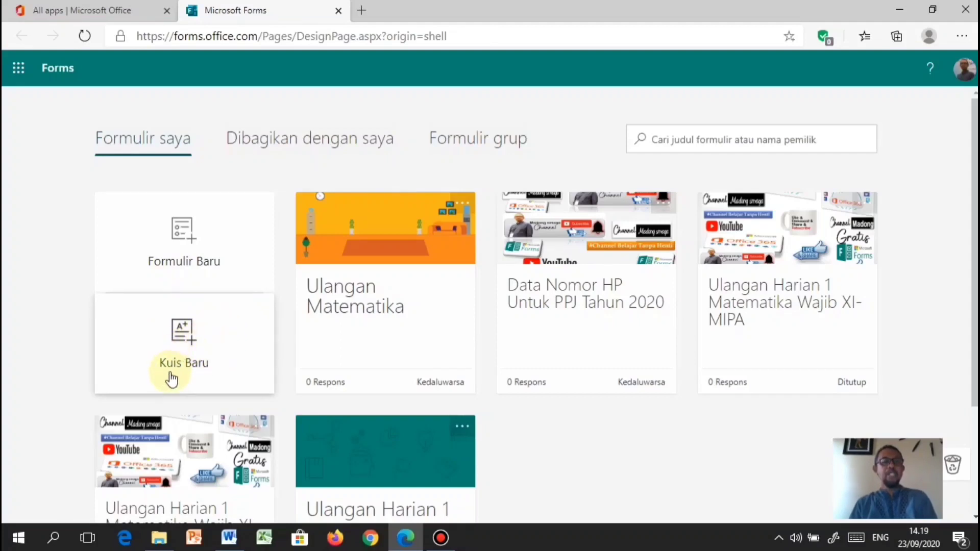
Create a new quiz and open its title for editing
{"action": "left_click", "coordinate": [187, 341]}
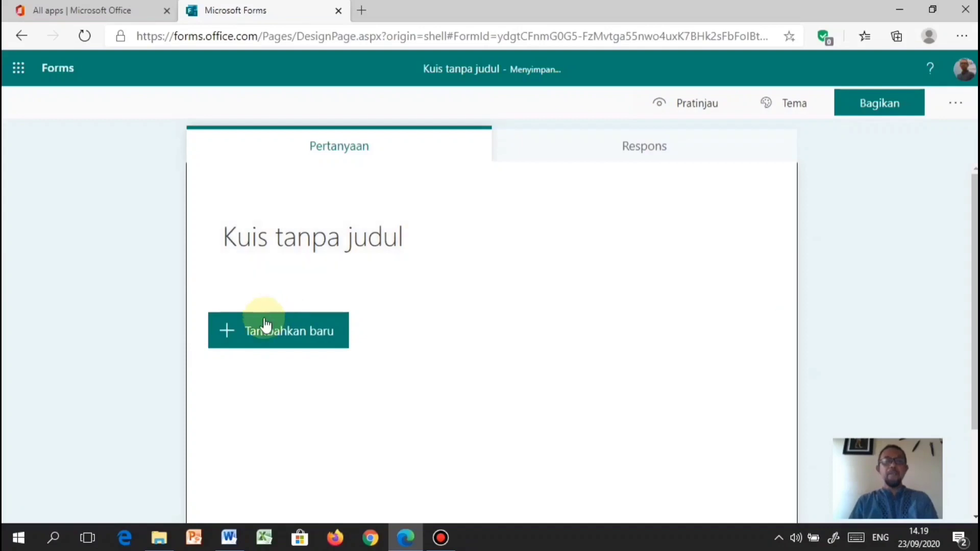
{"action": "left_click", "coordinate": [416, 239]}
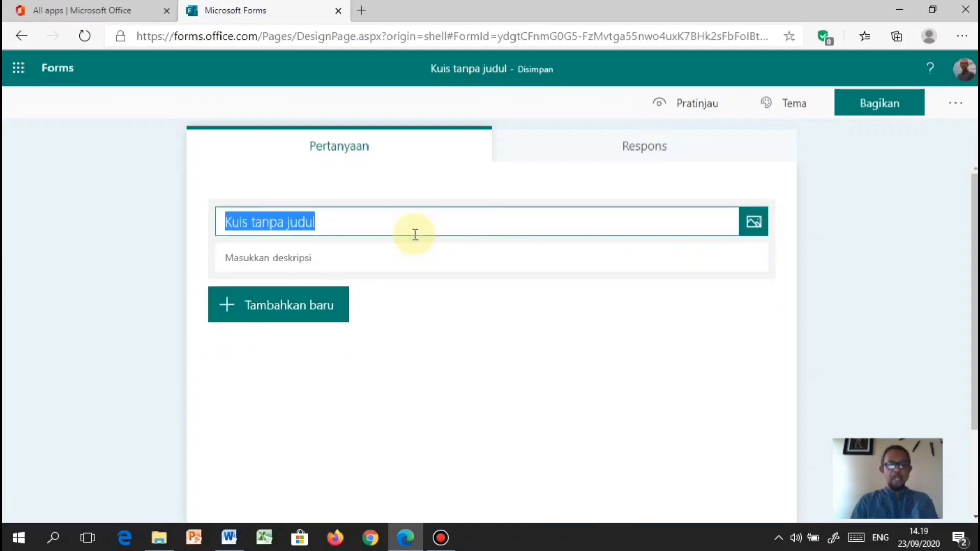
{"action": "type", "text": "u"}
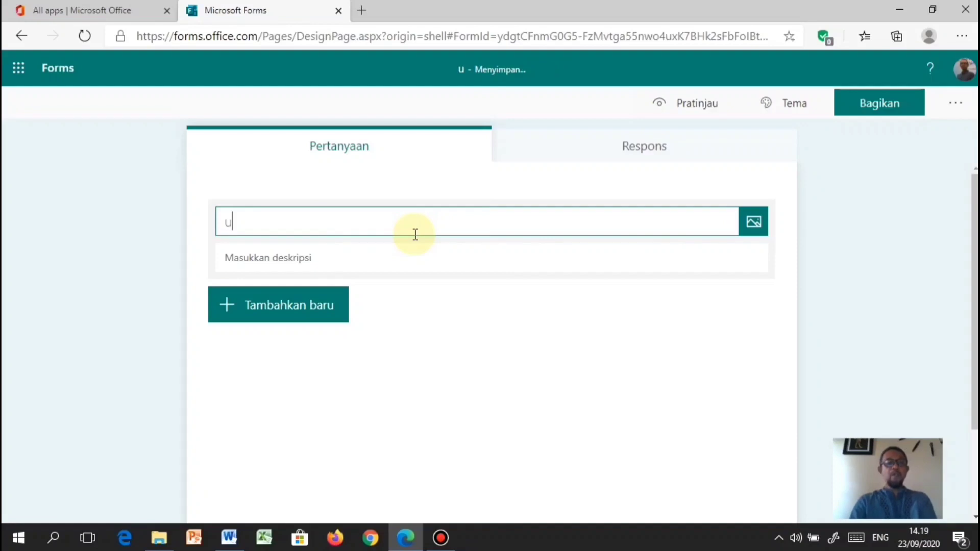
{"action": "key", "text": "BackSpace"}
{"action": "type", "text": "ulan"}
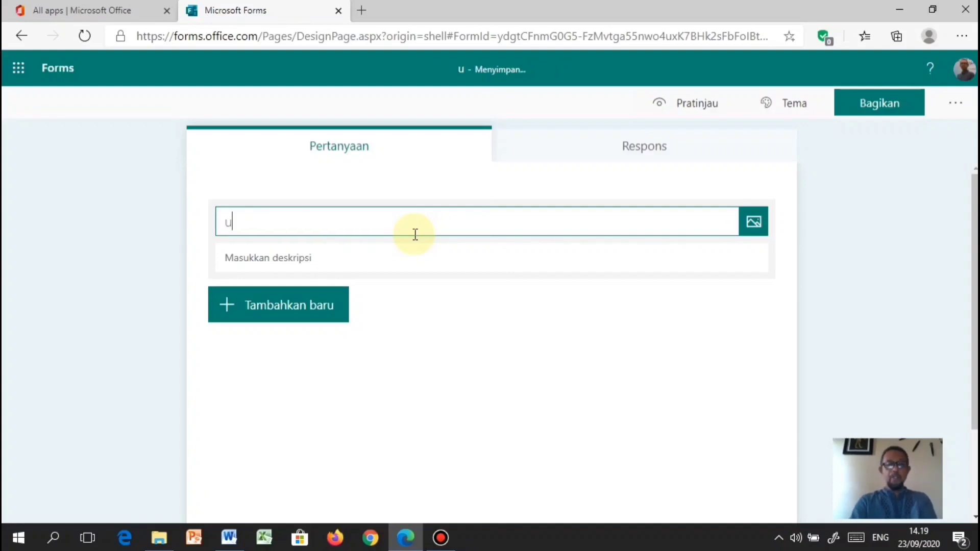
{"action": "type", "text": "gan"}
{"action": "key", "text": "BackSpace"}
{"action": "key", "text": "BackSpace"}
{"action": "key", "text": "BackSpace"}
{"action": "key", "text": "BackSpace"}
{"action": "key", "text": "BackSpace"}
{"action": "key", "text": "BackSpace"}
{"action": "key", "text": "BackSpace"}
Title the quiz "ULANGAN MATEMATIKA"
{"action": "type", "text": "ULANG"}
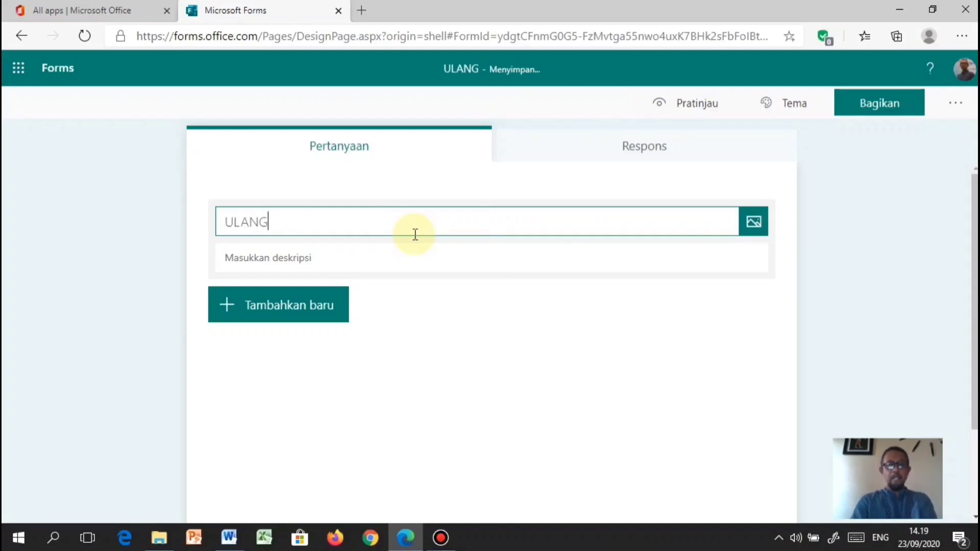
{"action": "type", "text": "AN MATEM"}
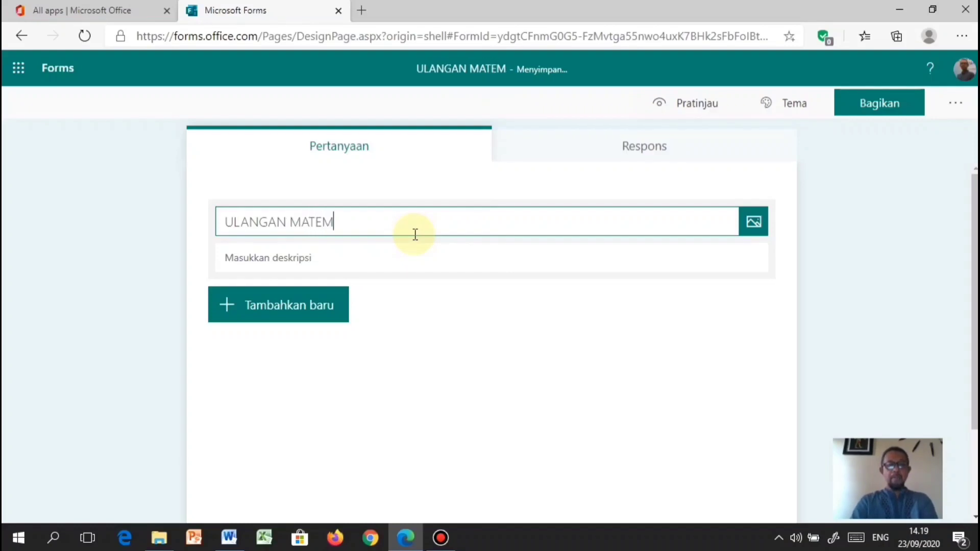
{"action": "type", "text": "AT"}
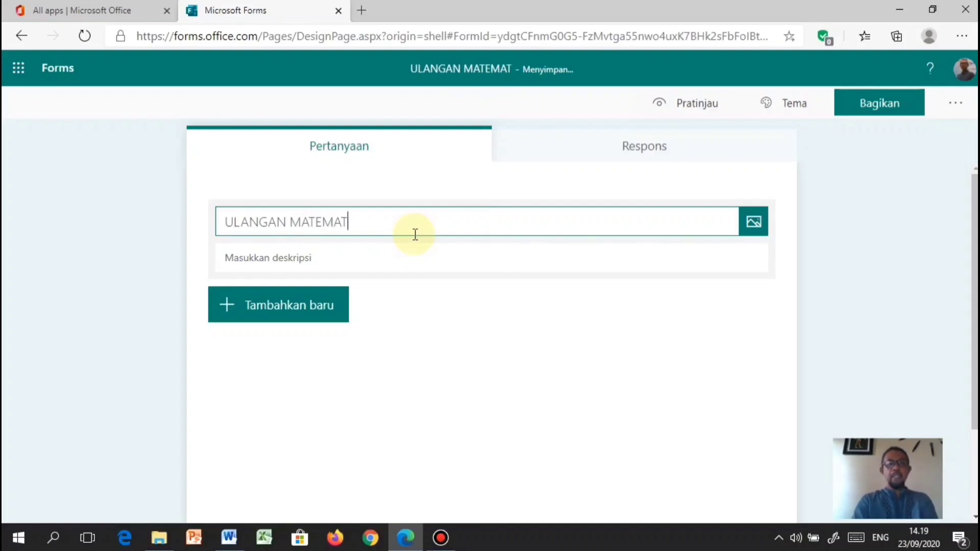
{"action": "type", "text": "IKA"}
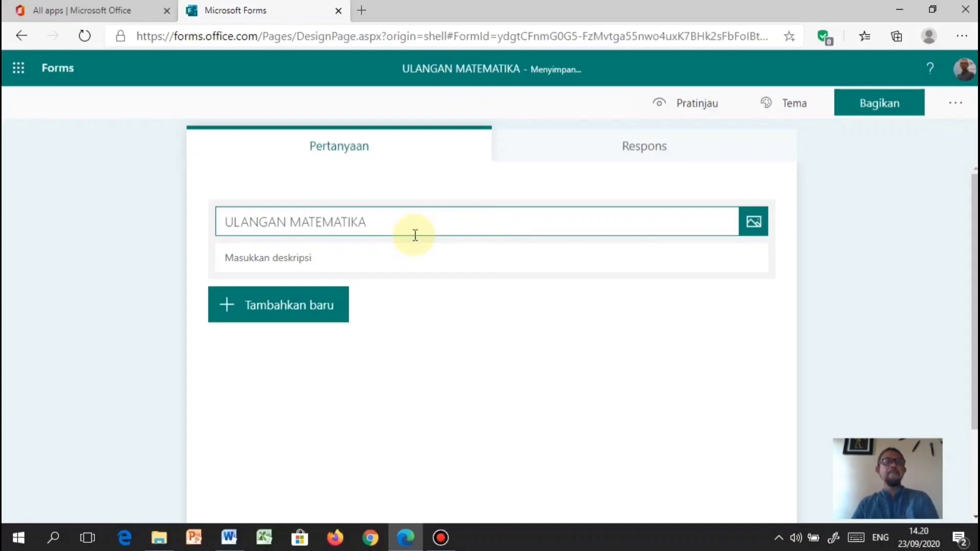
Start the quiz description with the line "ULANGAN HARIAN 2" followed by a blank line
{"action": "left_click", "coordinate": [359, 258]}
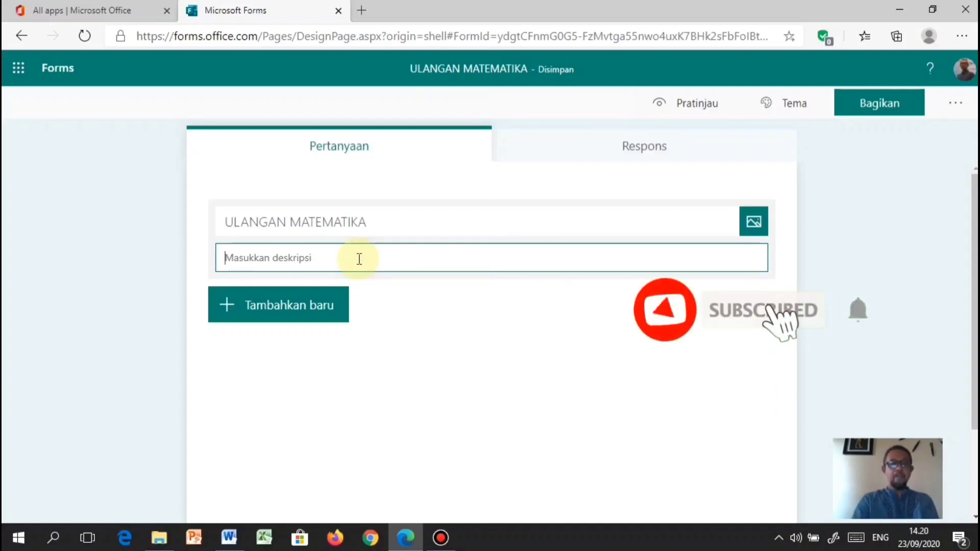
{"action": "type", "text": "ULANGAN"}
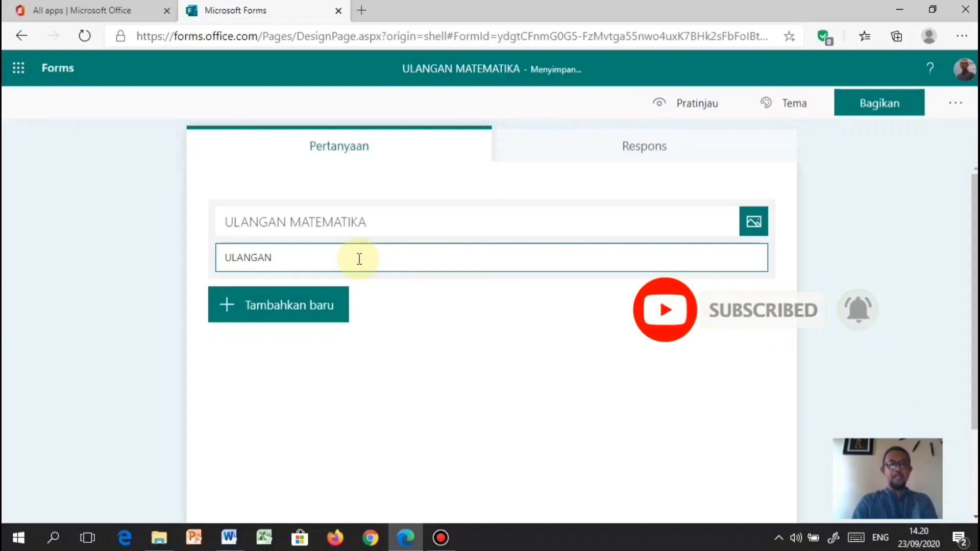
{"action": "type", "text": " HARIAN 2"}
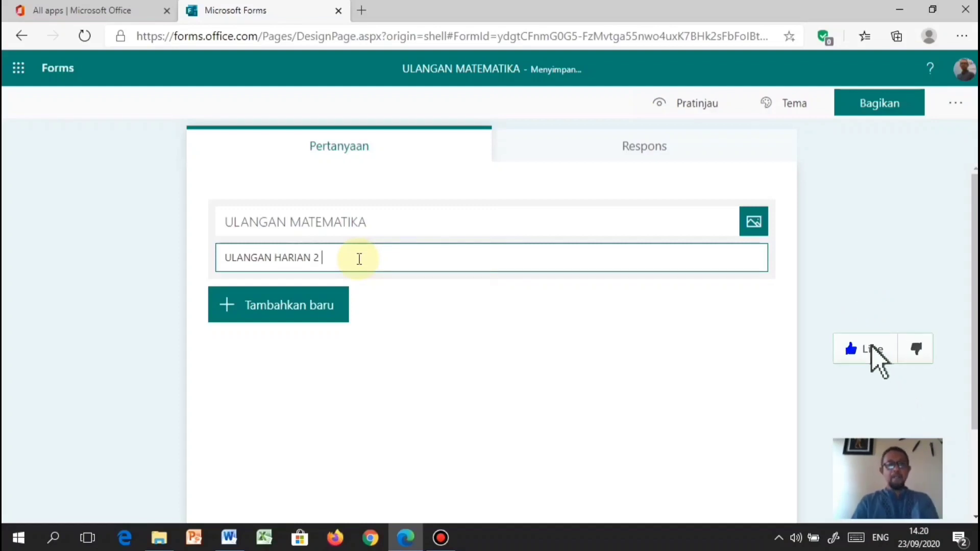
{"action": "key", "text": "Return"}
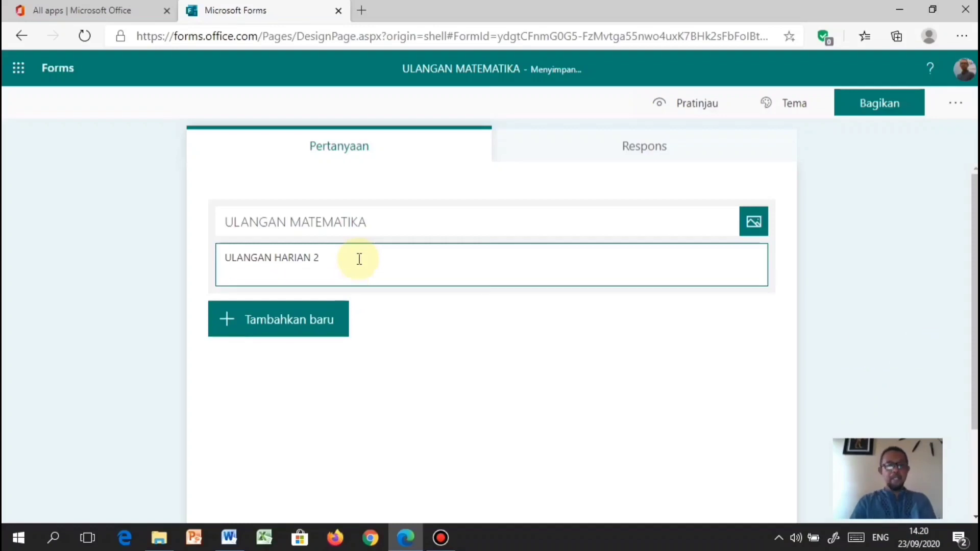
{"action": "key", "text": "Return"}
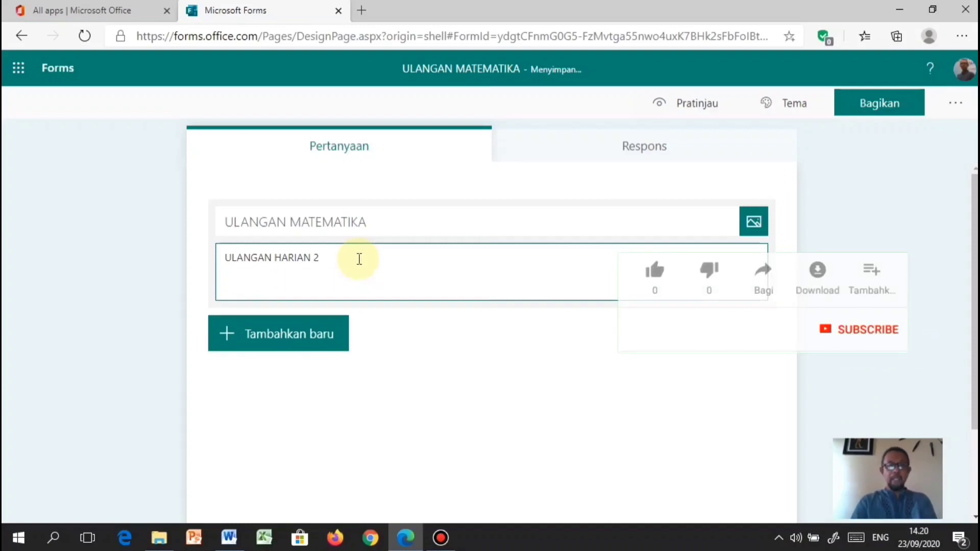
{"action": "type", "text": "mata"}
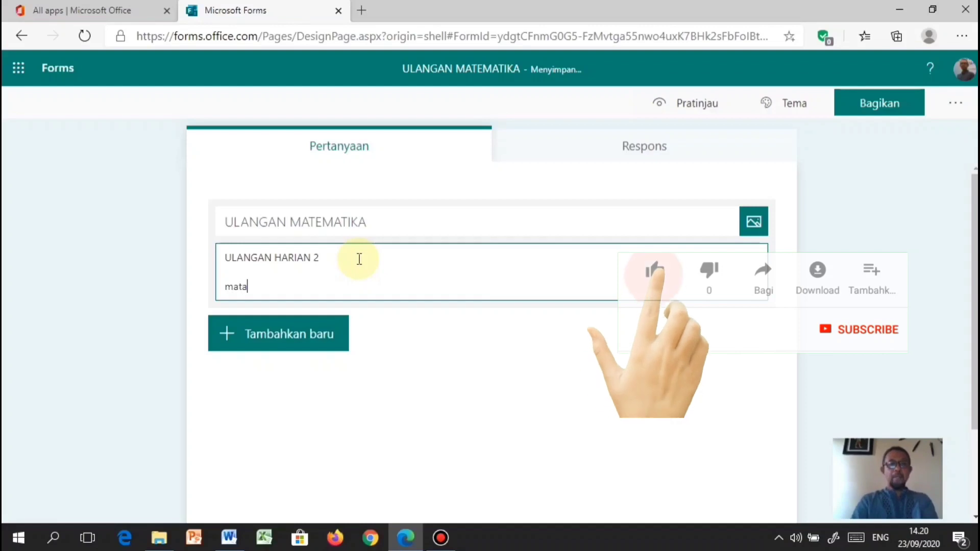
{"action": "key", "text": "BackSpace"}
{"action": "key", "text": "BackSpace"}
{"action": "key", "text": "BackSpace"}
{"action": "key", "text": "BackSpace"}
Add the subject line "Mata Pelajaran : Matematika Wajib" below the blank line in the description
{"action": "type", "text": "M"}
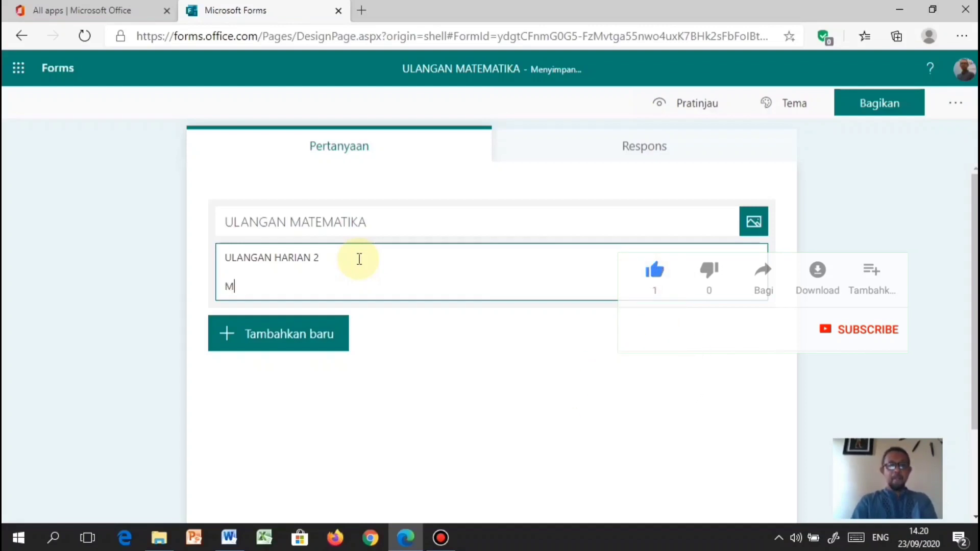
{"action": "type", "text": "ata "}
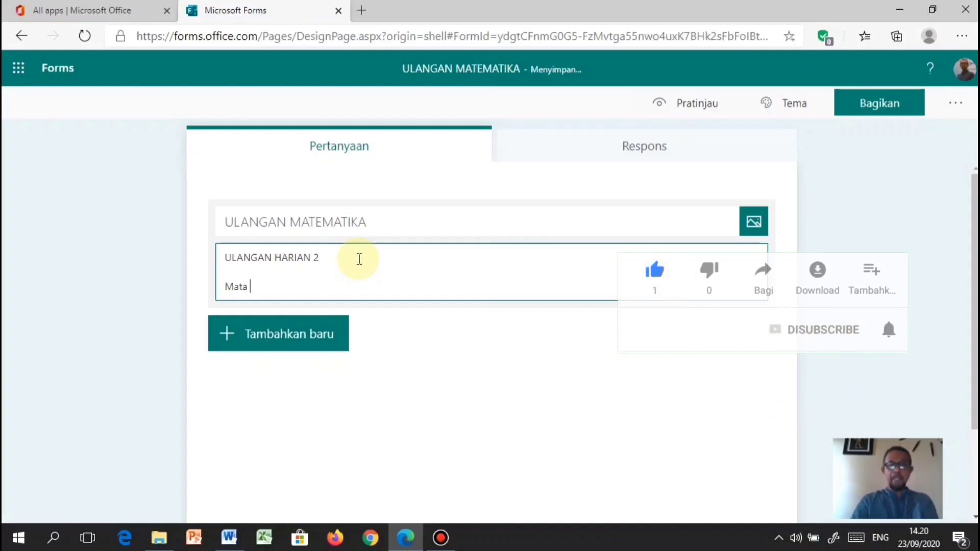
{"action": "type", "text": "Pelajar"}
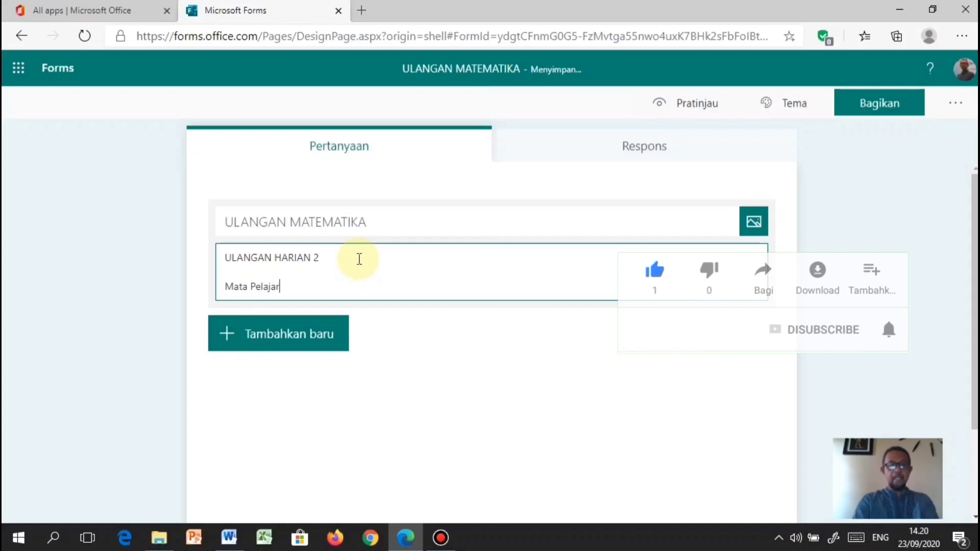
{"action": "type", "text": "an"}
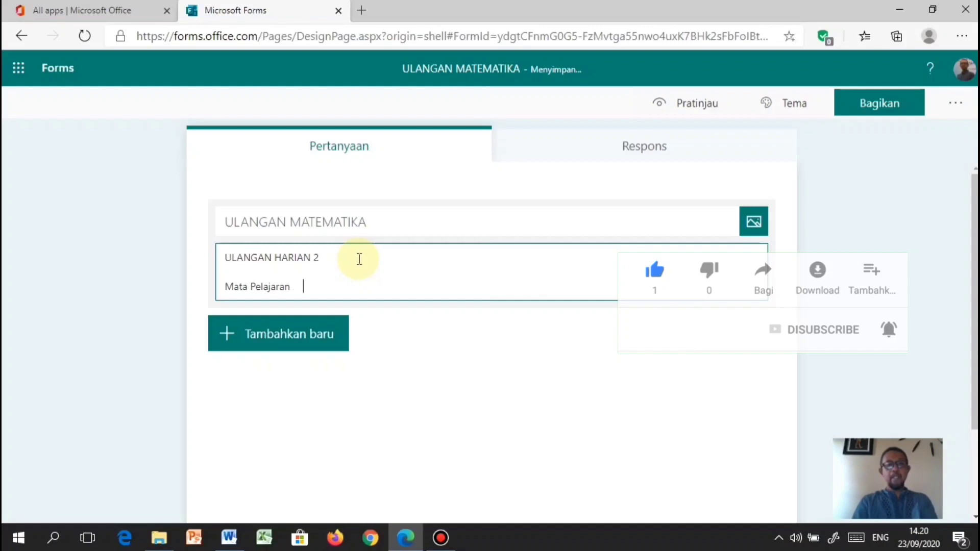
{"action": "type", "text": "     : "}
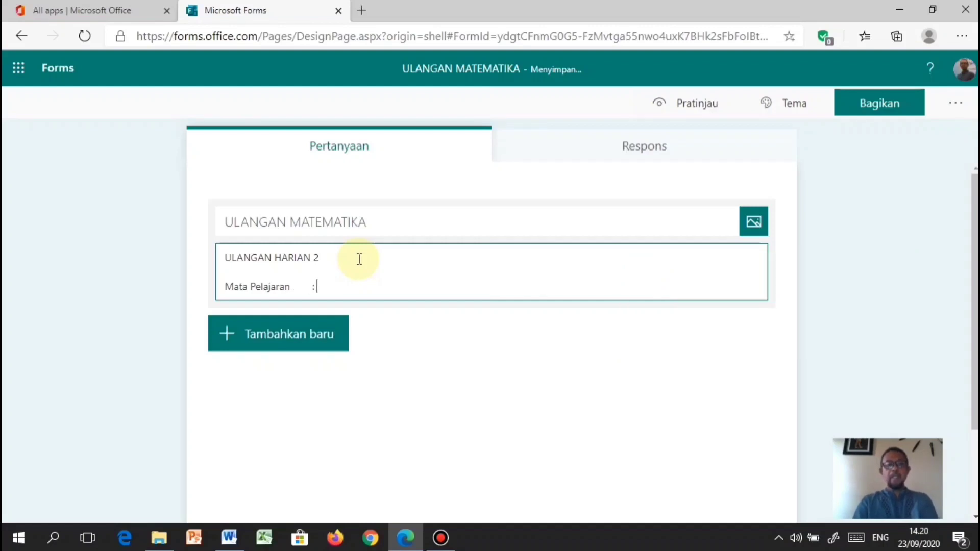
{"action": "type", "text": "Matem"}
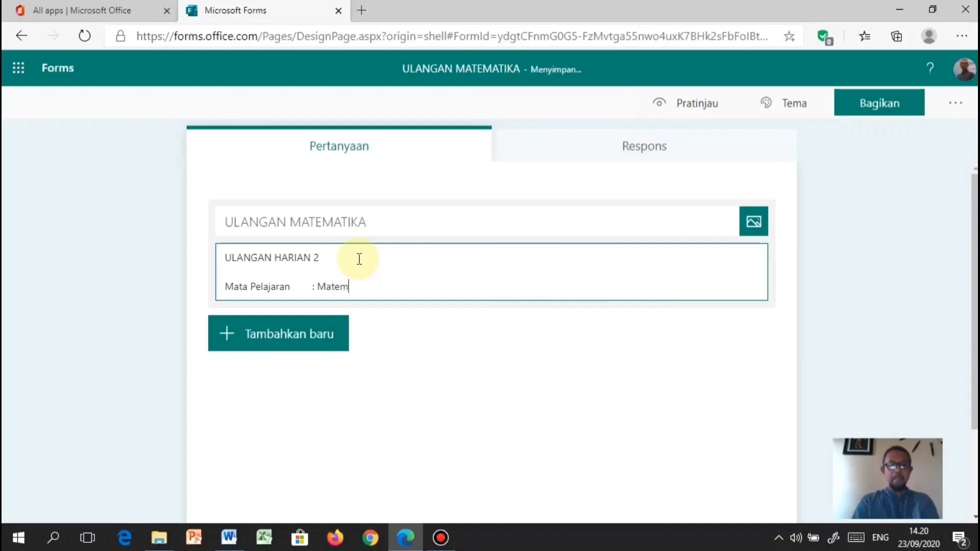
{"action": "type", "text": "atika "}
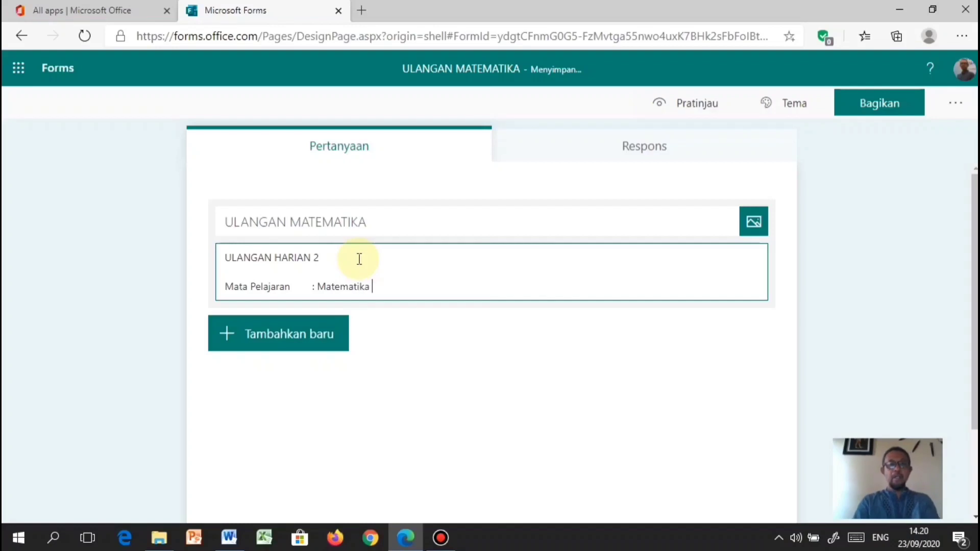
{"action": "type", "text": "Wajib"}
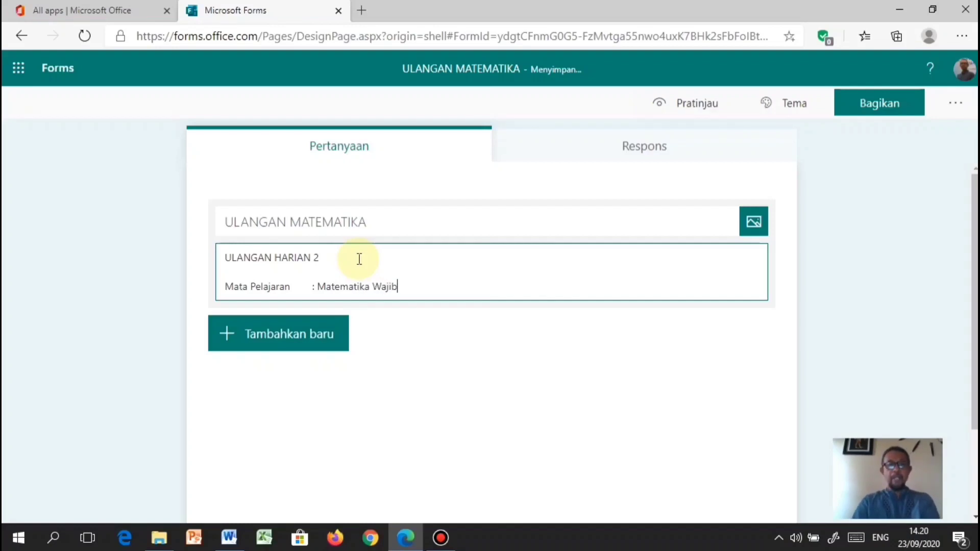
Add the class line "Kelas / Jurusan : XI- MIPA" to the description, with its colon aligned under the one above
{"action": "key", "text": "Return"}
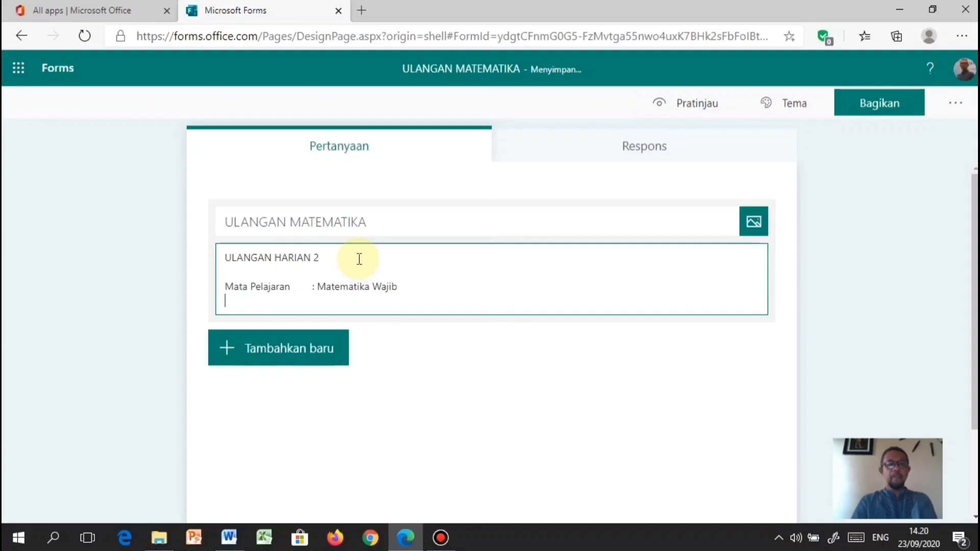
{"action": "type", "text": "Kelas / Juru"}
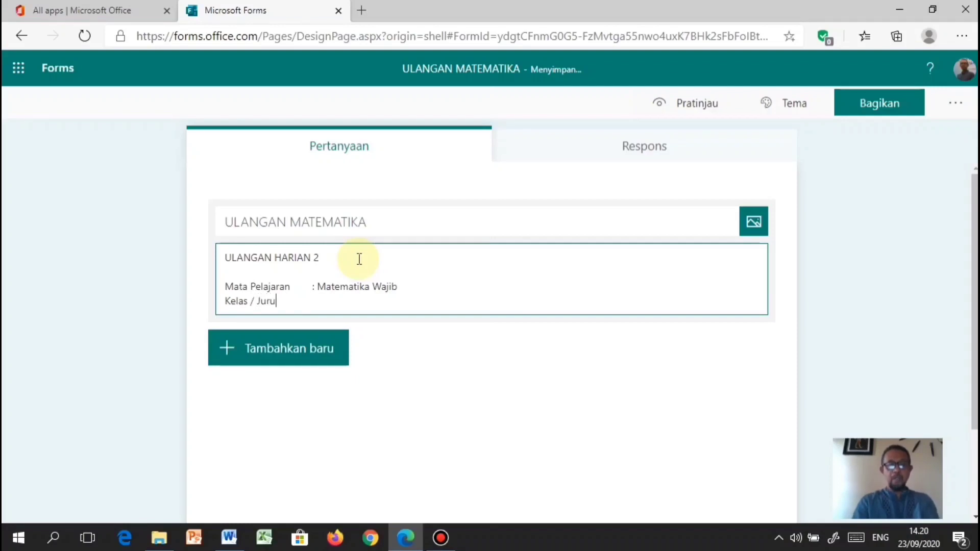
{"action": "type", "text": "san    "}
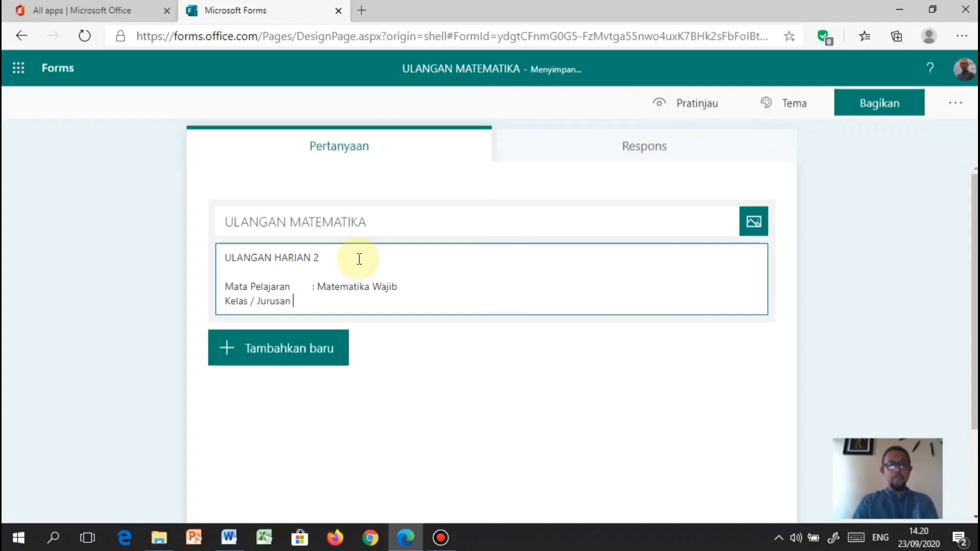
{"action": "type", "text": ": "}
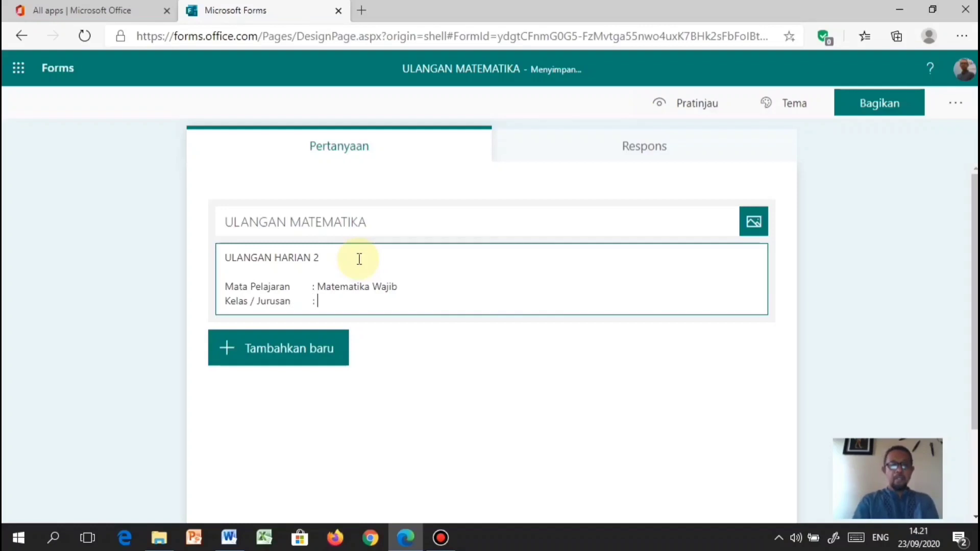
{"action": "type", "text": "XI"}
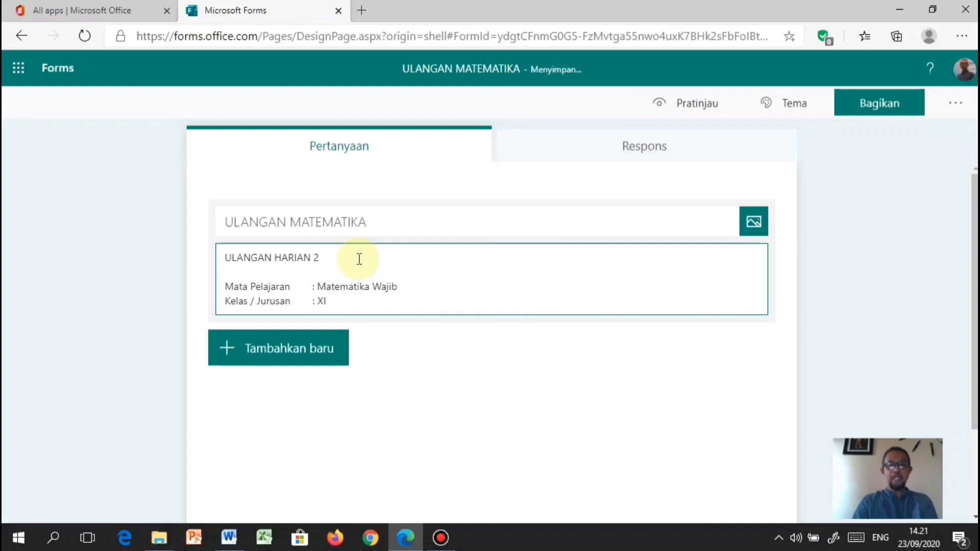
{"action": "type", "text": "- MIPA"}
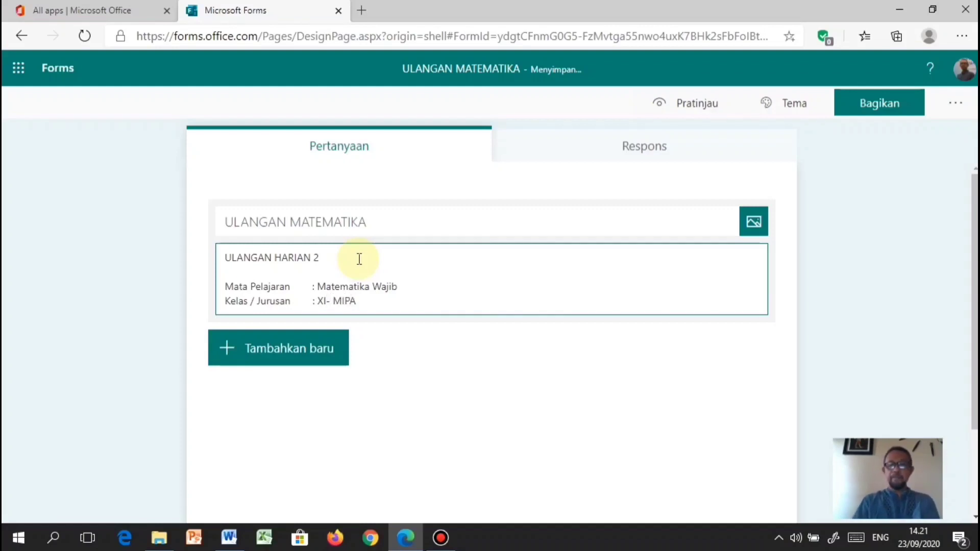
Add the date line "Hari/Tangaal : Rabu, 2 Agustus 2020" to the description, with its colon aligned under the ones above
{"action": "key", "text": "Return"}
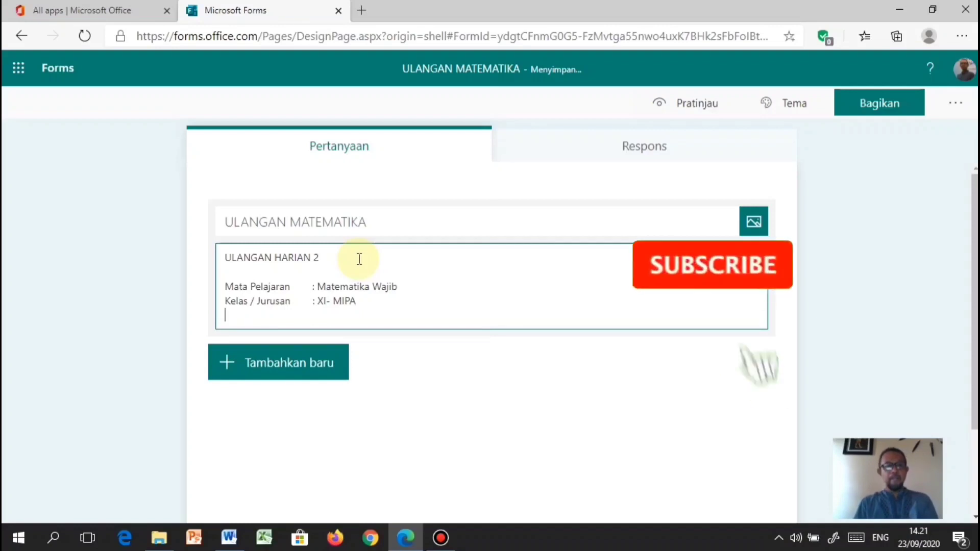
{"action": "type", "text": "Hari"}
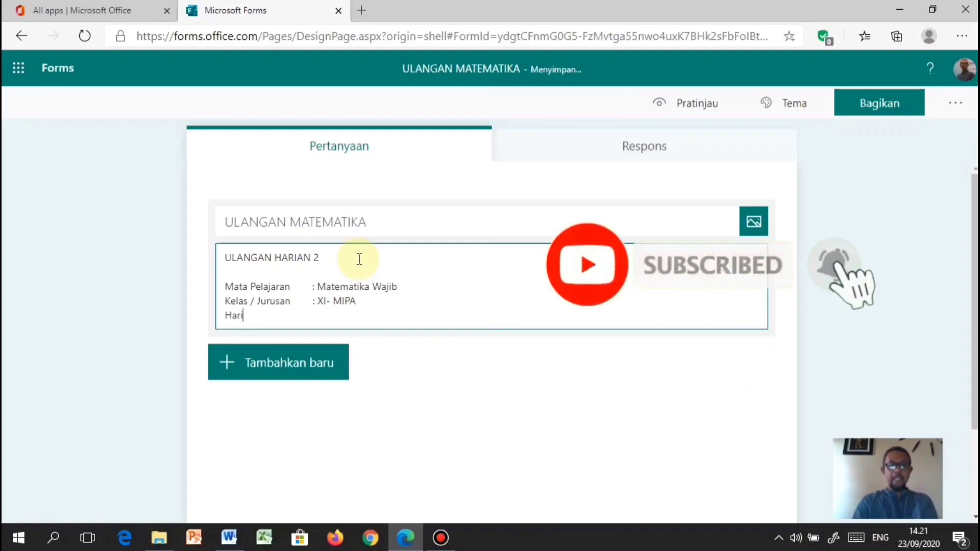
{"action": "type", "text": "/Ta"}
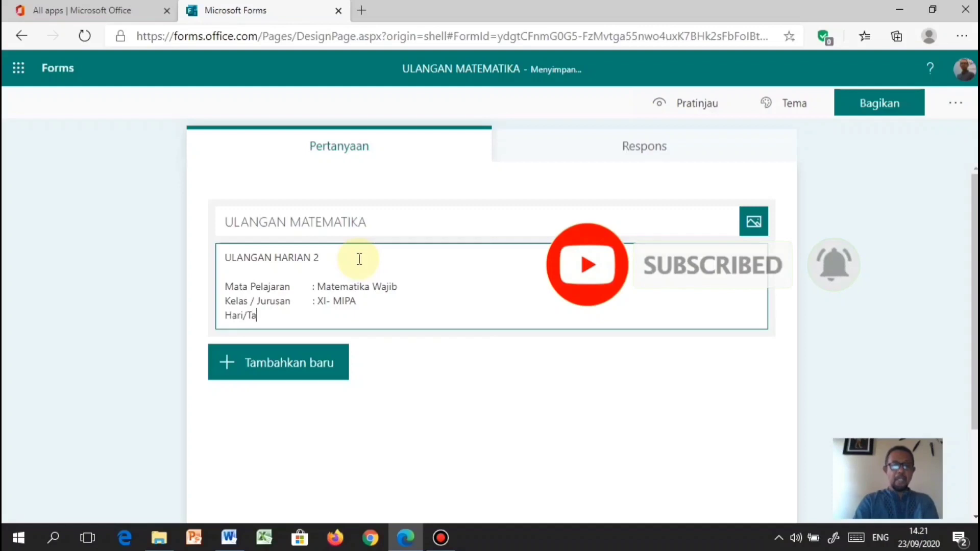
{"action": "type", "text": "ngaal        "}
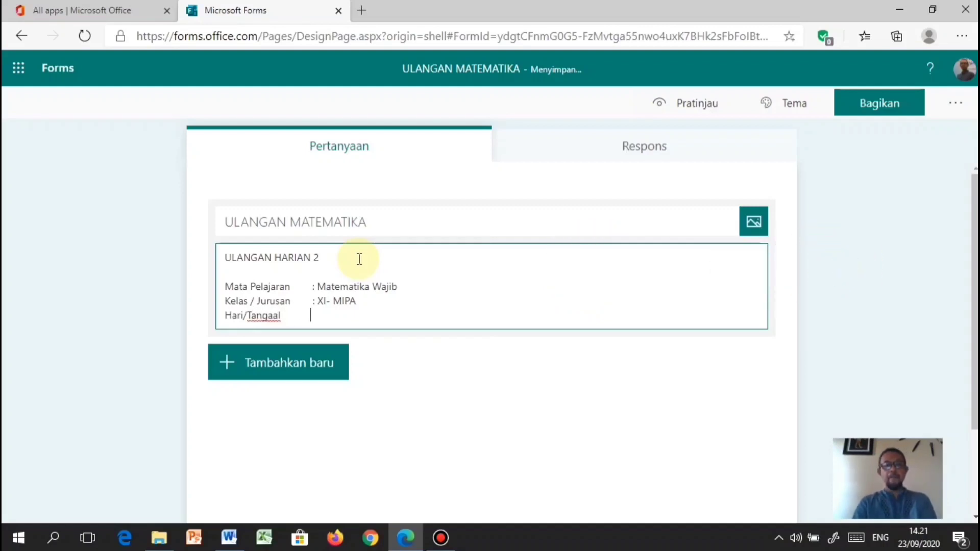
{"action": "type", "text": " :"}
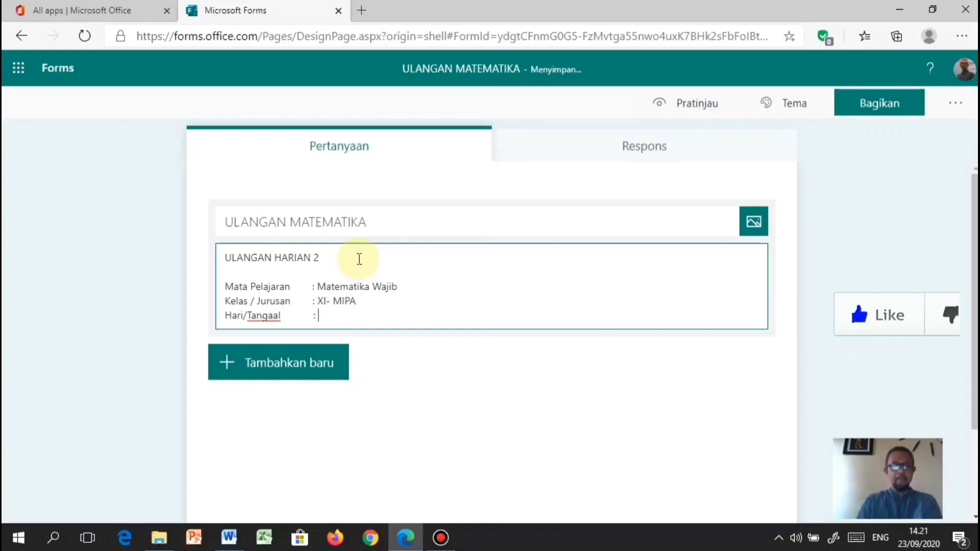
{"action": "type", "text": " Rabu"}
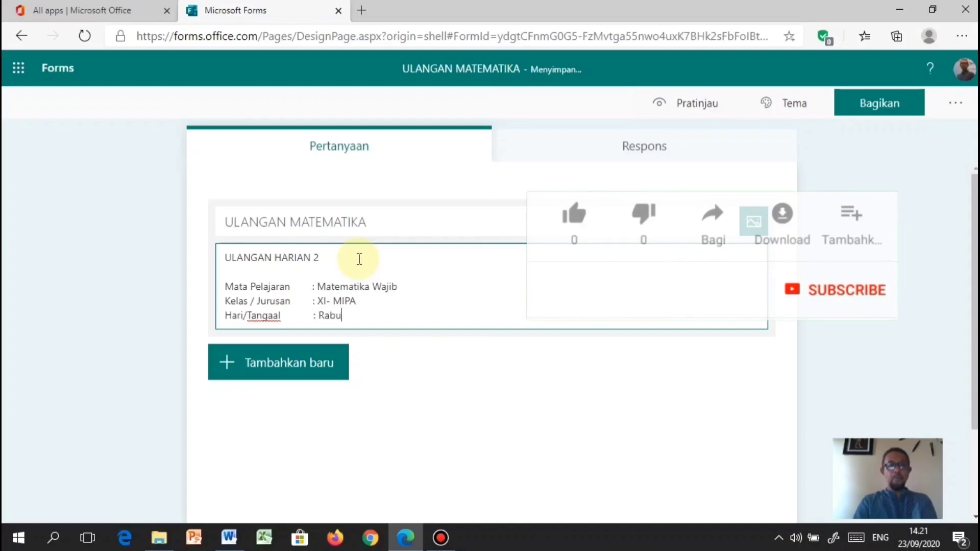
{"action": "type", "text": ", 2 "}
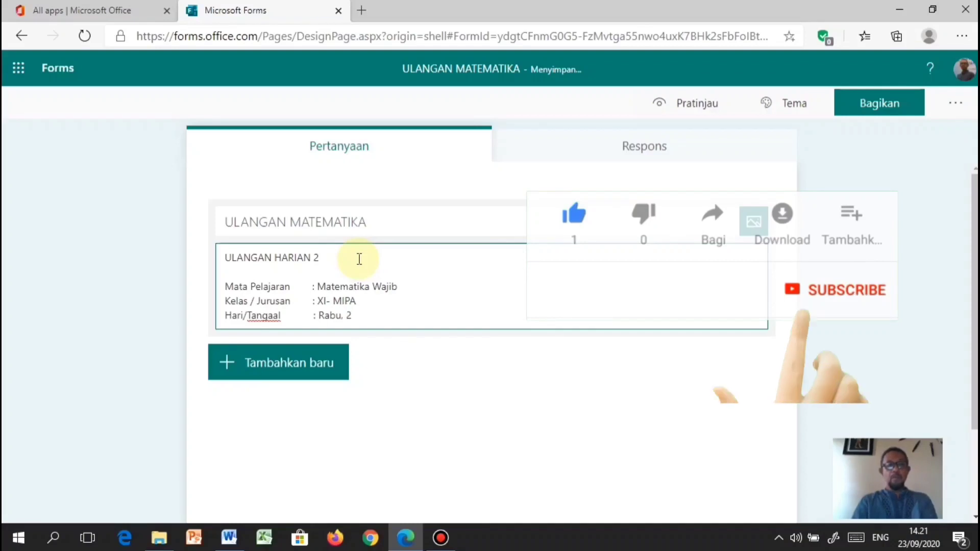
{"action": "type", "text": "Agu"}
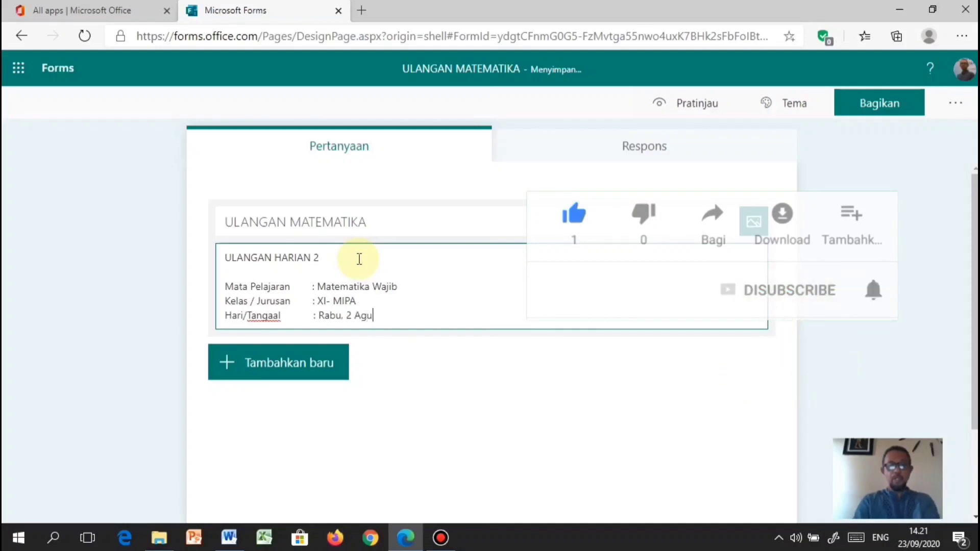
{"action": "type", "text": "stu"}
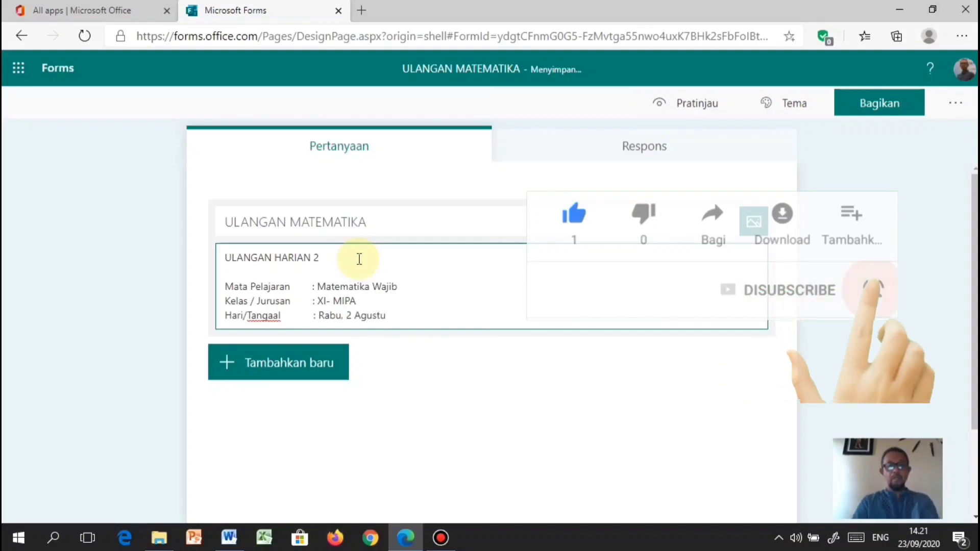
{"action": "type", "text": "s 29"}
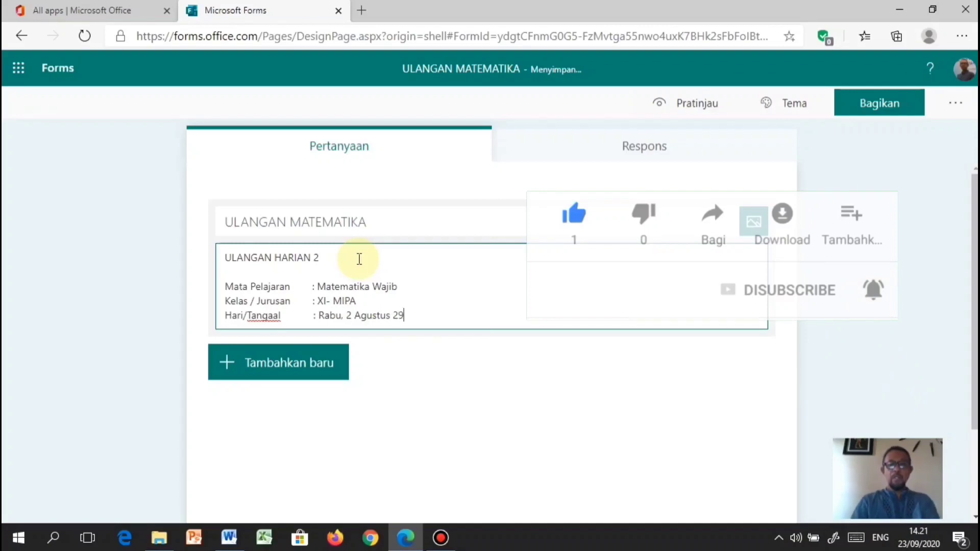
{"action": "key", "text": "BackSpace"}
{"action": "type", "text": "020"}
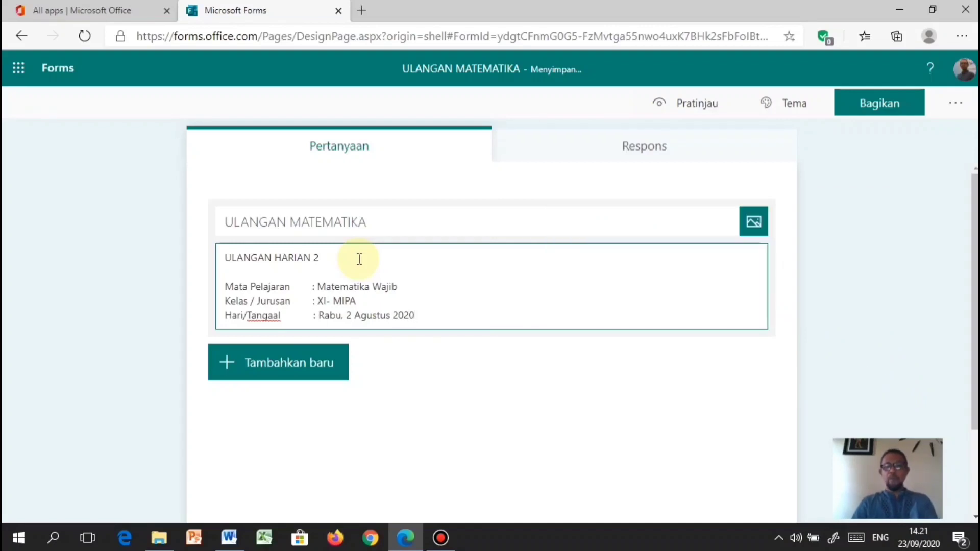
Add the time line "Waktu : 07.30 - 09.00 WITA" below the date, with its colon aligned under the ones above
{"action": "key", "text": "Return"}
{"action": "type", "text": "Waktu             "}
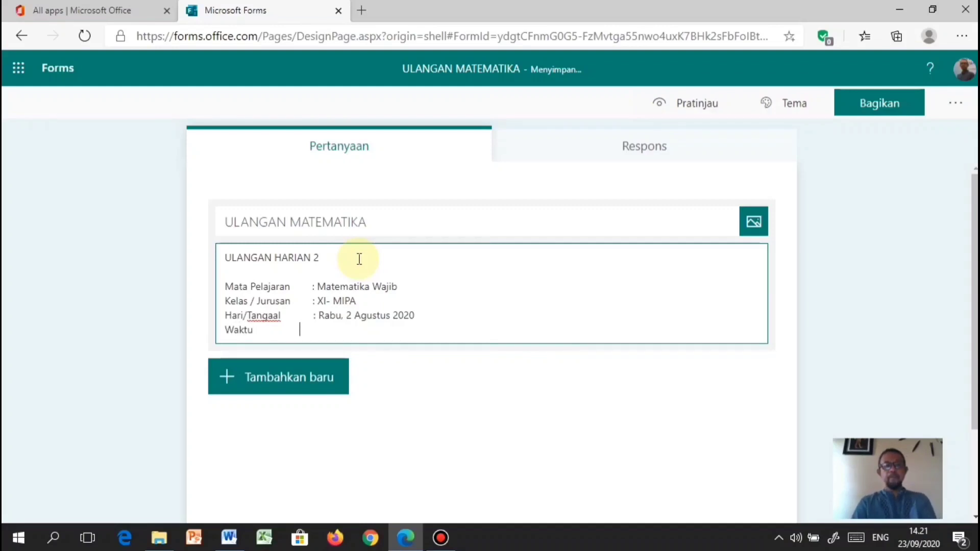
{"action": "type", "text": "    :"}
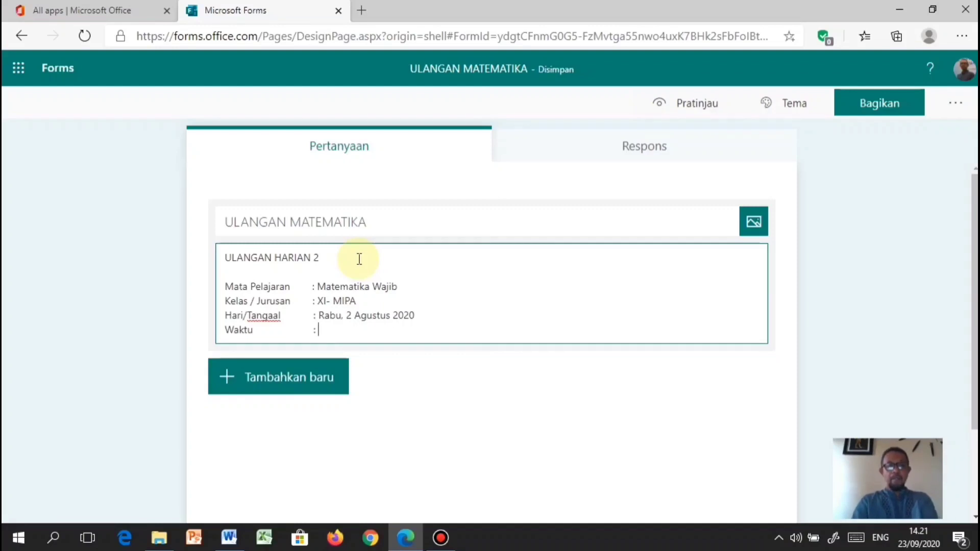
{"action": "type", "text": "07.30"}
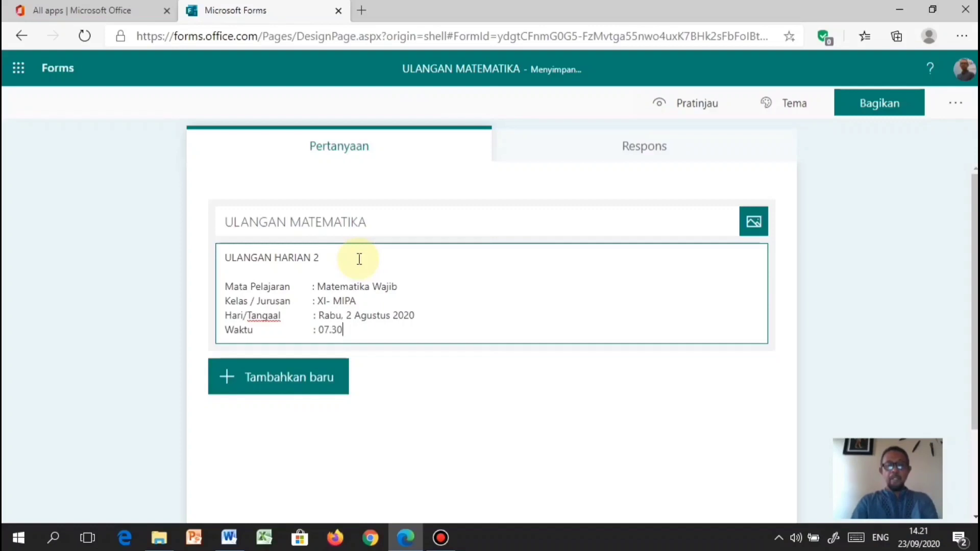
{"action": "type", "text": " - 09"}
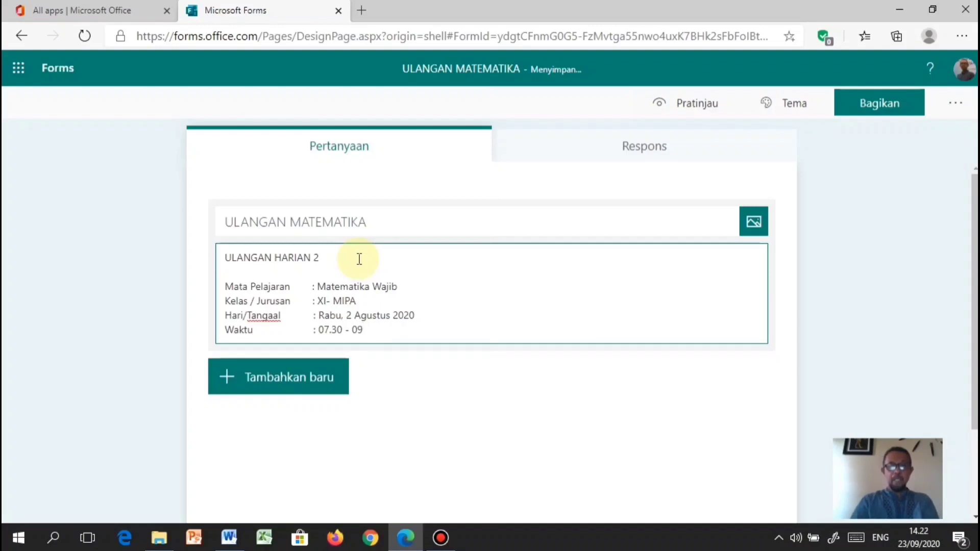
{"action": "type", "text": ".00 WATA"}
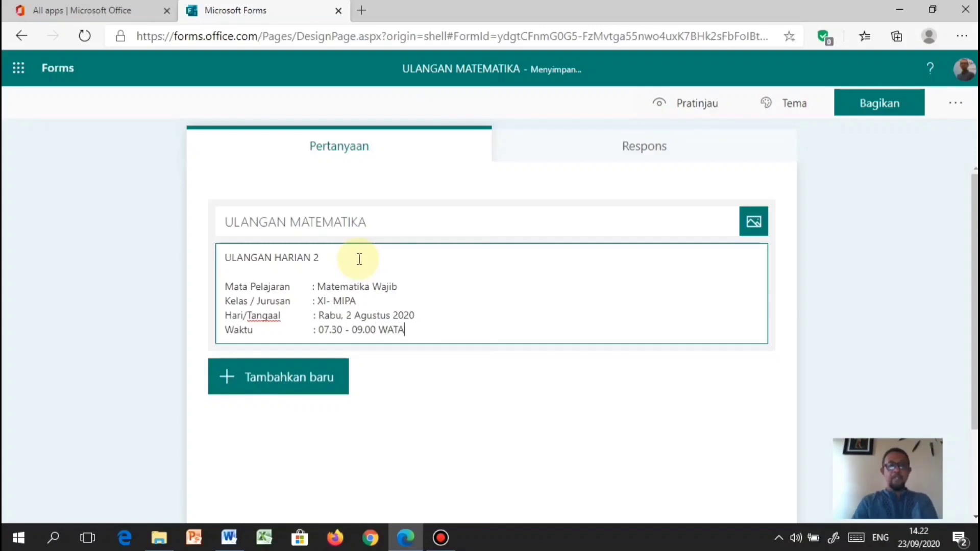
{"action": "key", "text": "BackSpace"}
{"action": "type", "text": "ITA"}
Finish the description with a blank line and the placeholder line "KD : ........"
{"action": "key", "text": "Return"}
{"action": "key", "text": "Return"}
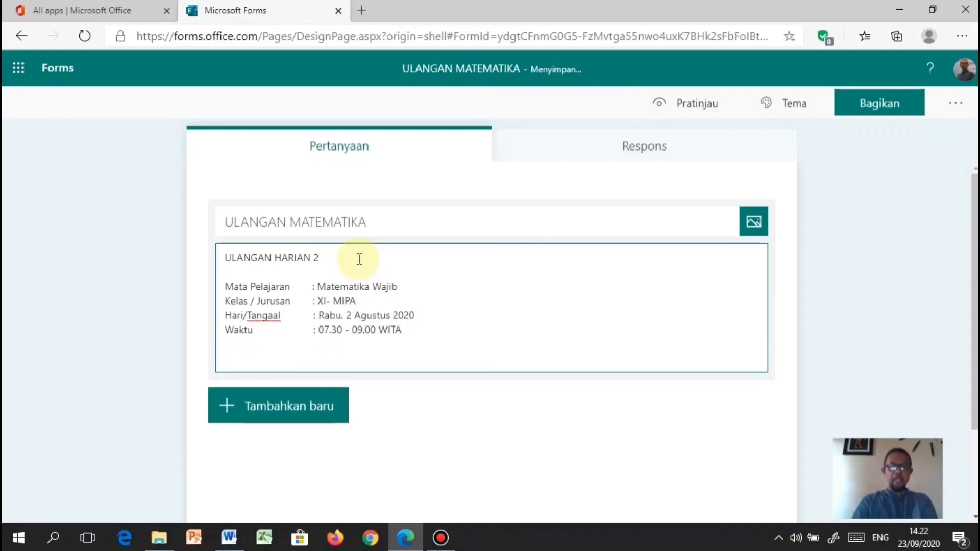
{"action": "type", "text": "D : ........"}
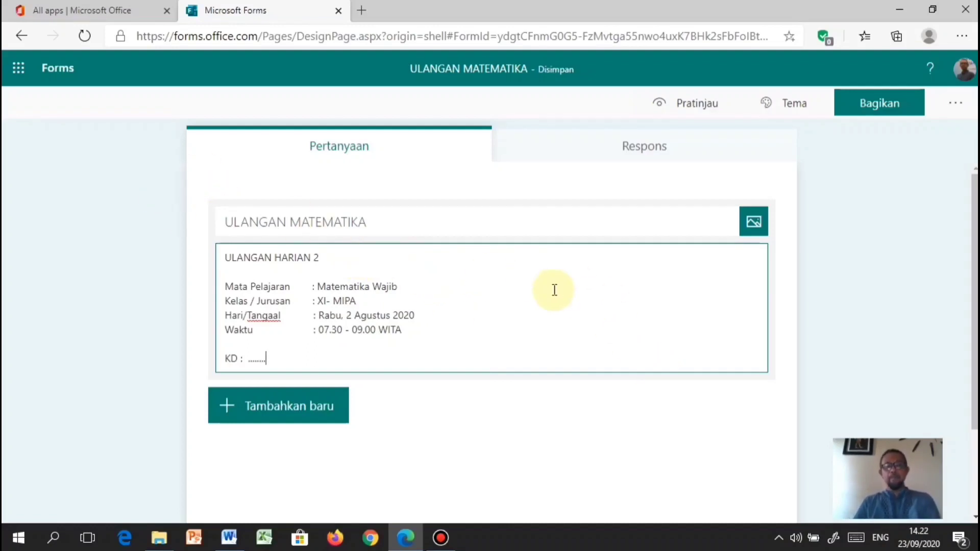
{"action": "left_click", "coordinate": [437, 387]}
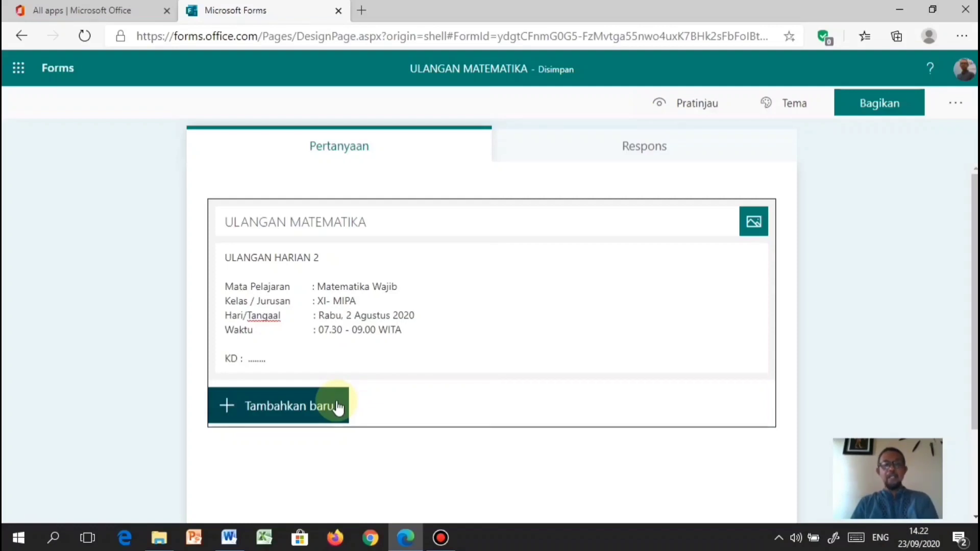
Add a text (Teks) question titled "Nama Siswa" as the quiz's first question
{"action": "left_click", "coordinate": [307, 411]}
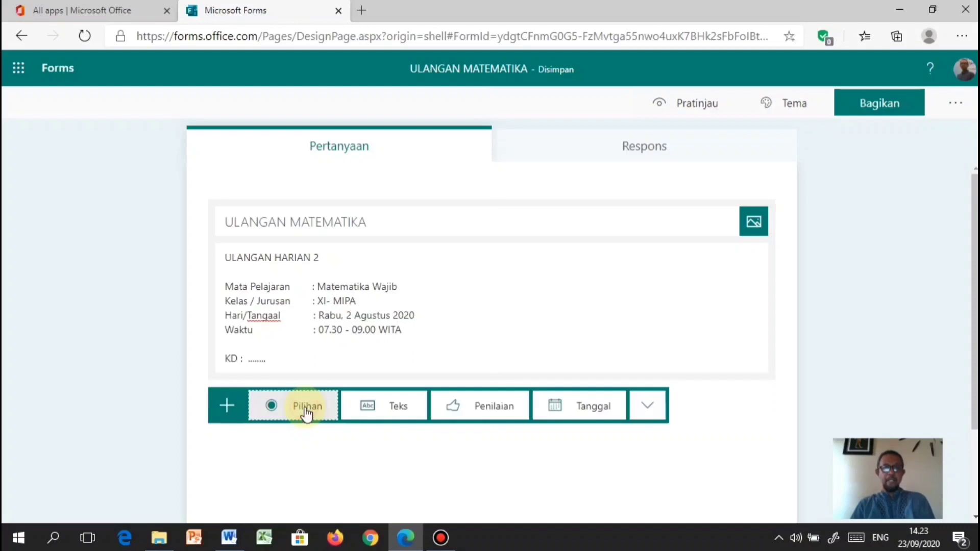
{"action": "left_click", "coordinate": [385, 406]}
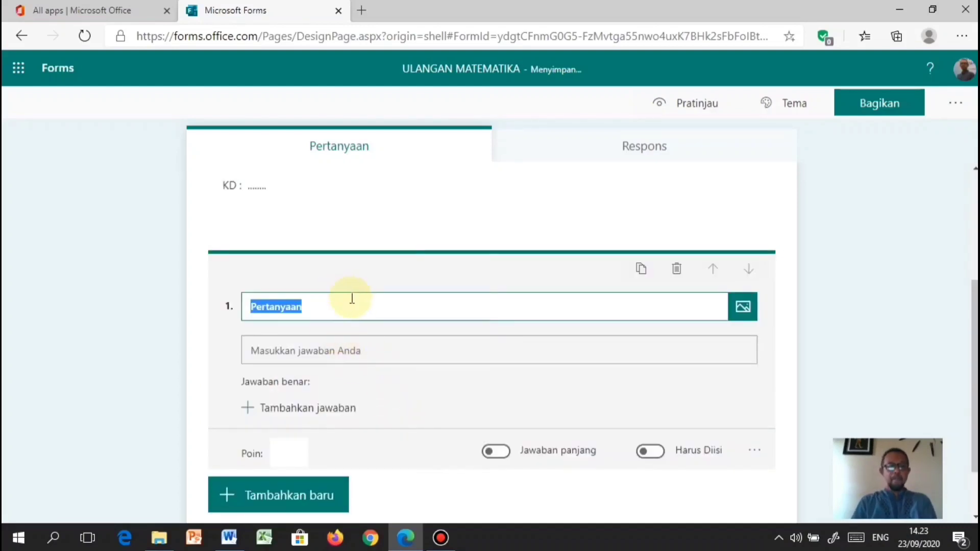
{"action": "type", "text": "Nama"}
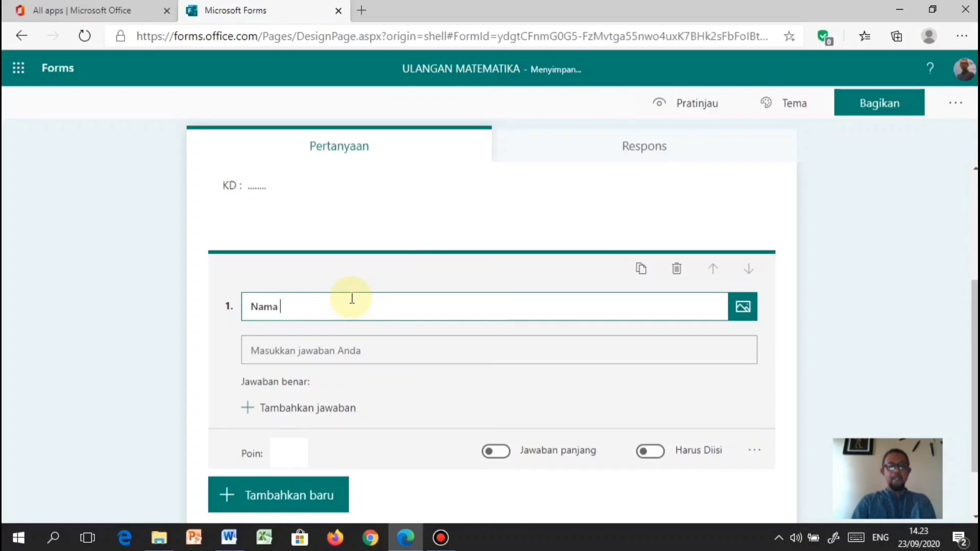
{"action": "type", "text": " Siswa"}
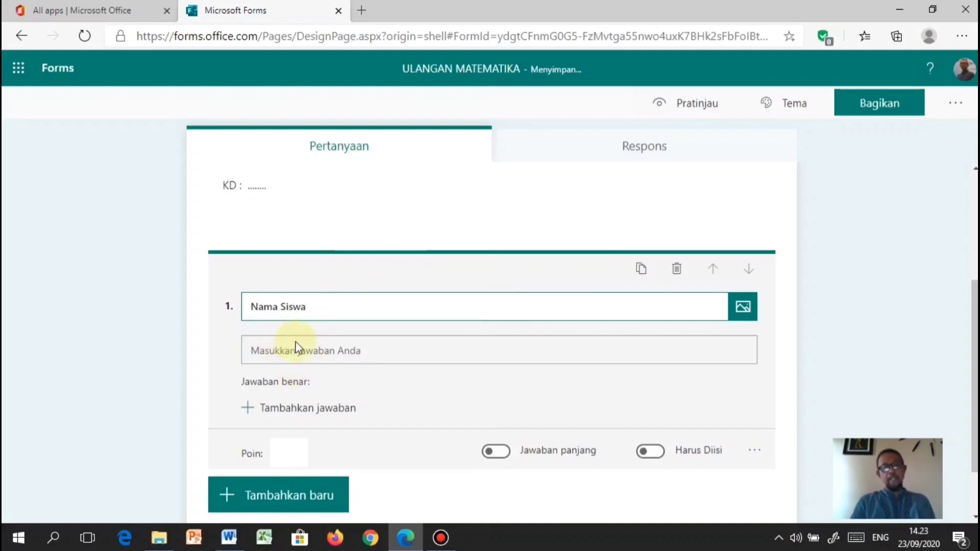
{"action": "left_click", "coordinate": [284, 419]}
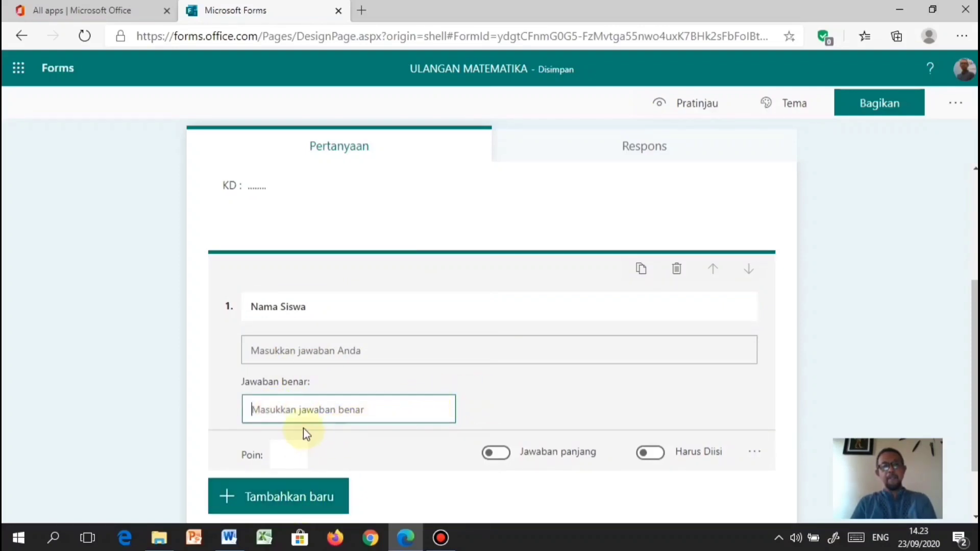
Add a second text (Teks) question titled "Nomor Induk Sekolah" below the student name question
{"action": "left_click", "coordinate": [296, 505]}
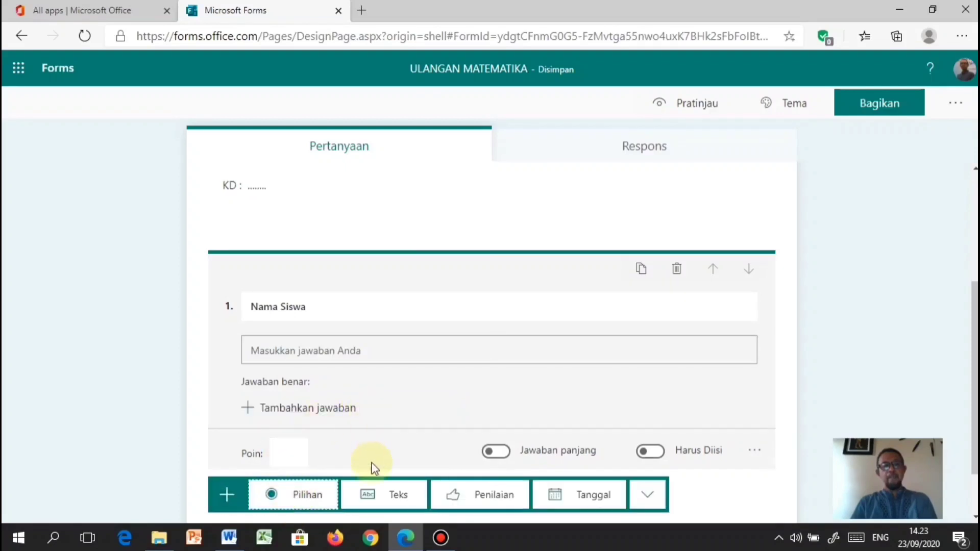
{"action": "left_click", "coordinate": [388, 497]}
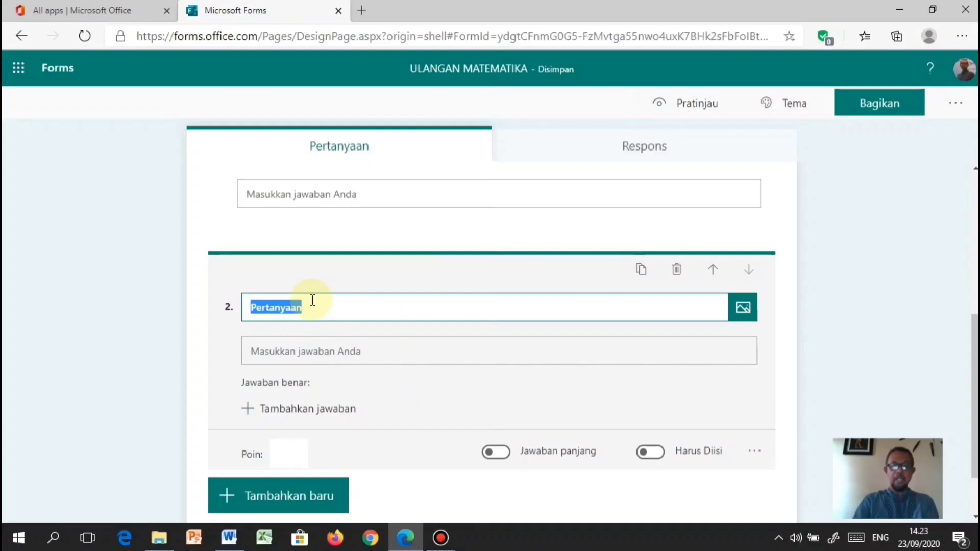
{"action": "type", "text": "Ni"}
{"action": "key", "text": "BackSpace"}
{"action": "type", "text": "omor"}
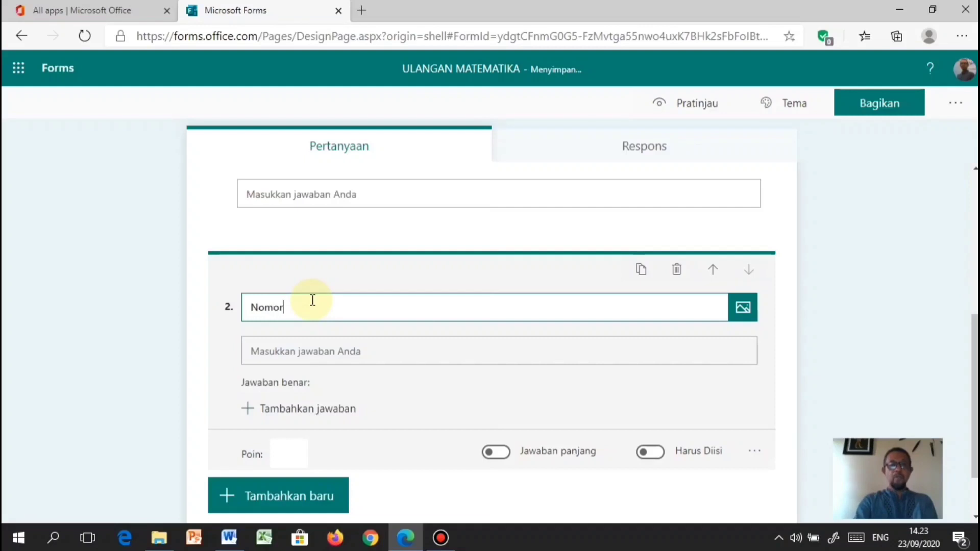
{"action": "type", "text": " Ind"}
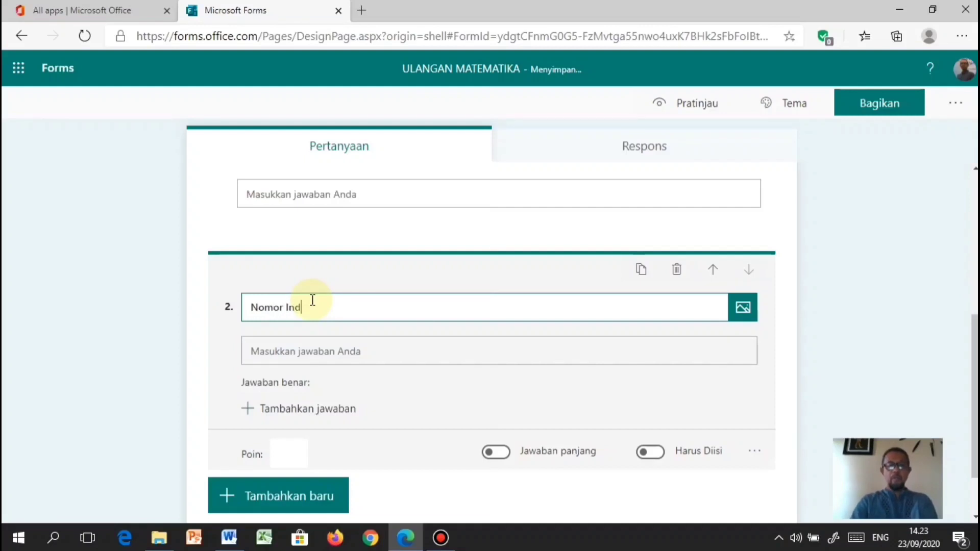
{"action": "type", "text": "uk Sekolah"}
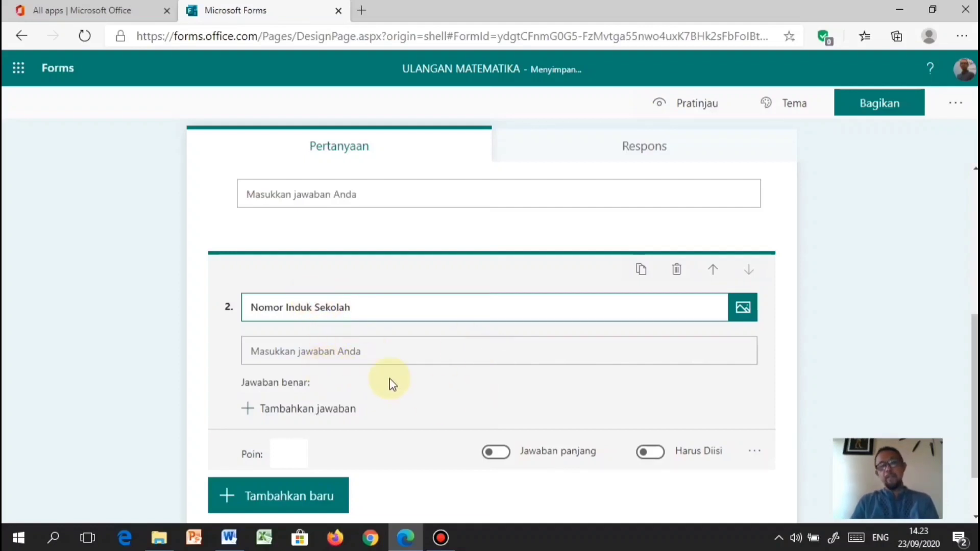
Make the "Nama Siswa" question required (Harus Diisi)
{"action": "scroll", "coordinate": [369, 250], "scroll_direction": "up", "scroll_amount": 3}
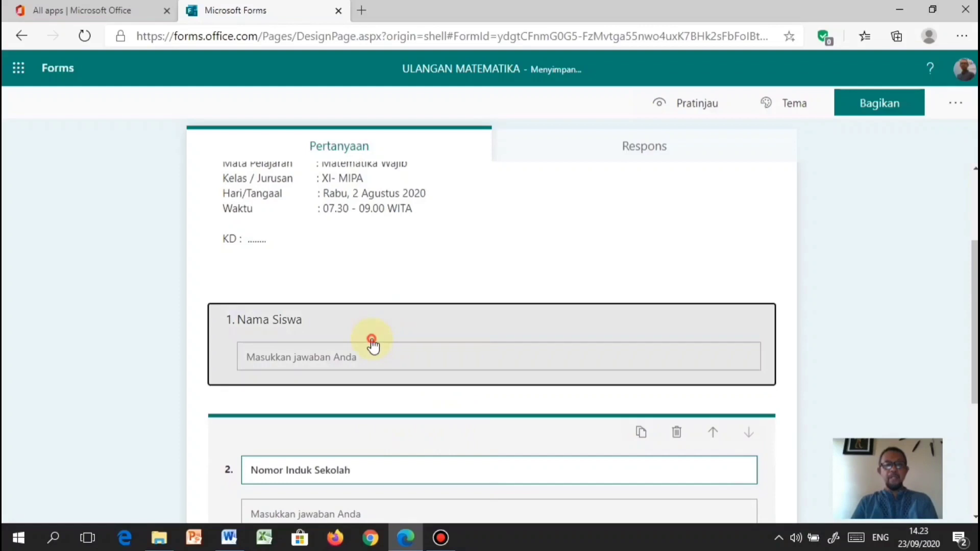
{"action": "left_click", "coordinate": [373, 345]}
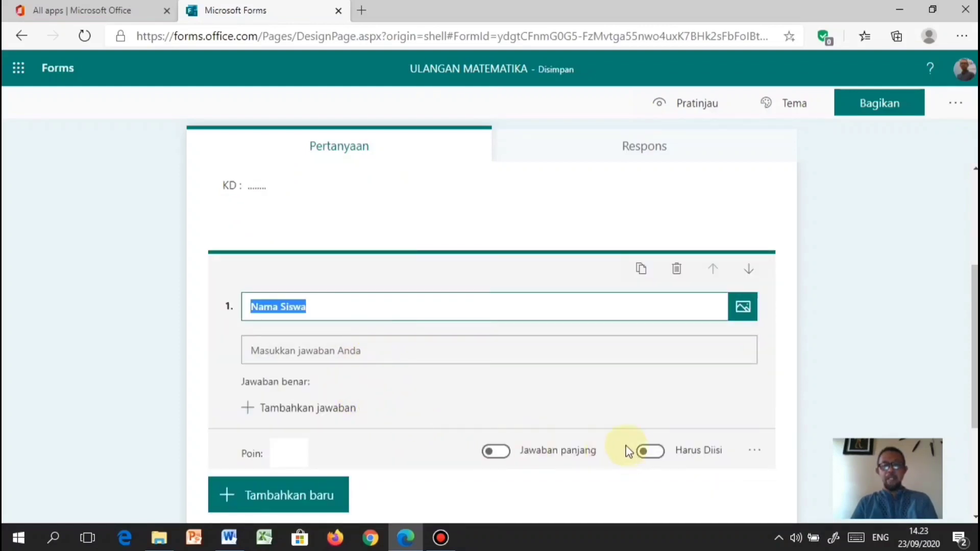
{"action": "left_click", "coordinate": [662, 456]}
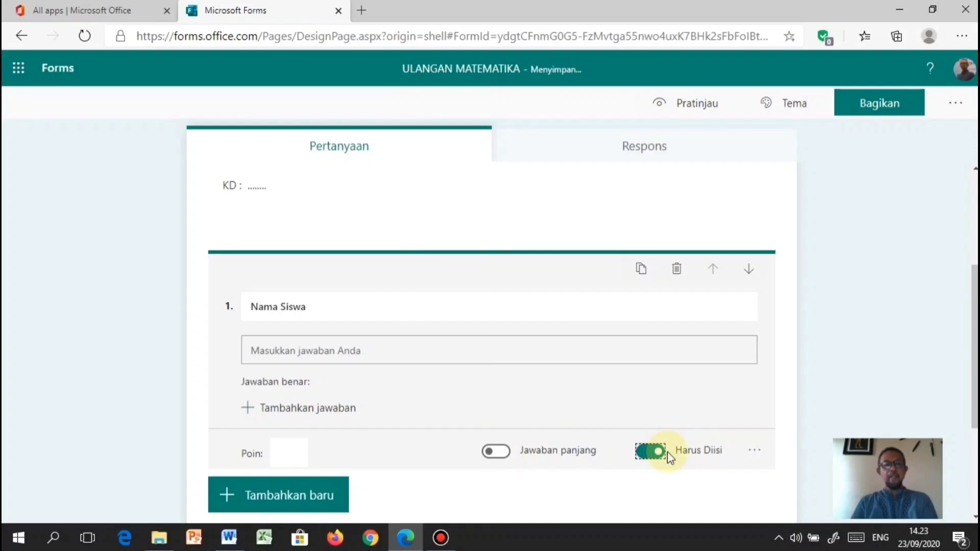
Make the "Nomor Induk Sekolah" question required (Harus Diisi)
{"action": "scroll", "coordinate": [671, 458], "scroll_direction": "down", "scroll_amount": 2}
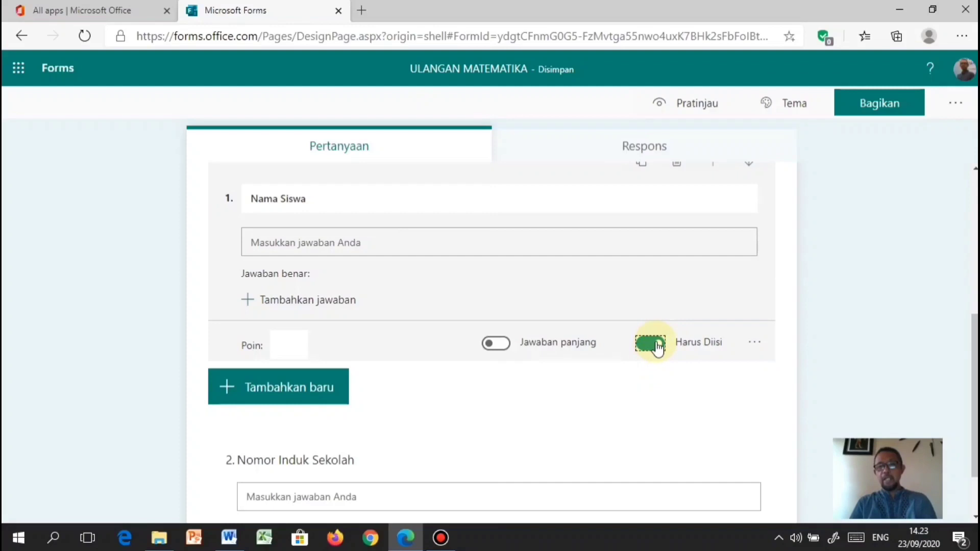
{"action": "scroll", "coordinate": [498, 427], "scroll_direction": "down", "scroll_amount": 1}
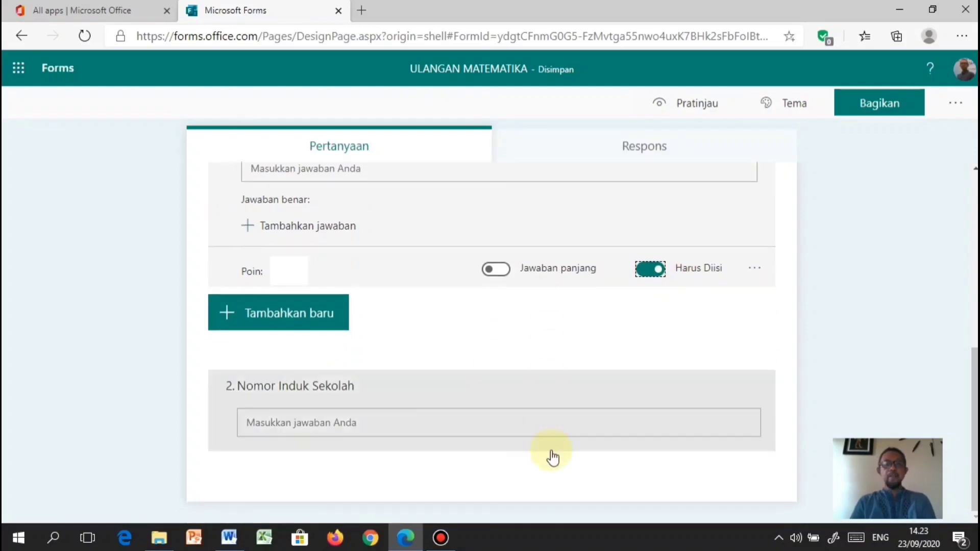
{"action": "left_click", "coordinate": [591, 431]}
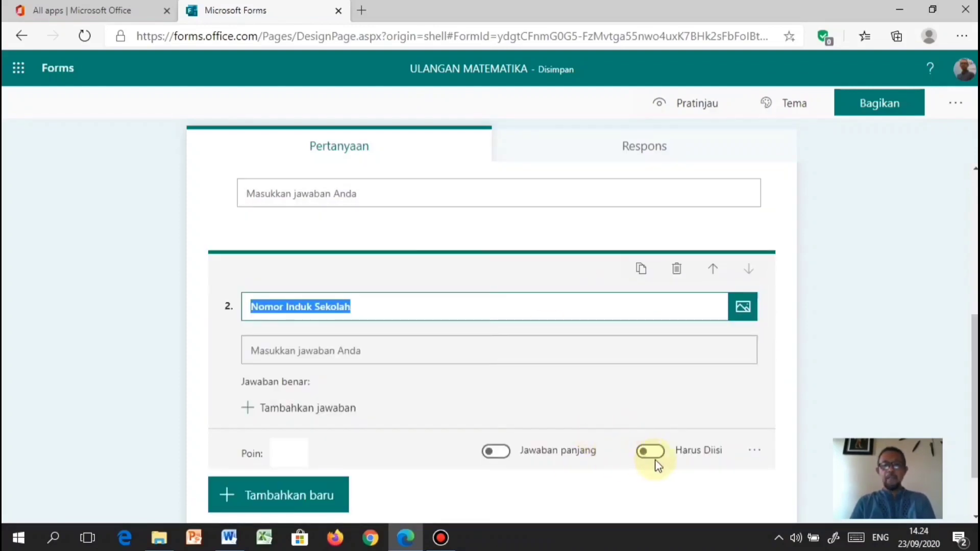
{"action": "left_click", "coordinate": [661, 451]}
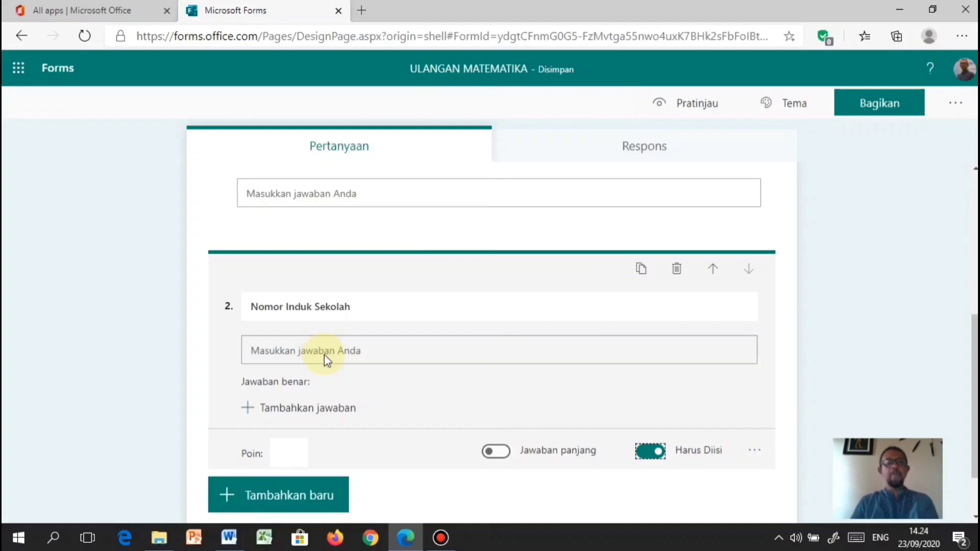
Add a choice (Pilihan) question titled "Kelas" below the school ID number question
{"action": "scroll", "coordinate": [303, 357], "scroll_direction": "down", "scroll_amount": 1}
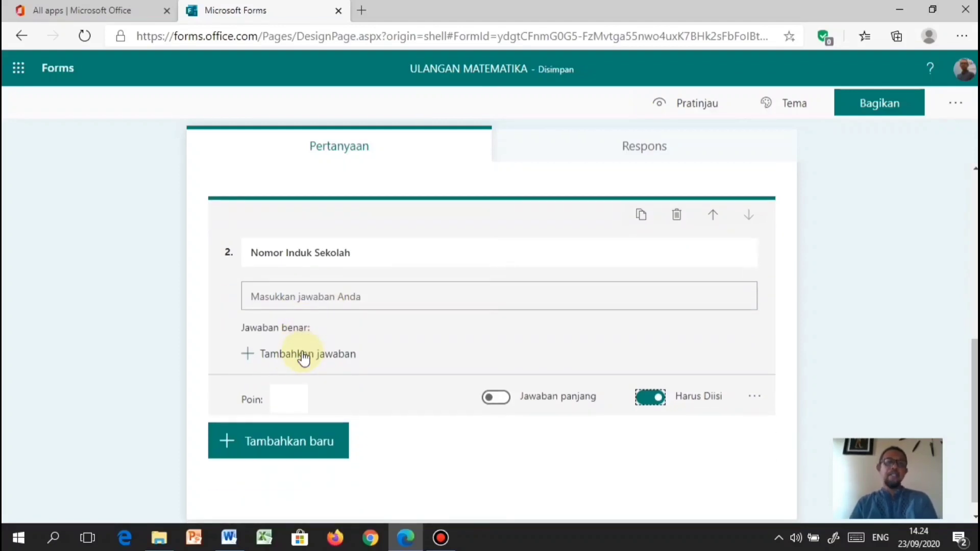
{"action": "left_click", "coordinate": [258, 442]}
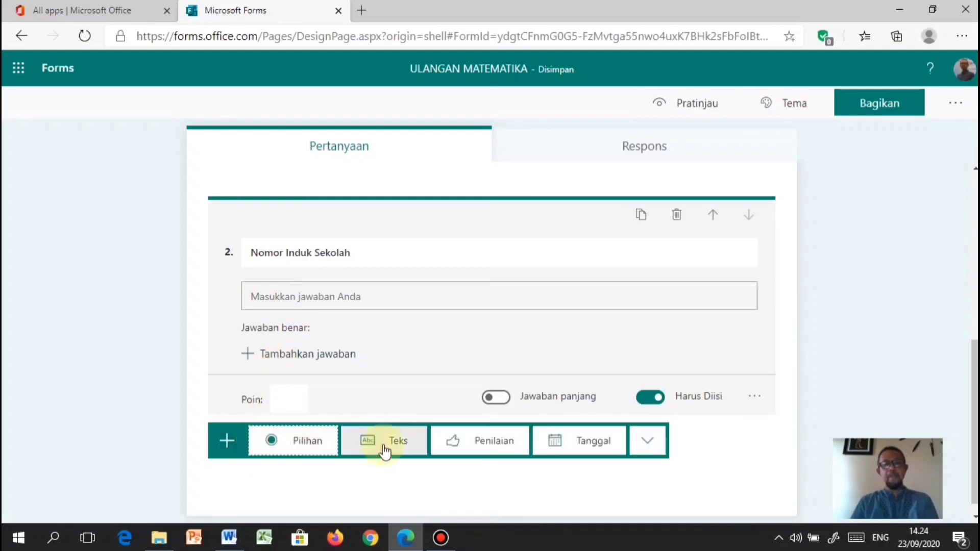
{"action": "left_click", "coordinate": [308, 442]}
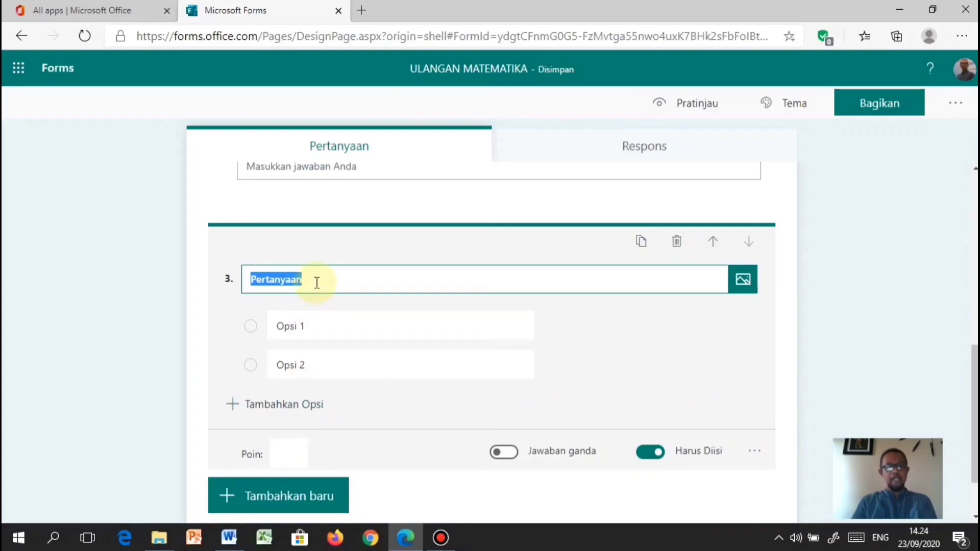
{"action": "type", "text": "Kelas"}
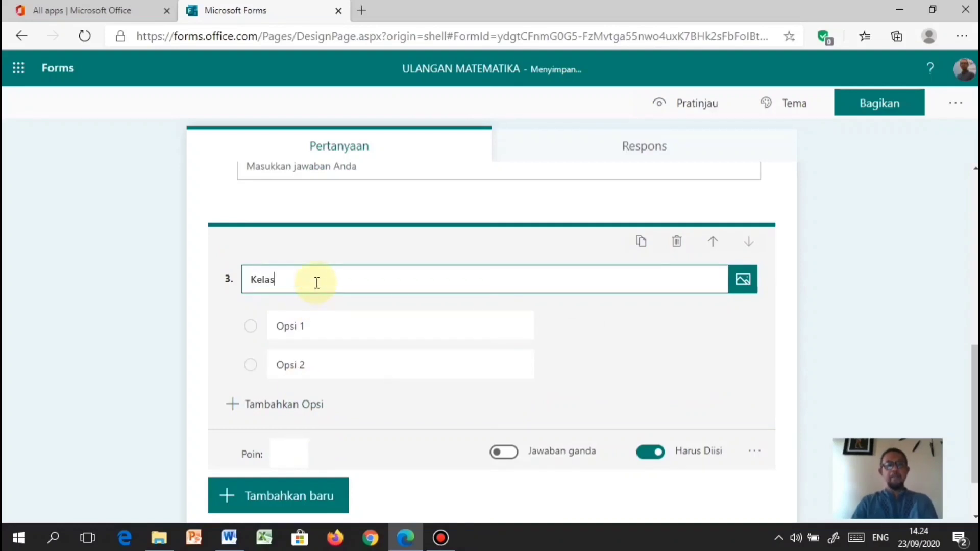
Name the first answer option of the Kelas question "XI-MIPA1"
{"action": "left_click", "coordinate": [291, 331]}
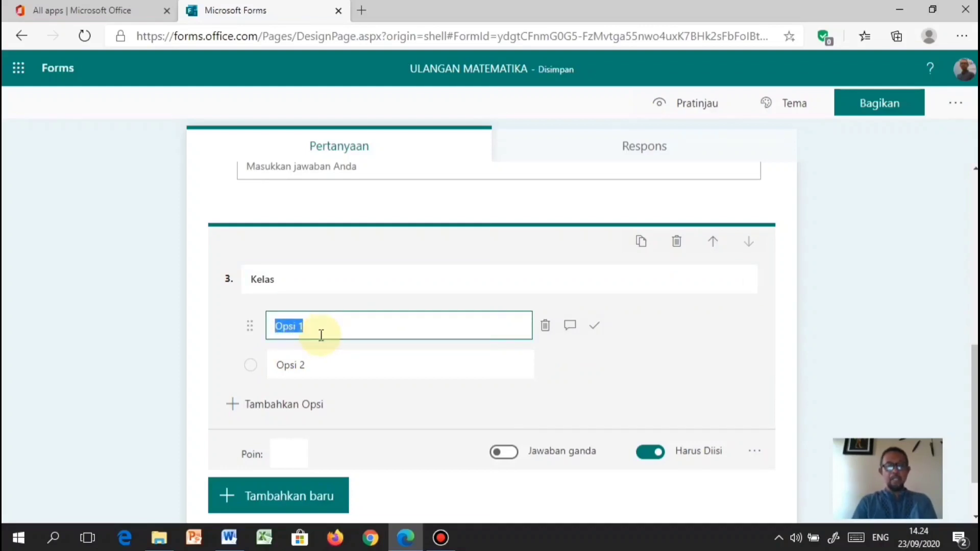
{"action": "type", "text": "X"}
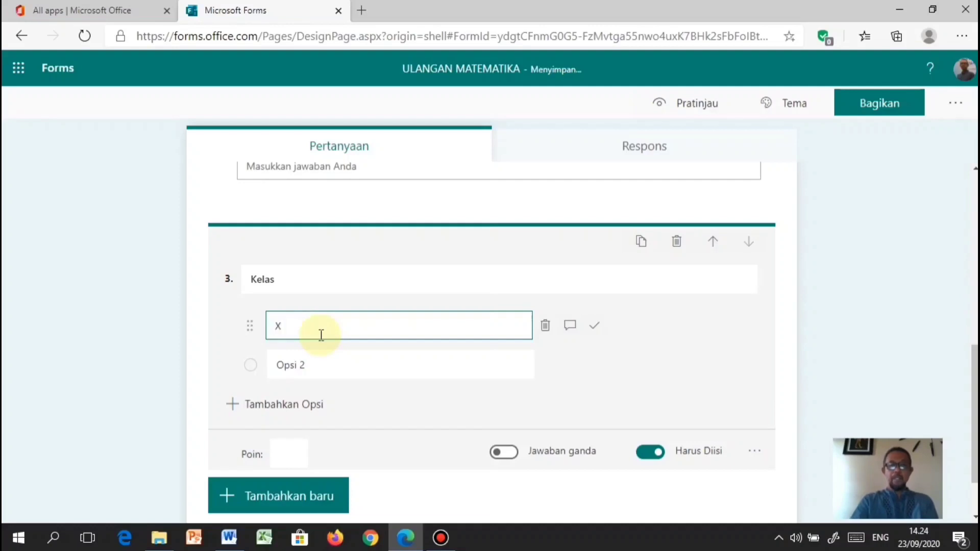
{"action": "type", "text": "I-MIPA"}
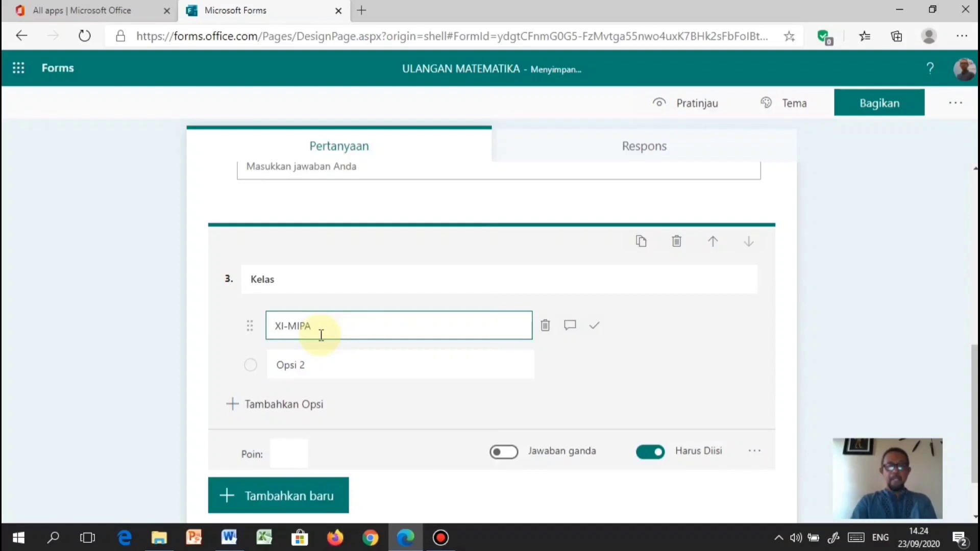
{"action": "type", "text": "1"}
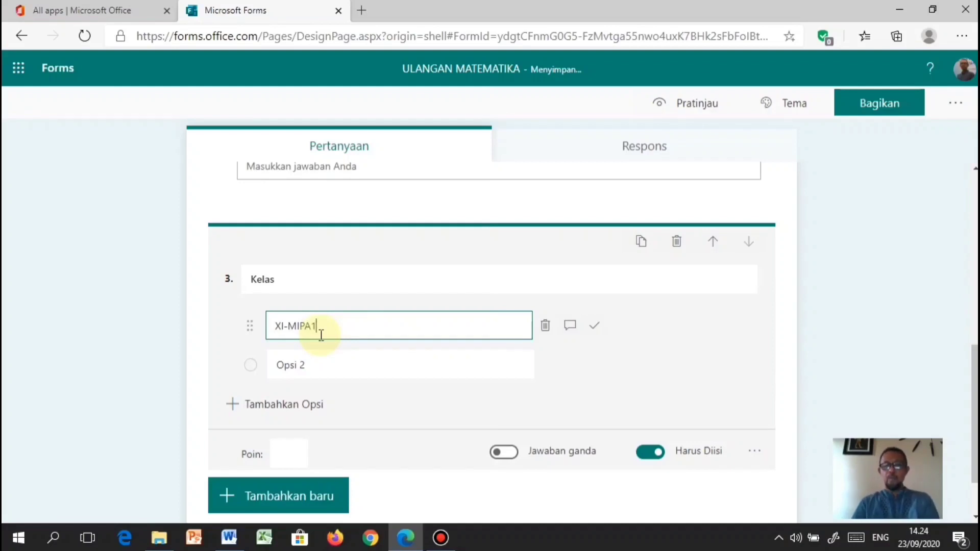
Copy the first option's text into the second option of the Kelas question and change it to "XI-MIPA2"
{"action": "key", "text": "shift+Left"}
{"action": "key", "text": "shift+Left"}
{"action": "key", "text": "shift+Left"}
{"action": "key", "text": "shift+Left"}
{"action": "key", "text": "shift+Left"}
{"action": "key", "text": "shift+Left"}
{"action": "key", "text": "shift+Left"}
{"action": "key", "text": "shift+Left"}
{"action": "key", "text": "ctrl+c"}
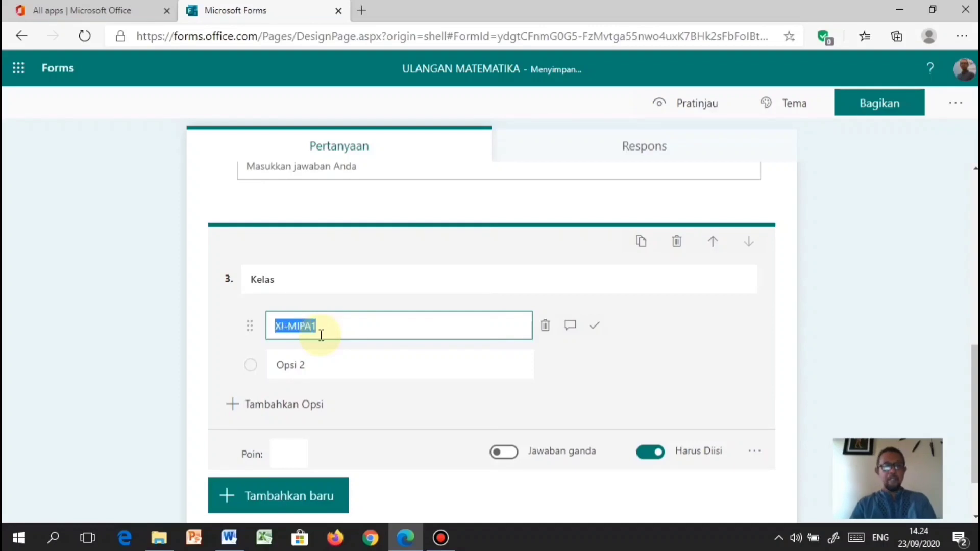
{"action": "key", "text": "Tab"}
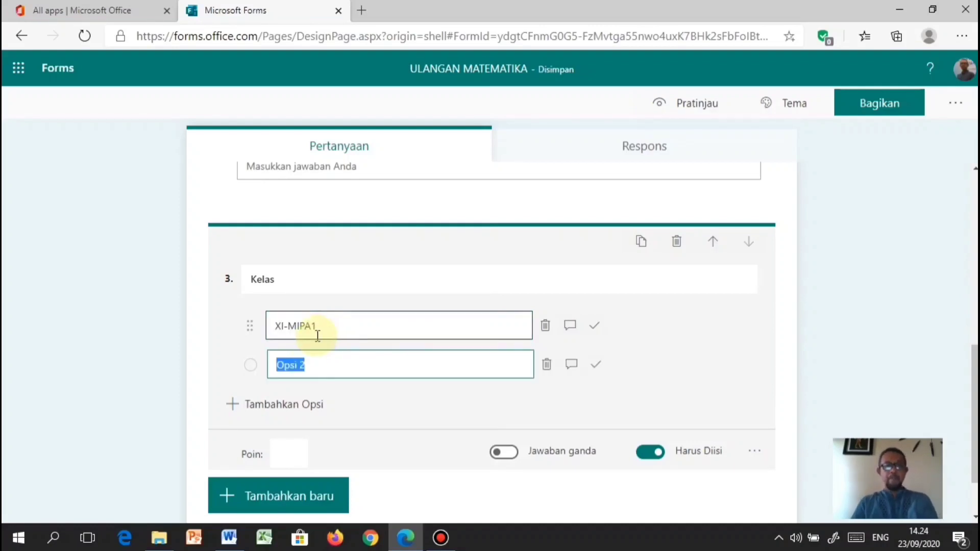
{"action": "right_click", "coordinate": [298, 362]}
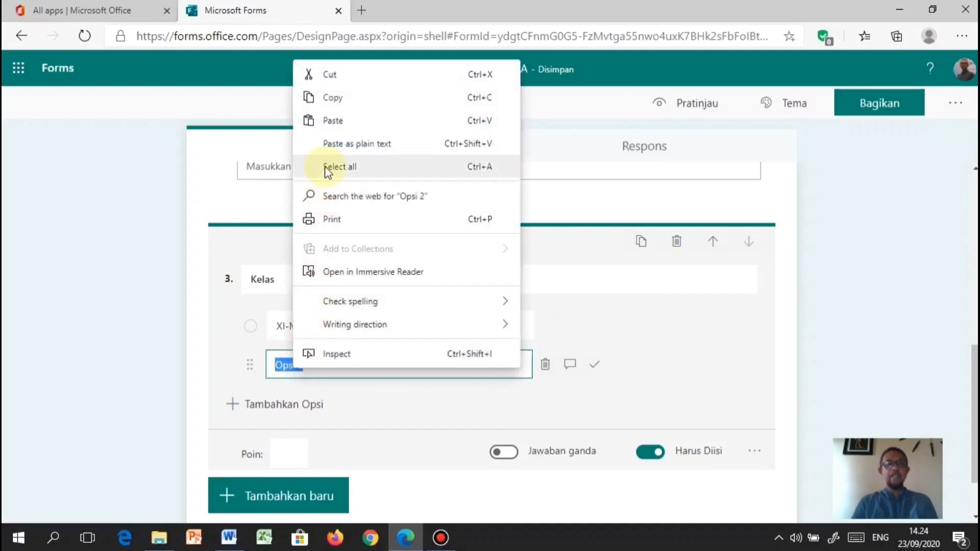
{"action": "left_click", "coordinate": [335, 123]}
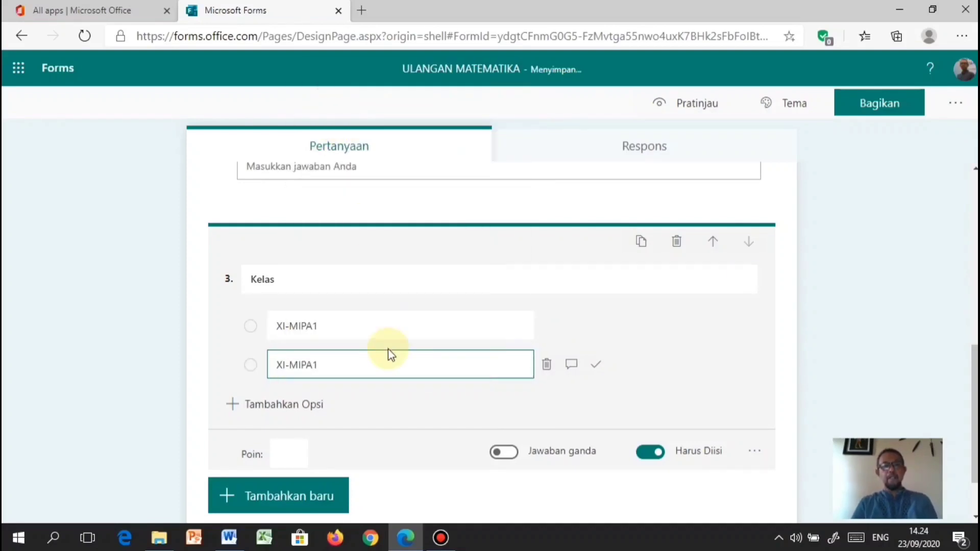
{"action": "key", "text": "BackSpace"}
{"action": "type", "text": "2"}
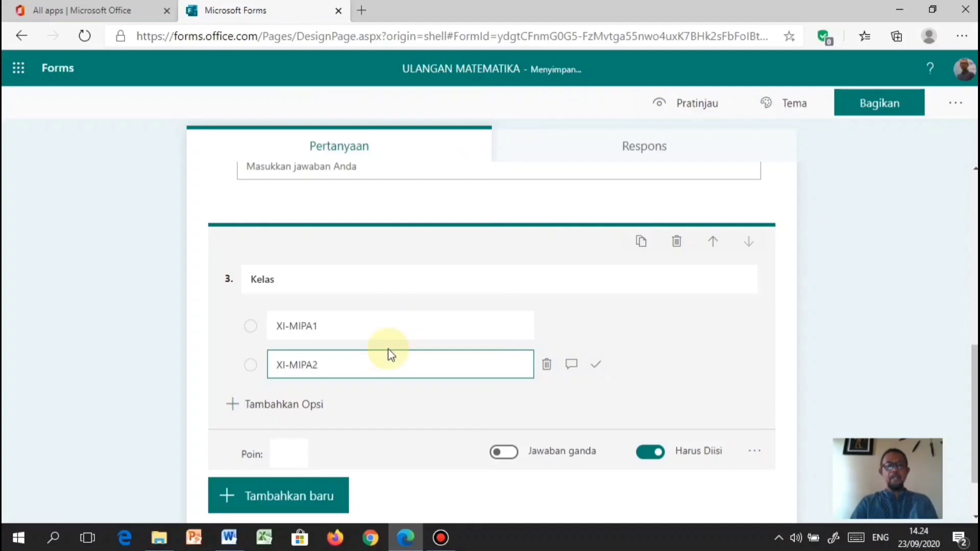
Add a third and a fourth option to the Kelas question, "XI-MIPA3" and "XI-MIPA4", reusing the copied text
{"action": "key", "text": "Return"}
{"action": "key", "text": "ctrl+v"}
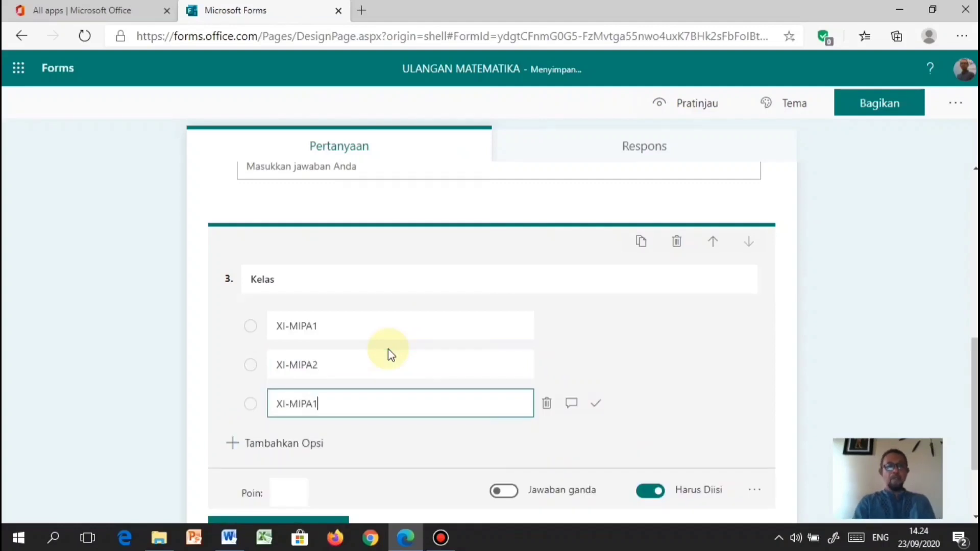
{"action": "key", "text": "BackSpace"}
{"action": "type", "text": "3"}
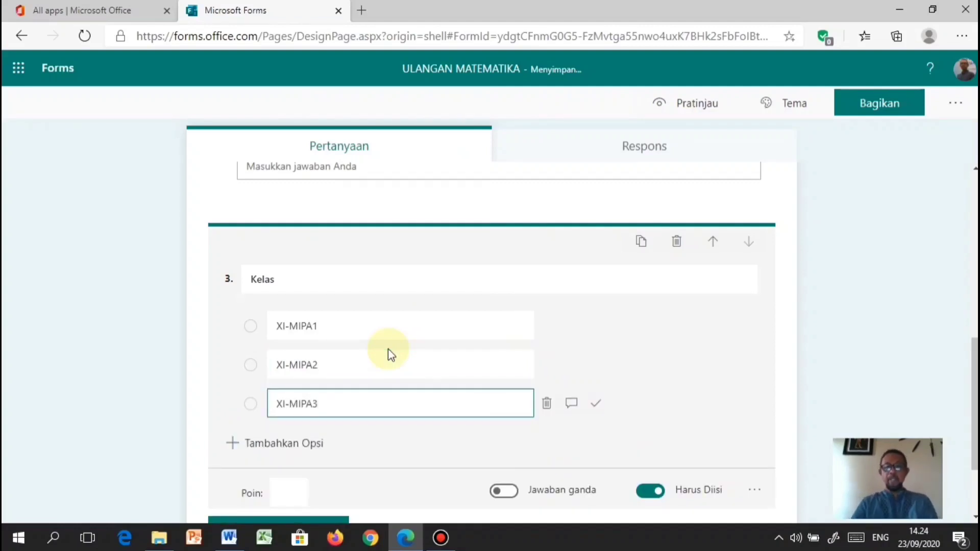
{"action": "key", "text": "Return"}
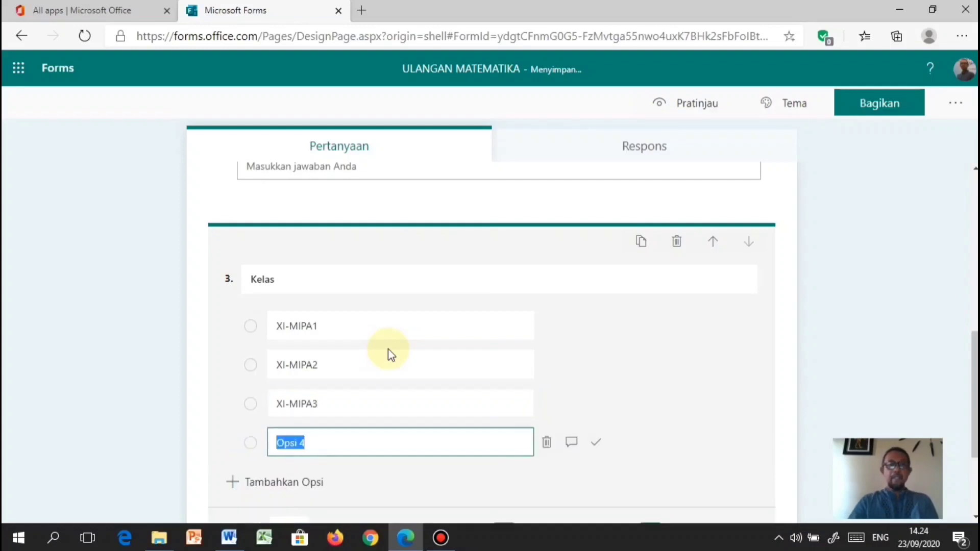
{"action": "key", "text": "ctrl+v"}
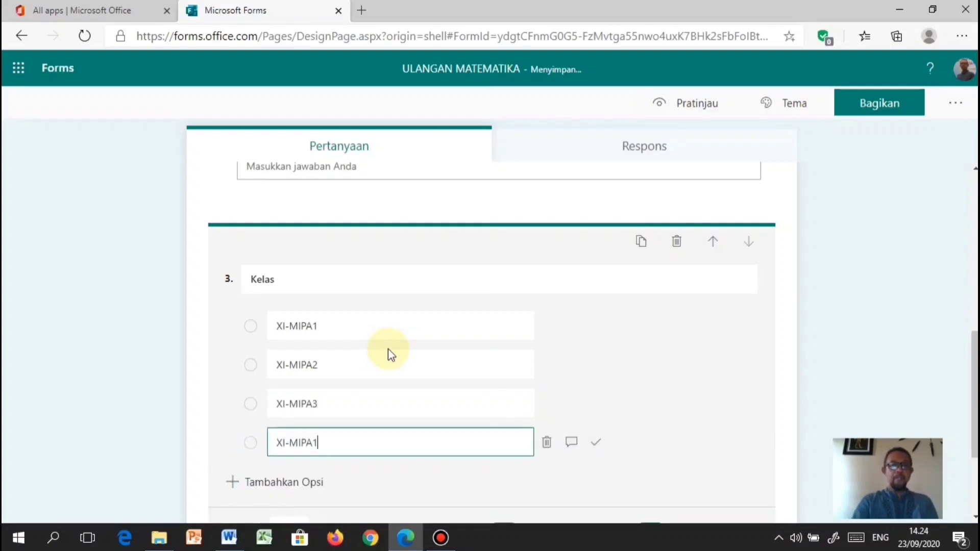
{"action": "key", "text": "BackSpace"}
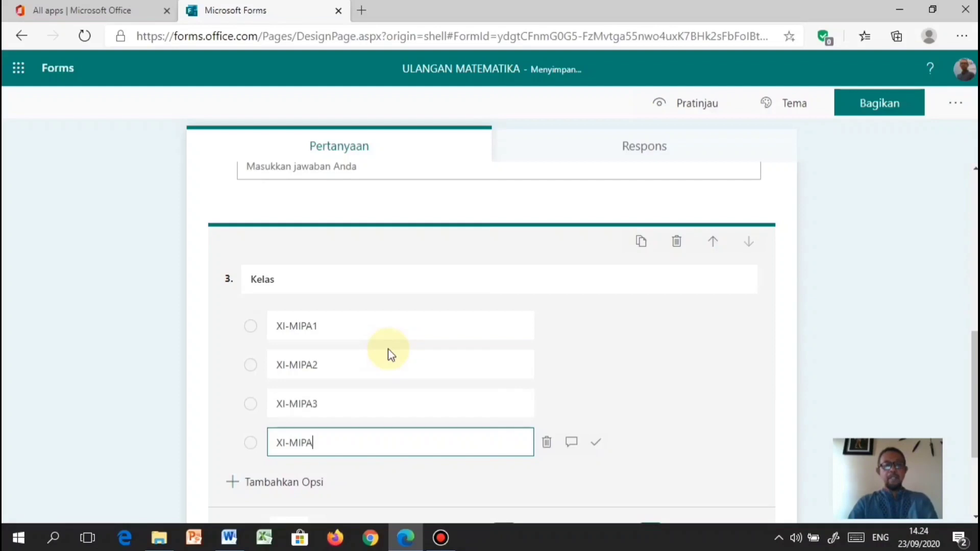
{"action": "type", "text": "4"}
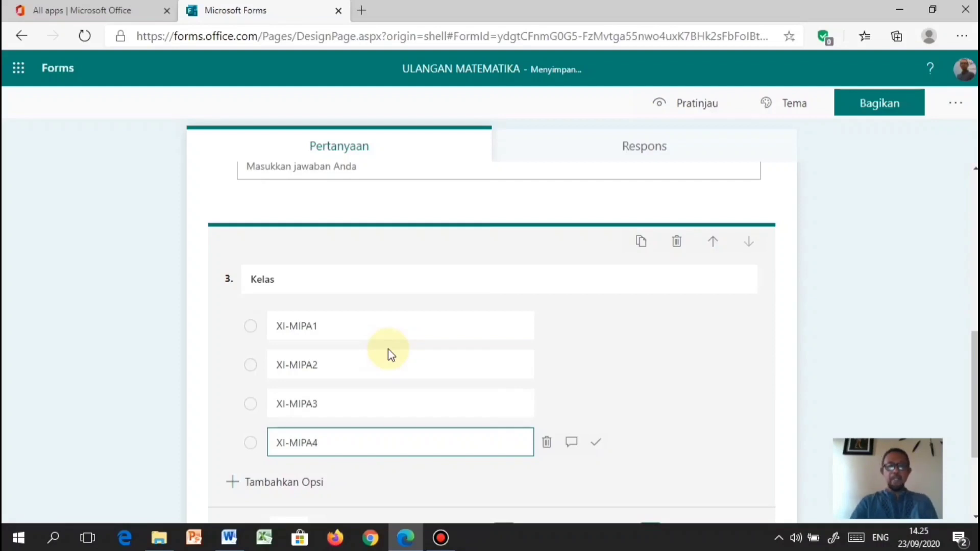
Add a fifth and a sixth option to the Kelas question, "XI-MIPA5" and "XI-MIPA6", reusing the copied text
{"action": "key", "text": "Return"}
{"action": "key", "text": "ctrl+v"}
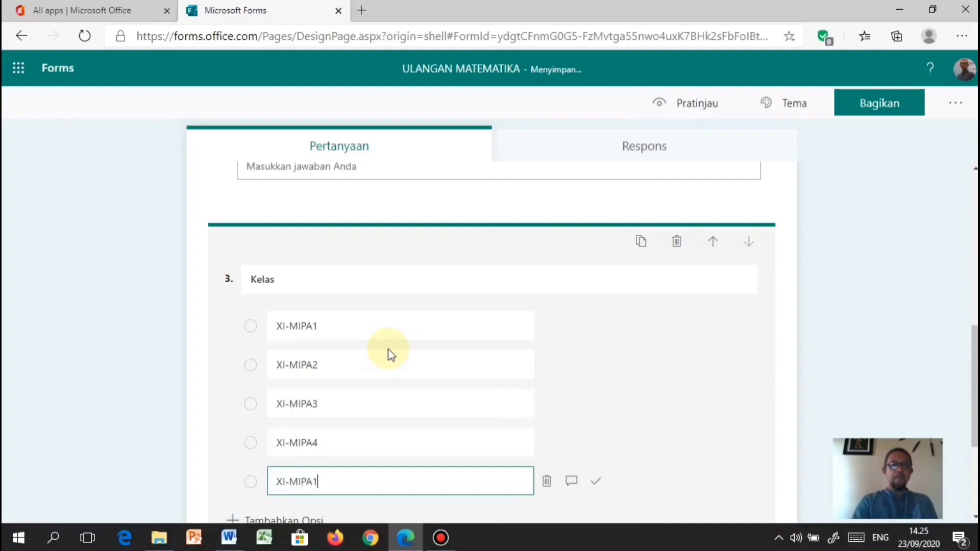
{"action": "key", "text": "BackSpace"}
{"action": "type", "text": "5"}
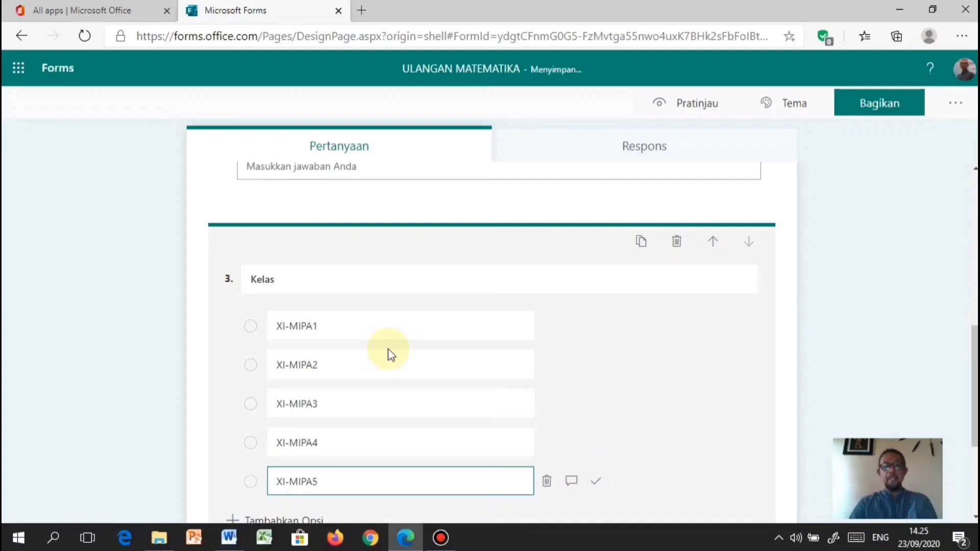
{"action": "key", "text": "Return"}
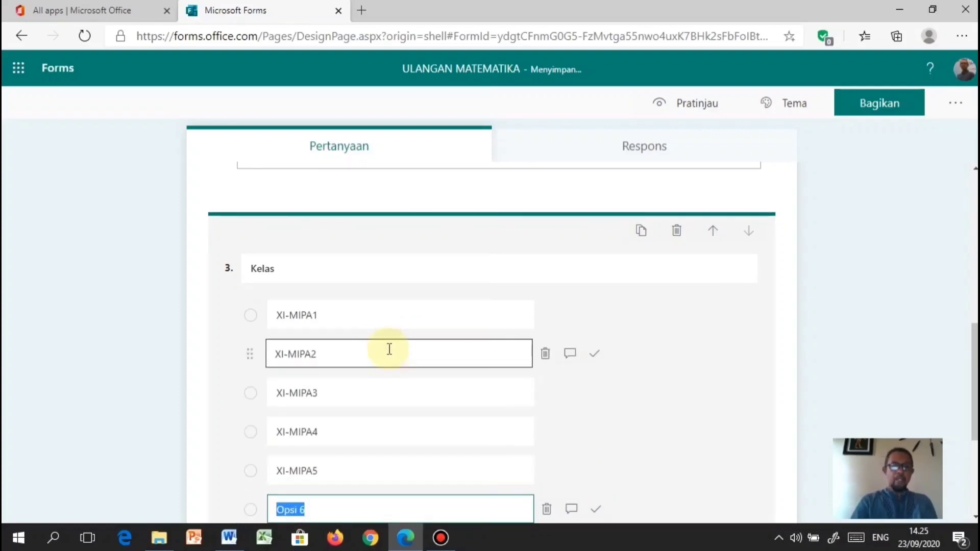
{"action": "key", "text": "ctrl+v"}
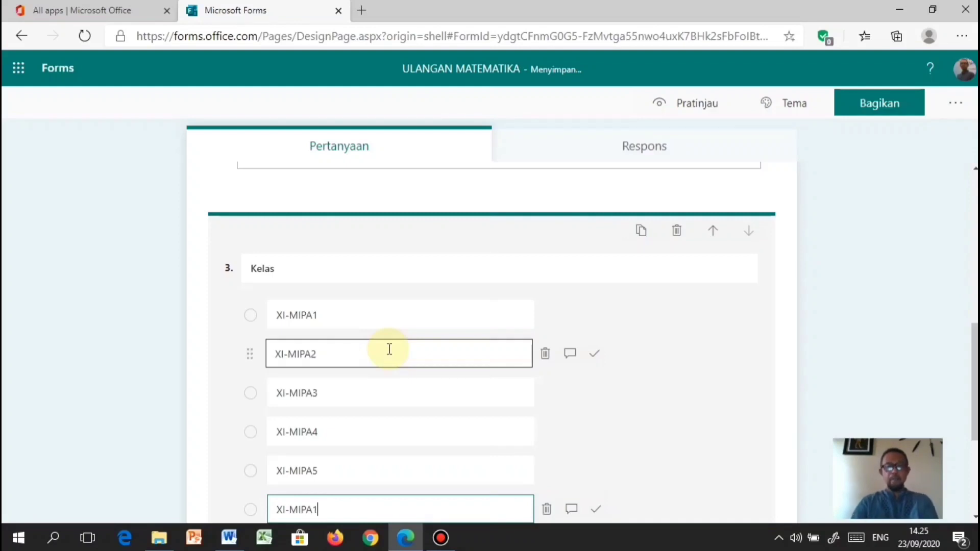
{"action": "key", "text": "BackSpace"}
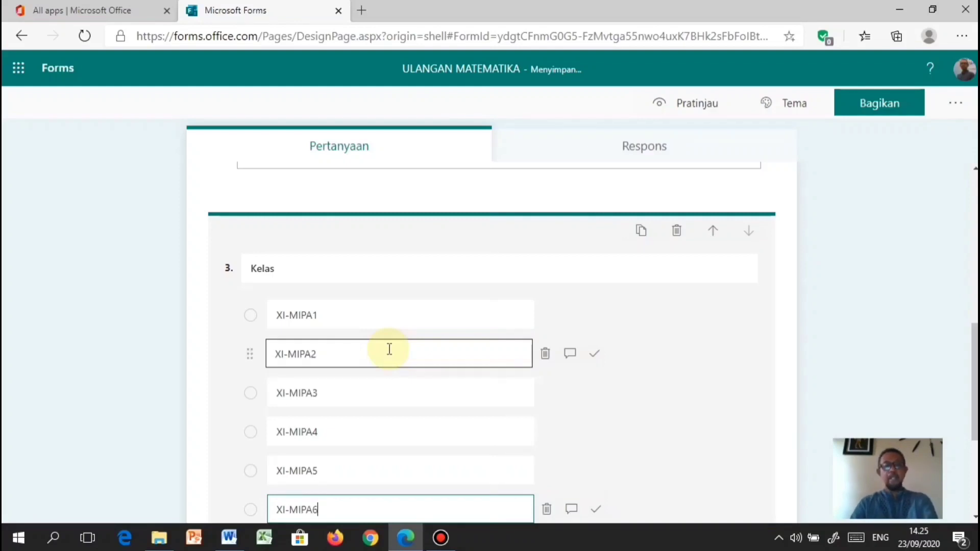
{"action": "type", "text": "6"}
Change the Kelas question to show its answer options as a Drop-down
{"action": "scroll", "coordinate": [490, 383], "scroll_direction": "down", "scroll_amount": 3}
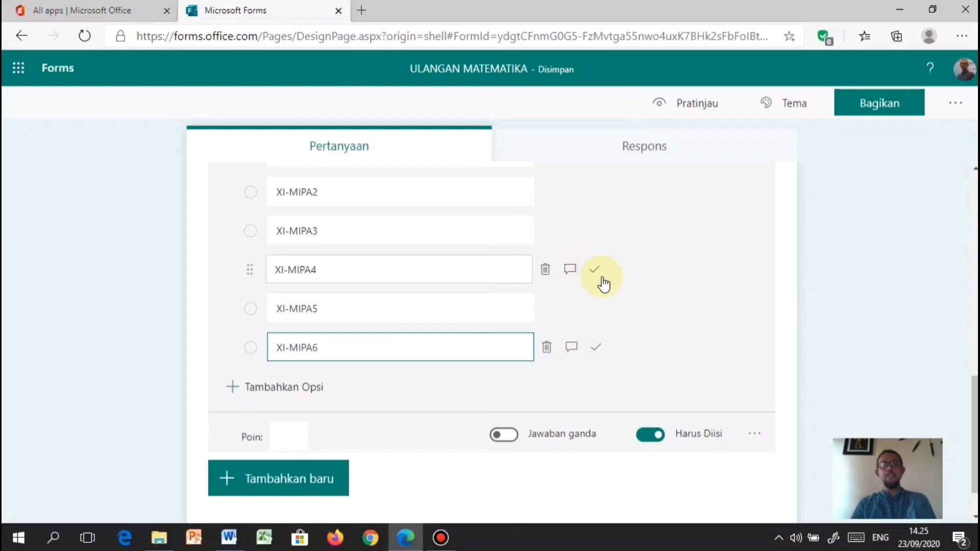
{"action": "scroll", "coordinate": [607, 276], "scroll_direction": "up", "scroll_amount": 2}
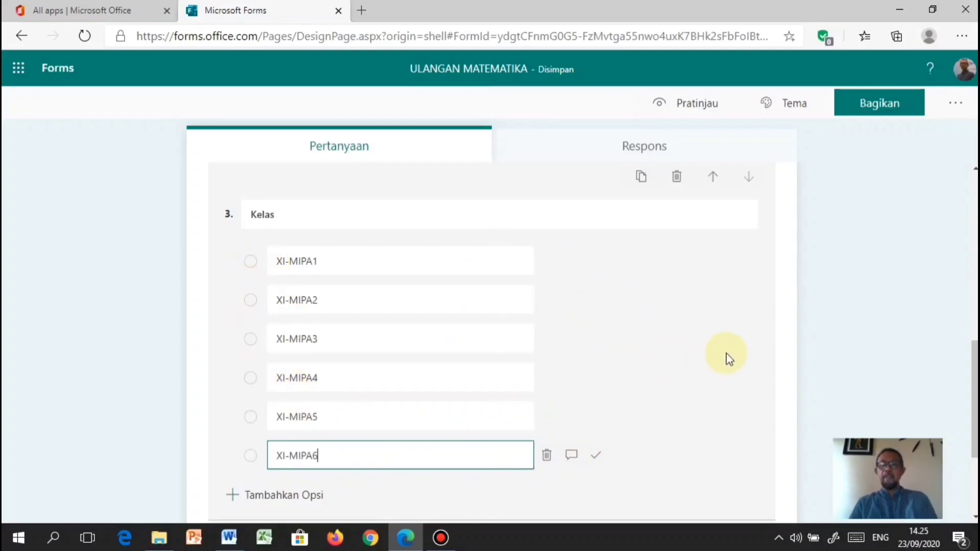
{"action": "scroll", "coordinate": [709, 388], "scroll_direction": "down", "scroll_amount": 1}
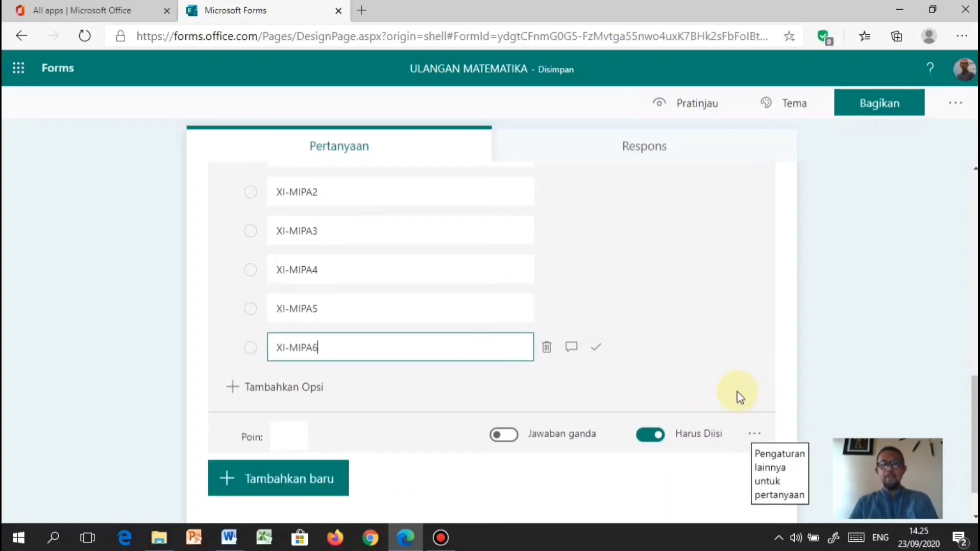
{"action": "left_click", "coordinate": [755, 434]}
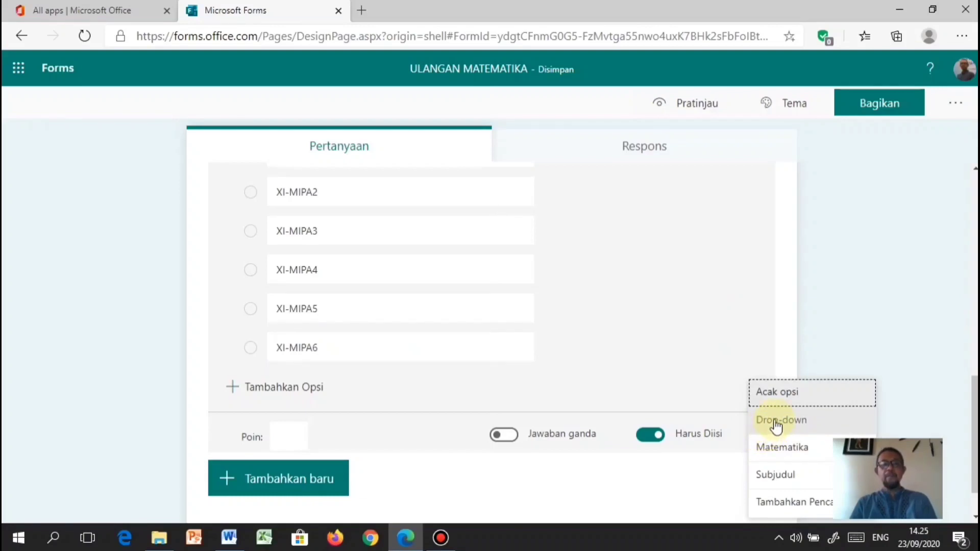
{"action": "left_click", "coordinate": [775, 421]}
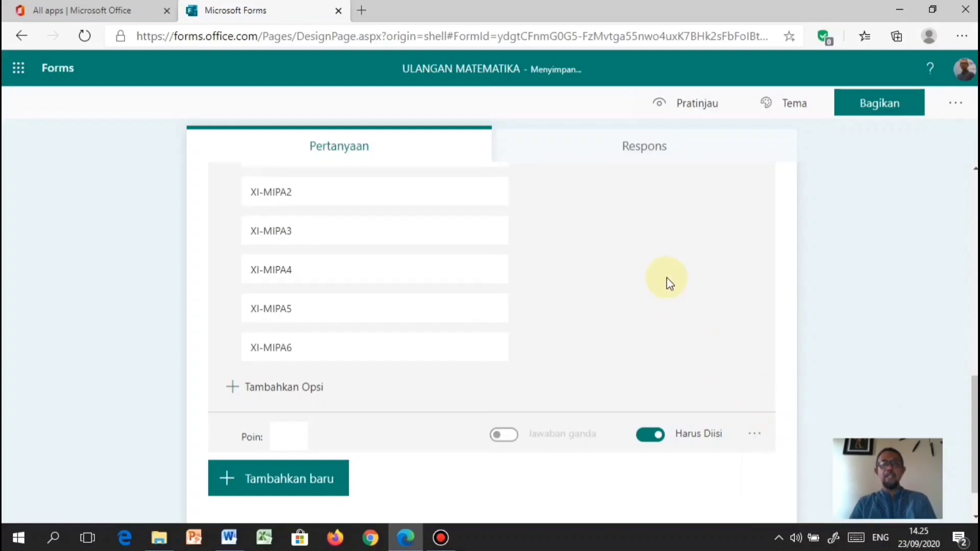
Preview the quiz (Pratinjau) and examine how its questions look, down to the Kelas question
{"action": "scroll", "coordinate": [667, 278], "scroll_direction": "up", "scroll_amount": 4}
{"action": "left_click", "coordinate": [696, 109]}
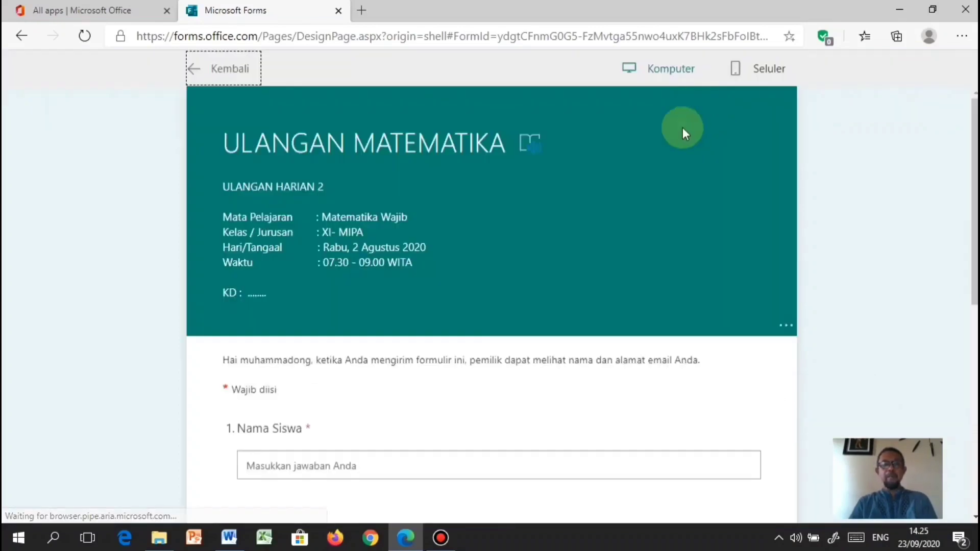
{"action": "scroll", "coordinate": [290, 393], "scroll_direction": "down", "scroll_amount": 6}
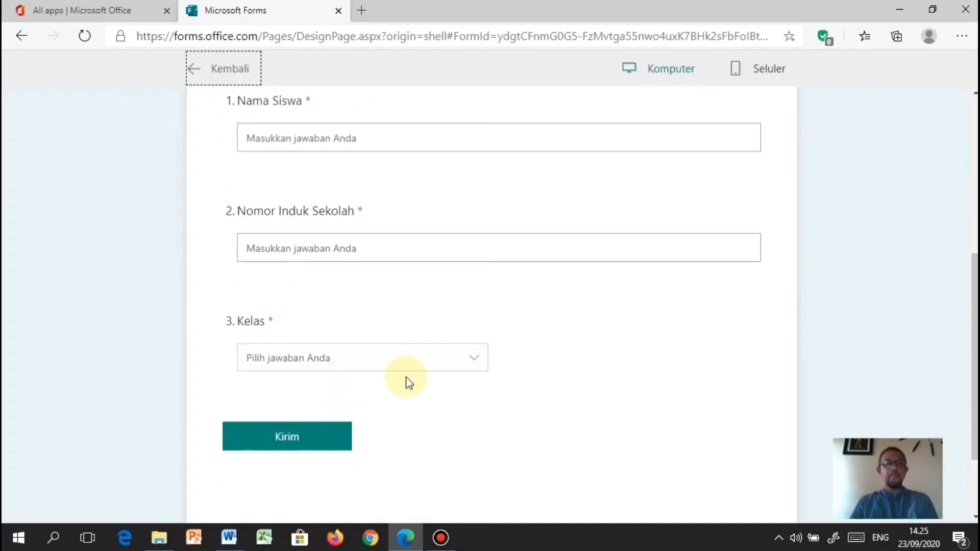
Test the Kelas drop-down in the preview by choosing "XI-MIPA3", look over the form, and return to the question editor
{"action": "left_click", "coordinate": [475, 366]}
{"action": "scroll", "coordinate": [324, 439], "scroll_direction": "down", "scroll_amount": 2}
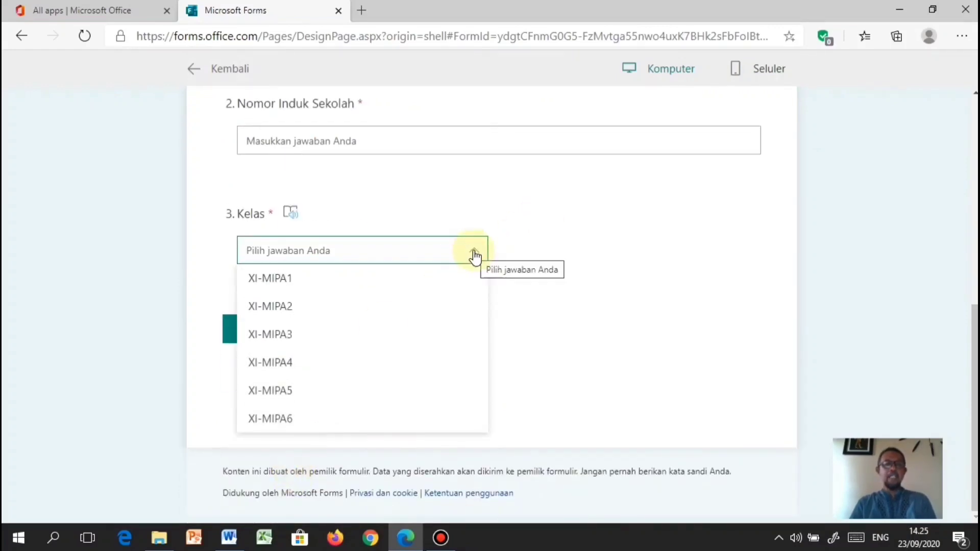
{"action": "left_click", "coordinate": [284, 340]}
{"action": "scroll", "coordinate": [535, 266], "scroll_direction": "up", "scroll_amount": 5}
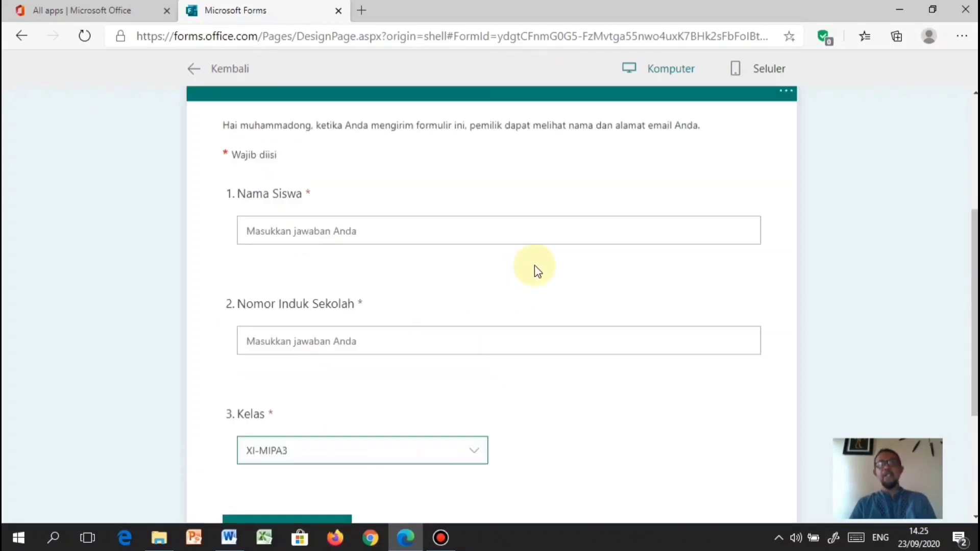
{"action": "scroll", "coordinate": [536, 274], "scroll_direction": "down", "scroll_amount": 5}
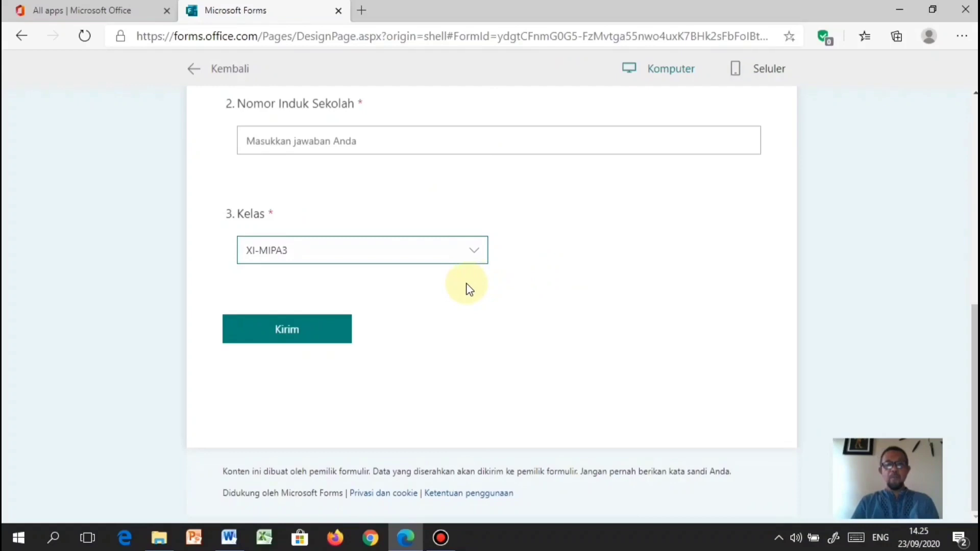
{"action": "scroll", "coordinate": [468, 284], "scroll_direction": "up", "scroll_amount": 5}
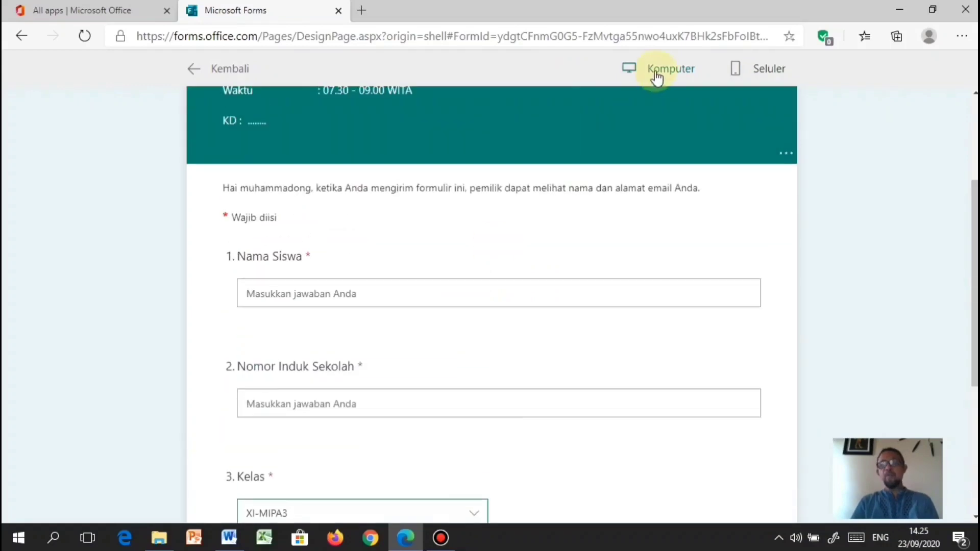
{"action": "left_click", "coordinate": [228, 69]}
Add a new choice (Pilihan) question below the Kelas question
{"action": "scroll", "coordinate": [424, 393], "scroll_direction": "down", "scroll_amount": 5}
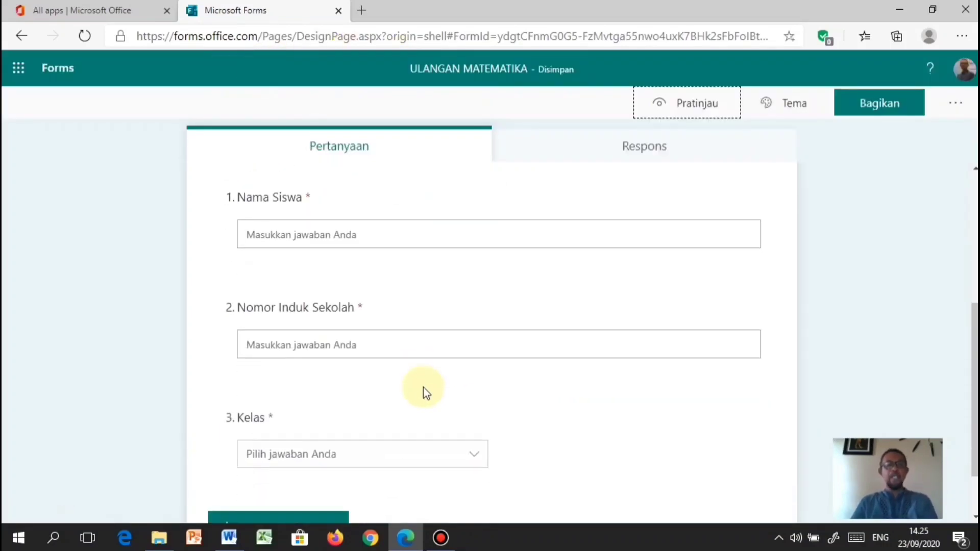
{"action": "scroll", "coordinate": [511, 398], "scroll_direction": "up", "scroll_amount": 2}
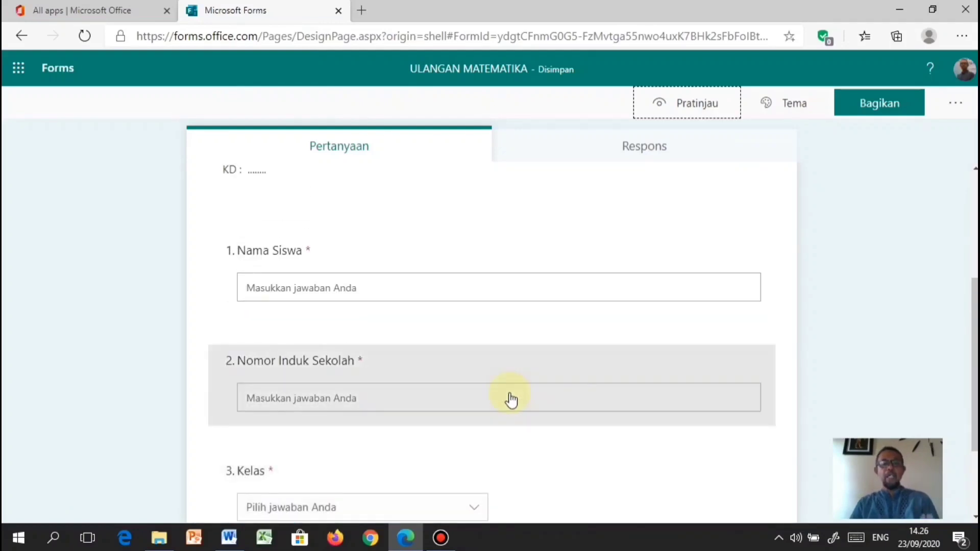
{"action": "scroll", "coordinate": [510, 400], "scroll_direction": "up", "scroll_amount": 2}
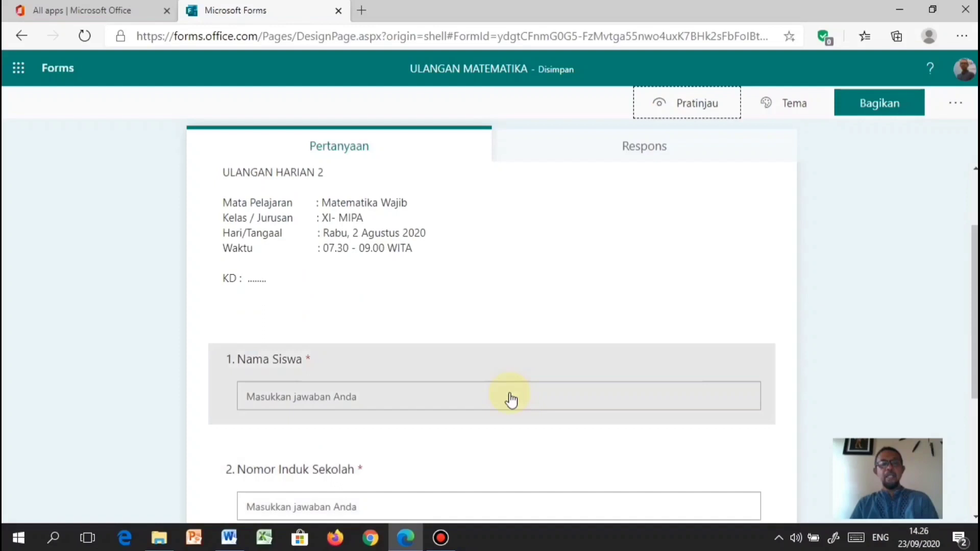
{"action": "scroll", "coordinate": [388, 399], "scroll_direction": "down", "scroll_amount": 2}
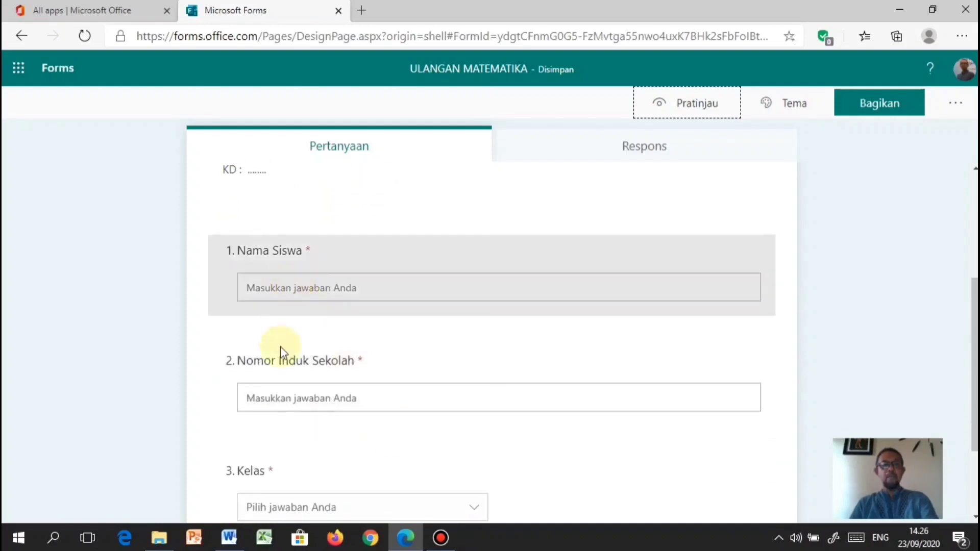
{"action": "scroll", "coordinate": [268, 403], "scroll_direction": "down", "scroll_amount": 1}
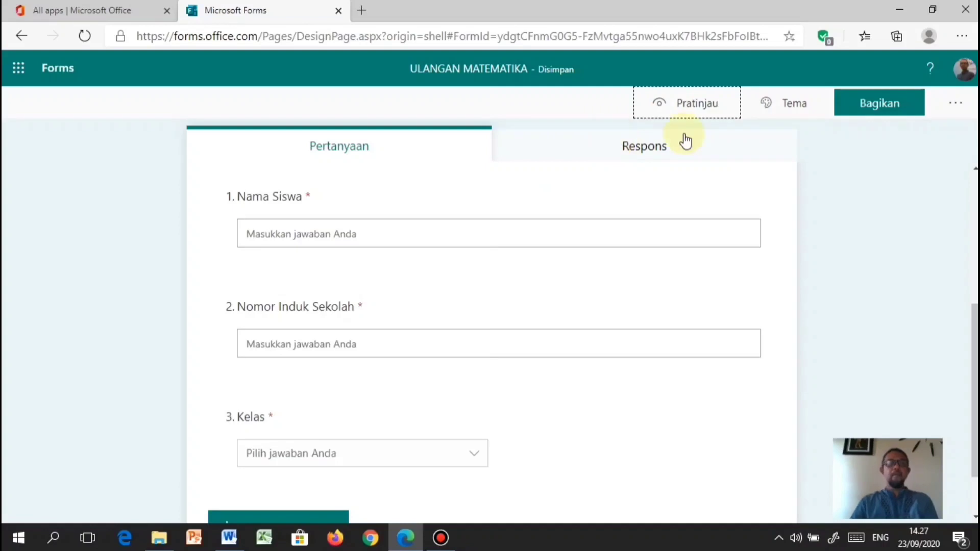
{"action": "scroll", "coordinate": [521, 247], "scroll_direction": "down", "scroll_amount": 2}
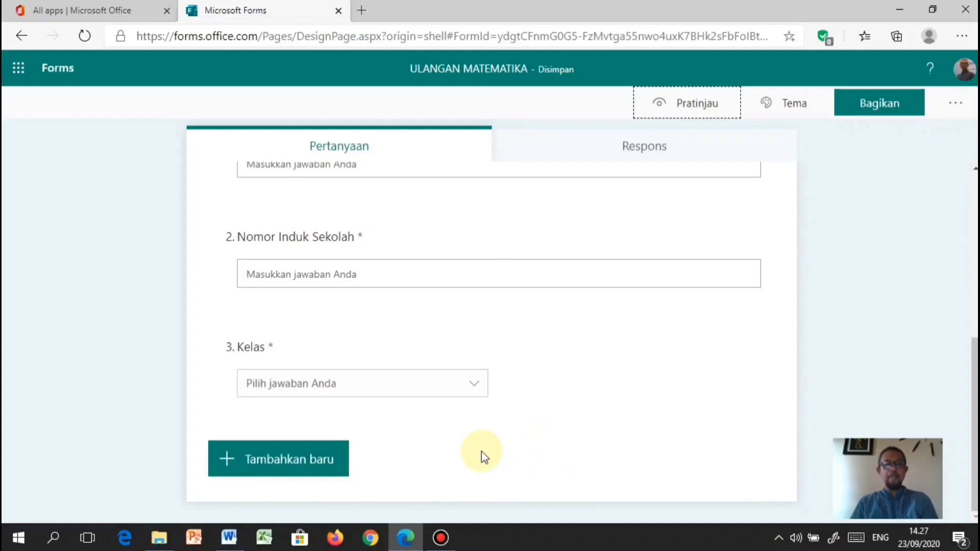
{"action": "left_click", "coordinate": [290, 462]}
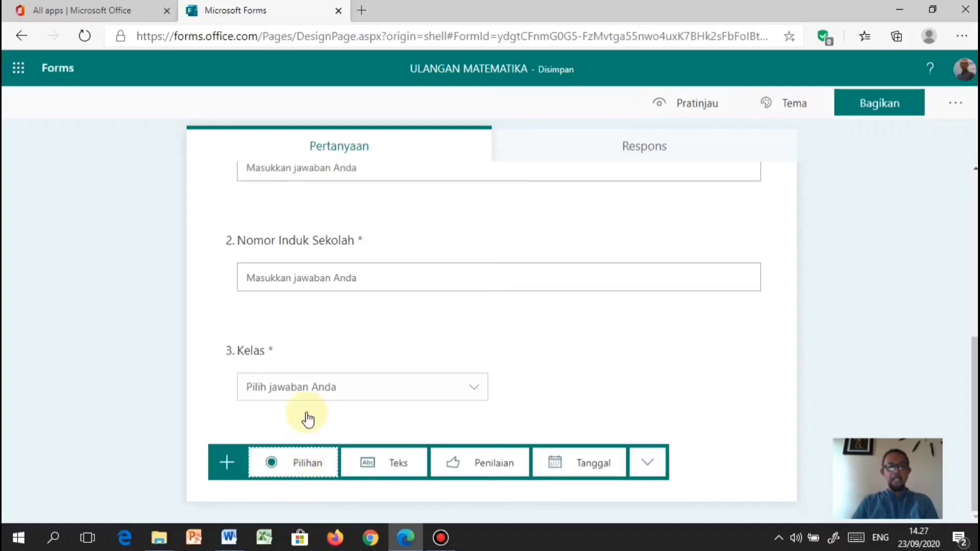
{"action": "left_click", "coordinate": [302, 473]}
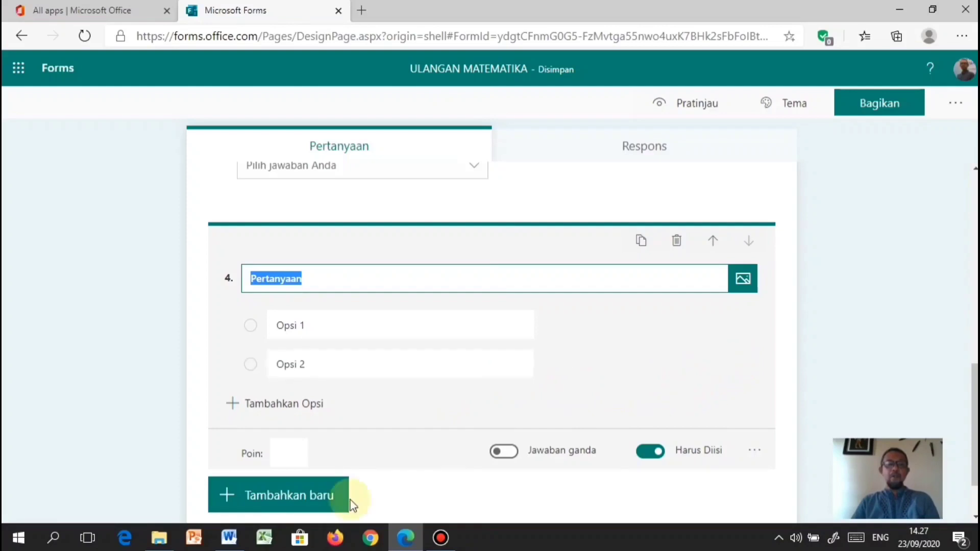
Switch to the Word document Soal Ulangan Harian and copy question 1's text "Turunan pertama dari Fungsi", without its equation
{"action": "left_click", "coordinate": [229, 542]}
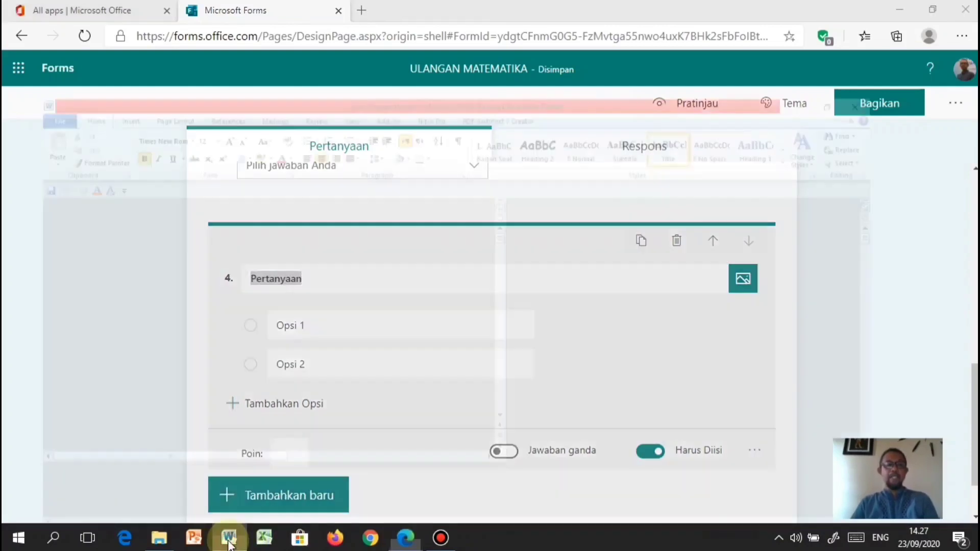
{"action": "scroll", "coordinate": [460, 359], "scroll_direction": "down", "scroll_amount": 2}
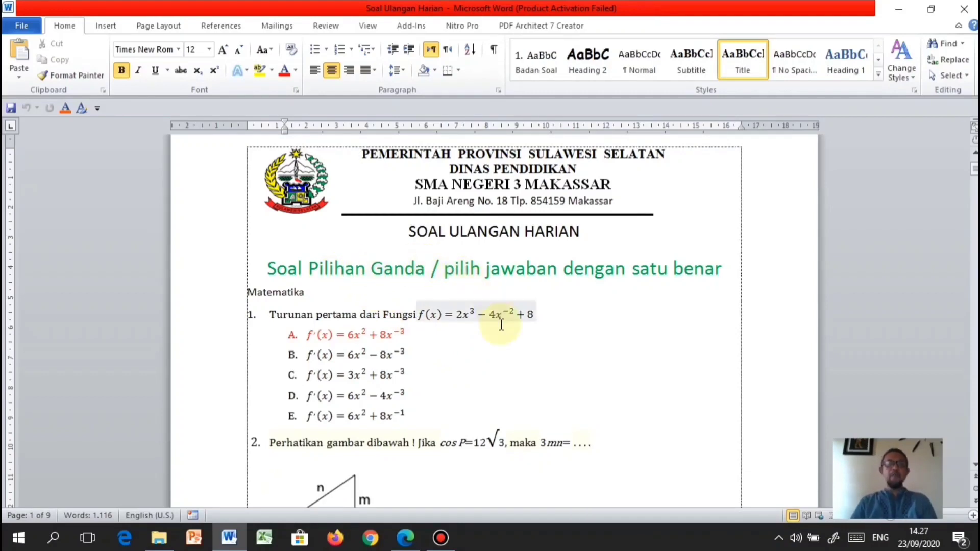
{"action": "scroll", "coordinate": [501, 335], "scroll_direction": "down", "scroll_amount": 1}
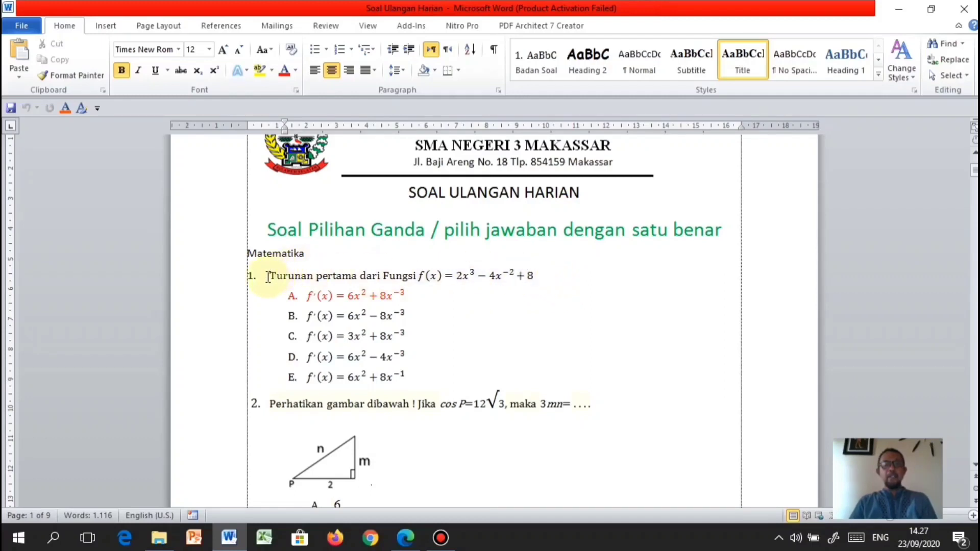
{"action": "left_click_drag", "start_coordinate": [268, 275], "coordinate": [417, 281]}
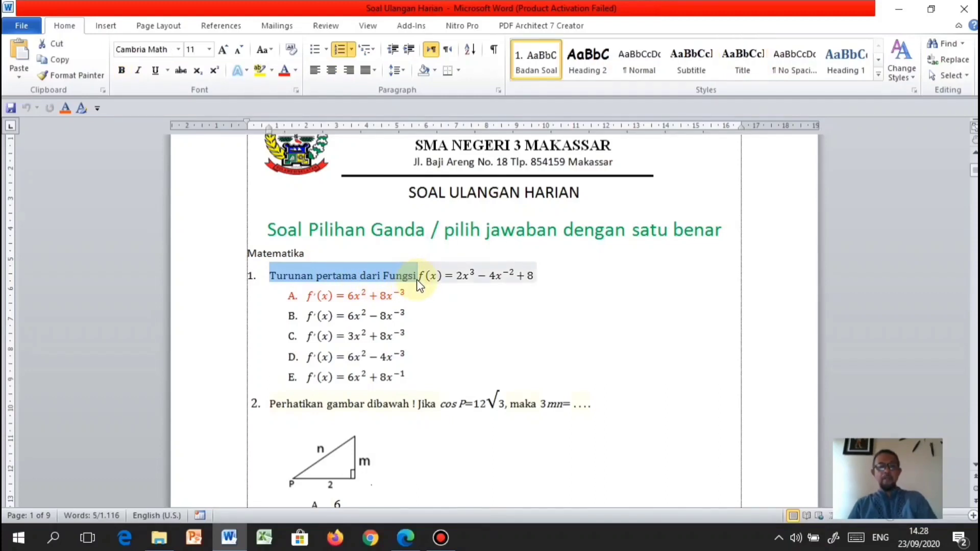
Return to Microsoft Forms, paste "Turunan pertama dari Fungsi" as the text of question 4, and remove the leading number "1."
{"action": "left_click", "coordinate": [405, 544]}
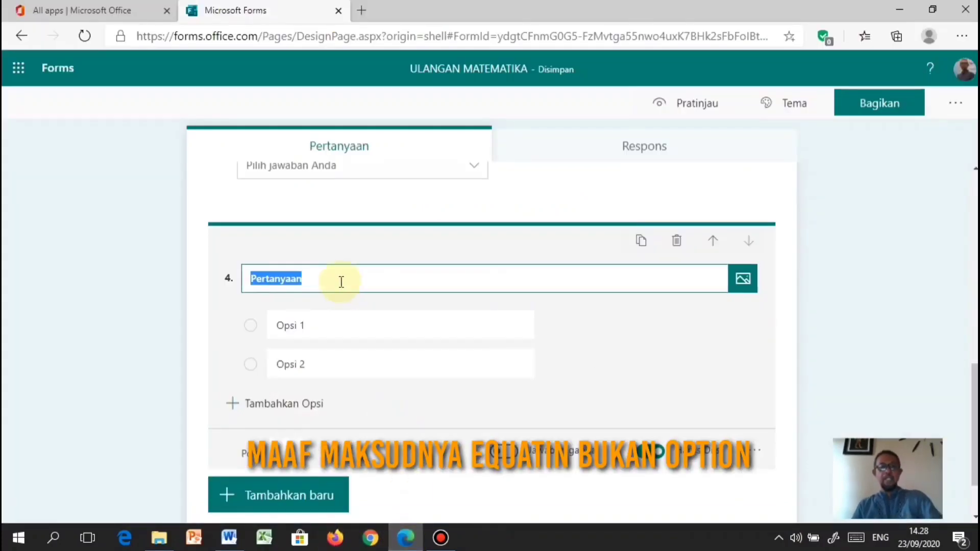
{"action": "type", "text": "1.\tTurunan pertama dari Fungsi"}
{"action": "left_click", "coordinate": [273, 279]}
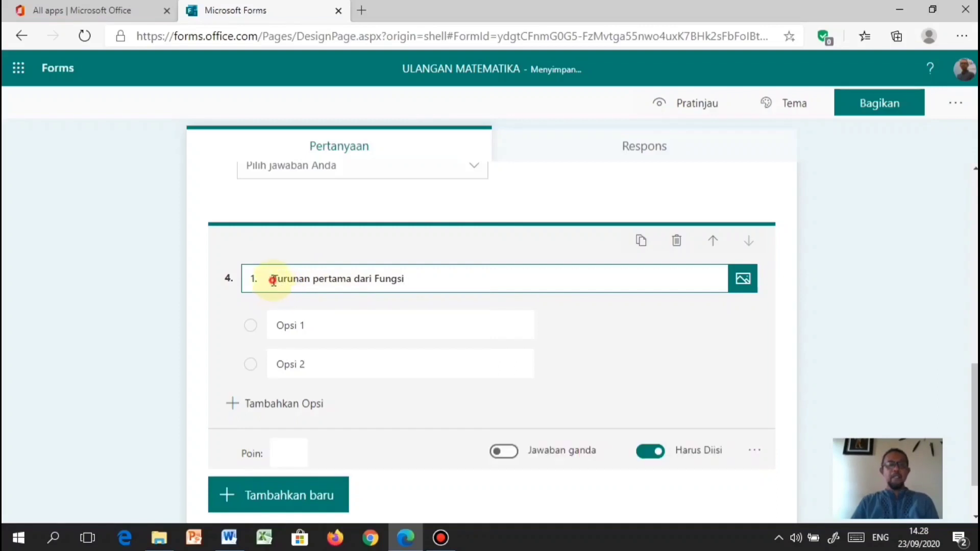
{"action": "key", "text": "BackSpace"}
{"action": "key", "text": "BackSpace"}
{"action": "key", "text": "BackSpace"}
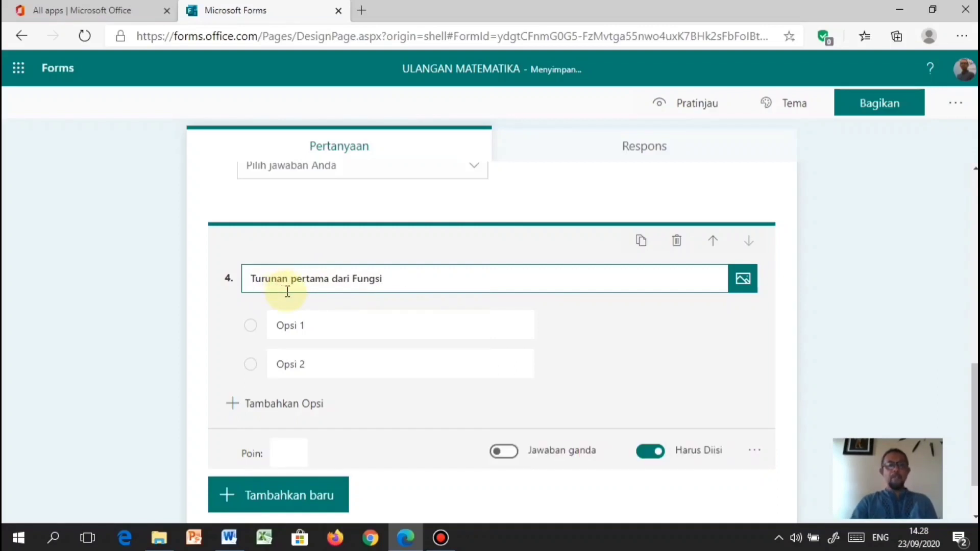
{"action": "scroll", "coordinate": [296, 265], "scroll_direction": "up", "scroll_amount": 5}
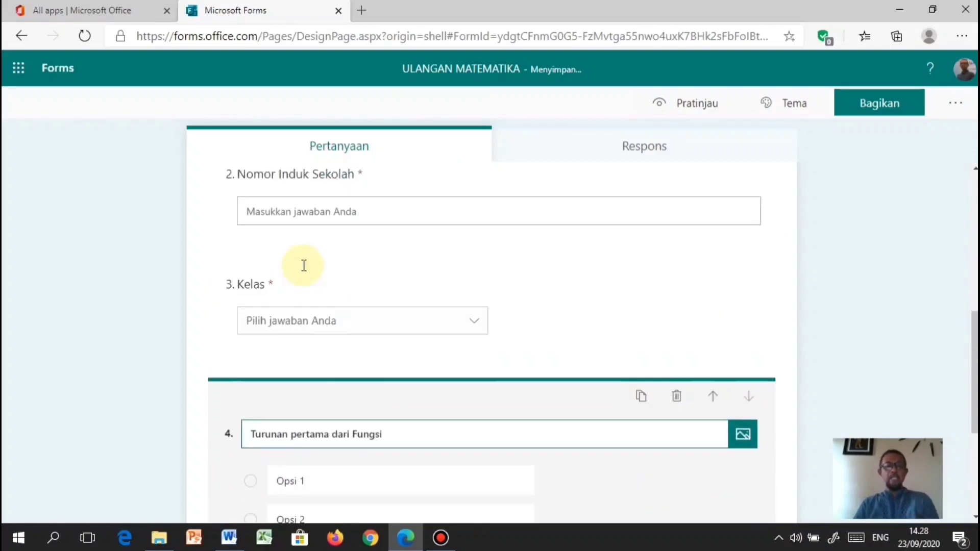
{"action": "scroll", "coordinate": [292, 263], "scroll_direction": "up", "scroll_amount": 1}
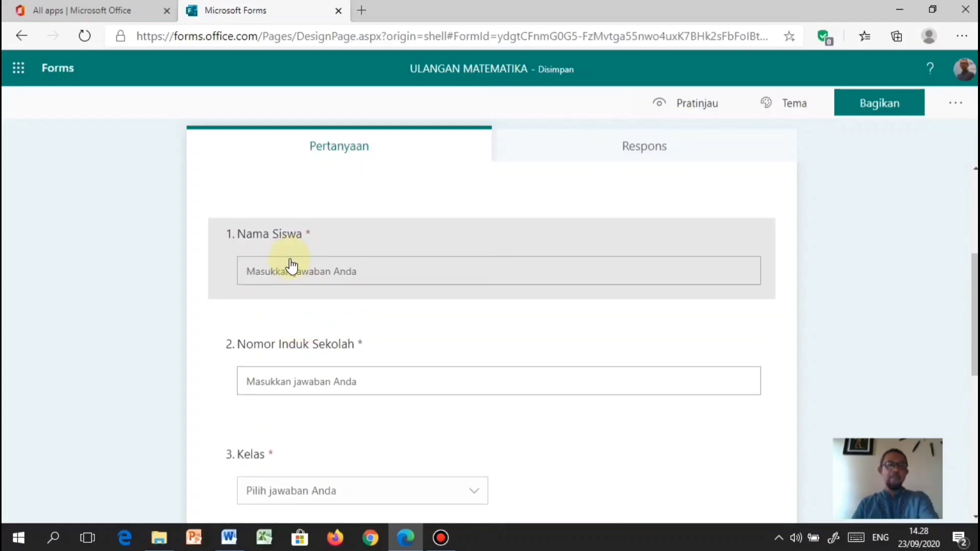
{"action": "scroll", "coordinate": [309, 316], "scroll_direction": "down", "scroll_amount": 3}
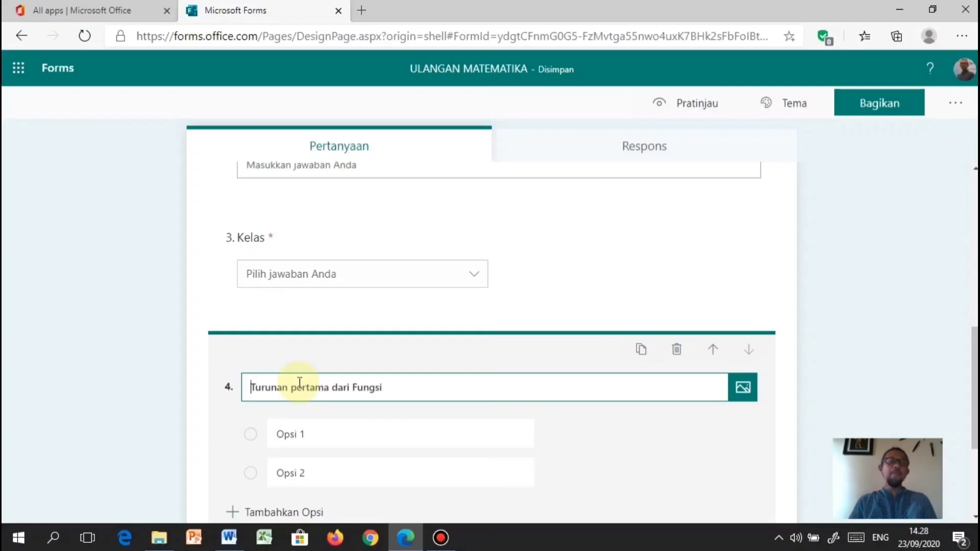
{"action": "scroll", "coordinate": [299, 383], "scroll_direction": "up", "scroll_amount": 2}
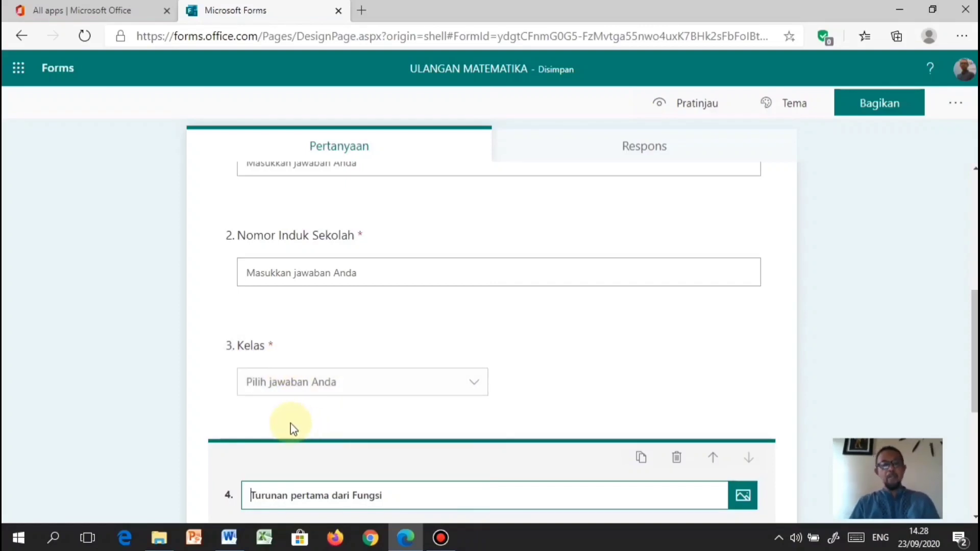
{"action": "scroll", "coordinate": [293, 428], "scroll_direction": "up", "scroll_amount": 2}
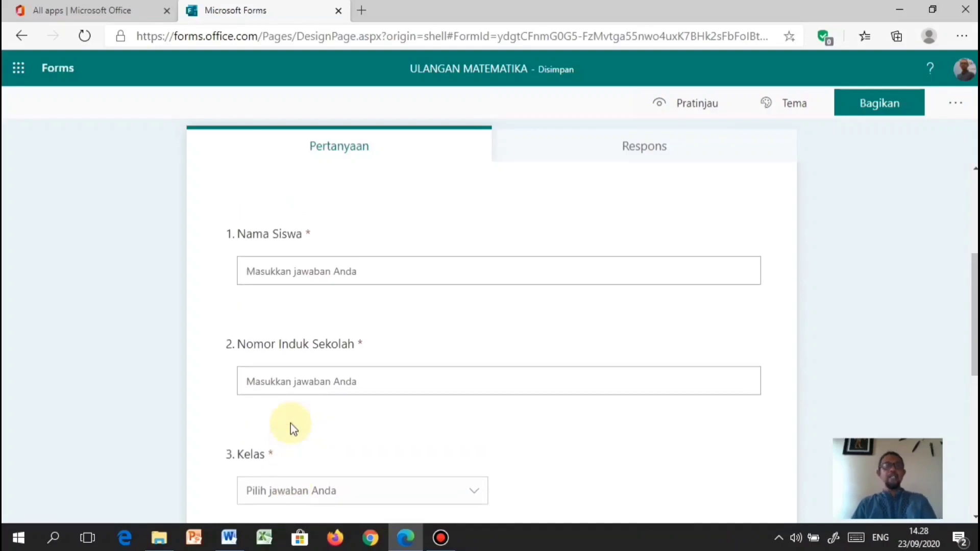
{"action": "scroll", "coordinate": [291, 427], "scroll_direction": "down", "scroll_amount": 4}
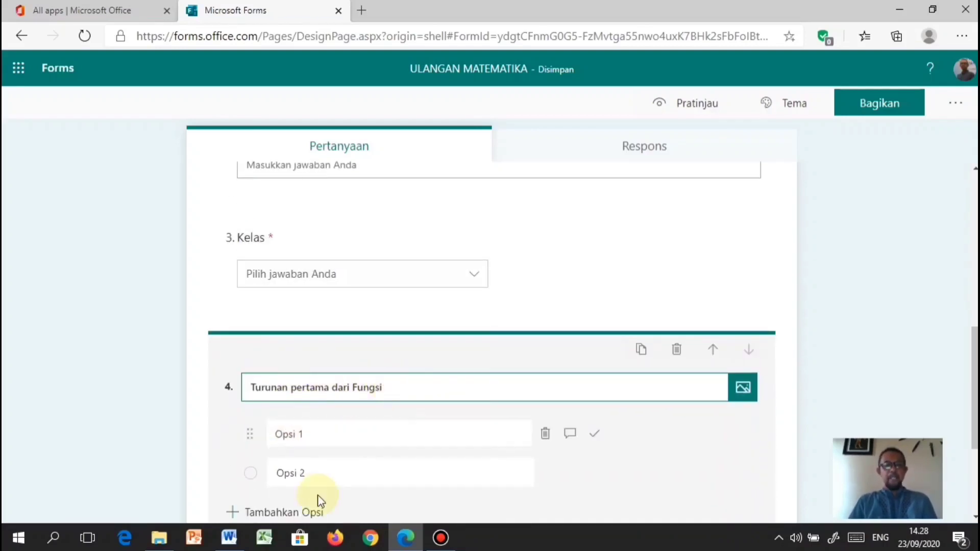
Switch to the Word document and copy the equation f(x) = 2x^3 − 4x^-2 + 8 from question 1
{"action": "left_click", "coordinate": [229, 538]}
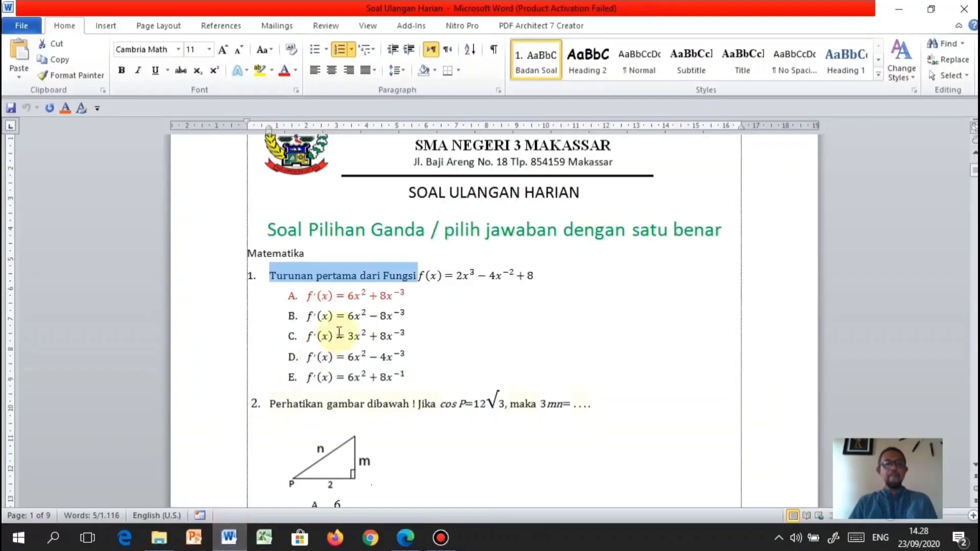
{"action": "left_click", "coordinate": [419, 275]}
{"action": "left_click_drag", "start_coordinate": [419, 275], "coordinate": [540, 283]}
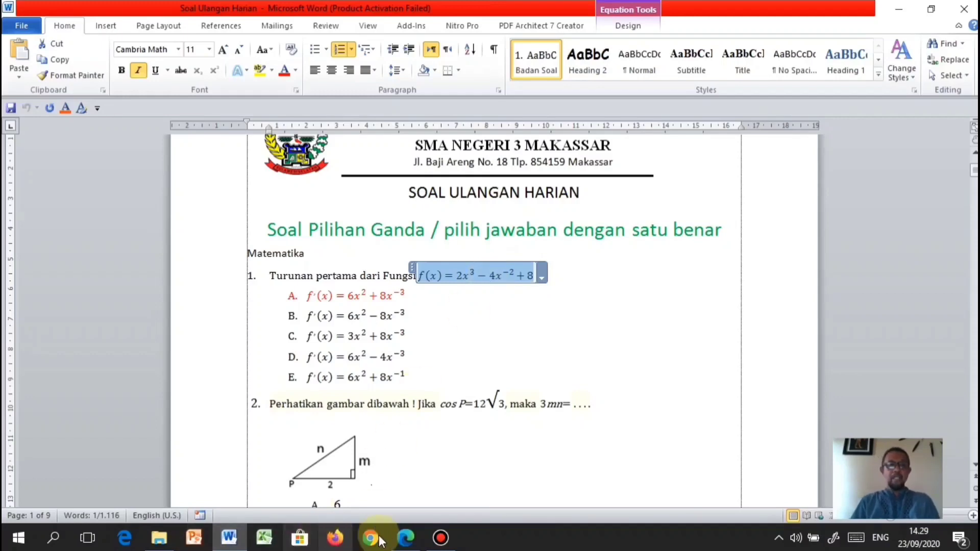
Return to Microsoft Forms and turn on equation entry for question 4 and its answer options
{"action": "left_click", "coordinate": [406, 540]}
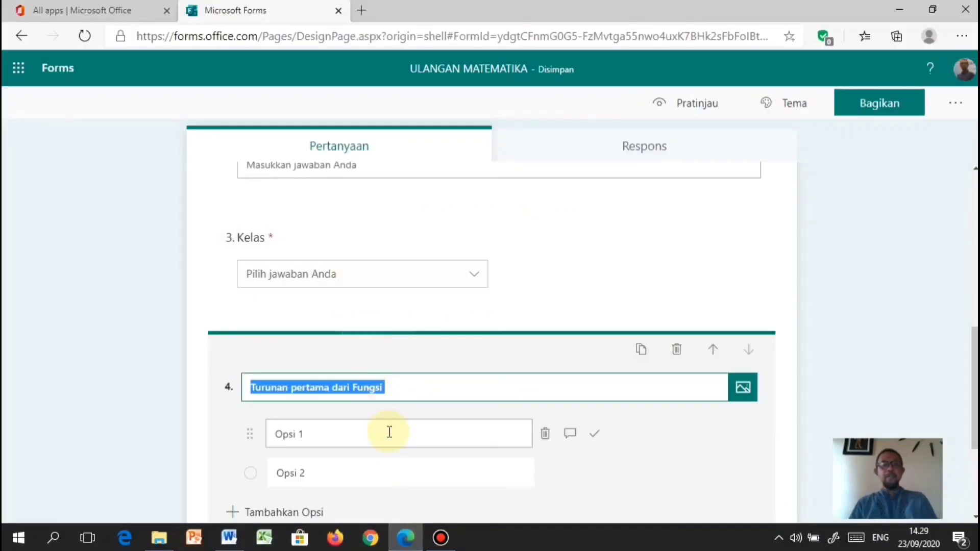
{"action": "scroll", "coordinate": [781, 450], "scroll_direction": "down", "scroll_amount": 3}
{"action": "left_click", "coordinate": [759, 398]}
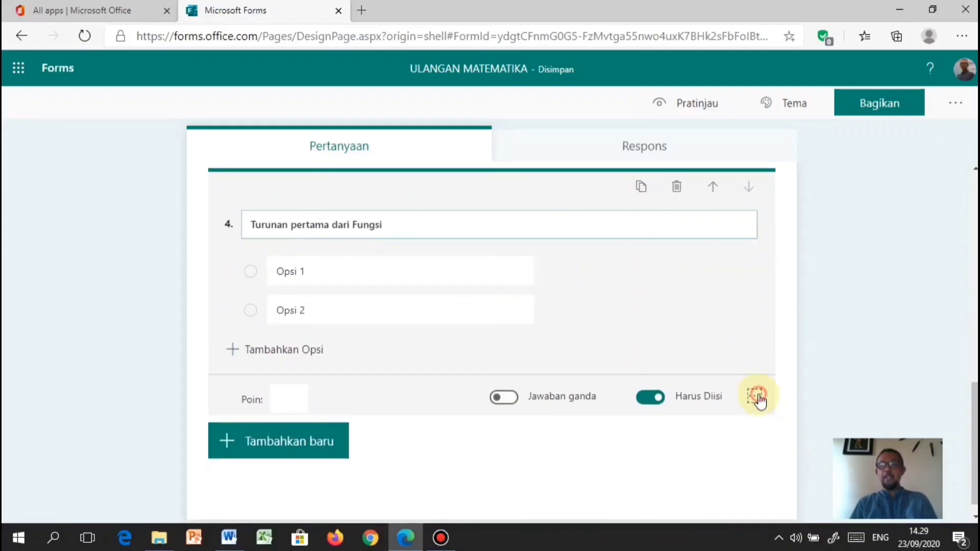
{"action": "left_click", "coordinate": [781, 450]}
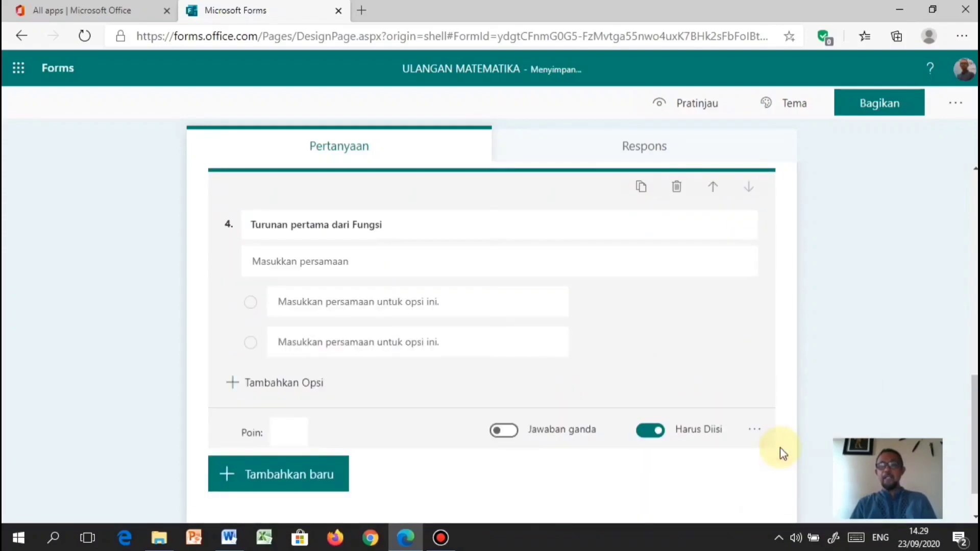
Enter the equation f(x)=2x^3-4x^(-2)+8 for question 4 and remove its misformatted "(-2)" part
{"action": "left_click", "coordinate": [338, 263]}
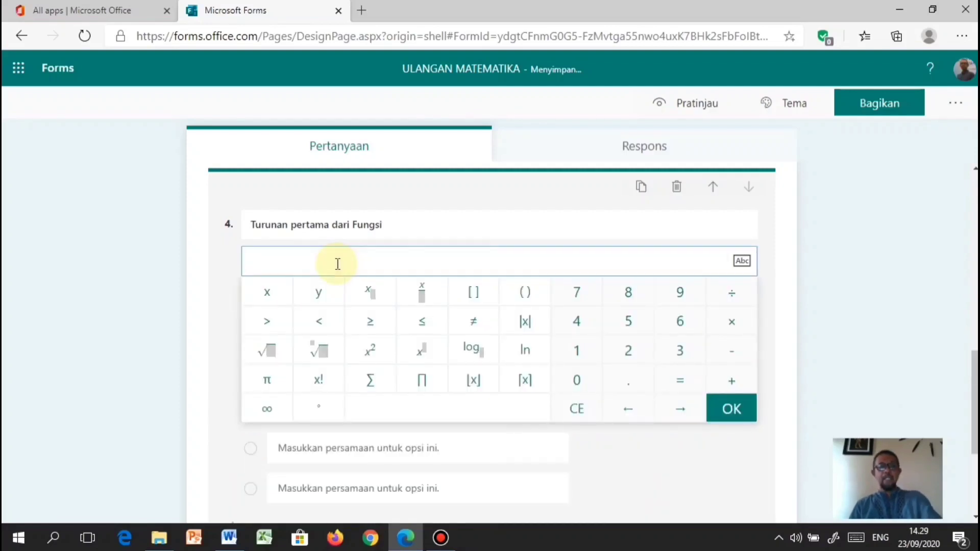
{"action": "type", "text": "f(x)=2x^3-4x^(-2)+8"}
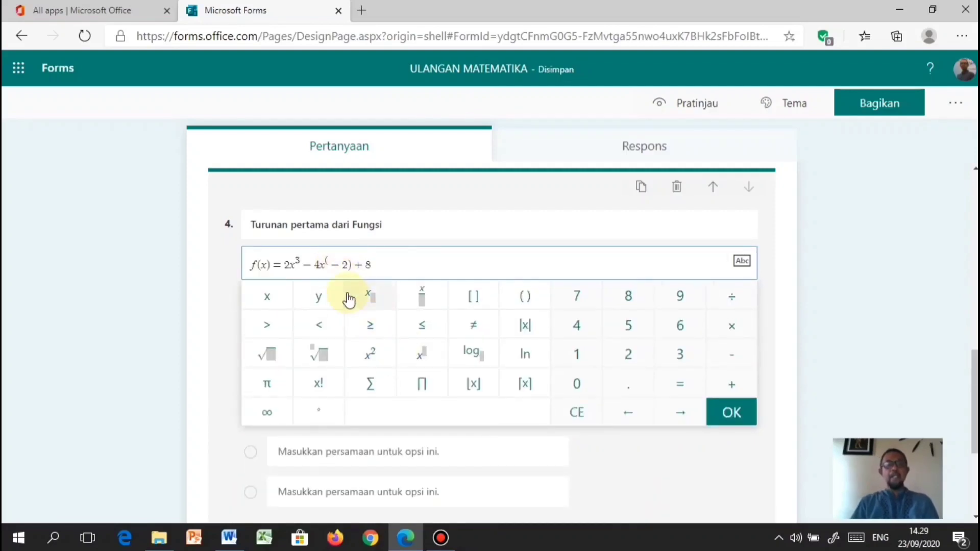
{"action": "left_click", "coordinate": [327, 261]}
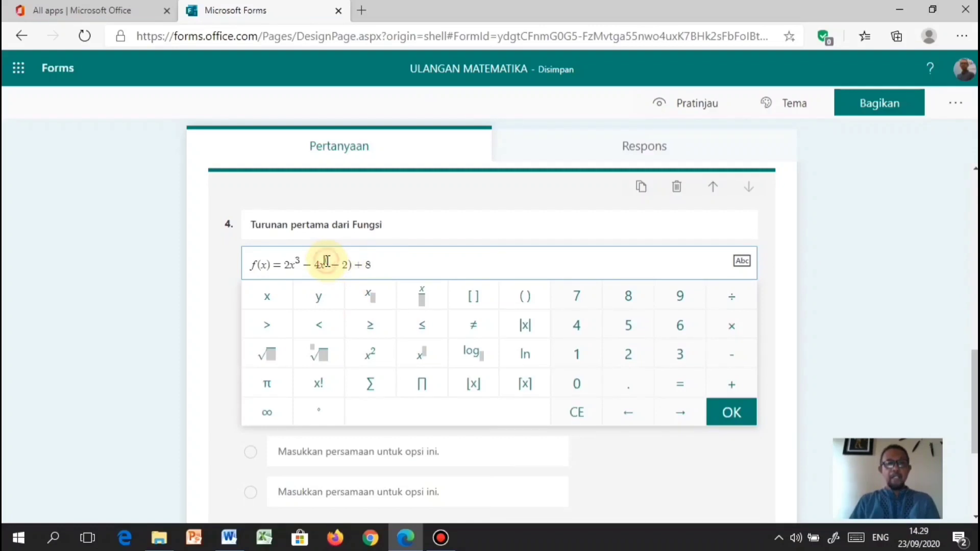
{"action": "left_click", "coordinate": [436, 330]}
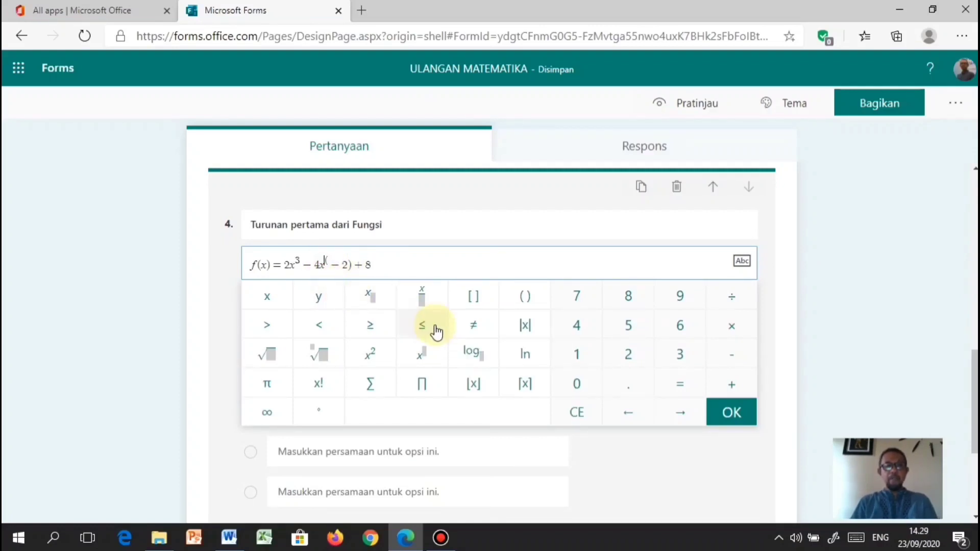
{"action": "key", "text": "Right"}
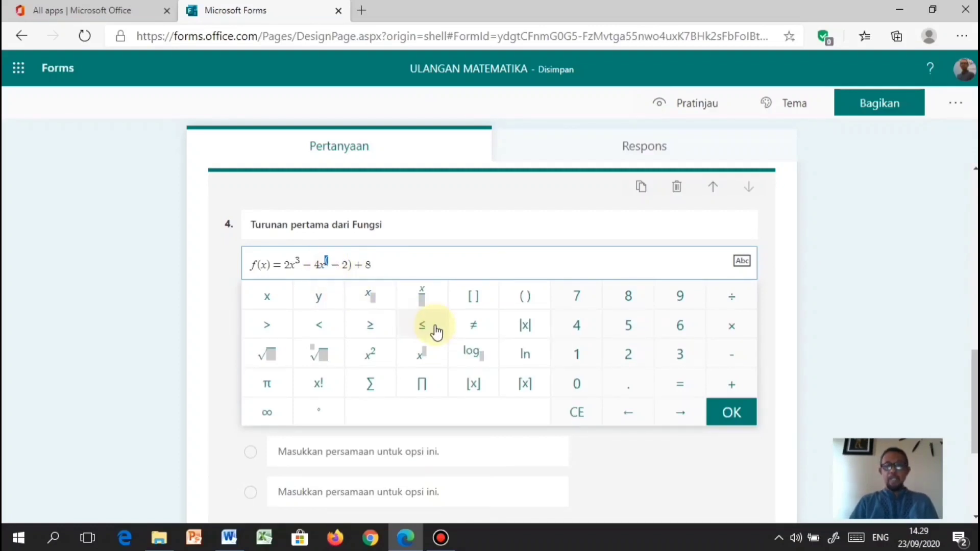
{"action": "key", "text": "shift+Right"}
{"action": "key", "text": "shift+Right"}
{"action": "key", "text": "shift+Right"}
{"action": "key", "text": "shift+Right"}
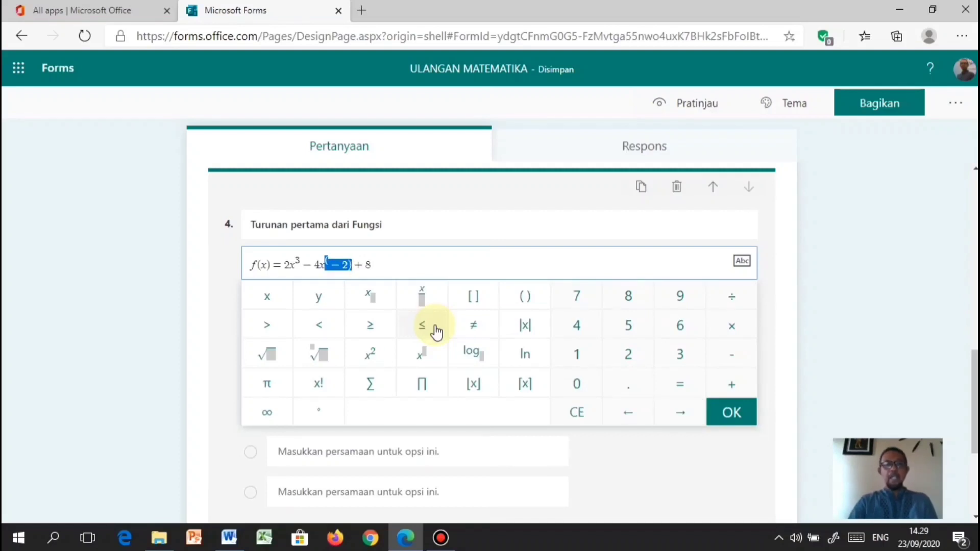
{"action": "key", "text": "BackSpace"}
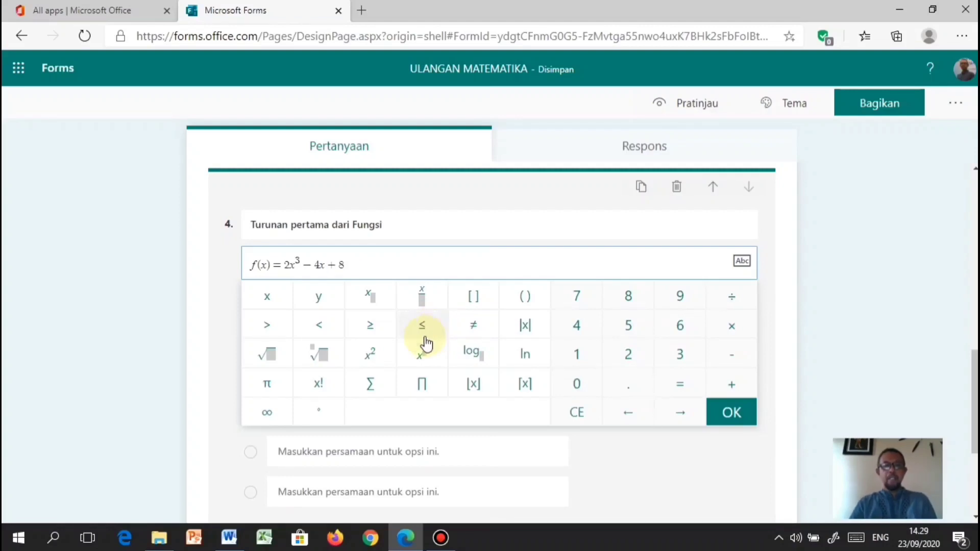
Add the exponent −2 to the 4x term of question 4's equation and close the equation editor
{"action": "left_click", "coordinate": [370, 355]}
{"action": "left_click", "coordinate": [326, 262]}
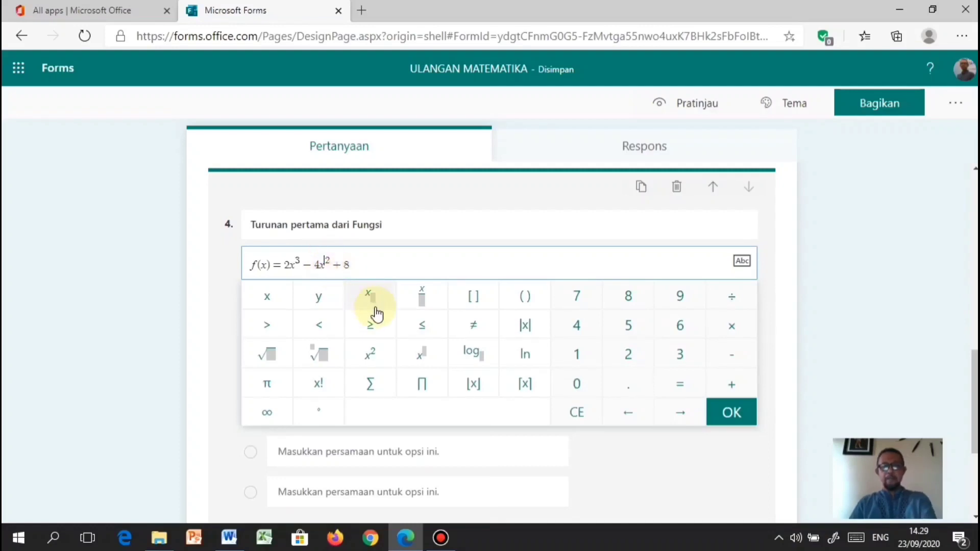
{"action": "key", "text": "minus"}
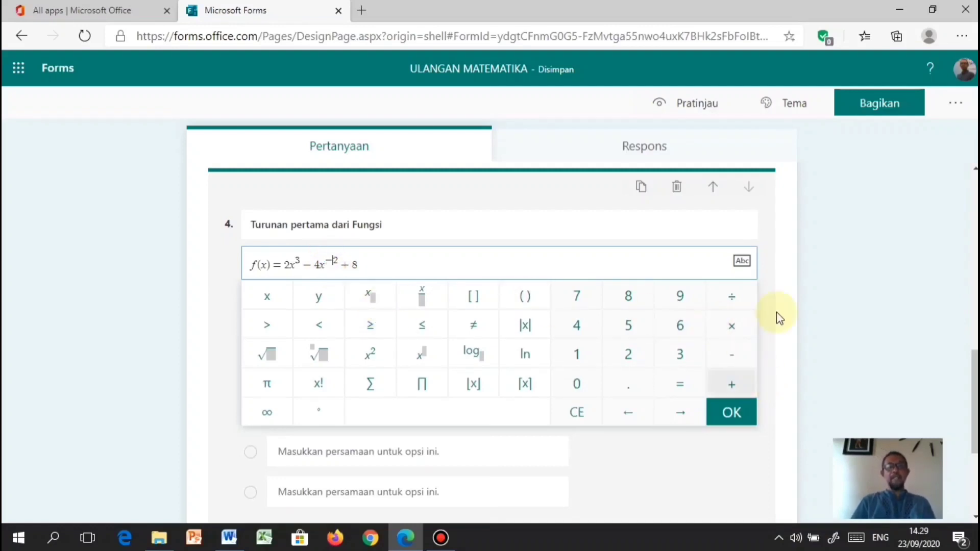
{"action": "left_click", "coordinate": [808, 265]}
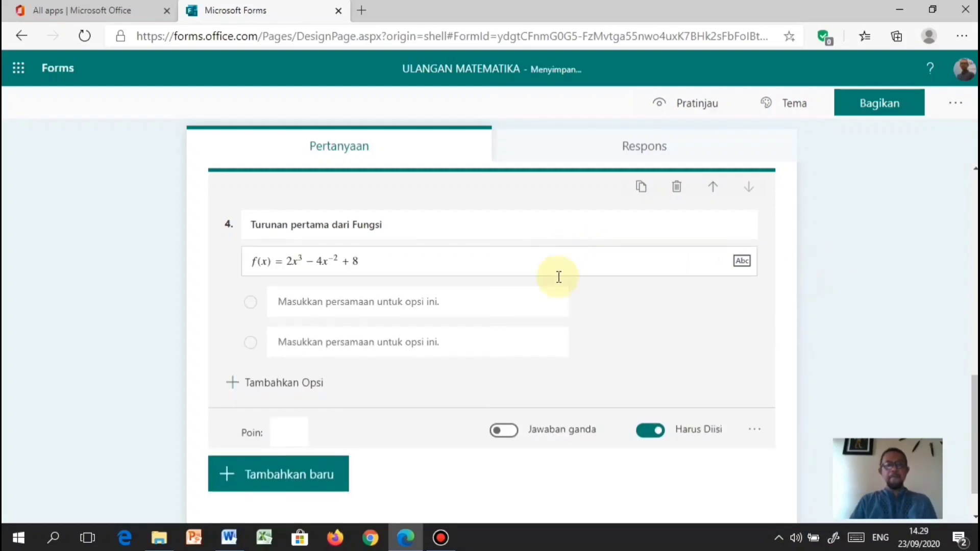
Switch to the Word document and try to remove the A–E lettering from question 1's answer equations
{"action": "left_click", "coordinate": [403, 296]}
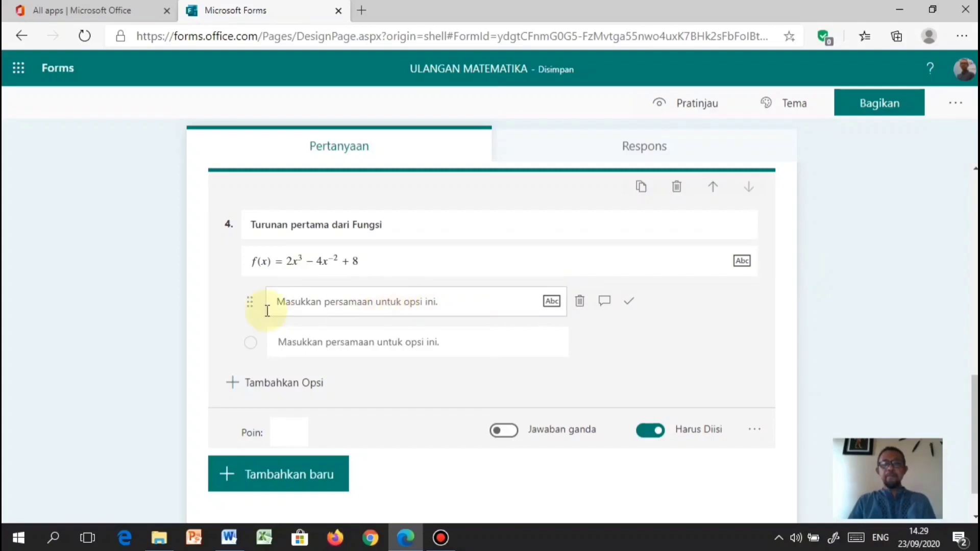
{"action": "left_click", "coordinate": [306, 301]}
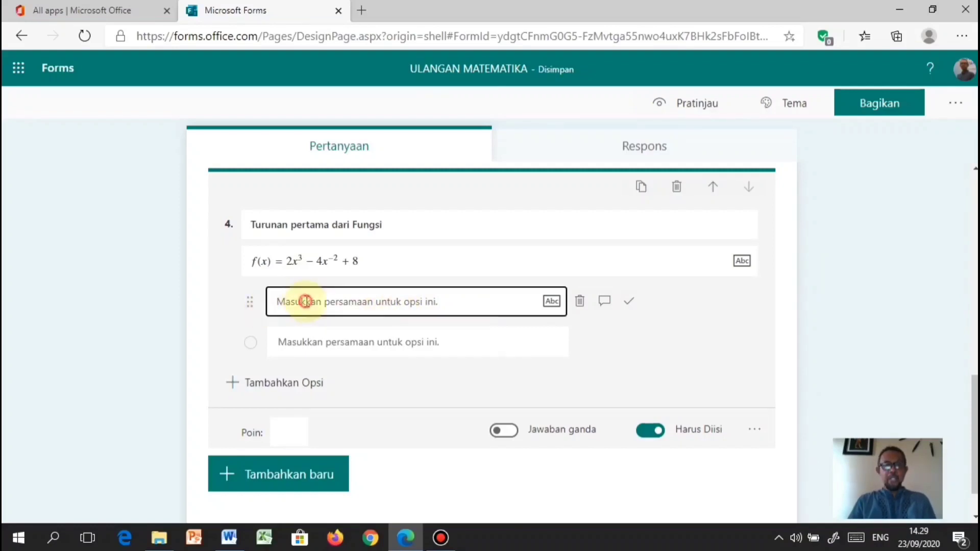
{"action": "left_click", "coordinate": [229, 537]}
{"action": "left_click_drag", "start_coordinate": [307, 296], "coordinate": [413, 383]}
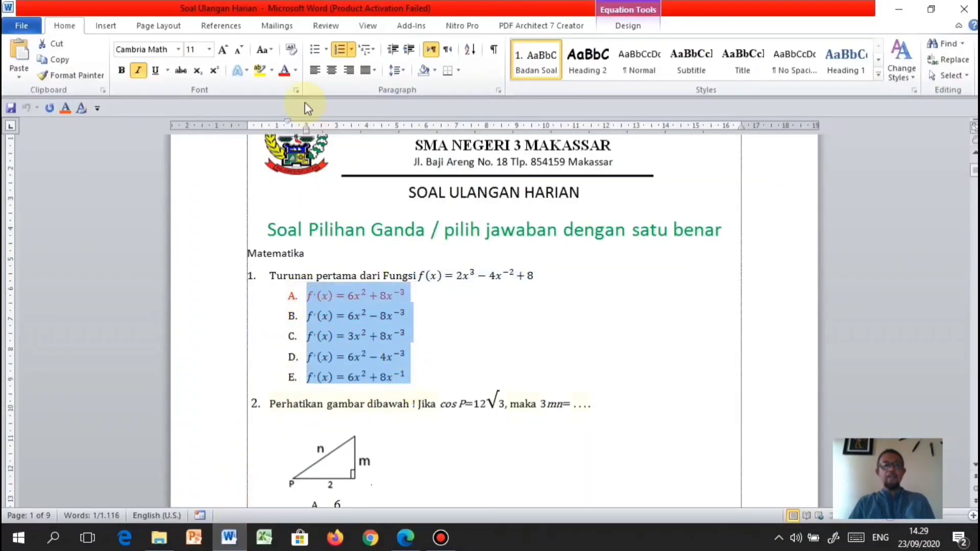
{"action": "left_click", "coordinate": [339, 49]}
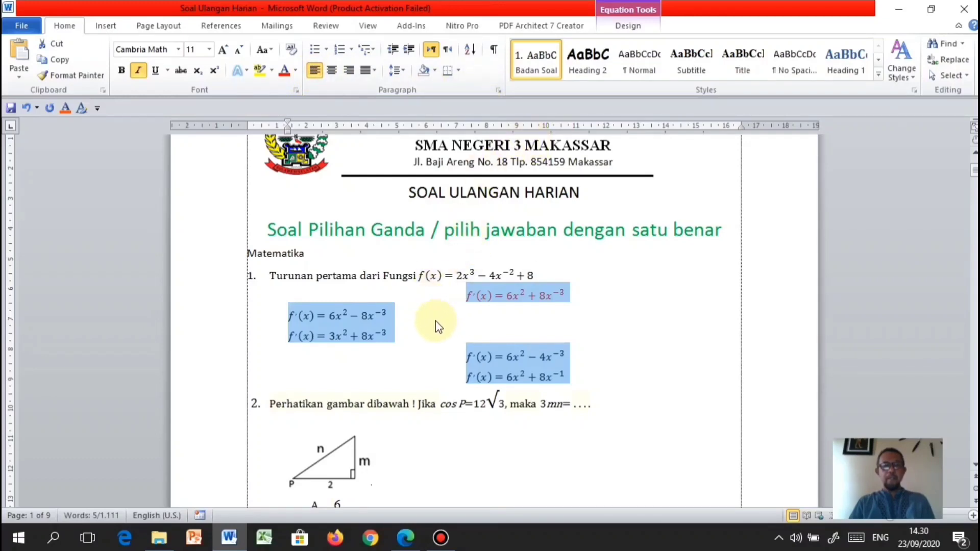
{"action": "key", "text": "ctrl+z"}
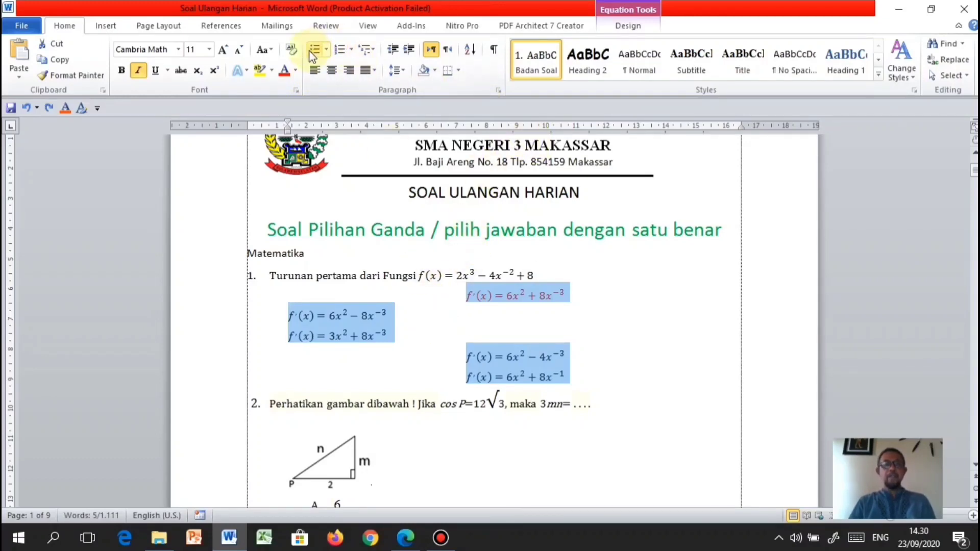
Reapply numbering to question 1's five answer equations with the A., B., C. format
{"action": "left_click", "coordinate": [340, 51]}
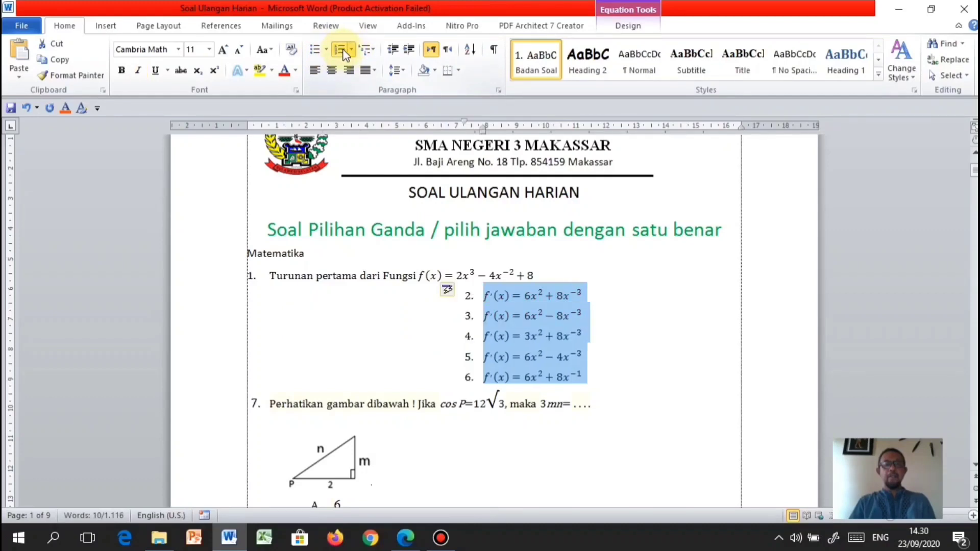
{"action": "left_click", "coordinate": [341, 51]}
{"action": "left_click", "coordinate": [352, 50]}
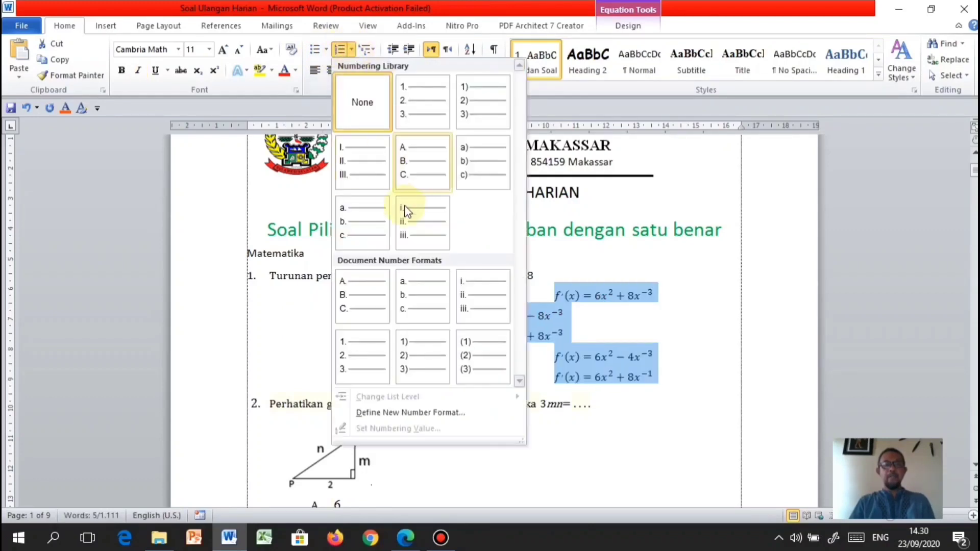
{"action": "left_click", "coordinate": [407, 176]}
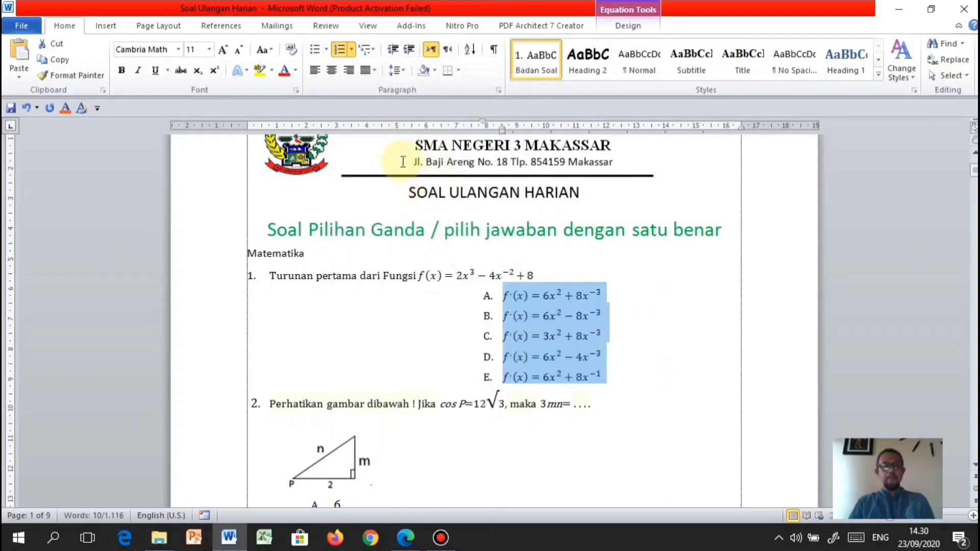
Return to Microsoft Forms, delete one of question 4's options, and paste the five answer equations as plain text into the remaining one
{"action": "left_click", "coordinate": [406, 538]}
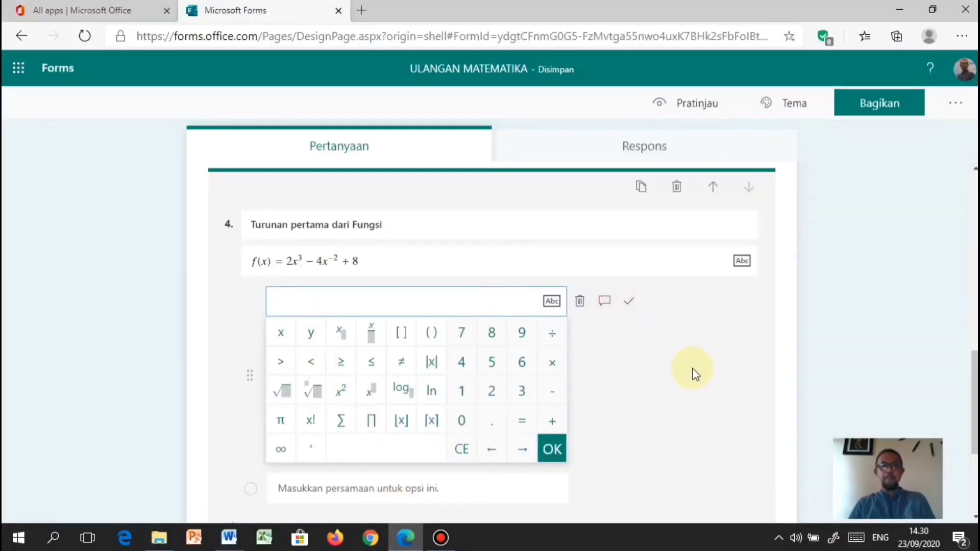
{"action": "left_click", "coordinate": [735, 359]}
{"action": "left_click", "coordinate": [580, 302]}
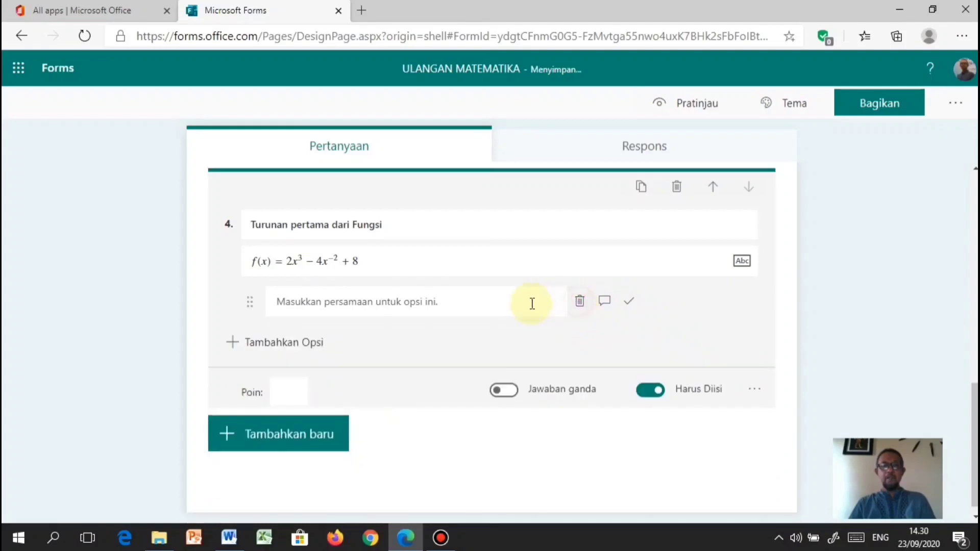
{"action": "left_click", "coordinate": [407, 300]}
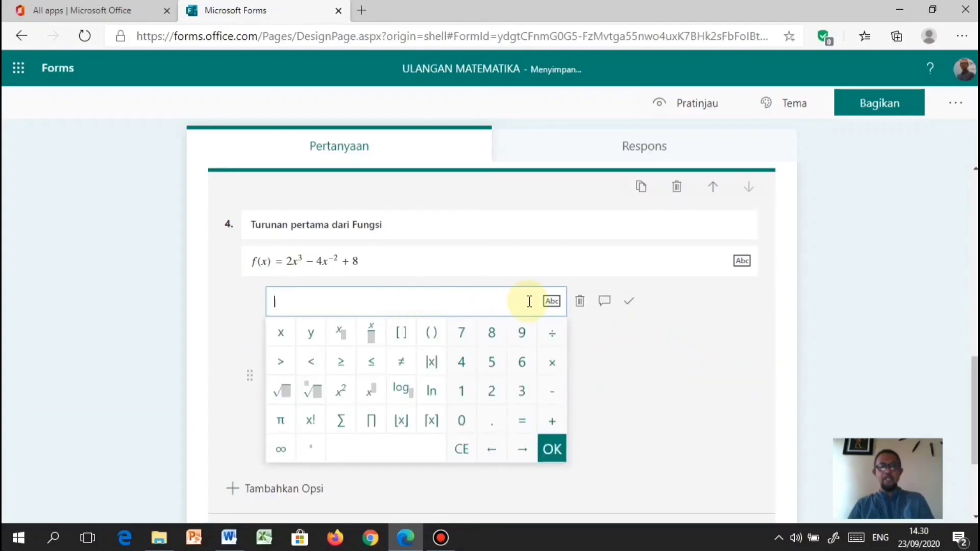
{"action": "left_click", "coordinate": [552, 301]}
{"action": "left_click", "coordinate": [390, 302]}
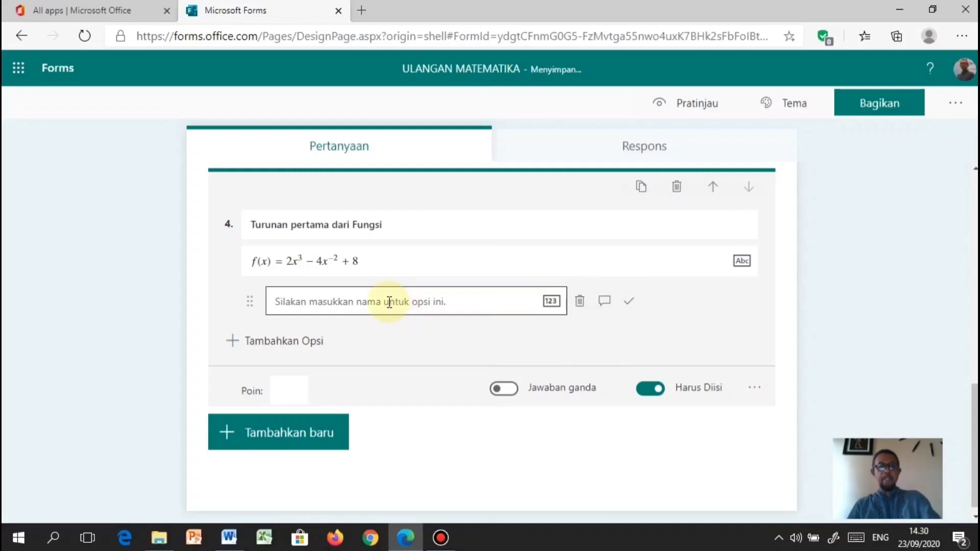
{"action": "type", "text": "f^,(x)=6x^2+8x^(-3) f^,(x)=6x^2-8x^(-3) f^,(x)=3x^2+8x^(-3) f^,(x)=6x^2-4x^(-3) f^,(x)=6x^2+8x^(-1)"}
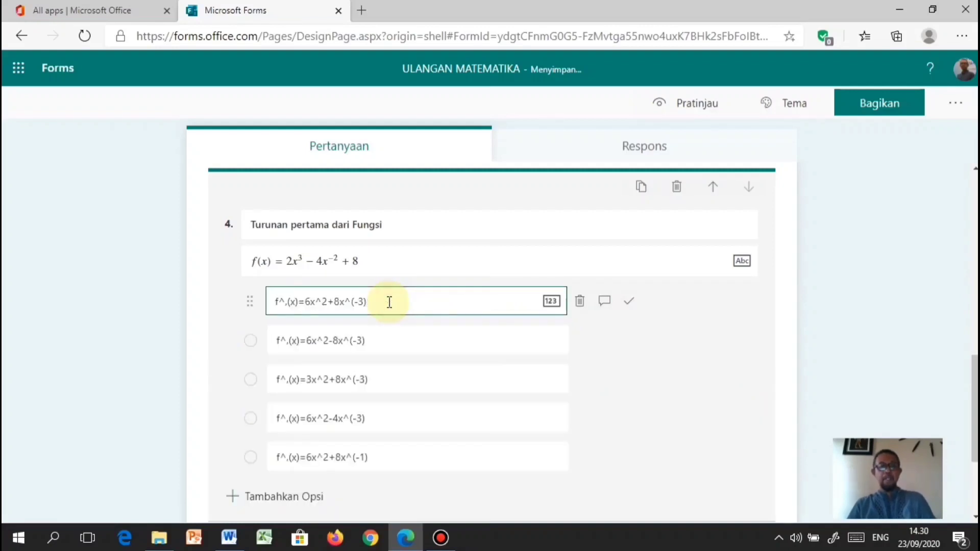
Switch to the Word document and undo the numbering changes made to question 1's answer equations
{"action": "left_click", "coordinate": [230, 539]}
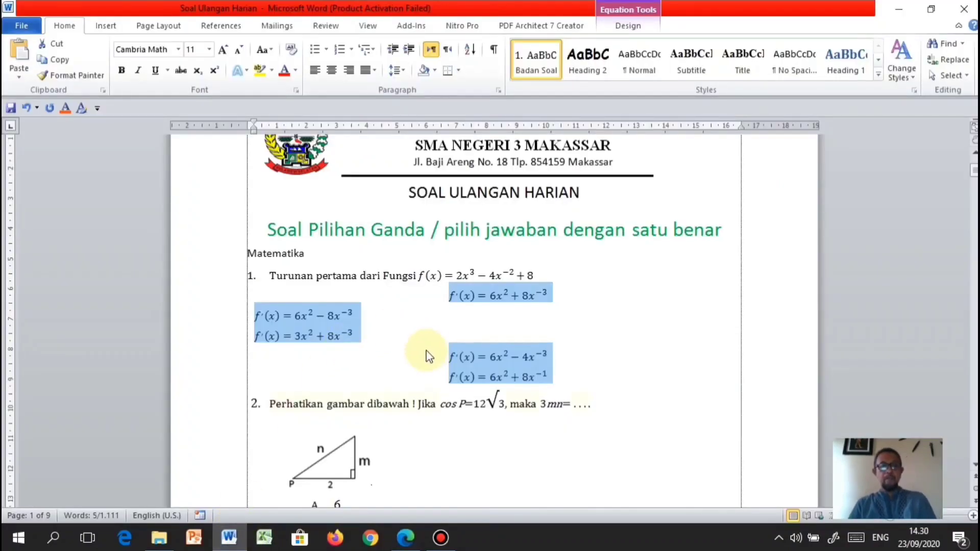
{"action": "key", "text": "ctrl+z"}
{"action": "key", "text": "ctrl+z"}
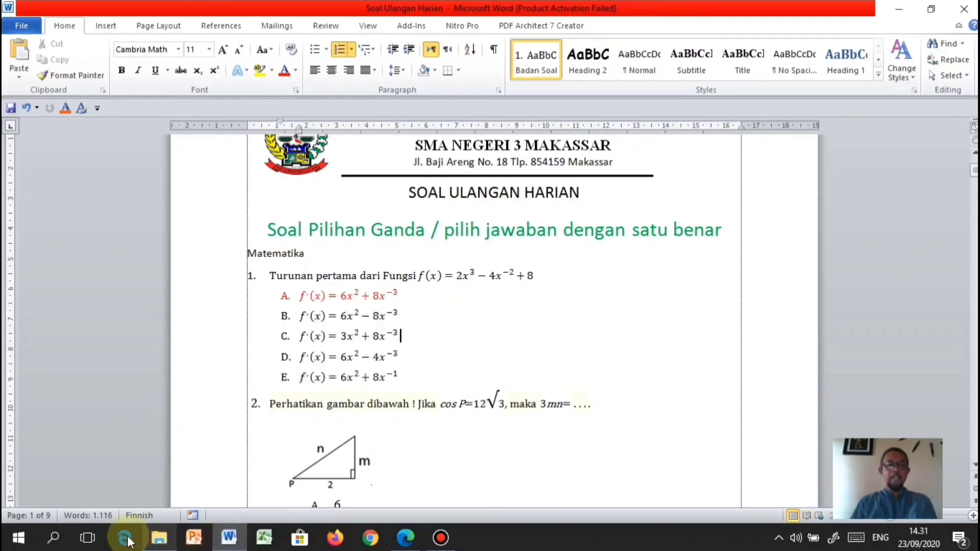
Return to Microsoft Forms, delete question 4's first four answer options, and clear the text of the remaining one
{"action": "left_click", "coordinate": [405, 538]}
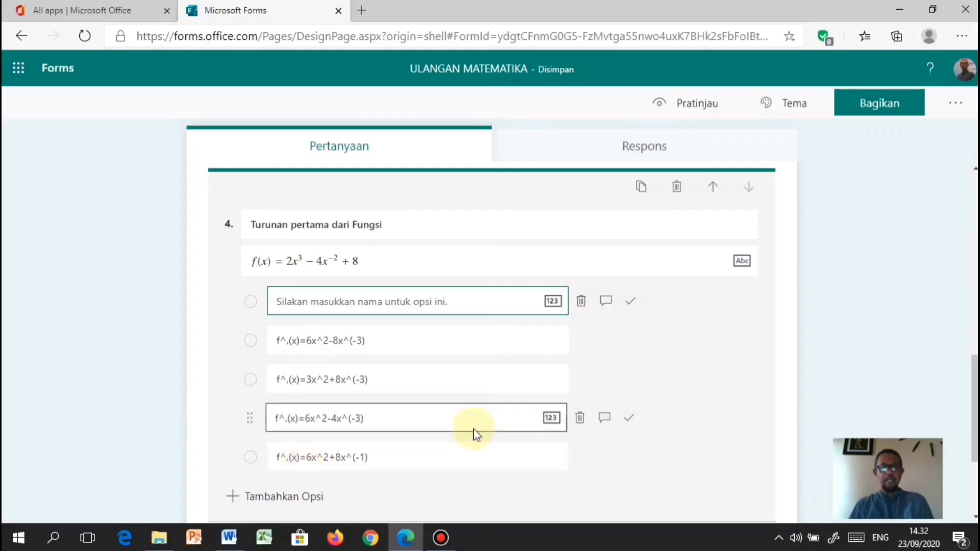
{"action": "scroll", "coordinate": [473, 431], "scroll_direction": "down", "scroll_amount": 2}
{"action": "scroll", "coordinate": [459, 445], "scroll_direction": "up", "scroll_amount": 1}
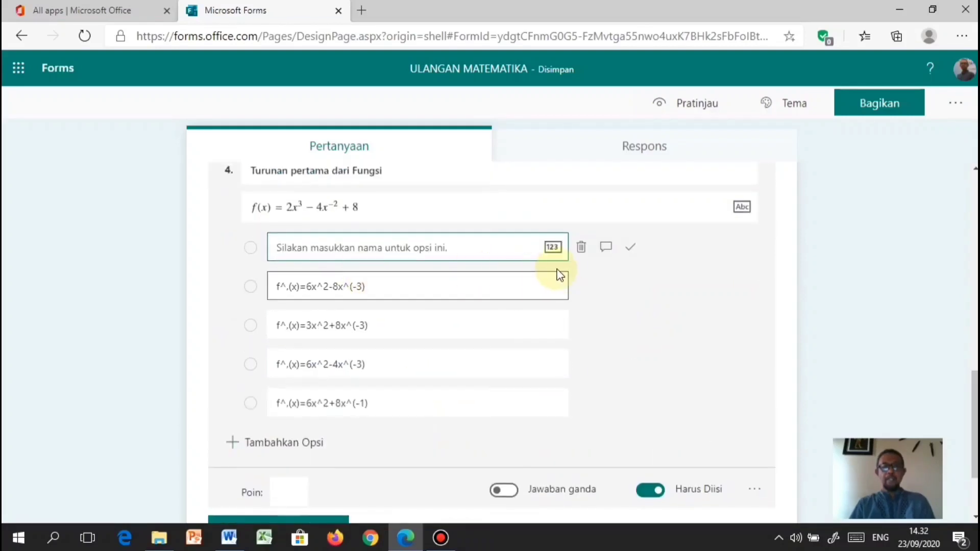
{"action": "left_click", "coordinate": [581, 248]}
{"action": "left_click", "coordinate": [580, 250]}
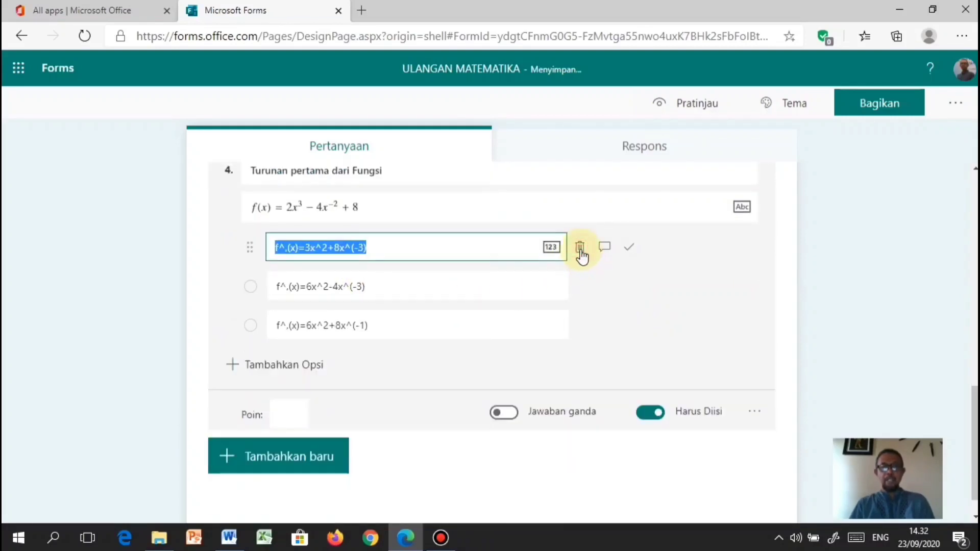
{"action": "left_click", "coordinate": [581, 250]}
{"action": "left_click", "coordinate": [580, 251]}
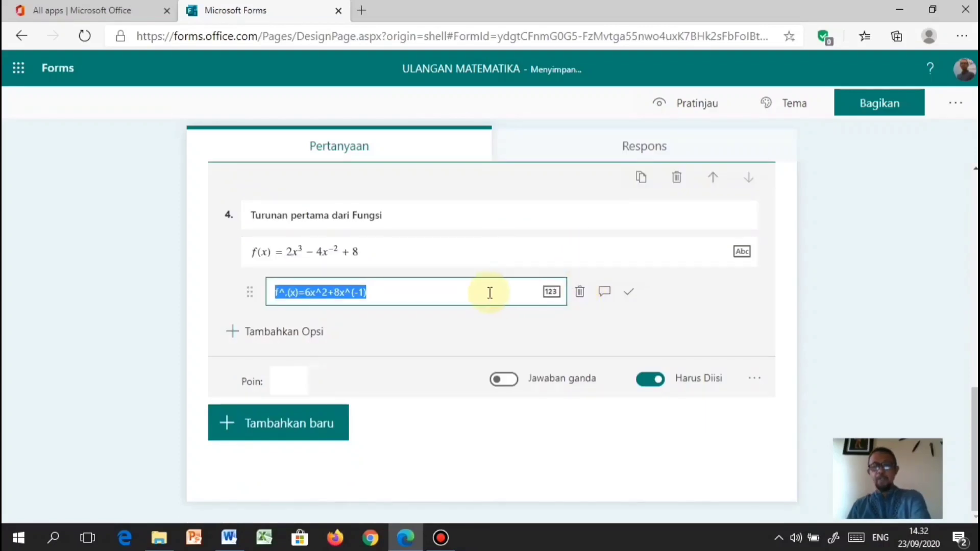
{"action": "key", "text": "BackSpace"}
Switch to the Word document and copy question 1's five answer equations, A through E
{"action": "left_click", "coordinate": [230, 538]}
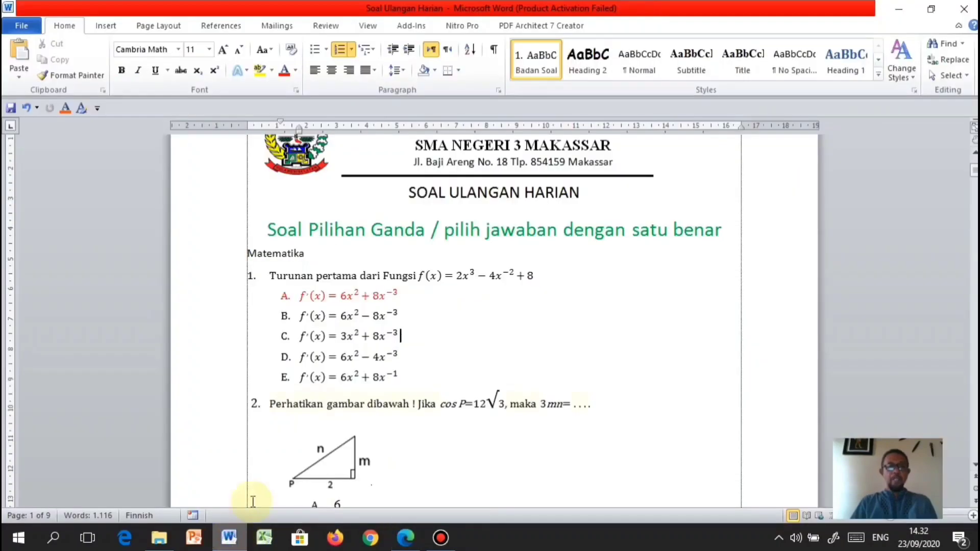
{"action": "left_click_drag", "start_coordinate": [302, 299], "coordinate": [407, 371]}
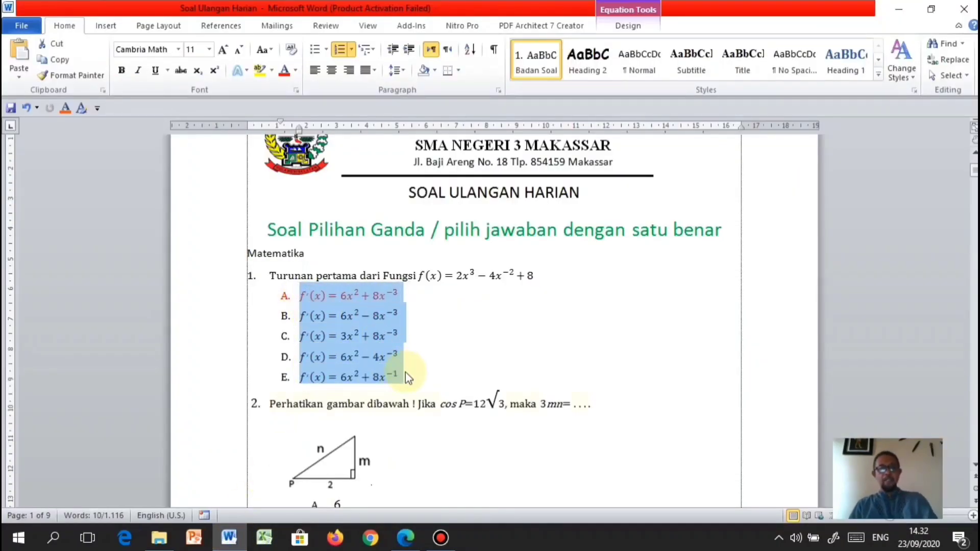
{"action": "right_click", "coordinate": [344, 341]}
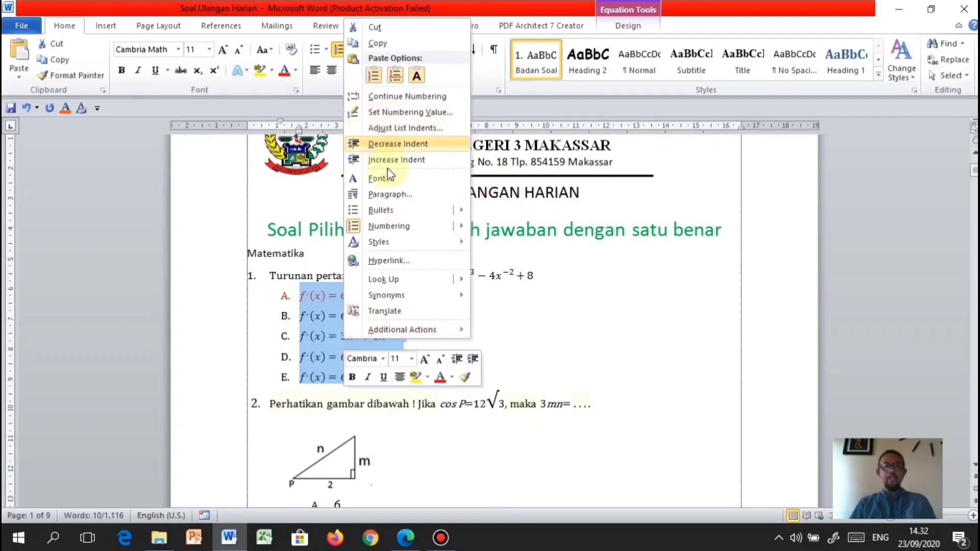
{"action": "left_click", "coordinate": [379, 44]}
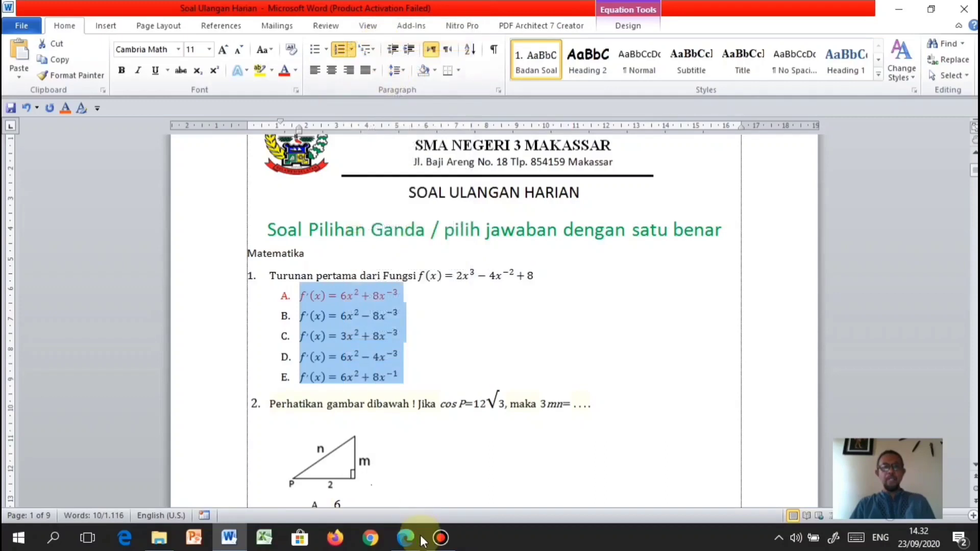
Return to Microsoft Forms, paste the five copied equations as question 4's answer options, and mark the first, f^,(x)=6x^2+8x^(-3), as correct
{"action": "left_click", "coordinate": [411, 542]}
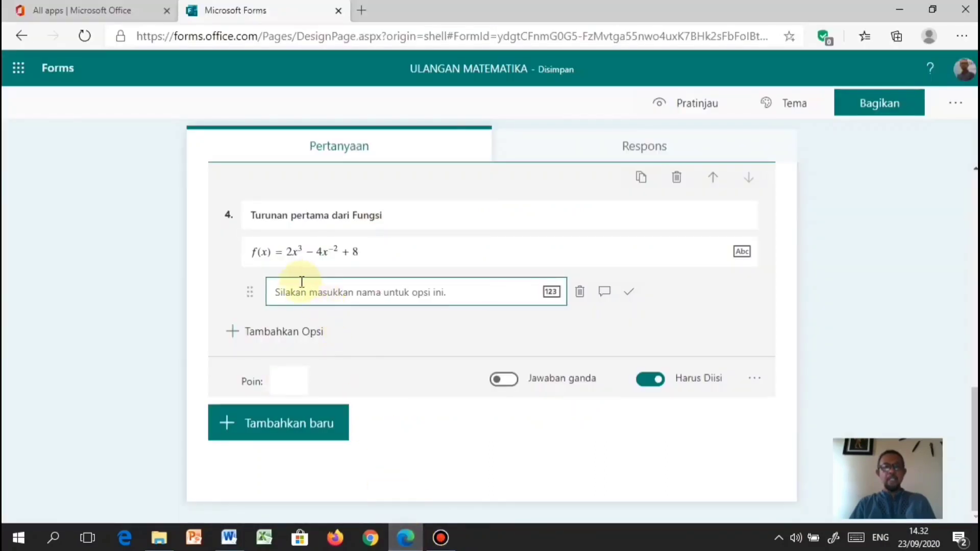
{"action": "left_click", "coordinate": [298, 293]}
{"action": "right_click", "coordinate": [297, 295]}
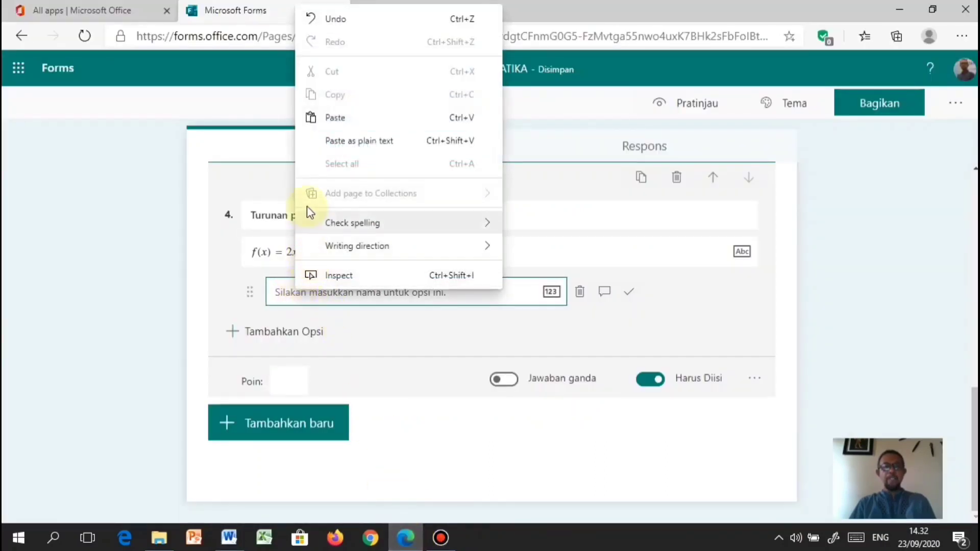
{"action": "left_click", "coordinate": [341, 121]}
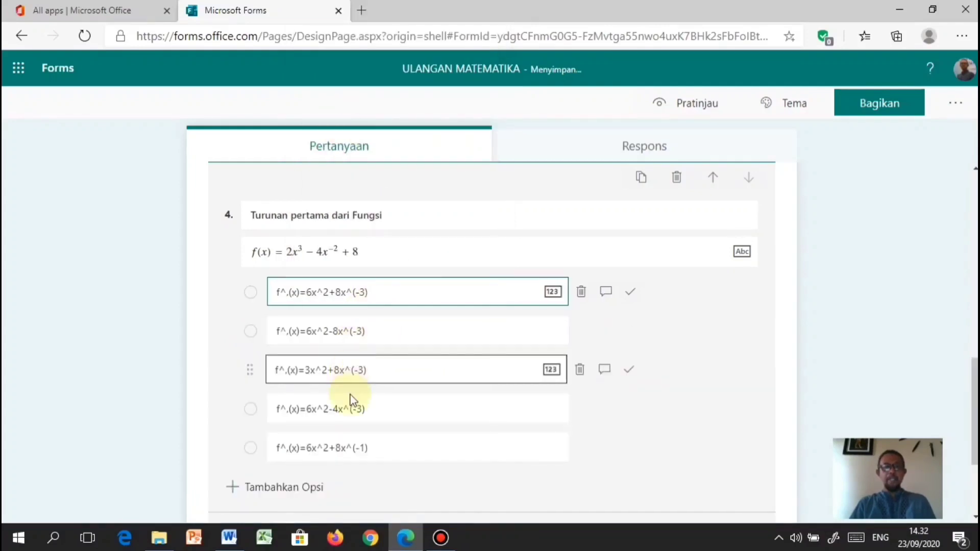
{"action": "left_click", "coordinate": [632, 299]}
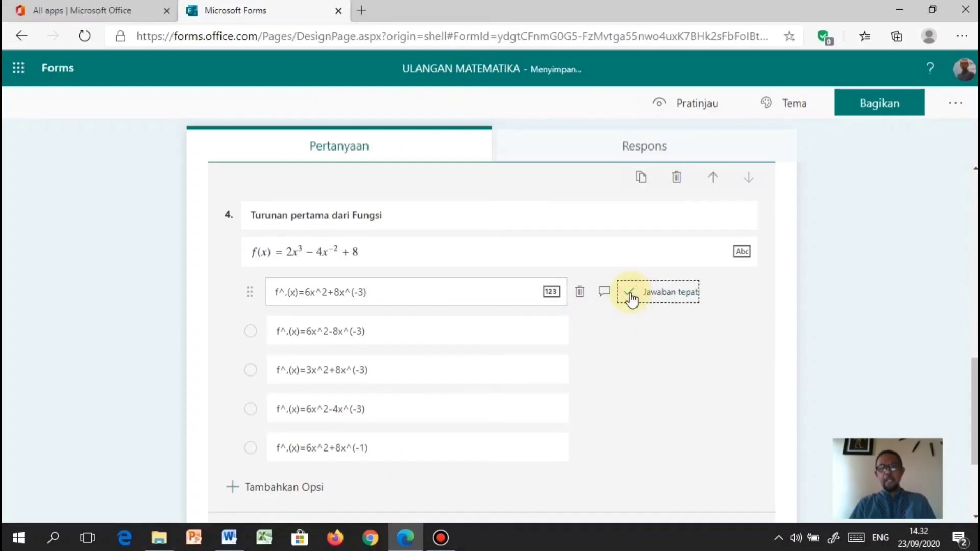
Set question 4's points to 5 and turn off its Harus Diisi setting
{"action": "scroll", "coordinate": [632, 299], "scroll_direction": "down", "scroll_amount": 2}
{"action": "left_click", "coordinate": [276, 427]}
{"action": "left_click", "coordinate": [282, 430]}
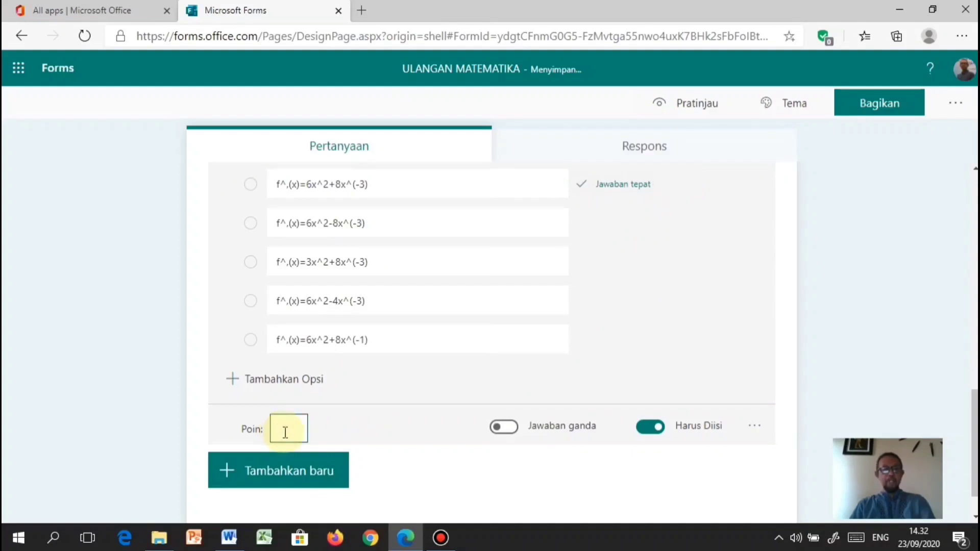
{"action": "type", "text": "10"}
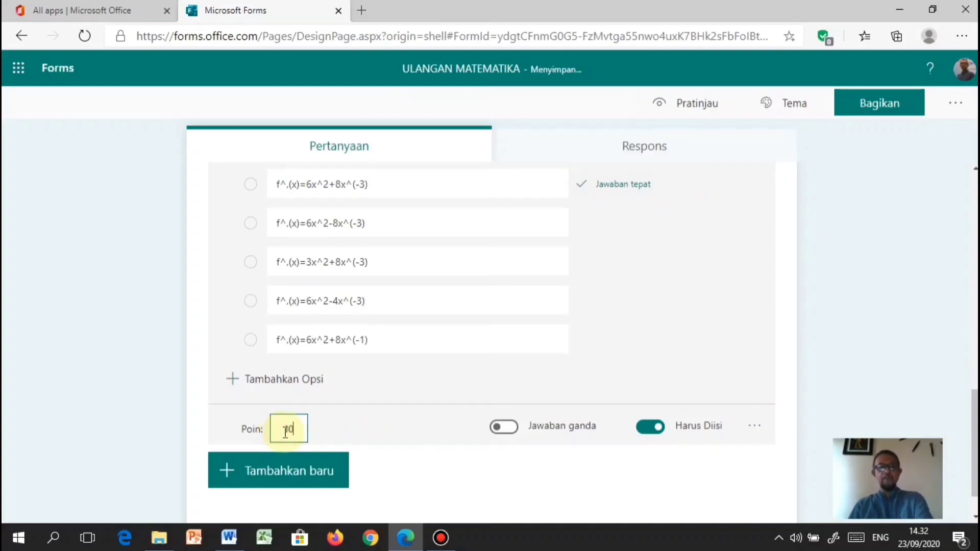
{"action": "left_click_drag", "start_coordinate": [292, 428], "coordinate": [282, 430]}
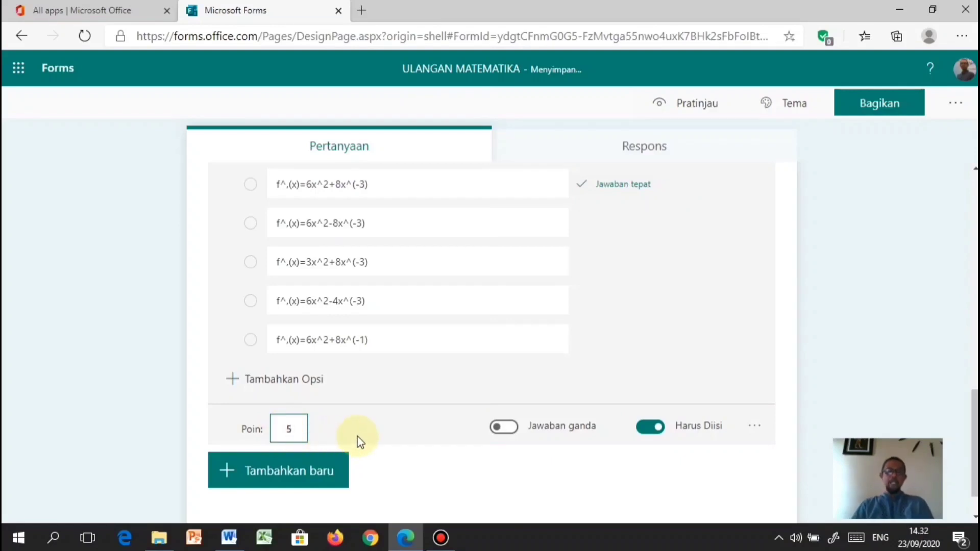
{"action": "left_click", "coordinate": [343, 425]}
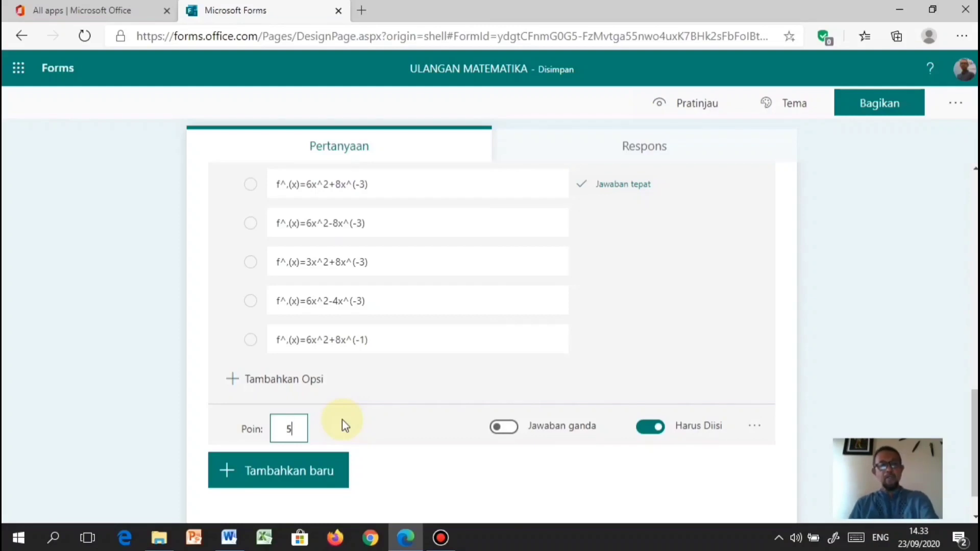
{"action": "left_click", "coordinate": [646, 428]}
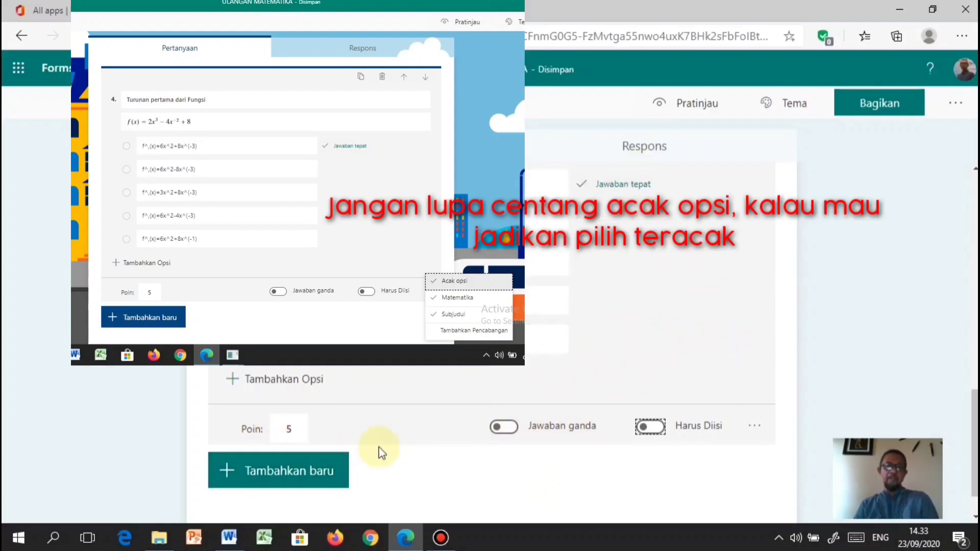
Add a new Pilihan (choice) question below question 4
{"action": "scroll", "coordinate": [600, 368], "scroll_direction": "up", "scroll_amount": 2}
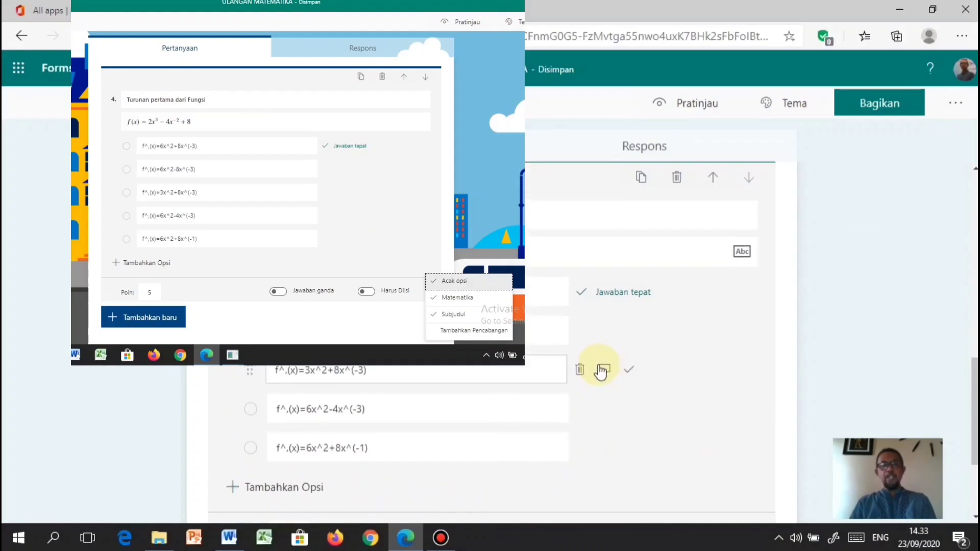
{"action": "scroll", "coordinate": [561, 380], "scroll_direction": "down", "scroll_amount": 3}
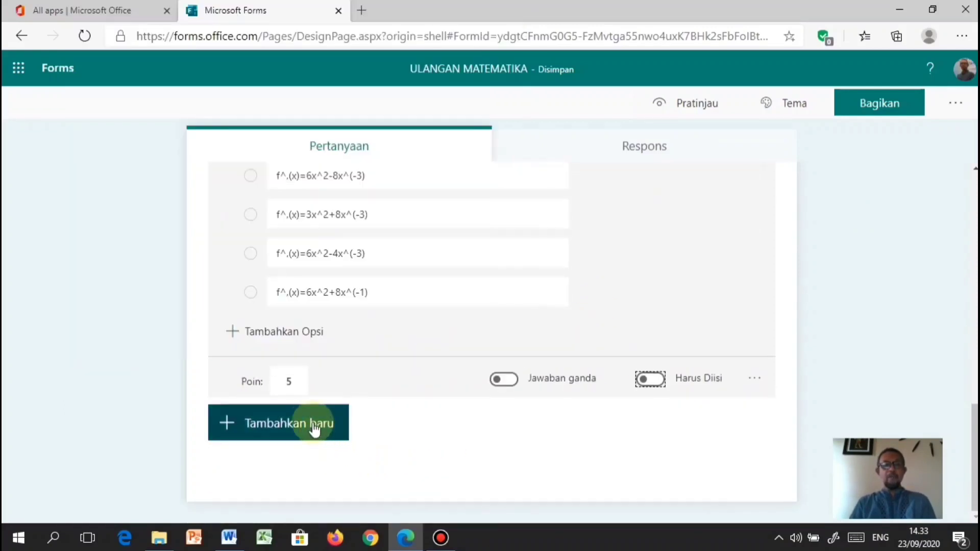
{"action": "left_click", "coordinate": [311, 427]}
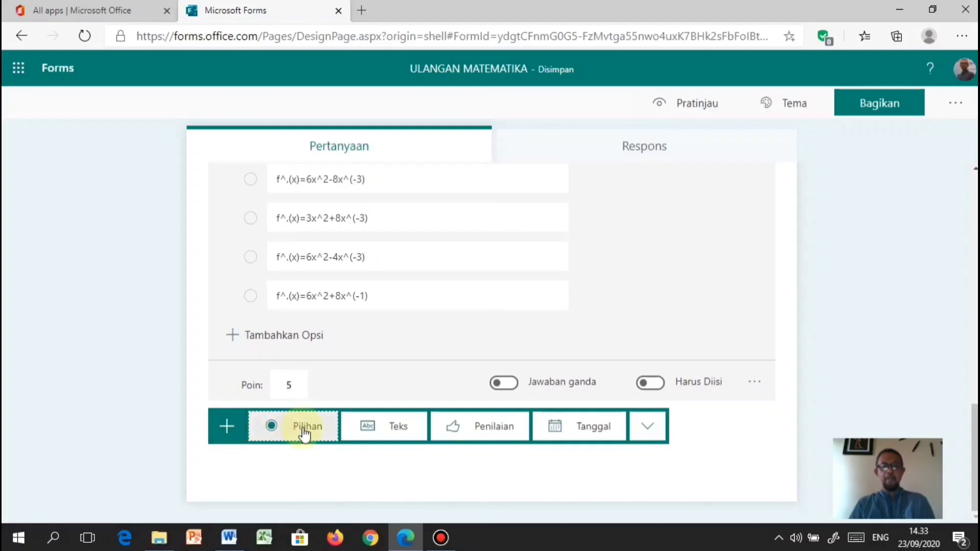
{"action": "left_click", "coordinate": [305, 433]}
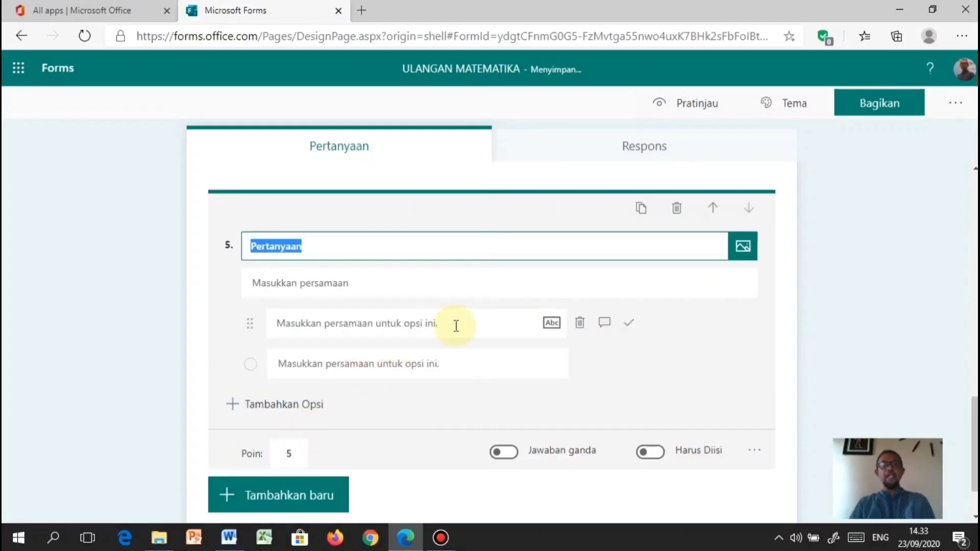
Turn off the Matematika and Subjudul options for question 5
{"action": "scroll", "coordinate": [456, 325], "scroll_direction": "up", "scroll_amount": 1}
{"action": "scroll", "coordinate": [456, 325], "scroll_direction": "up", "scroll_amount": 3}
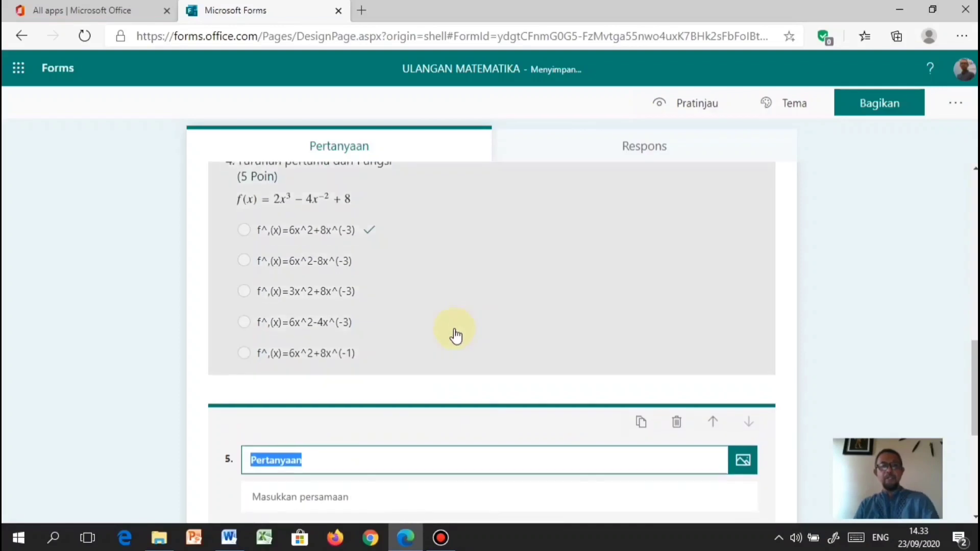
{"action": "scroll", "coordinate": [454, 332], "scroll_direction": "down", "scroll_amount": 5}
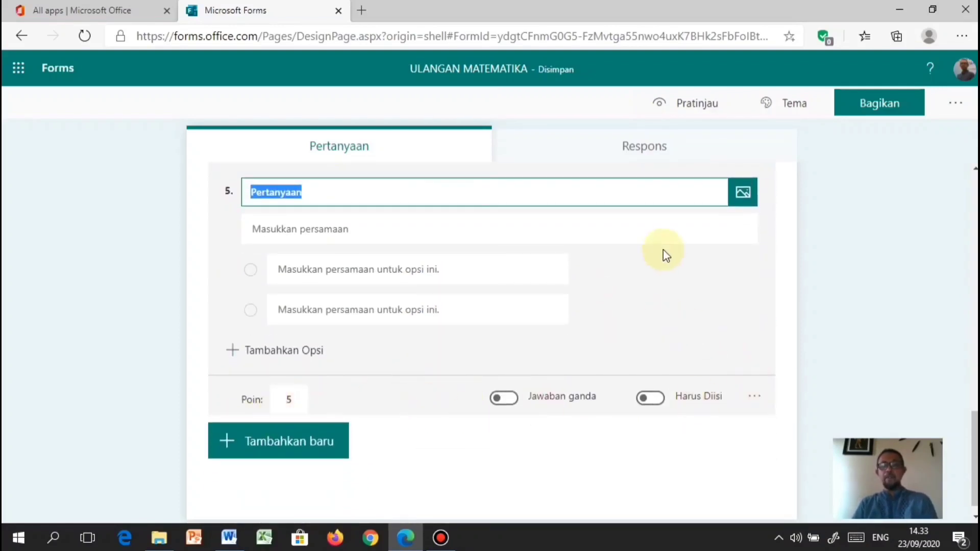
{"action": "left_click", "coordinate": [758, 396]}
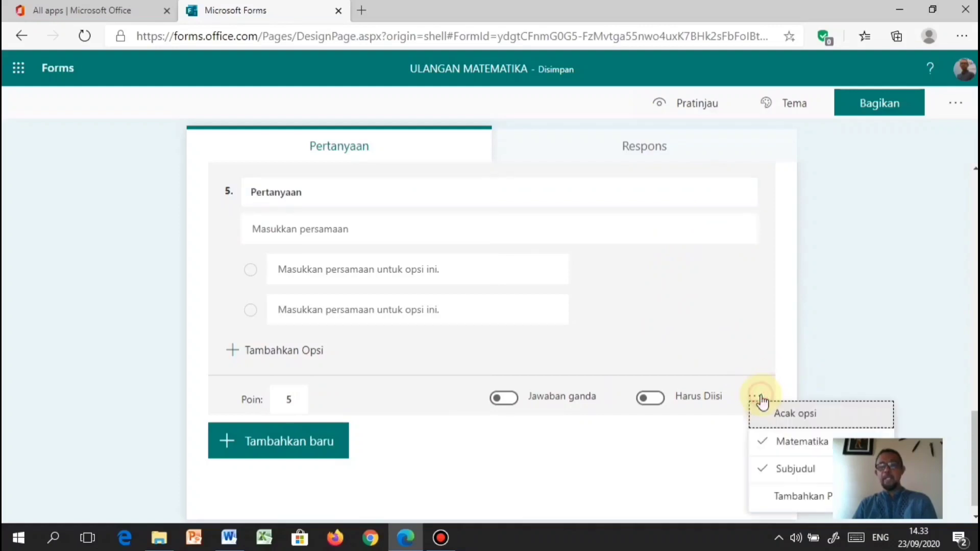
{"action": "left_click", "coordinate": [799, 447]}
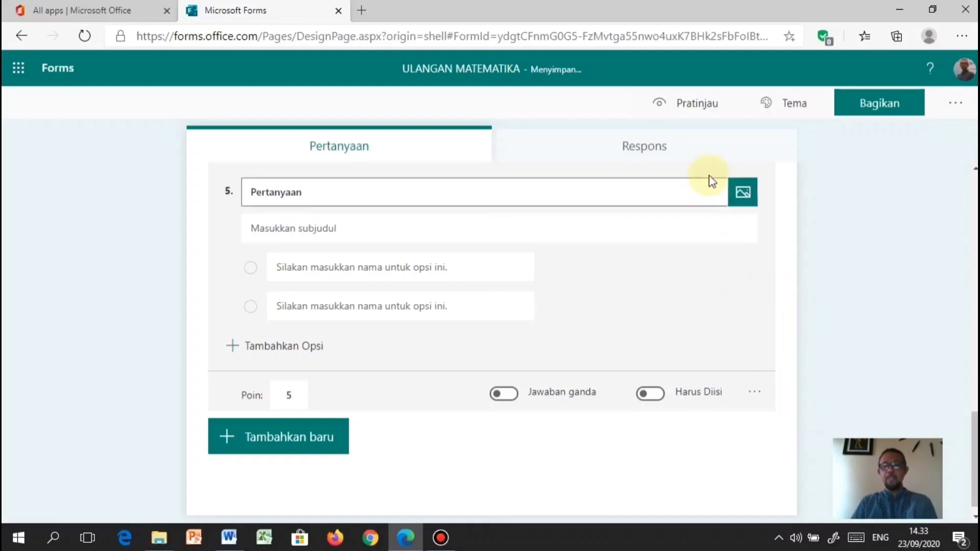
{"action": "left_click", "coordinate": [755, 395]}
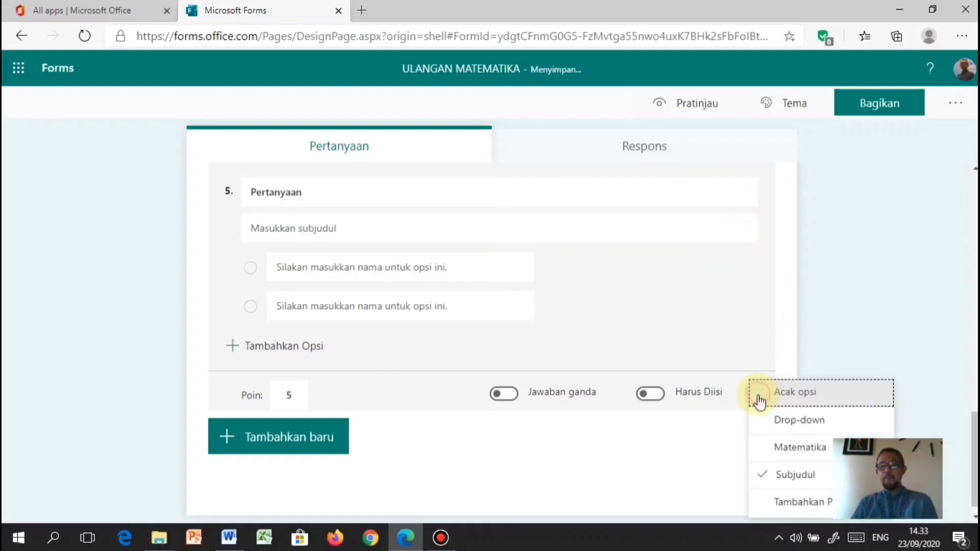
{"action": "left_click", "coordinate": [801, 478]}
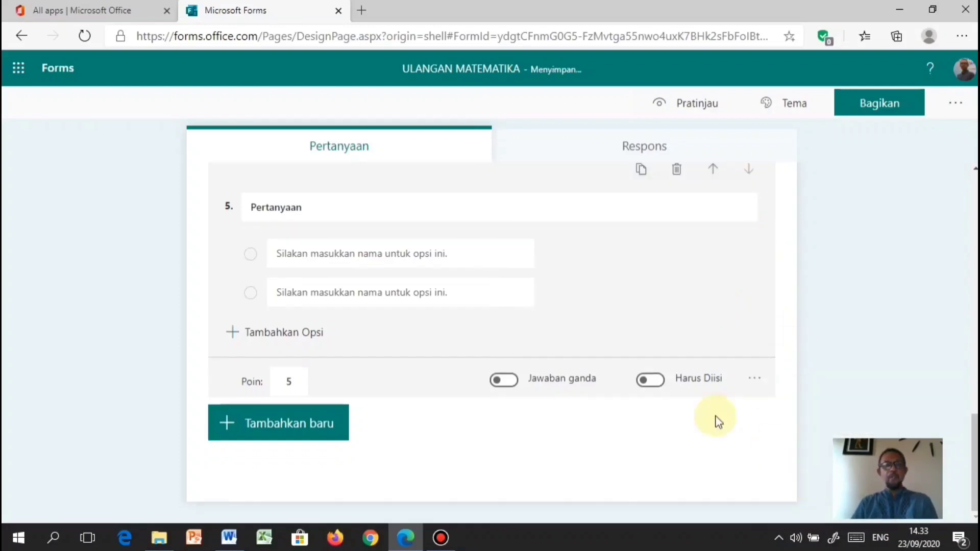
Switch to the Word document and go to question 2 with its triangle figure and answer options
{"action": "left_click", "coordinate": [230, 537]}
{"action": "scroll", "coordinate": [265, 364], "scroll_direction": "down", "scroll_amount": 3}
{"action": "scroll", "coordinate": [393, 335], "scroll_direction": "down", "scroll_amount": 2}
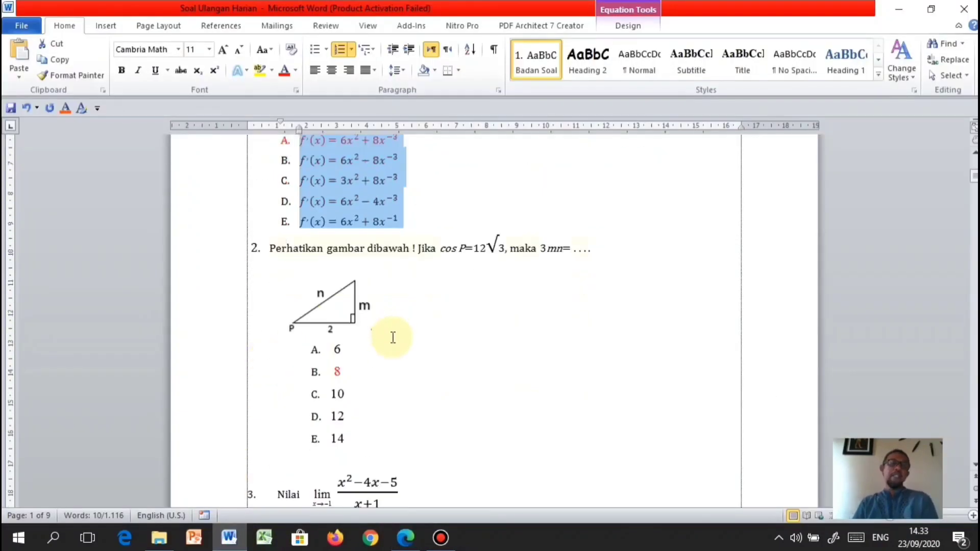
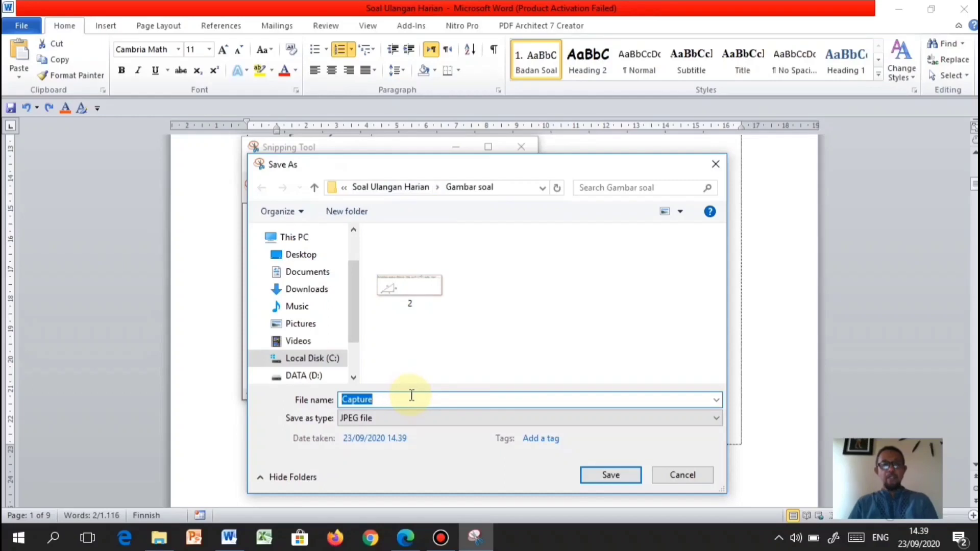
Save the snipped limit expression as JPEG file 3 in the Gambar soal folder and upload it as question 6's image in Microsoft Forms
{"action": "left_click", "coordinate": [608, 476]}
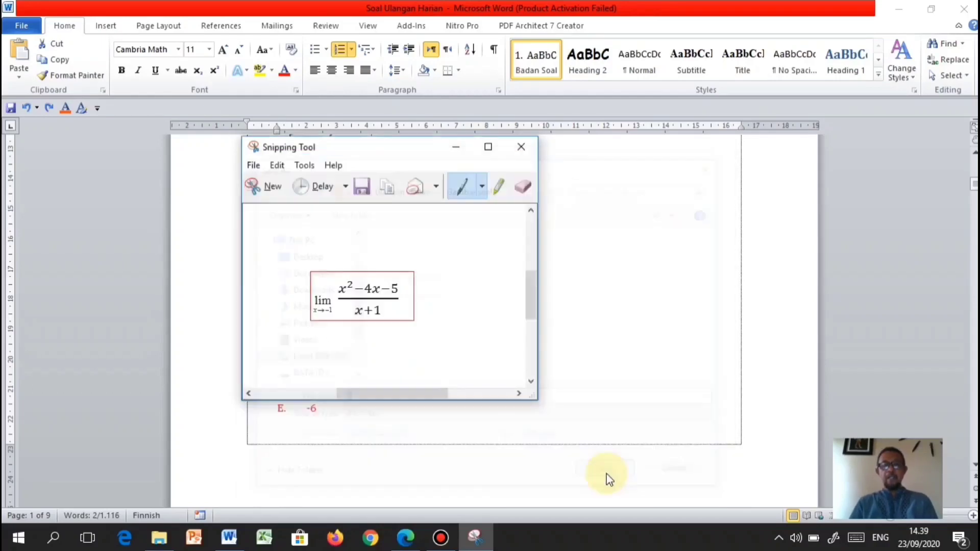
{"action": "left_click", "coordinate": [456, 147]}
{"action": "left_click", "coordinate": [407, 537]}
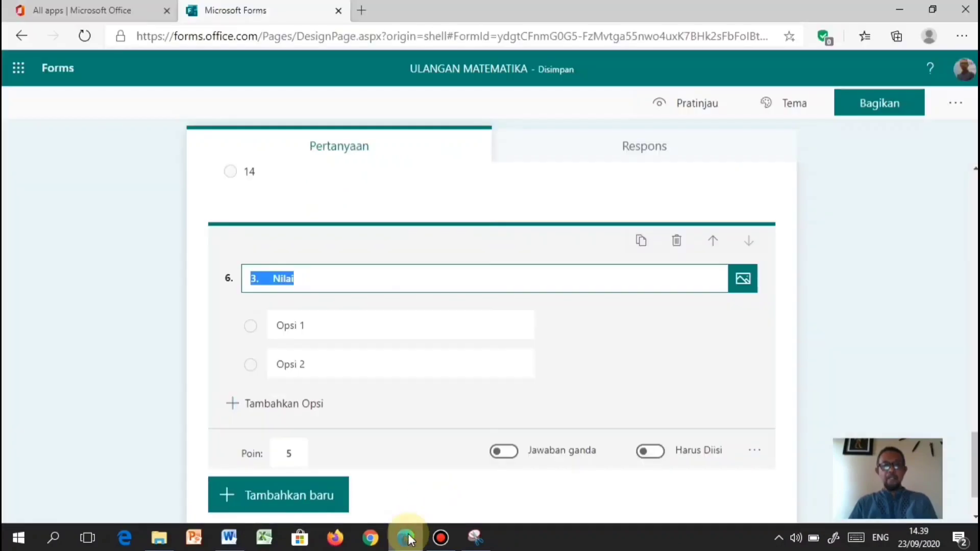
{"action": "left_click", "coordinate": [742, 284]}
{"action": "left_click", "coordinate": [780, 199]}
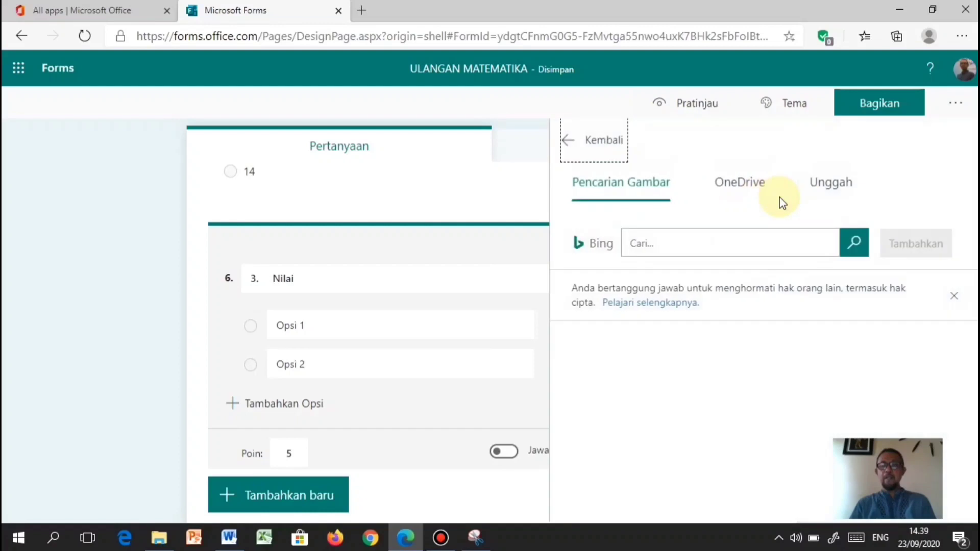
{"action": "left_click", "coordinate": [832, 185]}
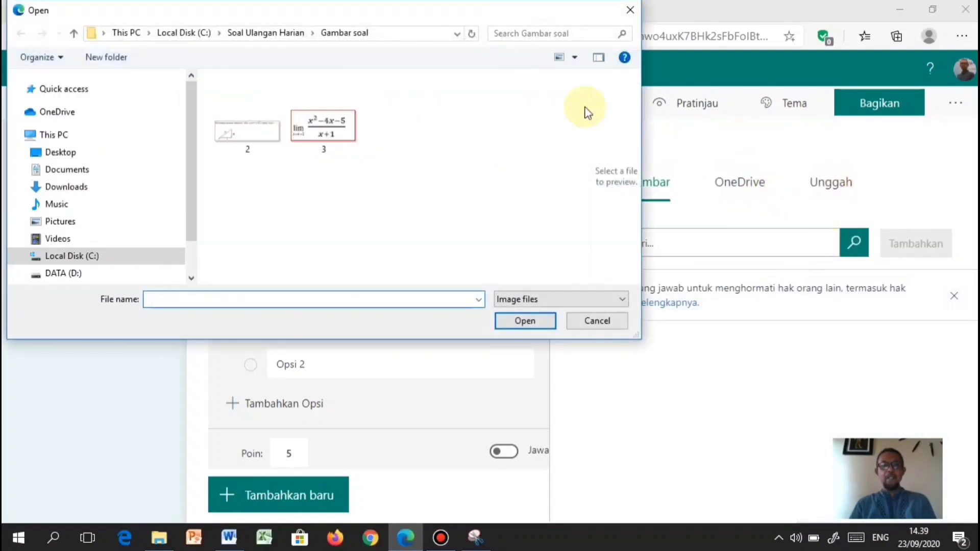
{"action": "left_click", "coordinate": [327, 127]}
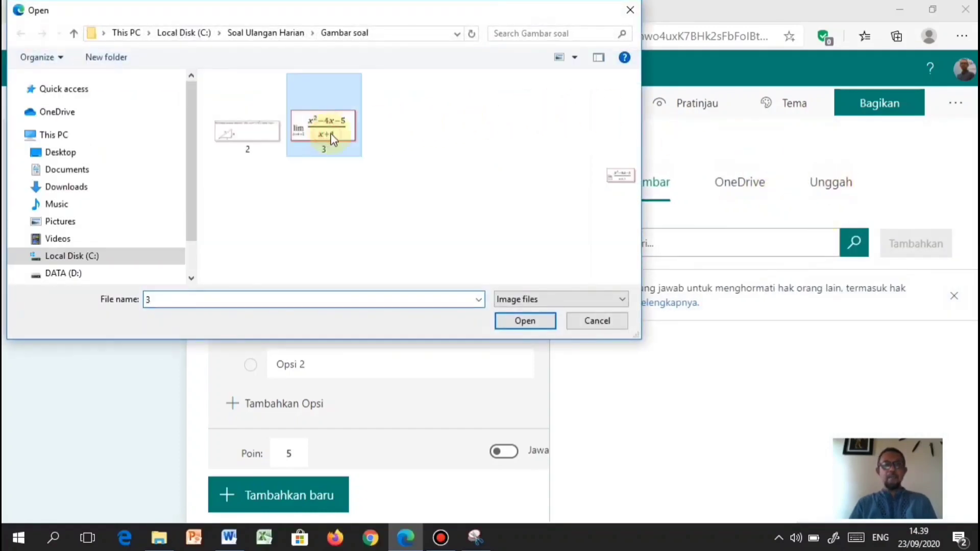
{"action": "left_click", "coordinate": [517, 323]}
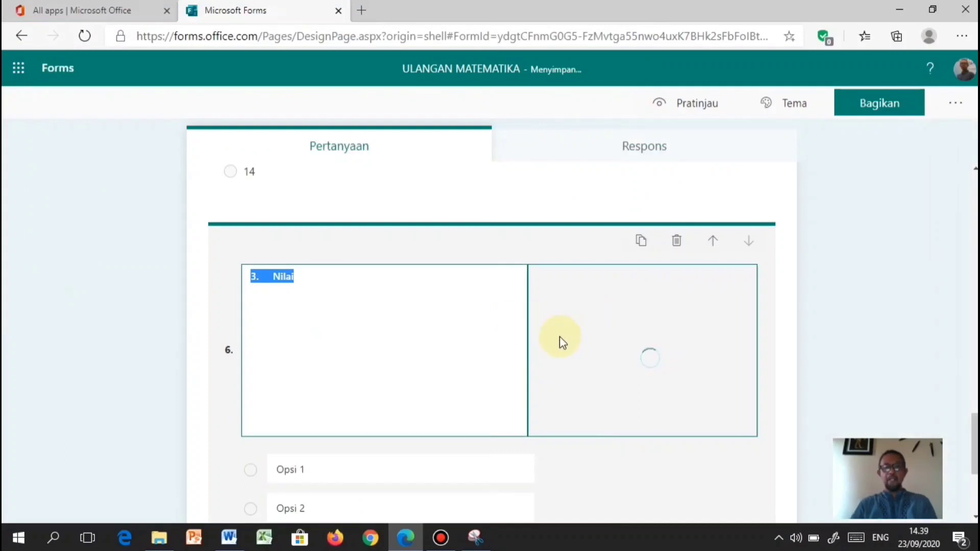
Delete the Opsi 1 answer option from question 6
{"action": "left_click", "coordinate": [298, 281]}
{"action": "scroll", "coordinate": [326, 455], "scroll_direction": "down", "scroll_amount": 2}
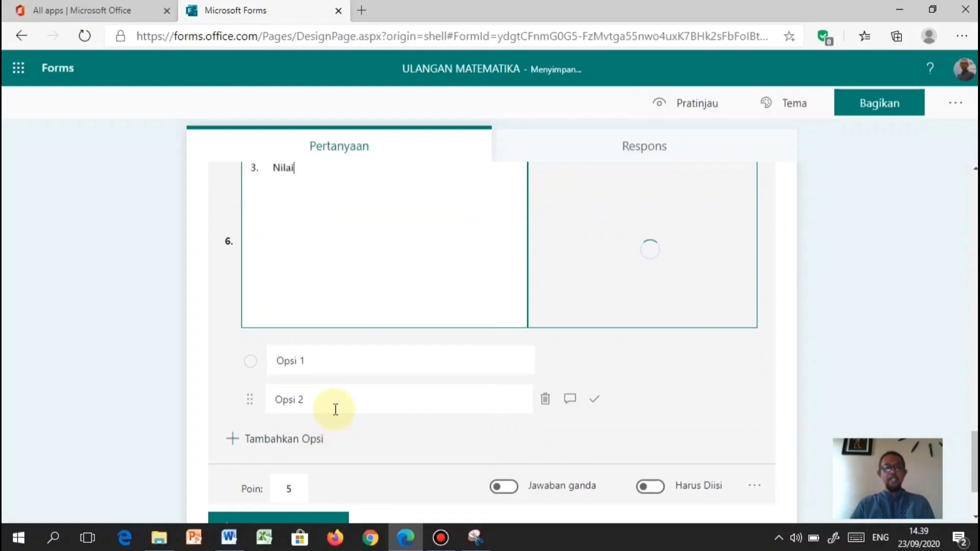
{"action": "left_click", "coordinate": [546, 398]}
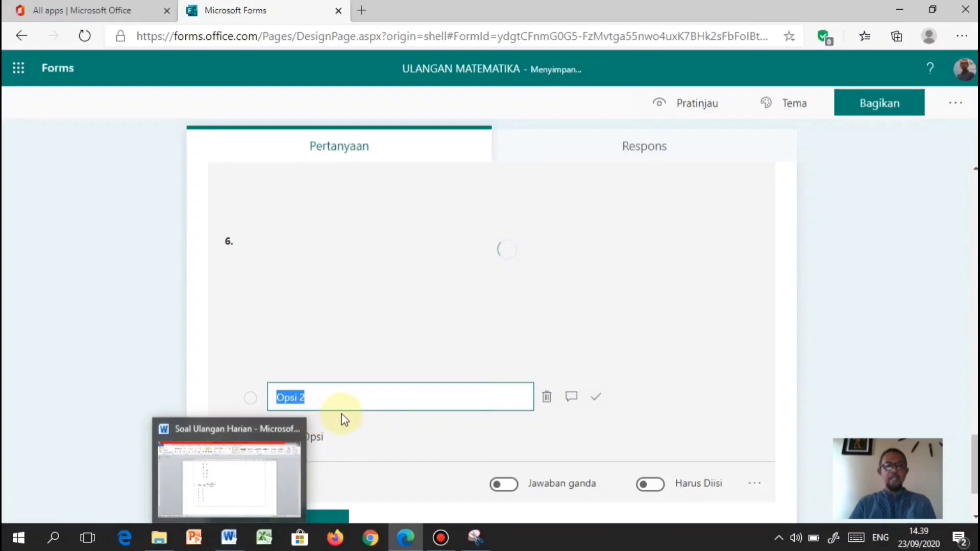
Switch to the Word document, remove the A–E numbering from question 3's answers, and copy the values 6, 4, 0, -4 and -6
{"action": "left_click", "coordinate": [229, 538]}
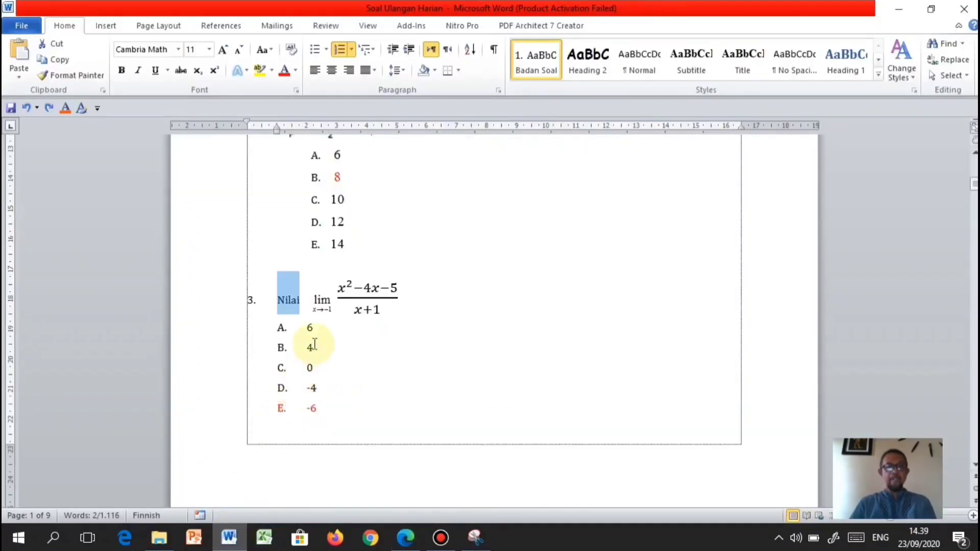
{"action": "left_click_drag", "start_coordinate": [302, 330], "coordinate": [337, 411]}
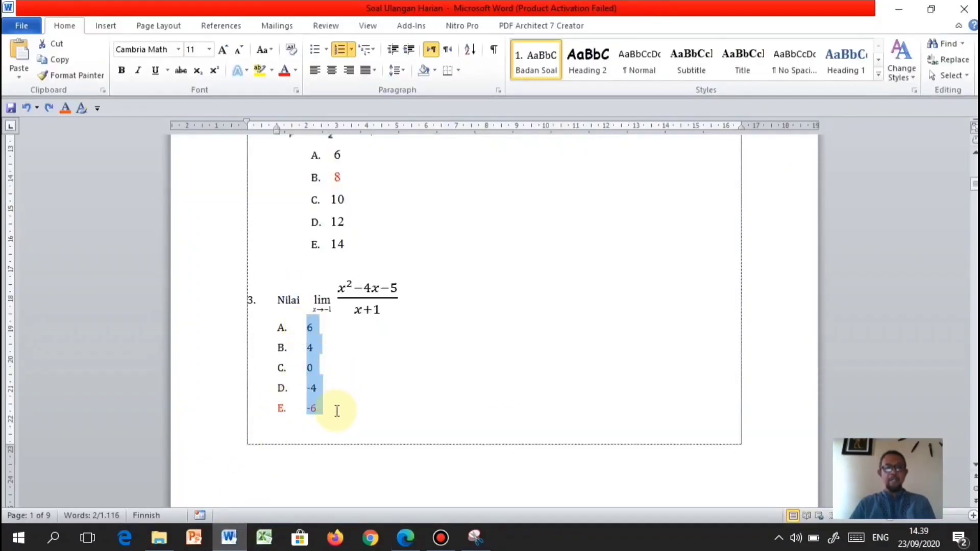
{"action": "left_click", "coordinate": [341, 50]}
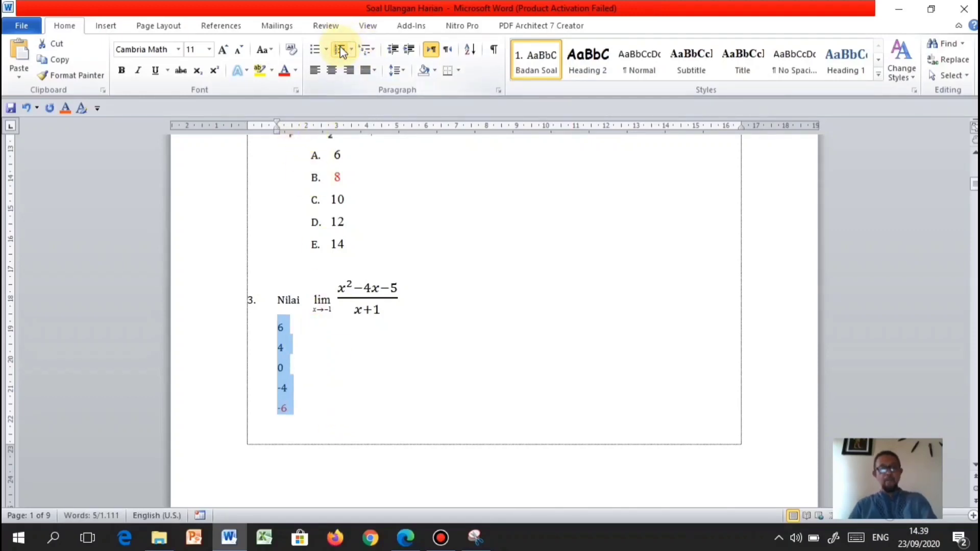
{"action": "right_click", "coordinate": [281, 346]}
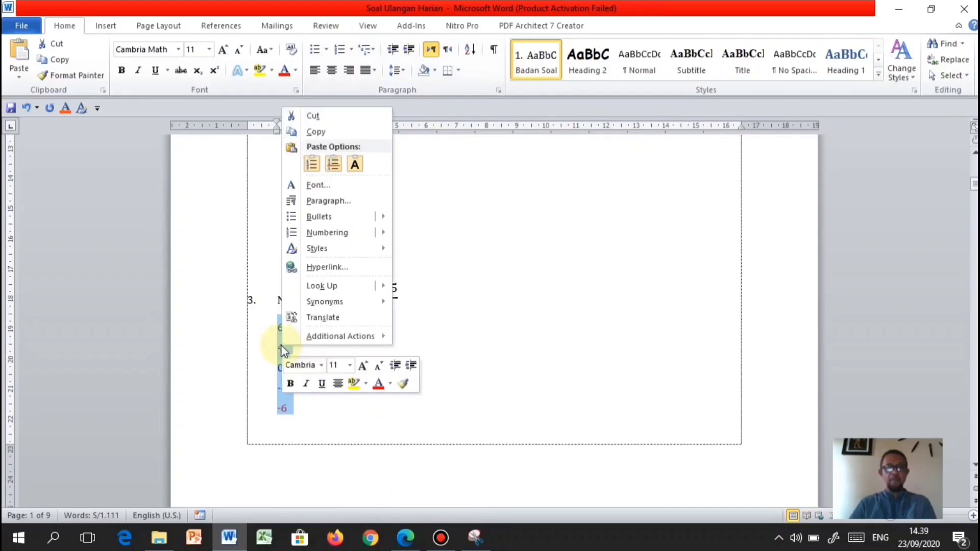
{"action": "left_click", "coordinate": [316, 132]}
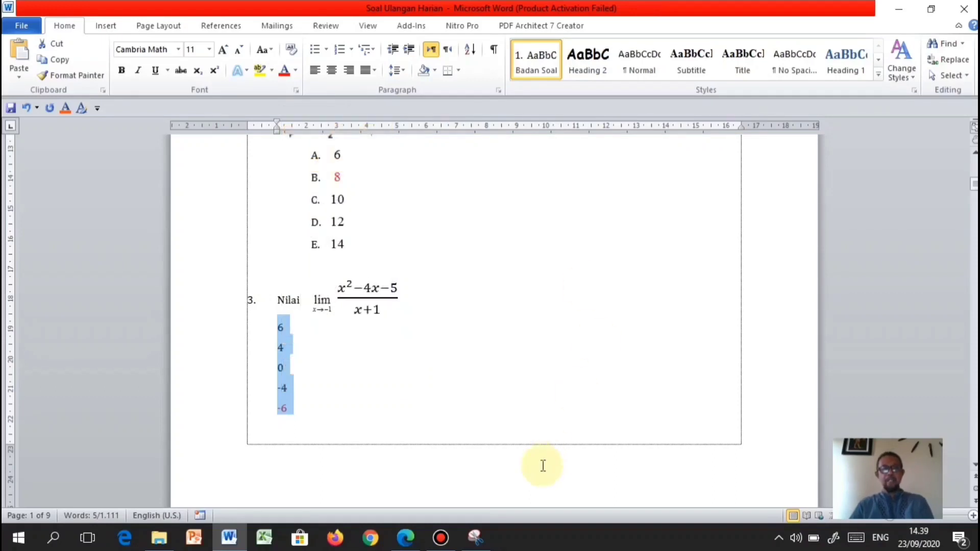
Paste the copied values 6, 4, 0, -4 and -6 as question 6's options in Microsoft Forms and mark -6 as correct
{"action": "left_click", "coordinate": [409, 541]}
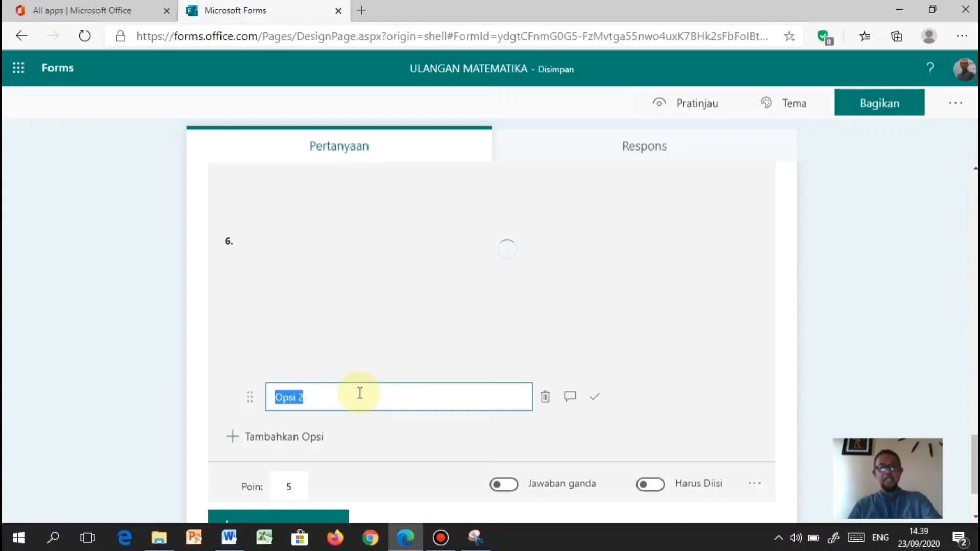
{"action": "key", "text": "ctrl+v"}
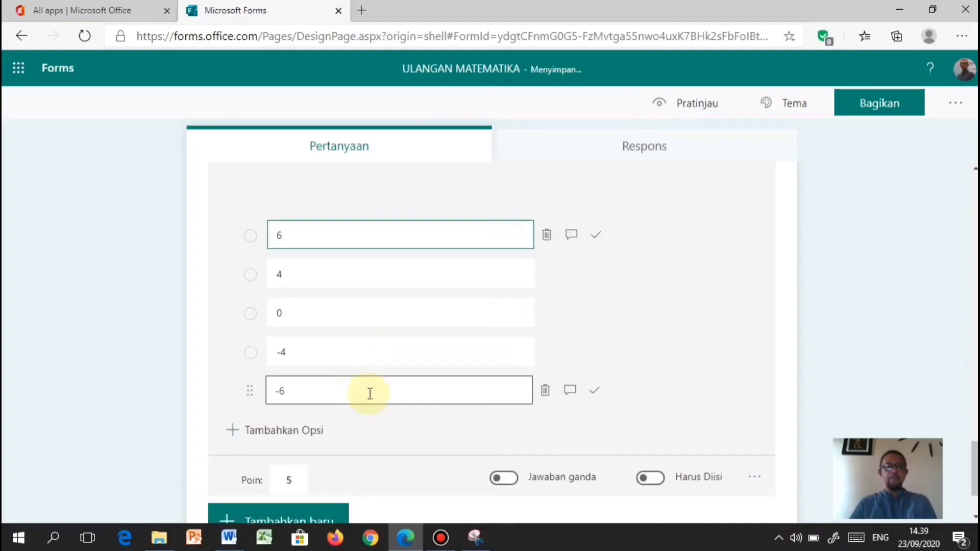
{"action": "left_click", "coordinate": [593, 393]}
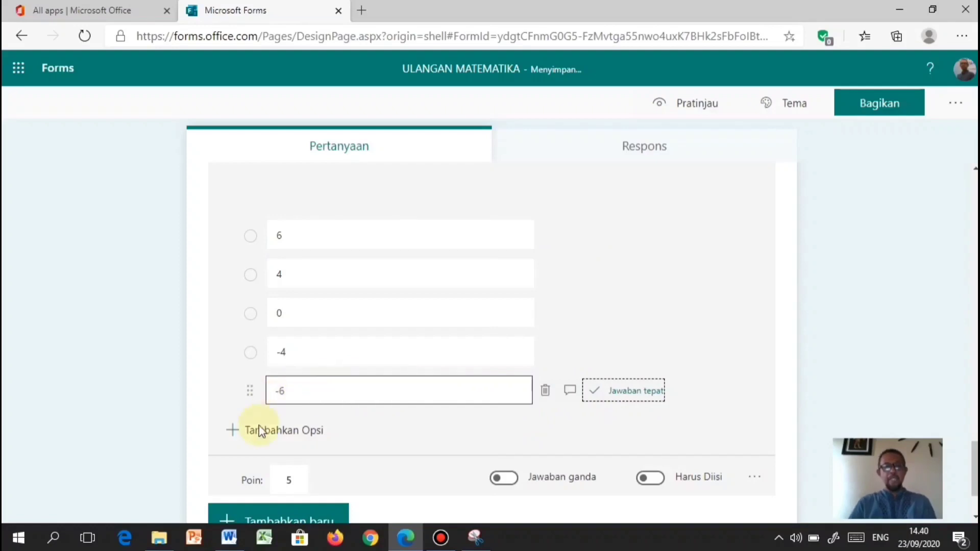
Restore the A–E numbering of question 3's answers in the Word document and return to Microsoft Forms
{"action": "left_click", "coordinate": [229, 538]}
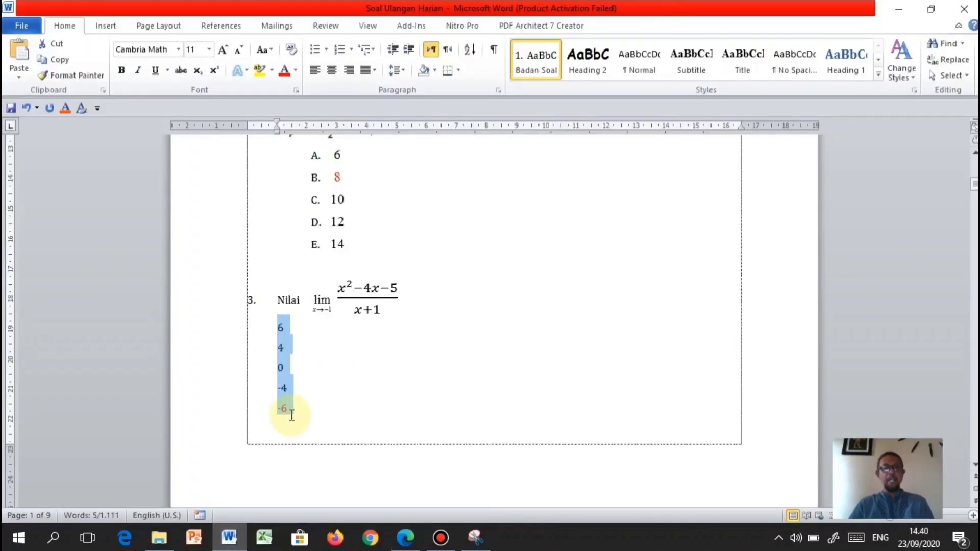
{"action": "key", "text": "ctrl+z"}
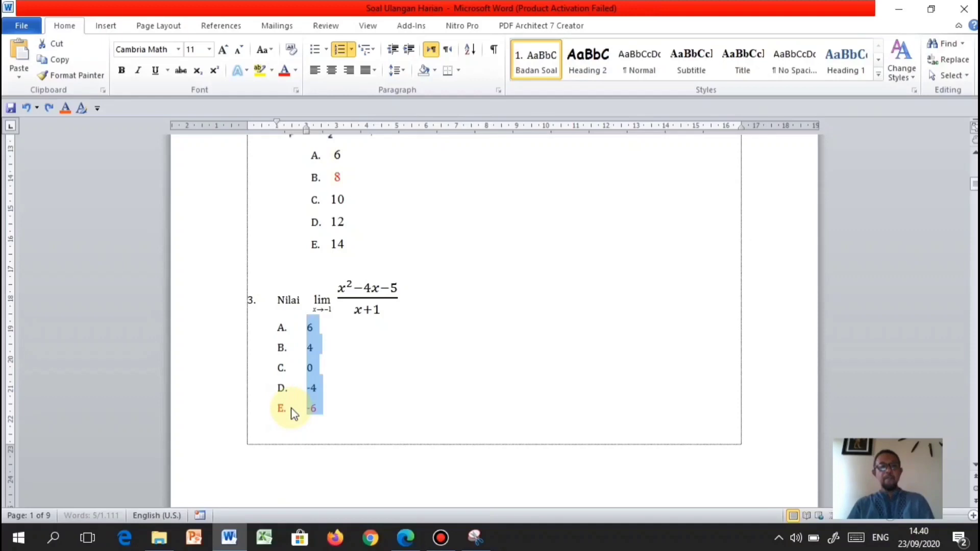
{"action": "left_click", "coordinate": [402, 541]}
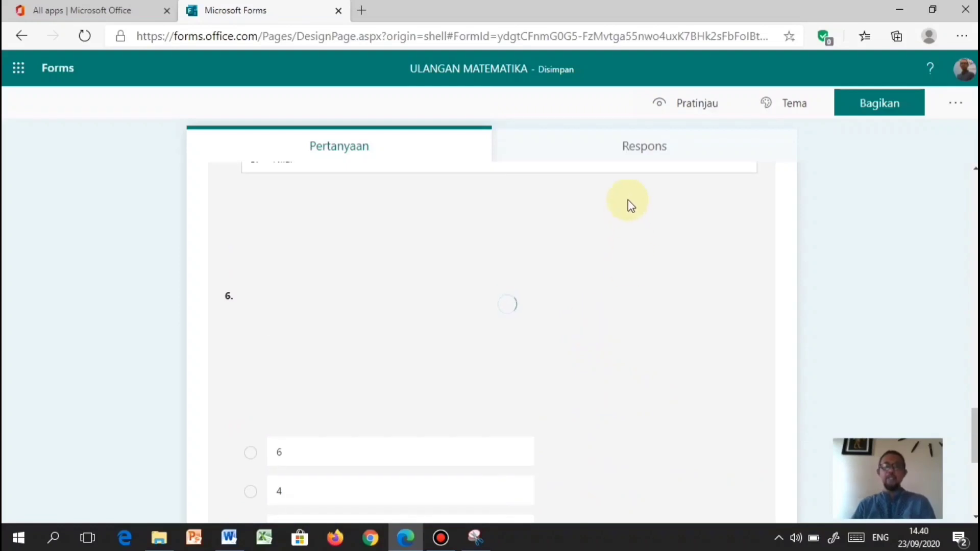
Preview the form in the computer layout, review its questions through to the end, and return to editing
{"action": "left_click", "coordinate": [687, 105]}
{"action": "scroll", "coordinate": [525, 284], "scroll_direction": "down", "scroll_amount": 20}
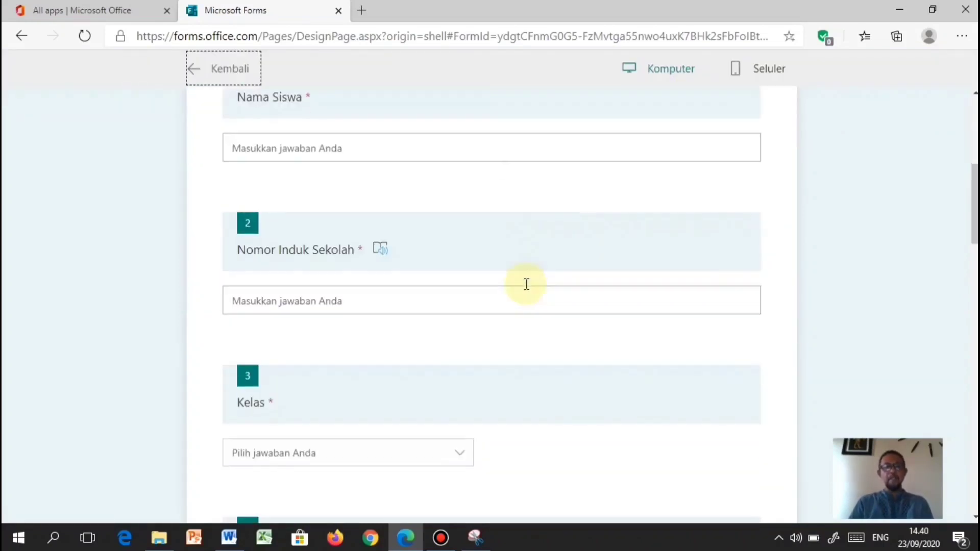
{"action": "scroll", "coordinate": [498, 277], "scroll_direction": "down", "scroll_amount": 12}
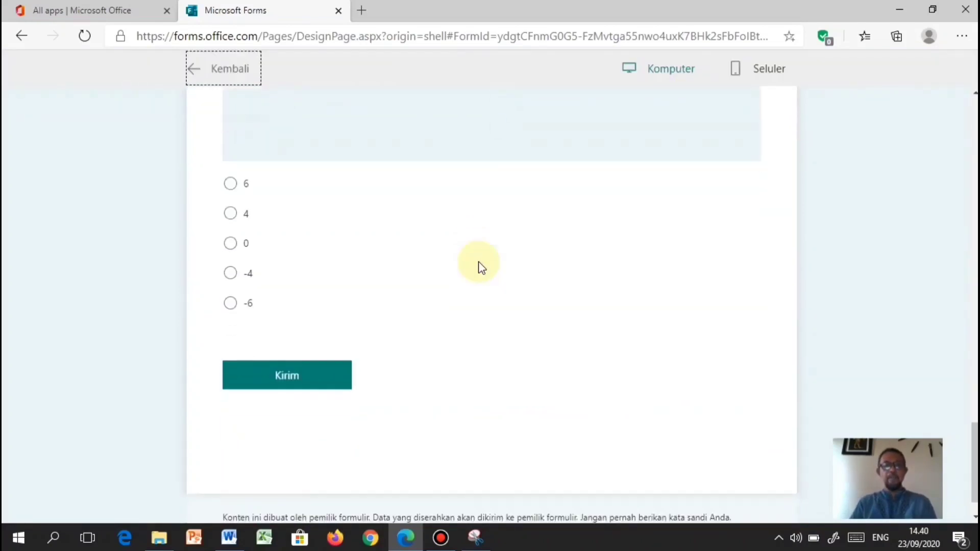
{"action": "scroll", "coordinate": [479, 263], "scroll_direction": "up", "scroll_amount": 5}
{"action": "scroll", "coordinate": [479, 261], "scroll_direction": "up", "scroll_amount": 12}
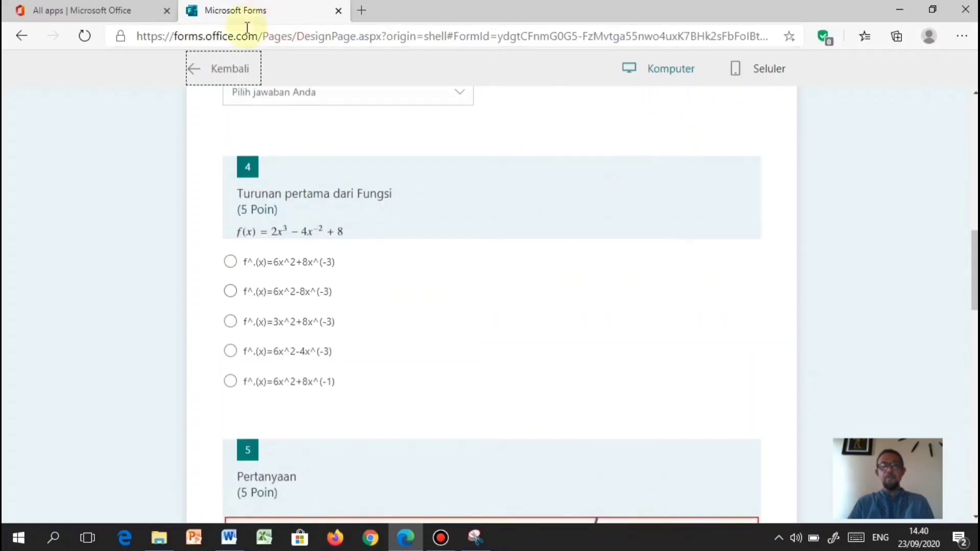
{"action": "left_click", "coordinate": [229, 71]}
Examine question 6 in the editor, checking its limit image, answer options and marked correct answer
{"action": "scroll", "coordinate": [649, 278], "scroll_direction": "down", "scroll_amount": 12}
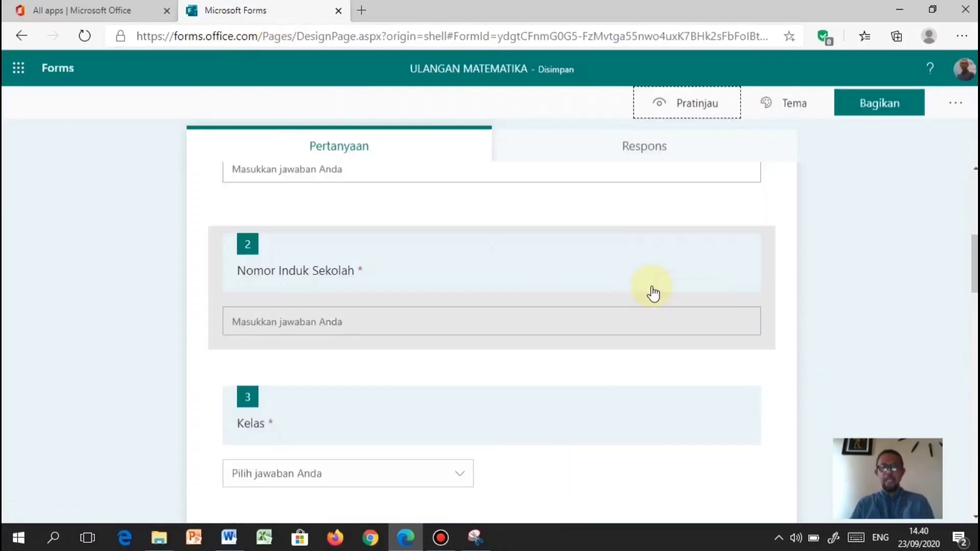
{"action": "scroll", "coordinate": [653, 304], "scroll_direction": "down", "scroll_amount": 15}
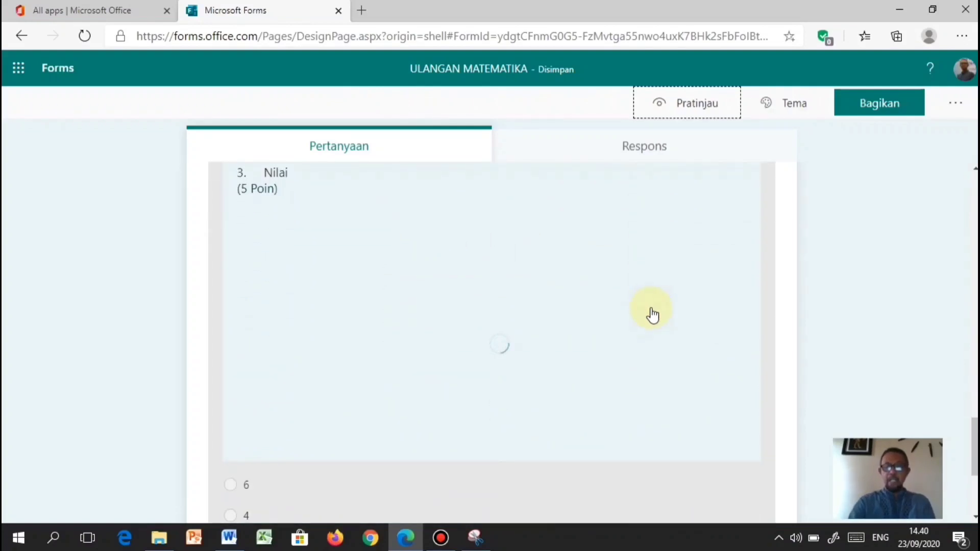
{"action": "scroll", "coordinate": [652, 315], "scroll_direction": "down", "scroll_amount": 3}
{"action": "left_click", "coordinate": [457, 331]}
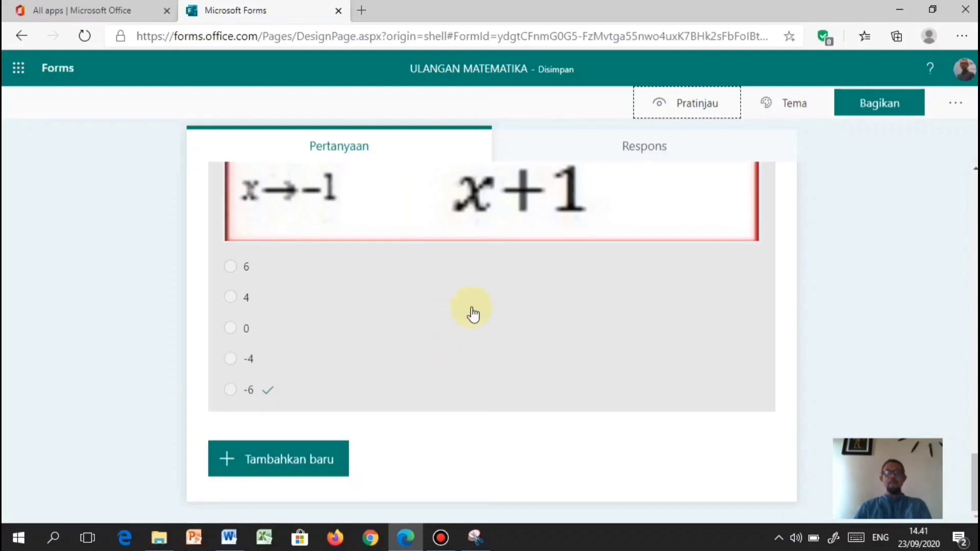
{"action": "scroll", "coordinate": [478, 317], "scroll_direction": "up", "scroll_amount": 5}
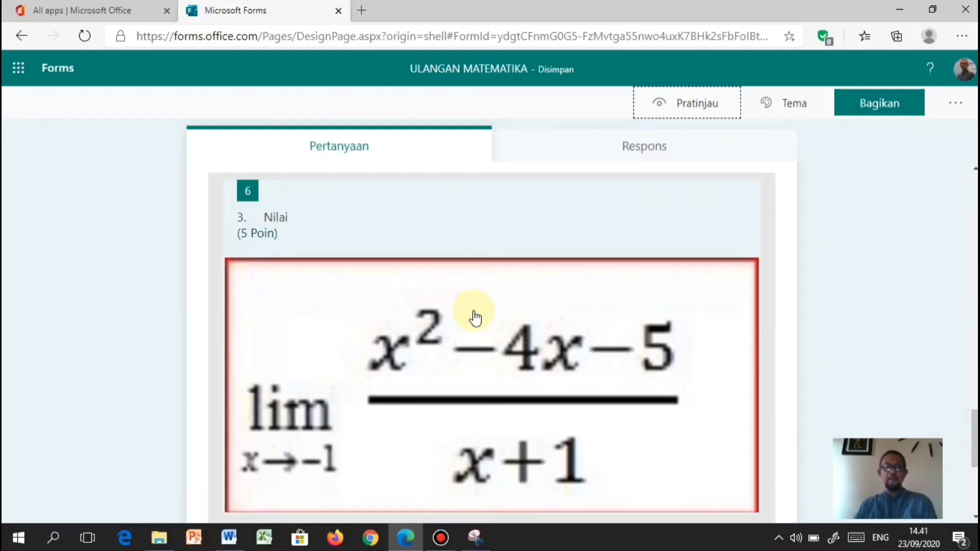
{"action": "scroll", "coordinate": [475, 318], "scroll_direction": "down", "scroll_amount": 1}
{"action": "scroll", "coordinate": [473, 322], "scroll_direction": "up", "scroll_amount": 1}
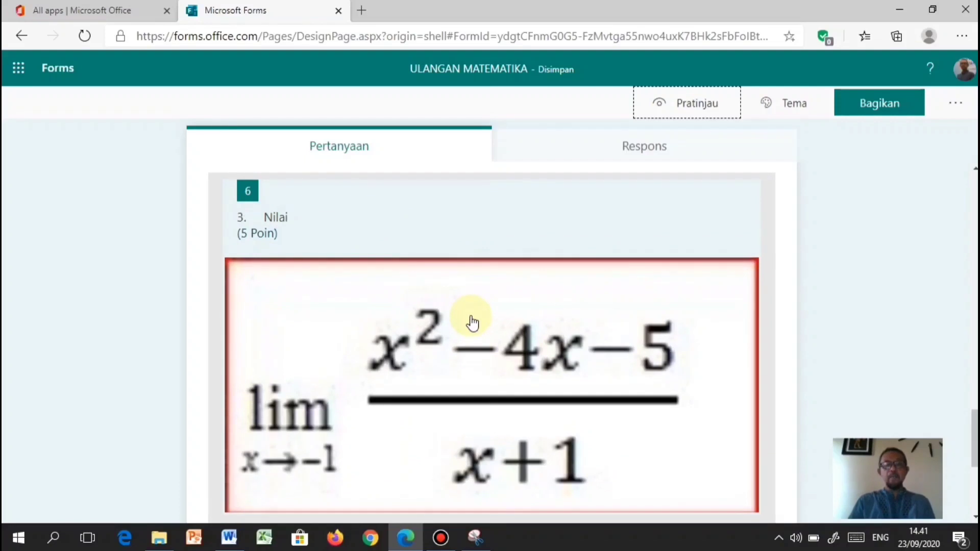
{"action": "scroll", "coordinate": [473, 323], "scroll_direction": "up", "scroll_amount": 1}
{"action": "scroll", "coordinate": [458, 322], "scroll_direction": "down", "scroll_amount": 2}
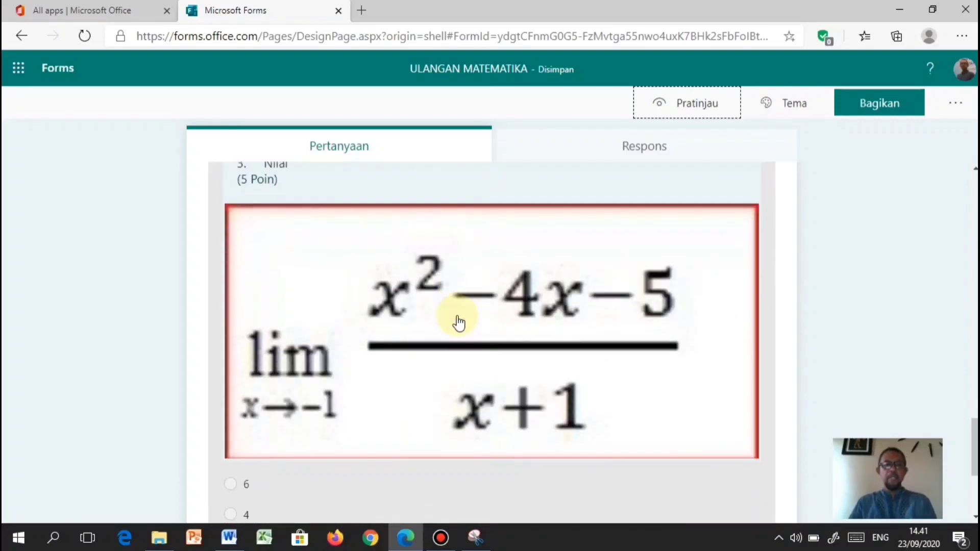
{"action": "scroll", "coordinate": [459, 322], "scroll_direction": "down", "scroll_amount": 4}
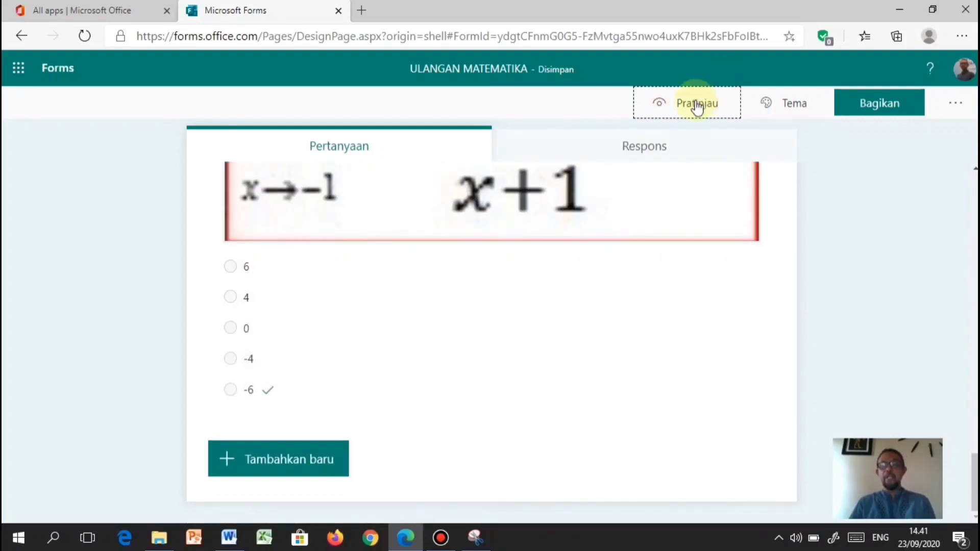
Preview the form again in the computer layout and check questions 4 to 6 with their equations and images
{"action": "left_click", "coordinate": [697, 105]}
{"action": "scroll", "coordinate": [505, 255], "scroll_direction": "down", "scroll_amount": 12}
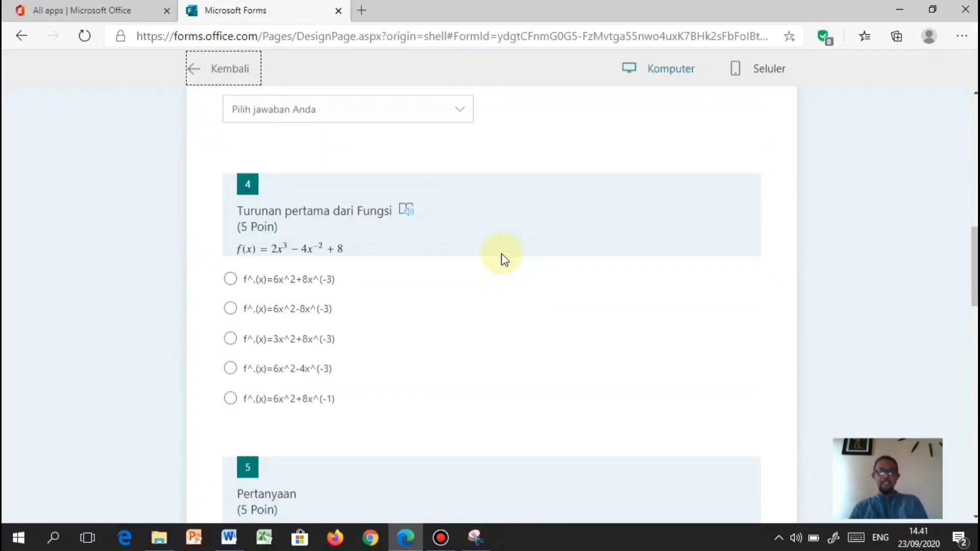
{"action": "scroll", "coordinate": [501, 268], "scroll_direction": "down", "scroll_amount": 12}
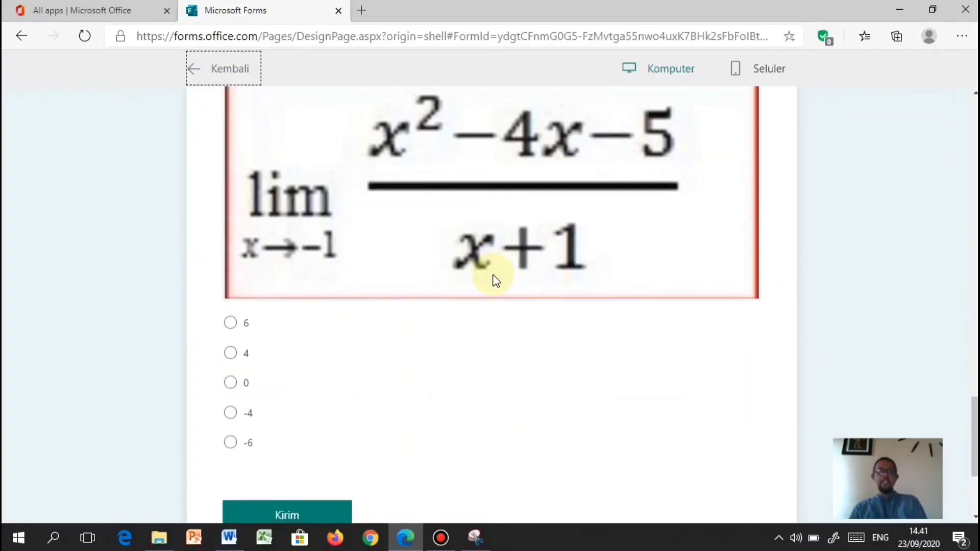
{"action": "scroll", "coordinate": [495, 283], "scroll_direction": "down", "scroll_amount": 1}
Switch the preview to the mobile layout, check question 6's image and options, and return to editing
{"action": "left_click", "coordinate": [771, 72]}
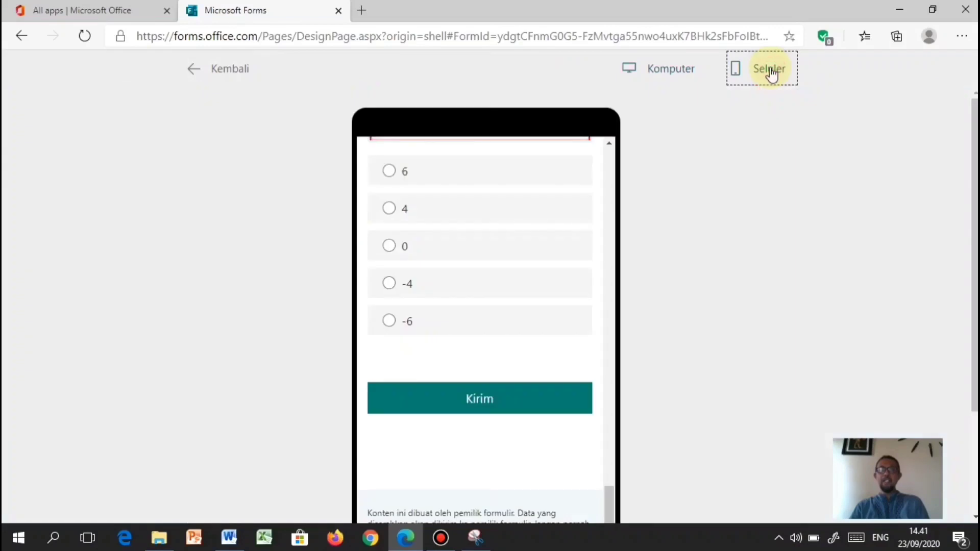
{"action": "scroll", "coordinate": [506, 266], "scroll_direction": "down", "scroll_amount": 3}
{"action": "scroll", "coordinate": [489, 280], "scroll_direction": "up", "scroll_amount": 5}
{"action": "scroll", "coordinate": [488, 281], "scroll_direction": "up", "scroll_amount": 2}
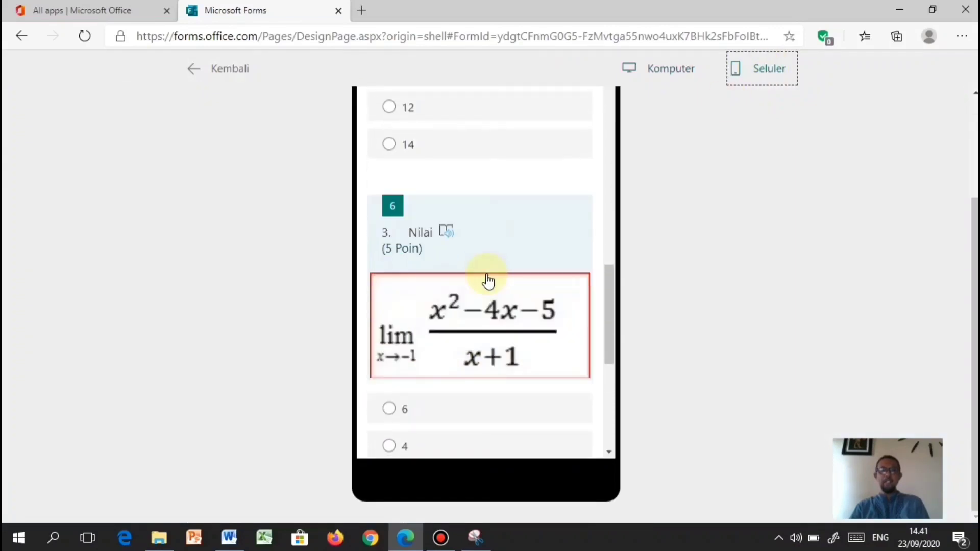
{"action": "scroll", "coordinate": [488, 281], "scroll_direction": "down", "scroll_amount": 3}
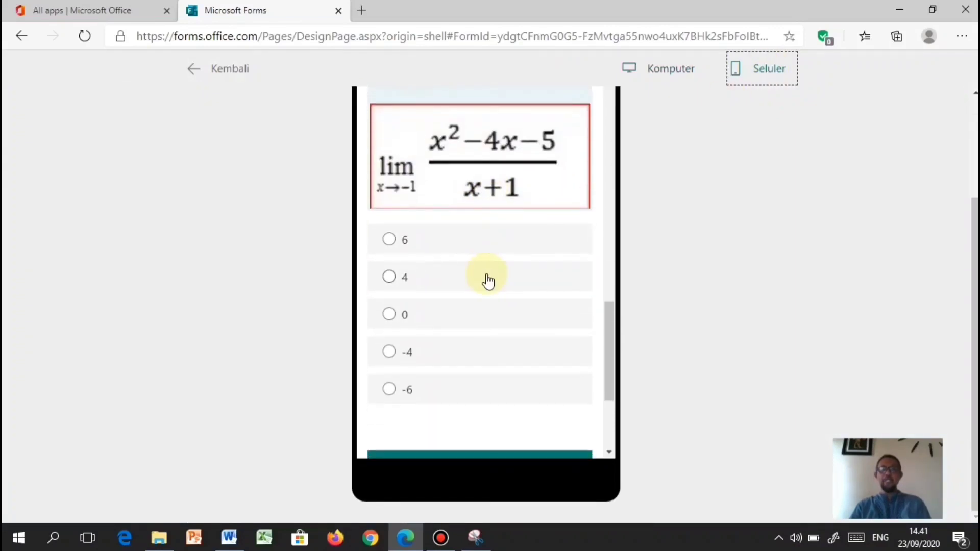
{"action": "left_click", "coordinate": [223, 71]}
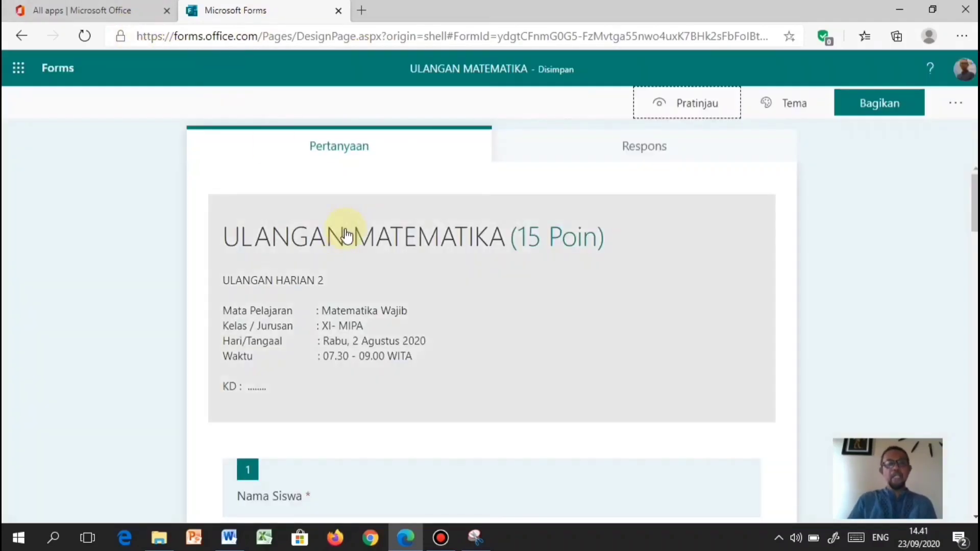
Add a new multiple-choice question as question 7 at the end of the form
{"action": "scroll", "coordinate": [341, 240], "scroll_direction": "down", "scroll_amount": 10}
{"action": "scroll", "coordinate": [347, 316], "scroll_direction": "down", "scroll_amount": 10}
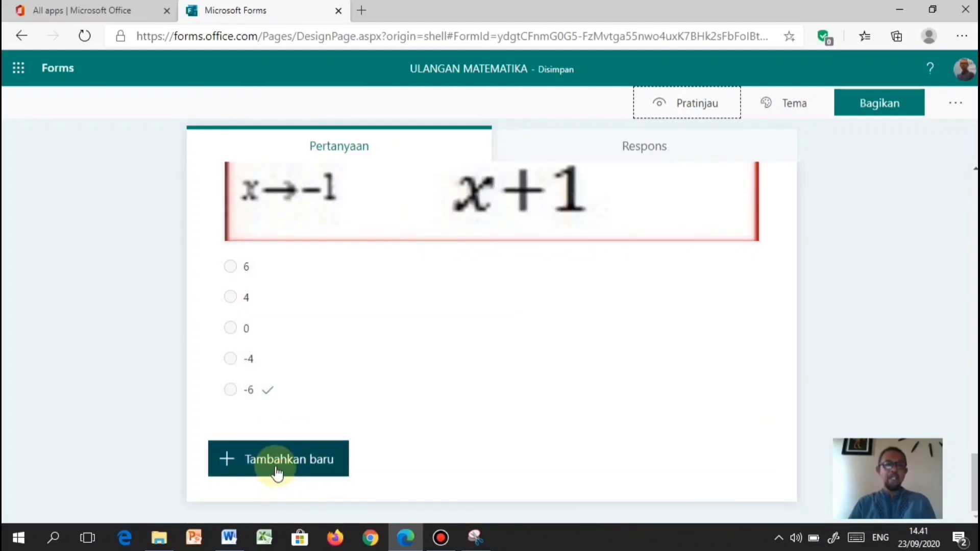
{"action": "left_click", "coordinate": [284, 462]}
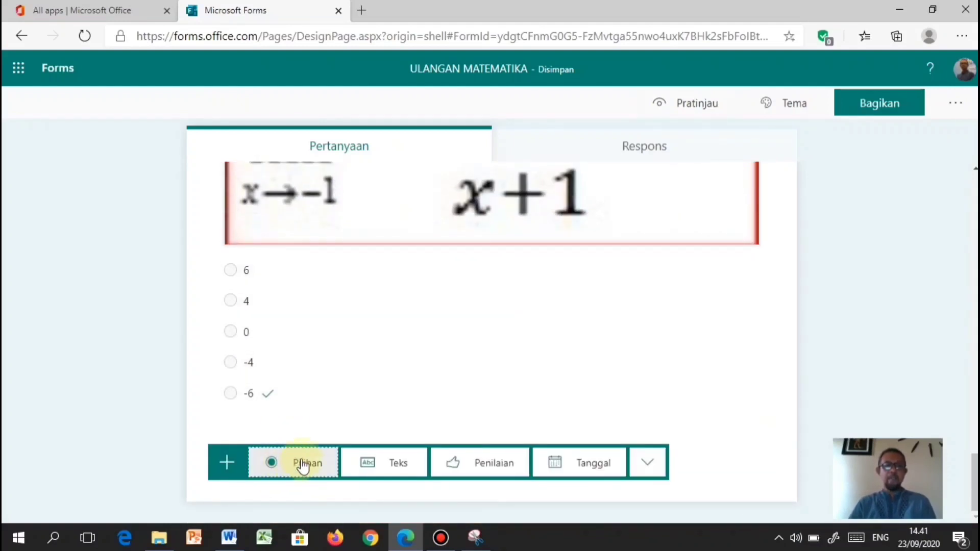
{"action": "left_click", "coordinate": [304, 463]}
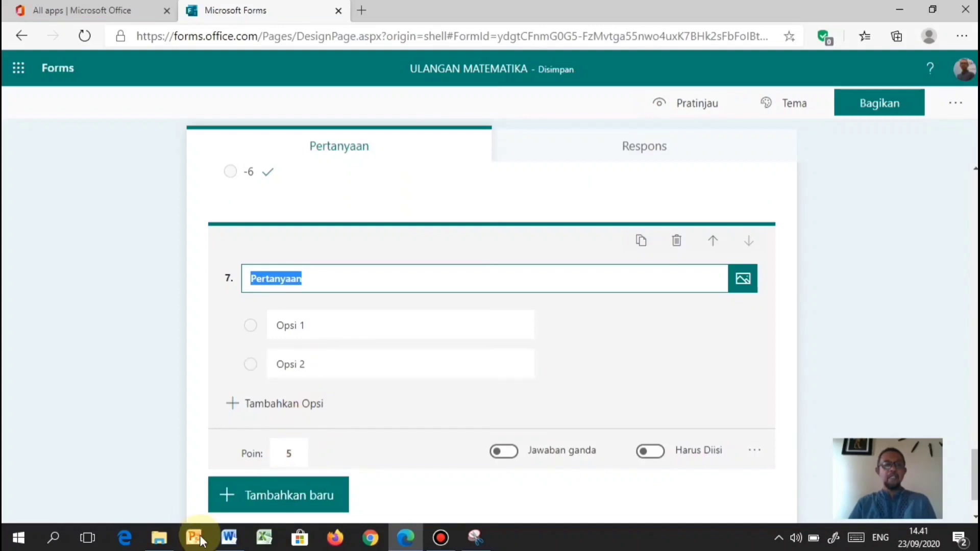
Copy question 4's text "Daerah yang diarsir pada gambar di bawah ini..." from the Word document and paste it as question 7's text in Microsoft Forms
{"action": "left_click", "coordinate": [229, 538]}
{"action": "scroll", "coordinate": [378, 340], "scroll_direction": "down", "scroll_amount": 5}
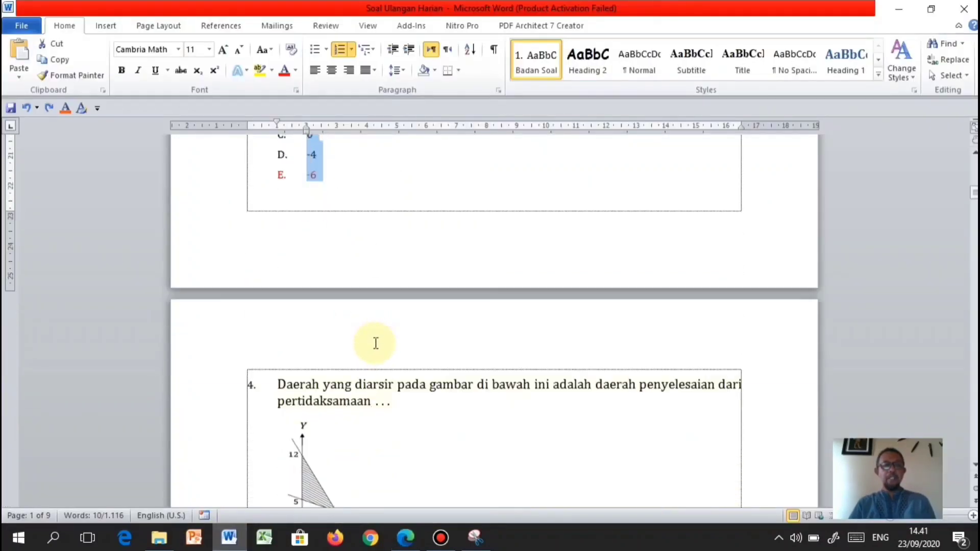
{"action": "scroll", "coordinate": [375, 344], "scroll_direction": "down", "scroll_amount": 4}
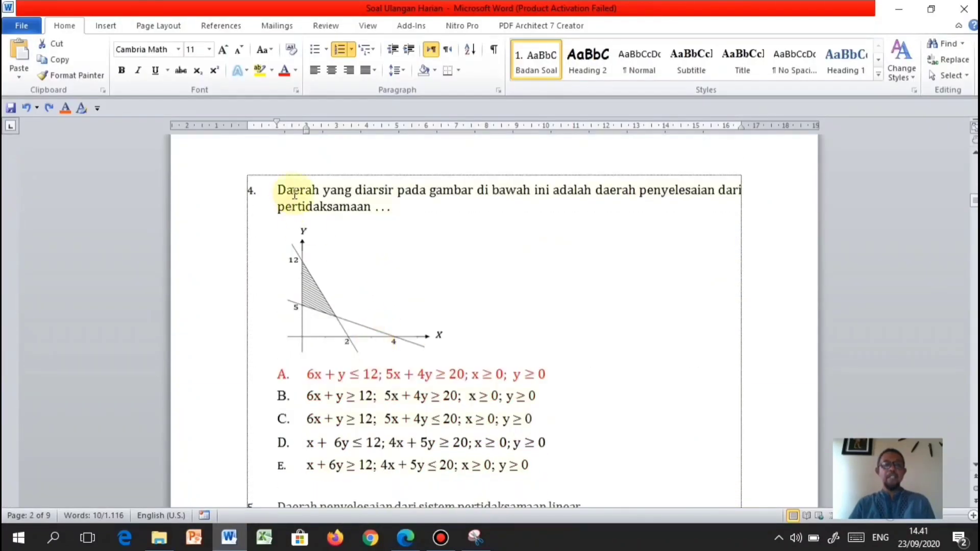
{"action": "left_click_drag", "start_coordinate": [277, 190], "coordinate": [392, 209]}
{"action": "key", "text": "ctrl+c"}
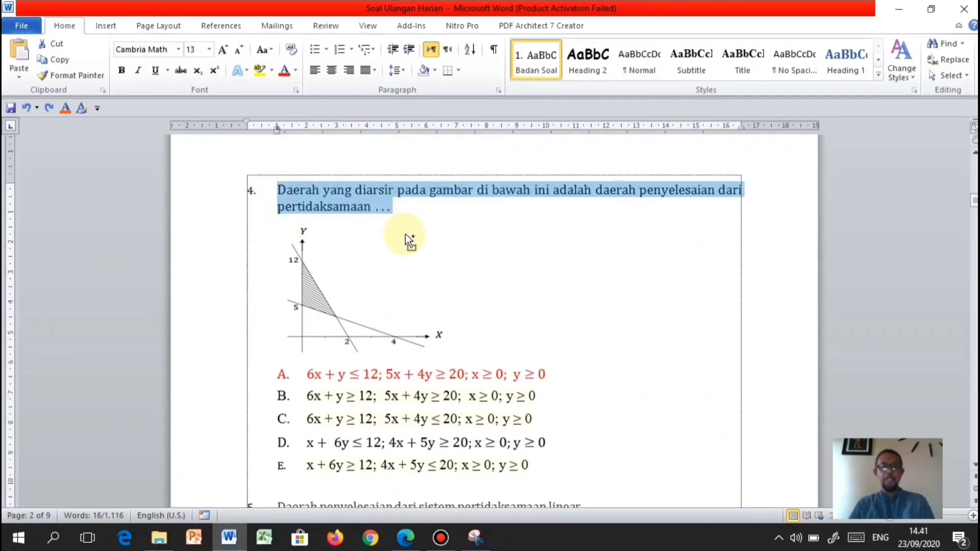
{"action": "left_click", "coordinate": [406, 537]}
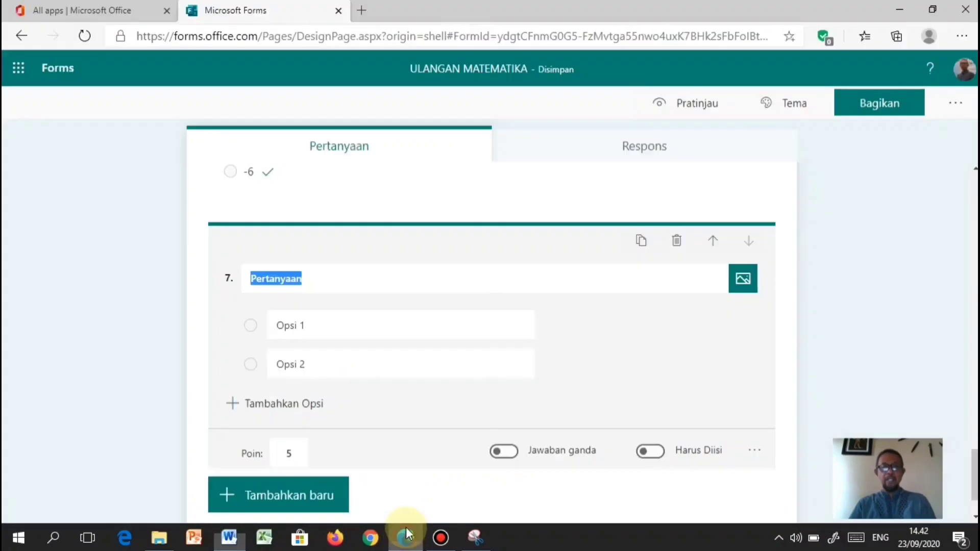
{"action": "key", "text": "ctrl+v"}
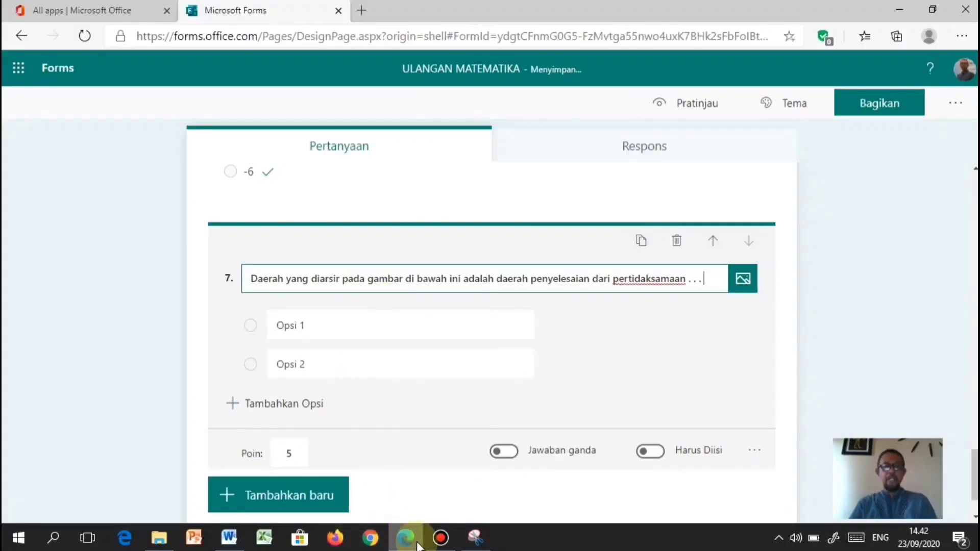
Switch to the Word document, start saving question 4's graph as a picture, and choose the folder C:\Soal Ulangan Harian\Gambar soal
{"action": "left_click", "coordinate": [229, 538]}
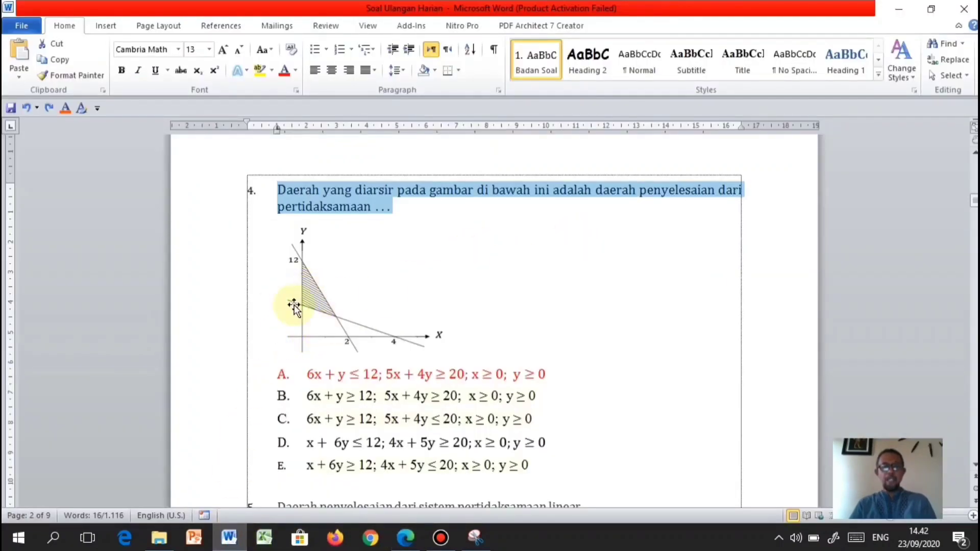
{"action": "left_click", "coordinate": [315, 307]}
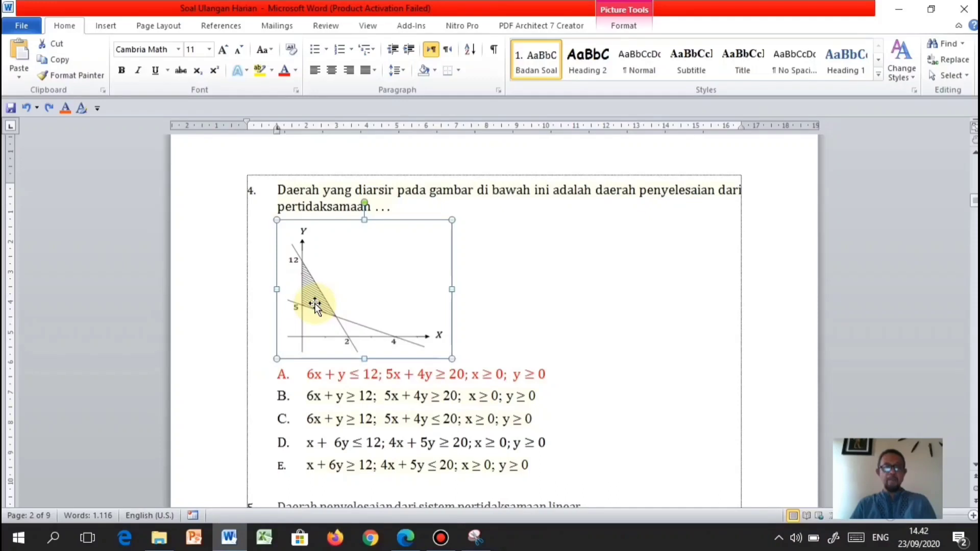
{"action": "right_click", "coordinate": [315, 305]}
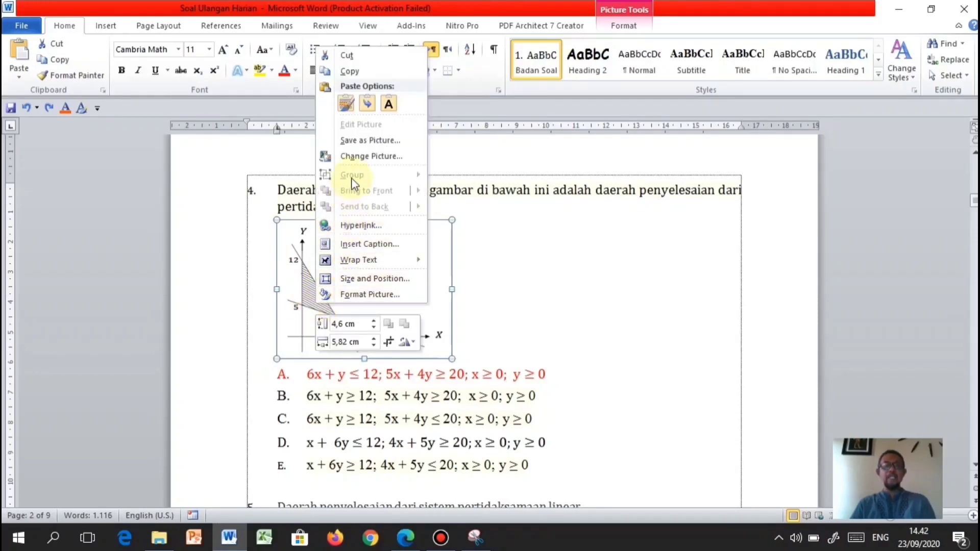
{"action": "left_click", "coordinate": [375, 139]}
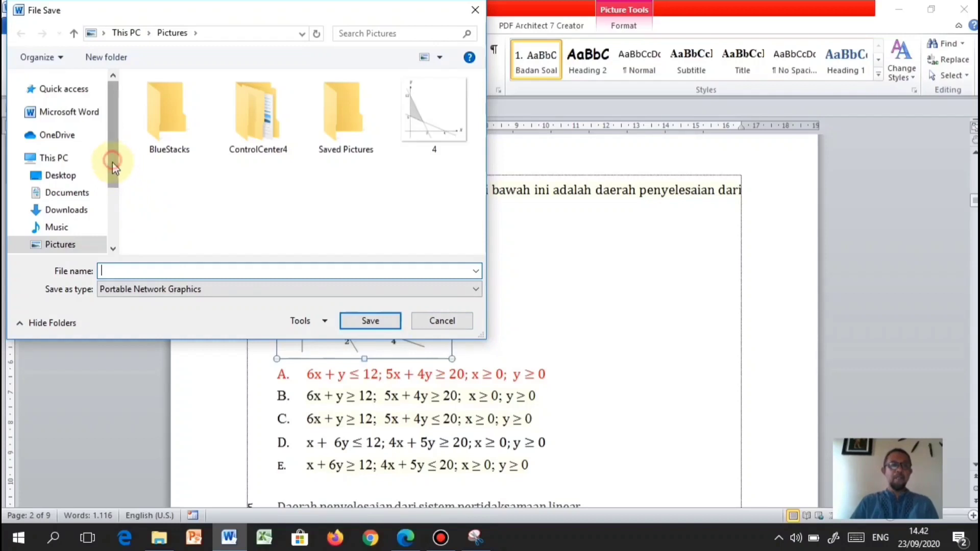
{"action": "left_click_drag", "start_coordinate": [115, 162], "coordinate": [115, 225]}
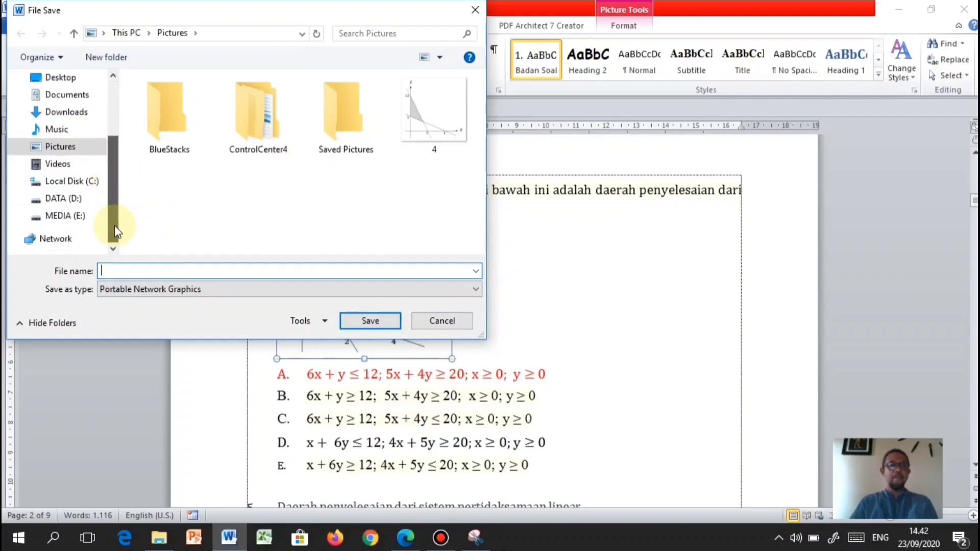
{"action": "left_click", "coordinate": [87, 183]}
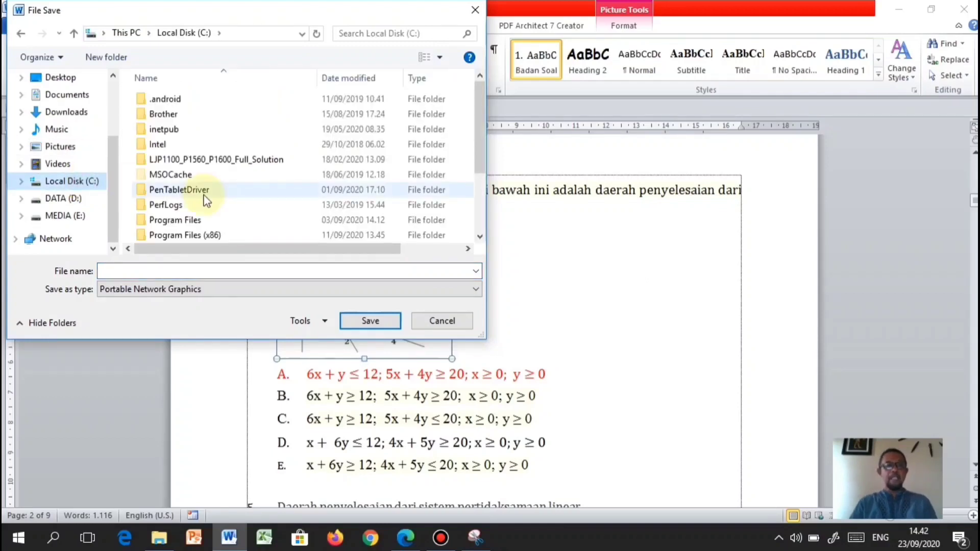
{"action": "scroll", "coordinate": [206, 201], "scroll_direction": "down", "scroll_amount": 2}
{"action": "double_click", "coordinate": [186, 203]}
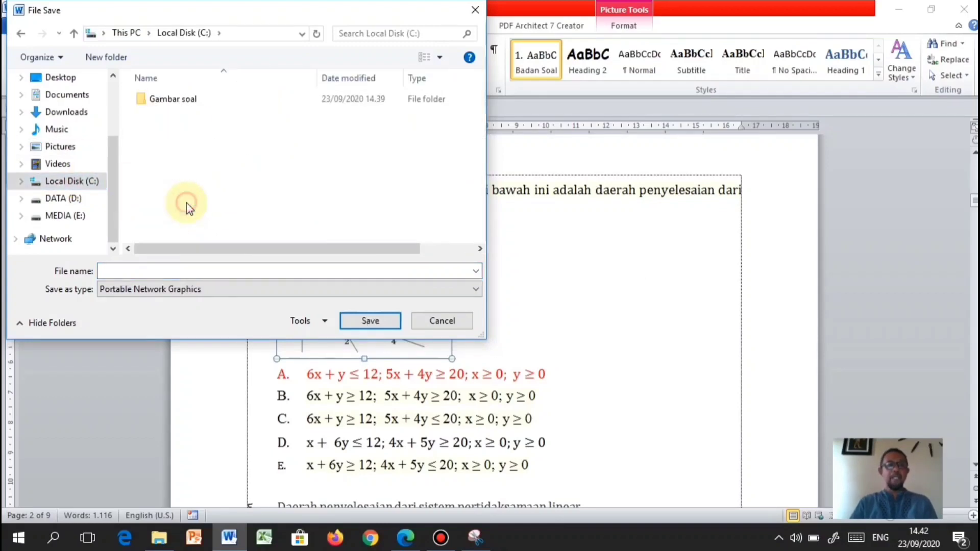
{"action": "double_click", "coordinate": [172, 100]}
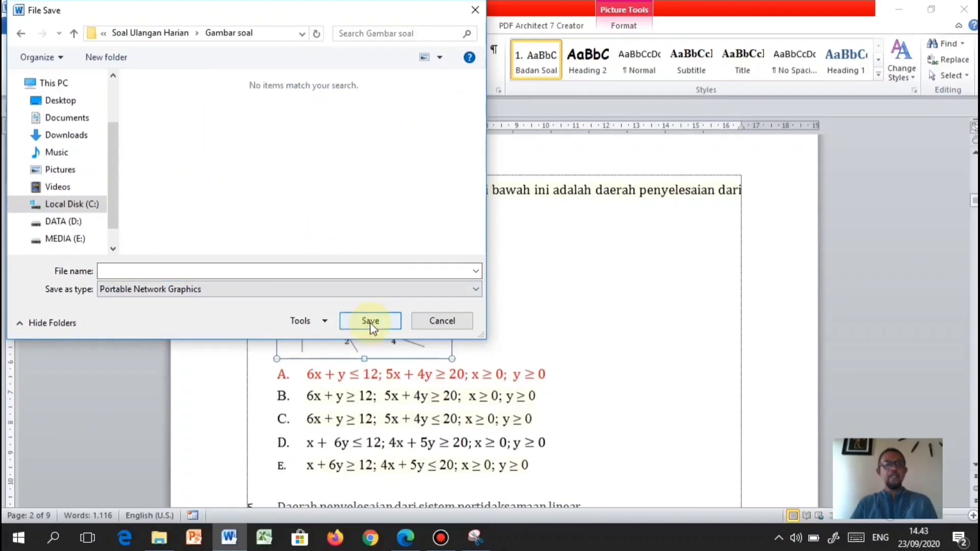
Name the picture file 4 and save it as Portable Network Graphics
{"action": "left_click", "coordinate": [260, 269]}
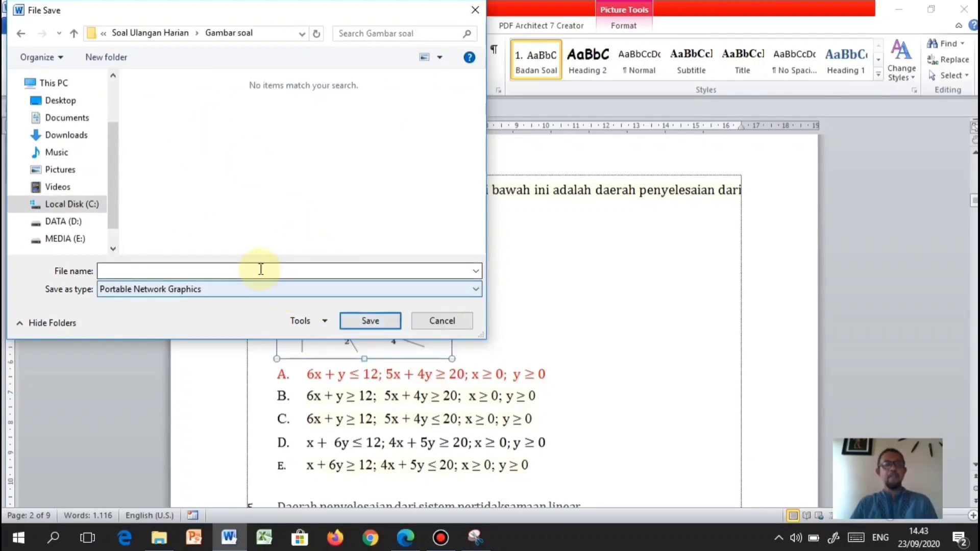
{"action": "type", "text": "3"}
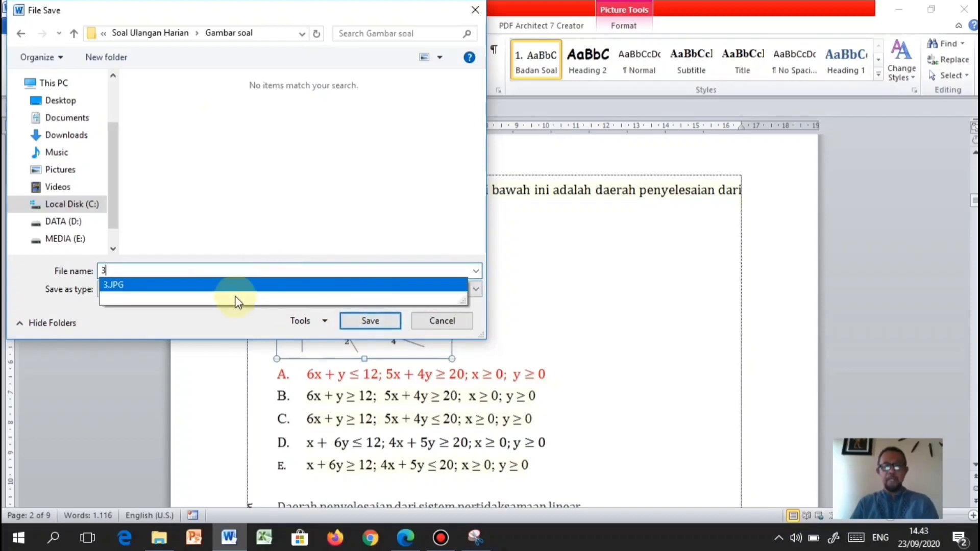
{"action": "key", "text": "BackSpace"}
{"action": "type", "text": "4"}
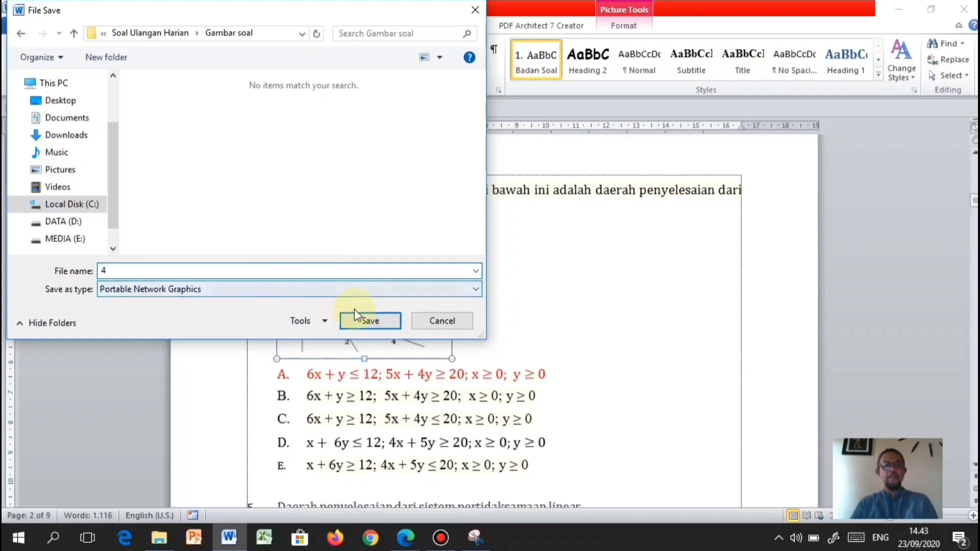
{"action": "left_click", "coordinate": [369, 320]}
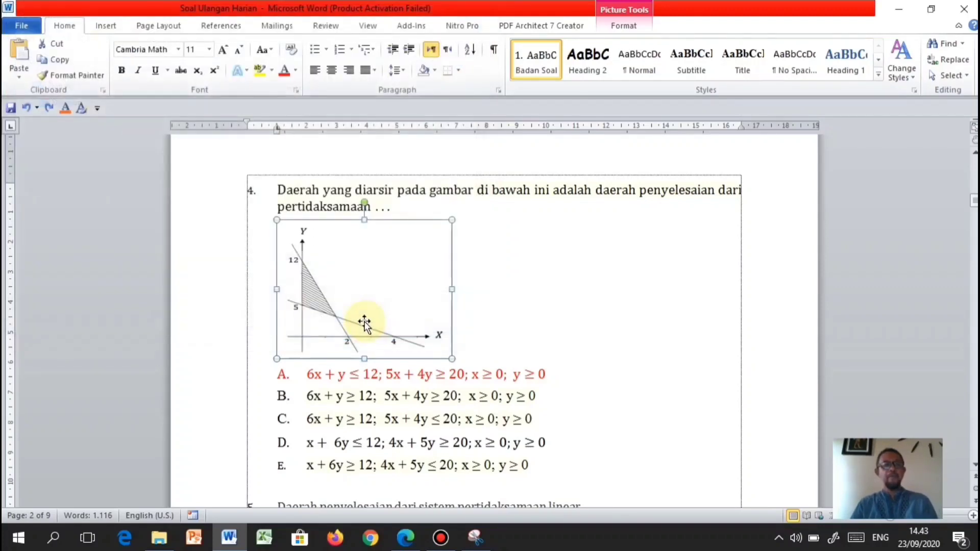
{"action": "left_click", "coordinate": [529, 285]}
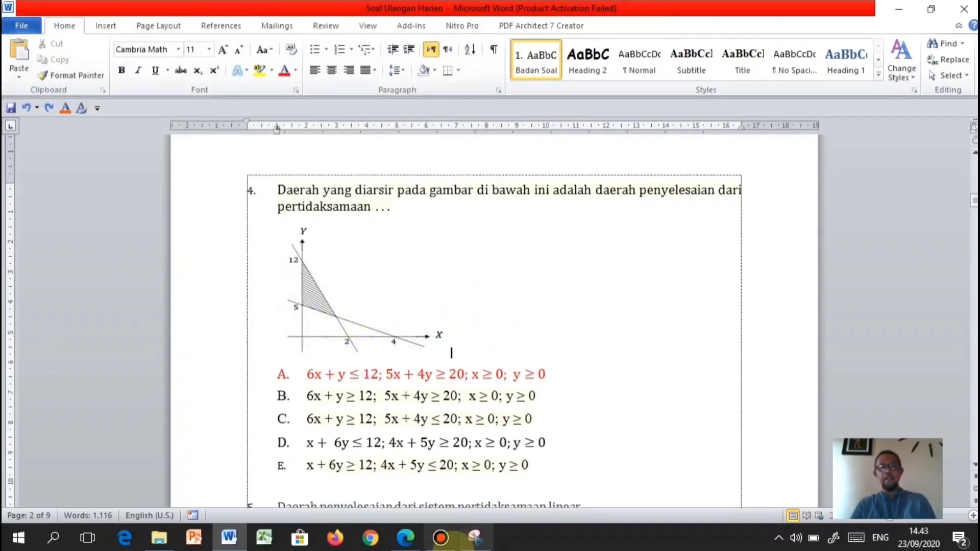
Switch to Microsoft Forms and upload image 4 from the Gambar soal folder into question 7
{"action": "left_click", "coordinate": [407, 539]}
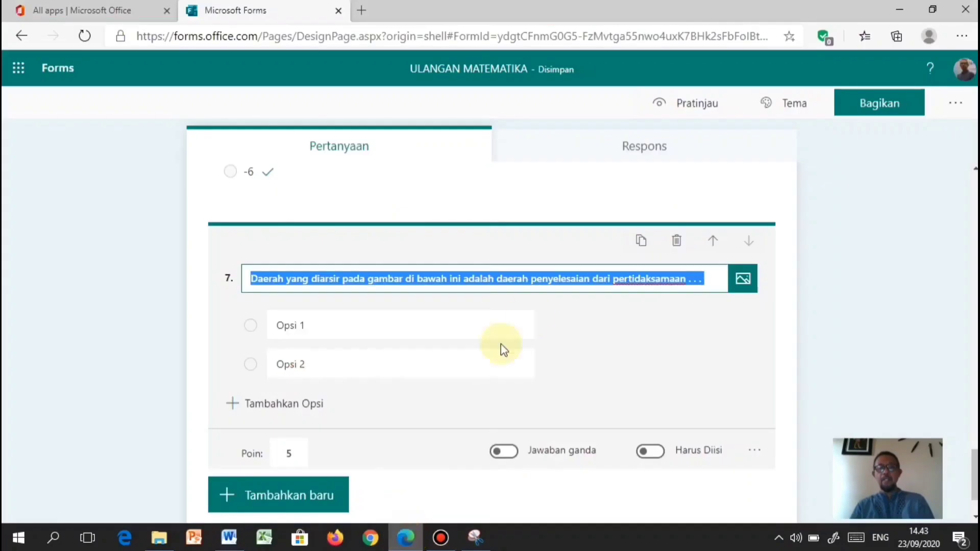
{"action": "left_click", "coordinate": [742, 287]}
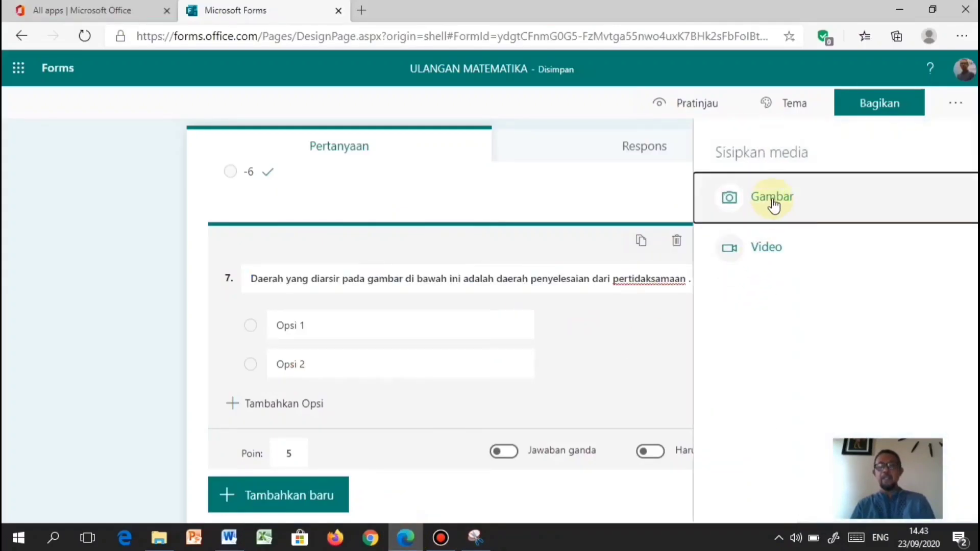
{"action": "left_click", "coordinate": [772, 201]}
{"action": "left_click", "coordinate": [826, 183]}
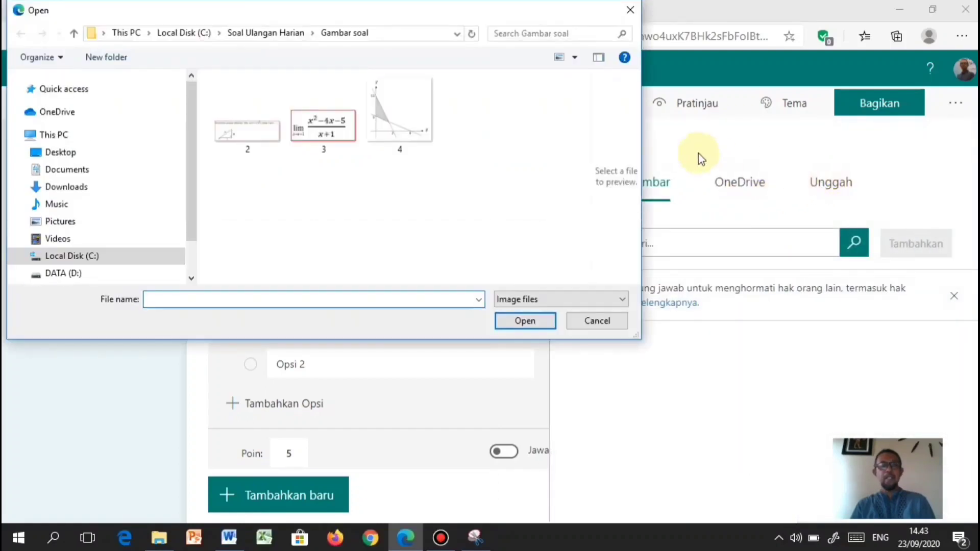
{"action": "left_click", "coordinate": [406, 128]}
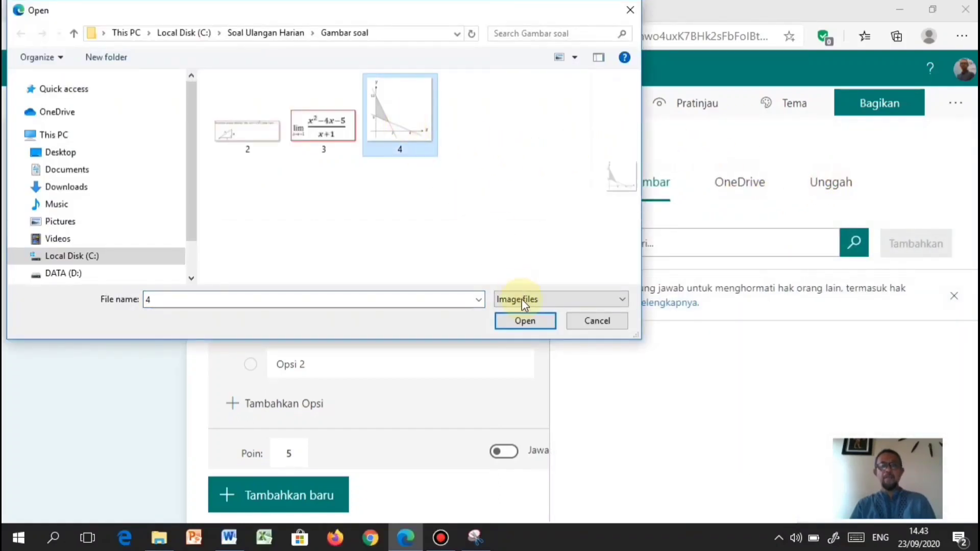
{"action": "left_click", "coordinate": [526, 321]}
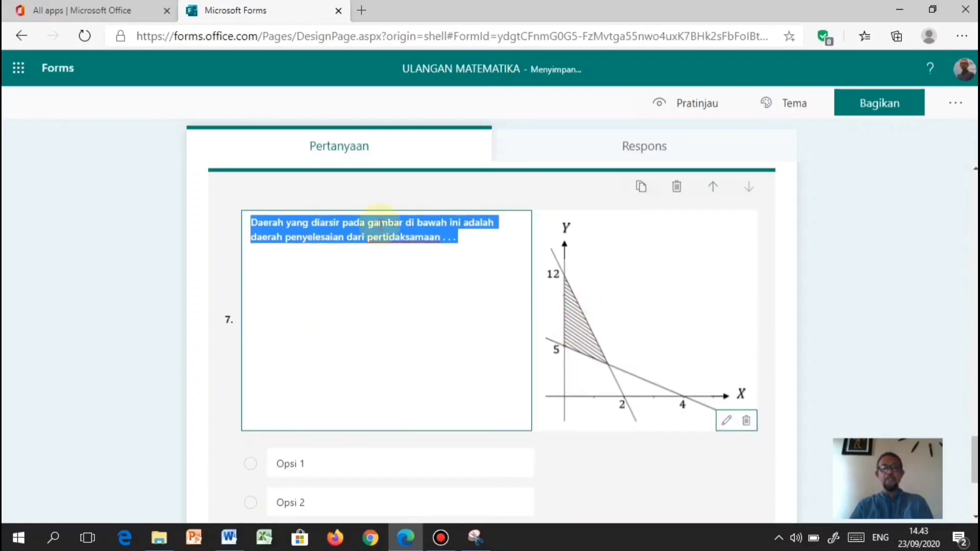
Delete the second answer option of question 7 and select the first option's placeholder text
{"action": "scroll", "coordinate": [689, 339], "scroll_direction": "down", "scroll_amount": 2}
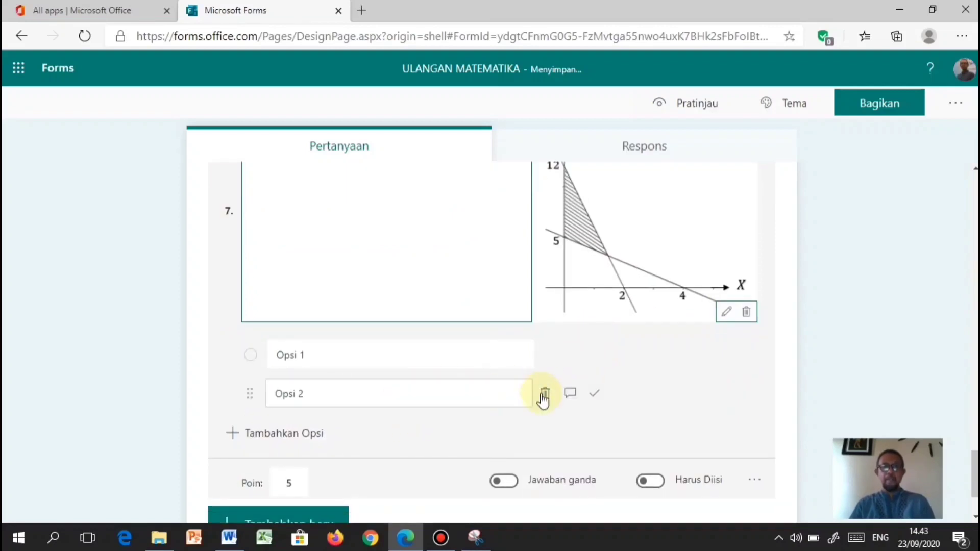
{"action": "left_click", "coordinate": [545, 396]}
{"action": "left_click", "coordinate": [343, 388]}
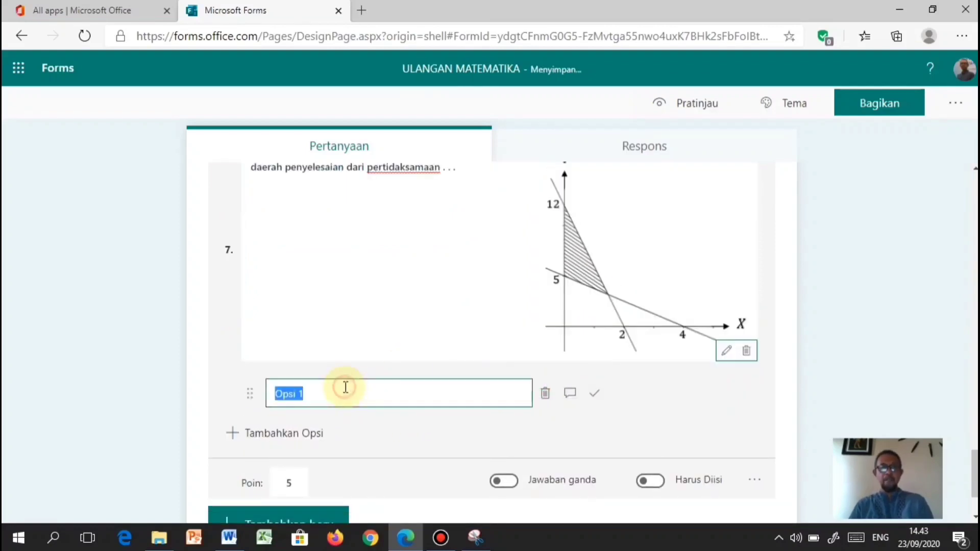
Remove the A–E lettering from question 4's five answers in Word, copy them, and paste them as question 7's options in Microsoft Forms
{"action": "left_click", "coordinate": [229, 537]}
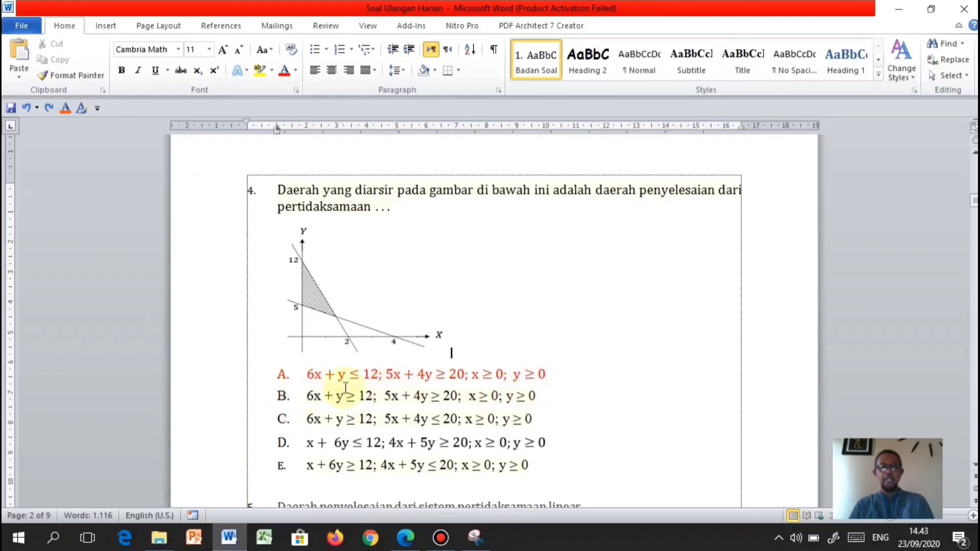
{"action": "left_click_drag", "start_coordinate": [311, 376], "coordinate": [454, 419]}
{"action": "left_click_drag", "start_coordinate": [510, 443], "coordinate": [527, 463]}
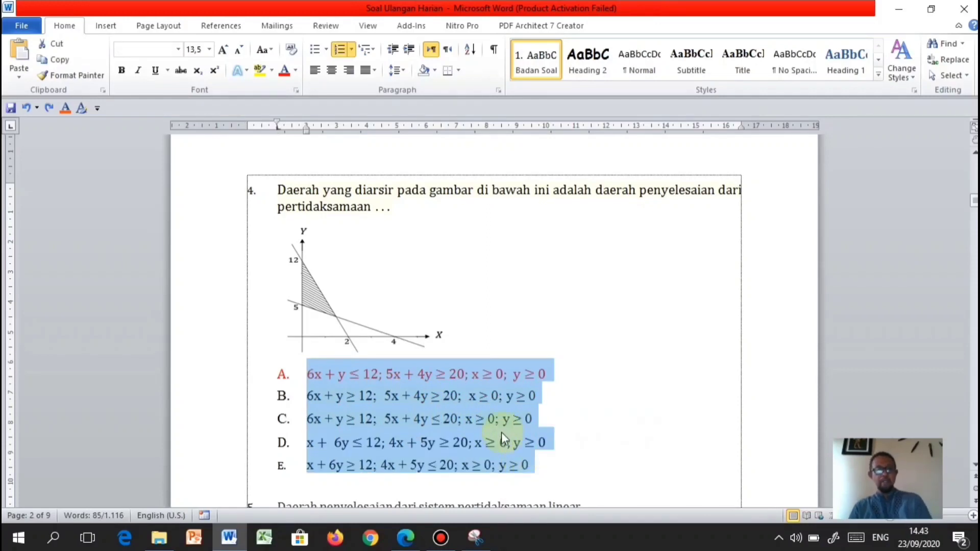
{"action": "left_click", "coordinate": [339, 50]}
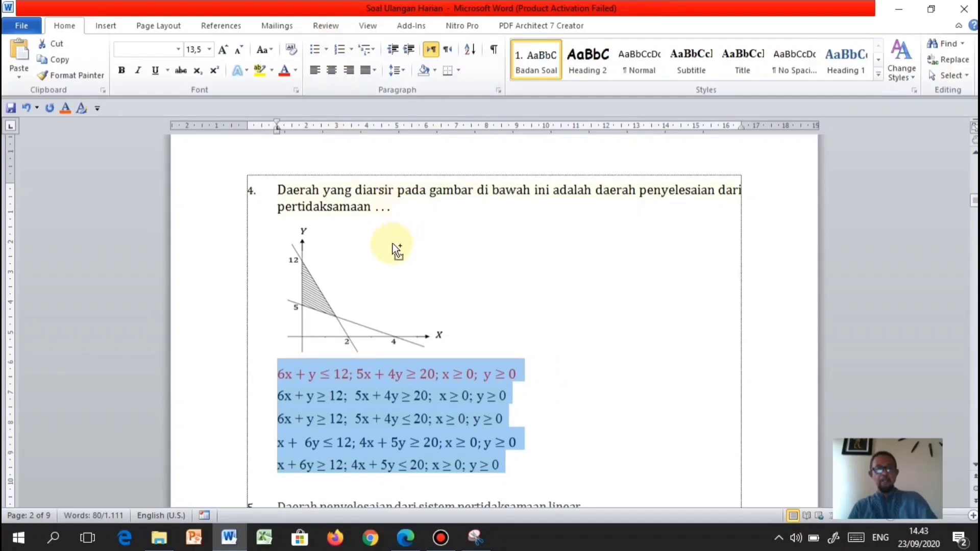
{"action": "left_click", "coordinate": [411, 540]}
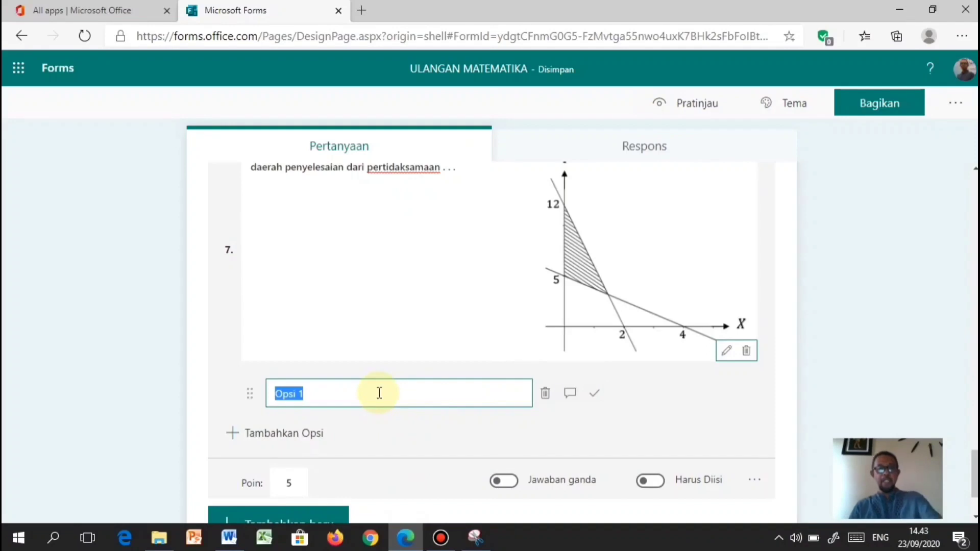
{"action": "type", "text": "6x + y ≤ 12; 5x + 4y ≥ 20; x ≥ 0; y ≥ 0 6x + y ≥ 12; 5x + 4y ≥ 20; x ≥ 0; y ≥ 0 6x + y ≥ 12; 5x + 4y ≤ 20; x ≥ 0; y ≥ 0 x + 6y ≤ 12; 4x + 5y ≥ 20; x ≥ 0; y ≥ 0"}
Undo the removal of the A–E lettering in the Word document and return to Microsoft Forms
{"action": "left_click", "coordinate": [225, 540]}
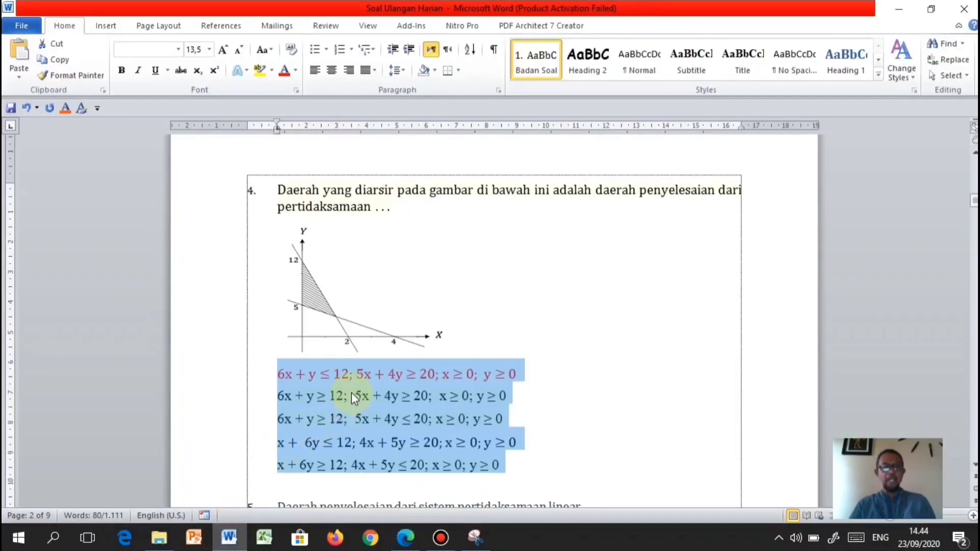
{"action": "key", "text": "ctrl+z"}
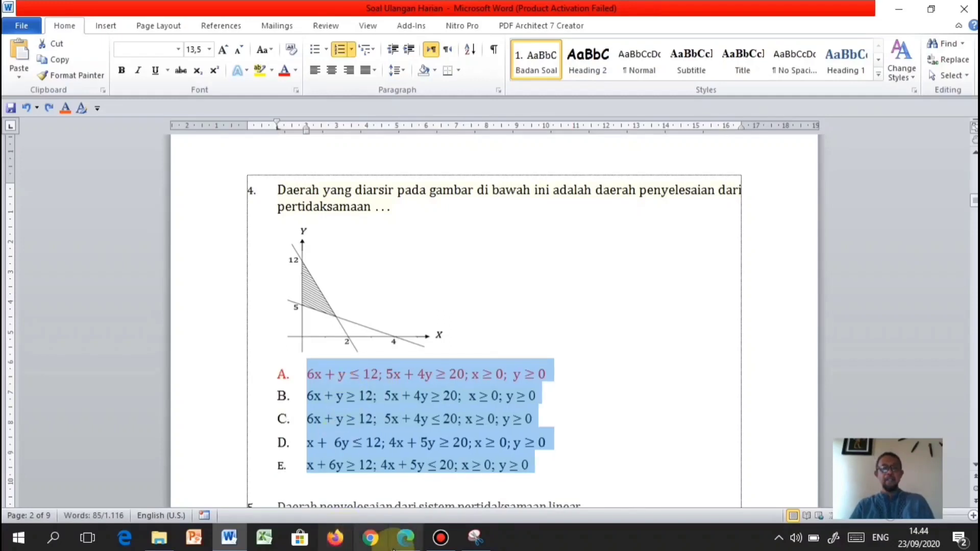
{"action": "left_click", "coordinate": [406, 539]}
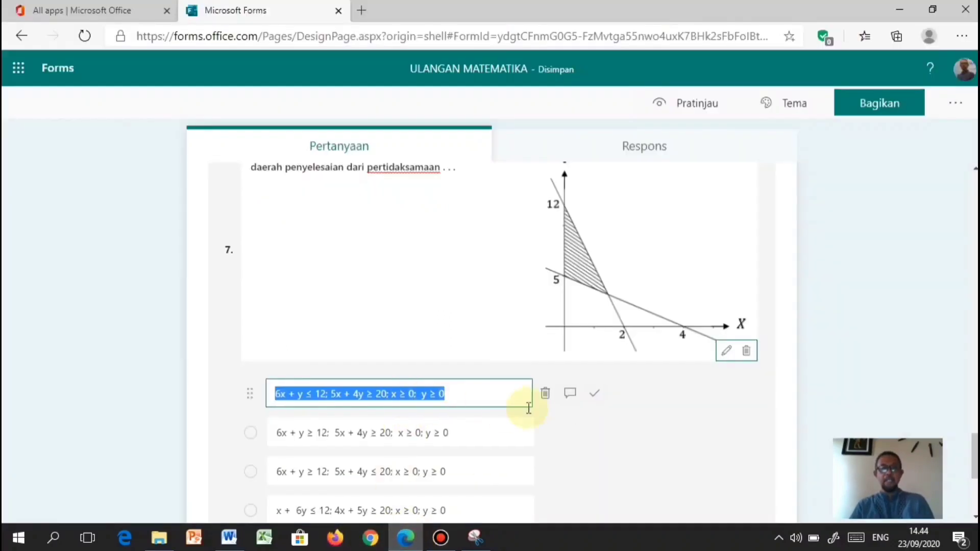
Mark the first option "6x + y ≤ 12; 5x + 4y ≥ 20; x ≥ 0; y ≥ 0" as question 7's correct answer and check the options
{"action": "left_click", "coordinate": [593, 398]}
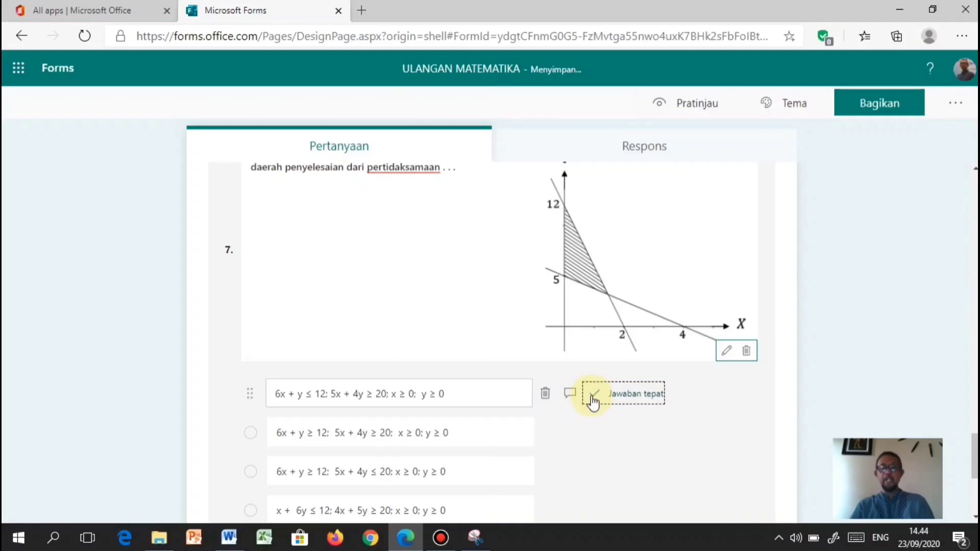
{"action": "scroll", "coordinate": [592, 401], "scroll_direction": "down", "scroll_amount": 3}
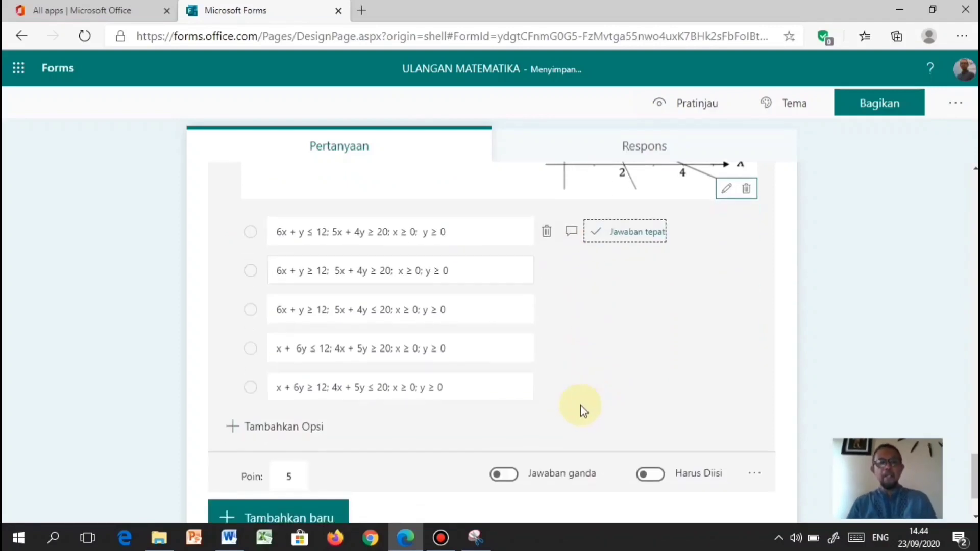
{"action": "scroll", "coordinate": [544, 401], "scroll_direction": "up", "scroll_amount": 3}
Add a new multiple-choice question as question 8 at the end of the form
{"action": "scroll", "coordinate": [542, 397], "scroll_direction": "down", "scroll_amount": 4}
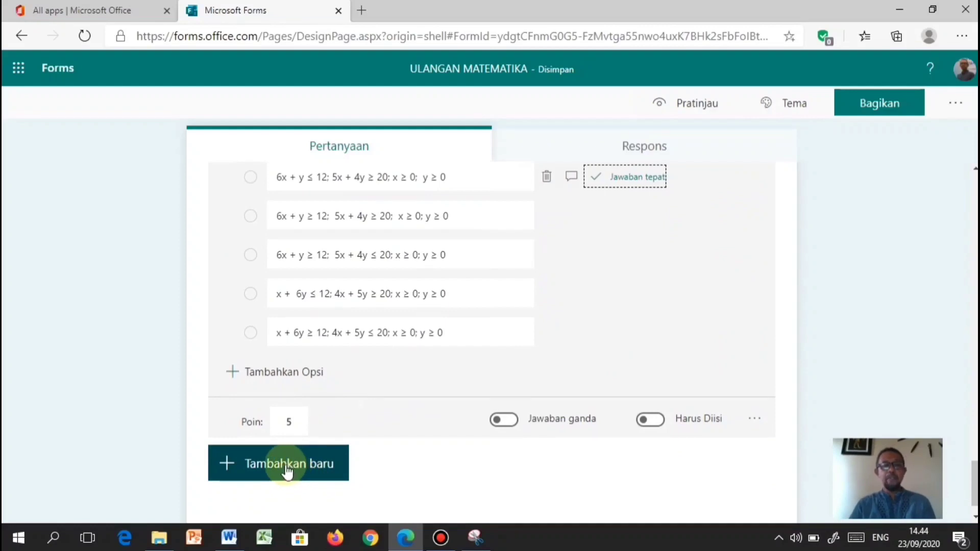
{"action": "left_click", "coordinate": [287, 471]}
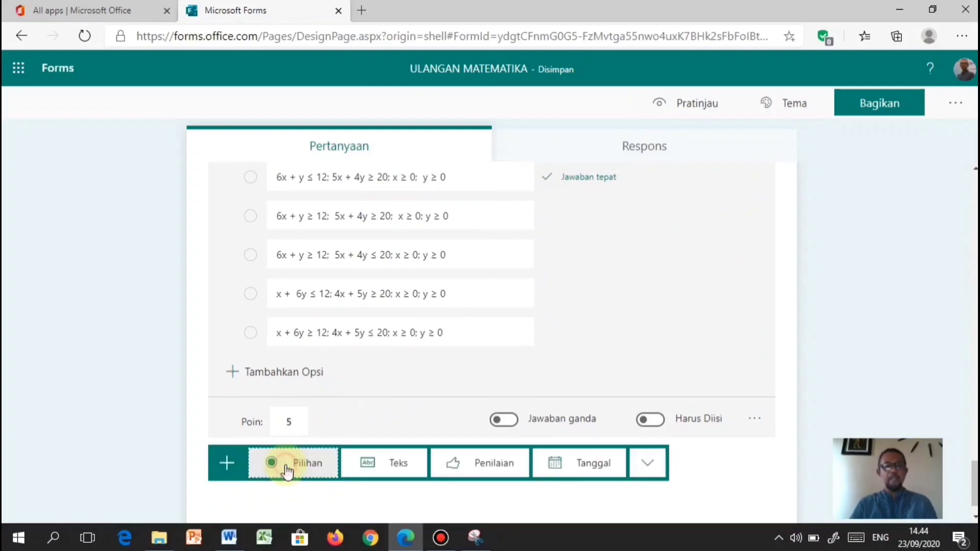
{"action": "left_click", "coordinate": [287, 471]}
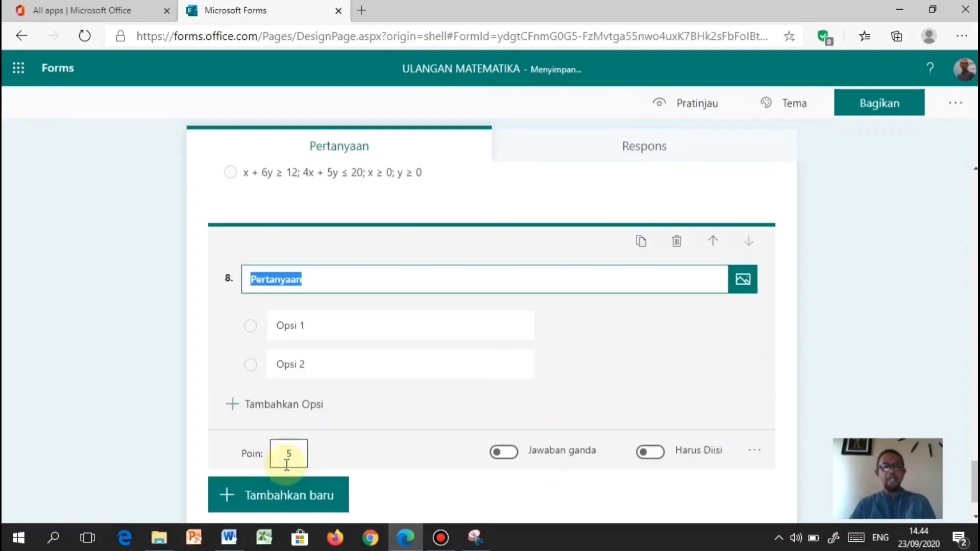
Copy question 5's text from the Word document, paste it as question 8's text in Microsoft Forms, and remove the trailing blank line
{"action": "left_click", "coordinate": [230, 538]}
{"action": "scroll", "coordinate": [340, 383], "scroll_direction": "down", "scroll_amount": 5}
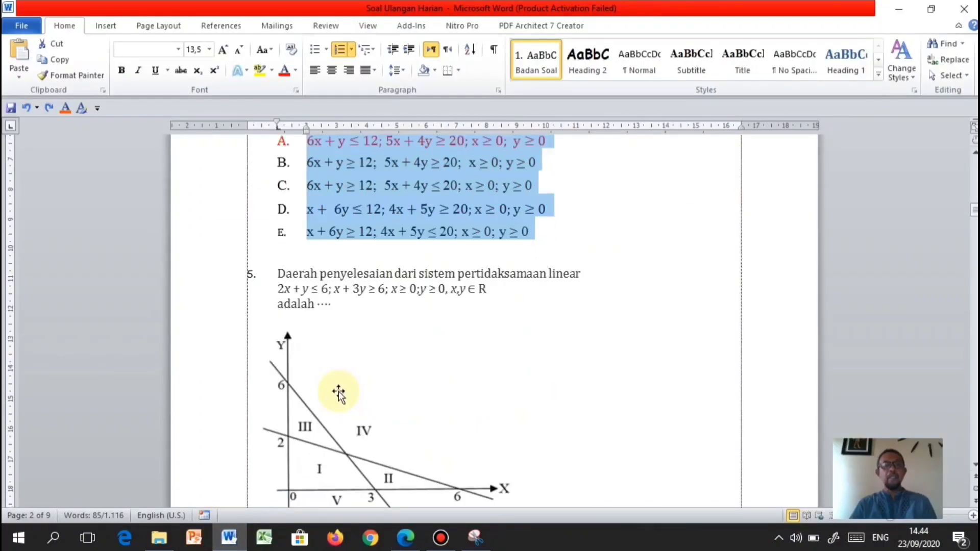
{"action": "scroll", "coordinate": [405, 335], "scroll_direction": "down", "scroll_amount": 1}
{"action": "left_click_drag", "start_coordinate": [279, 237], "coordinate": [349, 275]}
{"action": "key", "text": "ctrl+c"}
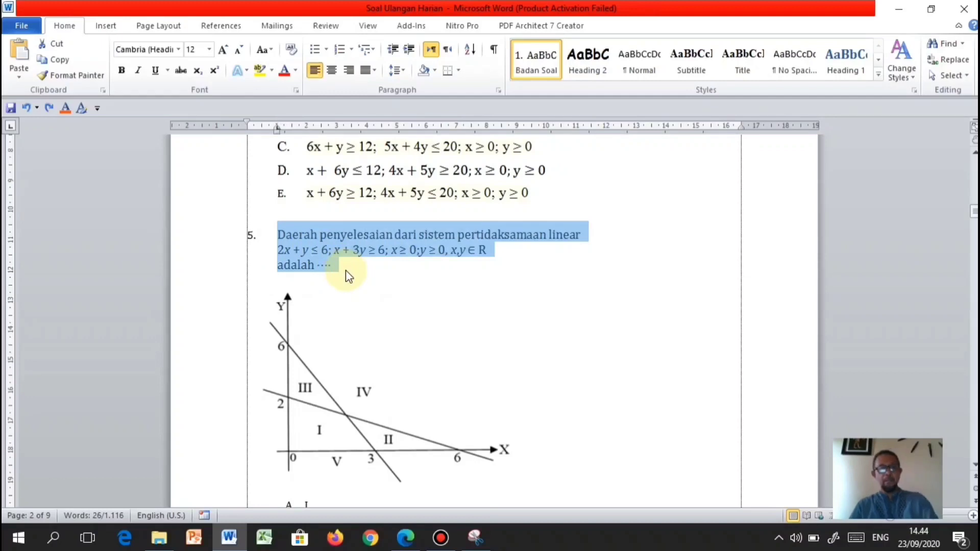
{"action": "left_click", "coordinate": [405, 538]}
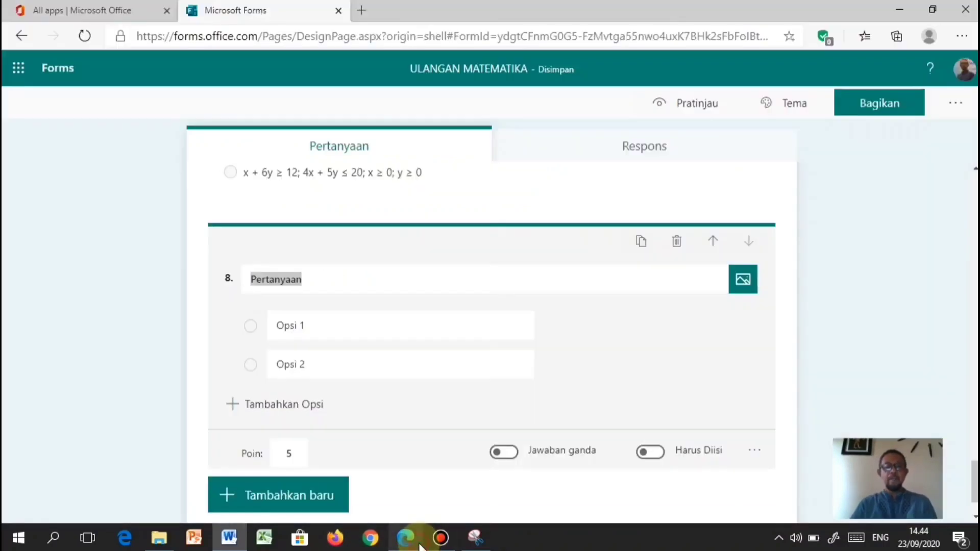
{"action": "key", "text": "ctrl+v"}
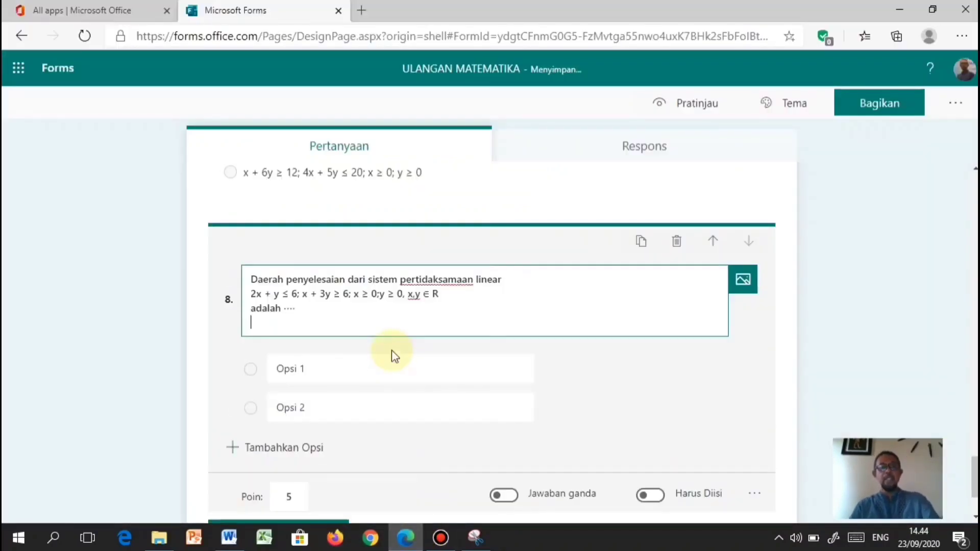
{"action": "key", "text": "BackSpace"}
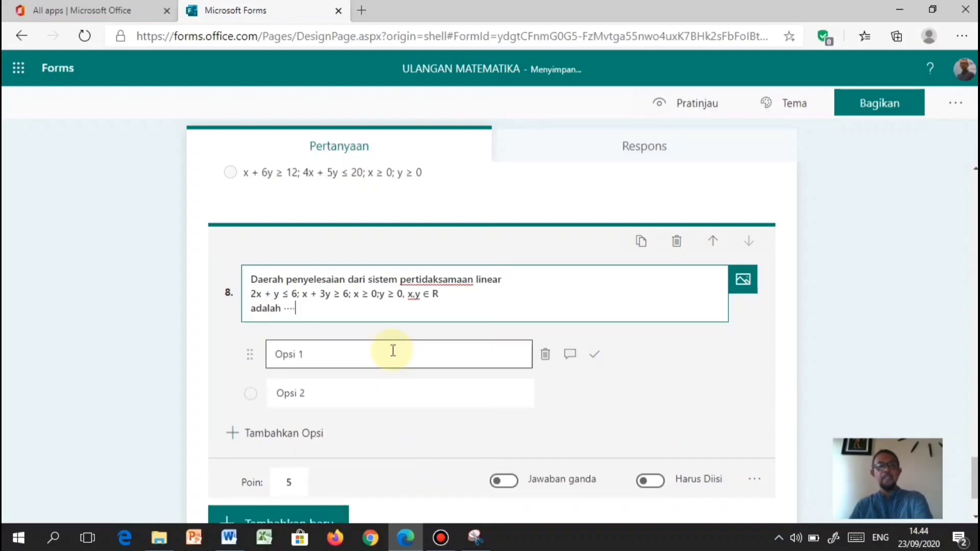
Switch to Word and capture question 5's whole graph as a new rectangular snip with Snipping Tool
{"action": "left_click", "coordinate": [228, 537]}
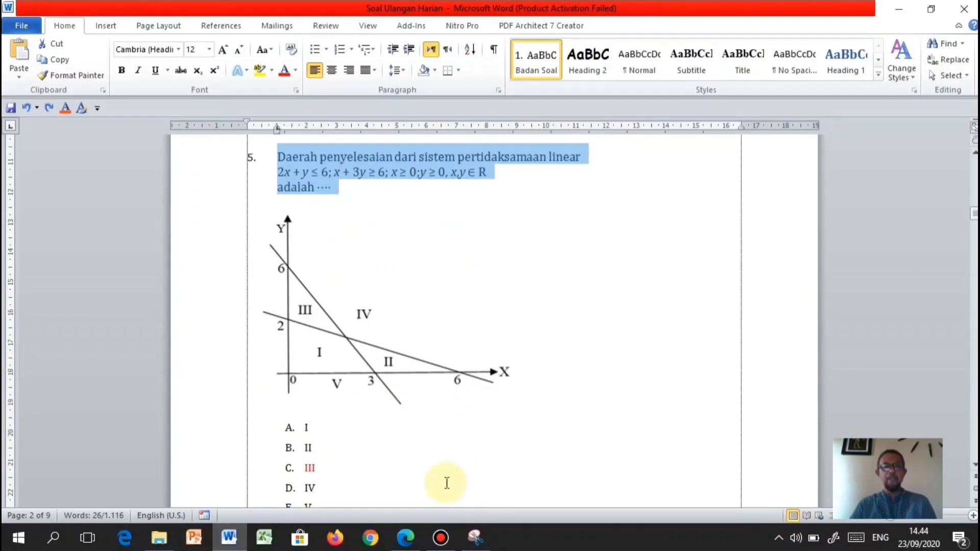
{"action": "left_click", "coordinate": [475, 541]}
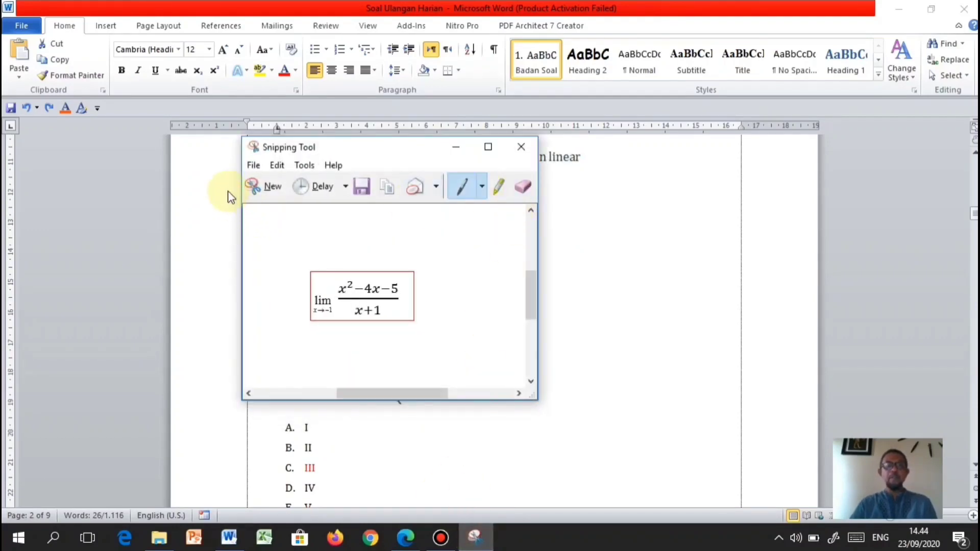
{"action": "left_click", "coordinate": [262, 186]}
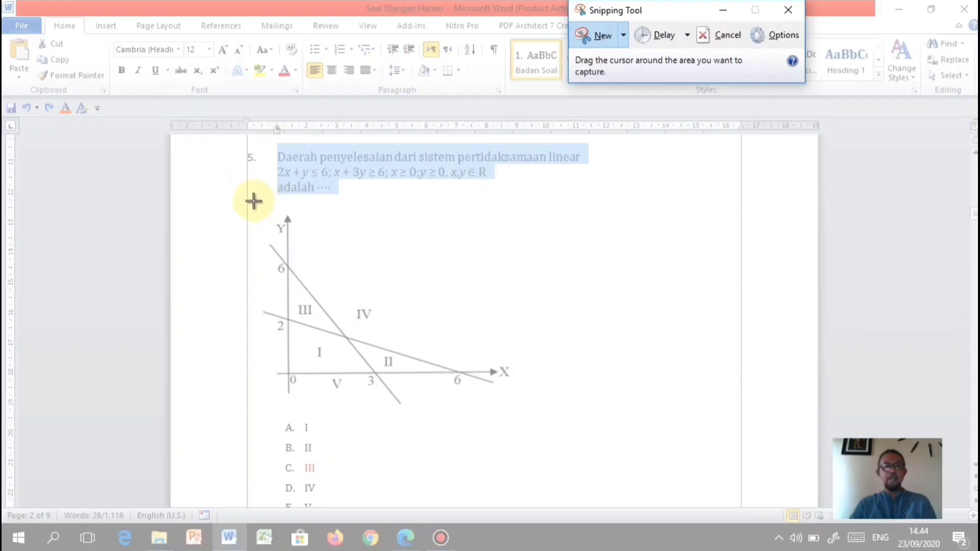
{"action": "left_click_drag", "start_coordinate": [255, 201], "coordinate": [529, 411]}
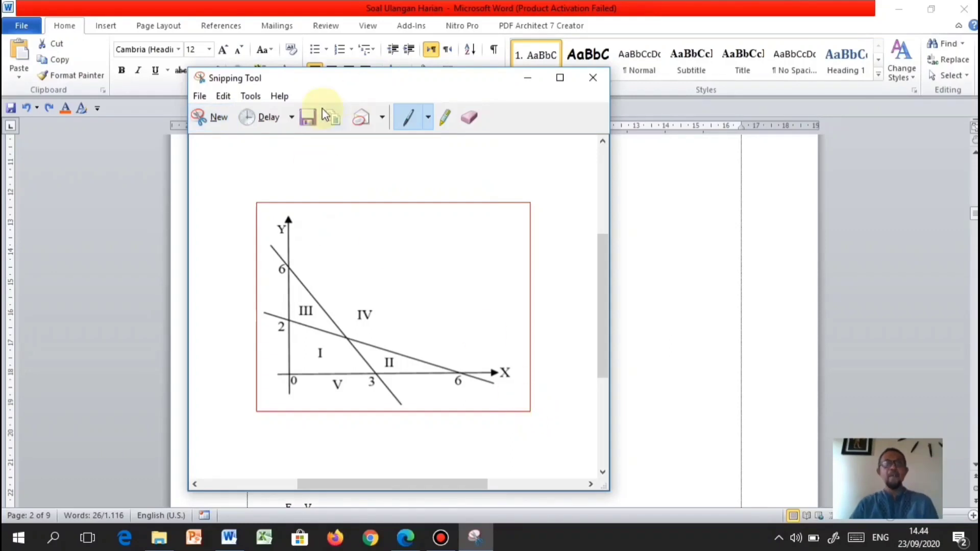
Save the graph snip as a JPEG file named 5 in the Gambar soal folder, checking the question number in Word
{"action": "left_click", "coordinate": [306, 120]}
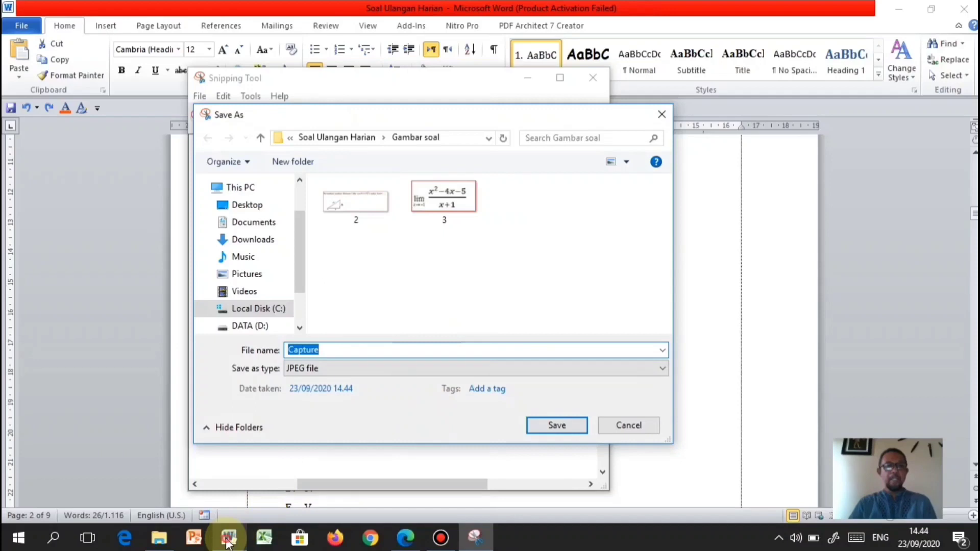
{"action": "left_click", "coordinate": [228, 538]}
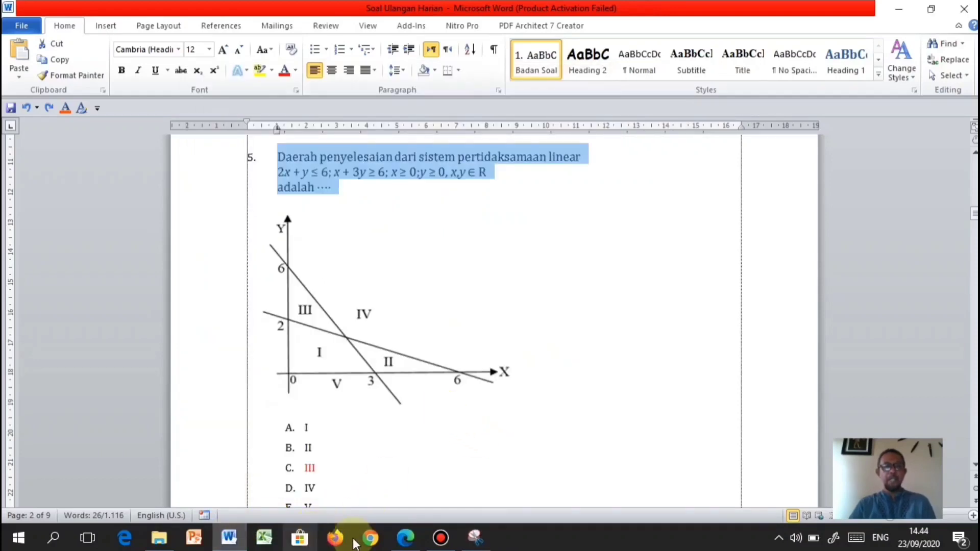
{"action": "left_click", "coordinate": [475, 537]}
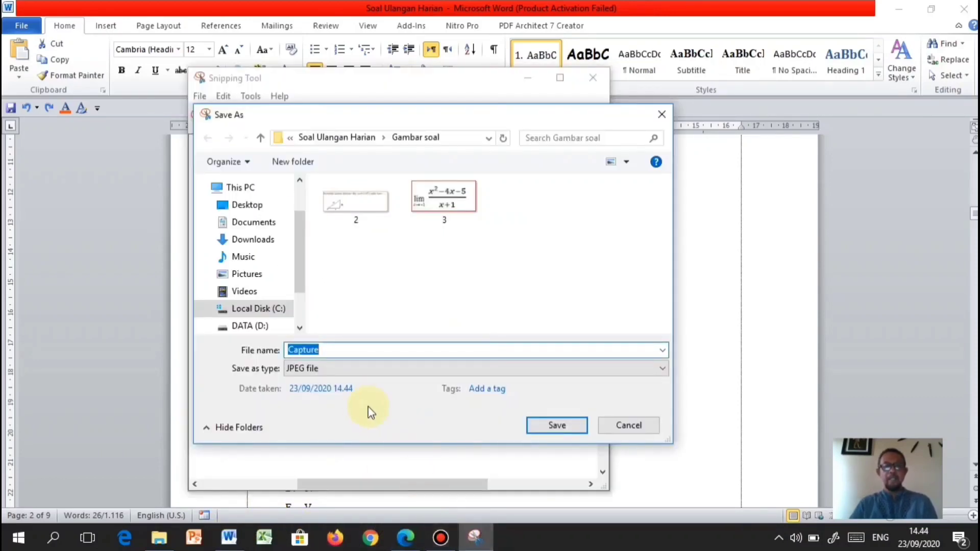
{"action": "type", "text": "5"}
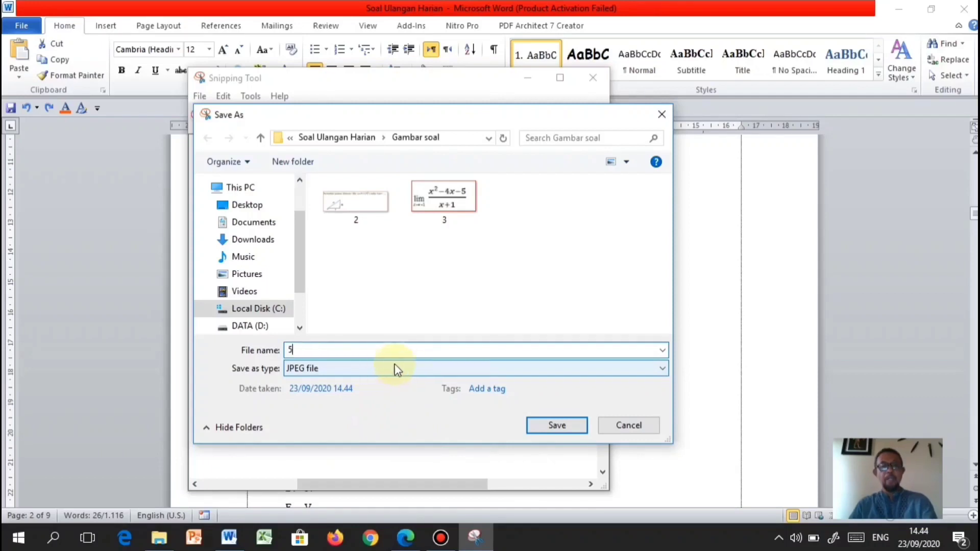
{"action": "left_click", "coordinate": [554, 427]}
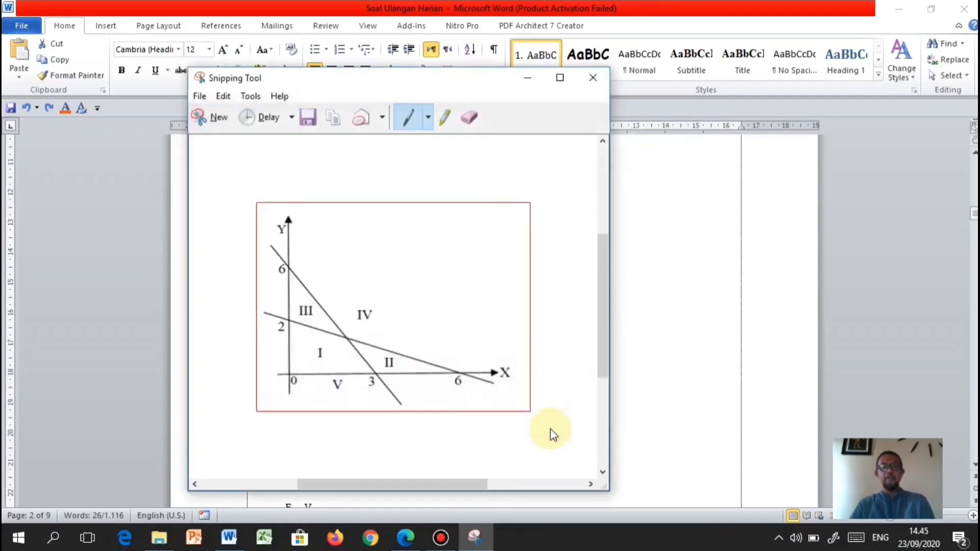
{"action": "left_click", "coordinate": [524, 82]}
Return to Microsoft Forms, upload image 5 from the computer to question 8, and delete the question's second option
{"action": "key", "text": "alt+Tab"}
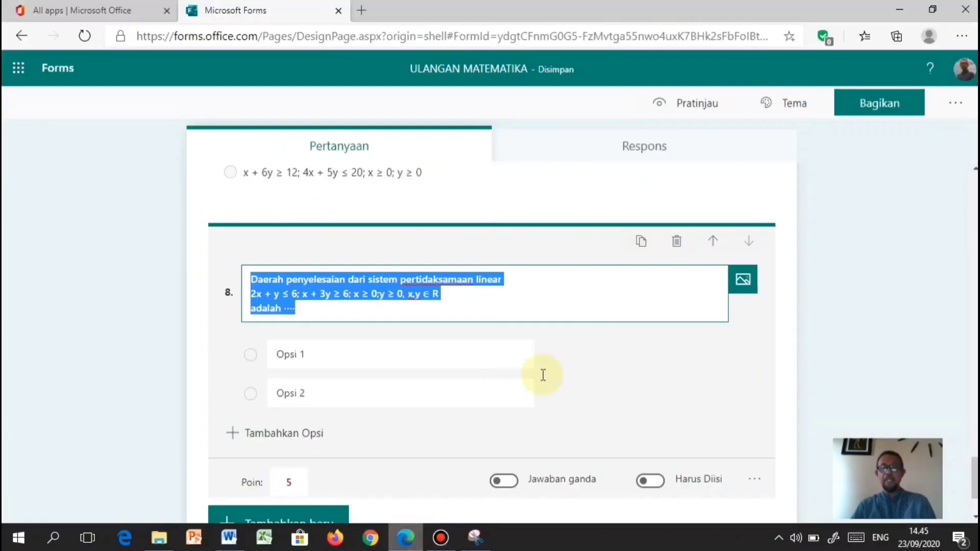
{"action": "left_click", "coordinate": [748, 286]}
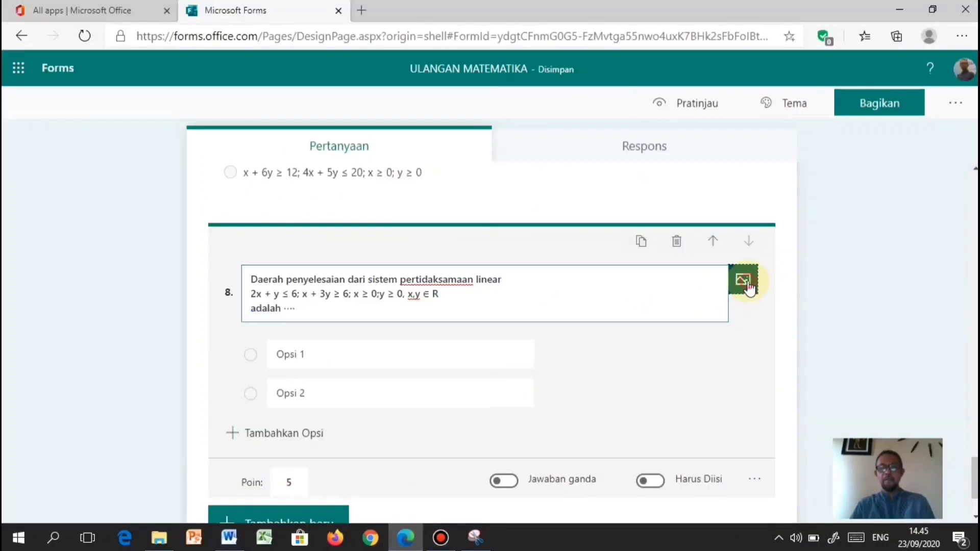
{"action": "left_click", "coordinate": [778, 198]}
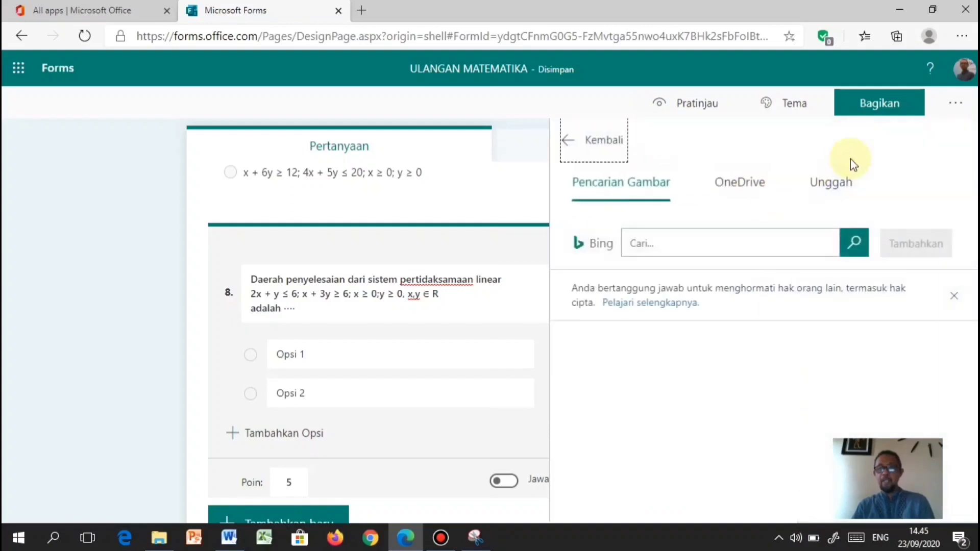
{"action": "left_click", "coordinate": [838, 187]}
{"action": "left_click", "coordinate": [469, 126]}
{"action": "left_click", "coordinate": [531, 323]}
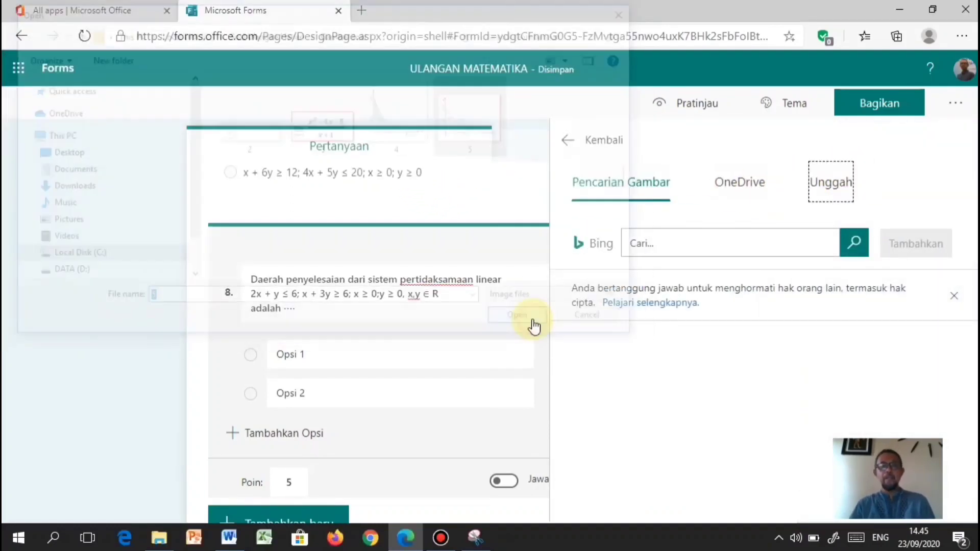
{"action": "scroll", "coordinate": [438, 394], "scroll_direction": "down", "scroll_amount": 4}
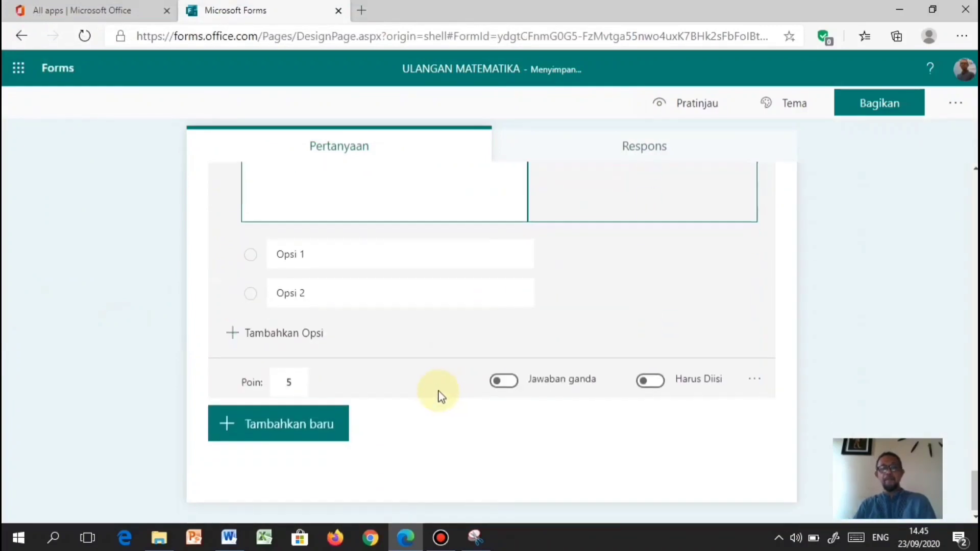
{"action": "scroll", "coordinate": [460, 348], "scroll_direction": "up", "scroll_amount": 2}
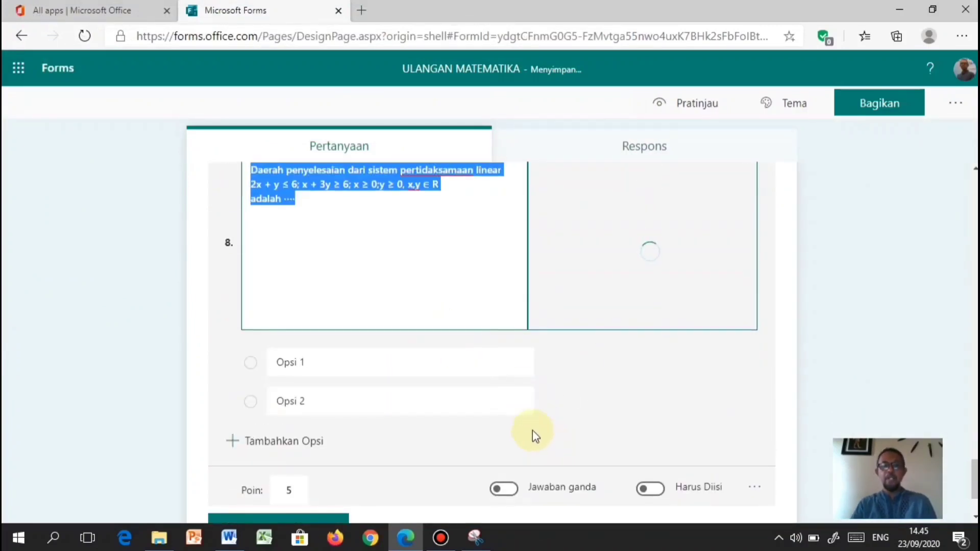
{"action": "left_click", "coordinate": [546, 403]}
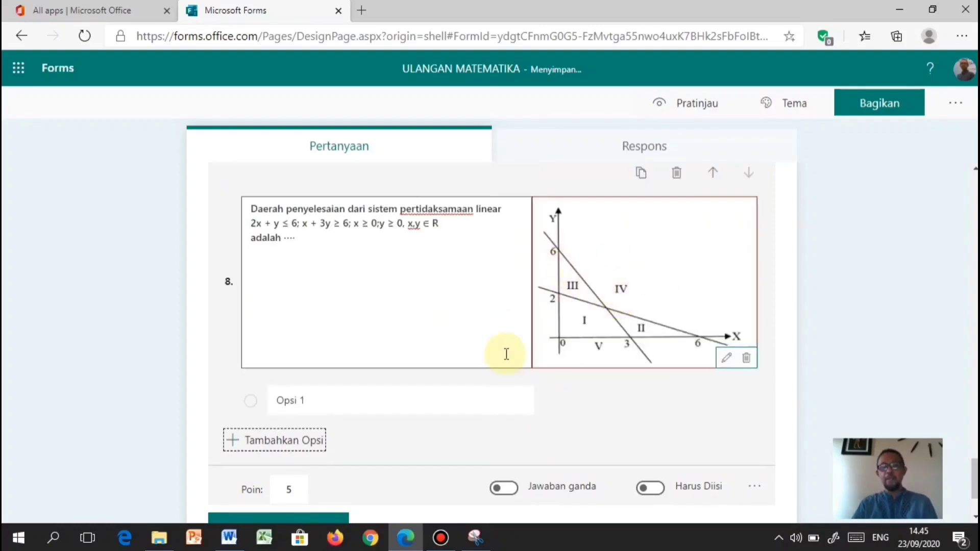
Switch to Word, copy question 5's five answers I to V without their A–E lettering, and restore the lettering
{"action": "left_click", "coordinate": [231, 541]}
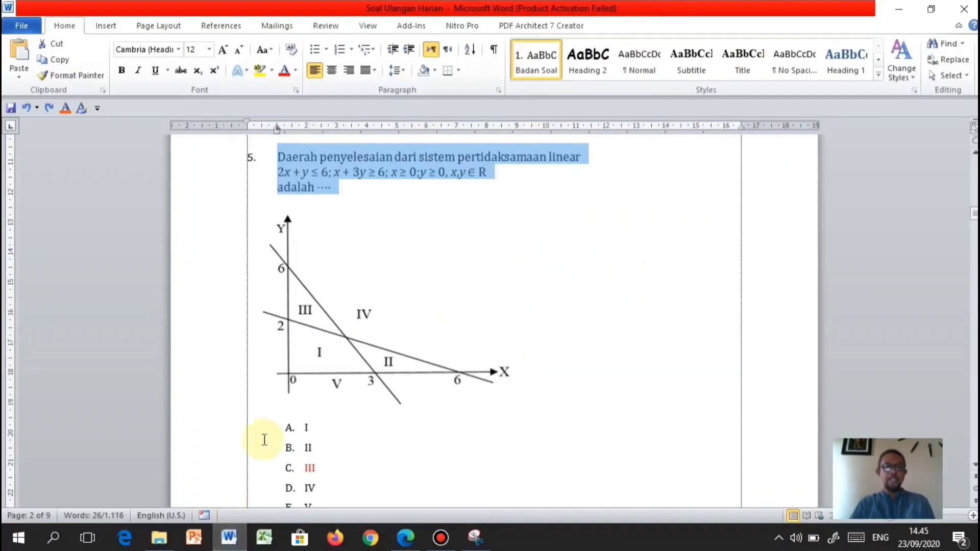
{"action": "scroll", "coordinate": [262, 437], "scroll_direction": "down", "scroll_amount": 3}
{"action": "left_click_drag", "start_coordinate": [304, 349], "coordinate": [318, 430]}
{"action": "key", "text": "ctrl+c"}
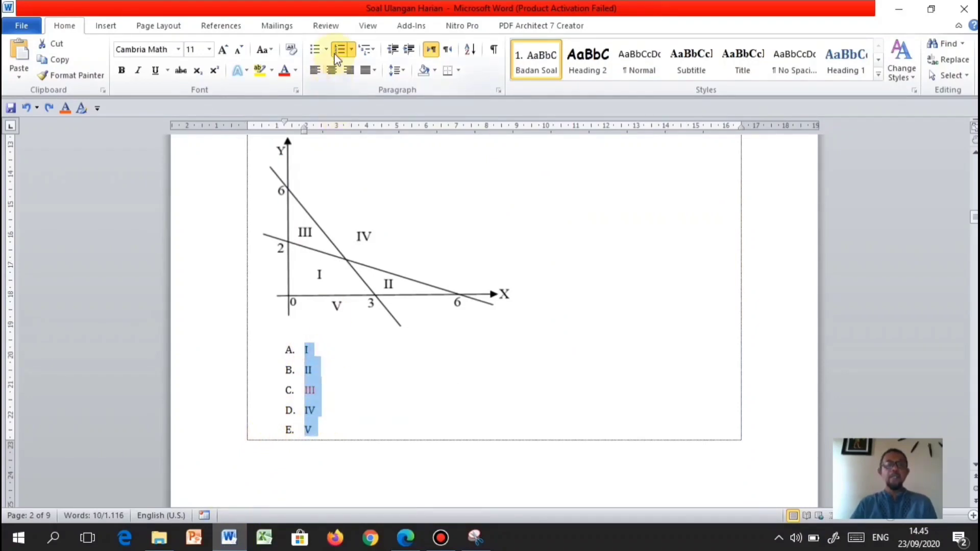
{"action": "left_click", "coordinate": [339, 50]}
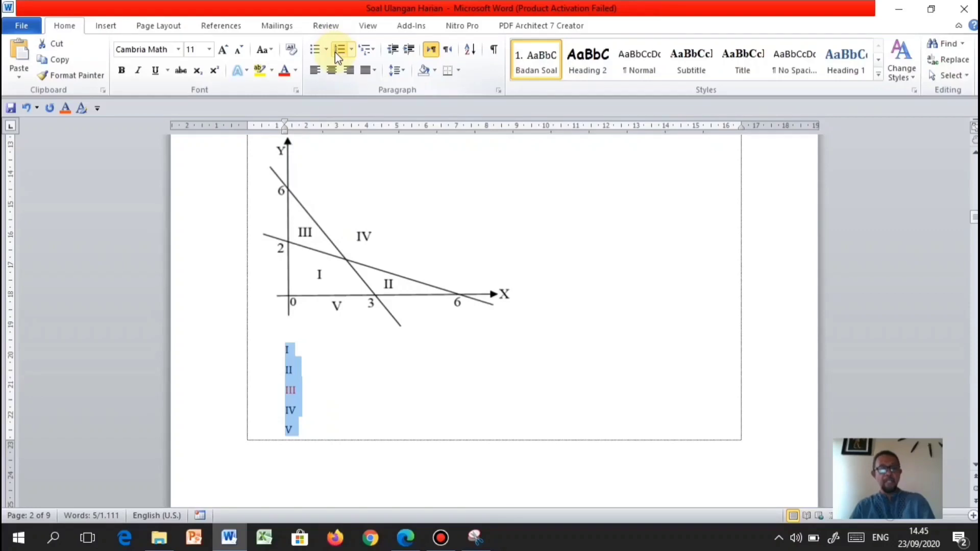
{"action": "key", "text": "ctrl+z"}
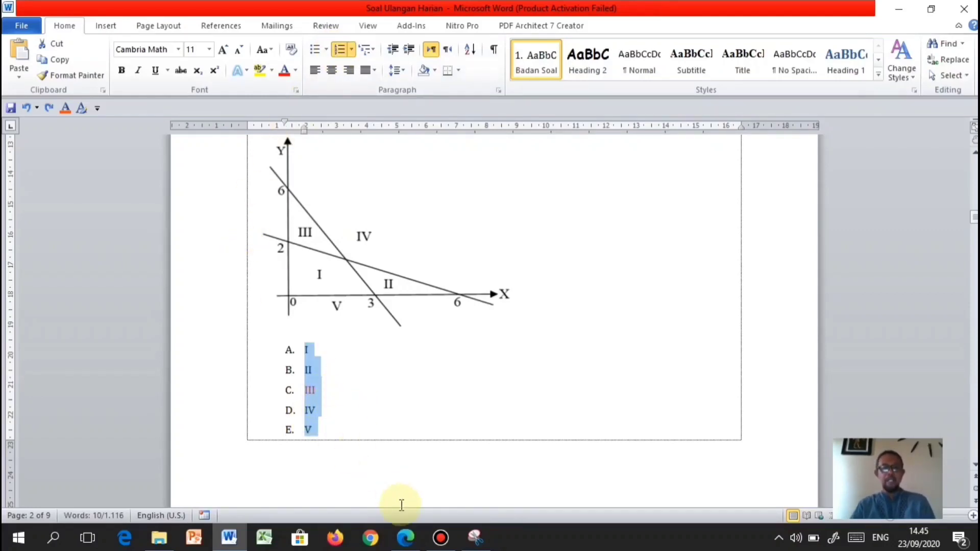
Return to Microsoft Forms and paste the answers I, II, III, IV and V as question 8's options, replacing the first option
{"action": "left_click", "coordinate": [406, 538]}
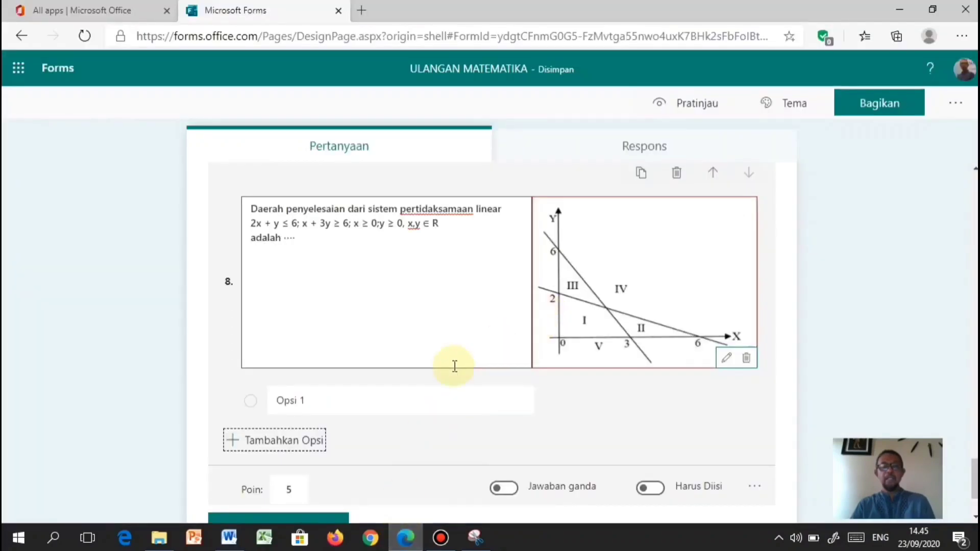
{"action": "left_click", "coordinate": [356, 403]}
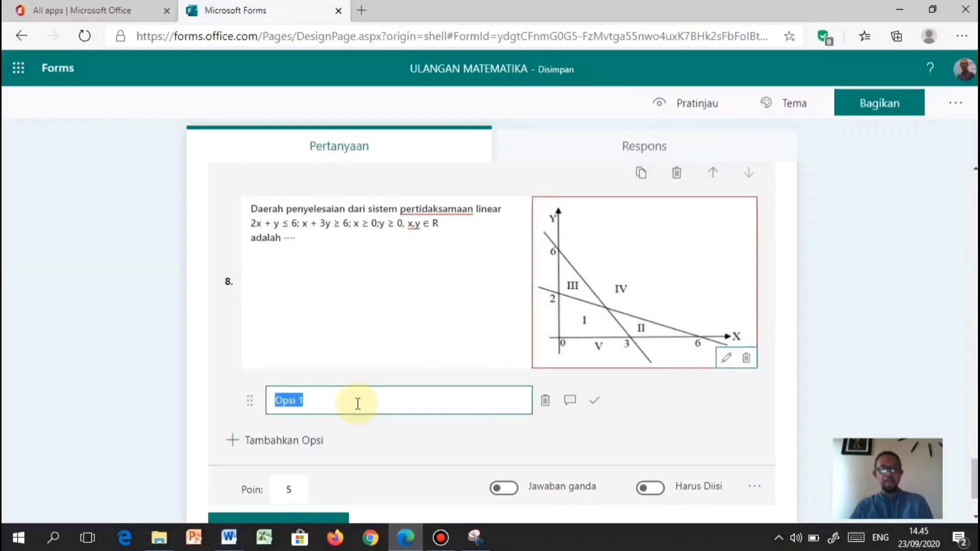
{"action": "key", "text": "ctrl+v"}
{"action": "scroll", "coordinate": [372, 422], "scroll_direction": "down", "scroll_amount": 2}
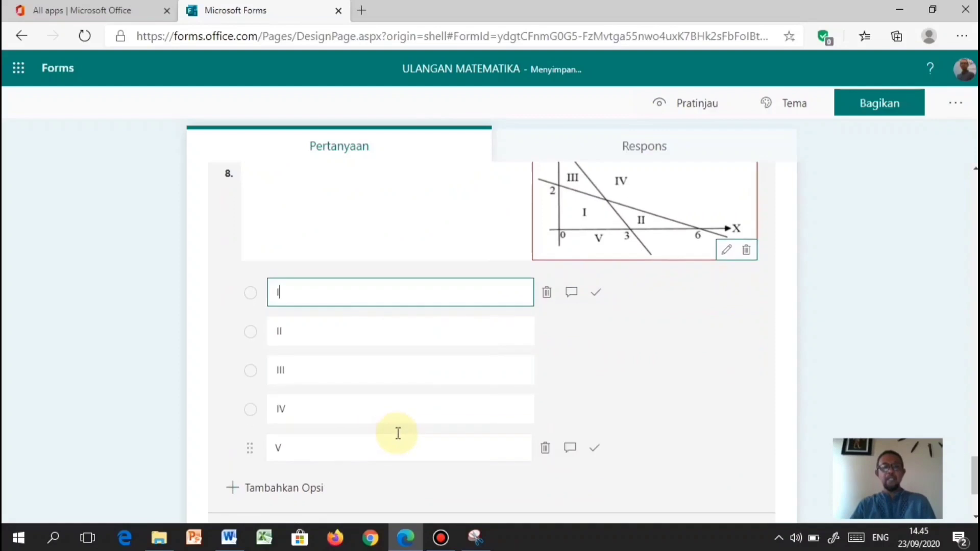
Mark option III as question 8's correct answer
{"action": "left_click", "coordinate": [597, 372]}
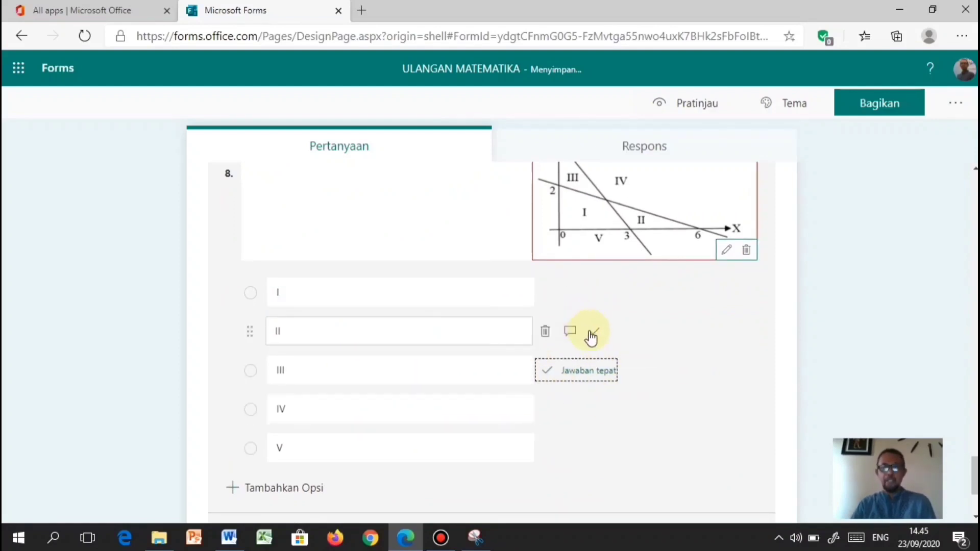
{"action": "left_click", "coordinate": [592, 333]}
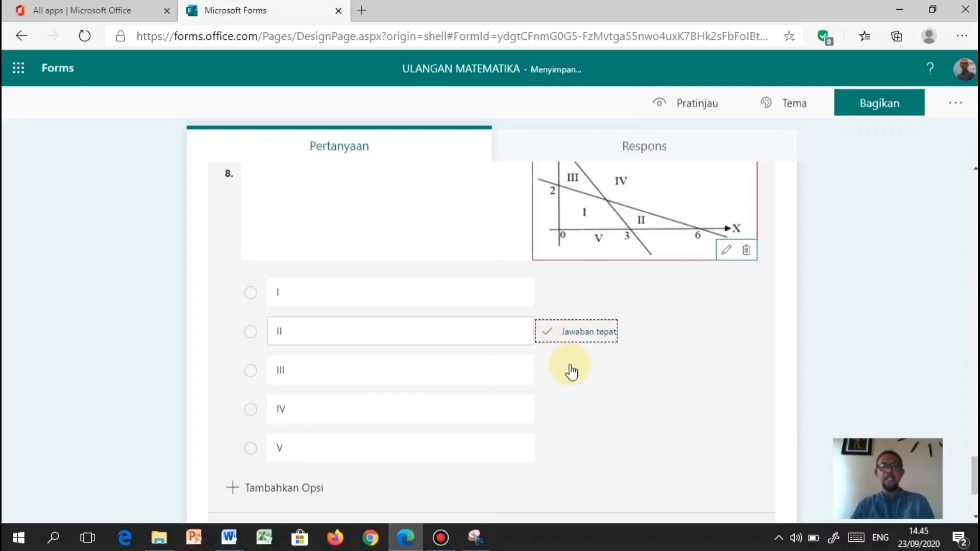
{"action": "left_click", "coordinate": [592, 371]}
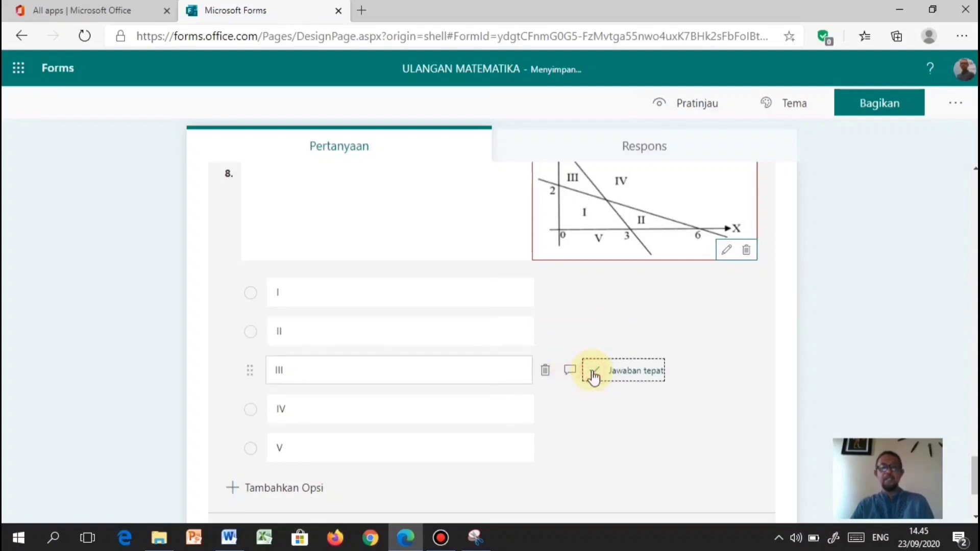
Check question 8's options and add a new multiple-choice question as question 9 at the end of the form
{"action": "scroll", "coordinate": [460, 398], "scroll_direction": "down", "scroll_amount": 2}
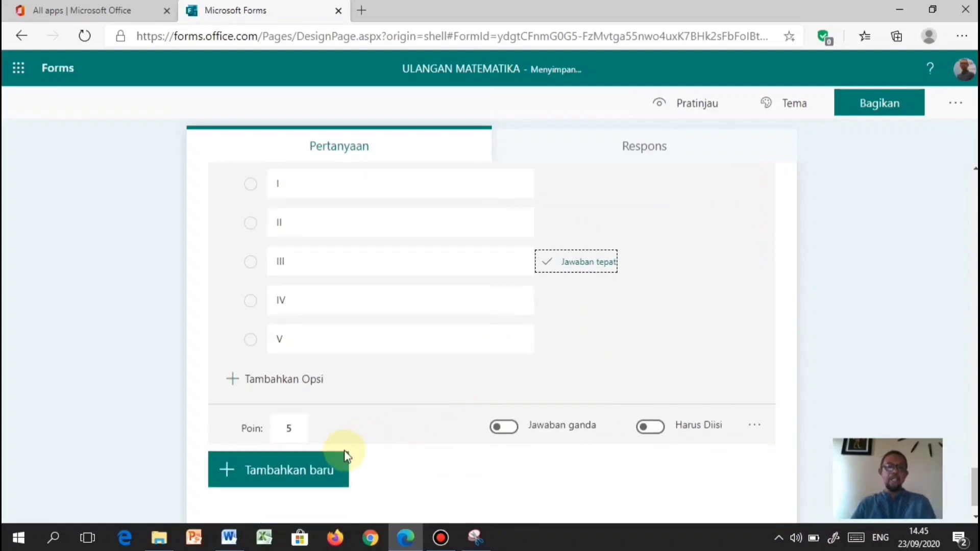
{"action": "scroll", "coordinate": [318, 459], "scroll_direction": "up", "scroll_amount": 3}
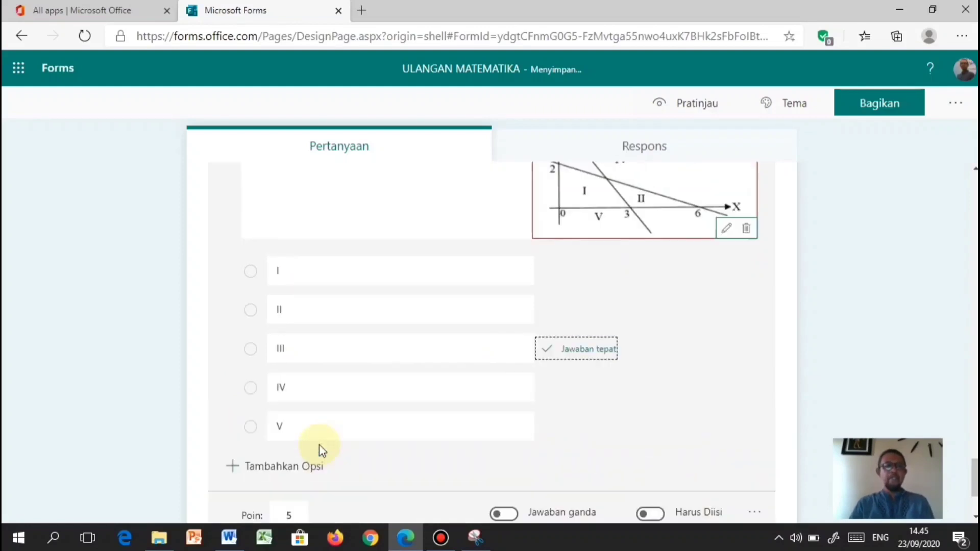
{"action": "scroll", "coordinate": [317, 445], "scroll_direction": "down", "scroll_amount": 3}
{"action": "left_click", "coordinate": [306, 470]}
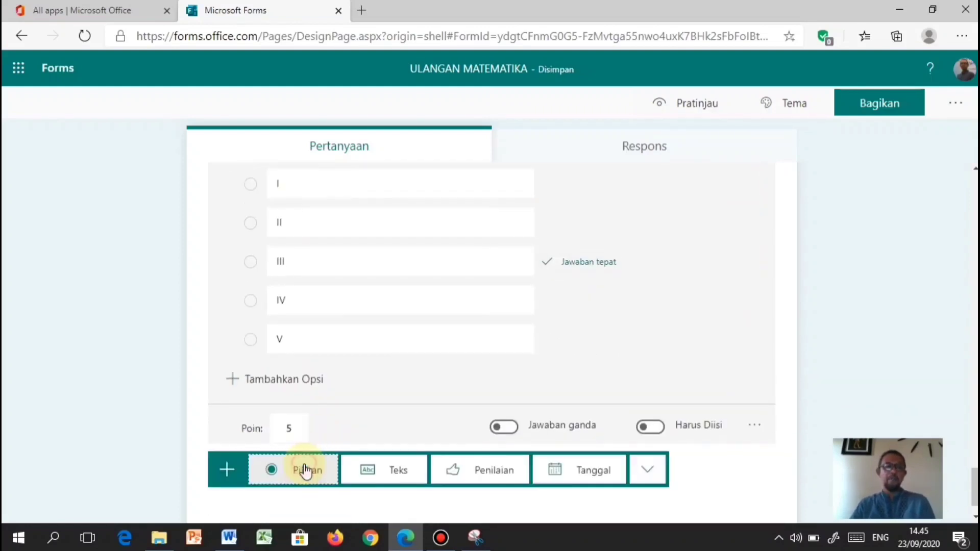
{"action": "left_click", "coordinate": [306, 471]}
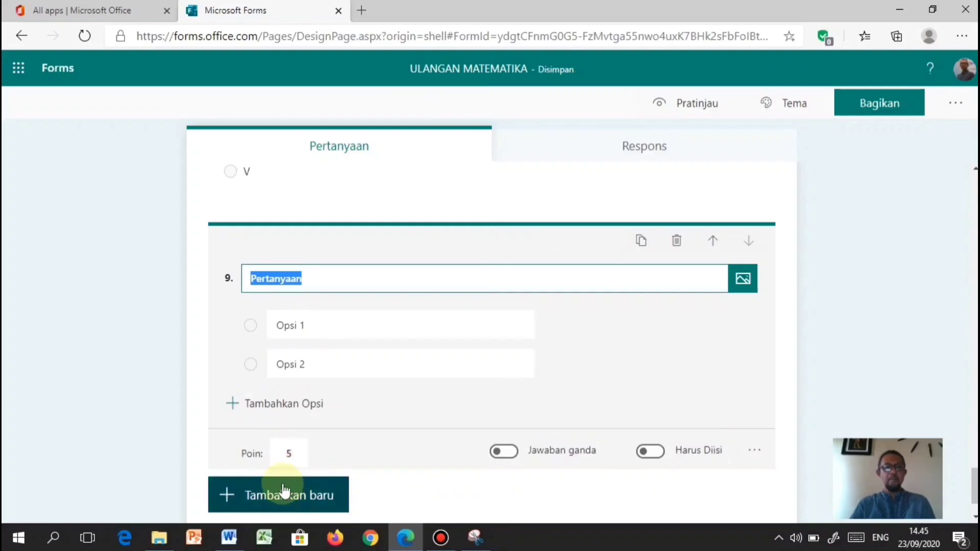
Switch to Word and copy question 6's German reading passage, from "Mein Name ist" through "nennen"
{"action": "left_click", "coordinate": [229, 538]}
{"action": "scroll", "coordinate": [320, 395], "scroll_direction": "down", "scroll_amount": 10}
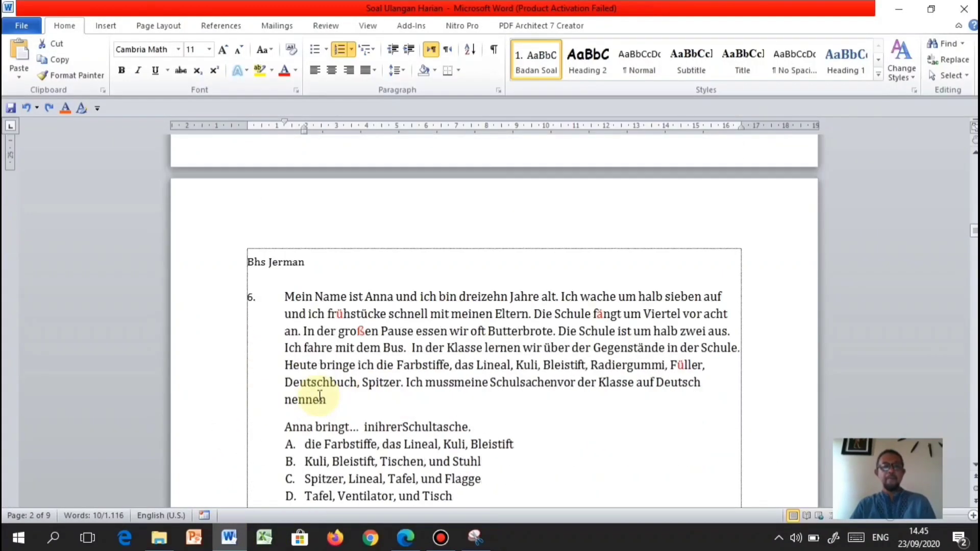
{"action": "left_click_drag", "start_coordinate": [284, 290], "coordinate": [363, 401]}
{"action": "key", "text": "ctrl+c"}
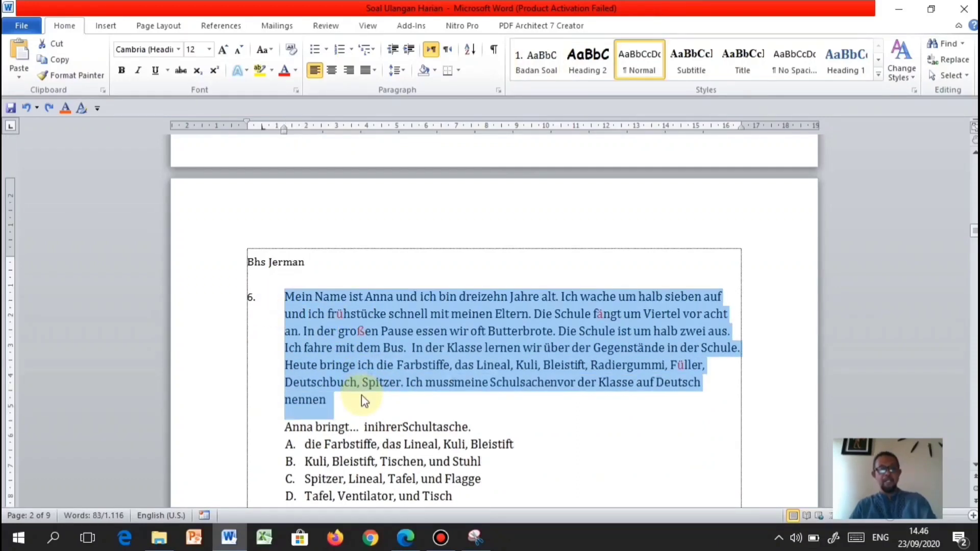
Return to Microsoft Forms, paste the German passage as question 9's text and delete the second option
{"action": "left_click", "coordinate": [406, 538]}
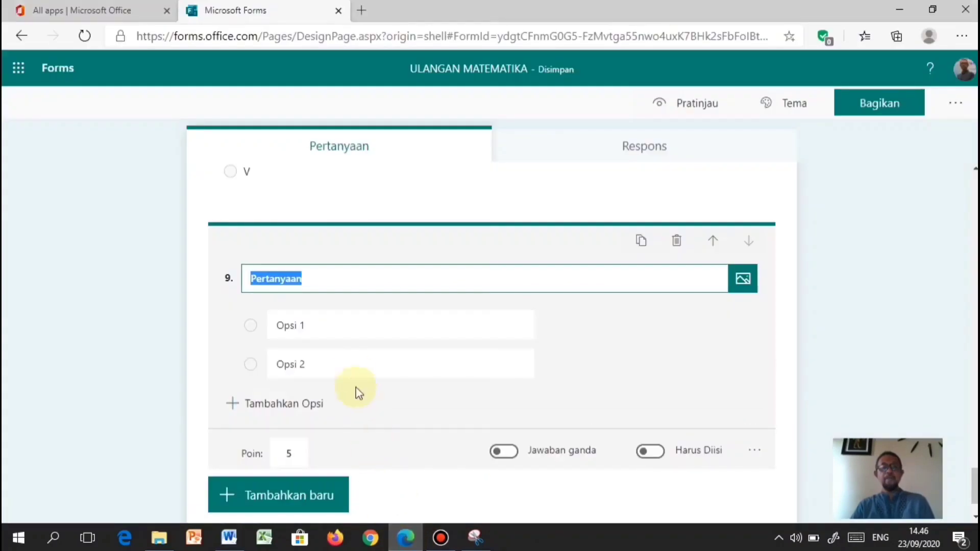
{"action": "key", "text": "ctrl+v"}
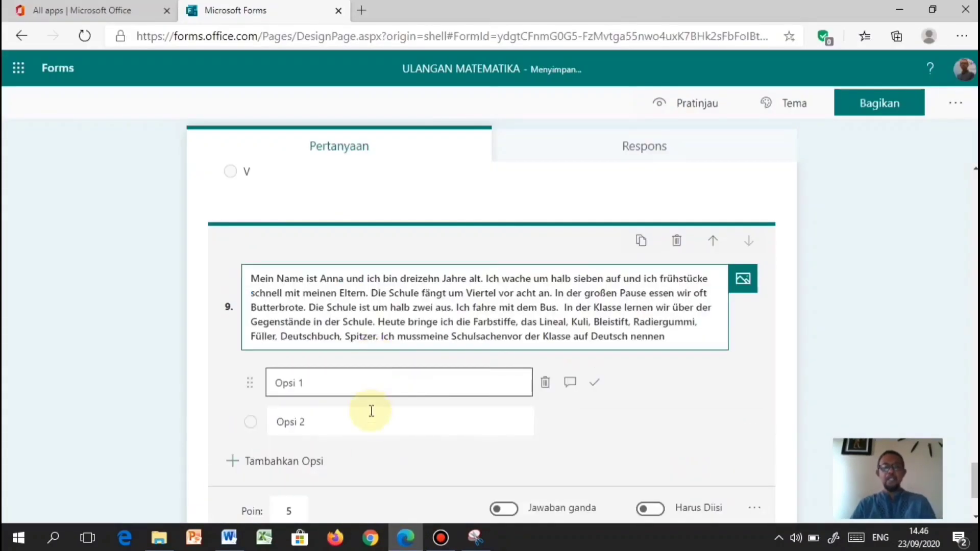
{"action": "left_click", "coordinate": [545, 423]}
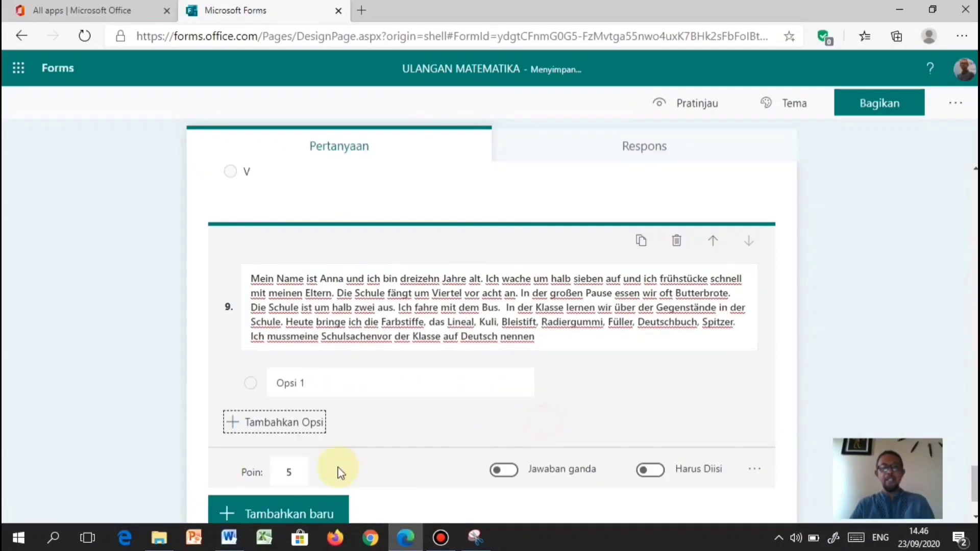
Switch to Word and copy the completion sentence ending in "inihrerSchultasche." below question 6's passage
{"action": "left_click", "coordinate": [239, 540]}
{"action": "right_click", "coordinate": [240, 539]}
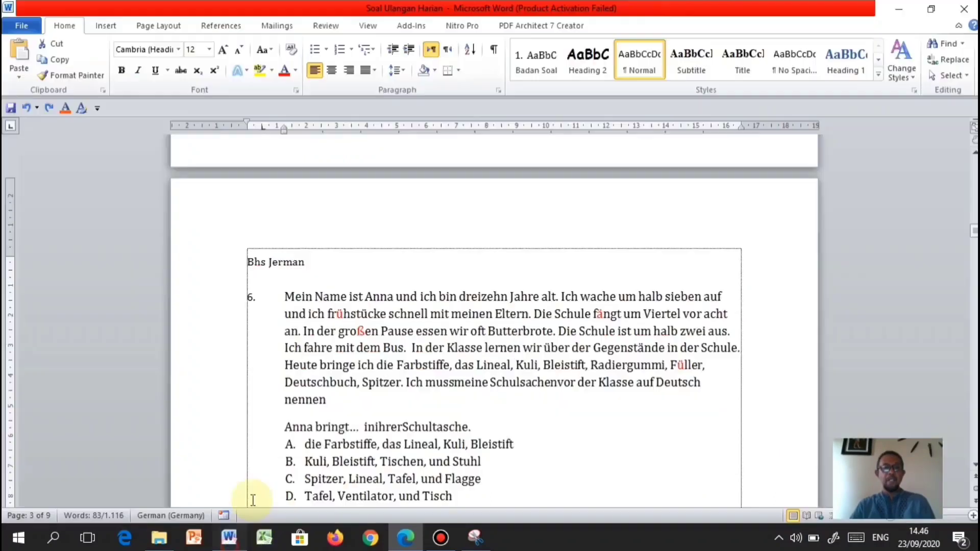
{"action": "scroll", "coordinate": [276, 449], "scroll_direction": "down", "scroll_amount": 2}
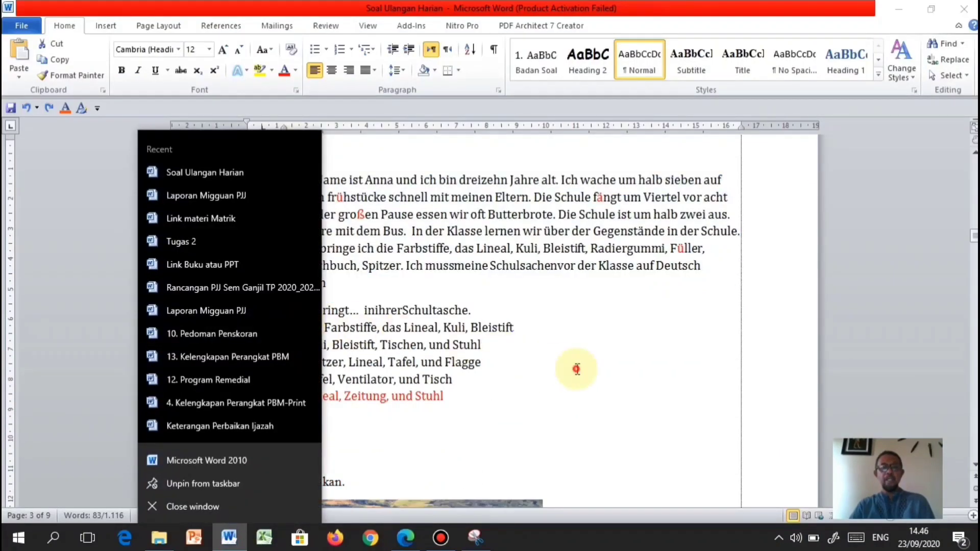
{"action": "left_click", "coordinate": [577, 368]}
{"action": "left_click_drag", "start_coordinate": [286, 311], "coordinate": [424, 317]}
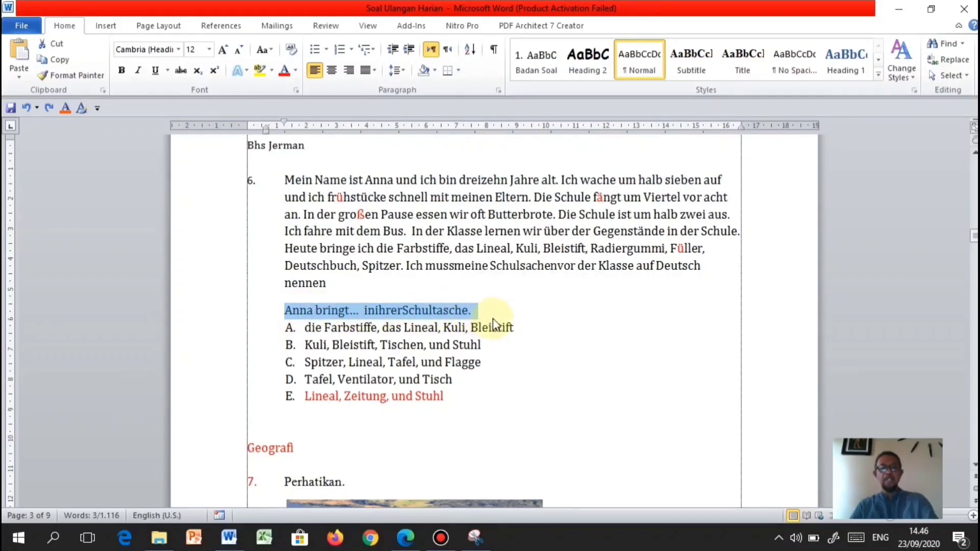
Return to Microsoft Forms and add the copied completion sentence to question 9, separated from the passage by a blank line
{"action": "left_click", "coordinate": [406, 539]}
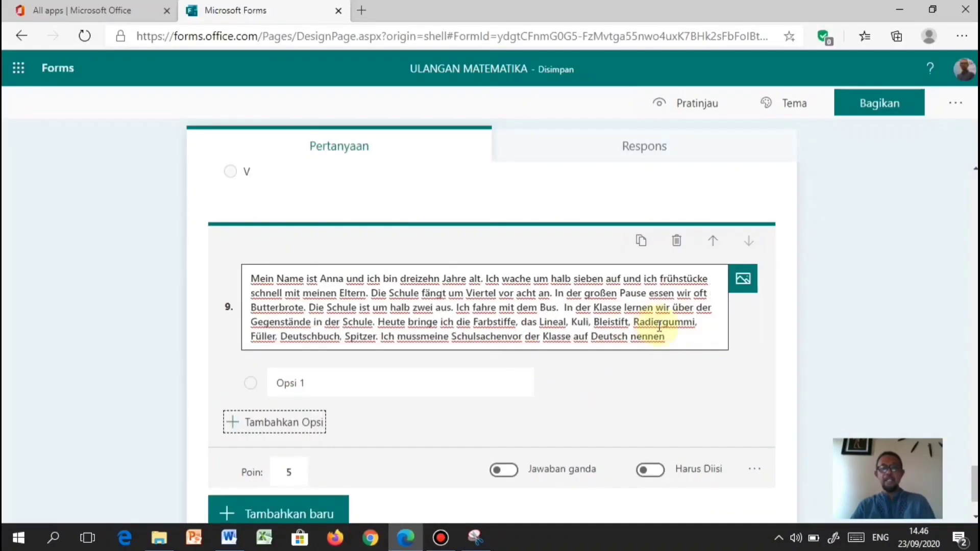
{"action": "left_click", "coordinate": [679, 342]}
{"action": "left_click", "coordinate": [680, 342]}
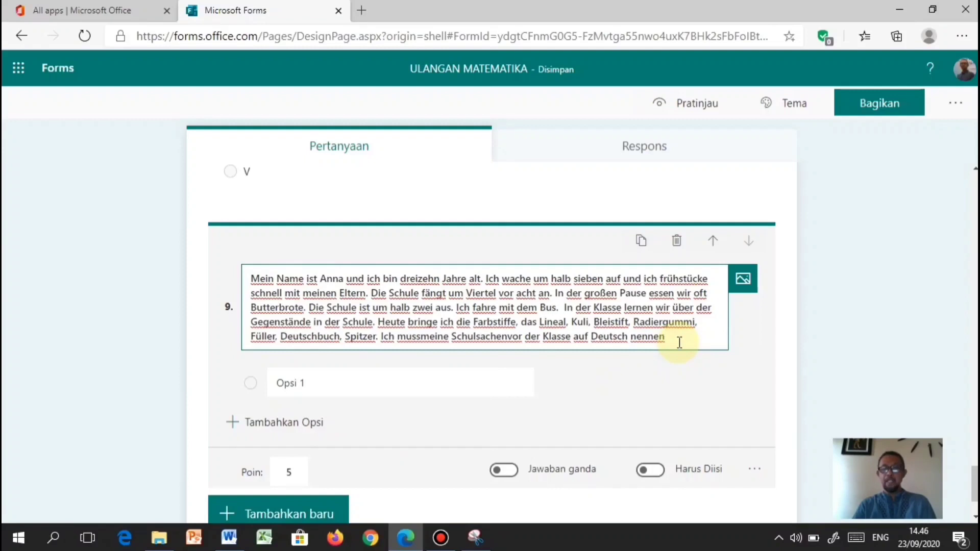
{"action": "key", "text": "Return"}
{"action": "key", "text": "Return"}
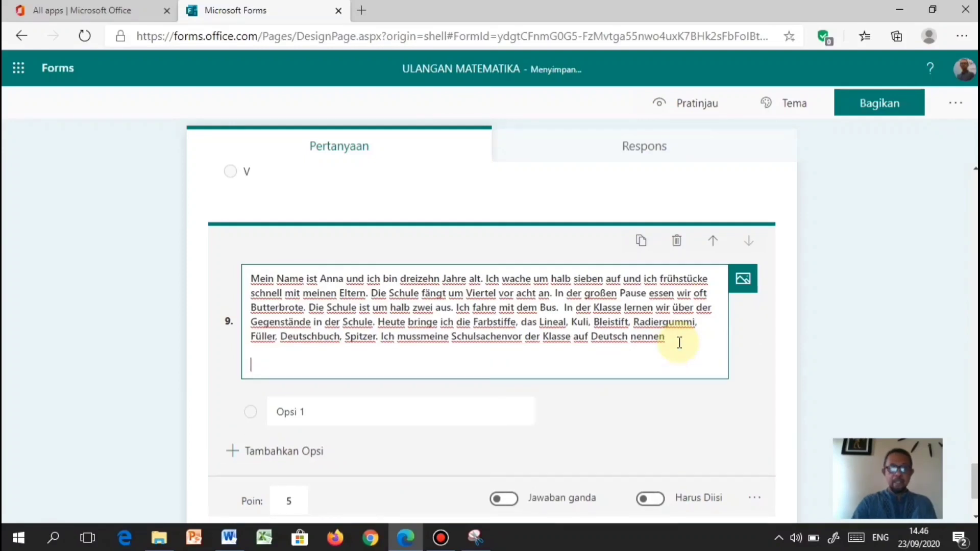
Select question 9's first option, then in Word copy question 6's five answers without their A–E lettering and restore the lettering
{"action": "left_click", "coordinate": [503, 415]}
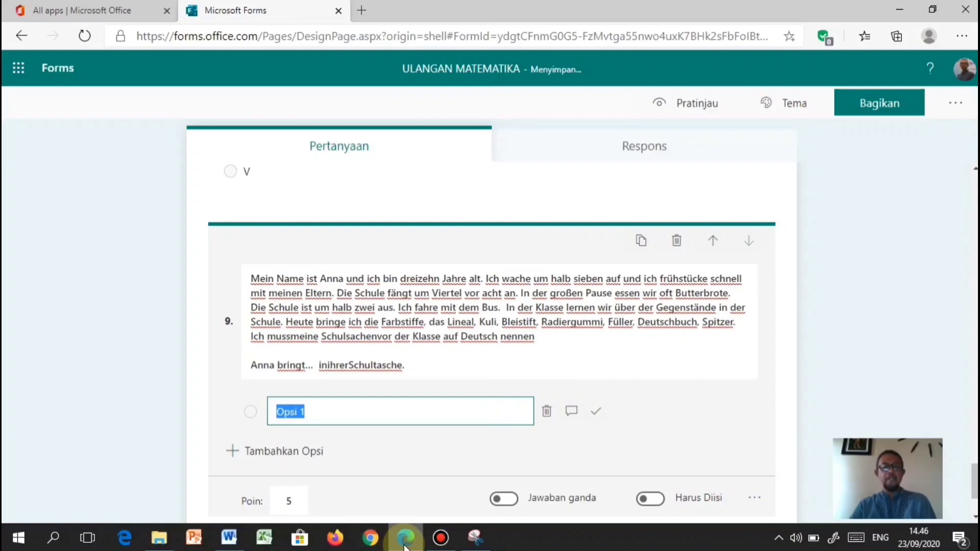
{"action": "mouse_move", "coordinate": [405, 546]}
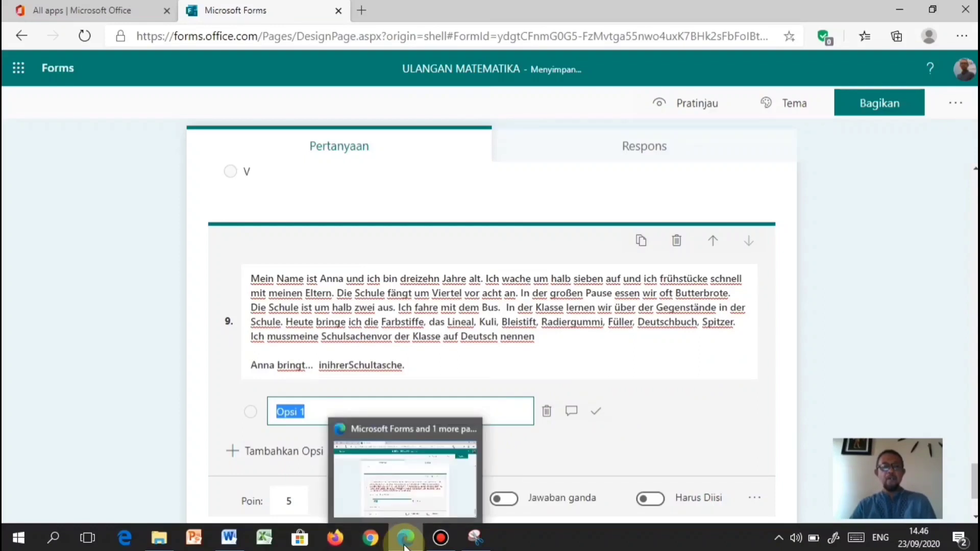
{"action": "left_click", "coordinate": [229, 538]}
{"action": "left_click_drag", "start_coordinate": [306, 327], "coordinate": [486, 394]}
{"action": "key", "text": "ctrl+c"}
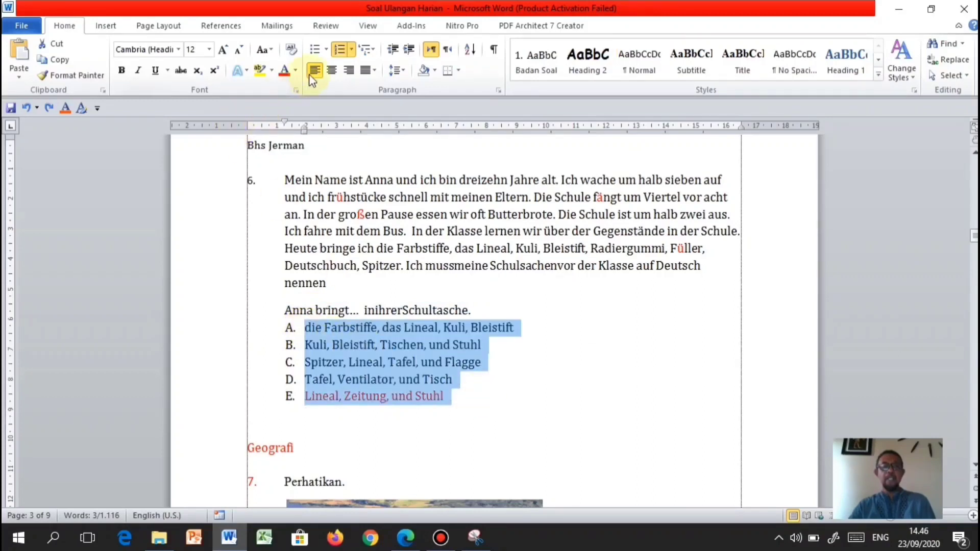
{"action": "left_click", "coordinate": [340, 51]}
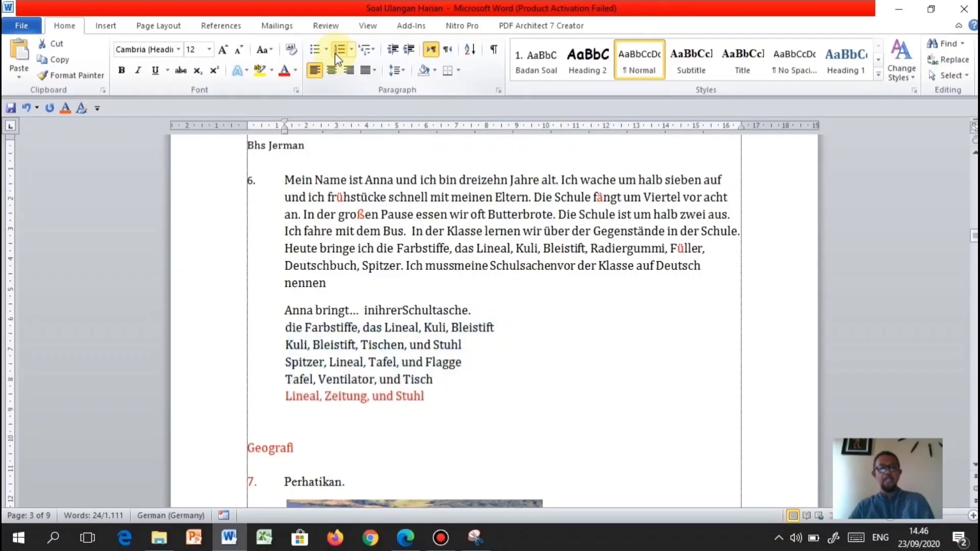
{"action": "left_click", "coordinate": [335, 51]}
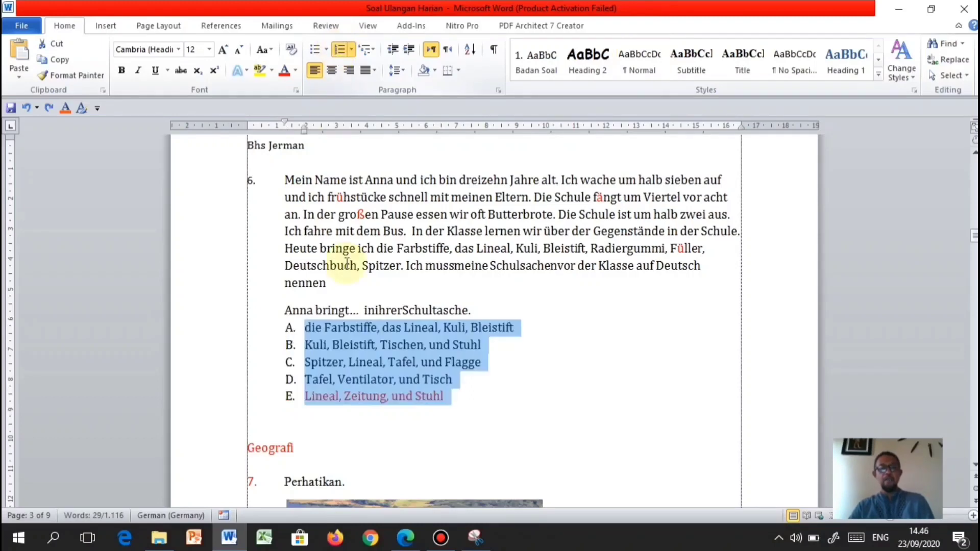
Return to Microsoft Forms, paste the five answers as question 9's options and mark "Lineal, Zeitung, und Stuhl" as correct
{"action": "left_click", "coordinate": [411, 539]}
{"action": "key", "text": "ctrl+v"}
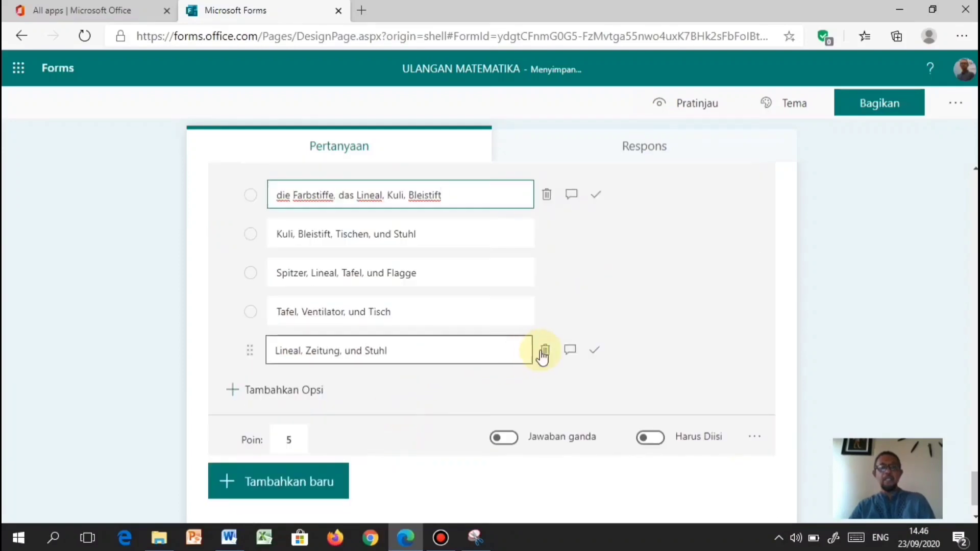
{"action": "left_click", "coordinate": [593, 350]}
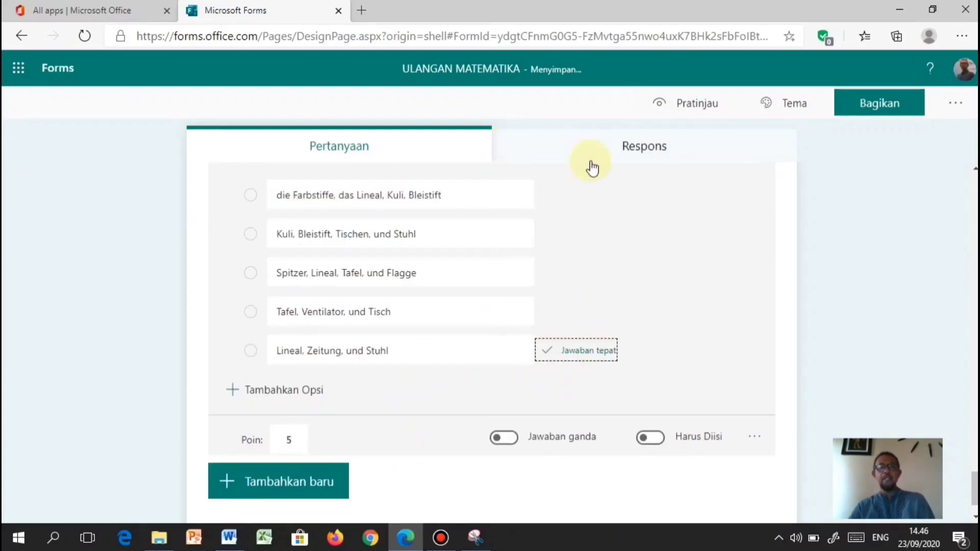
Check question 9's text and options, and add a new multiple-choice question as question 10 at the end of the form
{"action": "scroll", "coordinate": [594, 264], "scroll_direction": "up", "scroll_amount": 2}
{"action": "scroll", "coordinate": [592, 266], "scroll_direction": "down", "scroll_amount": 5}
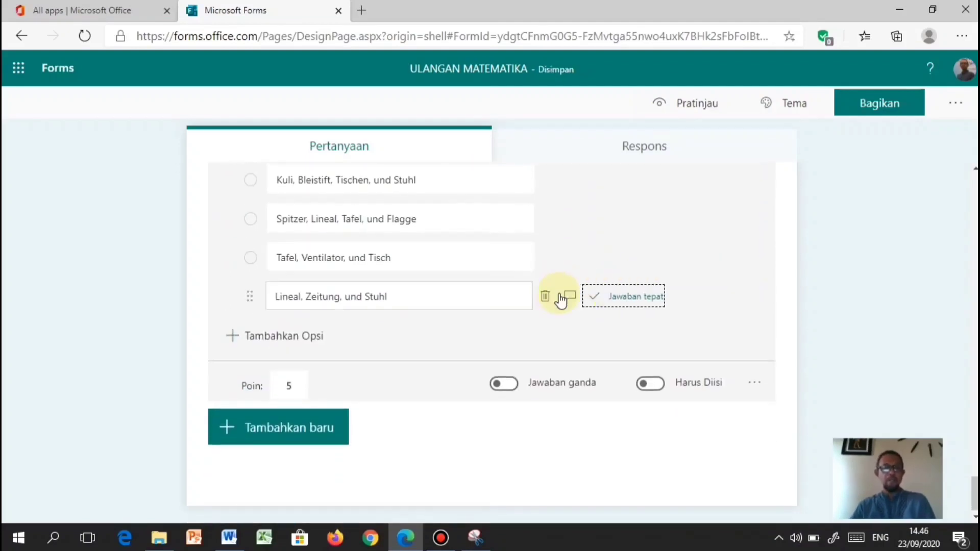
{"action": "scroll", "coordinate": [525, 284], "scroll_direction": "up", "scroll_amount": 2}
{"action": "scroll", "coordinate": [521, 286], "scroll_direction": "down", "scroll_amount": 1}
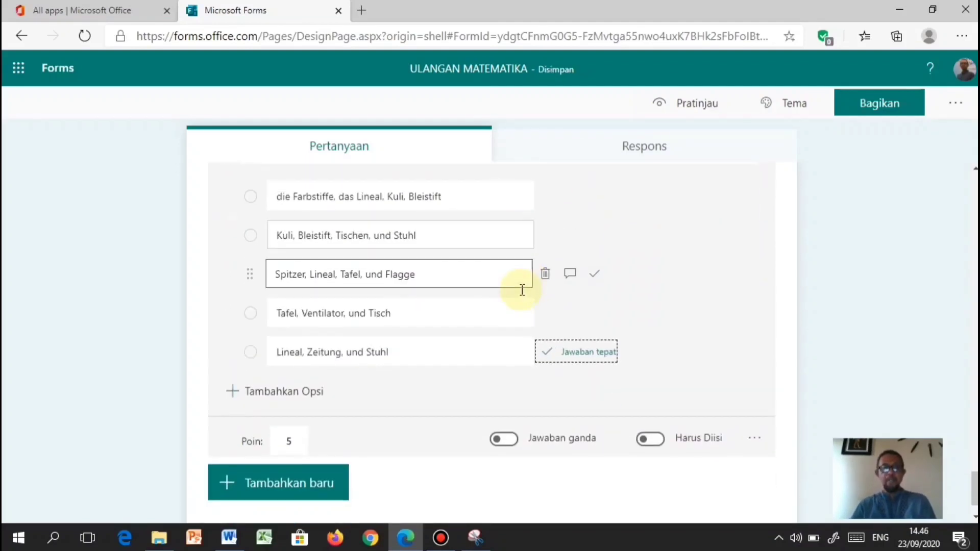
{"action": "scroll", "coordinate": [521, 291], "scroll_direction": "up", "scroll_amount": 3}
{"action": "scroll", "coordinate": [522, 292], "scroll_direction": "down", "scroll_amount": 1}
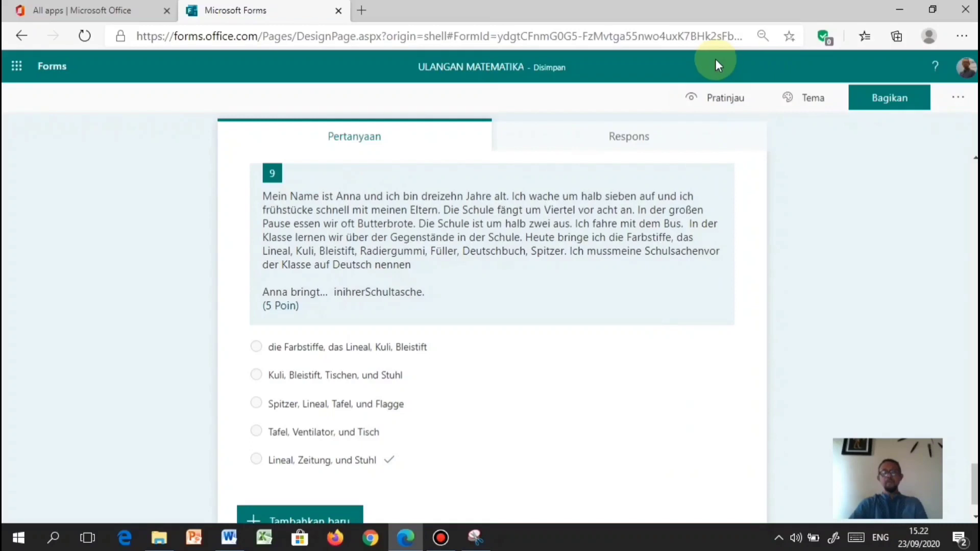
{"action": "scroll", "coordinate": [633, 187], "scroll_direction": "up", "scroll_amount": 1}
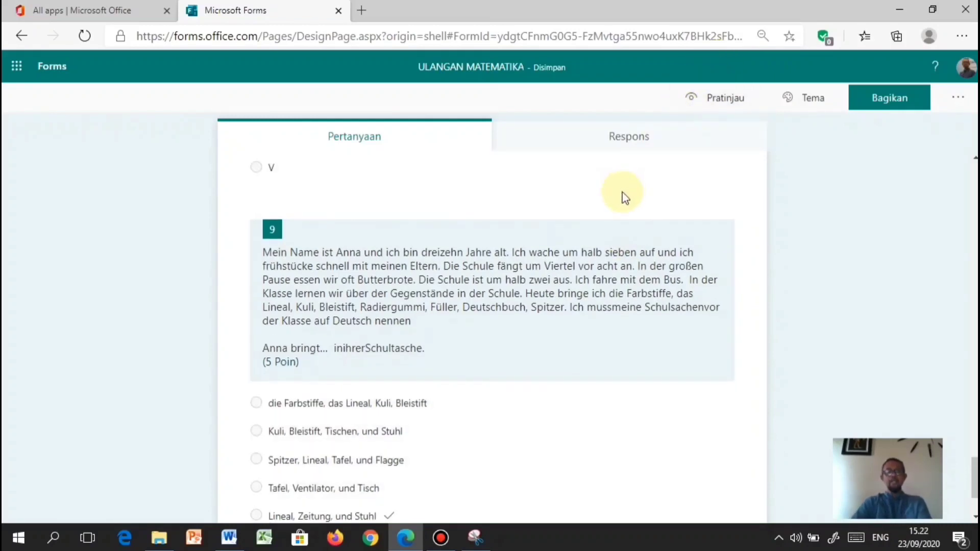
{"action": "scroll", "coordinate": [584, 218], "scroll_direction": "down", "scroll_amount": 2}
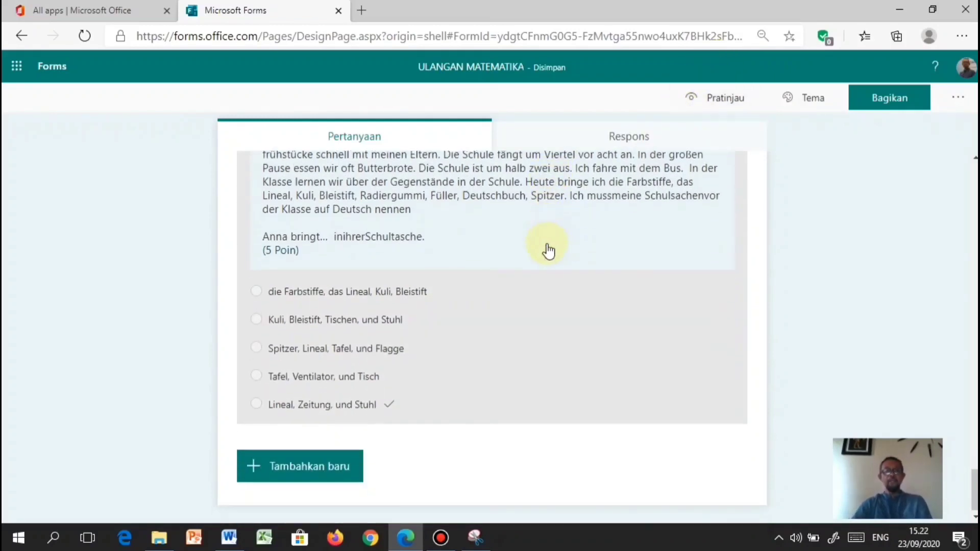
{"action": "left_click", "coordinate": [284, 471]}
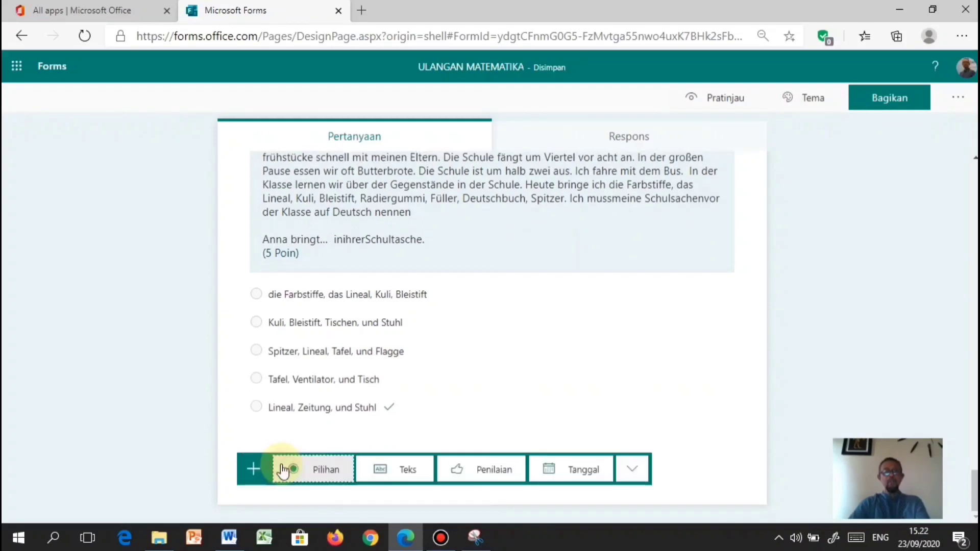
{"action": "left_click", "coordinate": [327, 471]}
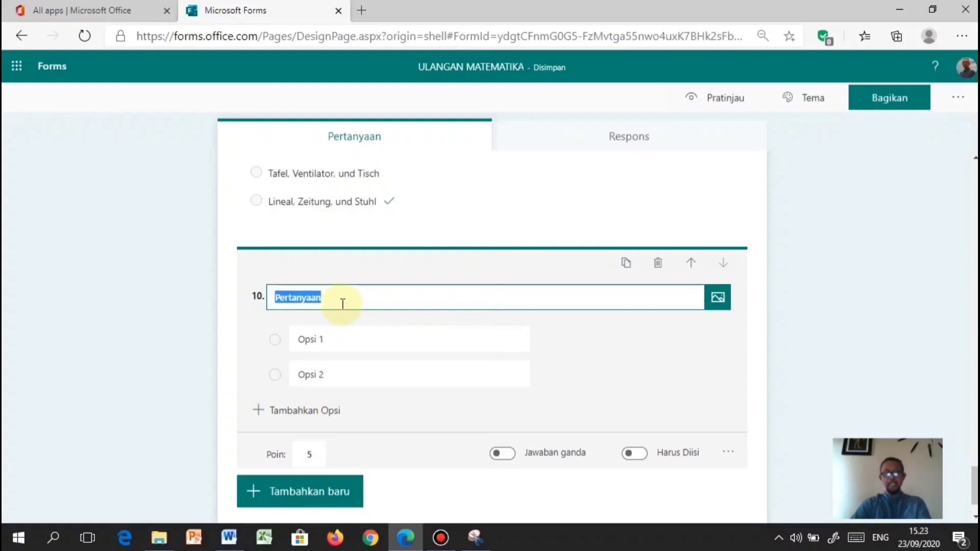
Switch to Word and copy the opening word "Perhatikan." from question 7 in the Geografi section
{"action": "left_click", "coordinate": [221, 544]}
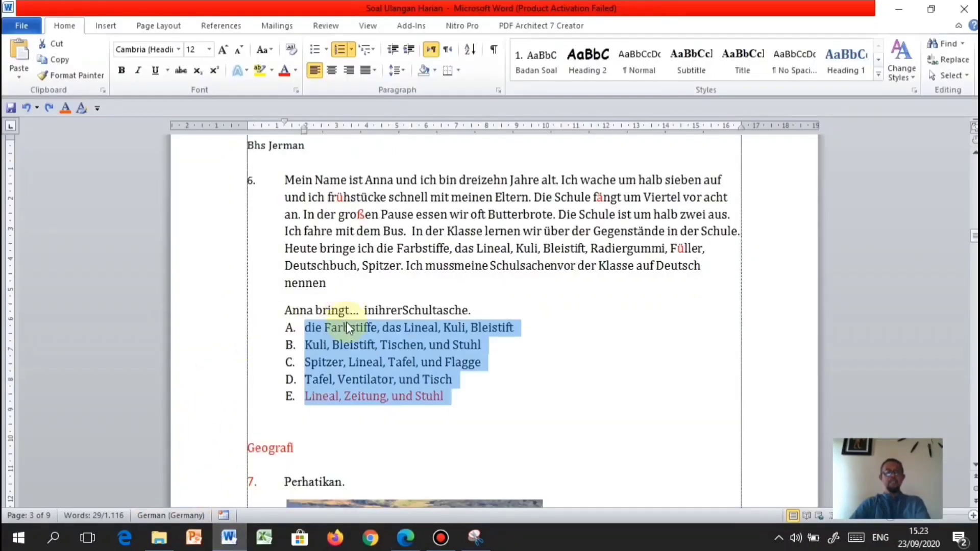
{"action": "scroll", "coordinate": [347, 327], "scroll_direction": "down", "scroll_amount": 3}
{"action": "scroll", "coordinate": [348, 339], "scroll_direction": "down", "scroll_amount": 3}
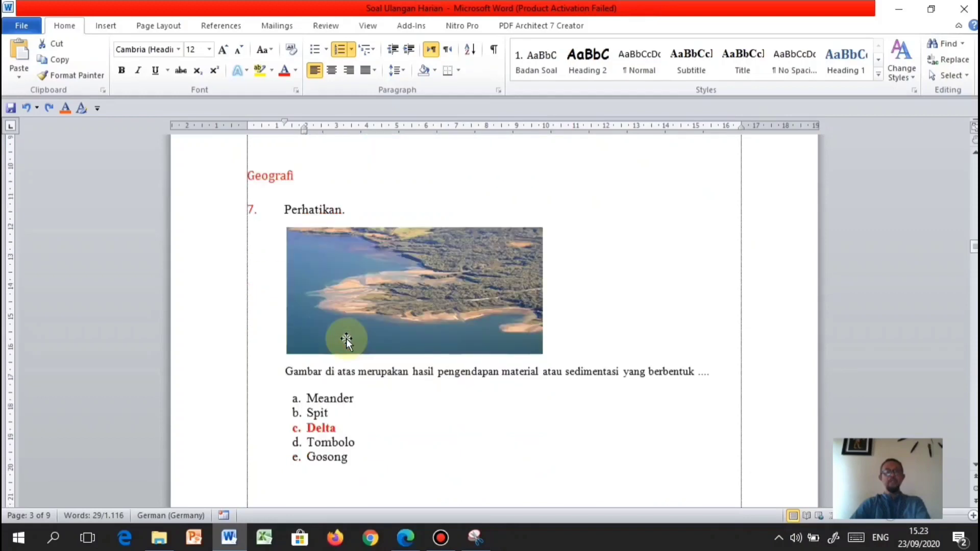
{"action": "left_click_drag", "start_coordinate": [284, 209], "coordinate": [345, 210]}
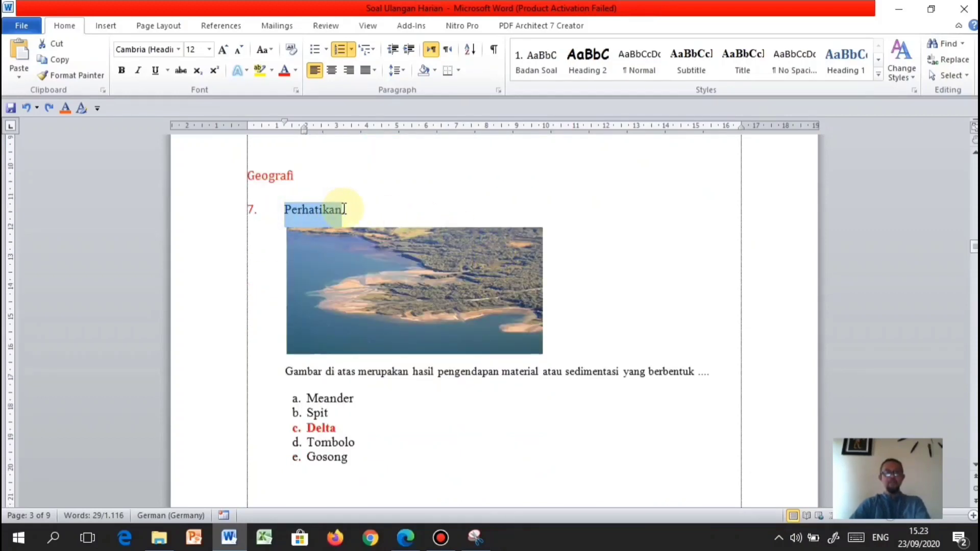
Return to Microsoft Forms, enter "Perhatikan." as question 10's text and start a new line below it
{"action": "left_click", "coordinate": [405, 537]}
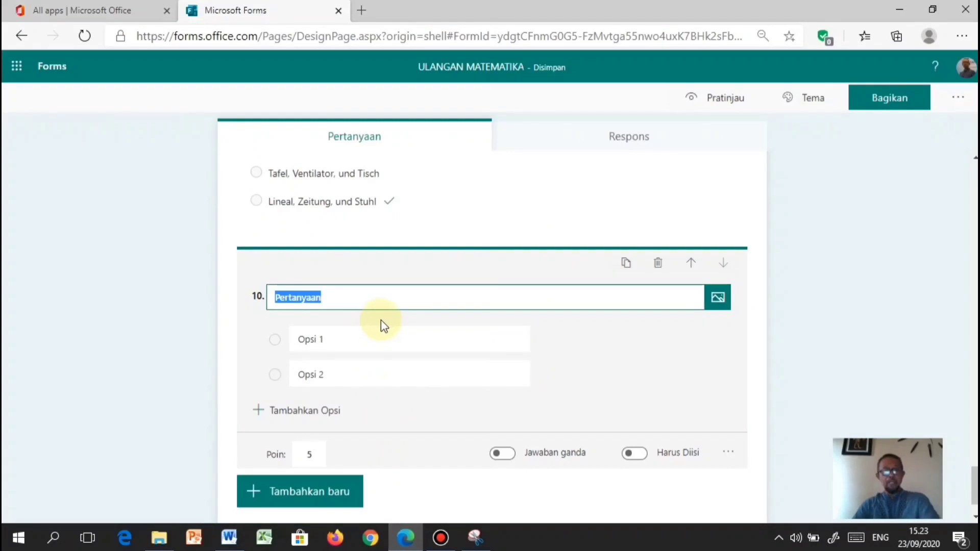
{"action": "type", "text": "Perhatikan."}
{"action": "key", "text": "shift+Return"}
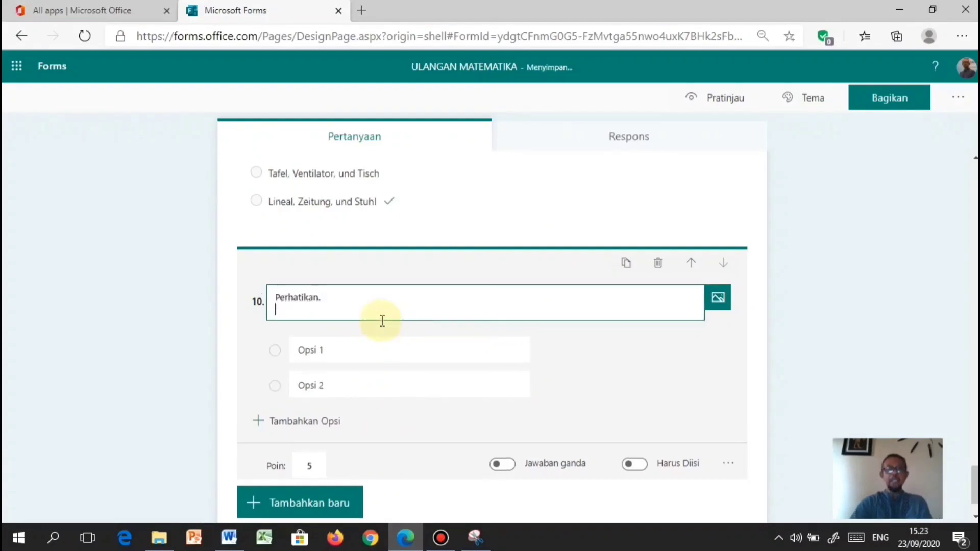
Switch to Word and copy "Gambar di atas merupakan hasil pengendapan material atau sedimentasi yang berbentuk ...." from below question 7's picture
{"action": "left_click", "coordinate": [229, 538]}
{"action": "left_click_drag", "start_coordinate": [284, 372], "coordinate": [703, 377]}
{"action": "key", "text": "ctrl+c"}
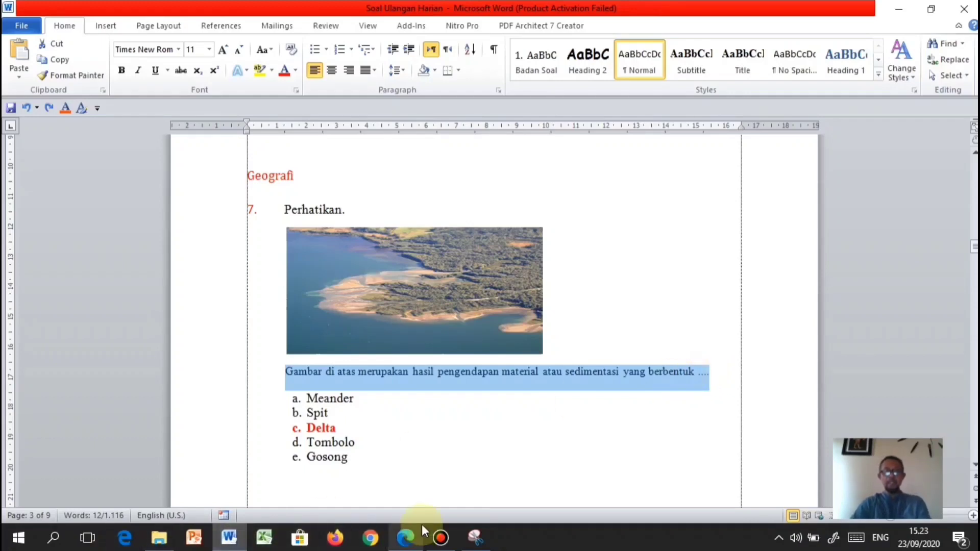
Return to Microsoft Forms, paste the "Gambar di atas" sentence below "Perhatikan." in question 10 and remove the extra empty line
{"action": "left_click", "coordinate": [407, 539]}
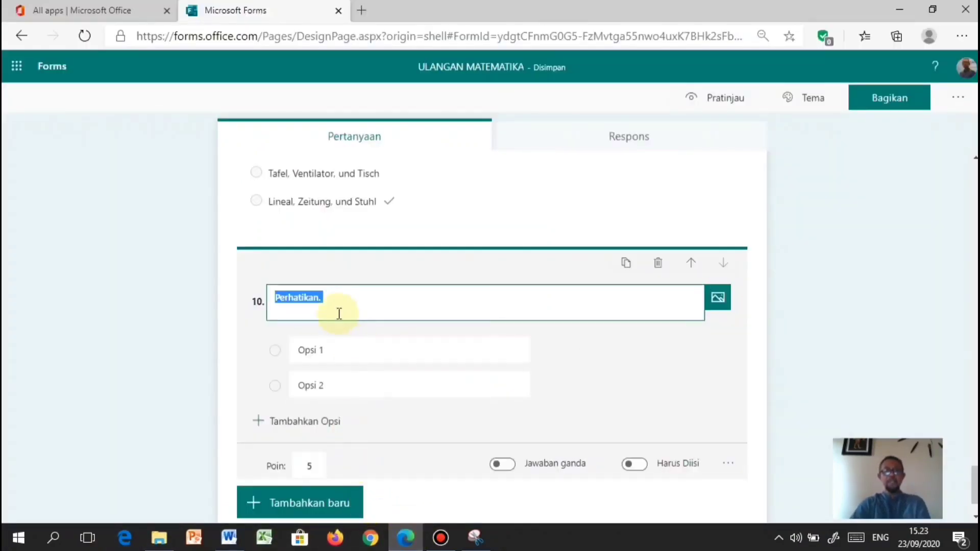
{"action": "left_click", "coordinate": [335, 301]}
{"action": "key", "text": "Return"}
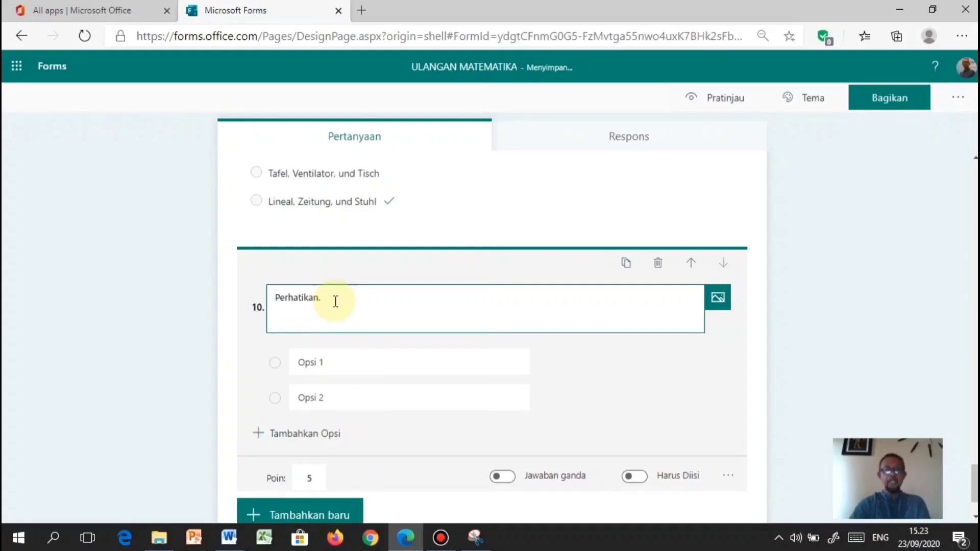
{"action": "key", "text": "ctrl+v"}
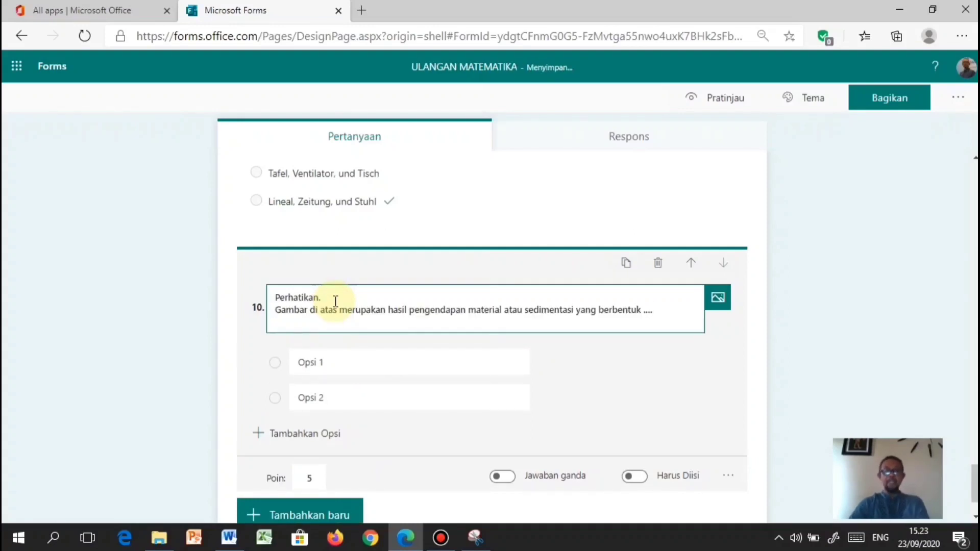
{"action": "key", "text": "BackSpace"}
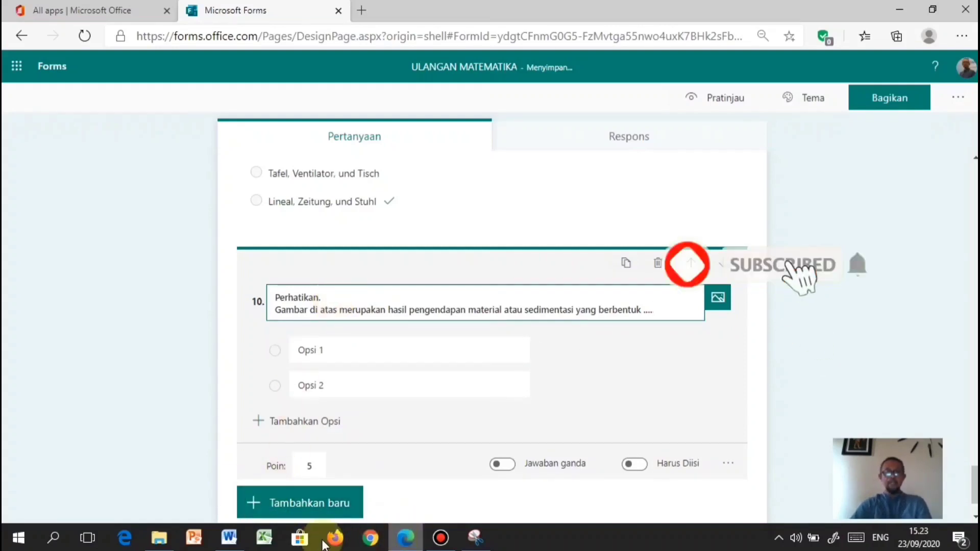
Switch to Word and bring up question 7's picture in the Geografi section with nothing selected
{"action": "left_click", "coordinate": [230, 544]}
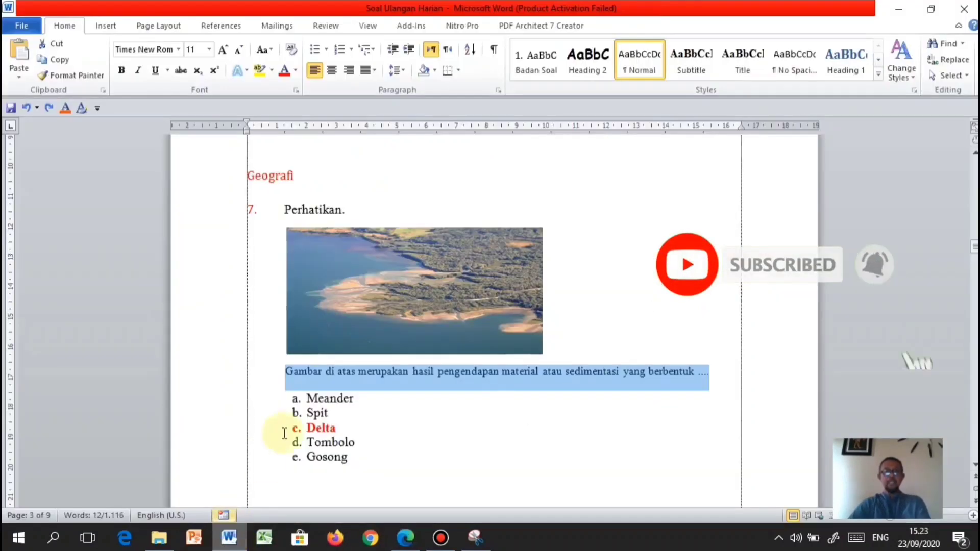
{"action": "left_click", "coordinate": [379, 310]}
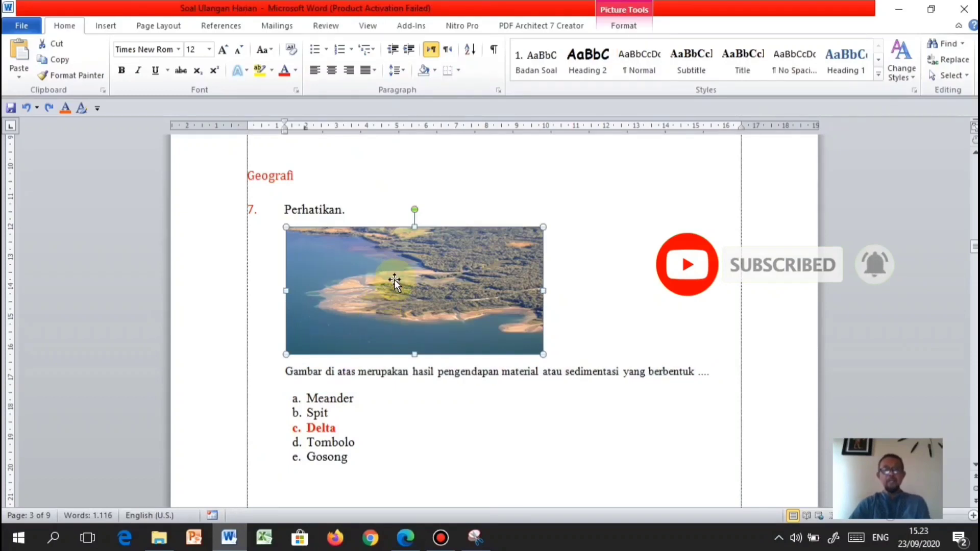
{"action": "left_click", "coordinate": [258, 239]}
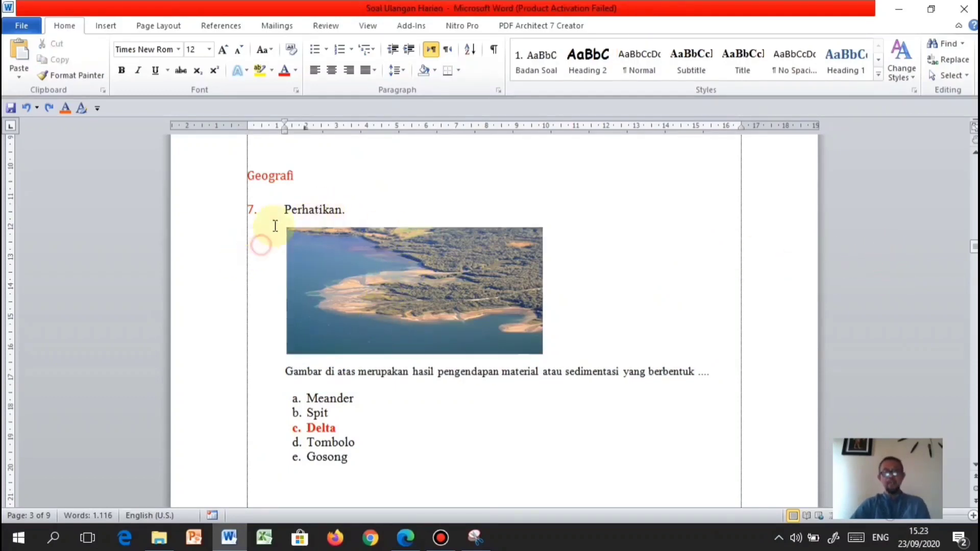
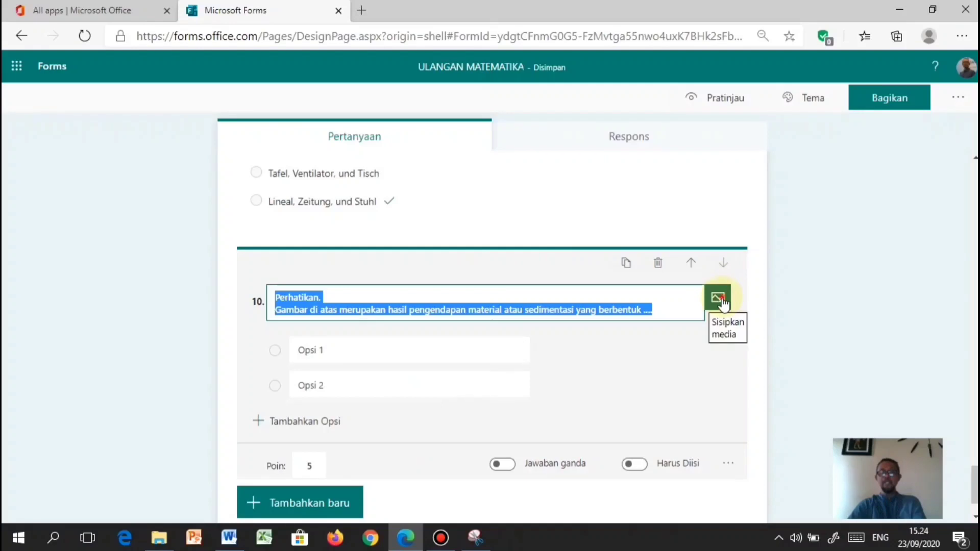
Try to upload image file 7 from the Gambar soal folder as question 10's picture
{"action": "left_click", "coordinate": [793, 184]}
{"action": "left_click", "coordinate": [843, 167]}
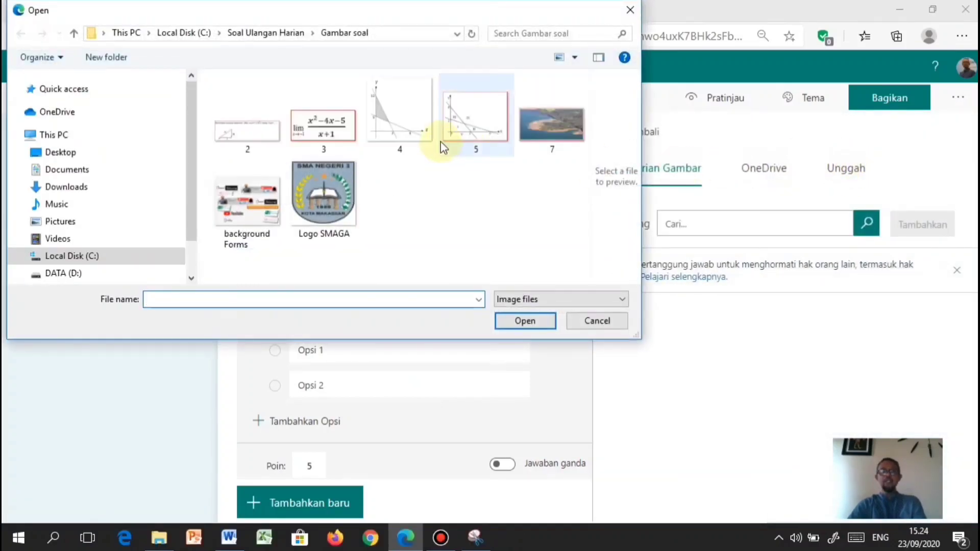
{"action": "left_click", "coordinate": [545, 130]}
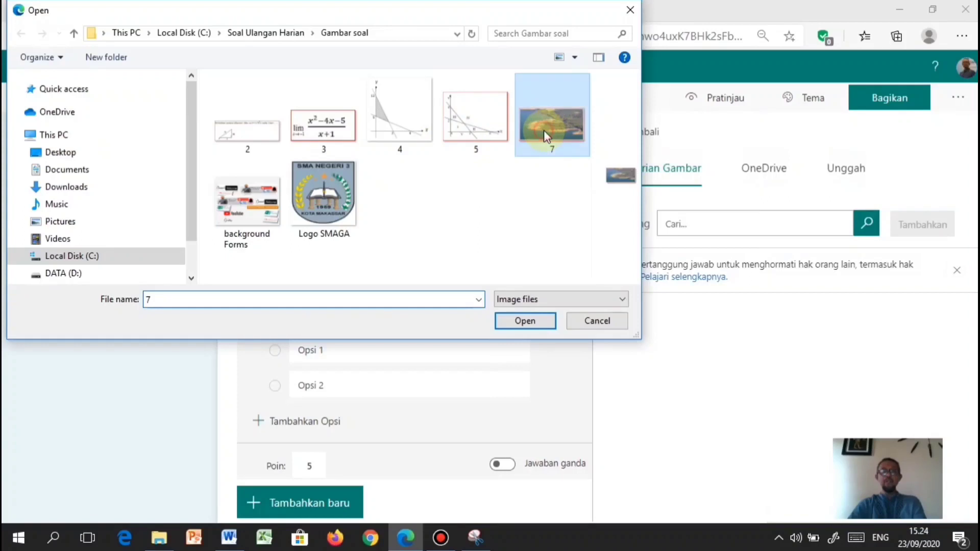
{"action": "left_click", "coordinate": [533, 320]}
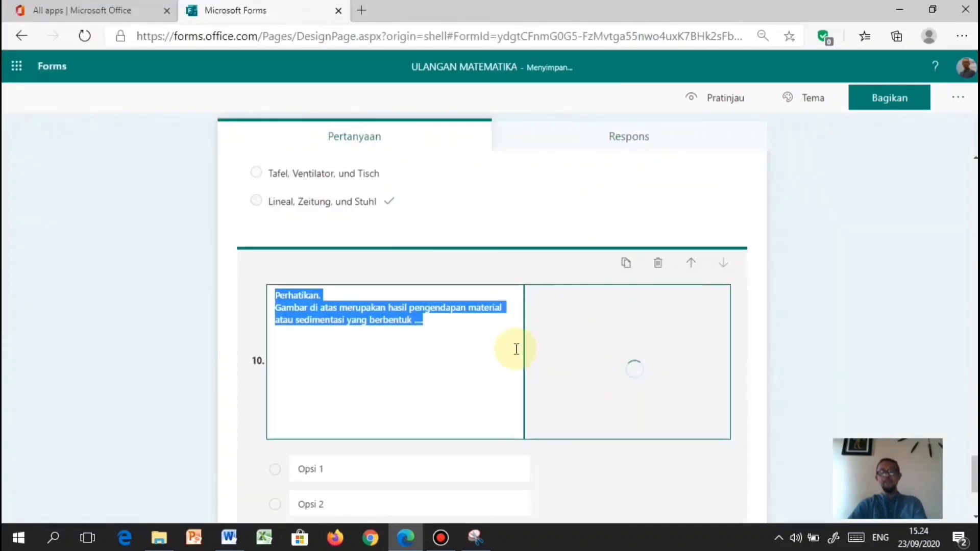
Delete Opsi 2 from question 10
{"action": "scroll", "coordinate": [516, 349], "scroll_direction": "down", "scroll_amount": 2}
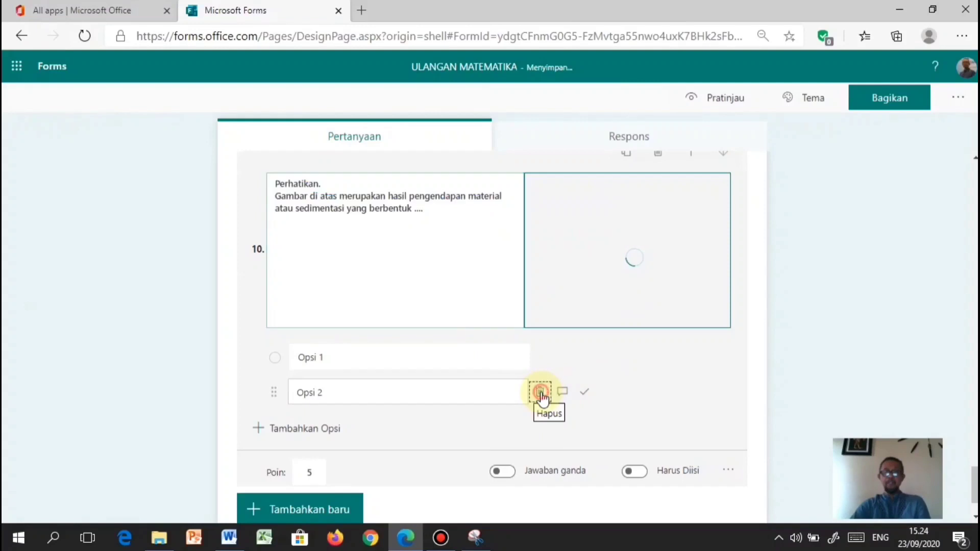
{"action": "left_click", "coordinate": [540, 393]}
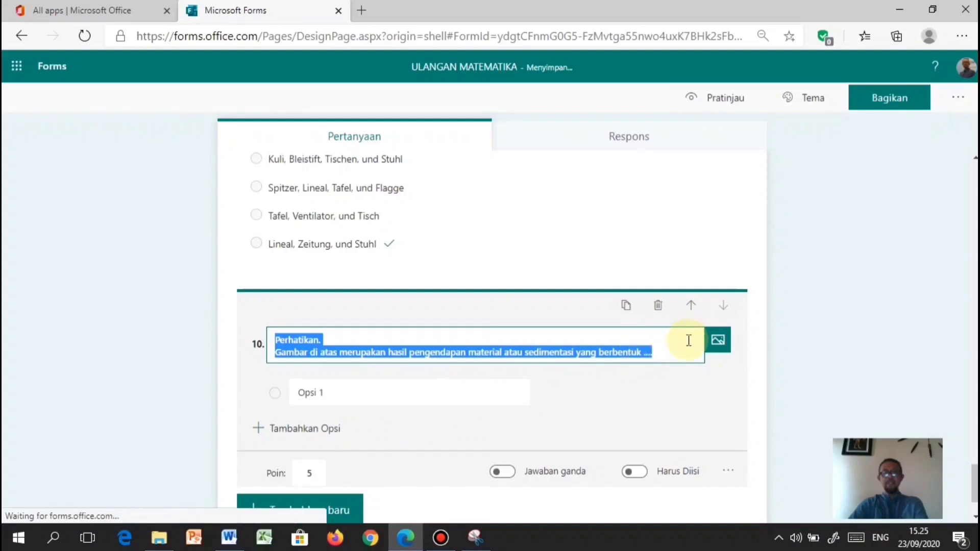
Insert image file 7 from the Gambar soal folder as the picture beside question 10's text
{"action": "scroll", "coordinate": [690, 340], "scroll_direction": "down", "scroll_amount": 1}
{"action": "left_click", "coordinate": [720, 286]}
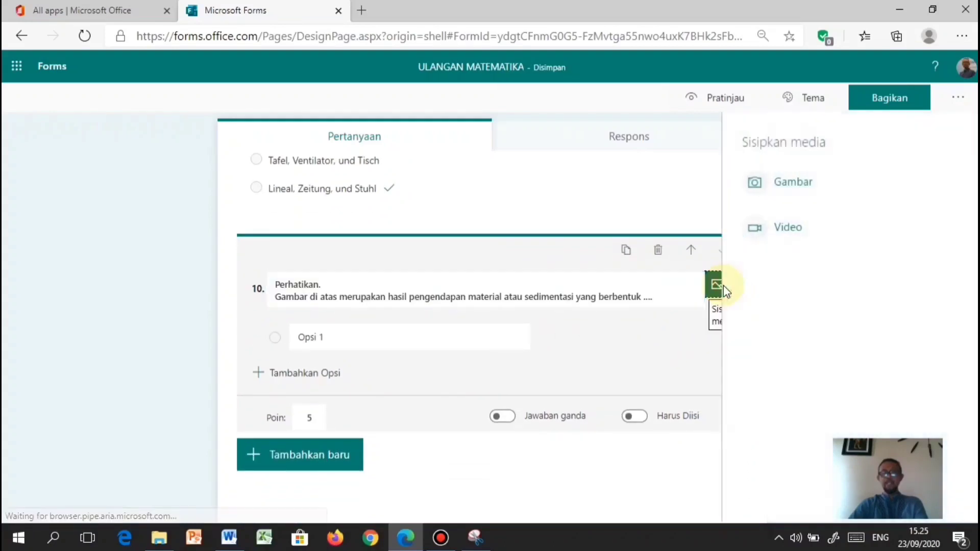
{"action": "left_click", "coordinate": [778, 188]}
{"action": "left_click", "coordinate": [844, 173]}
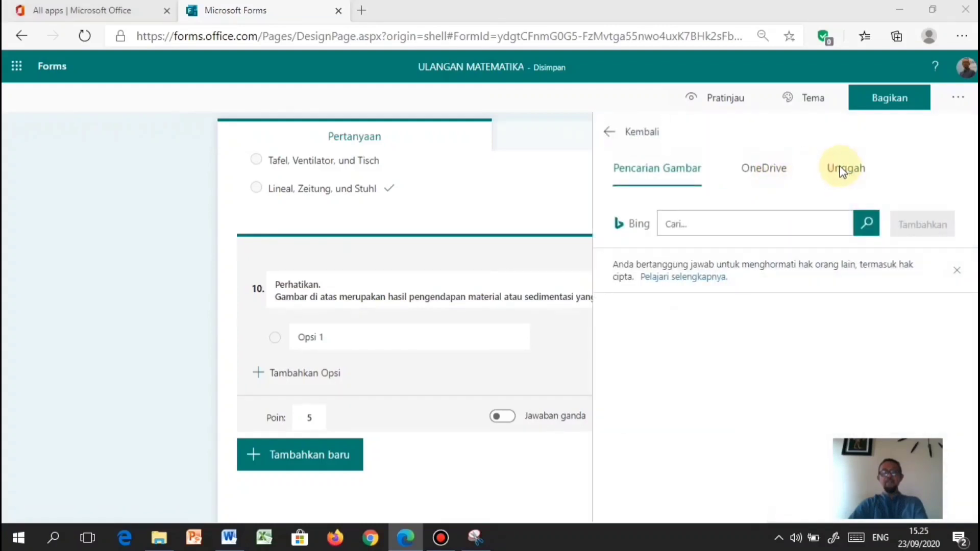
{"action": "left_click", "coordinate": [553, 123]}
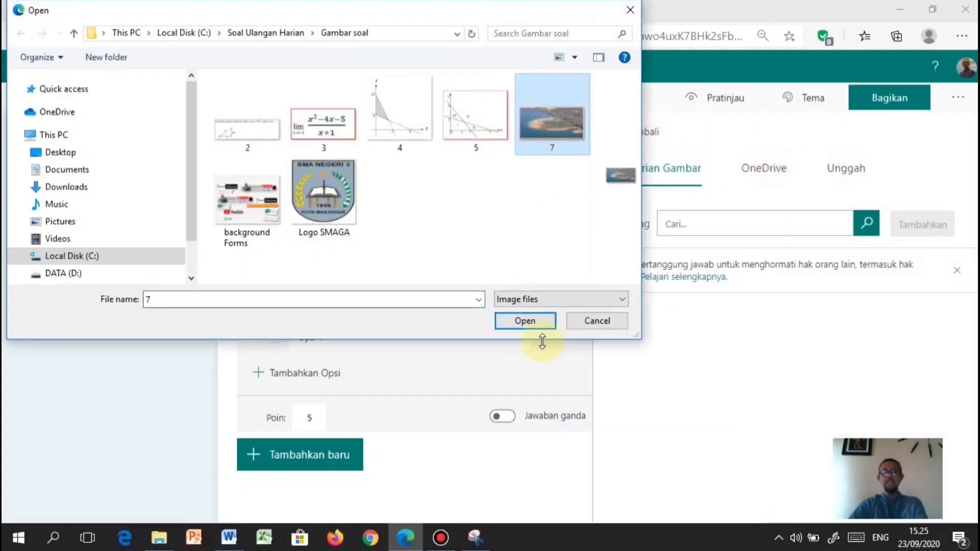
{"action": "left_click", "coordinate": [526, 322]}
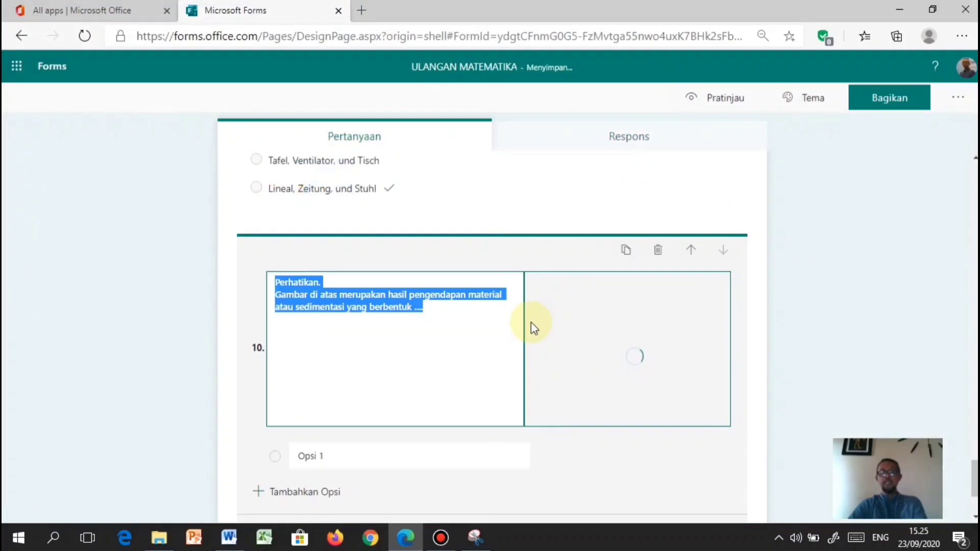
{"action": "scroll", "coordinate": [525, 370], "scroll_direction": "down", "scroll_amount": 2}
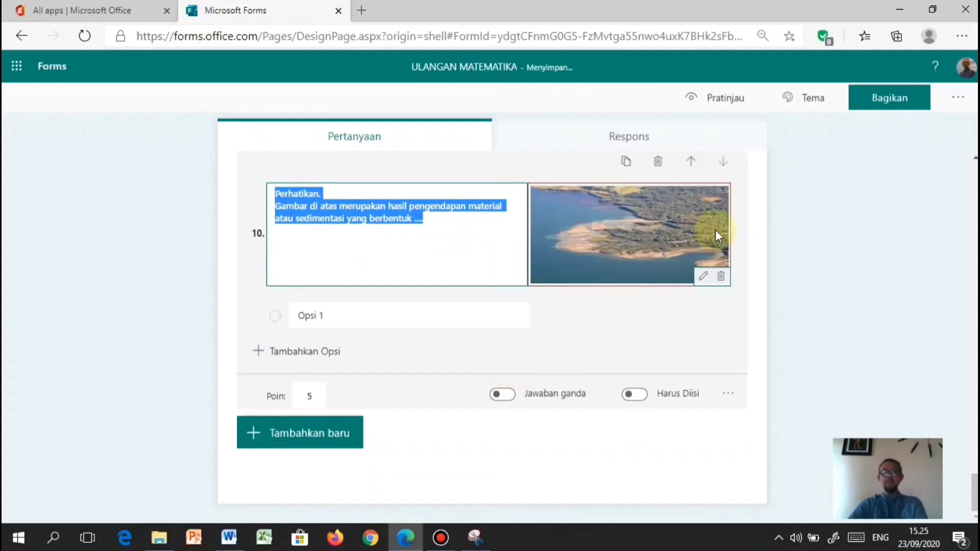
{"action": "scroll", "coordinate": [642, 276], "scroll_direction": "up", "scroll_amount": 2}
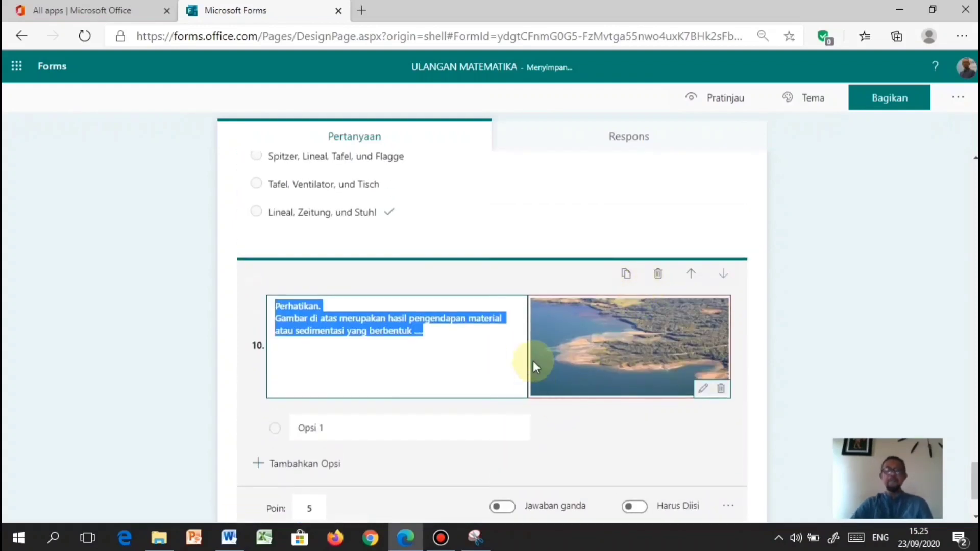
{"action": "scroll", "coordinate": [491, 373], "scroll_direction": "down", "scroll_amount": 2}
Select question 10's Opsi 1, switch to Word and copy question 7's five answer options, removing and restoring their a–e lettering
{"action": "left_click", "coordinate": [421, 316]}
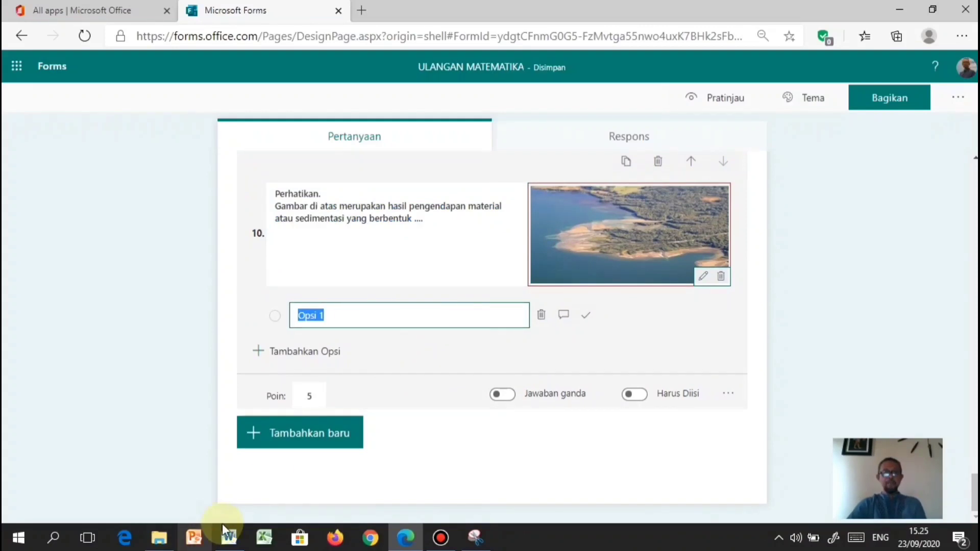
{"action": "left_click", "coordinate": [230, 538]}
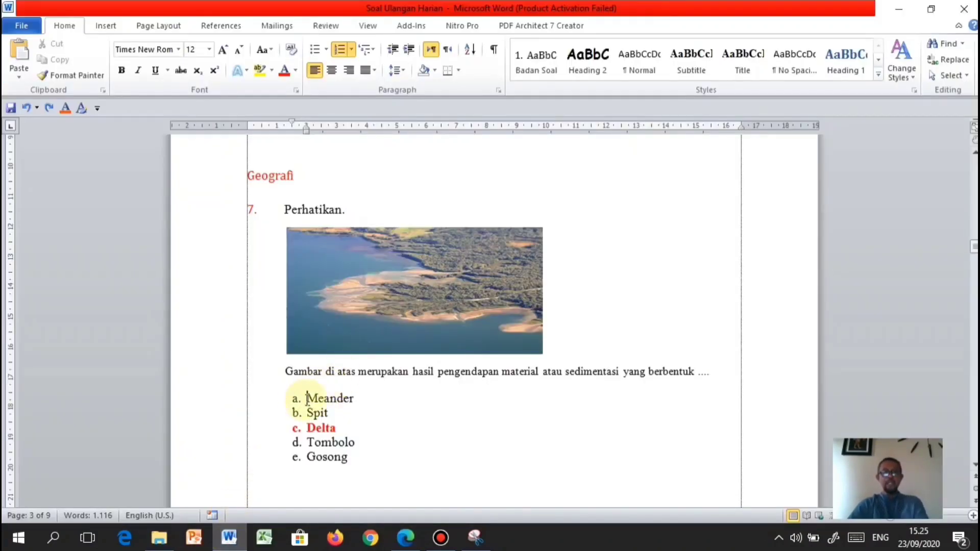
{"action": "left_click_drag", "start_coordinate": [307, 394], "coordinate": [343, 456]}
{"action": "key", "text": "ctrl+c"}
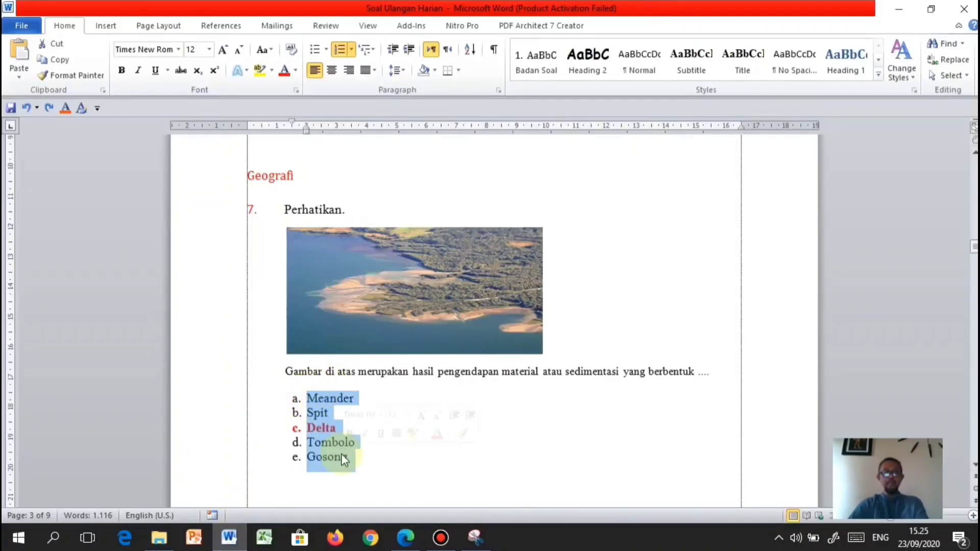
{"action": "left_click", "coordinate": [339, 49]}
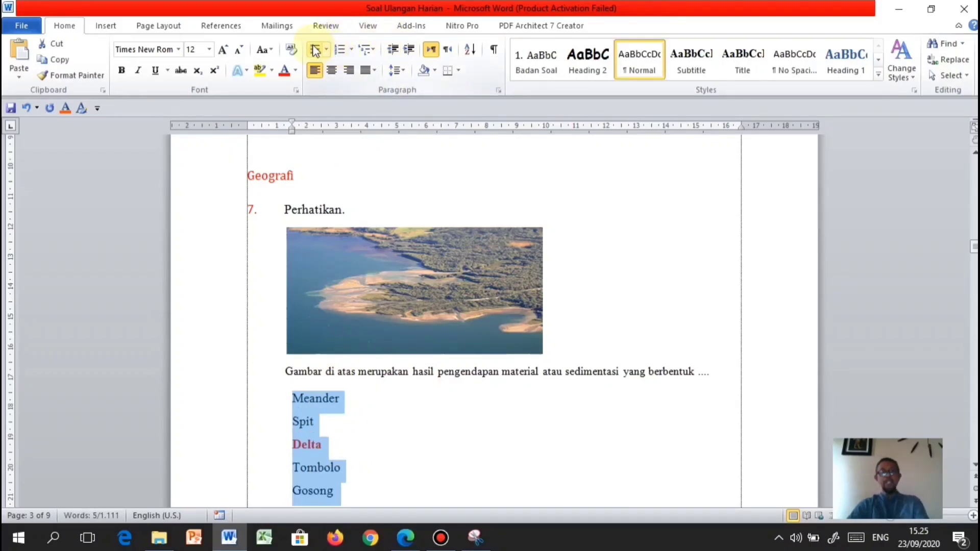
{"action": "key", "text": "ctrl+z"}
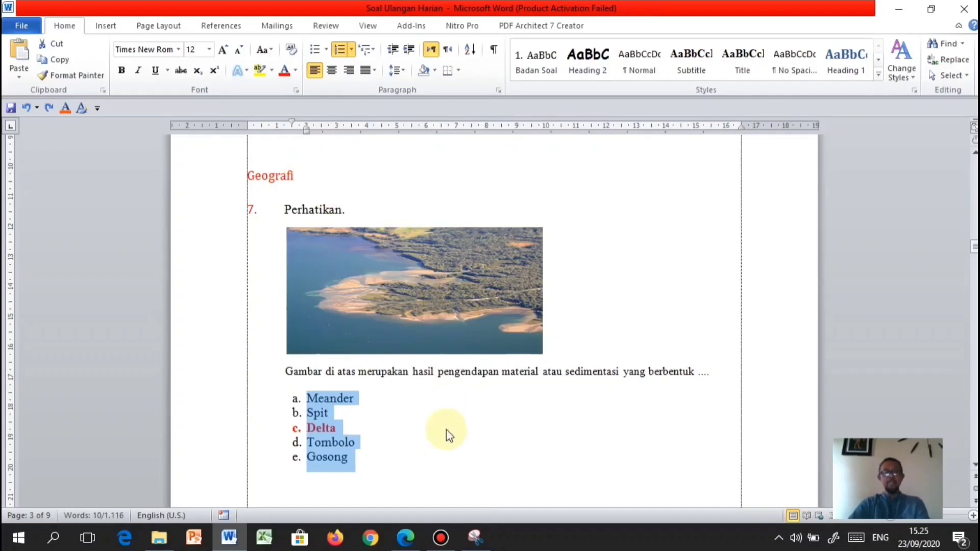
Return to Microsoft Forms, fill question 10 with the options Meander, Spit, Delta, Tombolo and Gosong, and mark Delta as the correct answer
{"action": "left_click", "coordinate": [413, 542]}
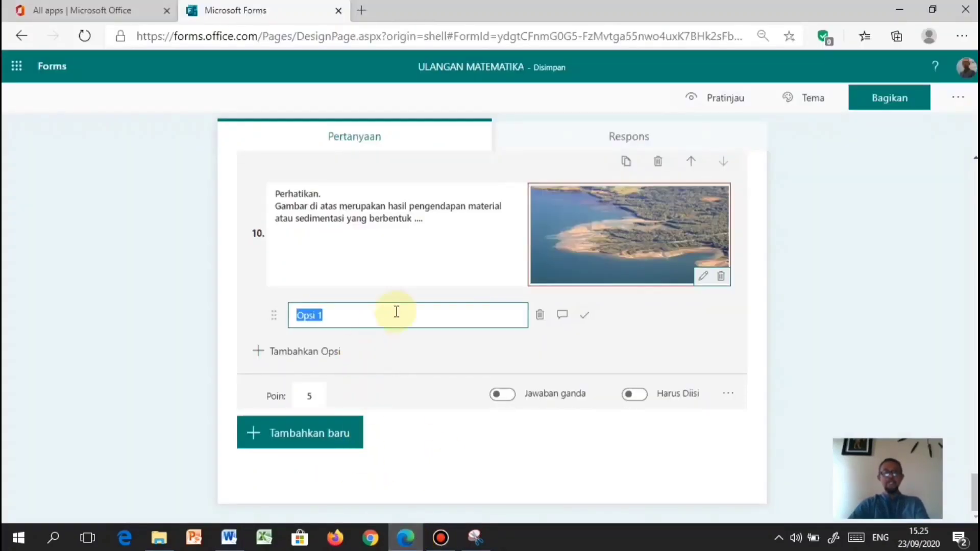
{"action": "key", "text": "ctrl+v"}
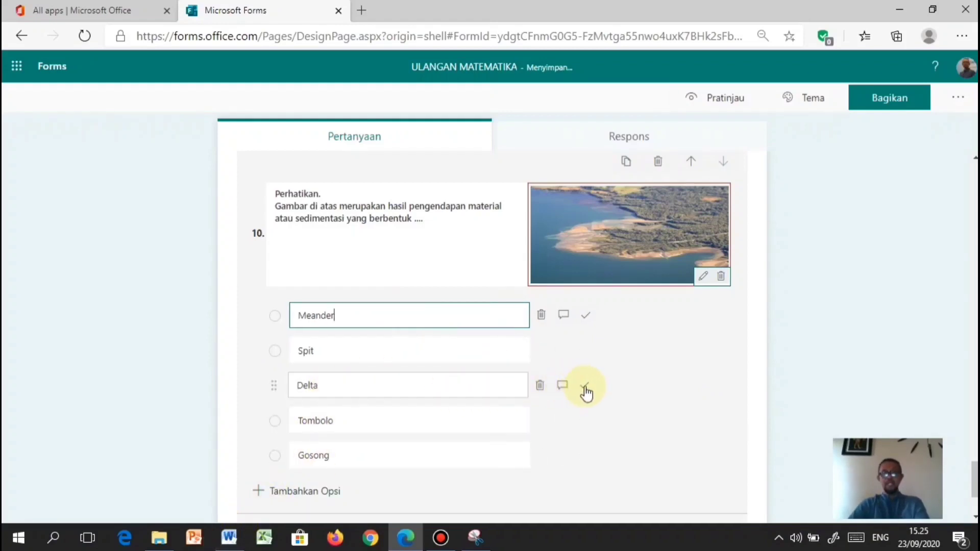
{"action": "left_click", "coordinate": [585, 389]}
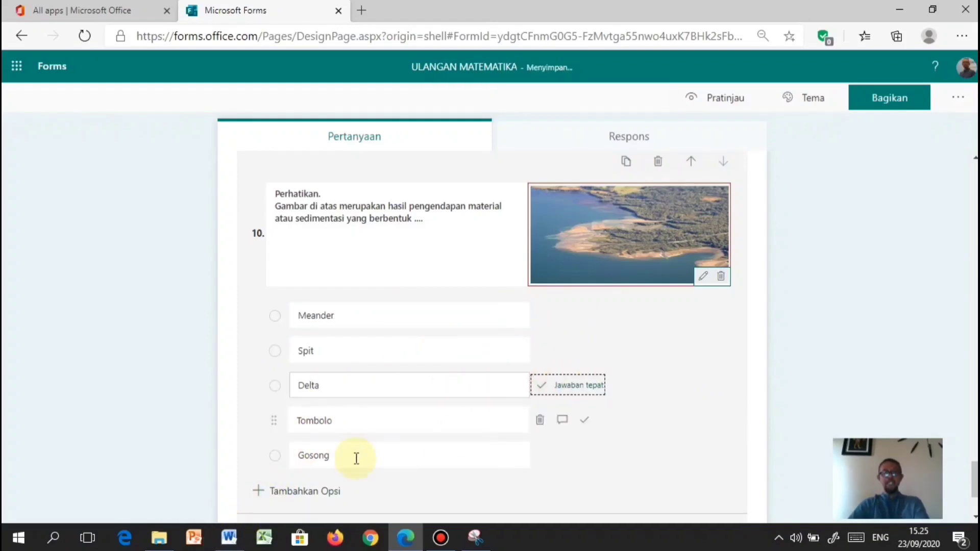
{"action": "left_click", "coordinate": [230, 537]}
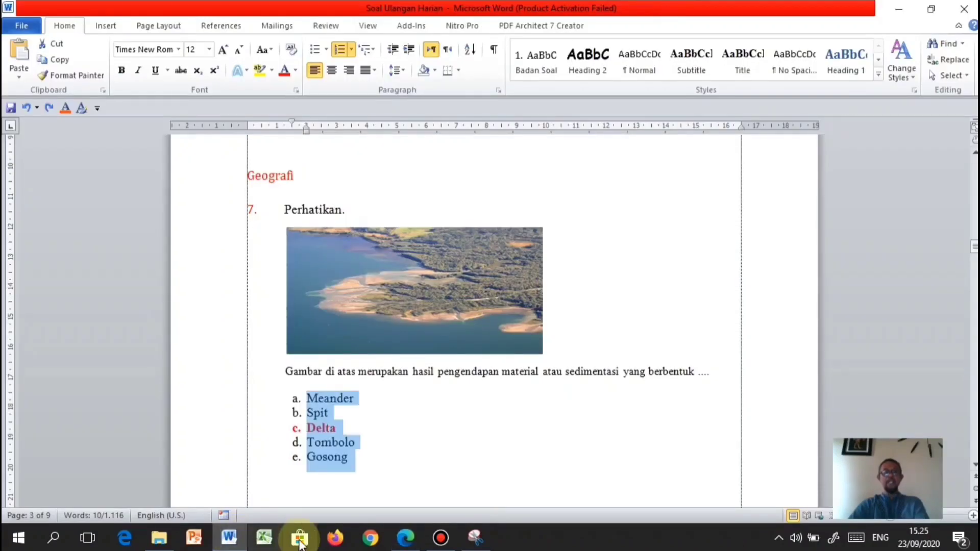
{"action": "left_click", "coordinate": [406, 538]}
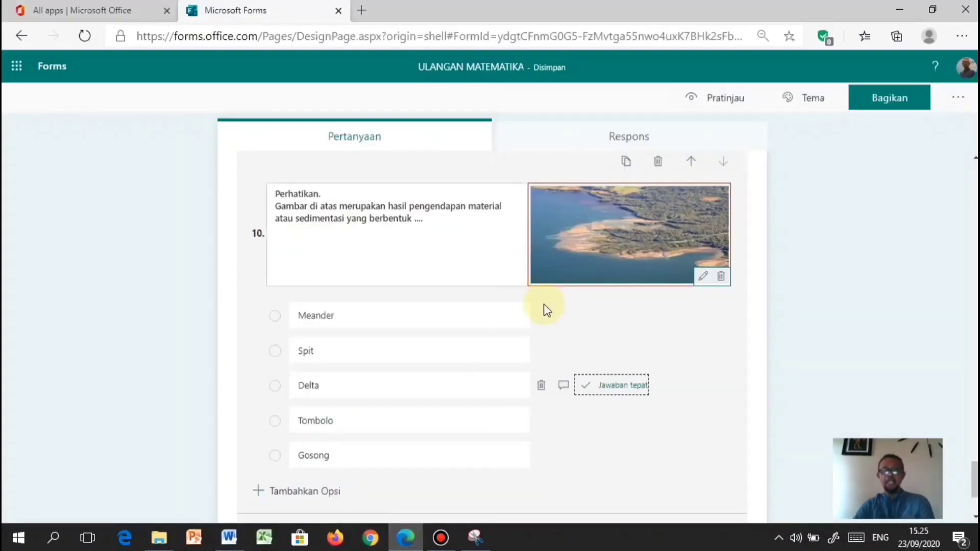
Add a new multiple-choice (Pilihan) question below question 10
{"action": "scroll", "coordinate": [328, 447], "scroll_direction": "down", "scroll_amount": 3}
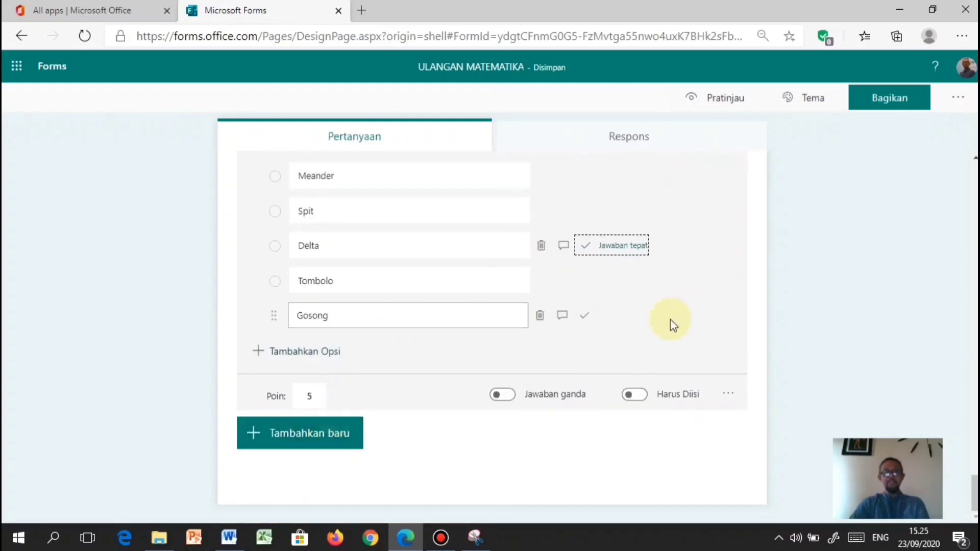
{"action": "scroll", "coordinate": [536, 344], "scroll_direction": "up", "scroll_amount": 5}
{"action": "scroll", "coordinate": [528, 351], "scroll_direction": "down", "scroll_amount": 5}
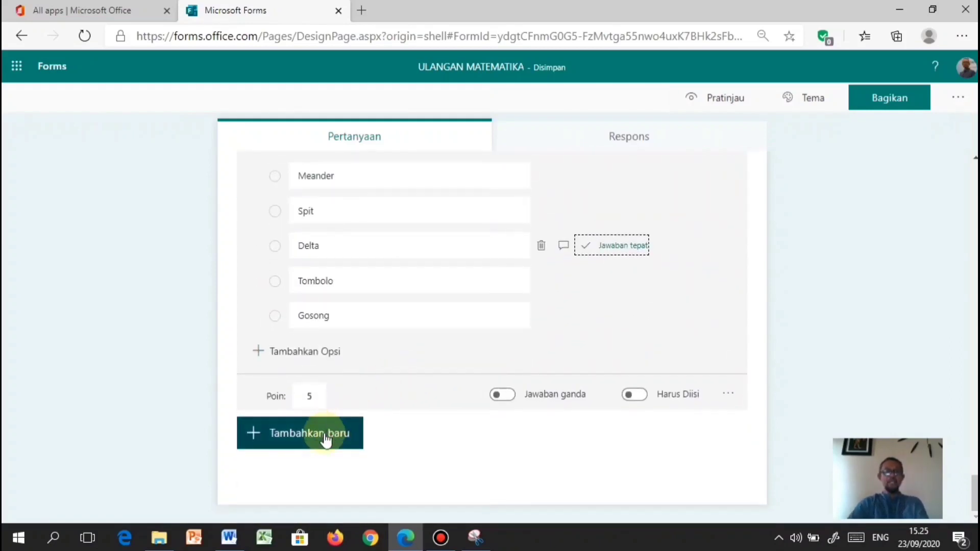
{"action": "left_click", "coordinate": [308, 442]}
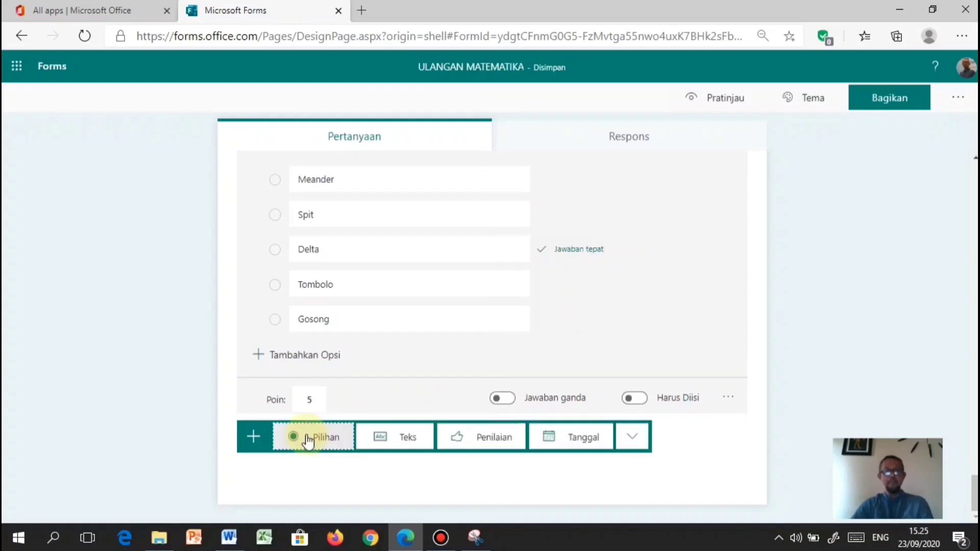
{"action": "left_click", "coordinate": [308, 438]}
Switch to Word and copy "Berikut data percobaan daya hantar listrik beberapa larutan :" from question 8 in the Kimia section
{"action": "left_click", "coordinate": [232, 542]}
{"action": "scroll", "coordinate": [383, 383], "scroll_direction": "down", "scroll_amount": 10}
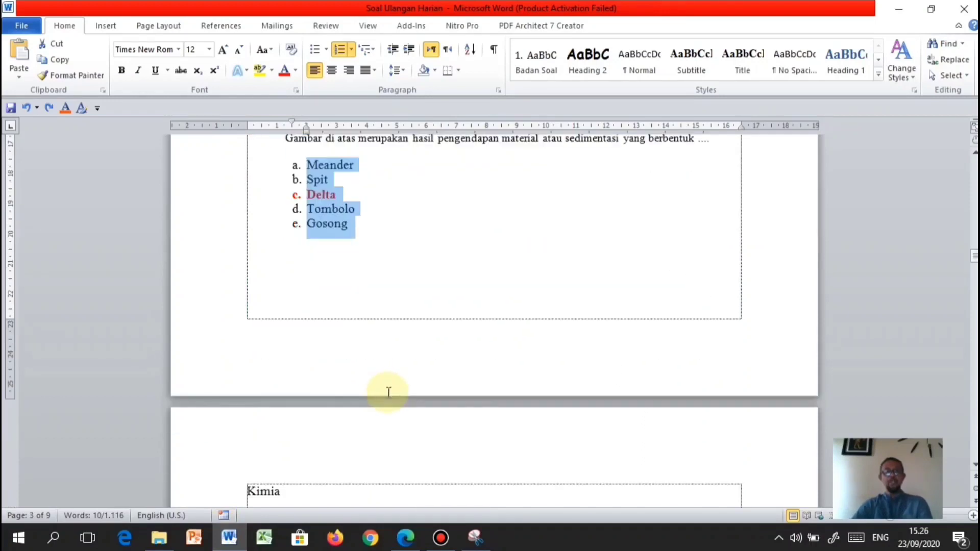
{"action": "scroll", "coordinate": [389, 394], "scroll_direction": "down", "scroll_amount": 1}
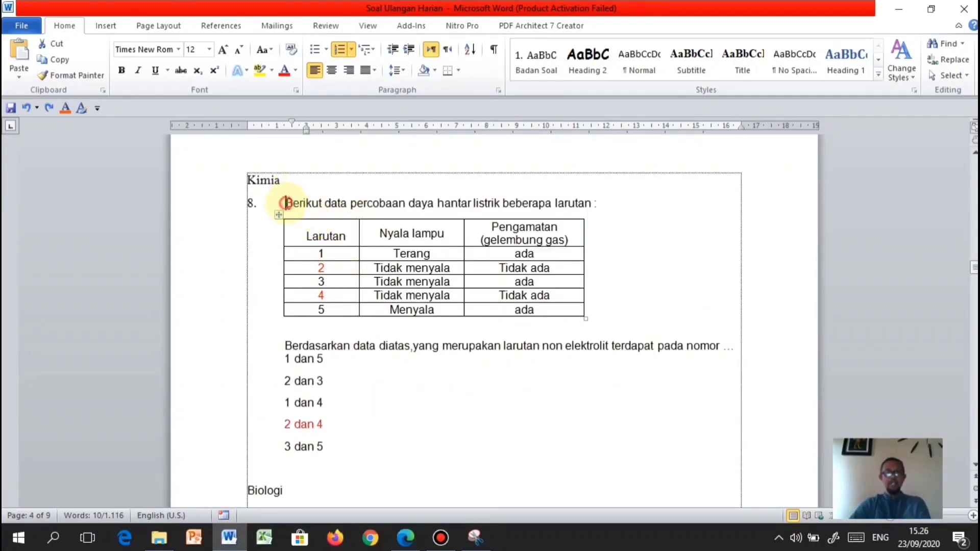
{"action": "left_click_drag", "start_coordinate": [289, 204], "coordinate": [596, 210]}
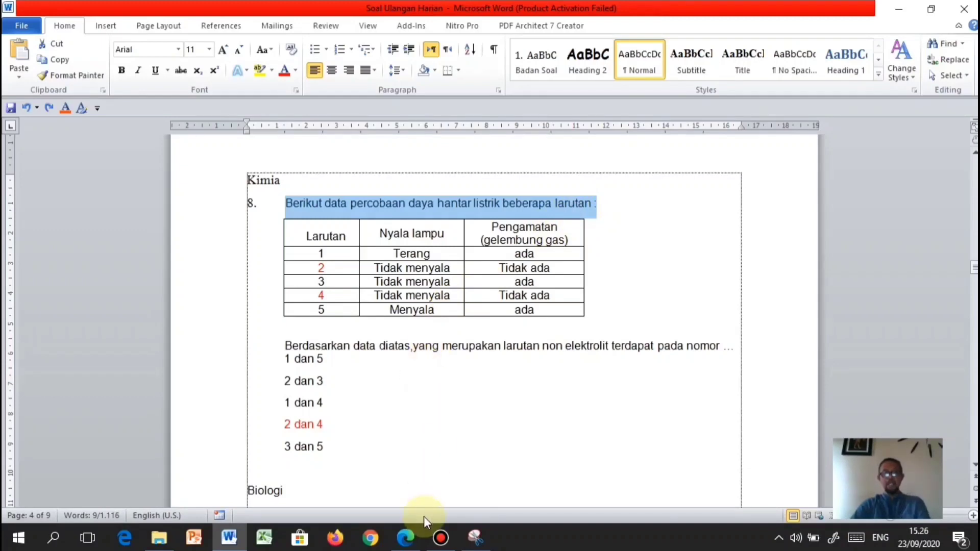
Return to Microsoft Forms, enter "Berikut data percobaan daya hantar listrik beberapa larutan :" as question 11's text and start a new line below it
{"action": "left_click", "coordinate": [407, 541]}
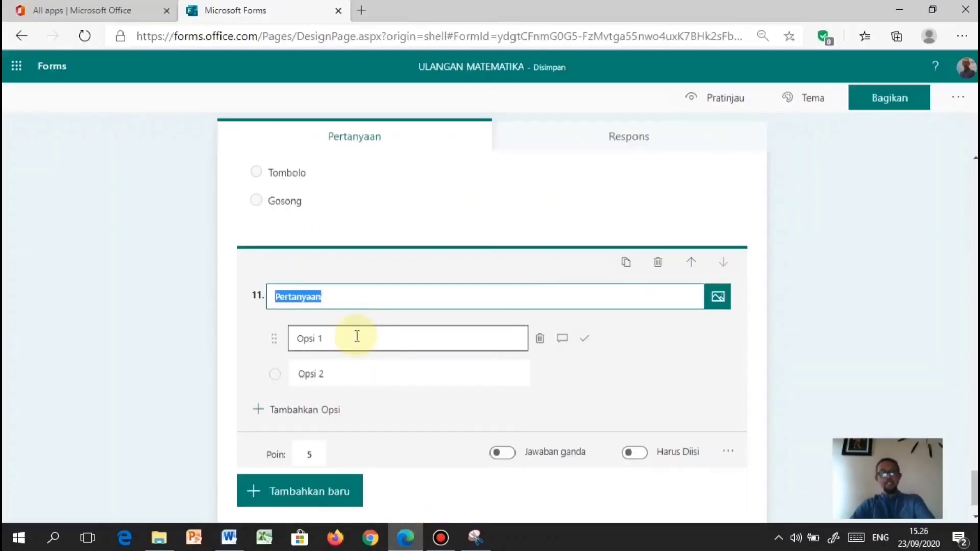
{"action": "type", "text": "Berikut data percobaan daya hantar listrik beberapa larutan :"}
{"action": "key", "text": "Return"}
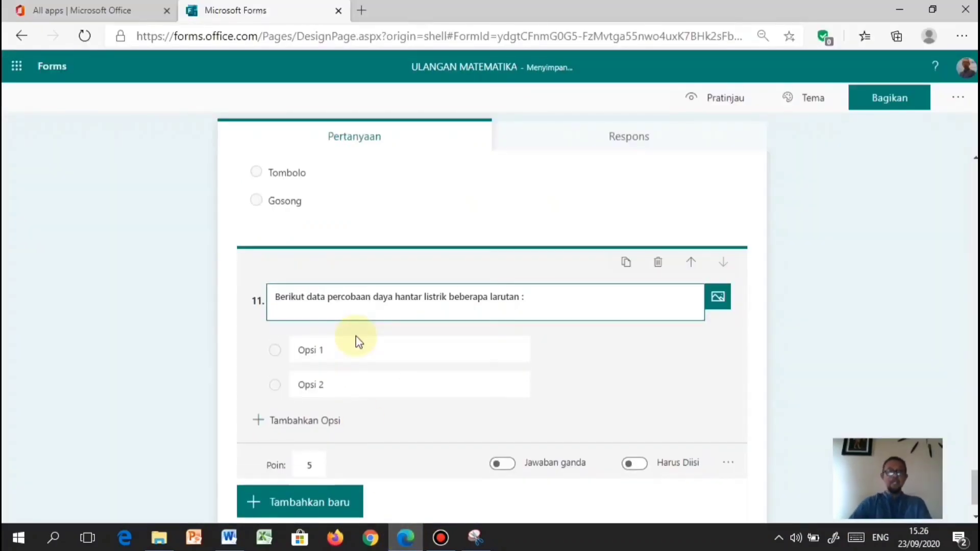
Switch to Word and copy "Berdasarkan data diatas,yang merupakan larutan non elektrolit terdapat pada nomor …" from below question 8's table
{"action": "left_click", "coordinate": [229, 538]}
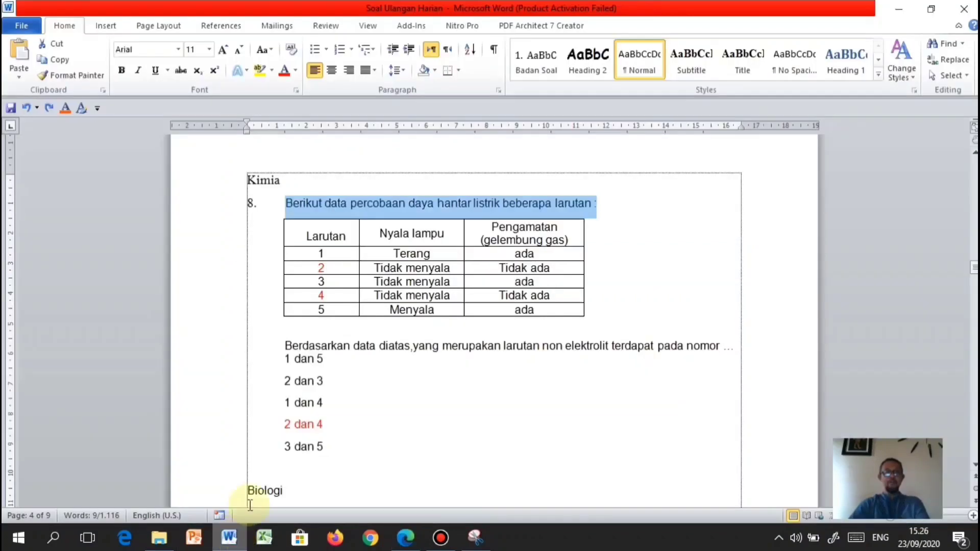
{"action": "left_click_drag", "start_coordinate": [284, 348], "coordinate": [732, 348]}
{"action": "key", "text": "ctrl+c"}
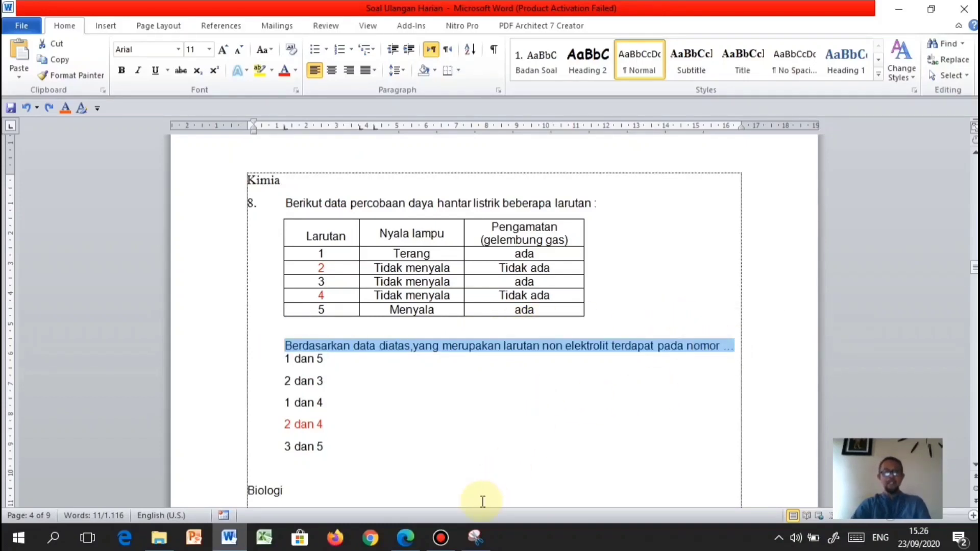
Return to Microsoft Forms and add "Berdasarkan data diatas,yang merupakan larutan non elektrolit terdapat pada nomor ..." as the second line of question 11's text
{"action": "left_click", "coordinate": [414, 540]}
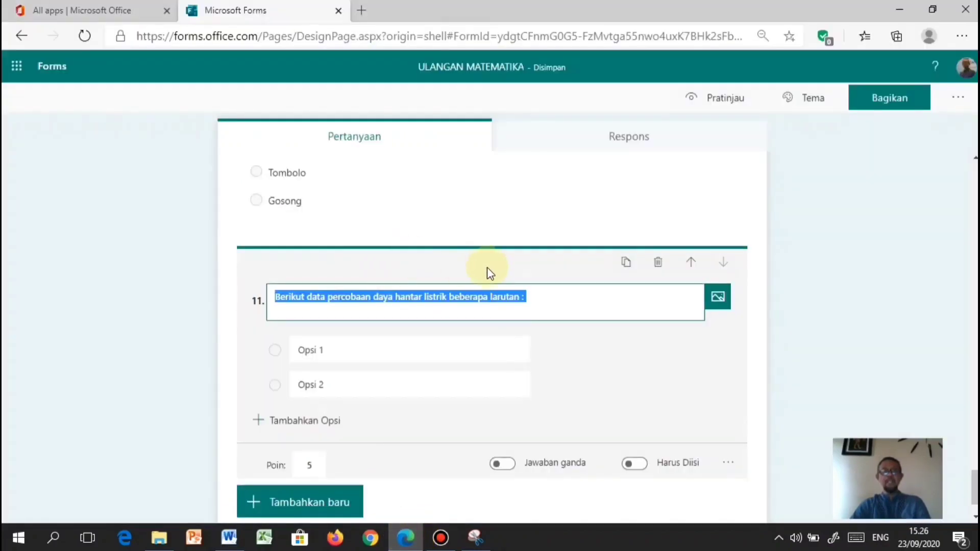
{"action": "left_click", "coordinate": [540, 295]}
{"action": "key", "text": "Return"}
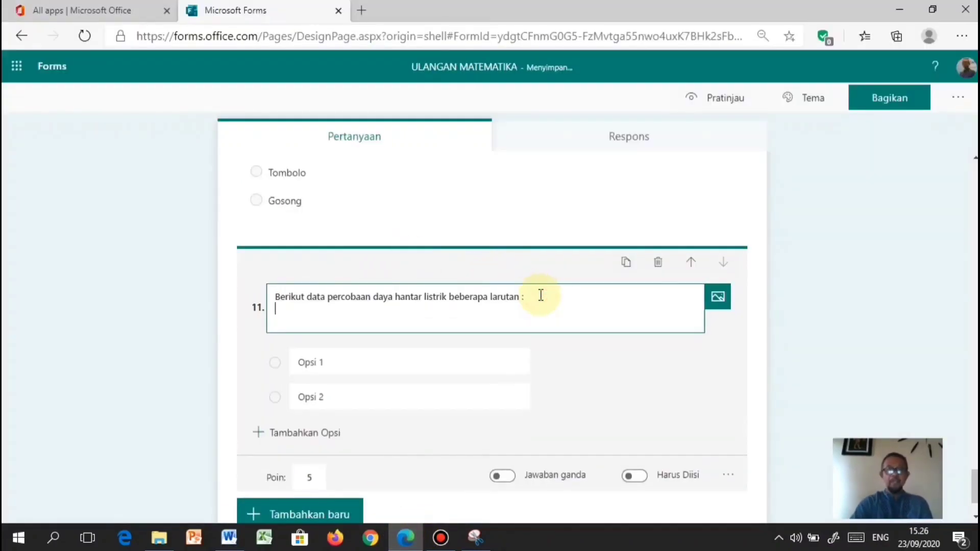
{"action": "key", "text": "ctrl+v"}
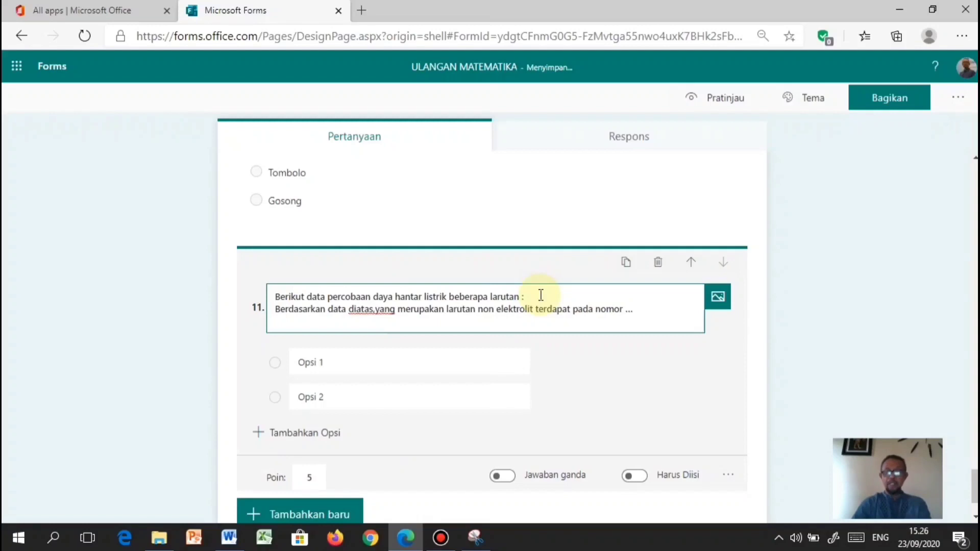
{"action": "key", "text": "BackSpace"}
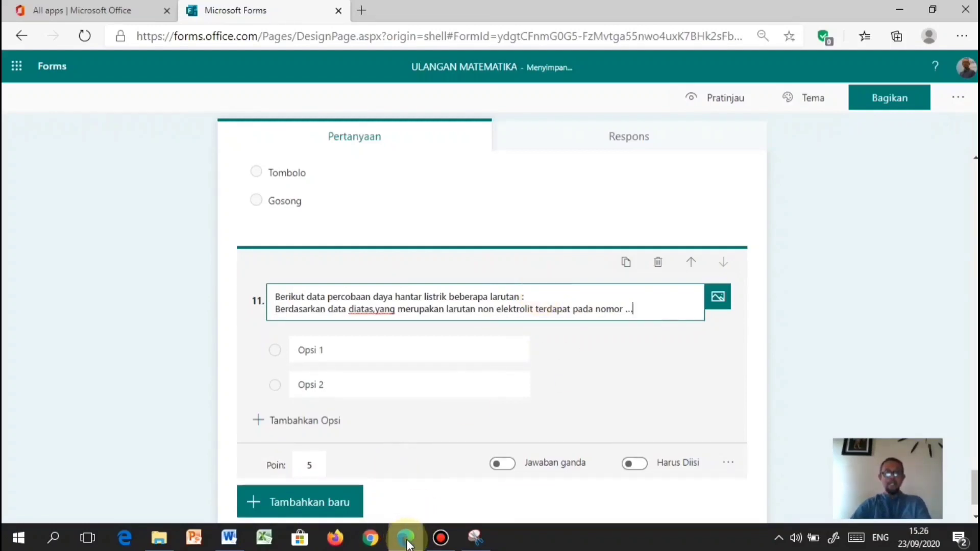
Switch to Word, capture question 8's table with Snipping Tool, and save the snip as JPEG file 8 in the Gambar soal folder
{"action": "left_click", "coordinate": [228, 541]}
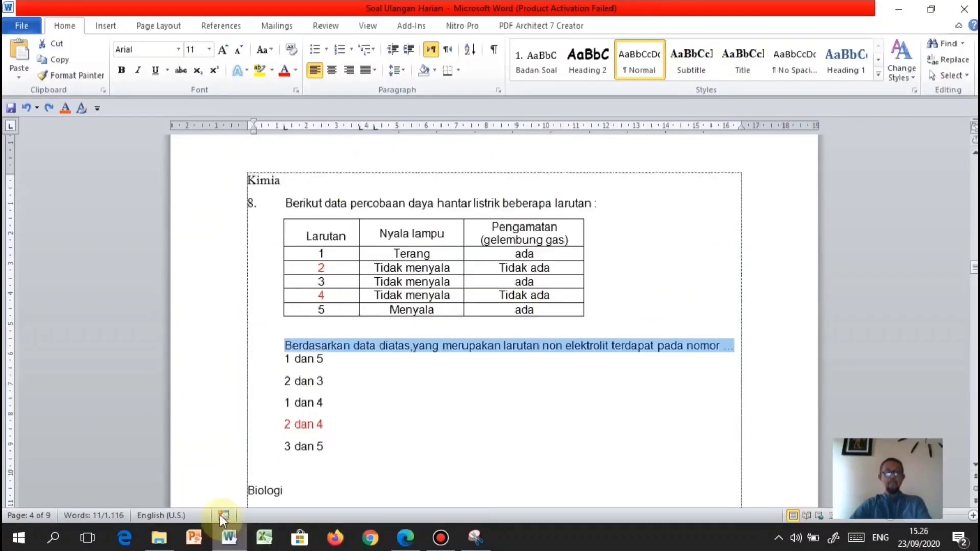
{"action": "left_click", "coordinate": [630, 262]}
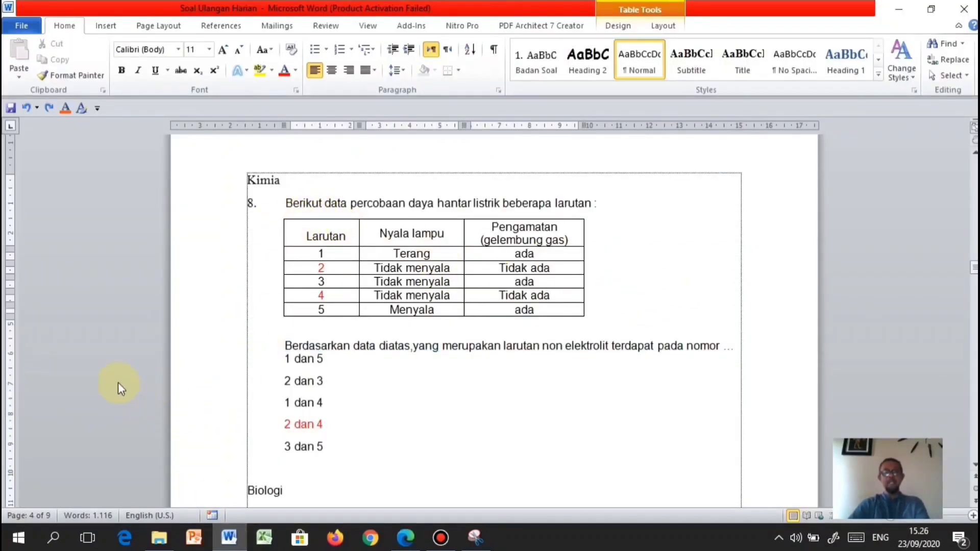
{"action": "left_click", "coordinate": [479, 543]}
{"action": "left_click", "coordinate": [247, 139]}
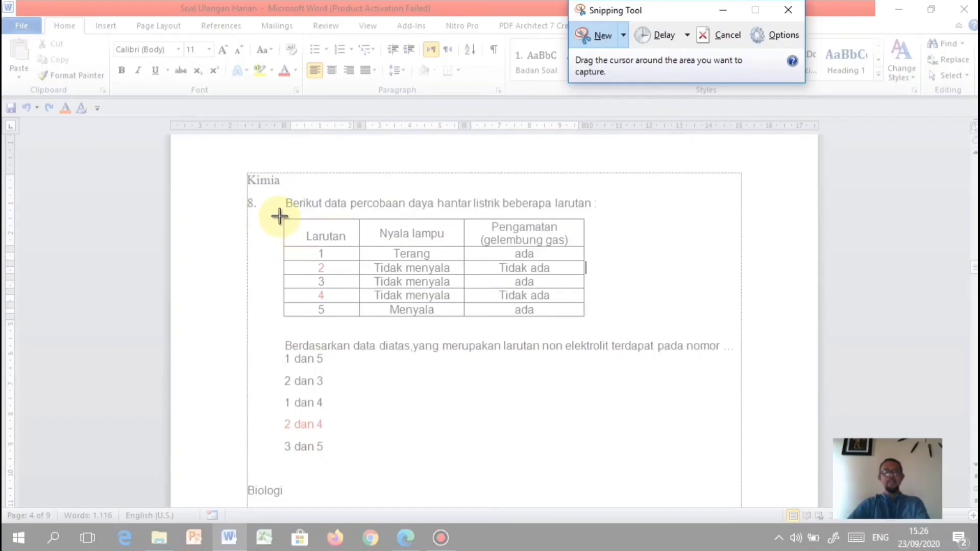
{"action": "left_click_drag", "start_coordinate": [280, 216], "coordinate": [585, 321]}
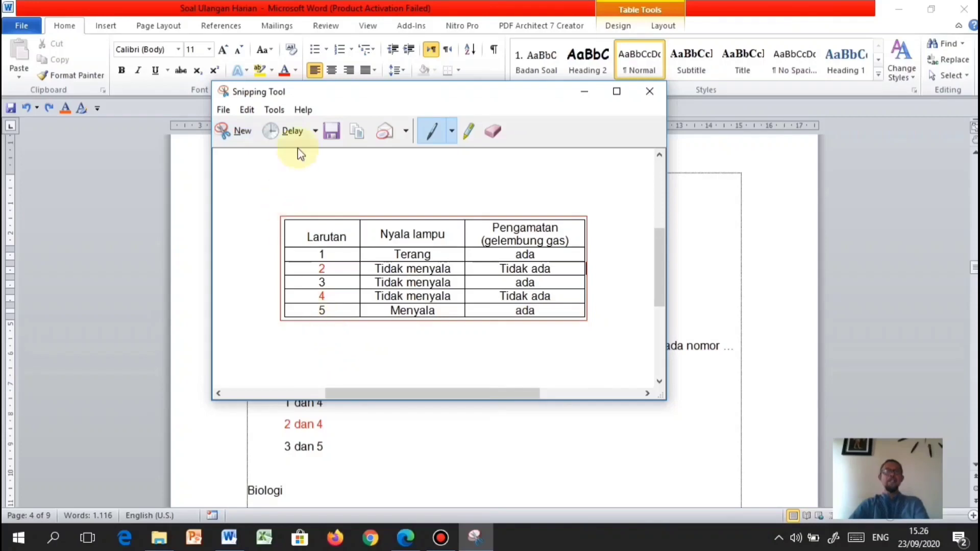
{"action": "left_click", "coordinate": [328, 129]}
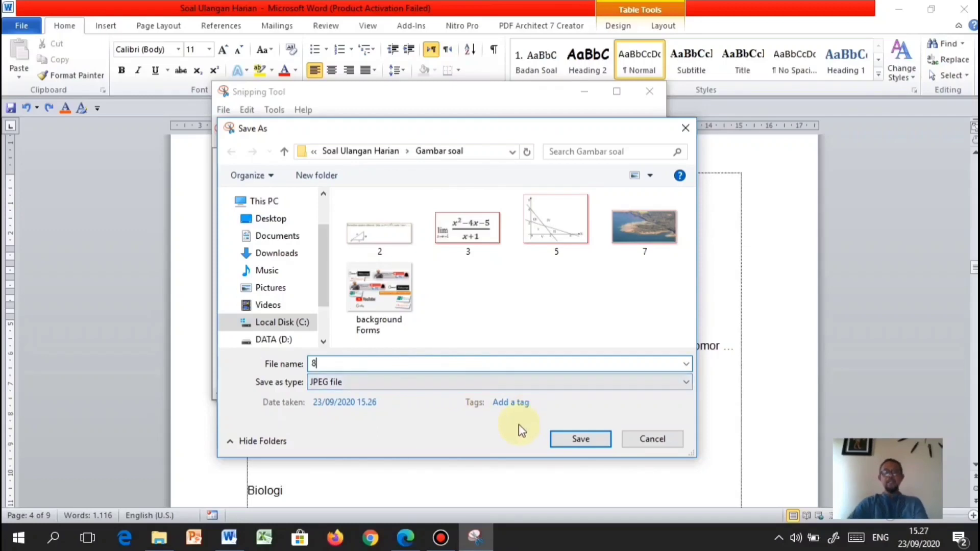
{"action": "left_click", "coordinate": [578, 441]}
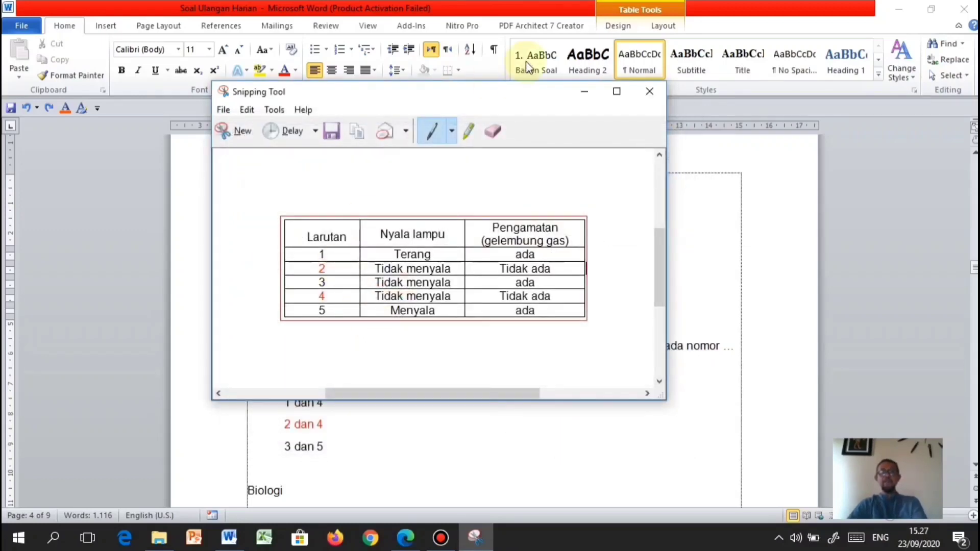
{"action": "left_click", "coordinate": [583, 97]}
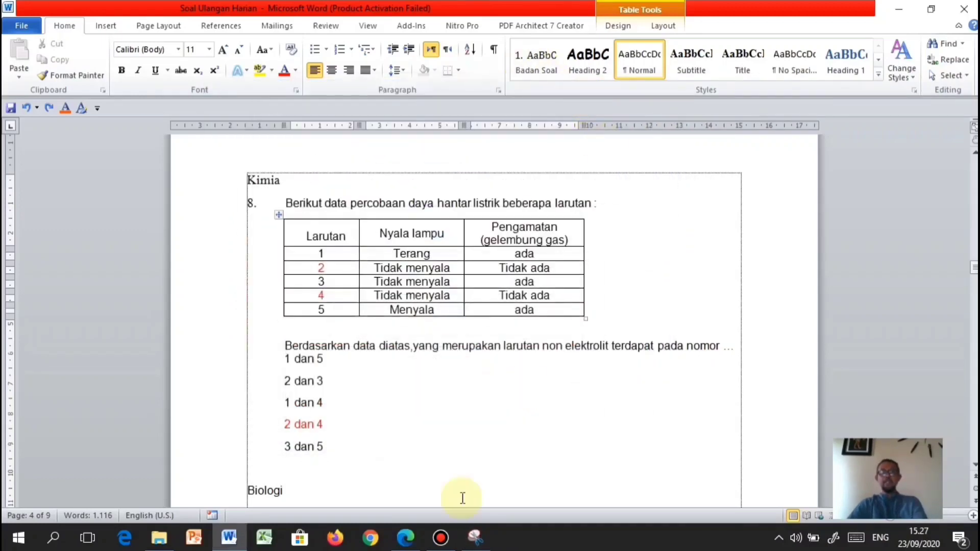
Return to Microsoft Forms and insert image 8 from the Gambar soal folder into question 11
{"action": "left_click", "coordinate": [405, 542]}
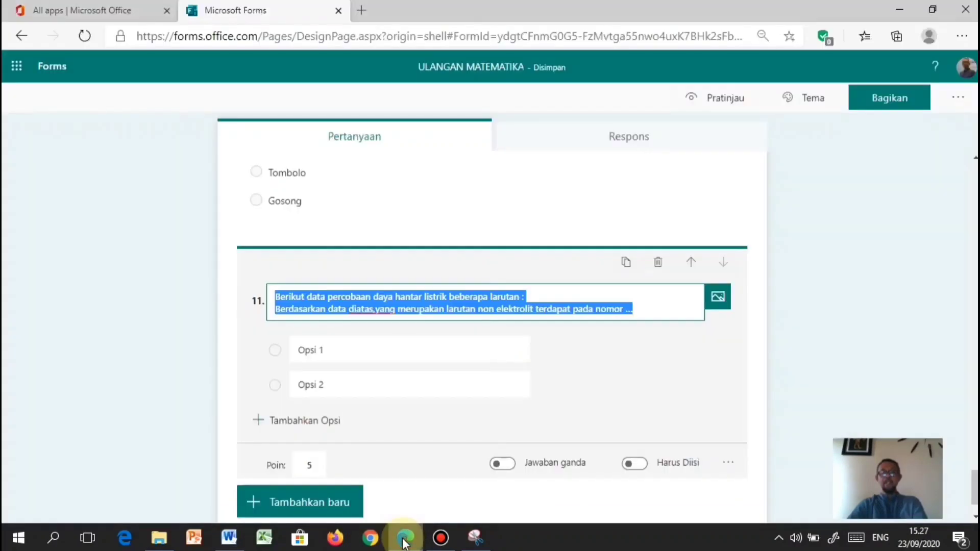
{"action": "left_click", "coordinate": [717, 301]}
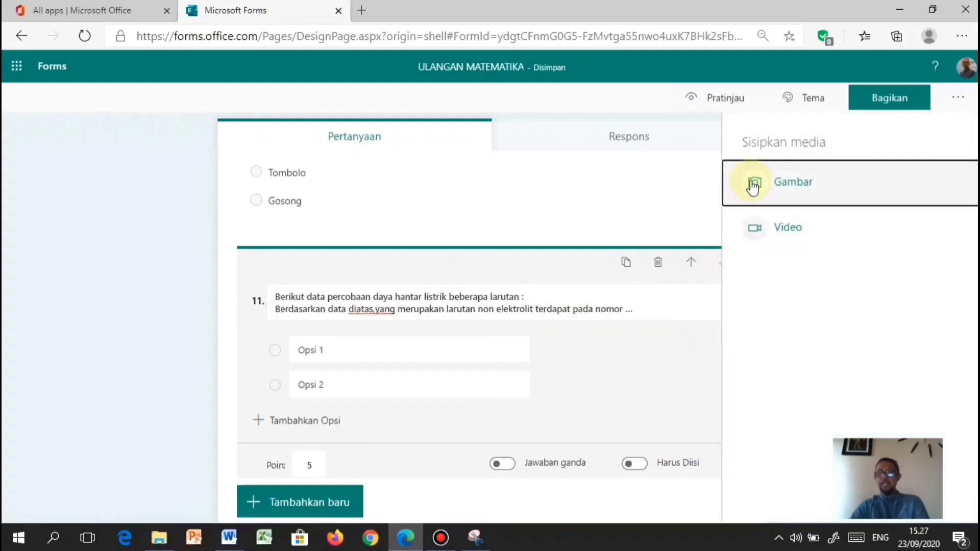
{"action": "left_click", "coordinate": [781, 184]}
{"action": "left_click", "coordinate": [864, 170]}
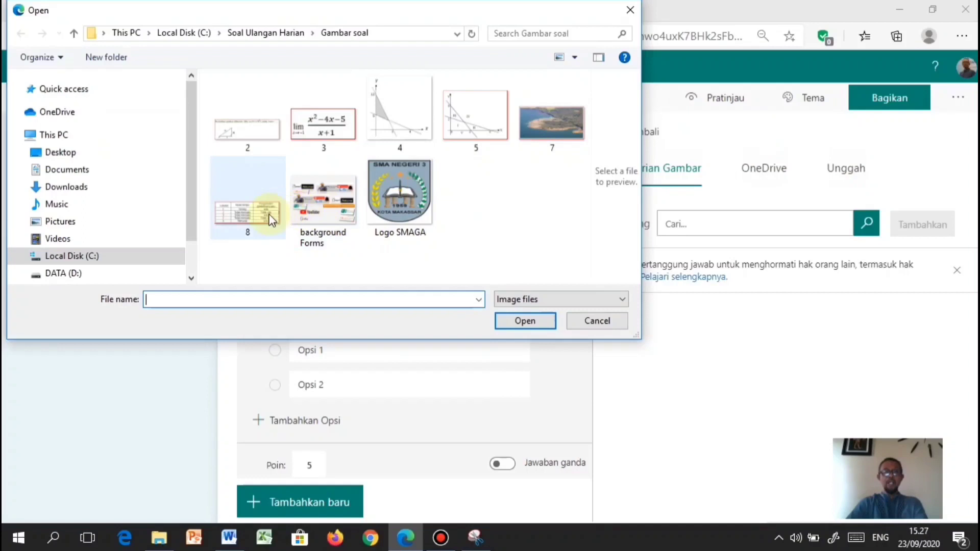
{"action": "left_click", "coordinate": [264, 219]}
{"action": "left_click", "coordinate": [511, 321]}
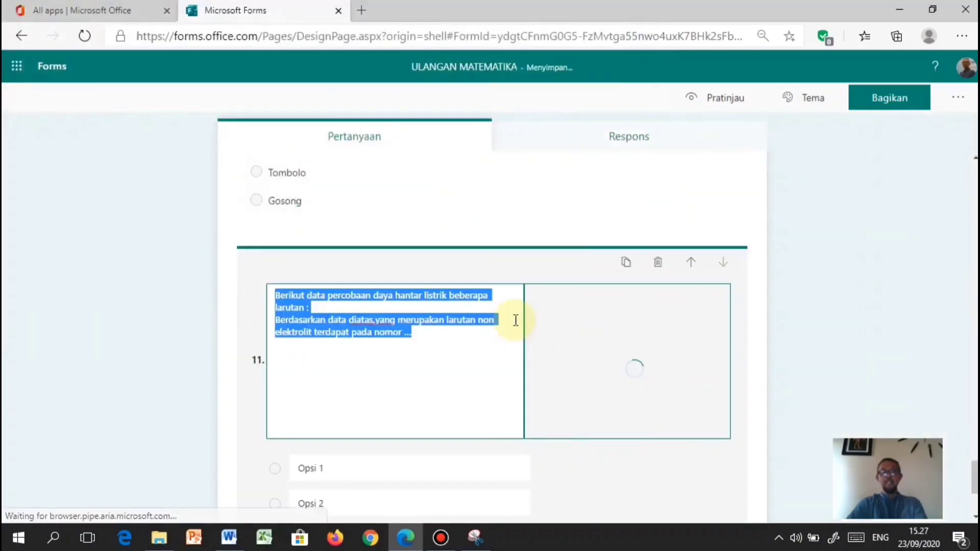
Delete the second answer option, Opsi 2, from question 11
{"action": "scroll", "coordinate": [412, 366], "scroll_direction": "down", "scroll_amount": 2}
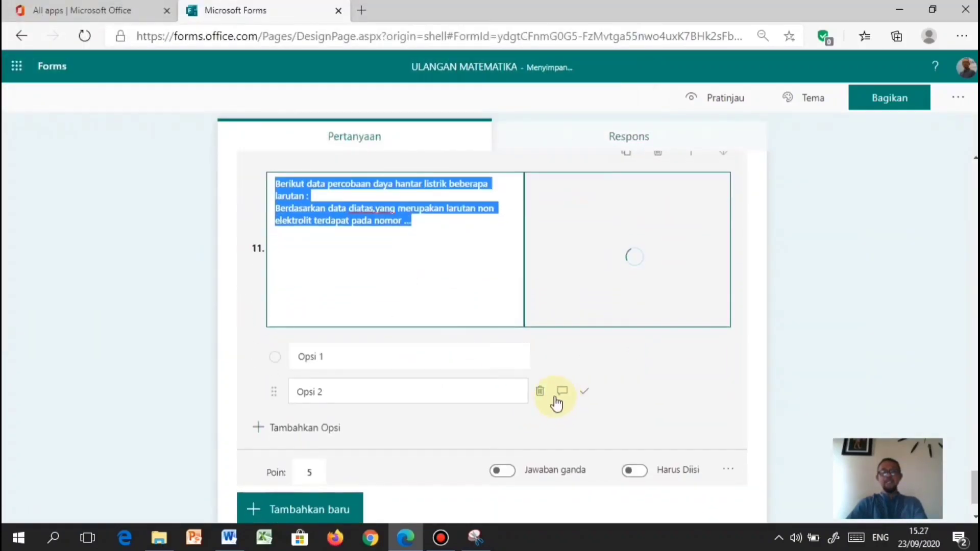
{"action": "left_click", "coordinate": [542, 394]}
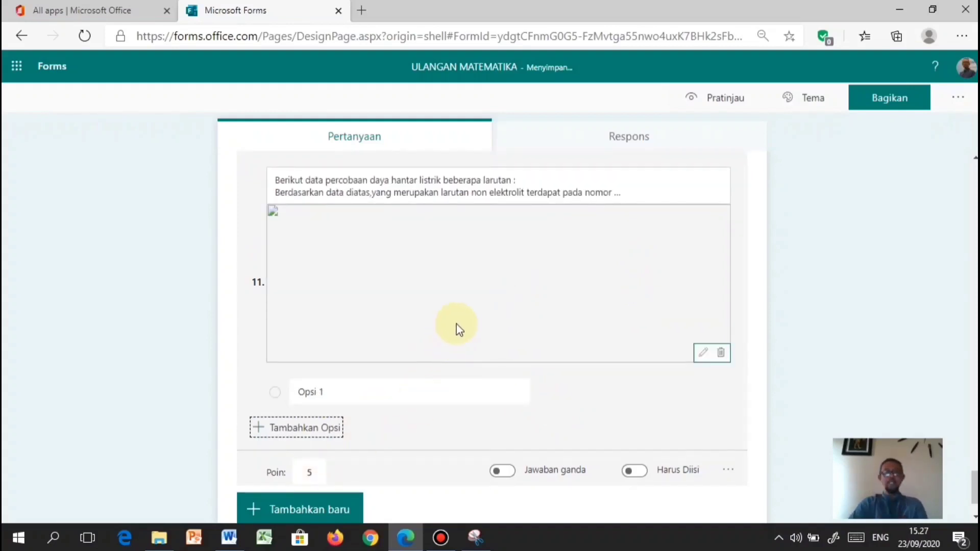
{"action": "left_click", "coordinate": [316, 397]}
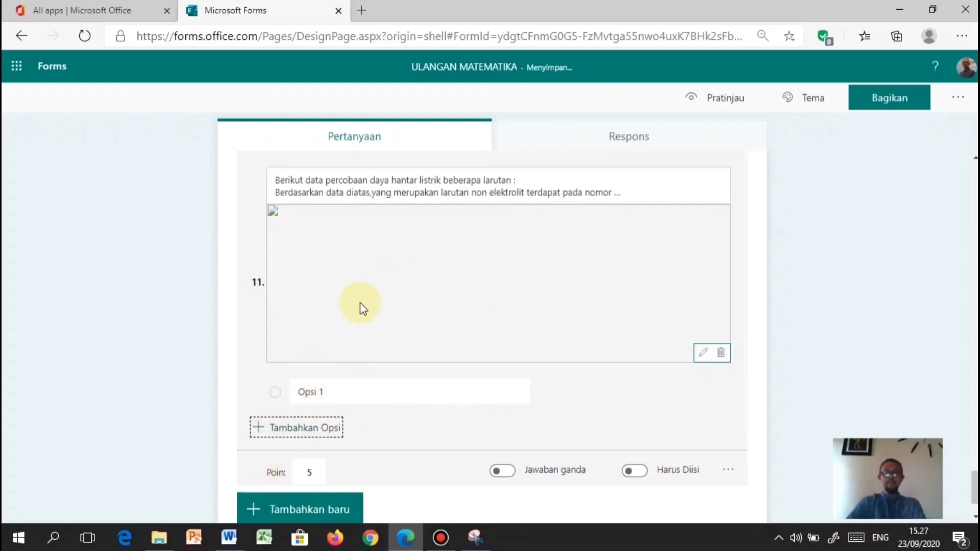
{"action": "scroll", "coordinate": [360, 303], "scroll_direction": "down", "scroll_amount": 1}
{"action": "scroll", "coordinate": [363, 302], "scroll_direction": "up", "scroll_amount": 7}
{"action": "scroll", "coordinate": [394, 233], "scroll_direction": "down", "scroll_amount": 4}
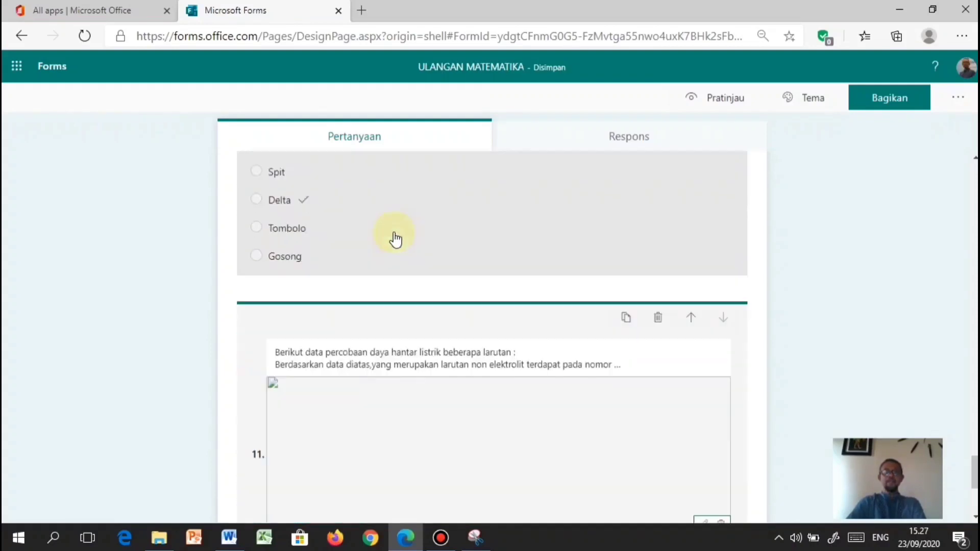
{"action": "scroll", "coordinate": [394, 239], "scroll_direction": "down", "scroll_amount": 5}
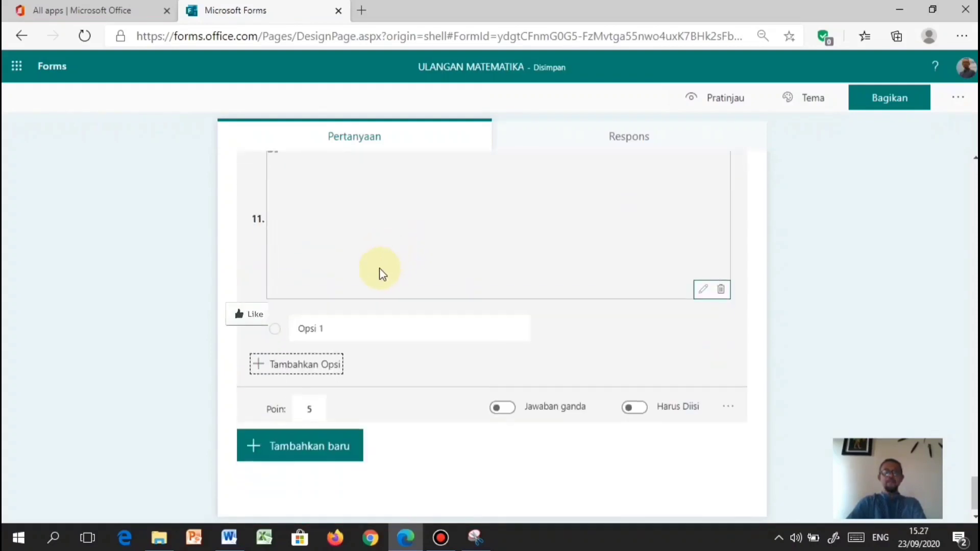
Switch to Word and copy question 8's five answer options, "1 dan 5" through "3 dan 5", without list lettering
{"action": "left_click", "coordinate": [233, 542]}
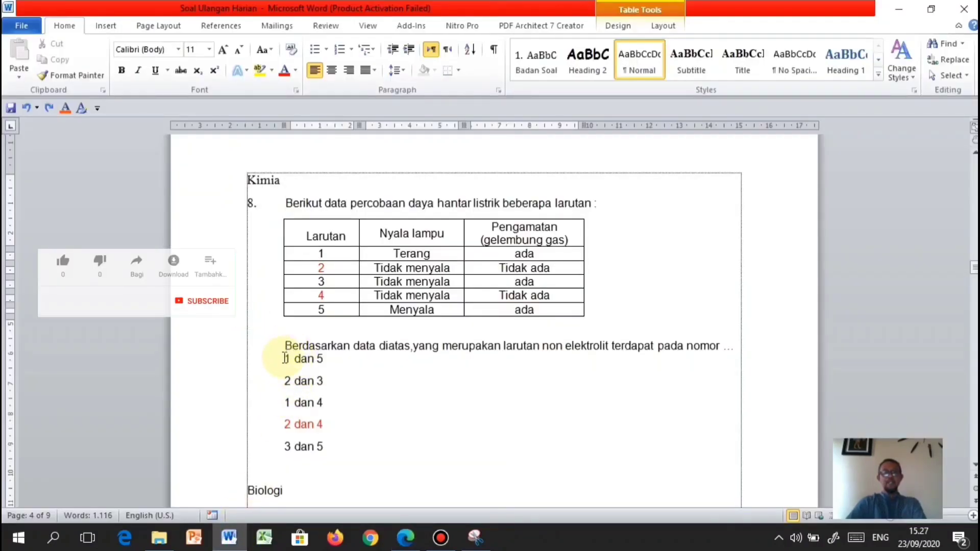
{"action": "left_click_drag", "start_coordinate": [300, 362], "coordinate": [323, 446]}
{"action": "key", "text": "ctrl+c"}
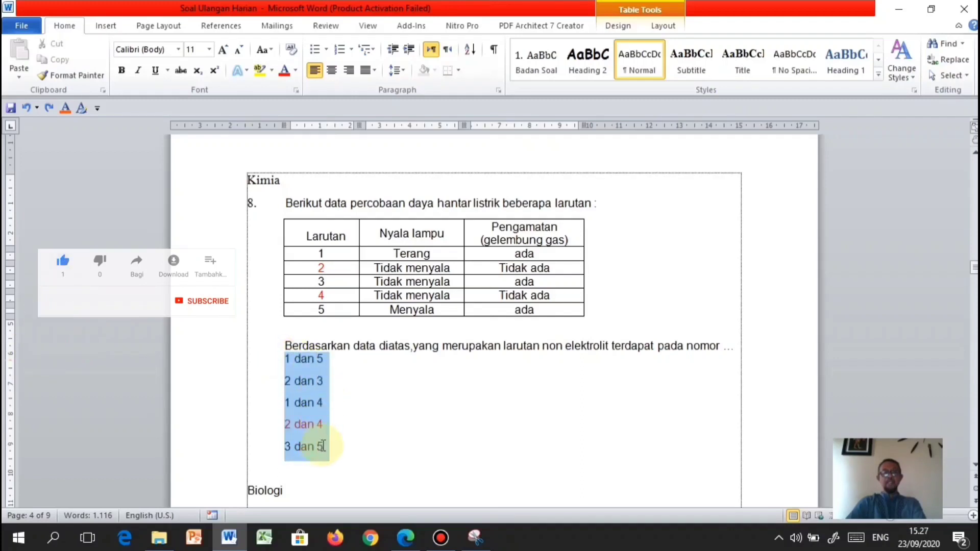
{"action": "left_click", "coordinate": [343, 51]}
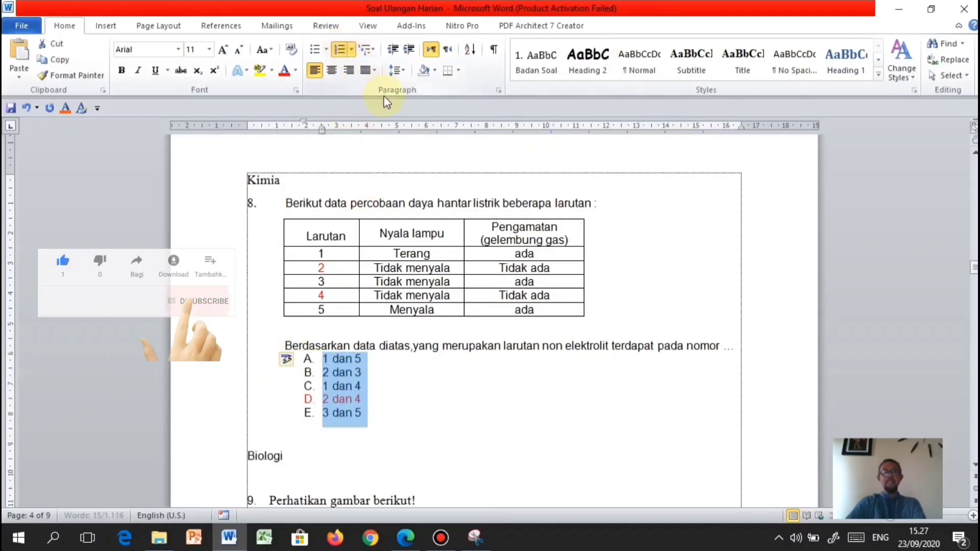
{"action": "left_click", "coordinate": [341, 53]}
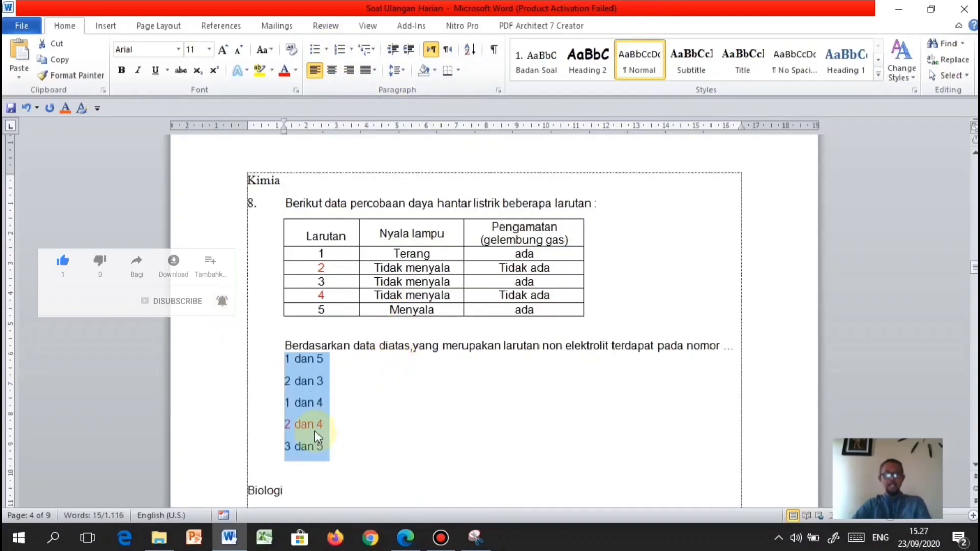
Return to Microsoft Forms, paste the five copied answers as question 11's options and mark "2 dan 4" as the correct answer
{"action": "left_click", "coordinate": [409, 539]}
{"action": "left_click", "coordinate": [394, 313]}
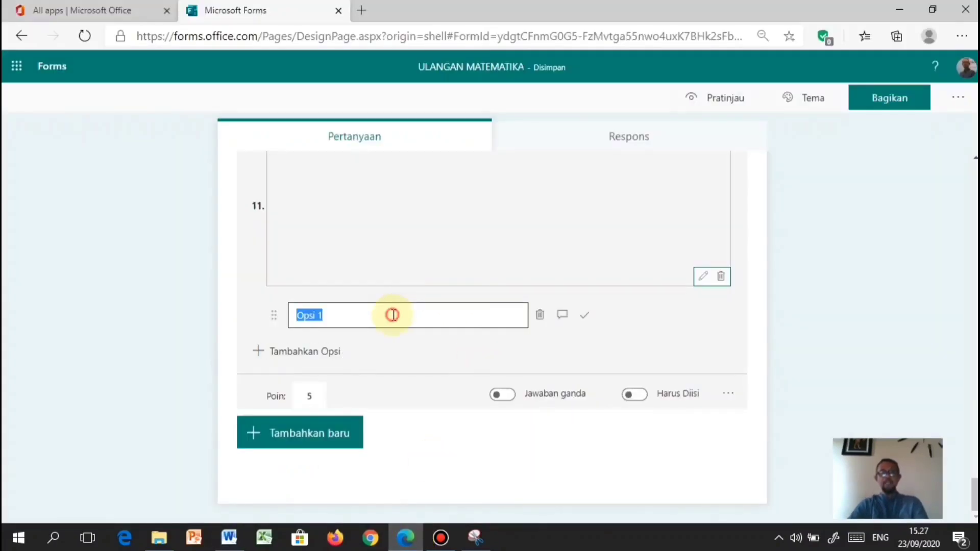
{"action": "key", "text": "ctrl+v"}
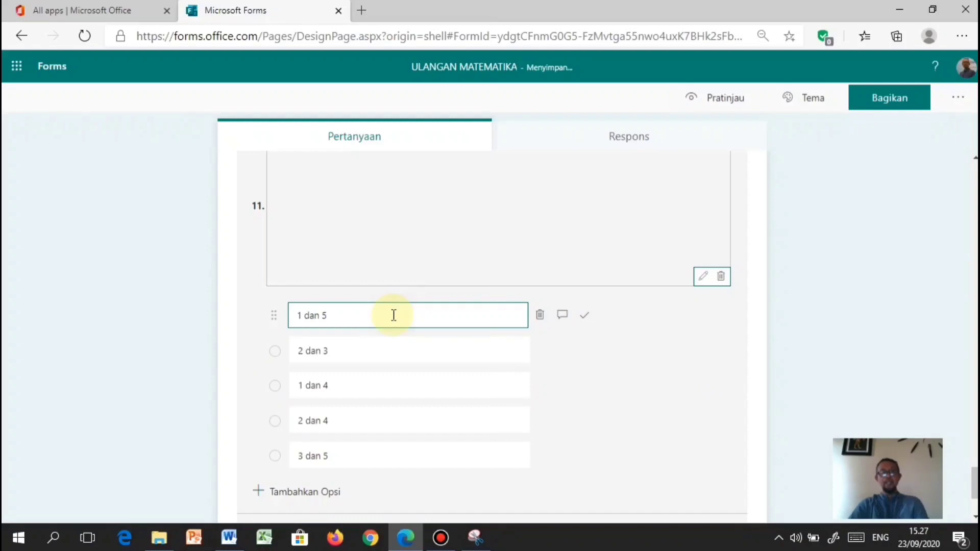
{"action": "left_click", "coordinate": [584, 422]}
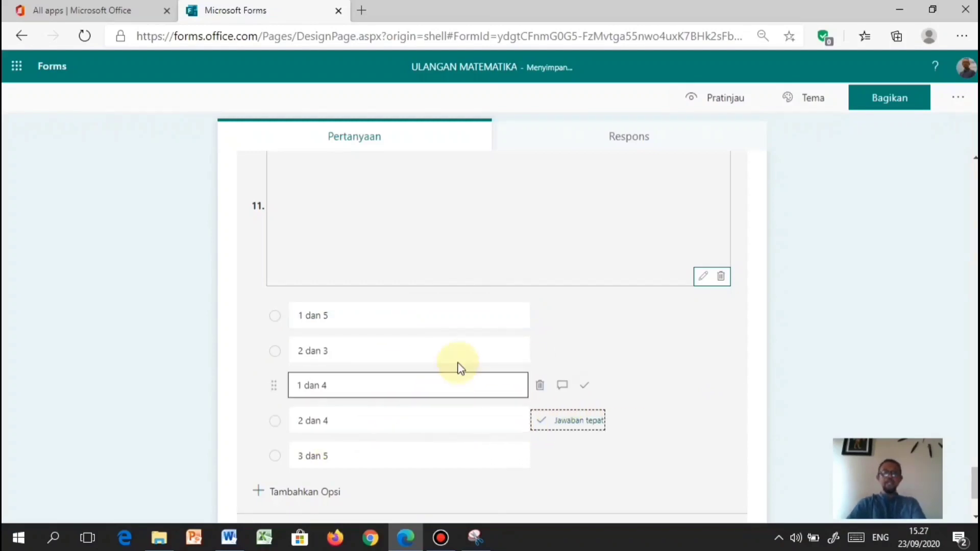
Preview the form to examine question 11's table image and answers, return to the editor and check the same question there
{"action": "scroll", "coordinate": [461, 355], "scroll_direction": "up", "scroll_amount": 4}
{"action": "scroll", "coordinate": [434, 342], "scroll_direction": "down", "scroll_amount": 1}
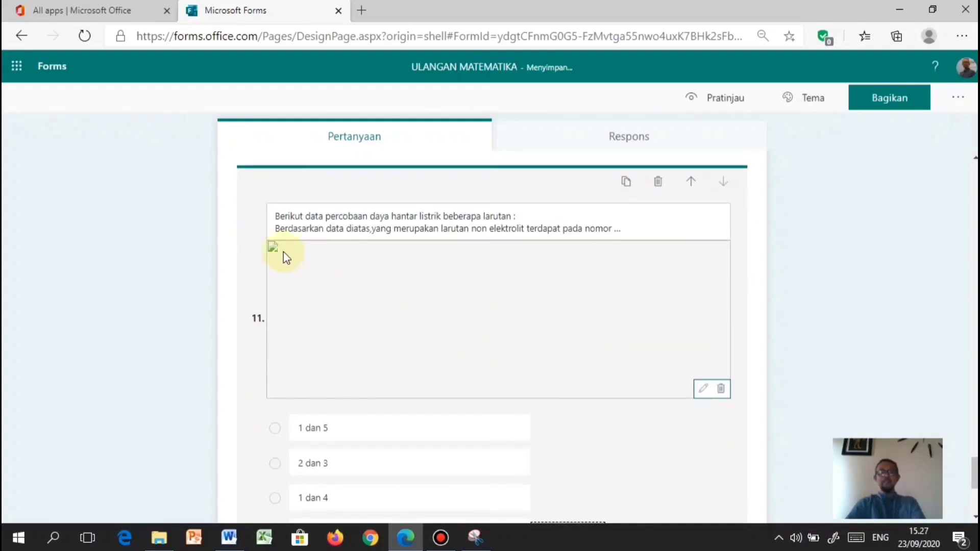
{"action": "left_click", "coordinate": [727, 102]}
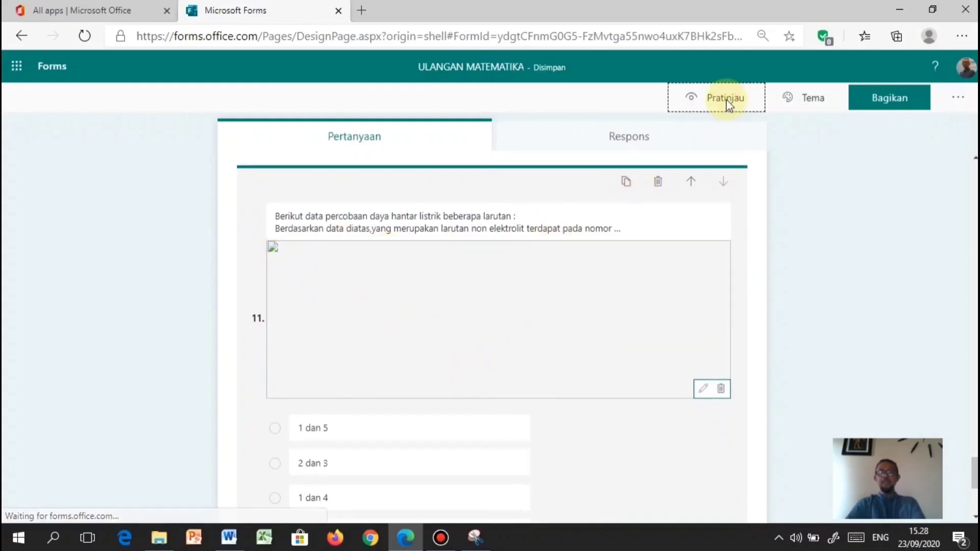
{"action": "scroll", "coordinate": [597, 233], "scroll_direction": "down", "scroll_amount": 20}
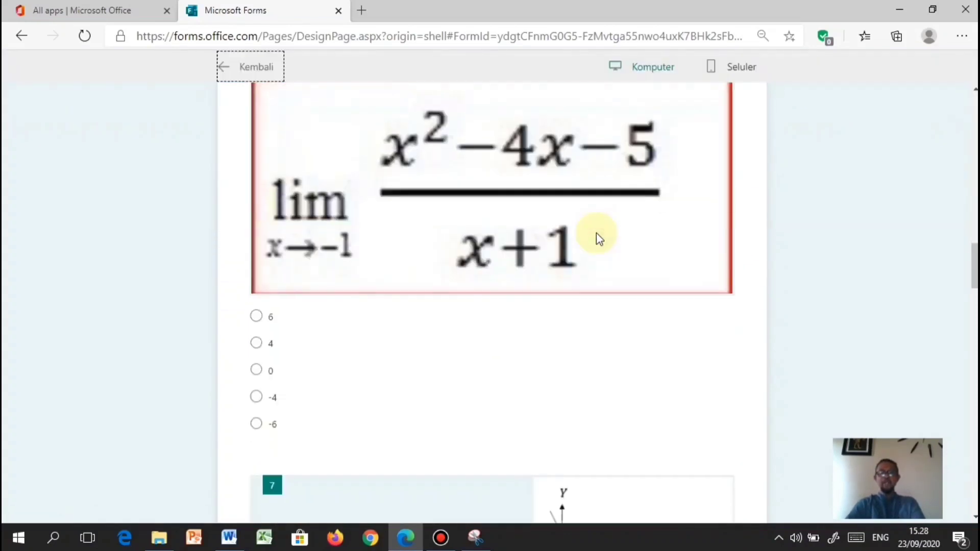
{"action": "scroll", "coordinate": [594, 240], "scroll_direction": "down", "scroll_amount": 20}
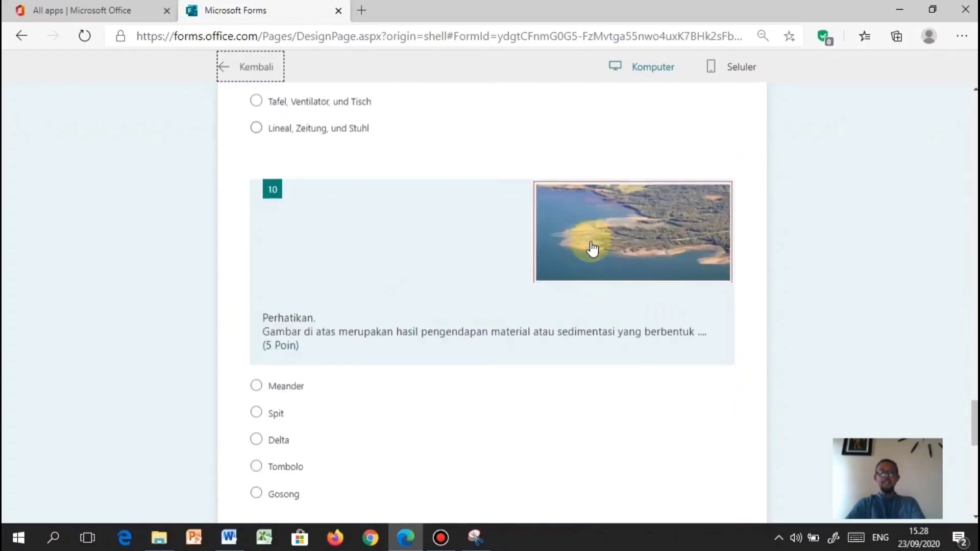
{"action": "scroll", "coordinate": [592, 248], "scroll_direction": "down", "scroll_amount": 12}
{"action": "scroll", "coordinate": [586, 247], "scroll_direction": "up", "scroll_amount": 6}
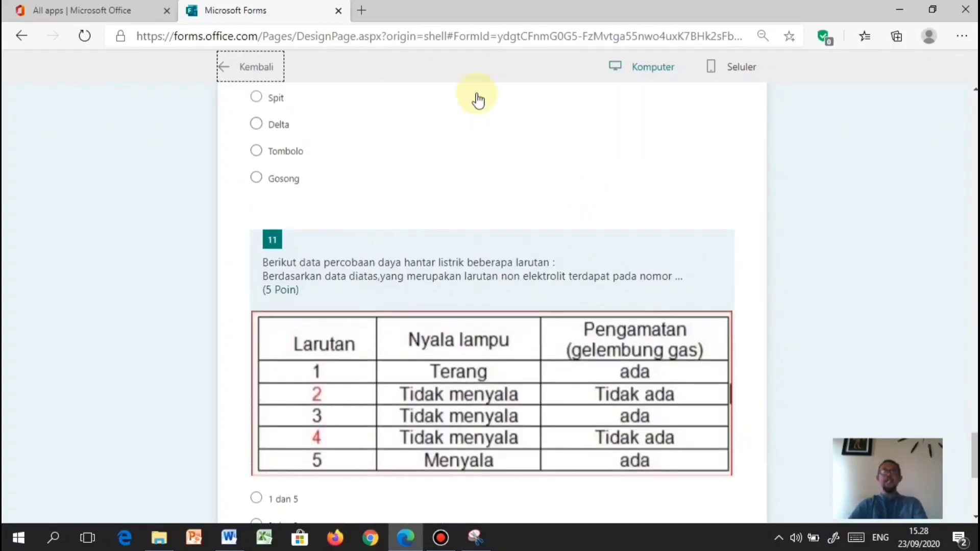
{"action": "scroll", "coordinate": [605, 313], "scroll_direction": "down", "scroll_amount": 20}
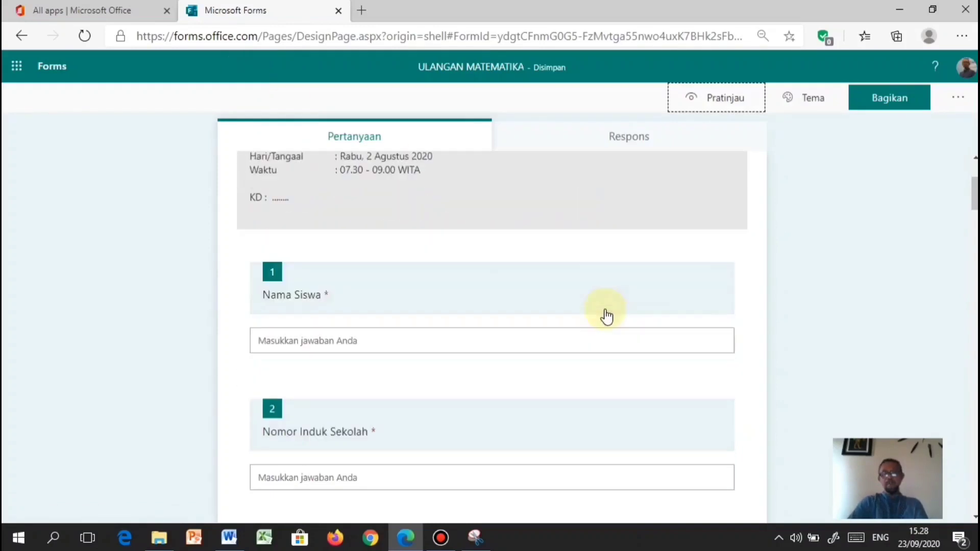
{"action": "scroll", "coordinate": [522, 354], "scroll_direction": "down", "scroll_amount": 20}
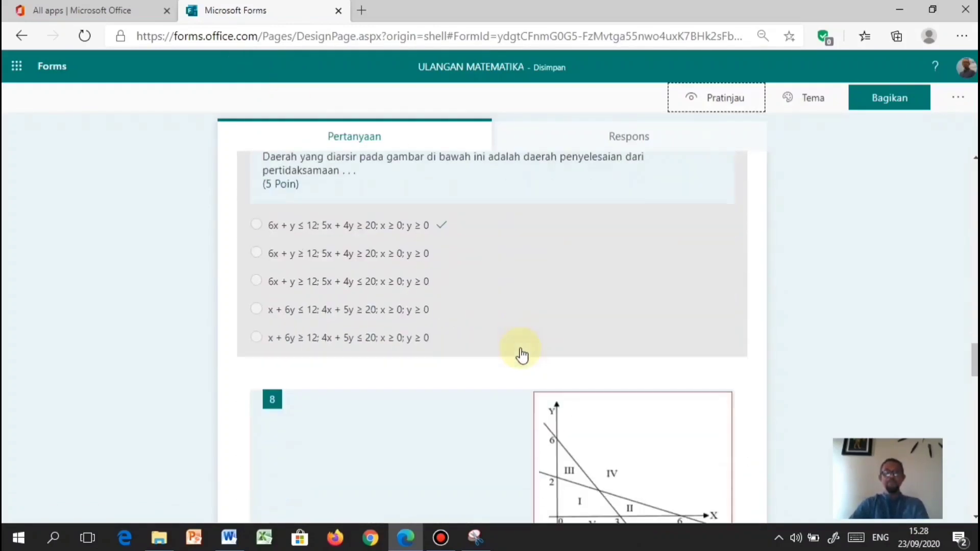
{"action": "scroll", "coordinate": [518, 378], "scroll_direction": "down", "scroll_amount": 10}
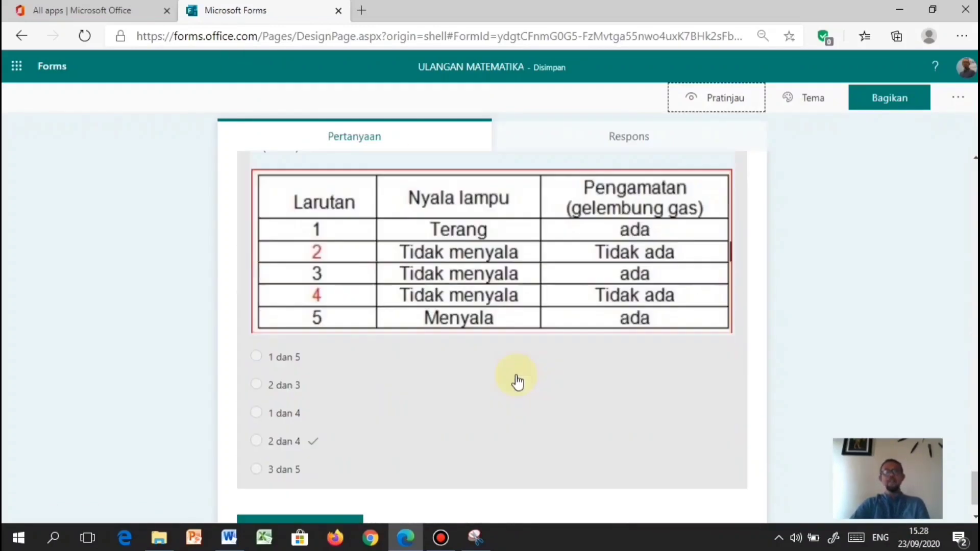
{"action": "scroll", "coordinate": [511, 370], "scroll_direction": "up", "scroll_amount": 5}
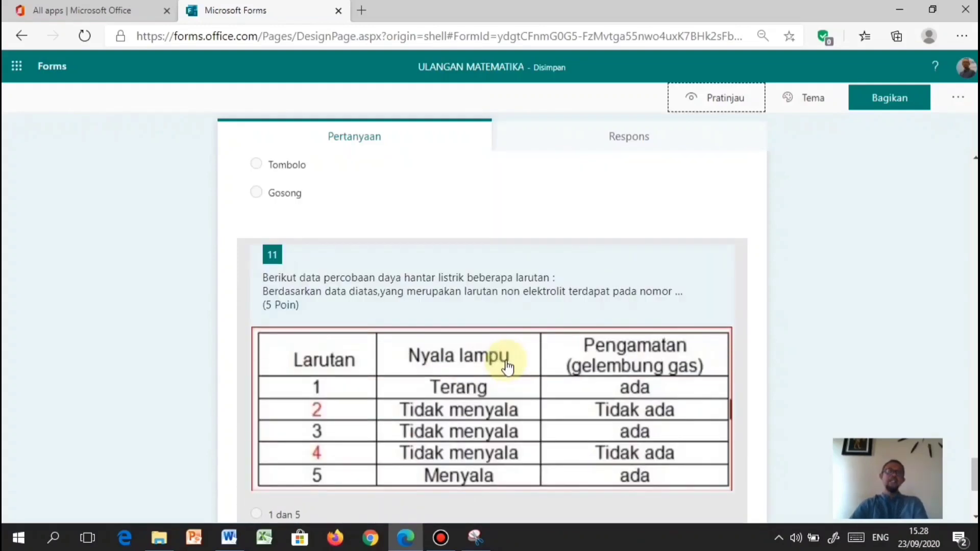
Add a new multiple-choice (Pilihan) question below question 11
{"action": "scroll", "coordinate": [507, 366], "scroll_direction": "down", "scroll_amount": 4}
{"action": "left_click", "coordinate": [319, 465]}
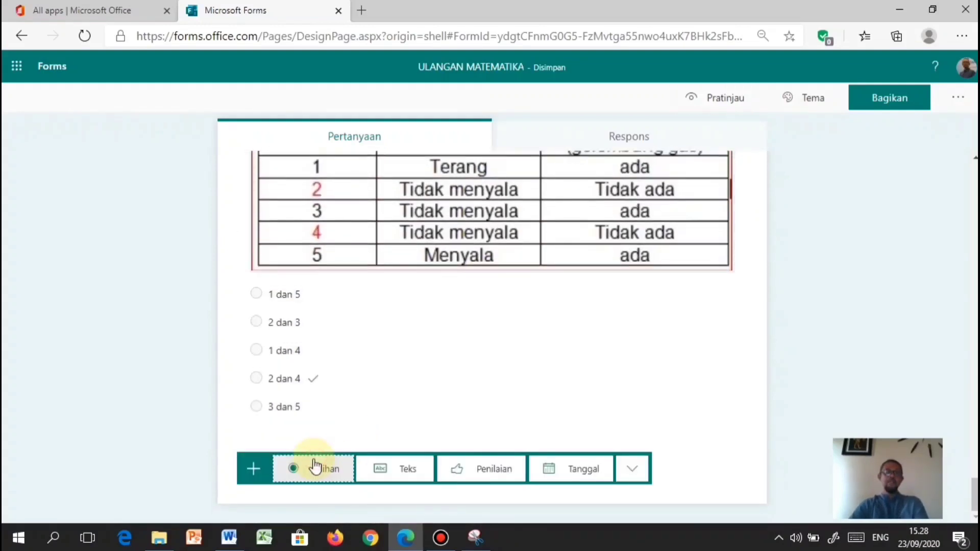
{"action": "left_click", "coordinate": [322, 470]}
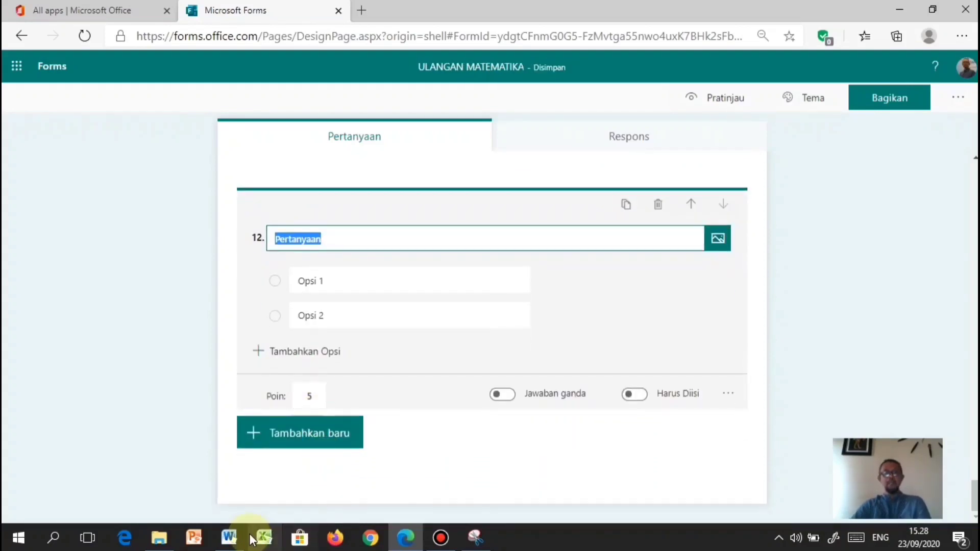
Copy "Perhatikan gambar berikut!" from question 9 in the Word document into the text of question 12 in Microsoft Forms
{"action": "left_click", "coordinate": [229, 537]}
{"action": "scroll", "coordinate": [402, 372], "scroll_direction": "down", "scroll_amount": 10}
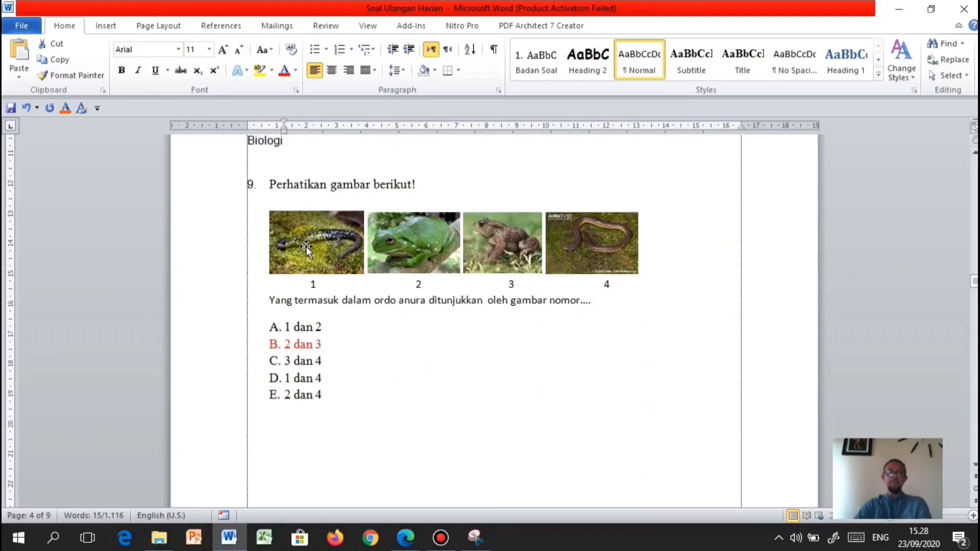
{"action": "scroll", "coordinate": [305, 246], "scroll_direction": "up", "scroll_amount": 1}
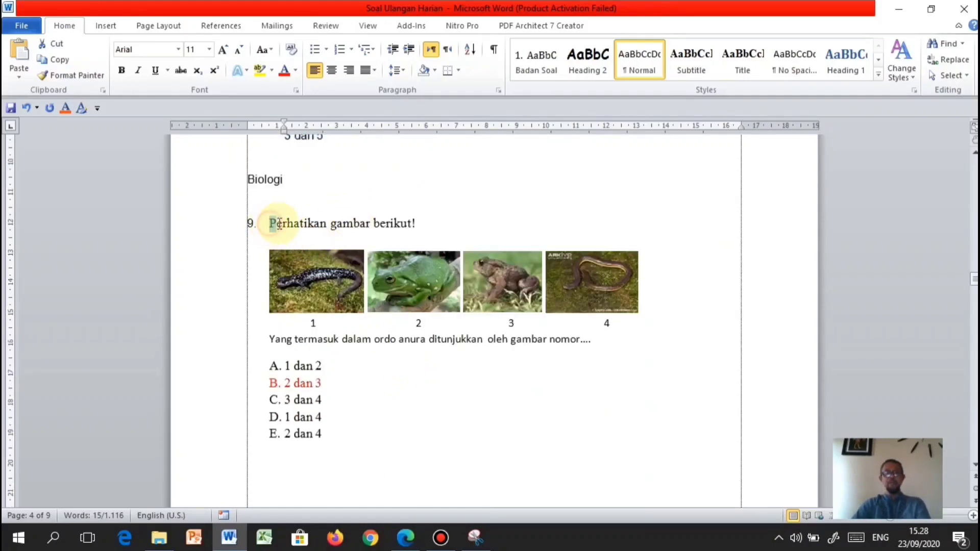
{"action": "left_click_drag", "start_coordinate": [279, 224], "coordinate": [385, 228]}
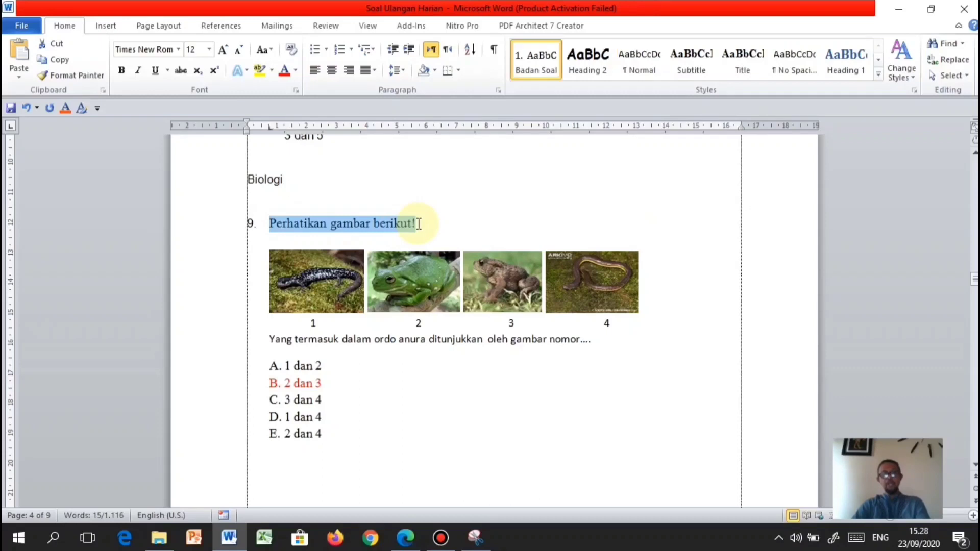
{"action": "left_click", "coordinate": [405, 545]}
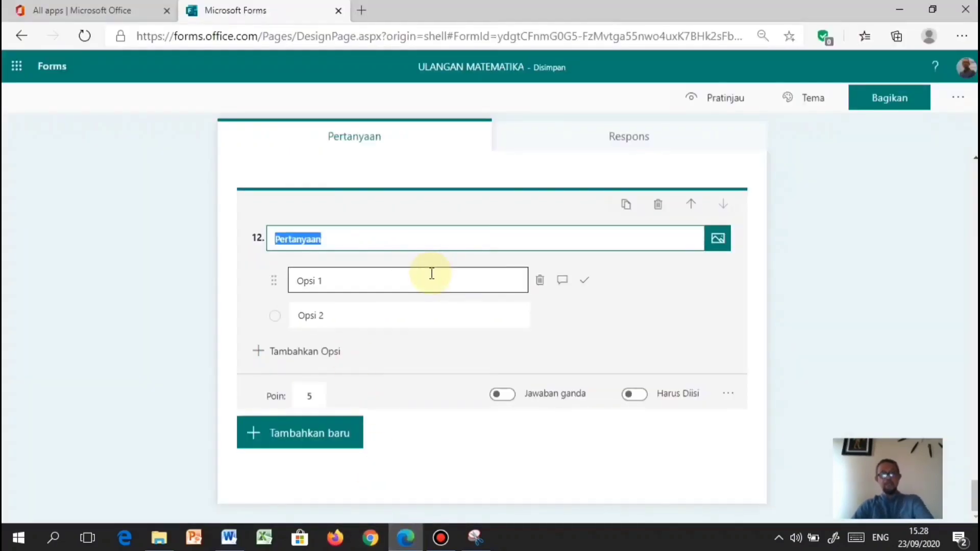
{"action": "type", "text": "Perhatikan gambar berikut!"}
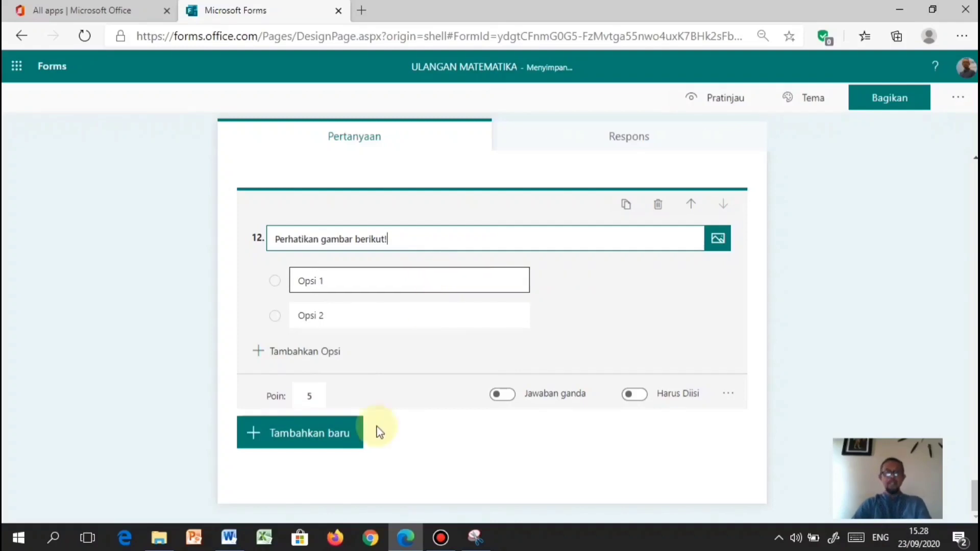
Copy the sentence "Yang termasuk dalam ordo anura ditunjukkan oleh gambar nomor...." from Word and paste it as a second line of question 12 in Forms
{"action": "left_click", "coordinate": [229, 538]}
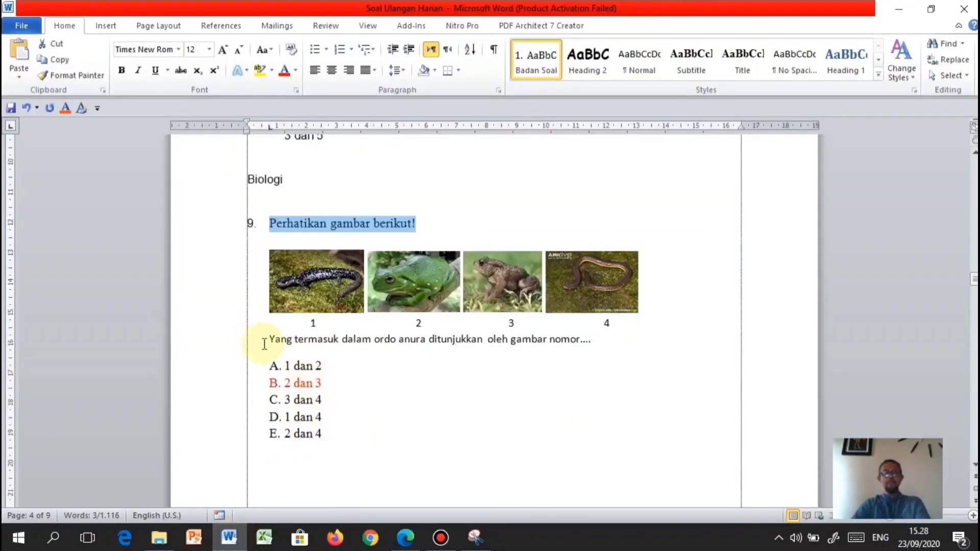
{"action": "left_click_drag", "start_coordinate": [270, 339], "coordinate": [588, 344]}
{"action": "key", "text": "ctrl+c"}
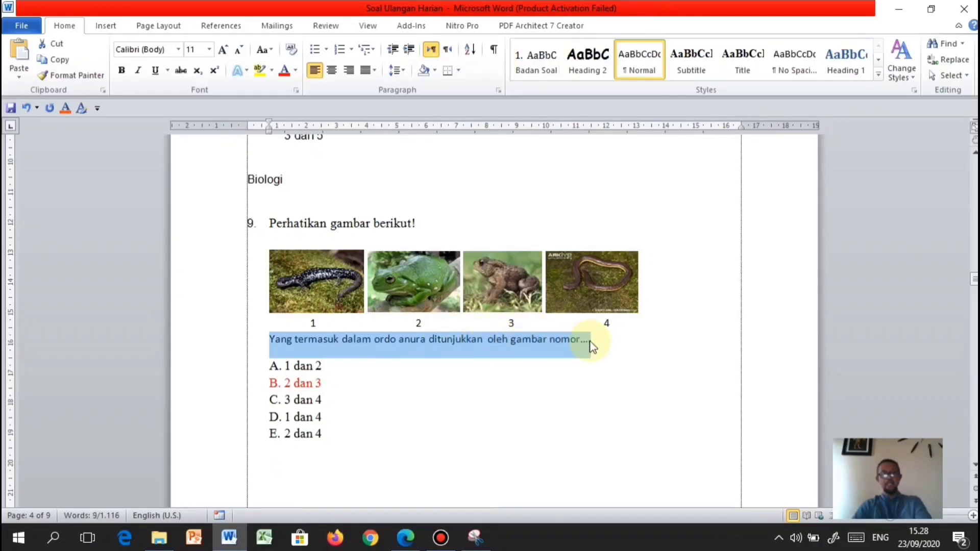
{"action": "left_click", "coordinate": [406, 539]}
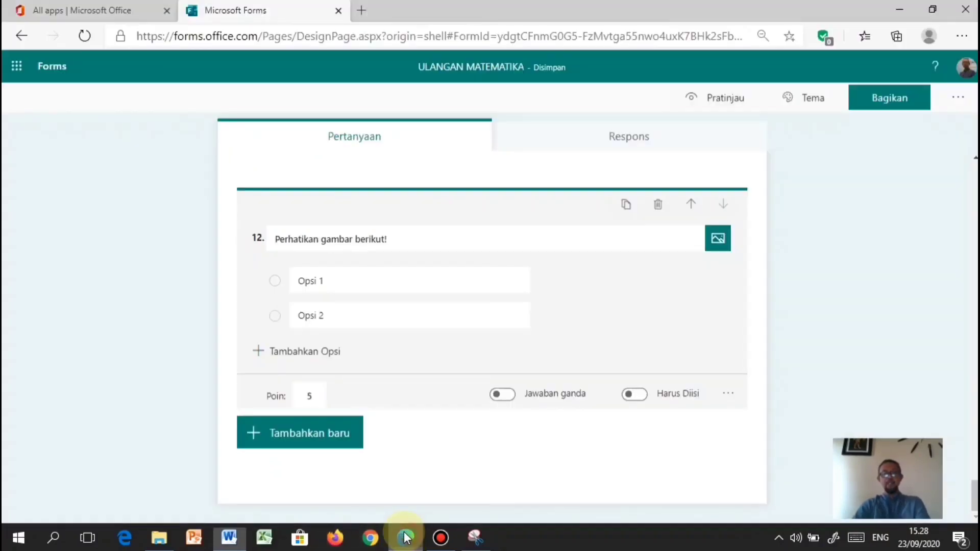
{"action": "left_click", "coordinate": [404, 243]}
{"action": "key", "text": "Return"}
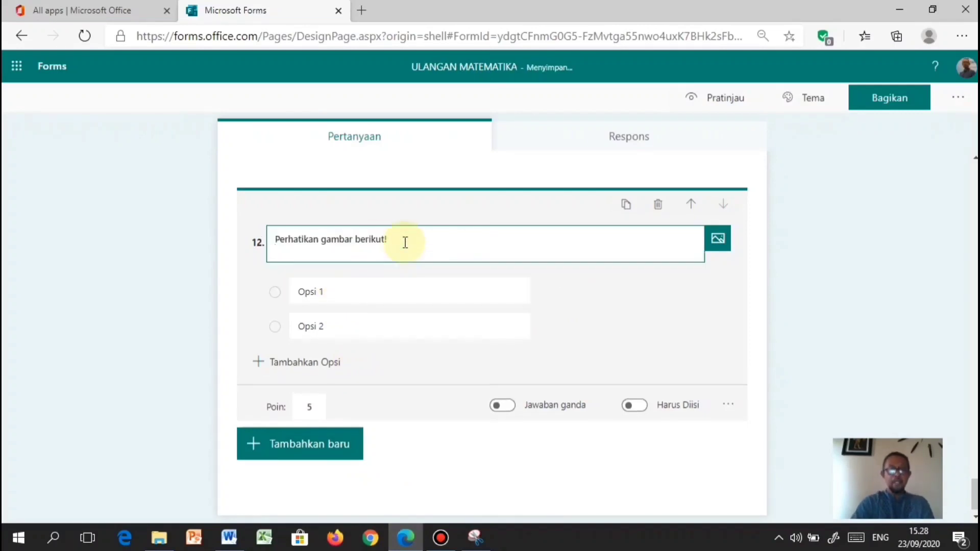
{"action": "key", "text": "ctrl+v"}
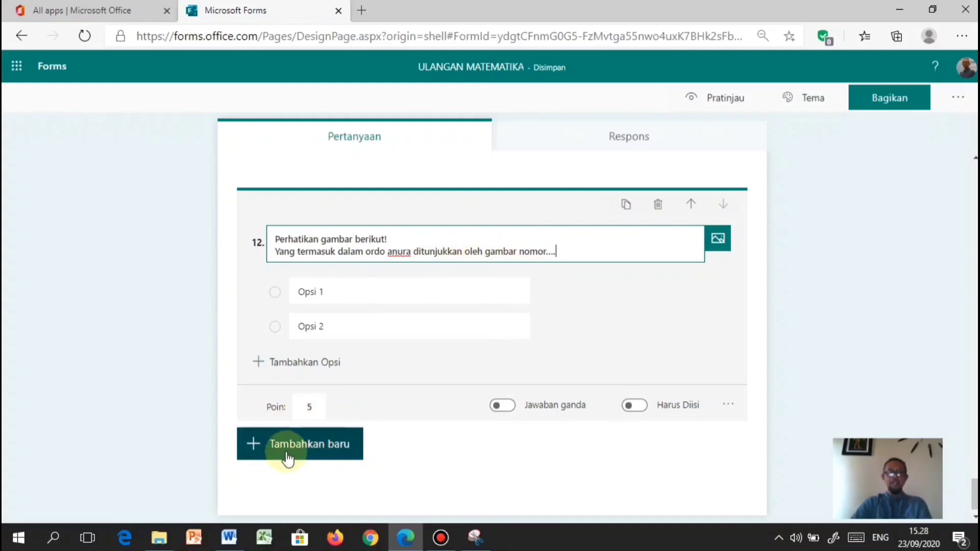
Capture the four numbered animal pictures of question 9 in the Word document with a new Snipping Tool snip
{"action": "left_click", "coordinate": [229, 537]}
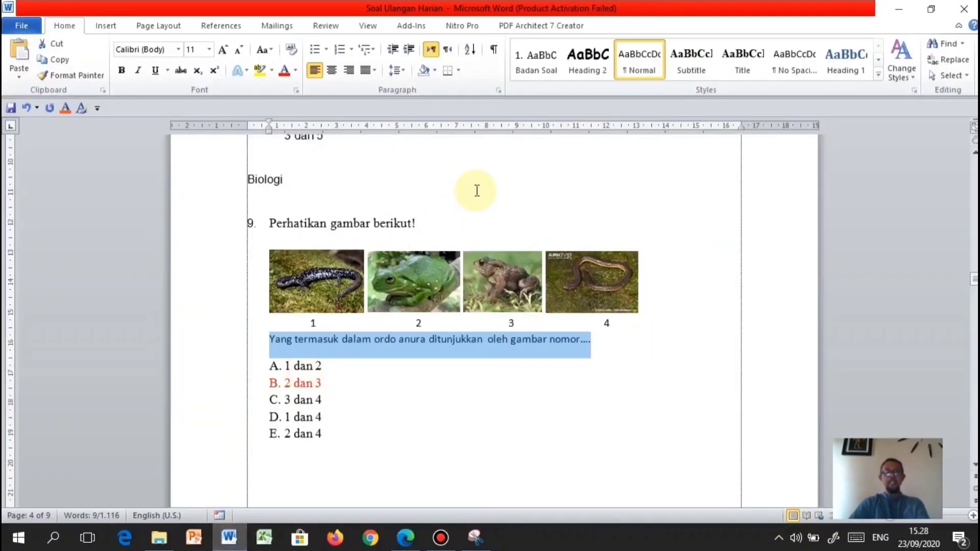
{"action": "left_click", "coordinate": [514, 202]}
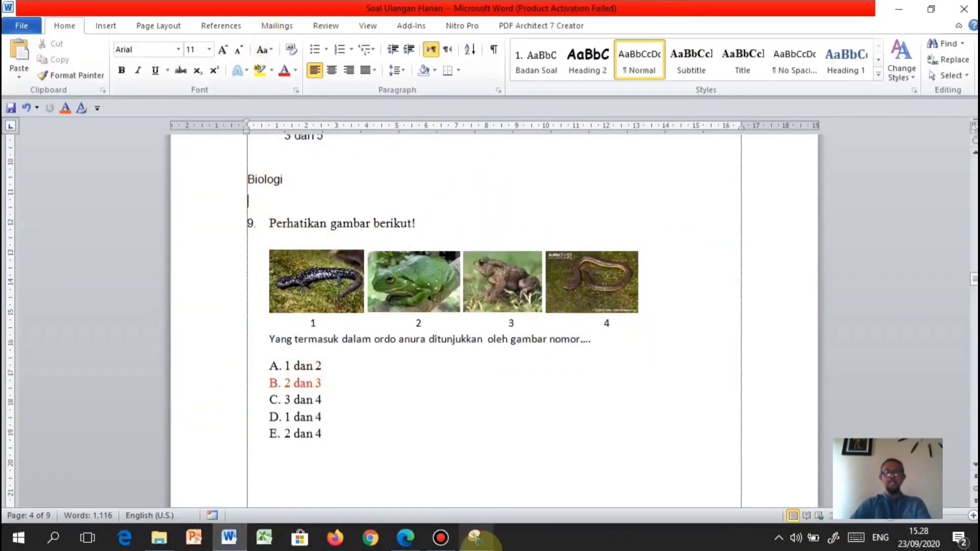
{"action": "left_click", "coordinate": [485, 545]}
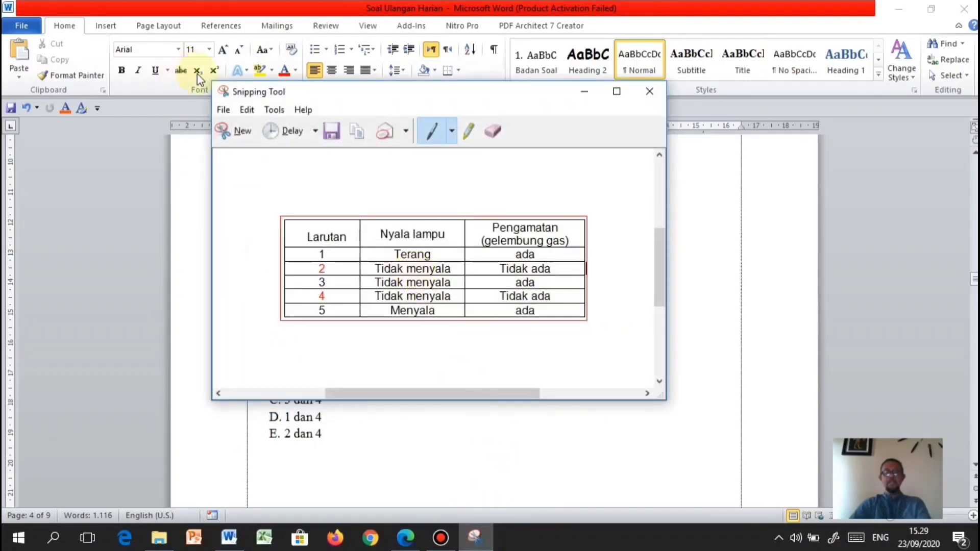
{"action": "left_click", "coordinate": [241, 132]}
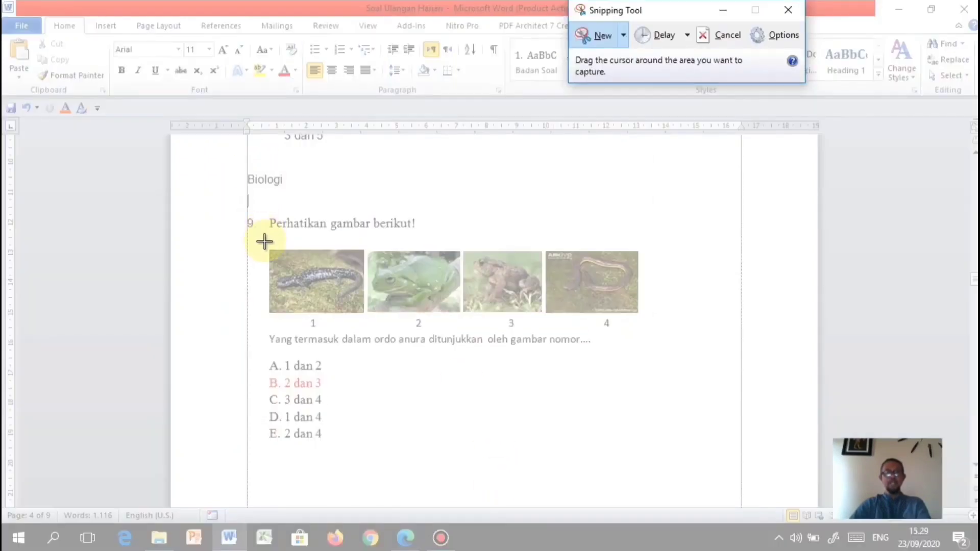
{"action": "left_click_drag", "start_coordinate": [266, 245], "coordinate": [642, 331]}
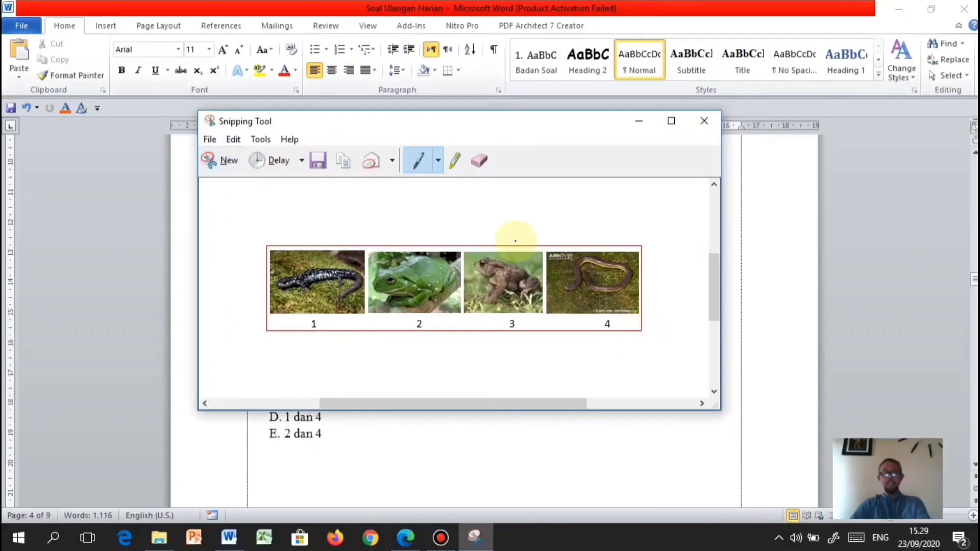
{"action": "left_click", "coordinate": [319, 163]}
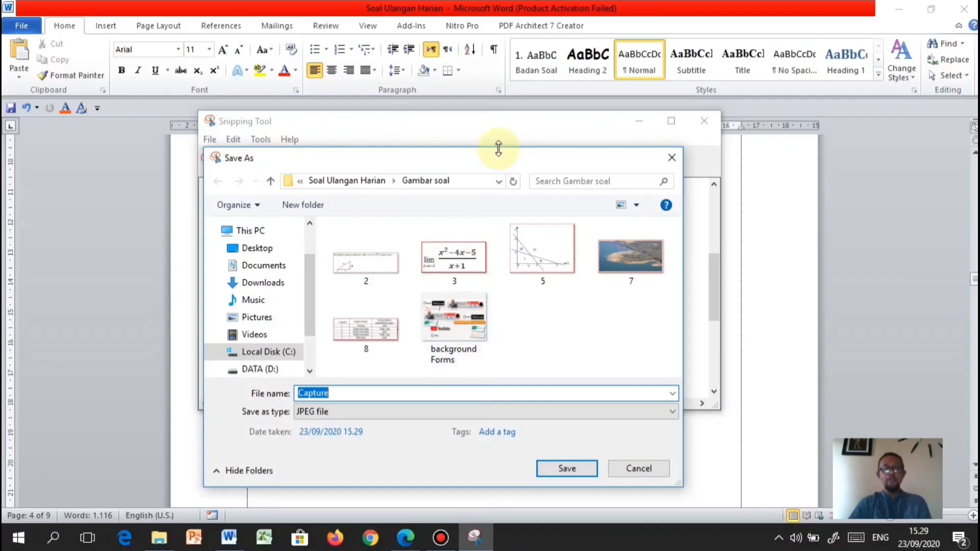
{"action": "left_click_drag", "start_coordinate": [571, 169], "coordinate": [608, 174]}
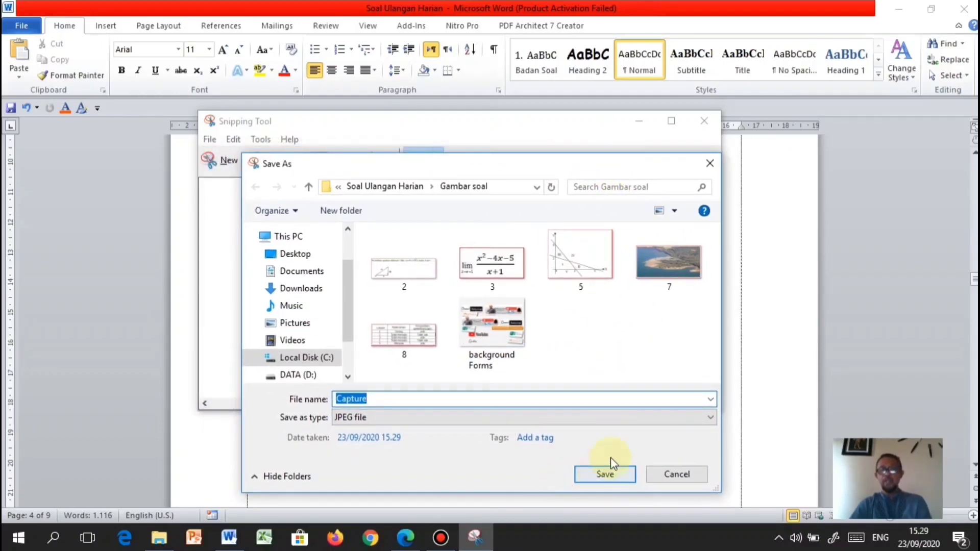
{"action": "left_click", "coordinate": [688, 480]}
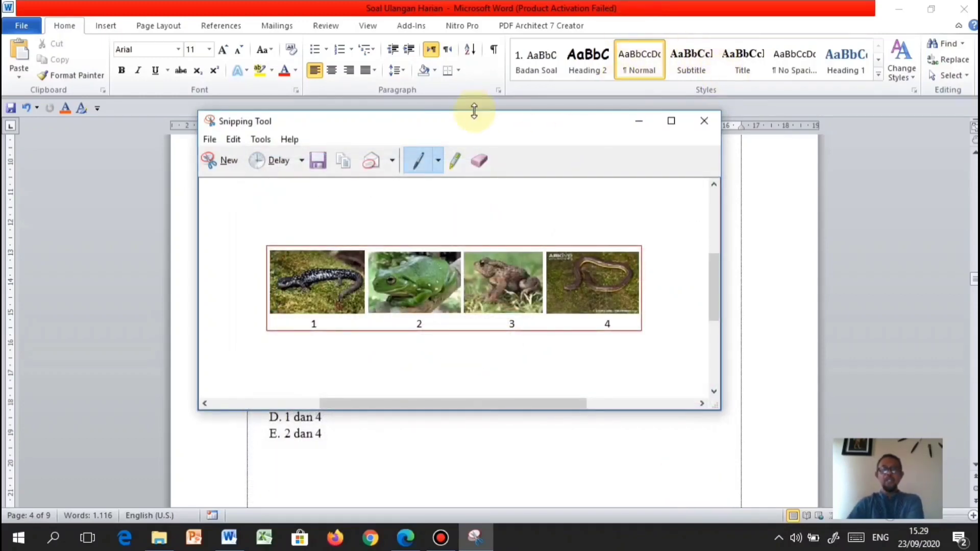
{"action": "left_click_drag", "start_coordinate": [468, 125], "coordinate": [397, 127]}
{"action": "left_click", "coordinate": [282, 185]}
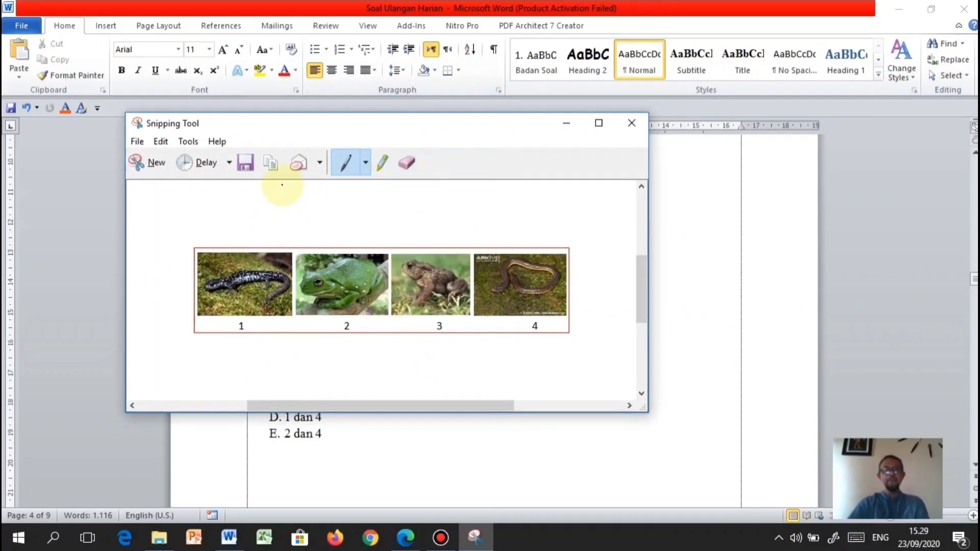
Save the snip as a JPEG file named 9 in the Gambar soal folder
{"action": "left_click", "coordinate": [244, 164]}
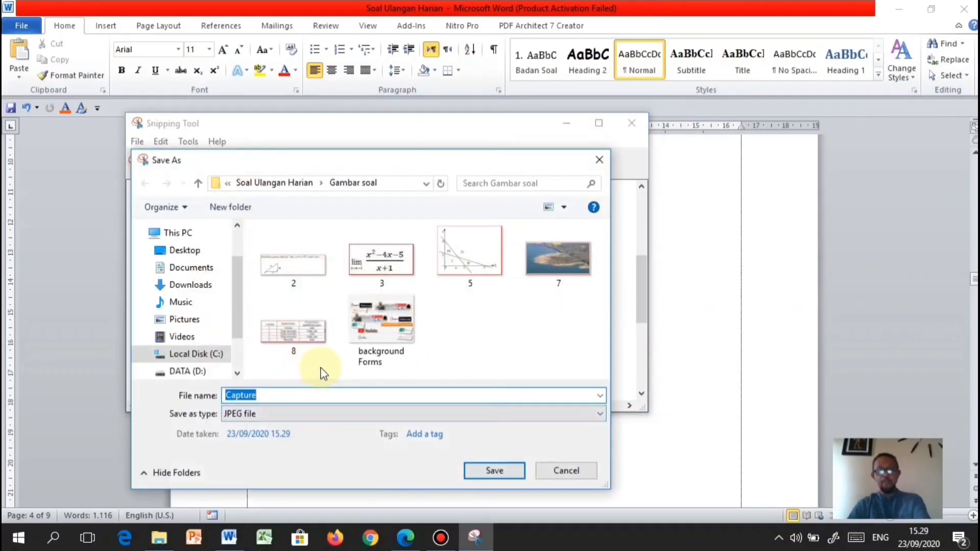
{"action": "type", "text": "9"}
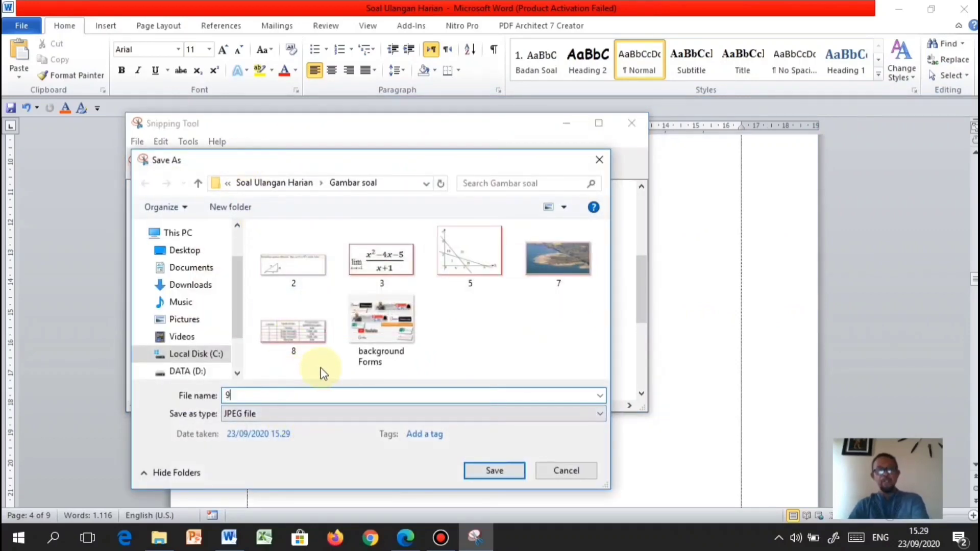
{"action": "left_click", "coordinate": [492, 472]}
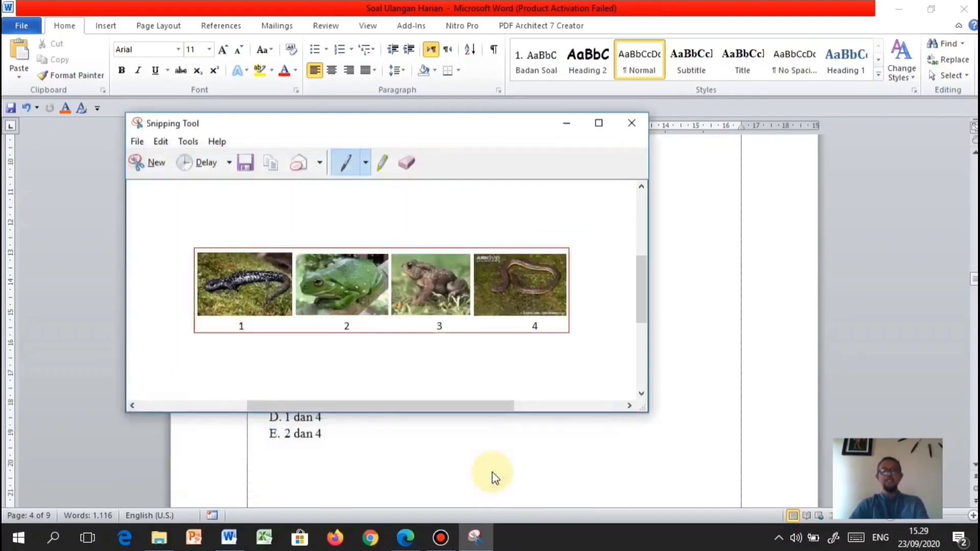
Switch to Microsoft Forms and insert the image file 9 from the Gambar soal folder into question 12
{"action": "key", "text": "alt+Tab"}
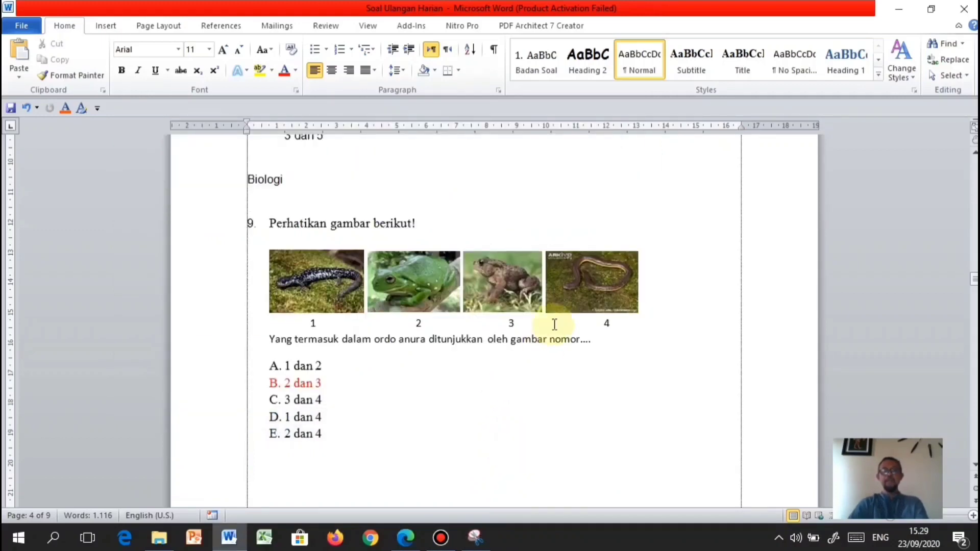
{"action": "left_click", "coordinate": [406, 539]}
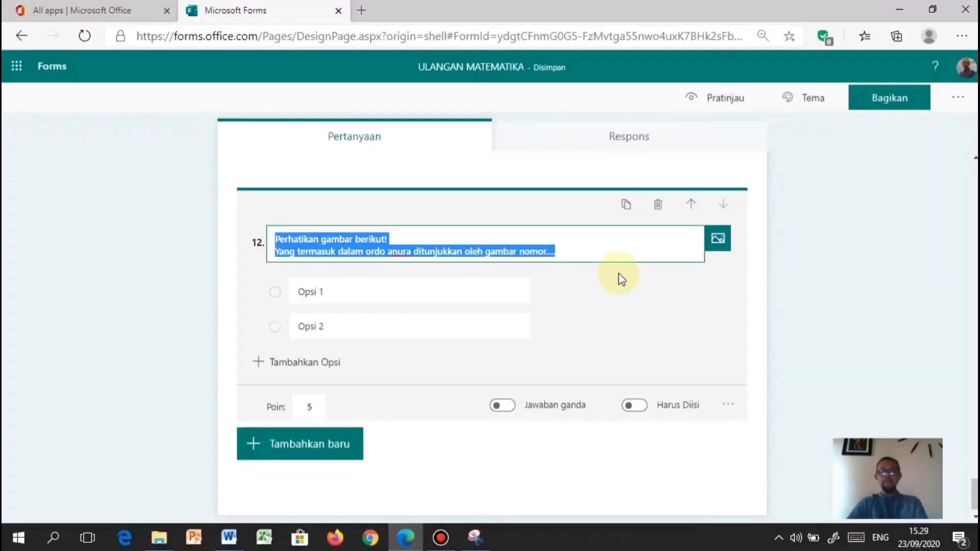
{"action": "left_click", "coordinate": [725, 248]}
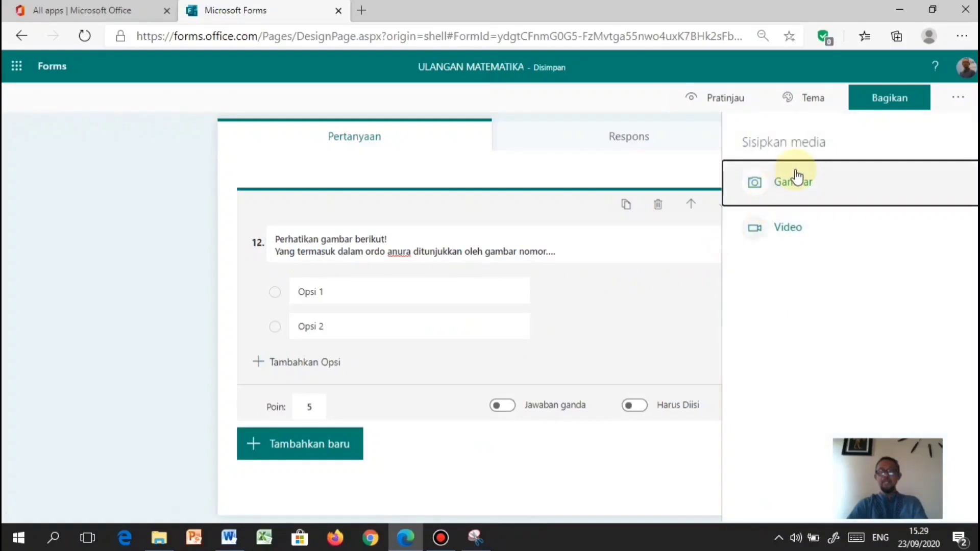
{"action": "left_click", "coordinate": [802, 183]}
{"action": "left_click", "coordinate": [844, 167]}
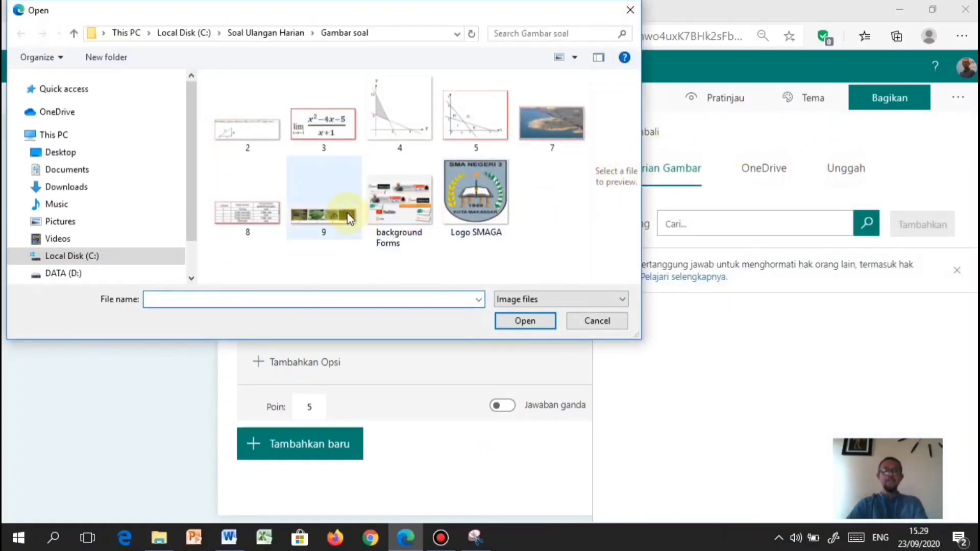
{"action": "left_click", "coordinate": [348, 229]}
{"action": "left_click", "coordinate": [517, 322]}
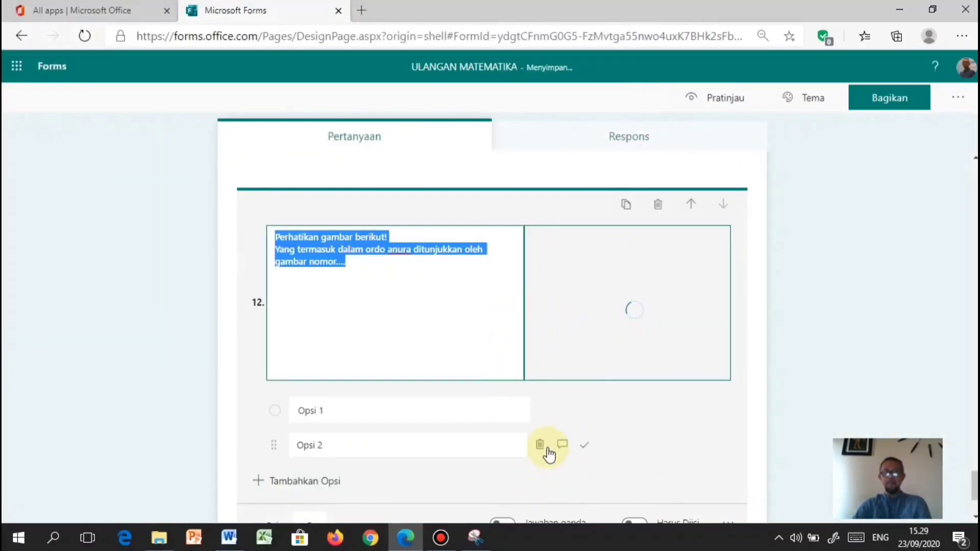
Delete Opsi 2 from question 12, and copy question 9's five answer choices from Word with their letter numbering temporarily removed
{"action": "left_click", "coordinate": [541, 444]}
{"action": "left_click", "coordinate": [411, 447]}
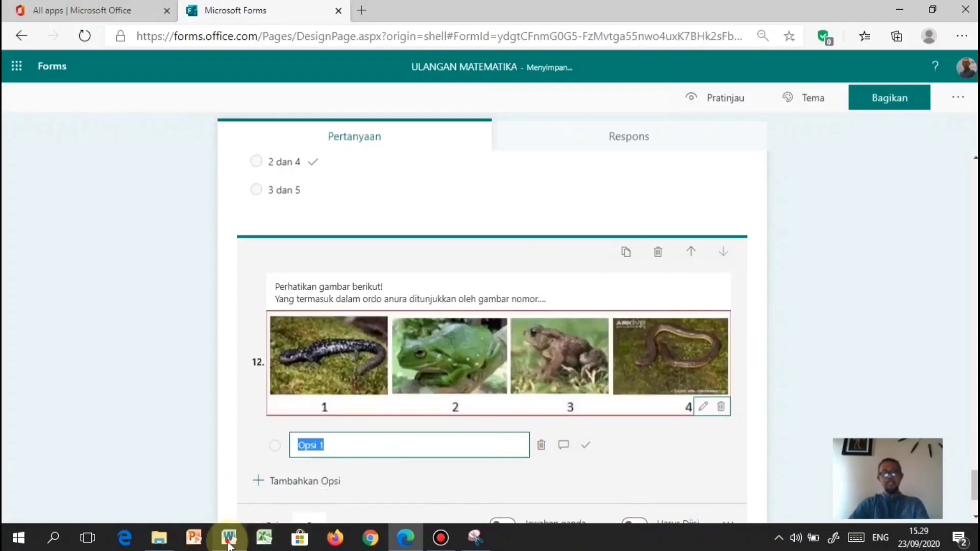
{"action": "left_click", "coordinate": [228, 538]}
{"action": "left_click_drag", "start_coordinate": [286, 367], "coordinate": [330, 434]}
{"action": "key", "text": "ctrl+c"}
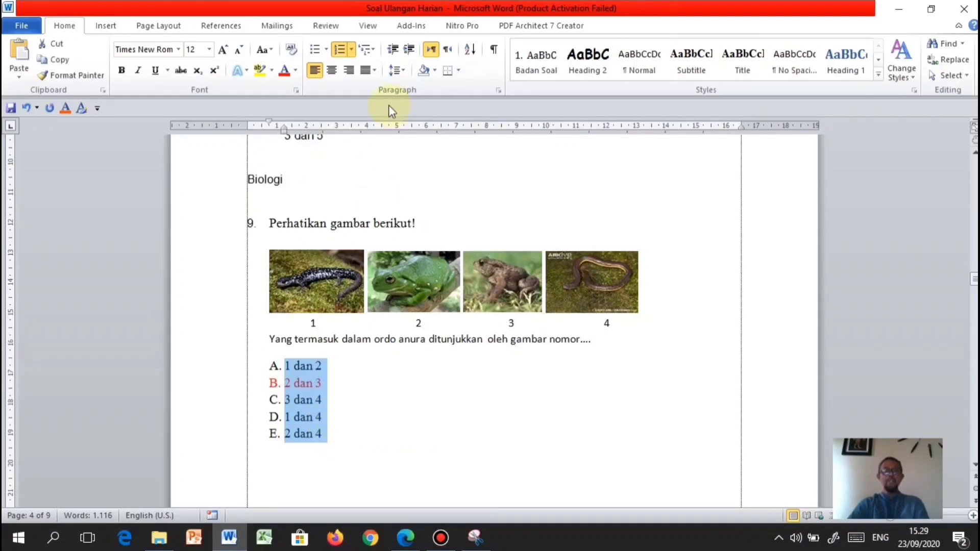
{"action": "left_click", "coordinate": [345, 51]}
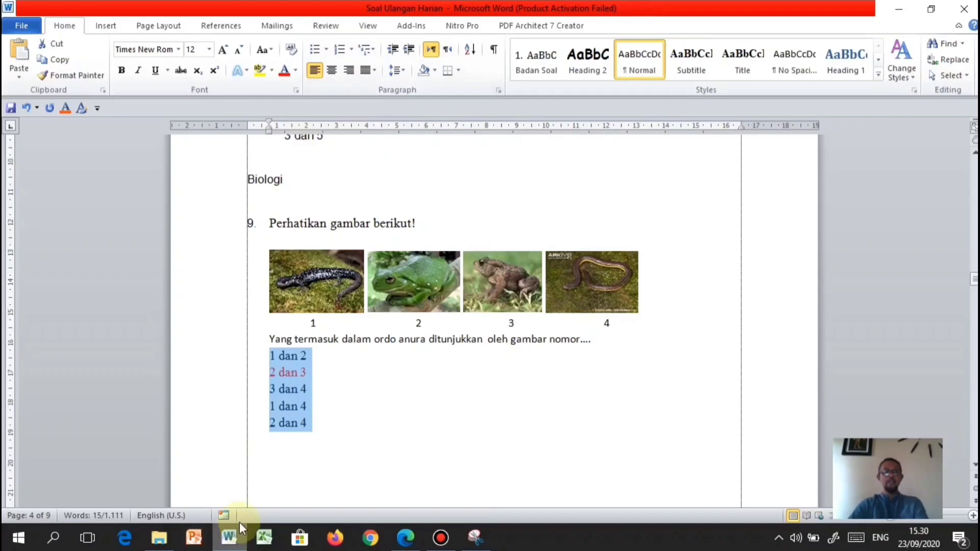
{"action": "key", "text": "ctrl+z"}
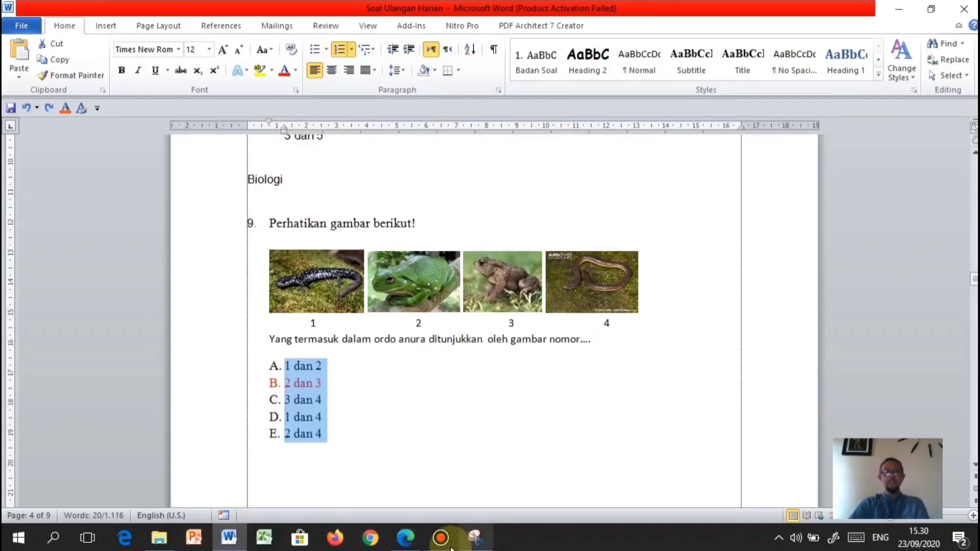
Paste the five answer choices over Opsi 1 of question 12 in Forms and mark "2 dan 3" as the correct answer
{"action": "left_click", "coordinate": [408, 541]}
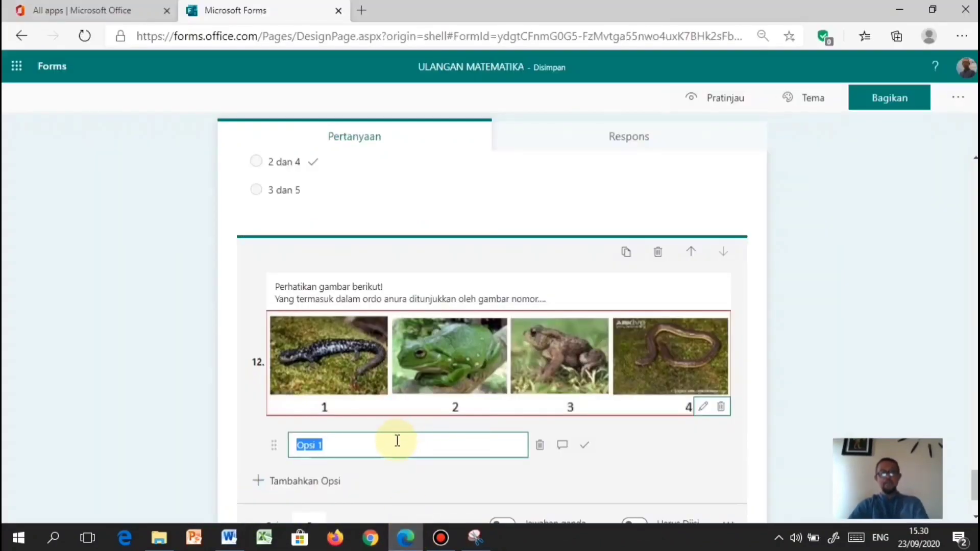
{"action": "key", "text": "ctrl+v"}
{"action": "scroll", "coordinate": [397, 440], "scroll_direction": "down", "scroll_amount": 3}
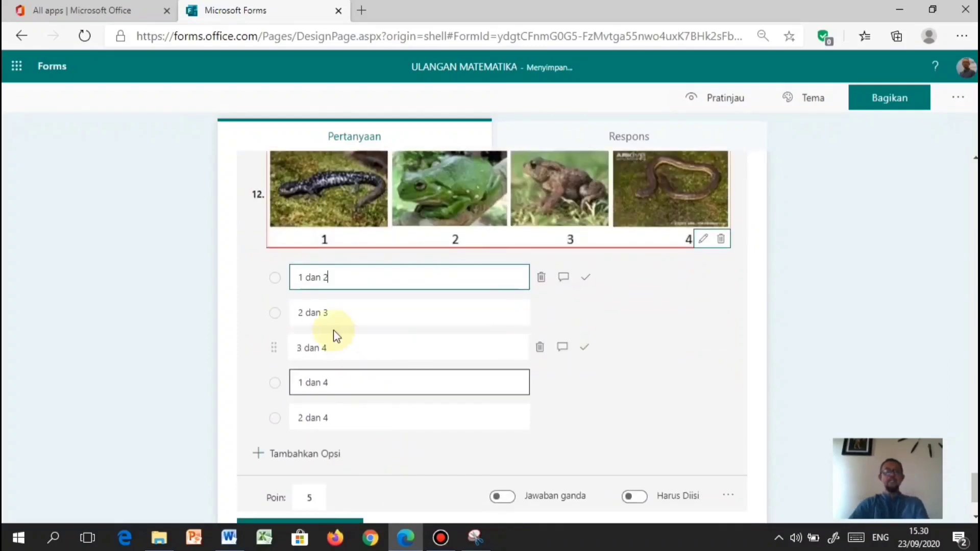
{"action": "left_click", "coordinate": [585, 312]}
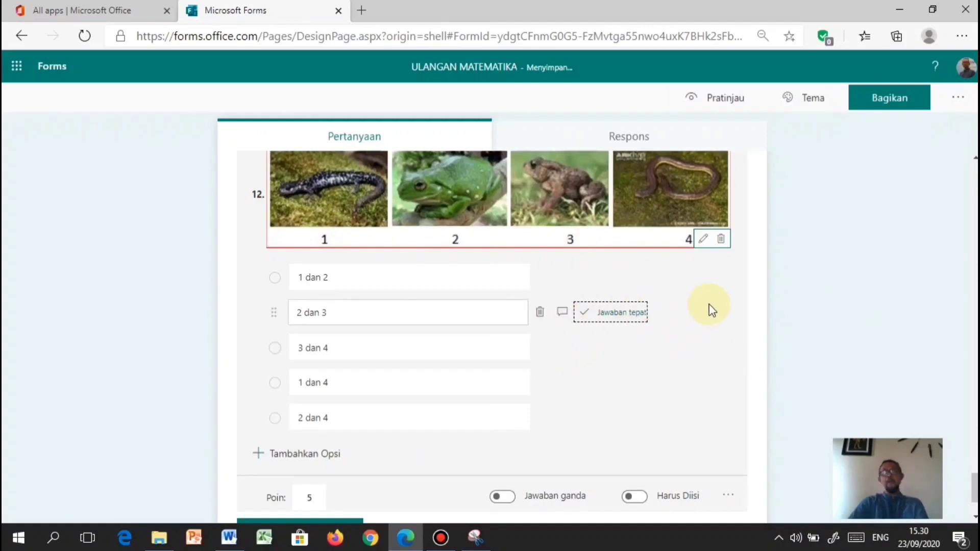
{"action": "scroll", "coordinate": [511, 356], "scroll_direction": "down", "scroll_amount": 2}
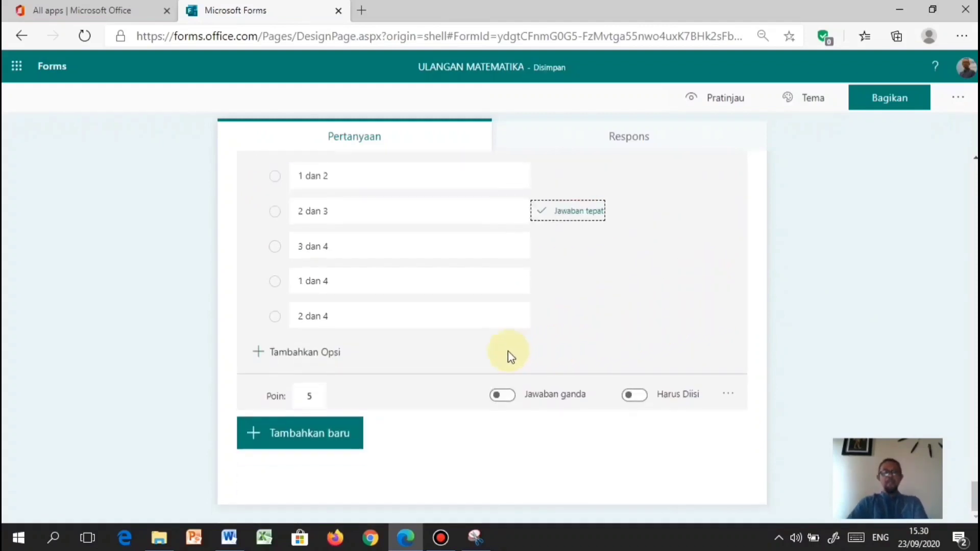
Add a new choice question after question 12 in the quiz
{"action": "left_click", "coordinate": [298, 442]}
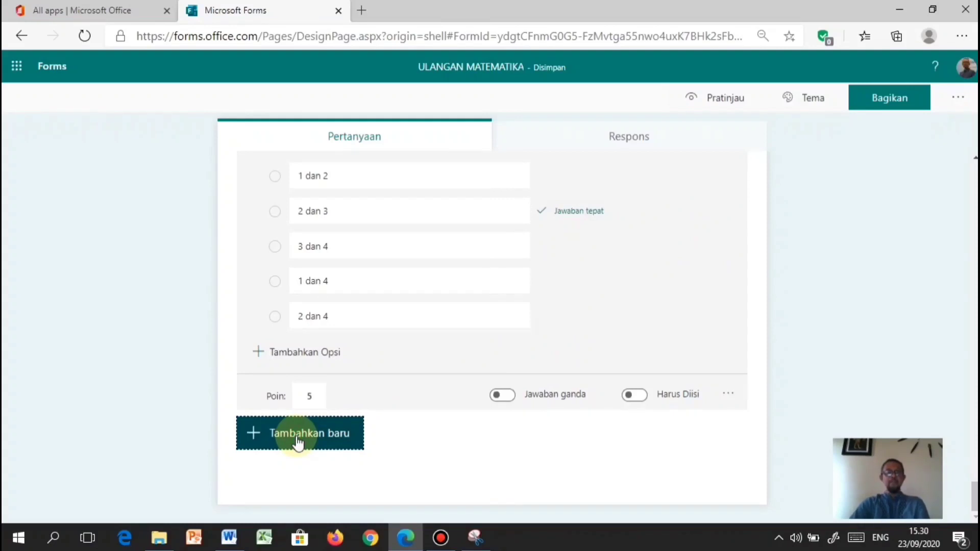
{"action": "left_click", "coordinate": [298, 442]}
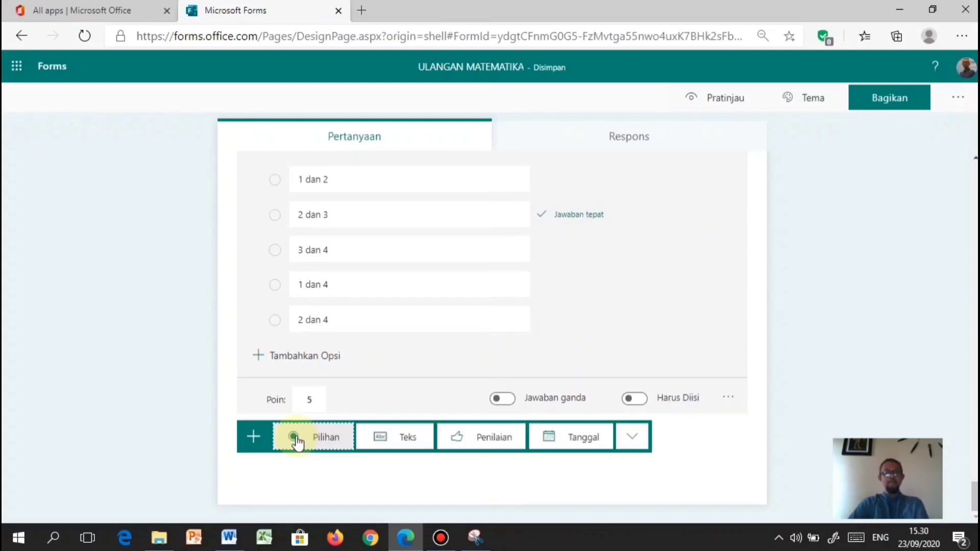
{"action": "left_click", "coordinate": [323, 440]}
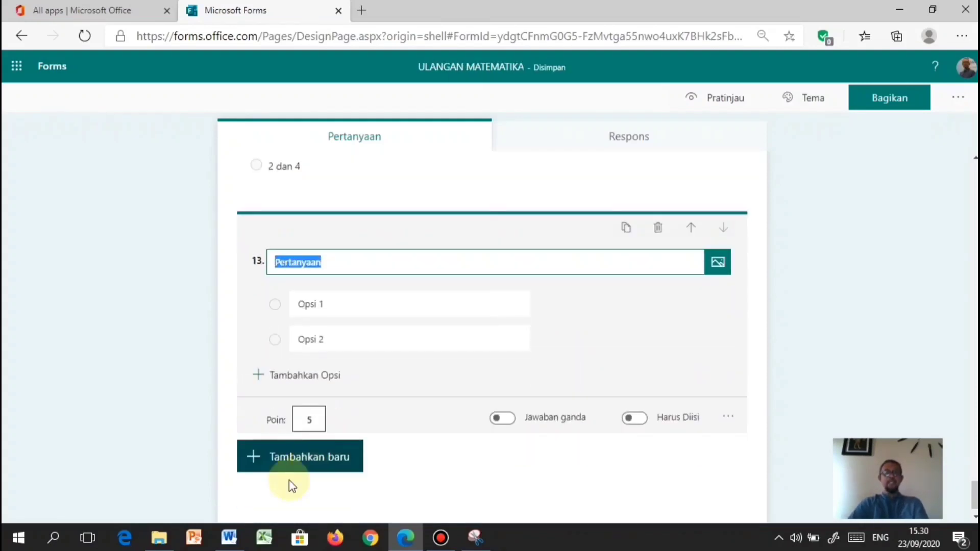
Switch to Word and use Snipping Tool to capture question 10's answer choices a to e without the question sentence
{"action": "left_click", "coordinate": [237, 533]}
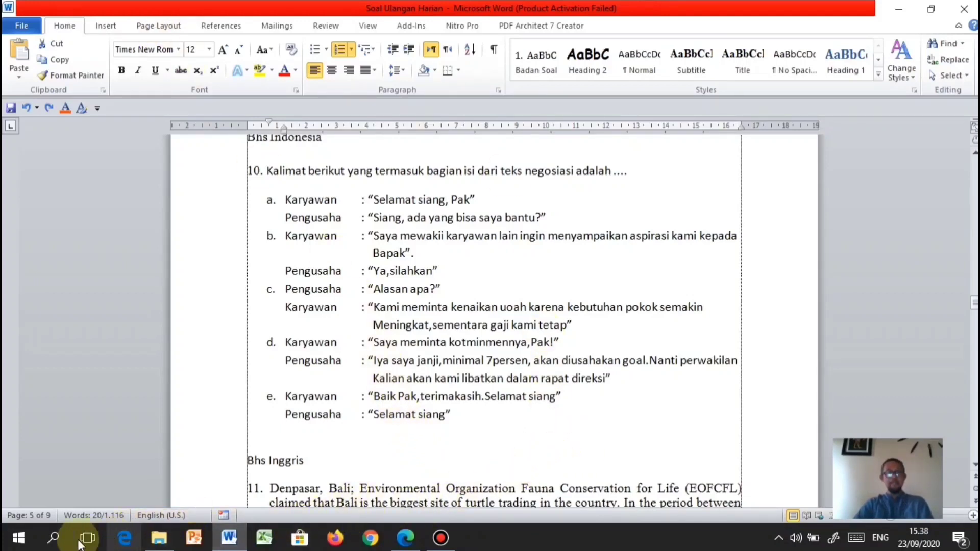
{"action": "left_click", "coordinate": [54, 538]}
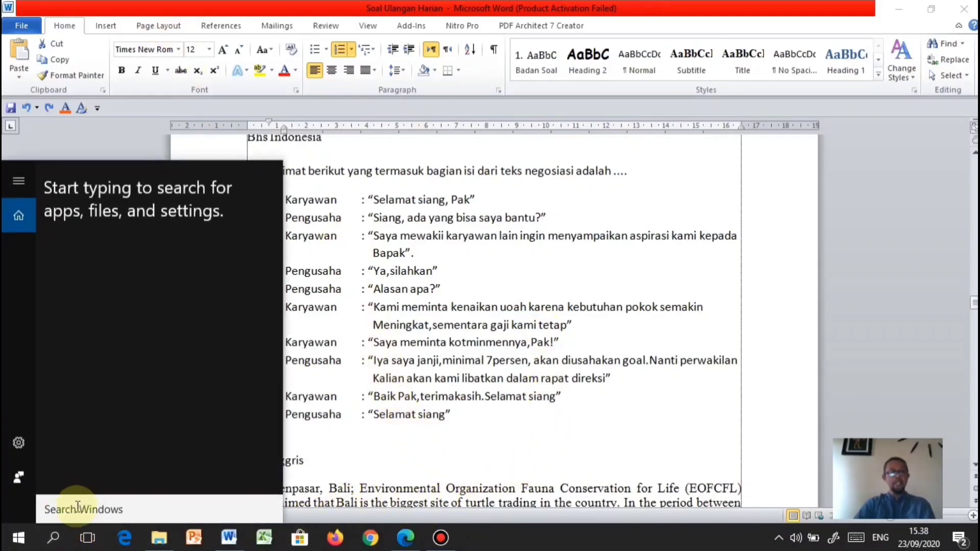
{"action": "type", "text": "snip"}
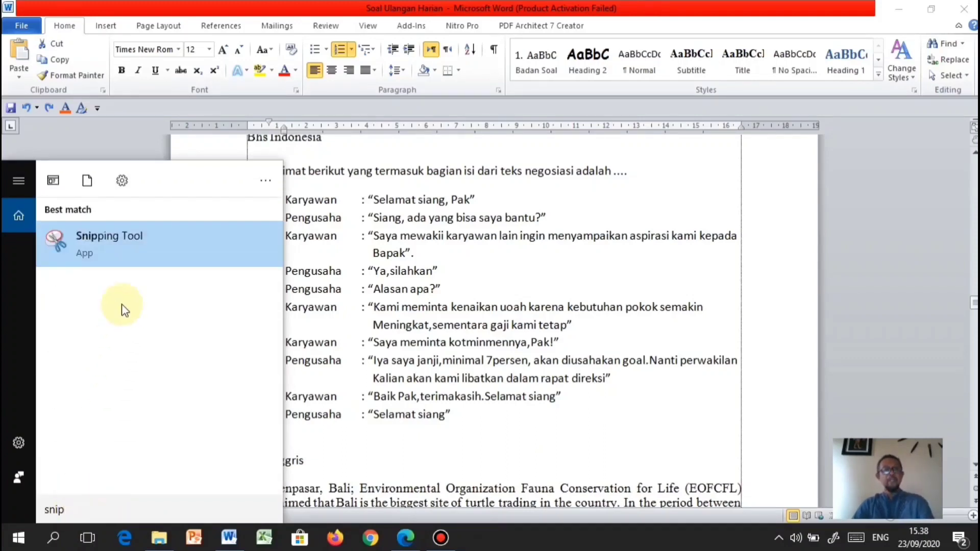
{"action": "left_click", "coordinate": [120, 239]}
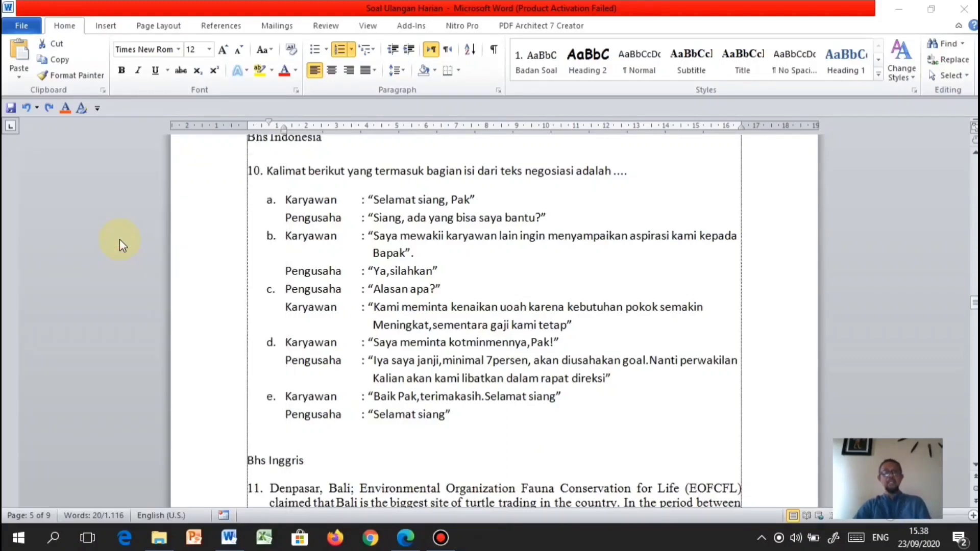
{"action": "left_click", "coordinate": [598, 34]}
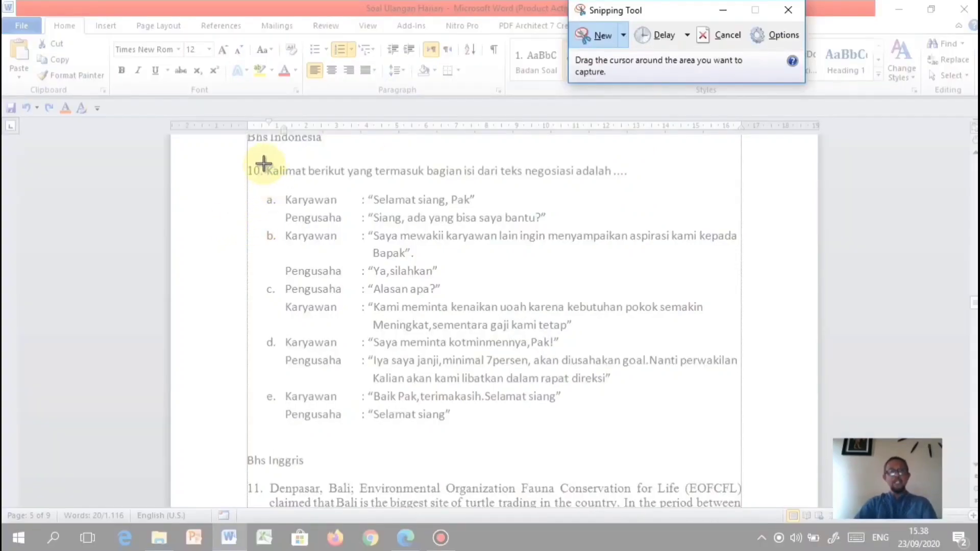
{"action": "left_click_drag", "start_coordinate": [265, 163], "coordinate": [742, 436]}
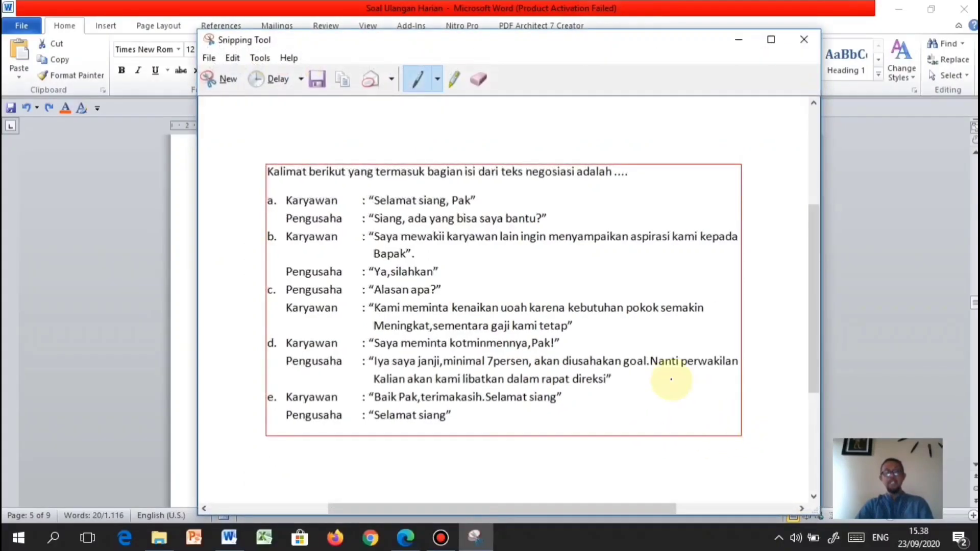
{"action": "left_click", "coordinate": [224, 81]}
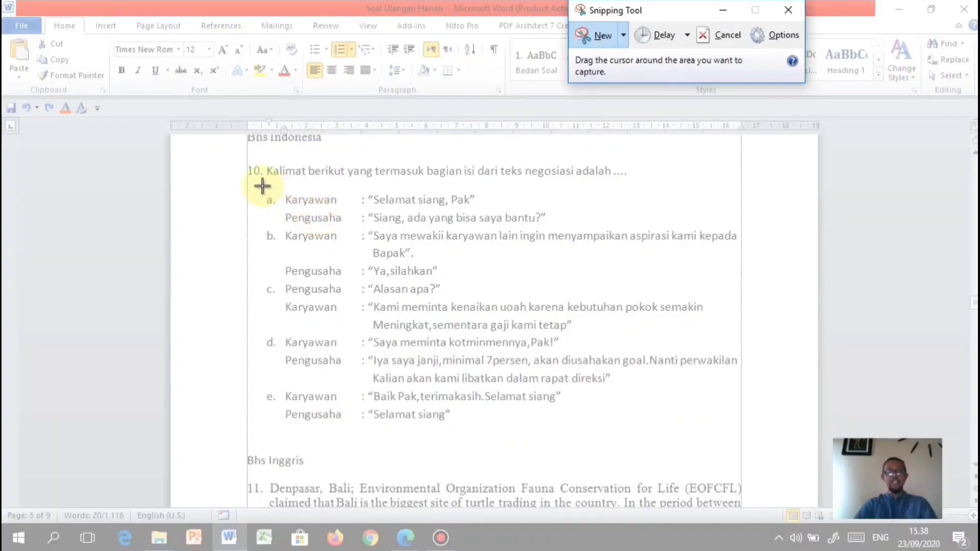
{"action": "left_click_drag", "start_coordinate": [261, 192], "coordinate": [742, 434]}
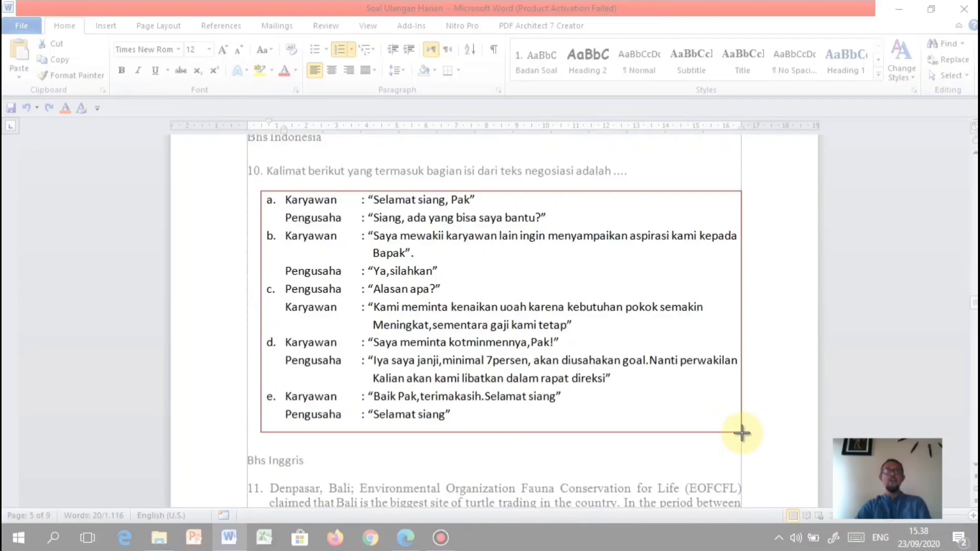
{"action": "left_click_drag", "start_coordinate": [742, 433], "coordinate": [741, 433]}
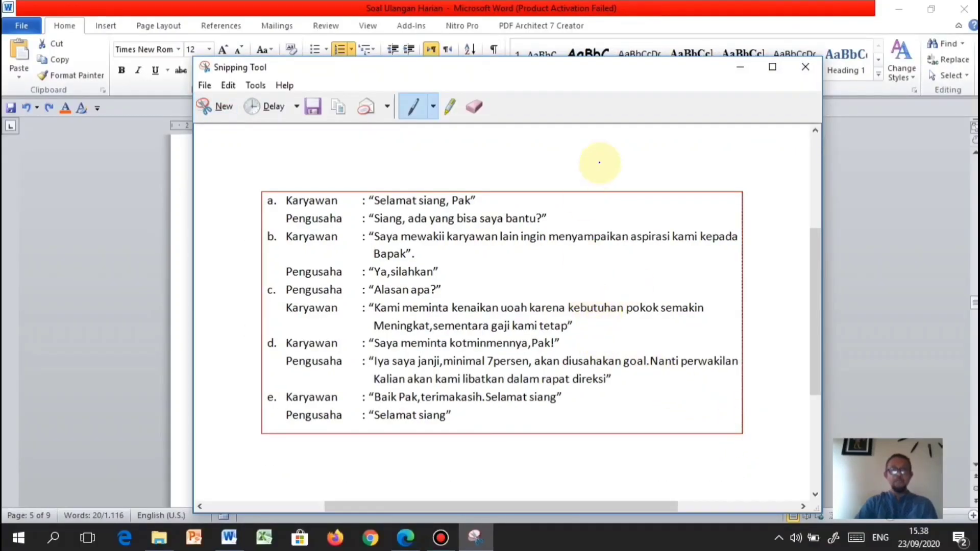
Save the snip as a JPEG file named 10 in the Gambar soal folder and minimize Snipping Tool
{"action": "left_click", "coordinate": [315, 108]}
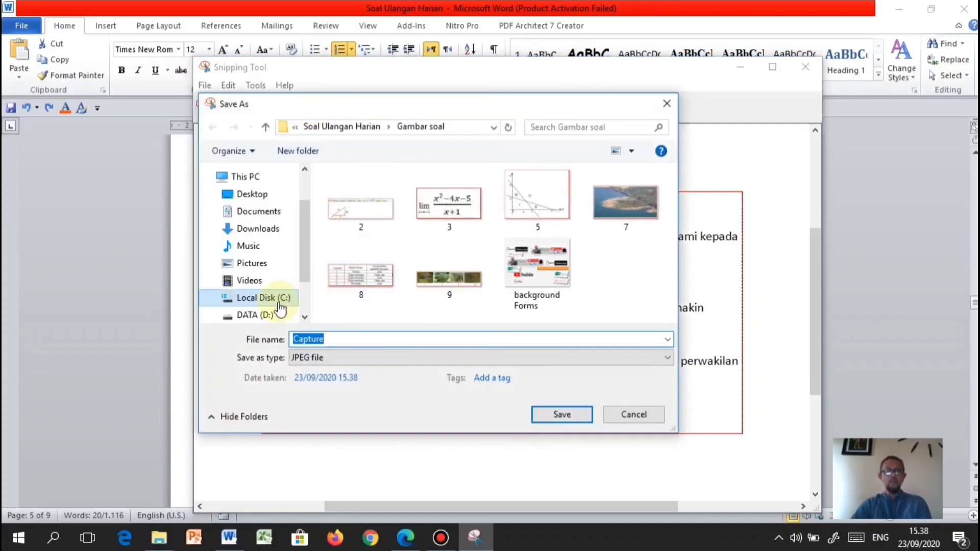
{"action": "type", "text": "10"}
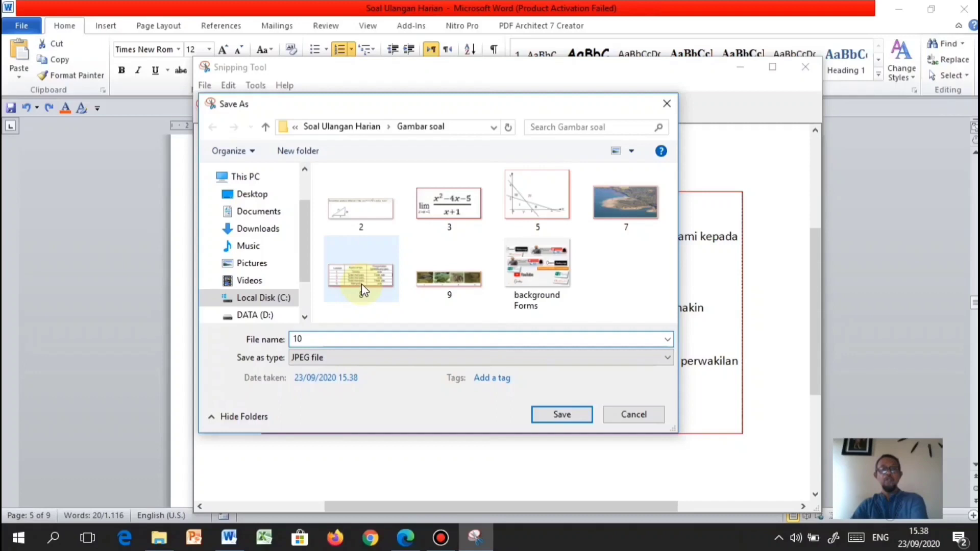
{"action": "key", "text": "Return"}
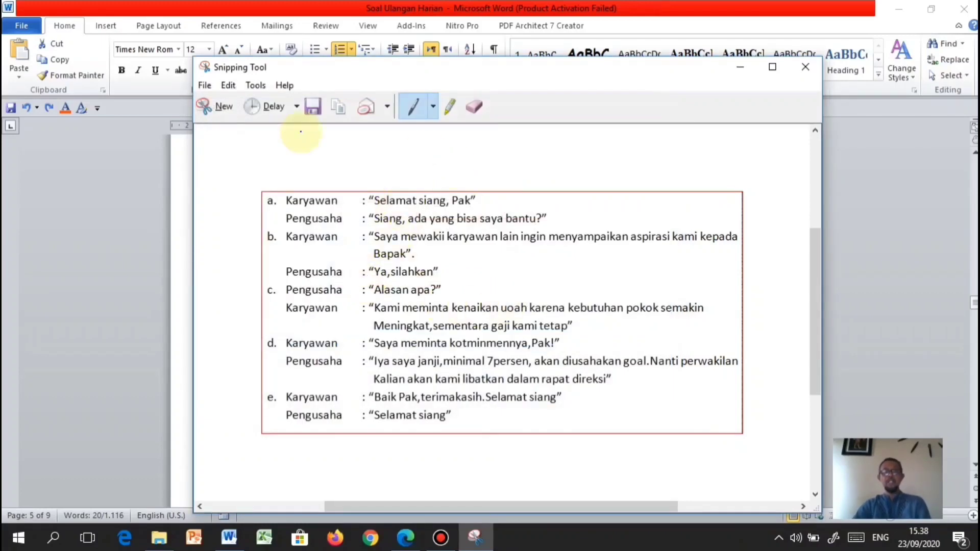
{"action": "left_click", "coordinate": [735, 68]}
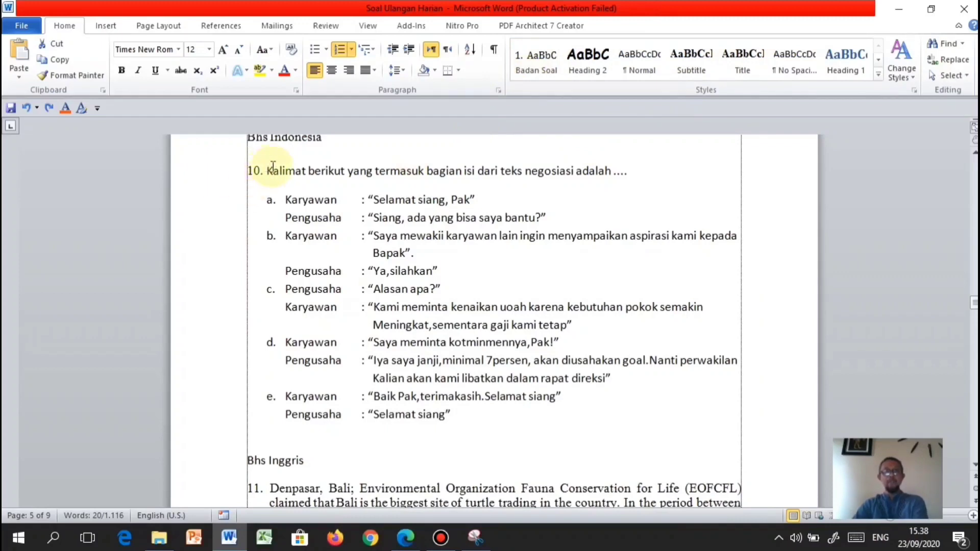
Copy question 10's sentence from Word and paste it as the text of question 14 in Microsoft Forms
{"action": "left_click_drag", "start_coordinate": [270, 169], "coordinate": [634, 254]}
{"action": "key", "text": "ctrl+c"}
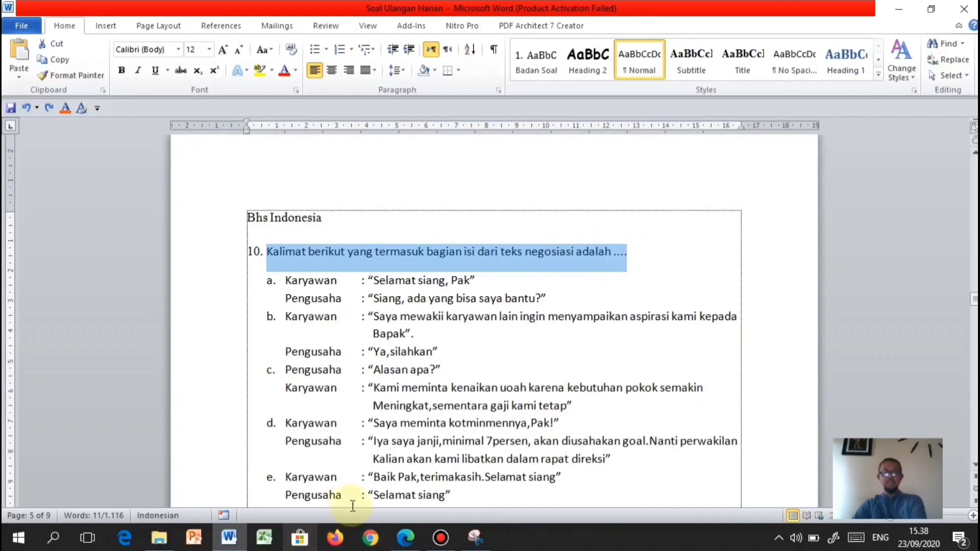
{"action": "left_click", "coordinate": [407, 540]}
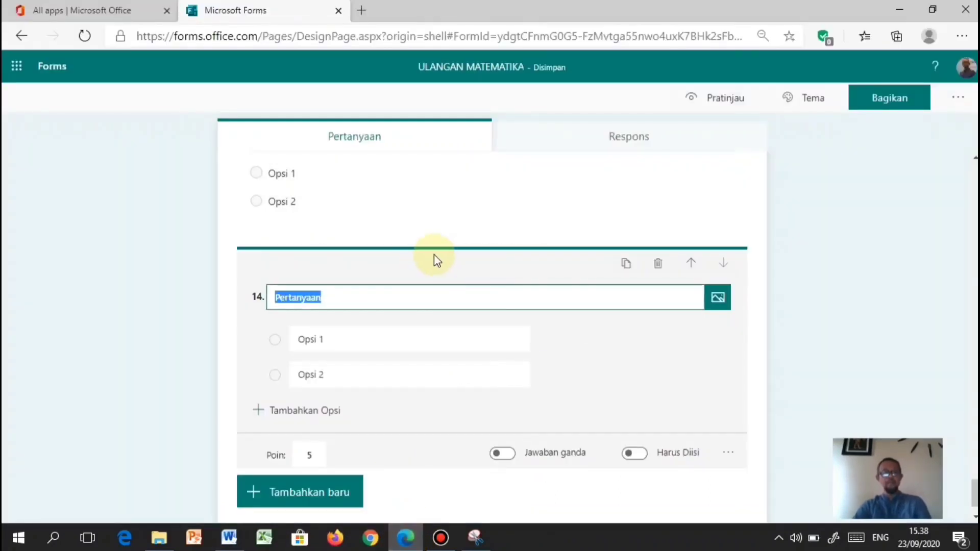
{"action": "key", "text": "ctrl+v"}
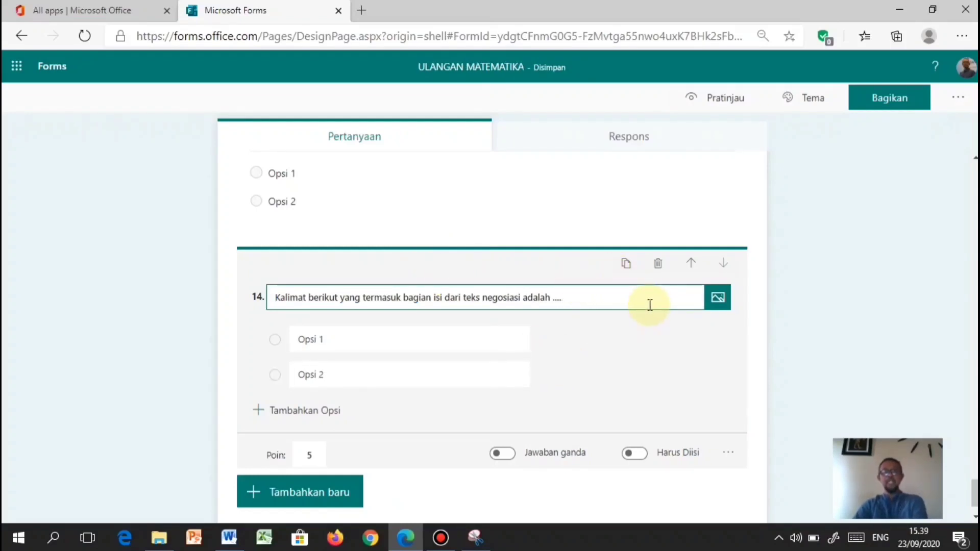
Insert the image file 10 from the Gambar soal folder into question 14
{"action": "left_click", "coordinate": [718, 301]}
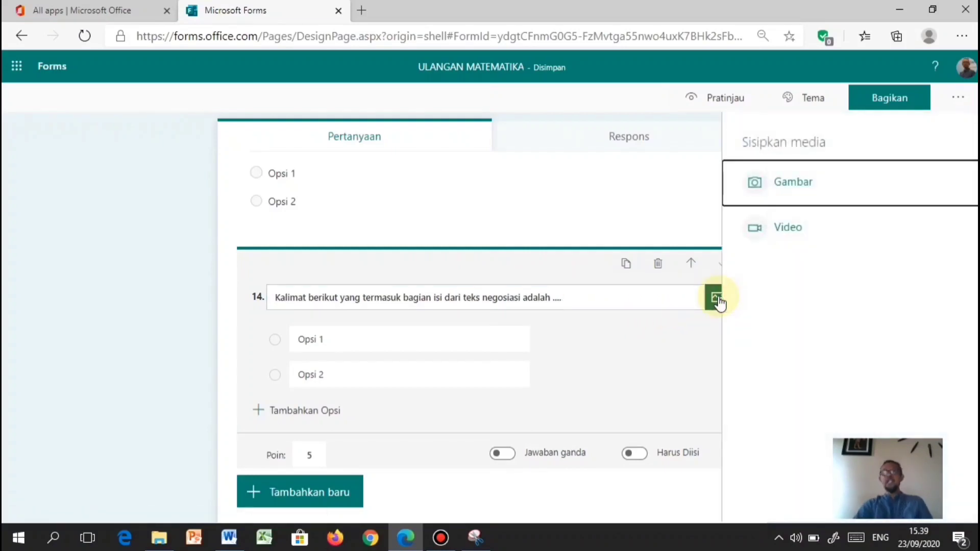
{"action": "left_click", "coordinate": [779, 189]}
{"action": "left_click", "coordinate": [845, 162]}
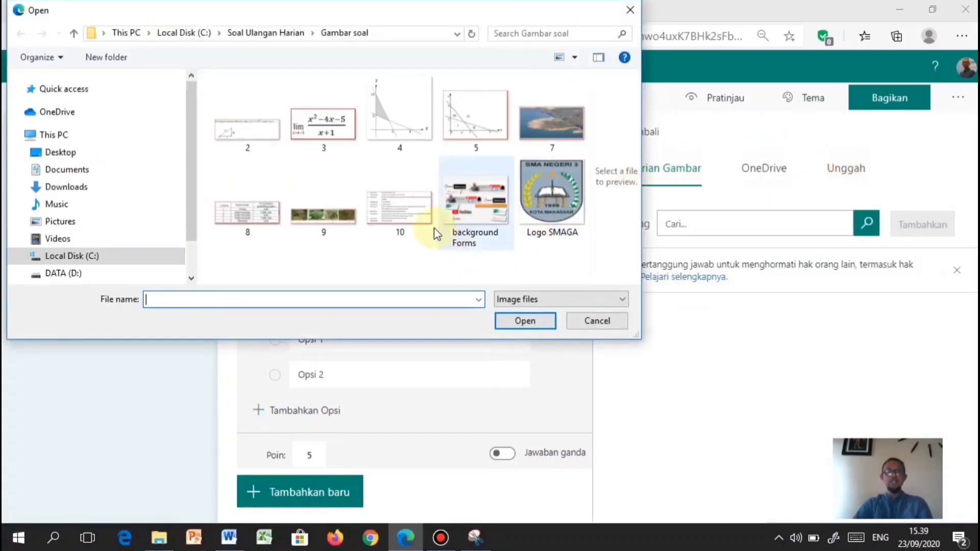
{"action": "left_click", "coordinate": [401, 212]}
{"action": "left_click", "coordinate": [526, 322]}
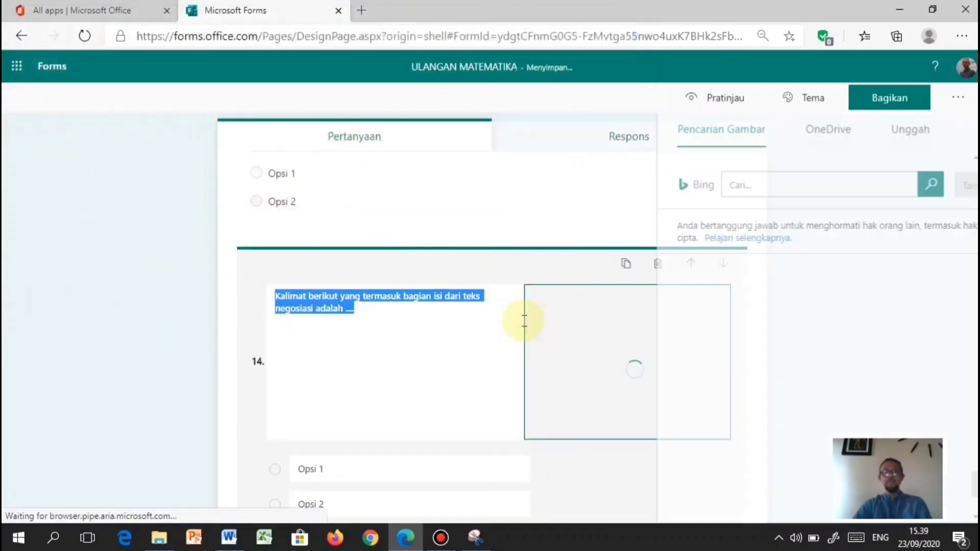
Delete Opsi 2 from question 14 and enter A, B, C, D and E as its five answer choices
{"action": "scroll", "coordinate": [412, 381], "scroll_direction": "down", "scroll_amount": 2}
{"action": "scroll", "coordinate": [412, 382], "scroll_direction": "down", "scroll_amount": 2}
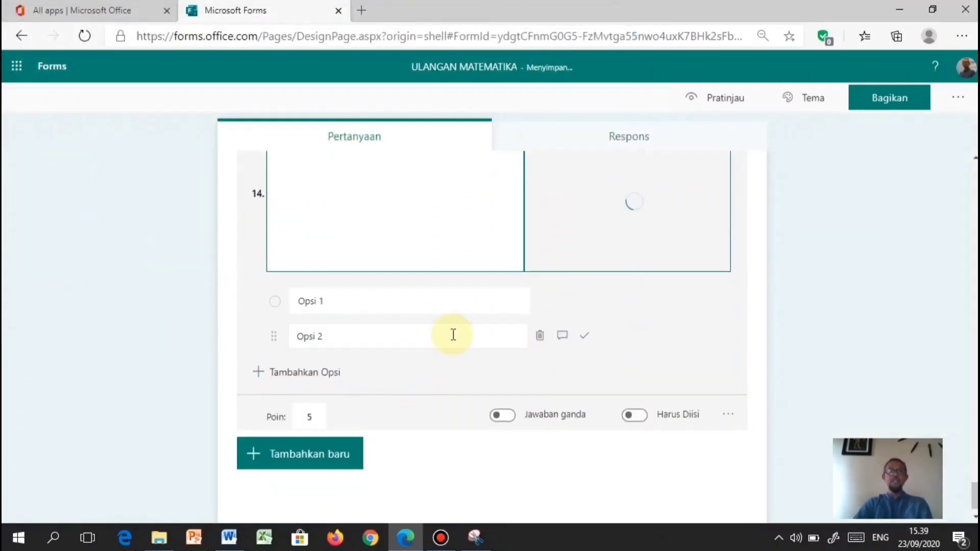
{"action": "left_click", "coordinate": [470, 308]}
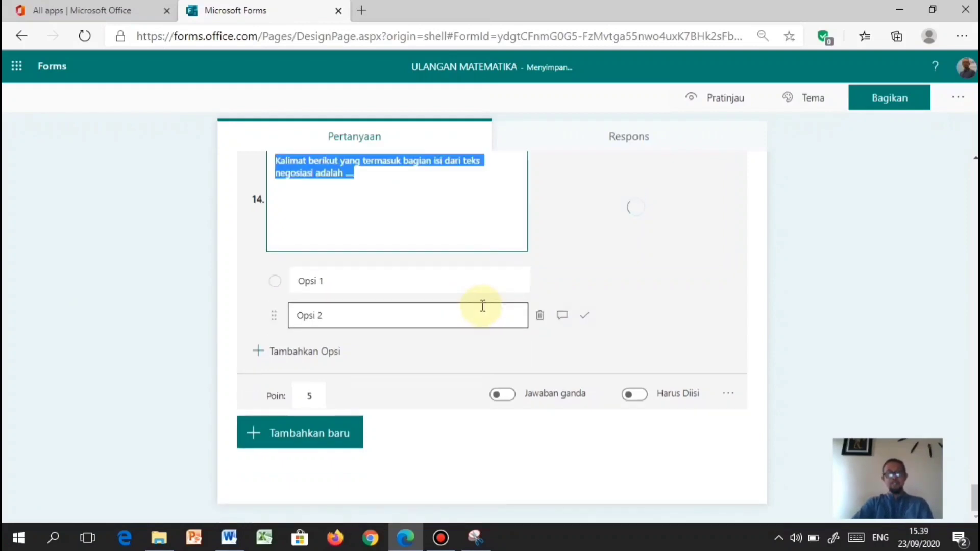
{"action": "left_click", "coordinate": [544, 316]}
{"action": "left_click", "coordinate": [453, 317]}
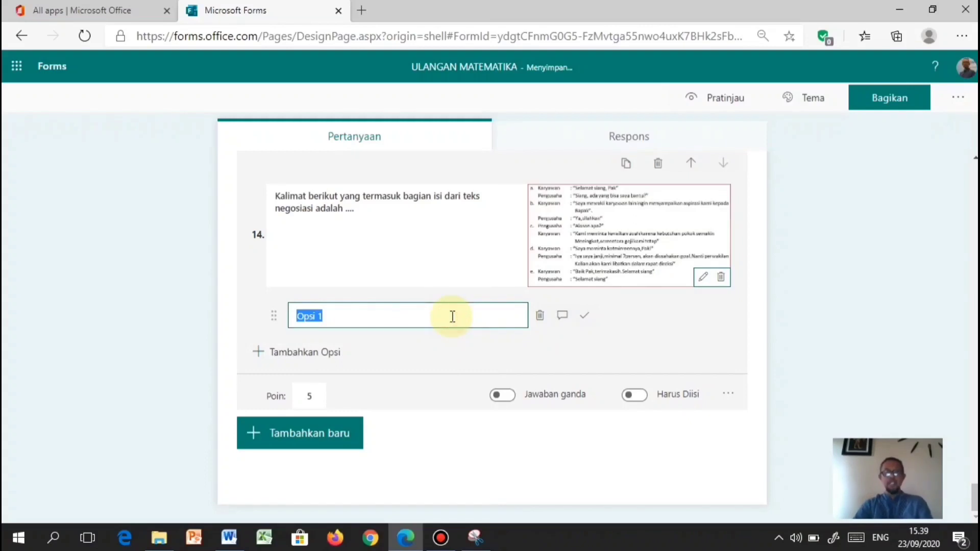
{"action": "key", "text": "Return"}
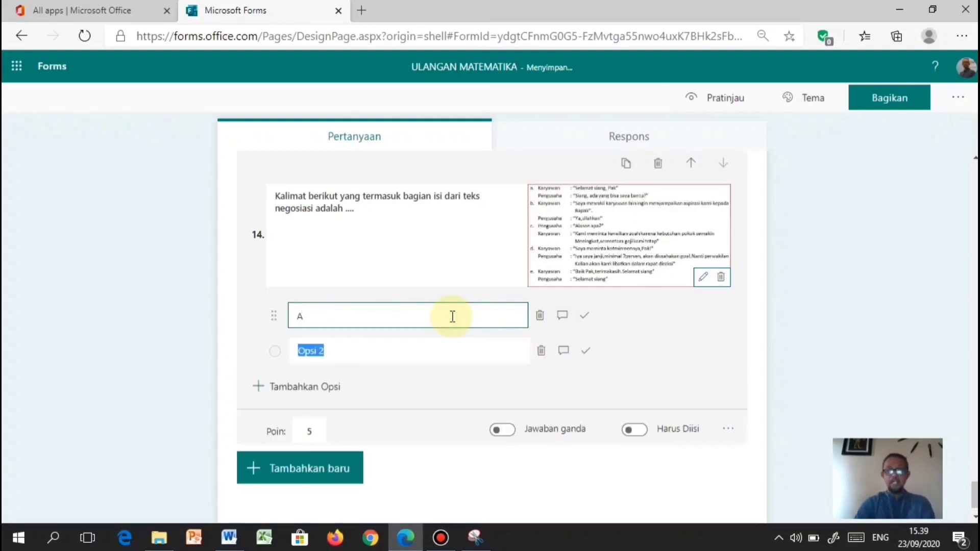
{"action": "type", "text": "B"}
{"action": "key", "text": "Return"}
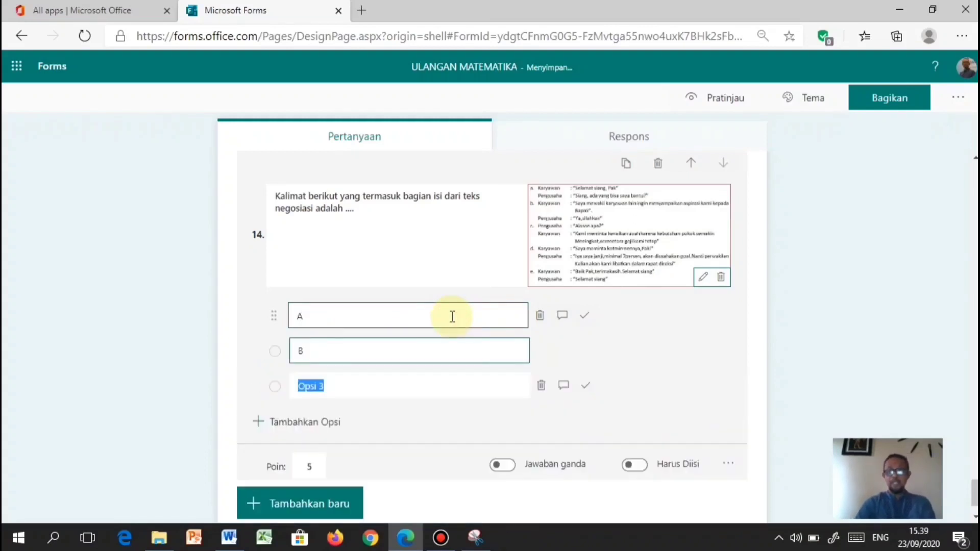
{"action": "type", "text": "C"}
{"action": "key", "text": "Return"}
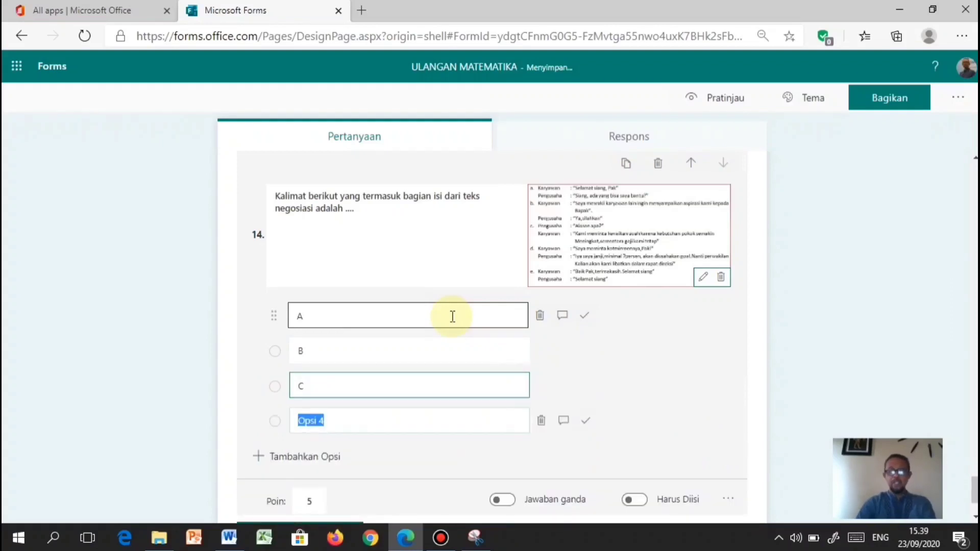
{"action": "key", "text": "Return"}
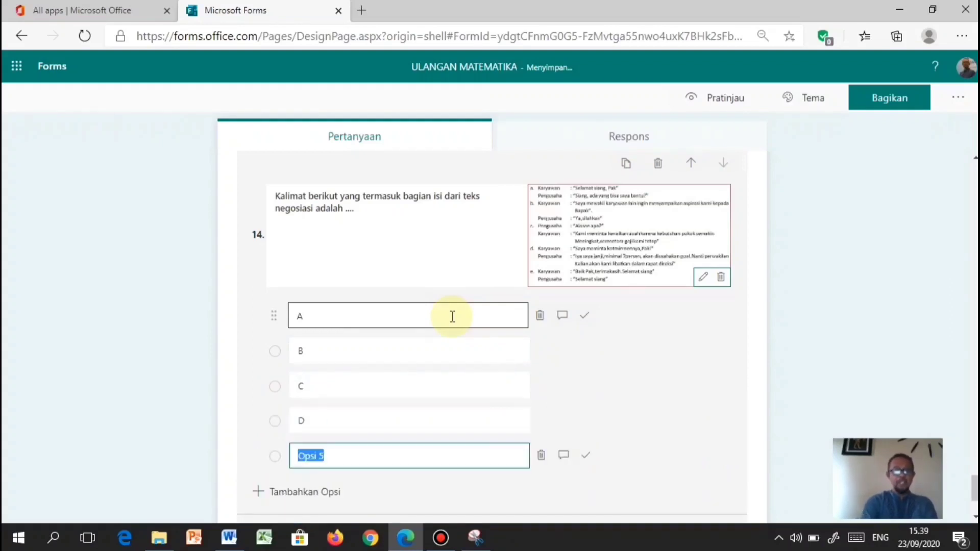
{"action": "scroll", "coordinate": [528, 269], "scroll_direction": "up", "scroll_amount": 1}
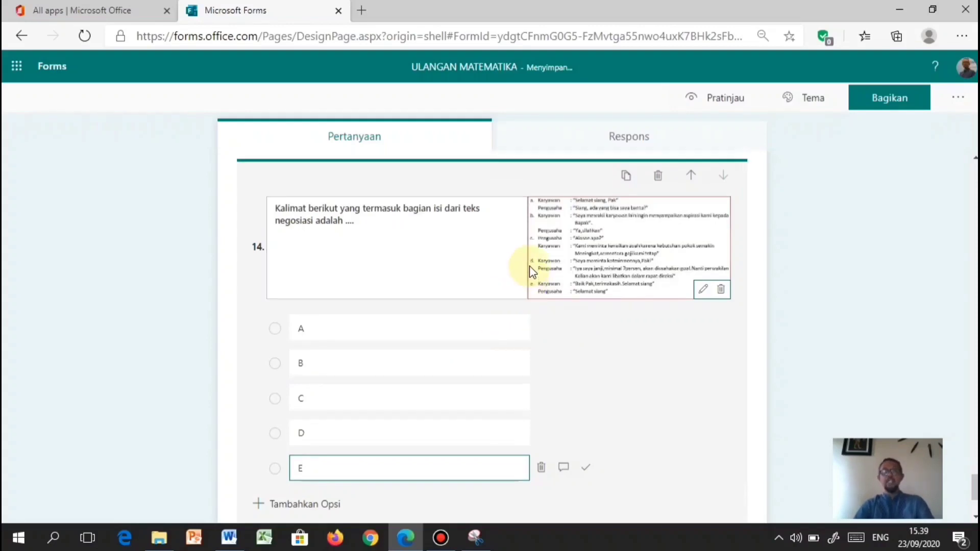
Check question 10's answer choices in Word, and mark B as the correct answer of question 14 in Microsoft Forms
{"action": "left_click", "coordinate": [228, 537]}
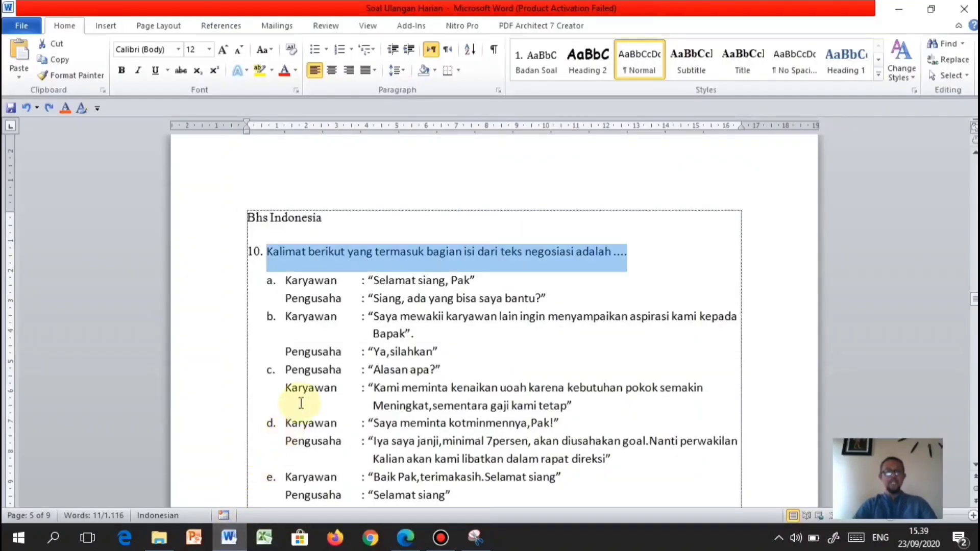
{"action": "scroll", "coordinate": [304, 396], "scroll_direction": "down", "scroll_amount": 2}
{"action": "scroll", "coordinate": [409, 329], "scroll_direction": "down", "scroll_amount": 2}
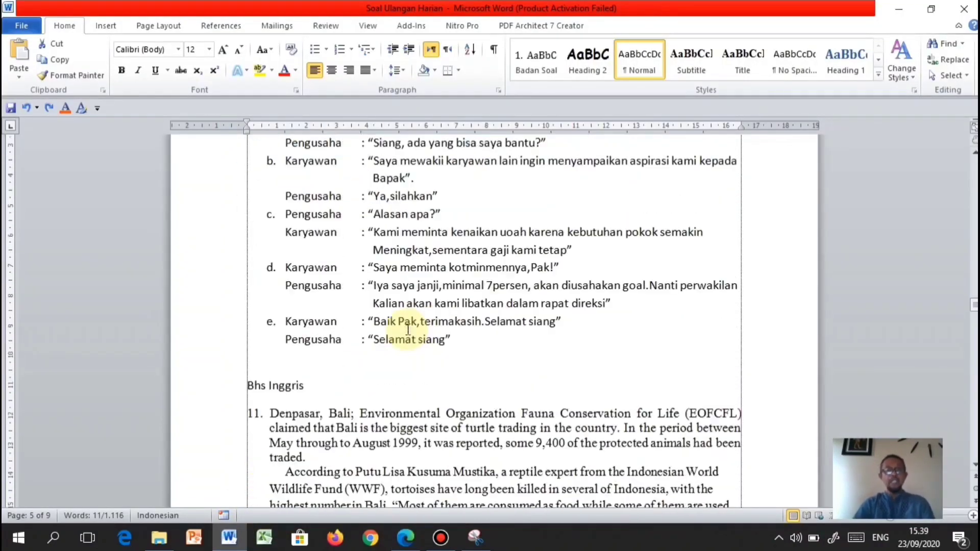
{"action": "scroll", "coordinate": [408, 329], "scroll_direction": "up", "scroll_amount": 1}
{"action": "scroll", "coordinate": [401, 319], "scroll_direction": "up", "scroll_amount": 1}
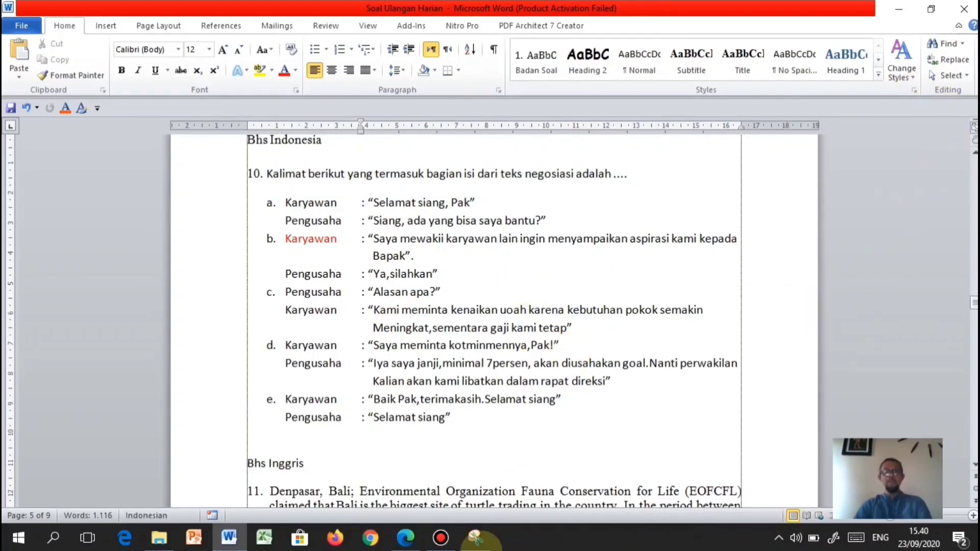
{"action": "left_click", "coordinate": [406, 537]}
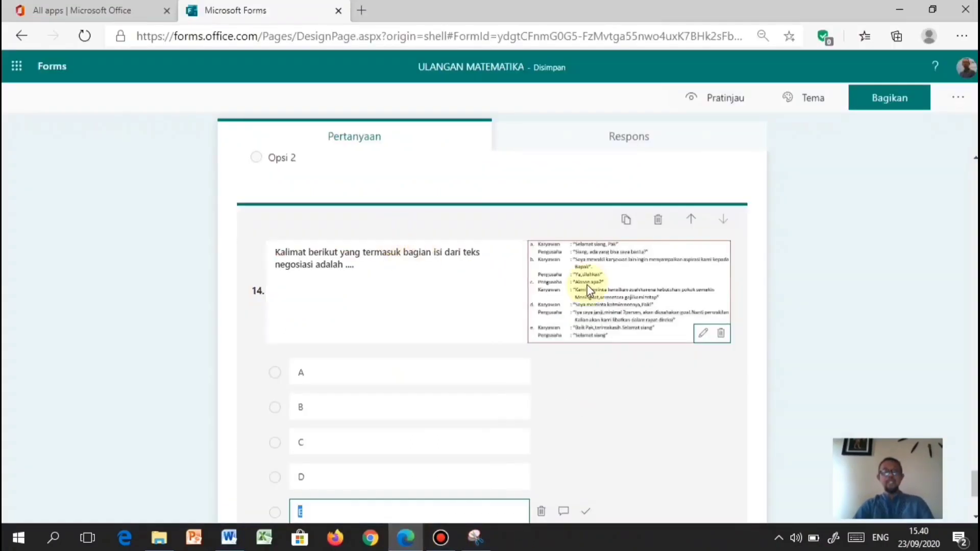
{"action": "left_click", "coordinate": [585, 407]}
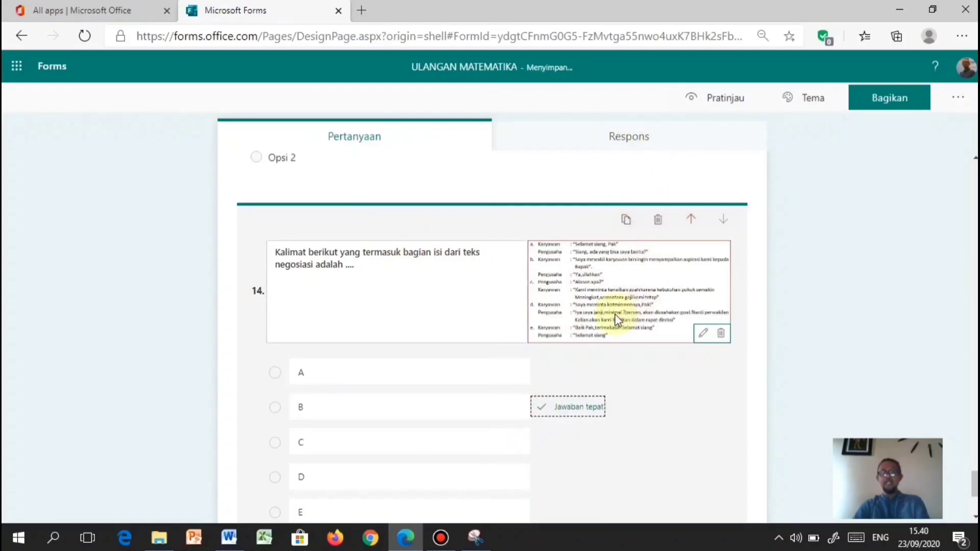
Check question 14 in the editor, then preview the quiz in computer view and examine question 14's image, text and answer choices
{"action": "scroll", "coordinate": [617, 319], "scroll_direction": "up", "scroll_amount": 3}
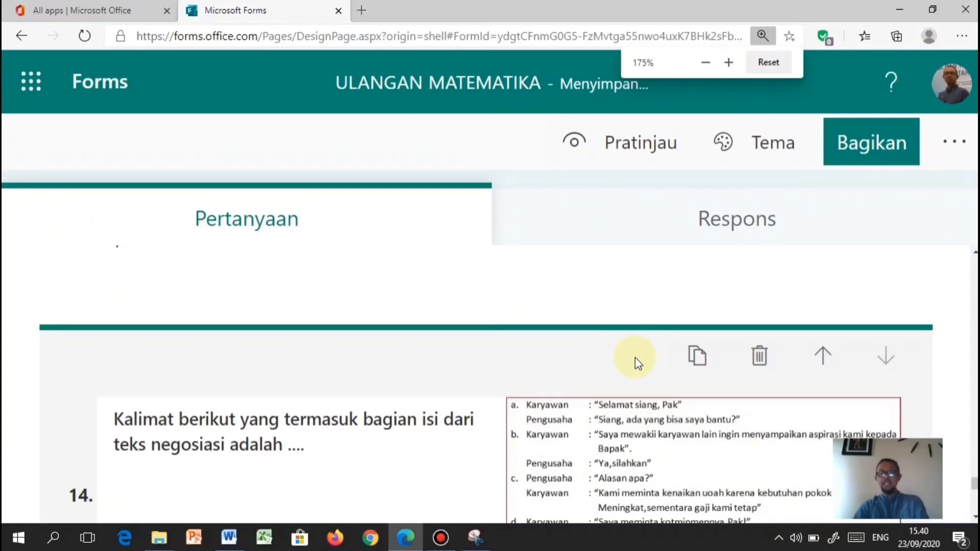
{"action": "scroll", "coordinate": [630, 375], "scroll_direction": "down", "scroll_amount": 2}
{"action": "scroll", "coordinate": [628, 375], "scroll_direction": "up", "scroll_amount": 2}
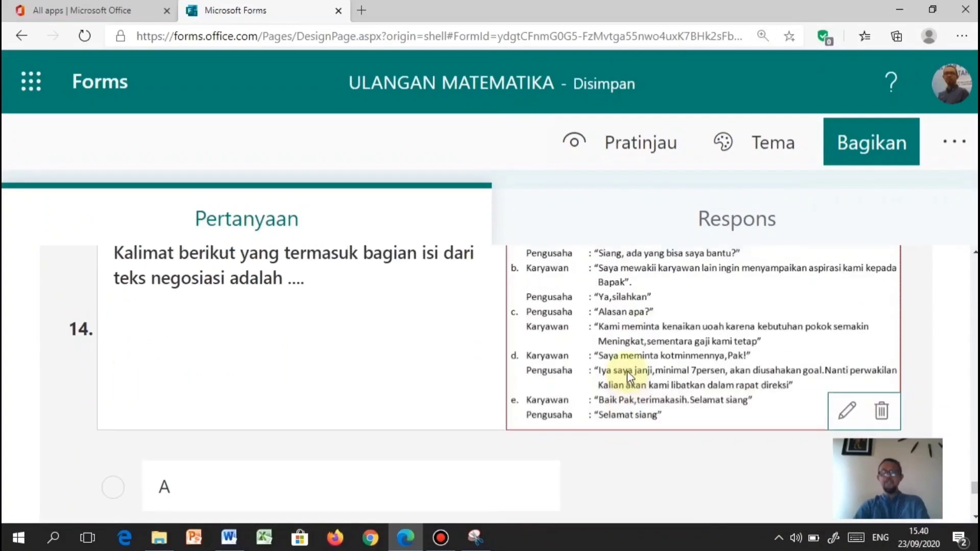
{"action": "scroll", "coordinate": [627, 373], "scroll_direction": "down", "scroll_amount": 4}
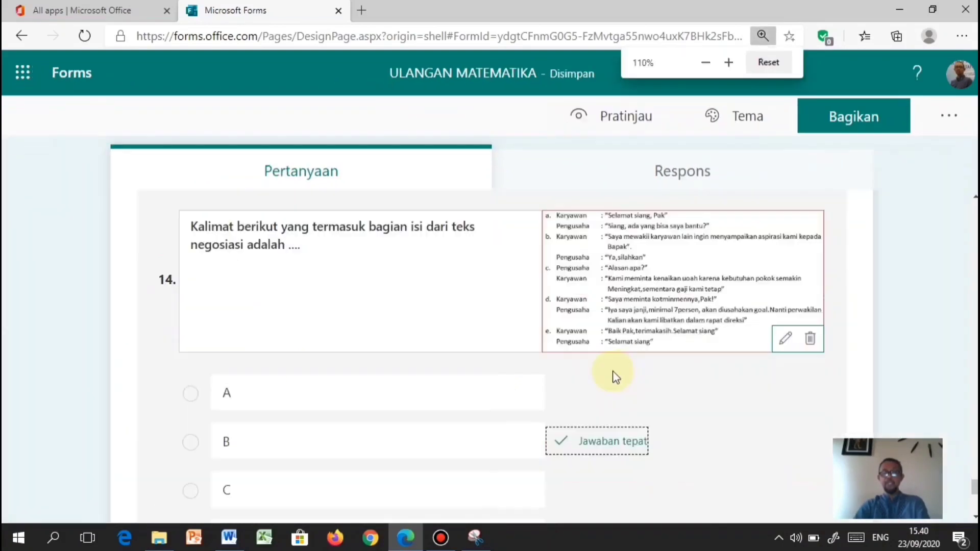
{"action": "left_click", "coordinate": [690, 105]}
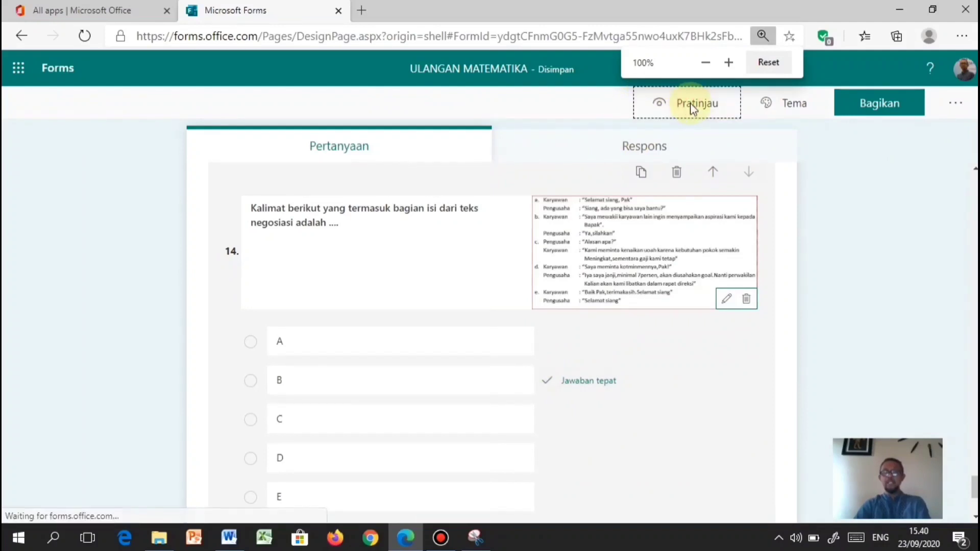
{"action": "scroll", "coordinate": [706, 154], "scroll_direction": "down", "scroll_amount": 1}
{"action": "scroll", "coordinate": [706, 153], "scroll_direction": "up", "scroll_amount": 1}
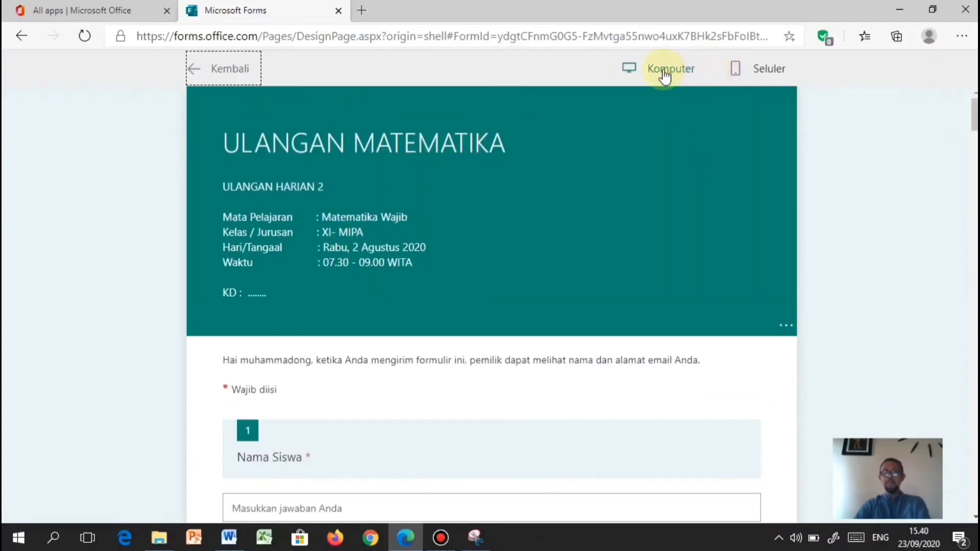
{"action": "scroll", "coordinate": [562, 275], "scroll_direction": "down", "scroll_amount": 20}
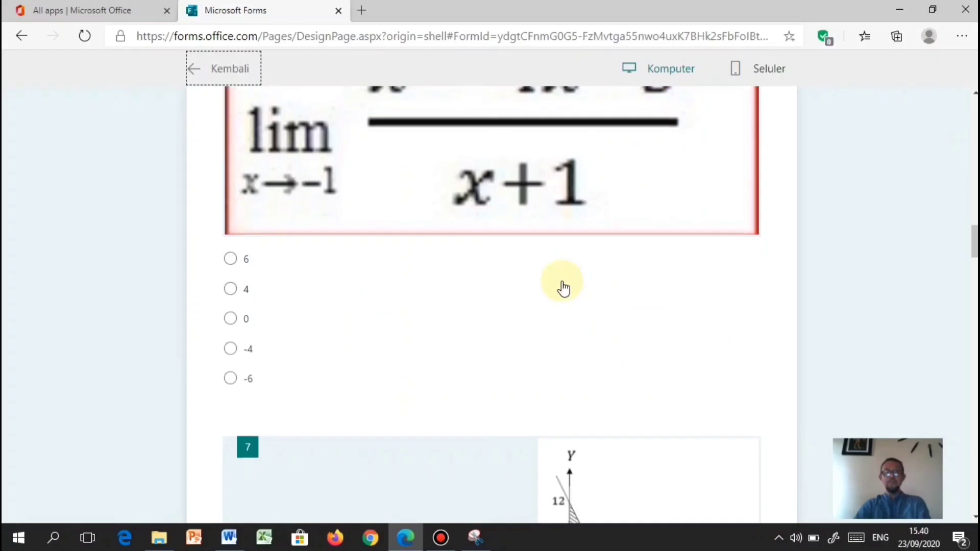
{"action": "scroll", "coordinate": [563, 289], "scroll_direction": "down", "scroll_amount": 15}
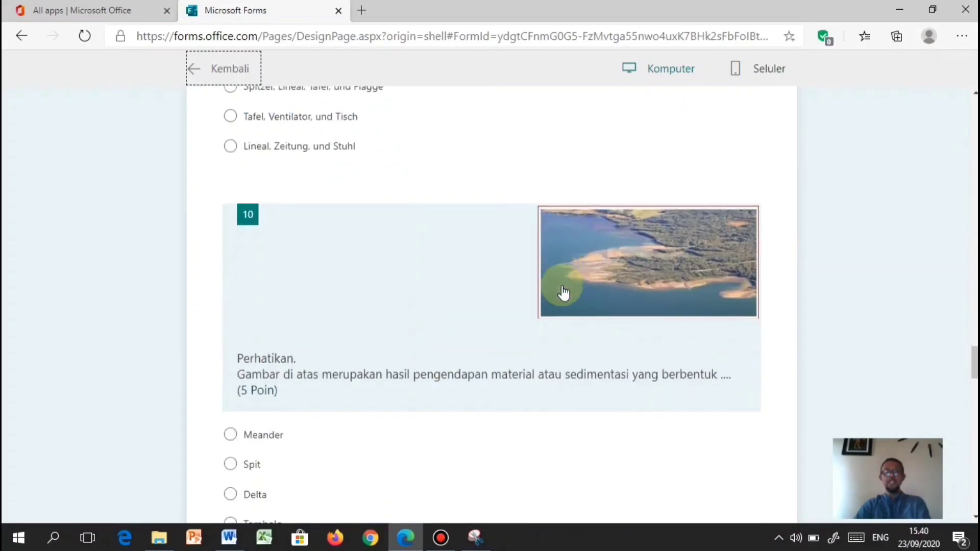
{"action": "scroll", "coordinate": [563, 289], "scroll_direction": "down", "scroll_amount": 17}
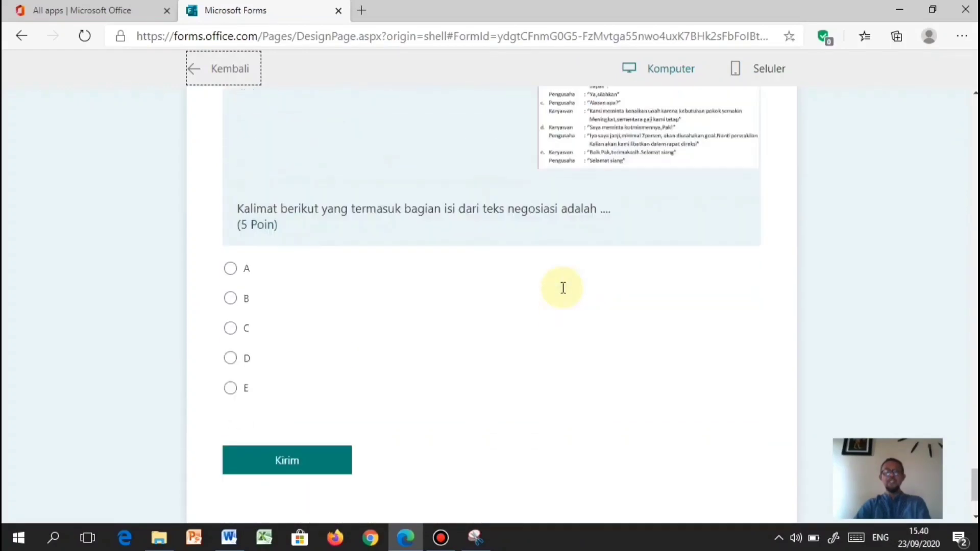
{"action": "scroll", "coordinate": [541, 271], "scroll_direction": "up", "scroll_amount": 4}
{"action": "scroll", "coordinate": [534, 260], "scroll_direction": "up", "scroll_amount": 4, "text": "ctrl"}
{"action": "scroll", "coordinate": [557, 276], "scroll_direction": "down", "scroll_amount": 2}
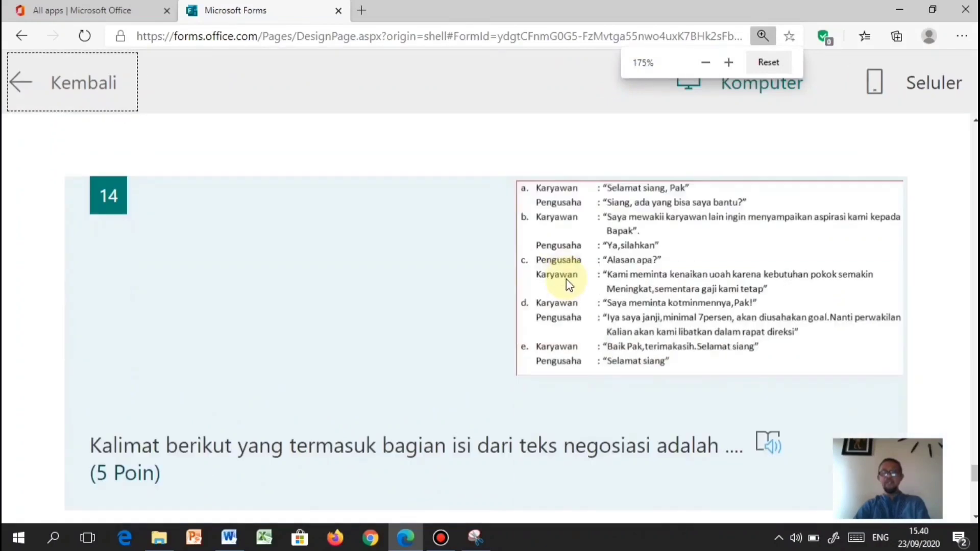
{"action": "scroll", "coordinate": [590, 249], "scroll_direction": "up", "scroll_amount": 1, "text": "ctrl"}
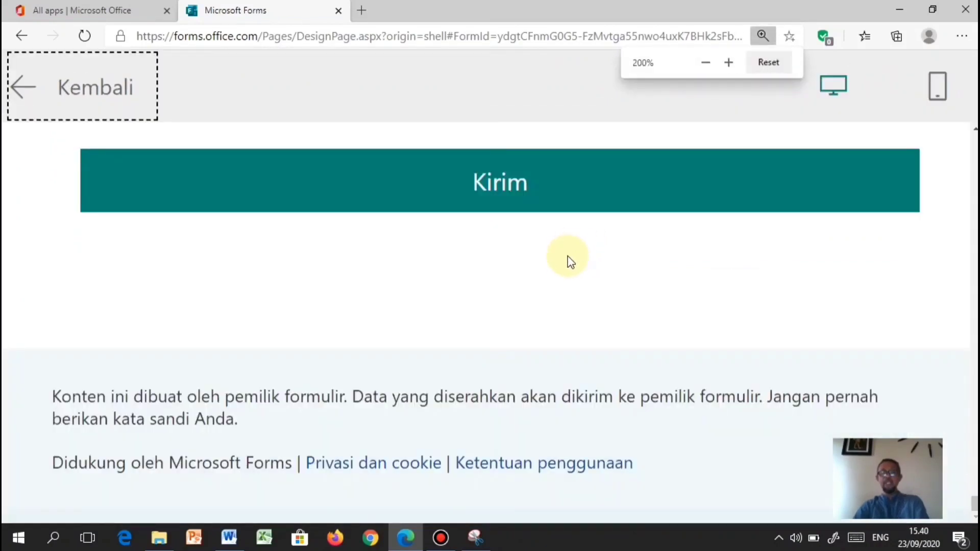
{"action": "scroll", "coordinate": [570, 263], "scroll_direction": "down", "scroll_amount": 4, "text": "ctrl"}
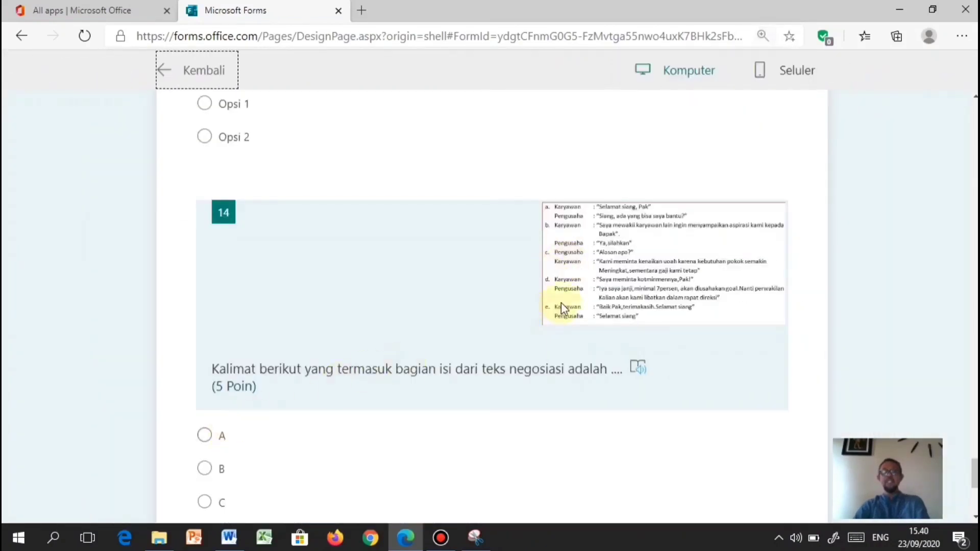
Examine question 14's image and answer choices in the mobile preview, and return to the form editor
{"action": "left_click", "coordinate": [799, 76]}
{"action": "scroll", "coordinate": [525, 267], "scroll_direction": "down", "scroll_amount": 10}
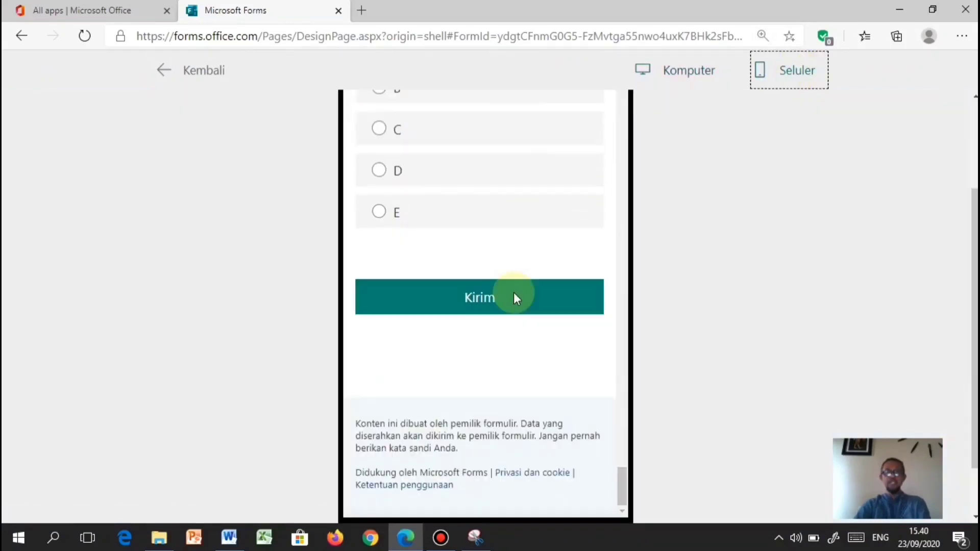
{"action": "scroll", "coordinate": [506, 301], "scroll_direction": "down", "scroll_amount": 2}
{"action": "scroll", "coordinate": [500, 308], "scroll_direction": "up", "scroll_amount": 5}
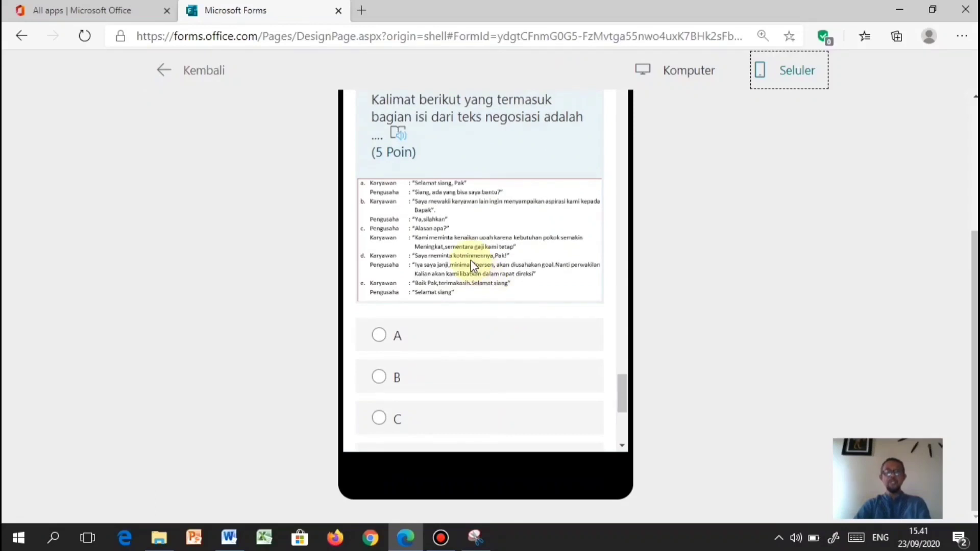
{"action": "scroll", "coordinate": [471, 259], "scroll_direction": "up", "scroll_amount": 2}
{"action": "scroll", "coordinate": [471, 265], "scroll_direction": "up", "scroll_amount": 2}
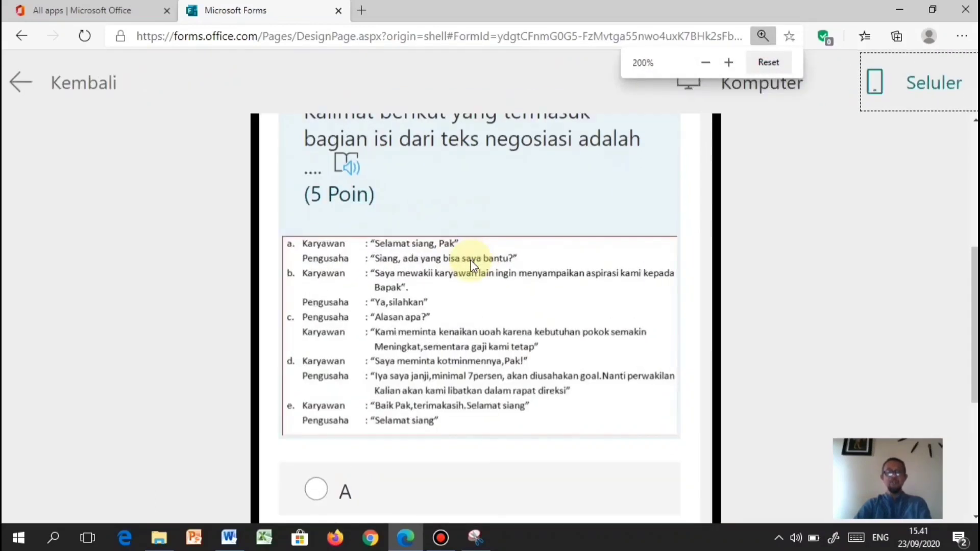
{"action": "scroll", "coordinate": [467, 266], "scroll_direction": "down", "scroll_amount": 3}
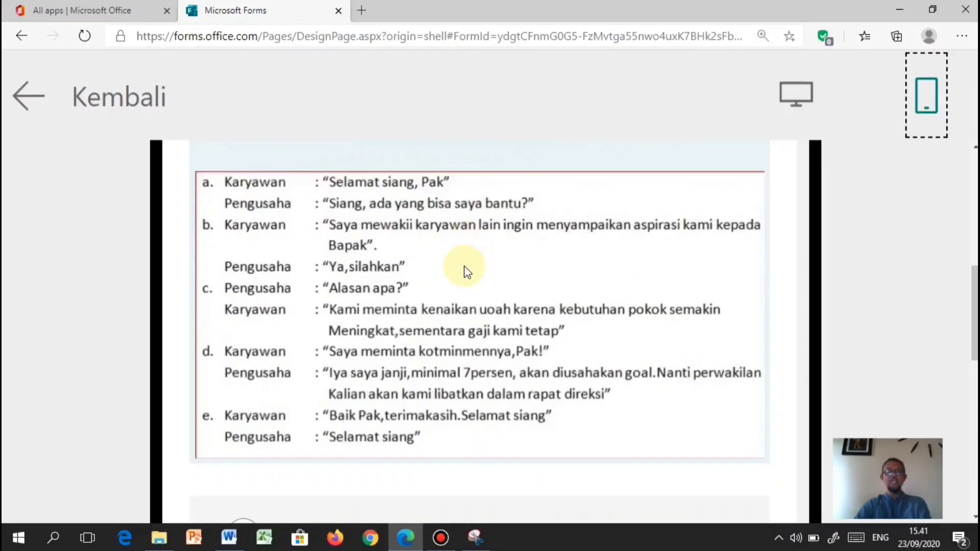
{"action": "scroll", "coordinate": [464, 266], "scroll_direction": "down", "scroll_amount": 9}
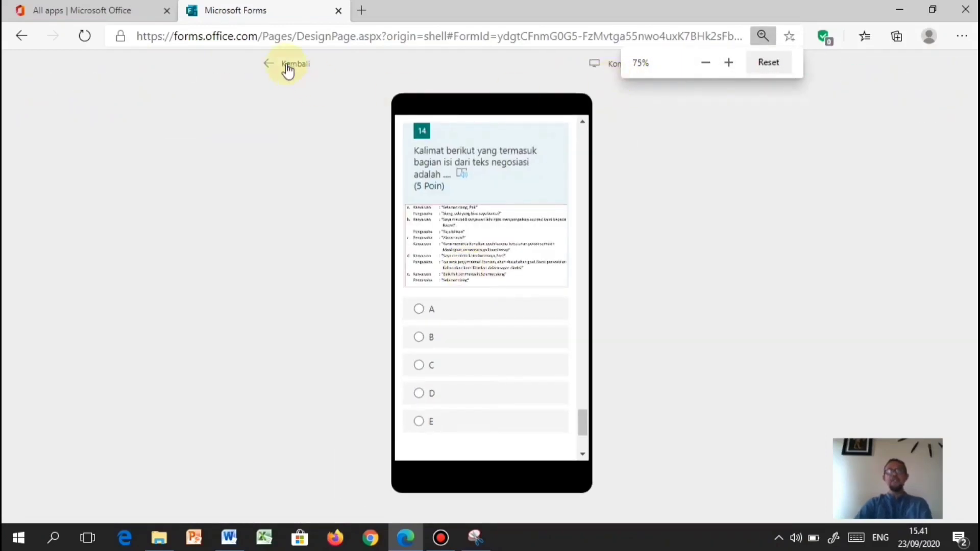
{"action": "left_click", "coordinate": [288, 67]}
Add a new multiple-choice question 15 after question 14 at the end of the quiz
{"action": "scroll", "coordinate": [441, 240], "scroll_direction": "down", "scroll_amount": 10}
{"action": "scroll", "coordinate": [439, 270], "scroll_direction": "down", "scroll_amount": 20}
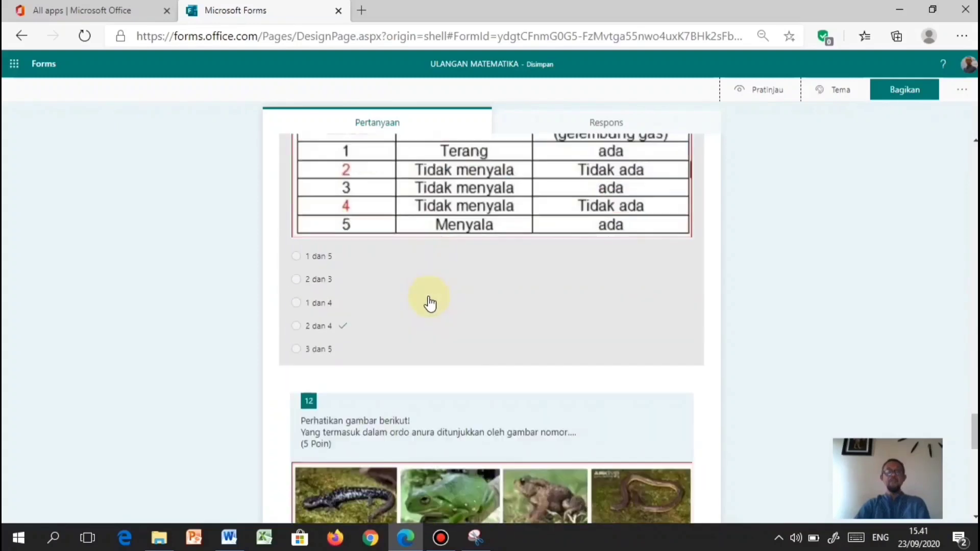
{"action": "scroll", "coordinate": [430, 304], "scroll_direction": "down", "scroll_amount": 15}
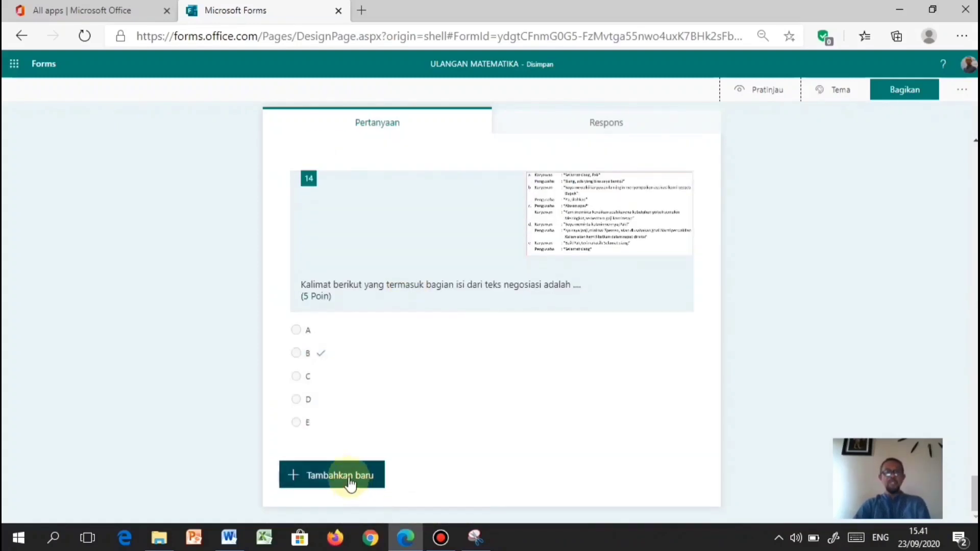
{"action": "left_click", "coordinate": [350, 477]}
{"action": "left_click", "coordinate": [341, 480]}
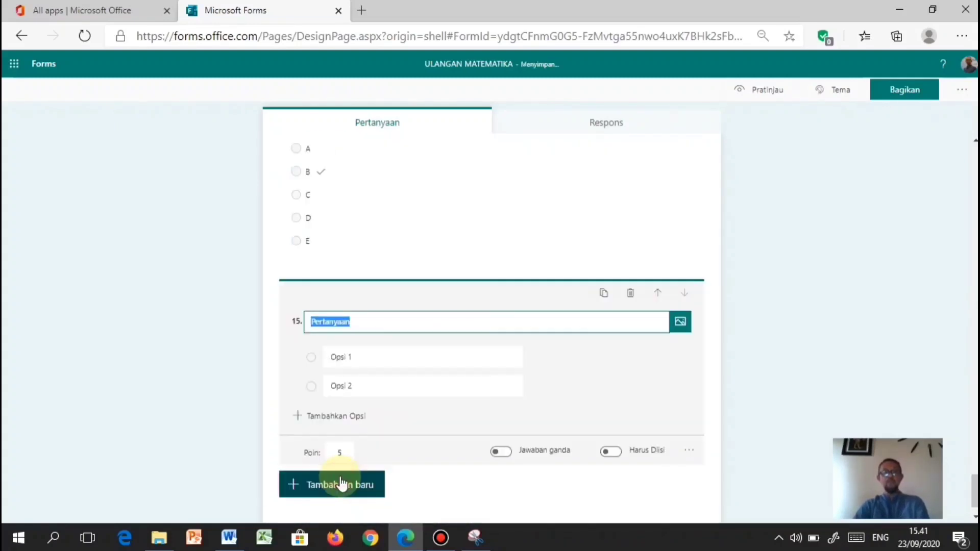
Copy question 11's two-paragraph passage about turtle trading in Bali from Word and paste it as question 15's text in Microsoft Forms
{"action": "left_click", "coordinate": [230, 538]}
{"action": "scroll", "coordinate": [300, 322], "scroll_direction": "down", "scroll_amount": 6}
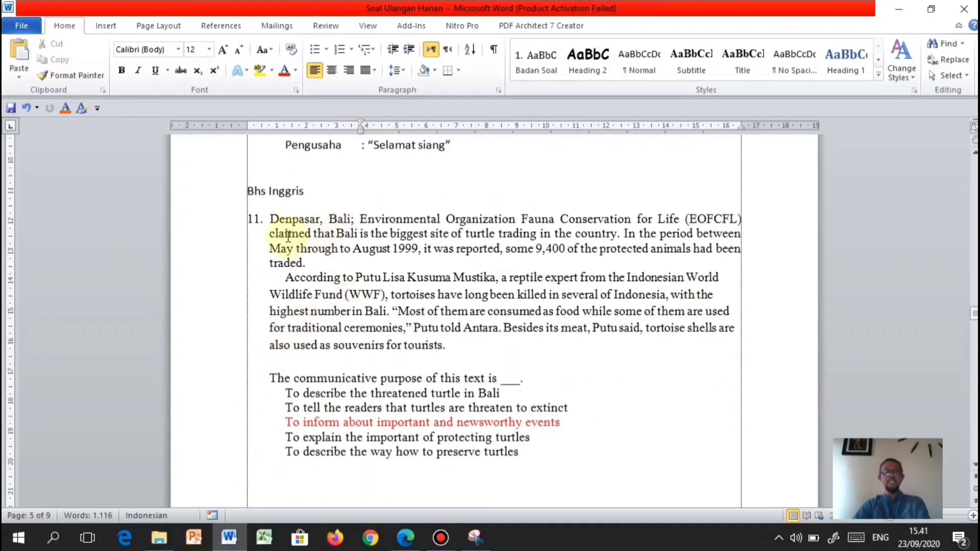
{"action": "left_click_drag", "start_coordinate": [271, 220], "coordinate": [464, 349]}
{"action": "key", "text": "ctrl+c"}
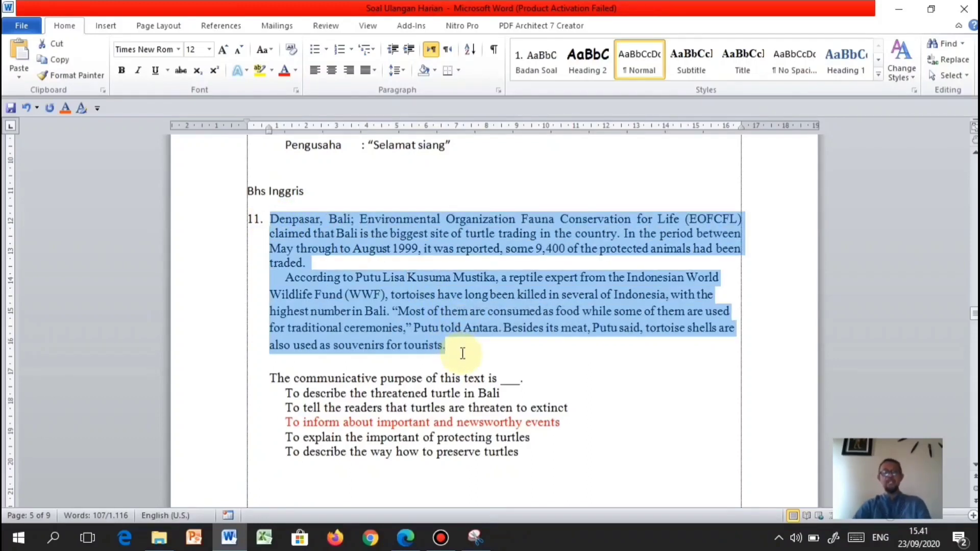
{"action": "left_click", "coordinate": [407, 541]}
{"action": "key", "text": "ctrl+v"}
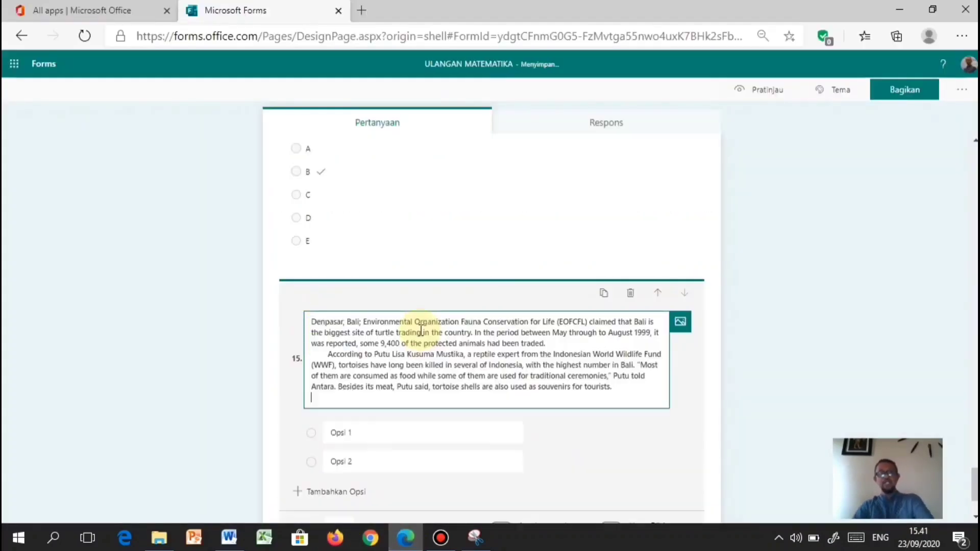
{"action": "scroll", "coordinate": [376, 394], "scroll_direction": "down", "scroll_amount": 2}
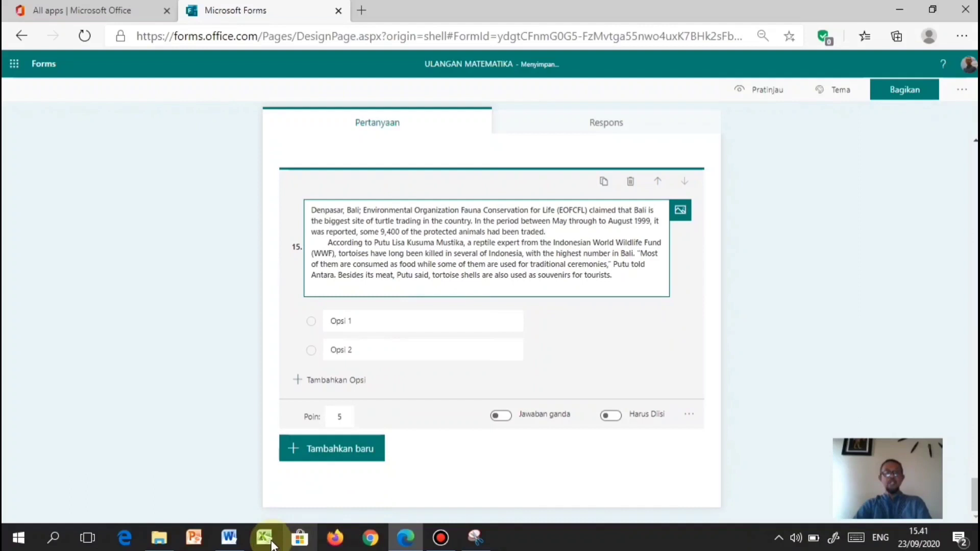
Copy "The communicative purpose of this text is ___." and "To describe the threatened turtle in Bali" from Word below question 15's passage, separated by a blank line
{"action": "left_click", "coordinate": [229, 539]}
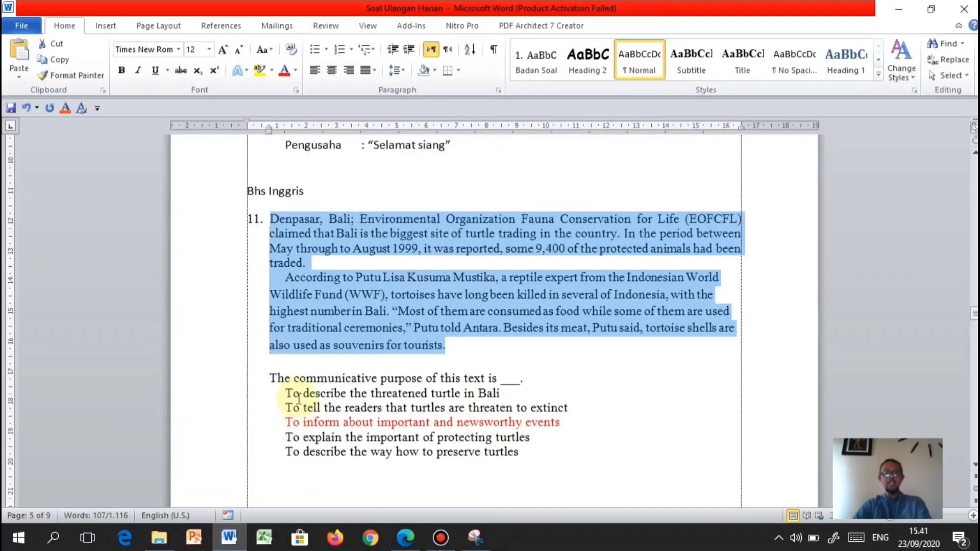
{"action": "scroll", "coordinate": [299, 397], "scroll_direction": "down", "scroll_amount": 2}
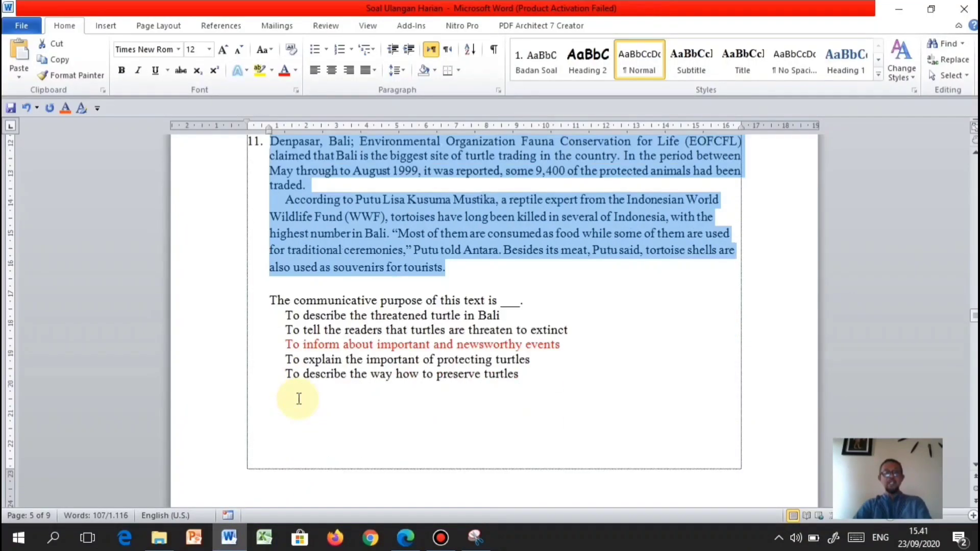
{"action": "left_click", "coordinate": [287, 315]}
{"action": "left_click_drag", "start_coordinate": [271, 301], "coordinate": [521, 308]}
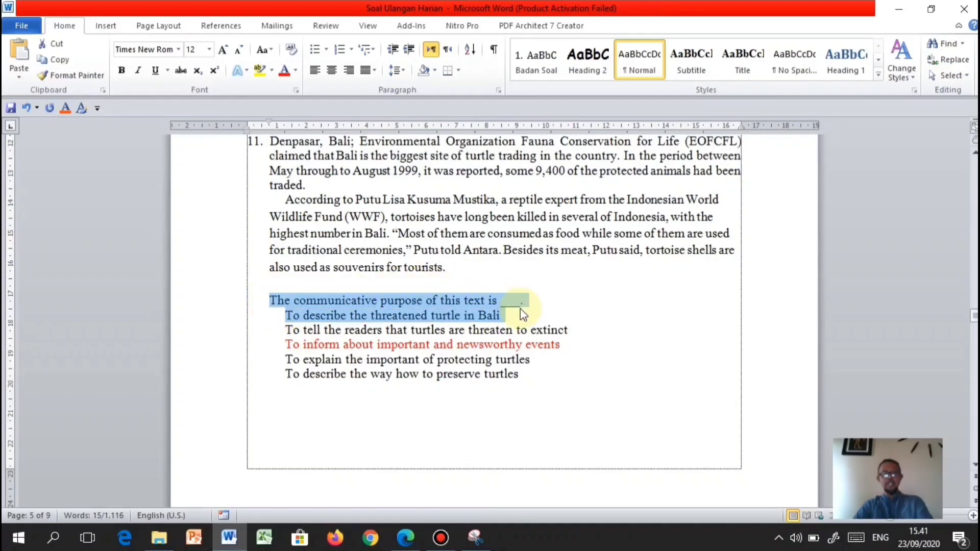
{"action": "left_click", "coordinate": [407, 537]}
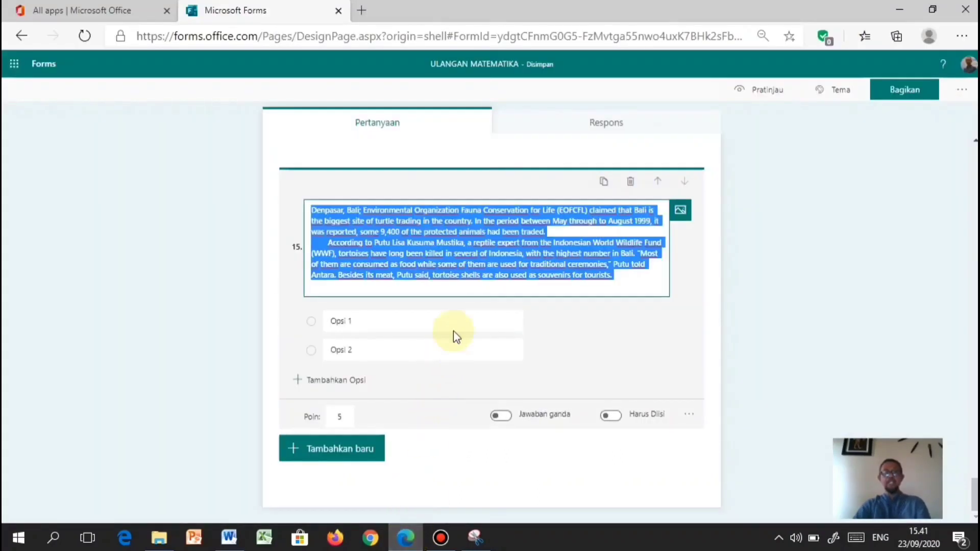
{"action": "left_click", "coordinate": [634, 280]}
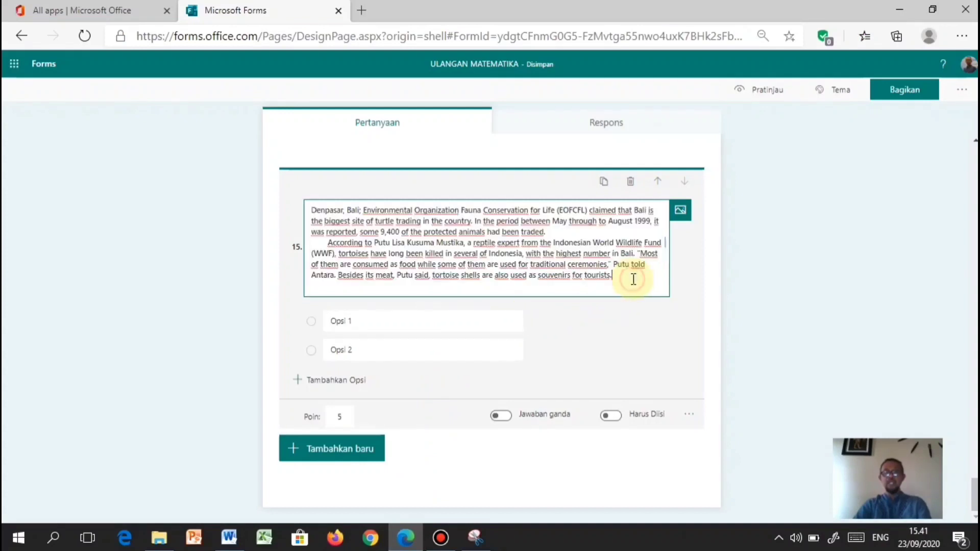
{"action": "key", "text": "Return"}
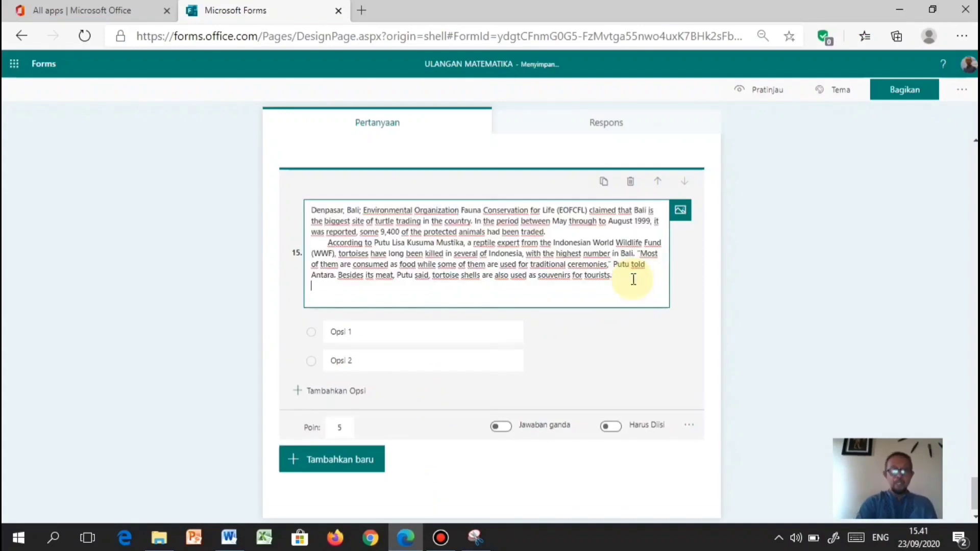
{"action": "key", "text": "Return"}
{"action": "type", "text": "The communicative purpose of this text is __. To describe the threatened turtle in Bali"}
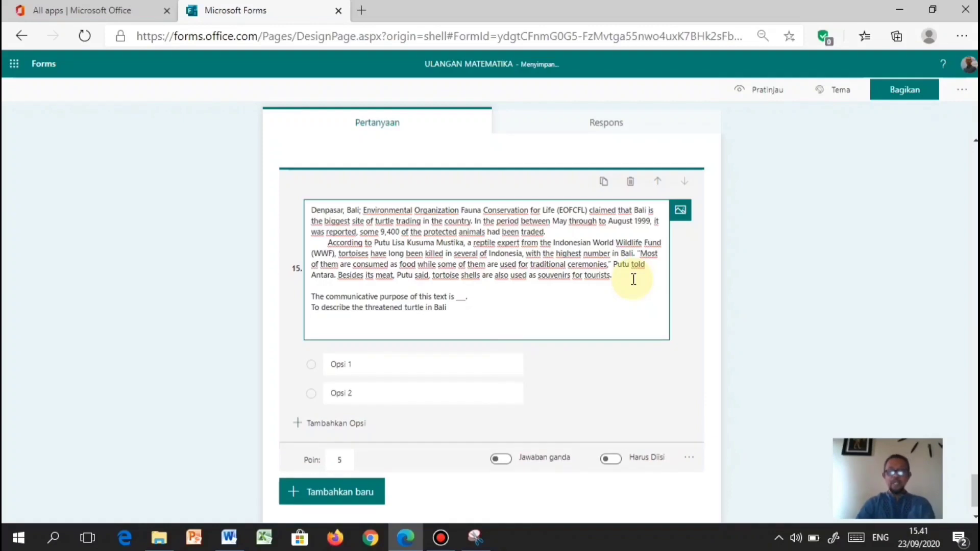
{"action": "key", "text": "BackSpace"}
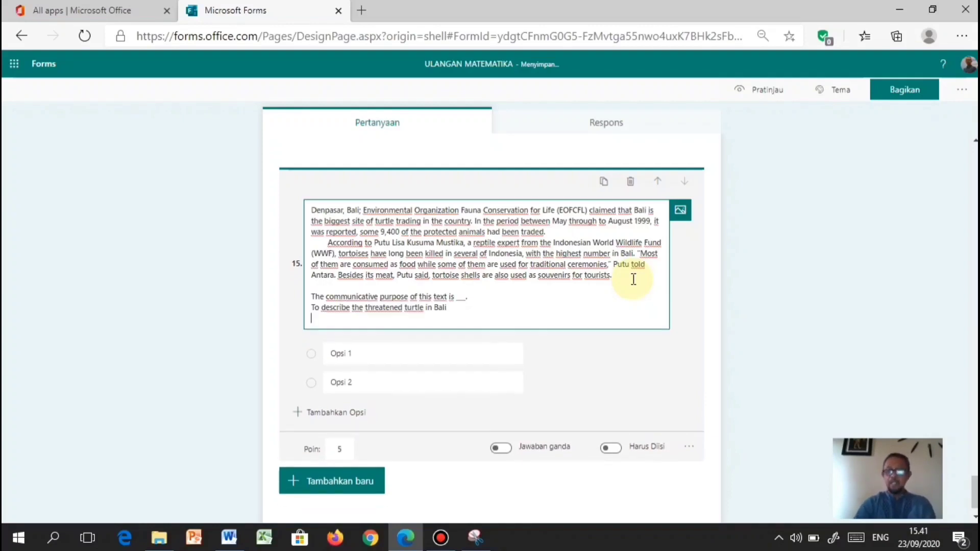
{"action": "key", "text": "BackSpace"}
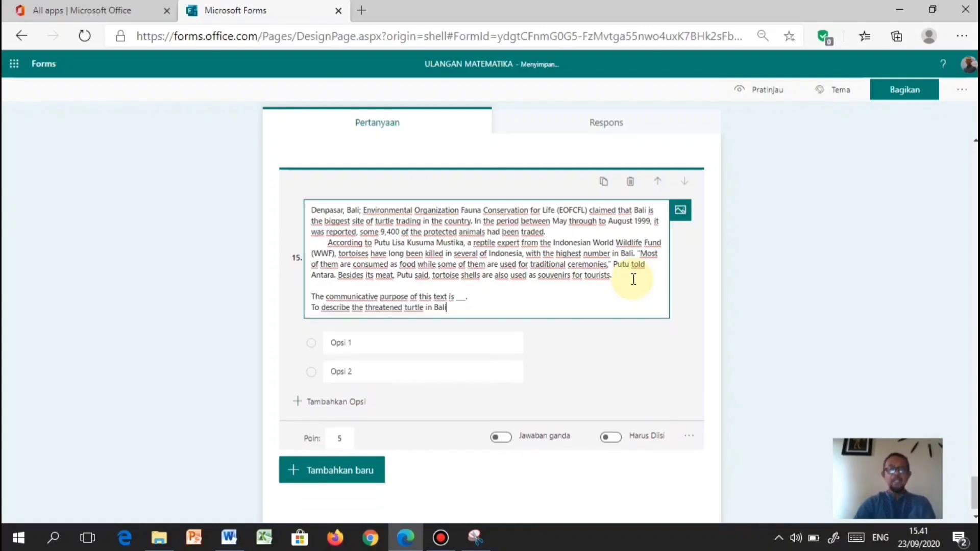
Delete question 15's second option and copy question 11's five answer choices in Word
{"action": "left_click", "coordinate": [528, 371]}
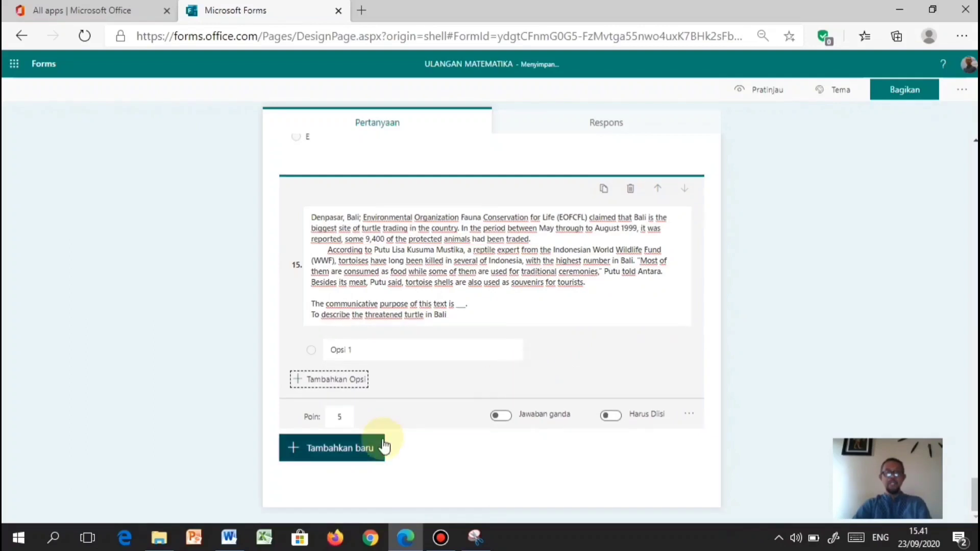
{"action": "left_click", "coordinate": [229, 538]}
{"action": "left_click", "coordinate": [284, 318]}
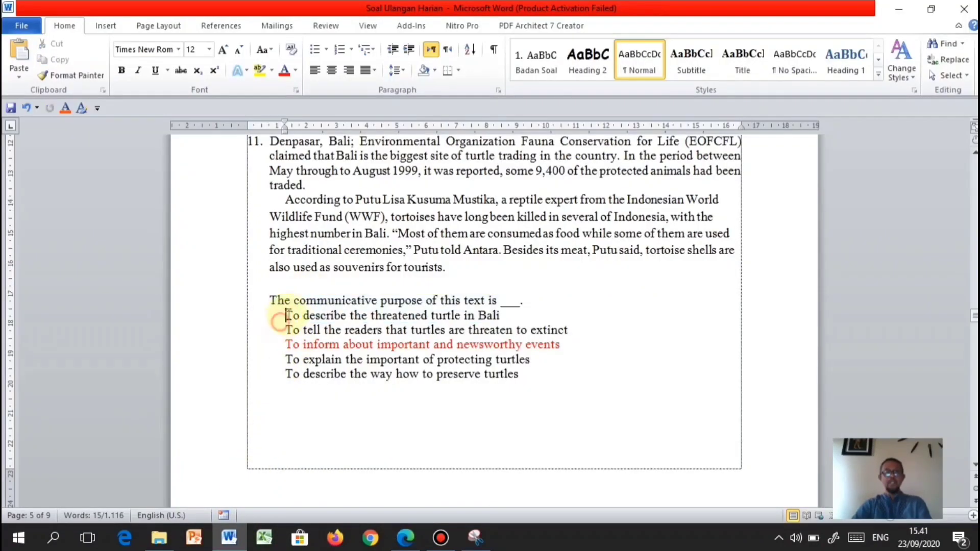
{"action": "left_click_drag", "start_coordinate": [287, 318], "coordinate": [517, 379]}
{"action": "key", "text": "ctrl+c"}
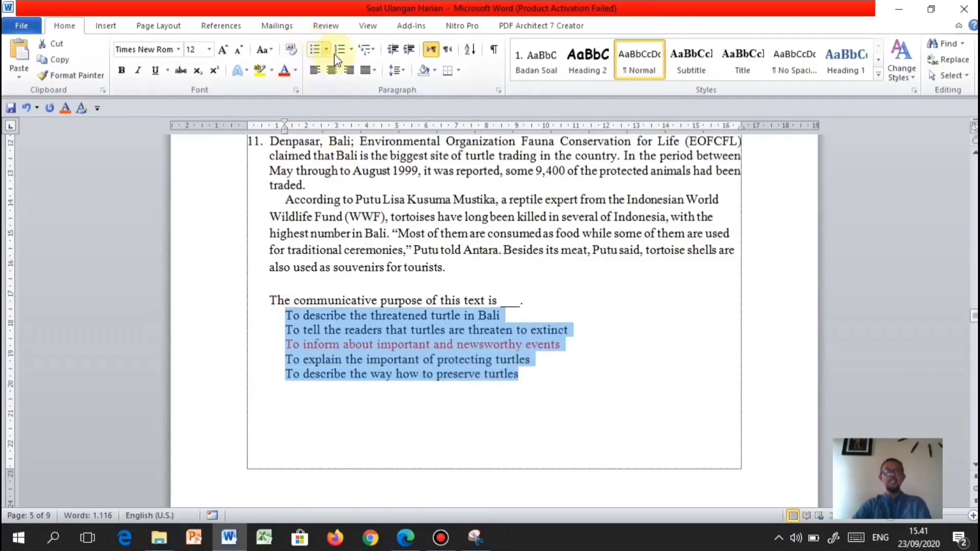
Apply A to E lettering to question 11's copied answer choices in Word and remove it again
{"action": "left_click", "coordinate": [341, 50]}
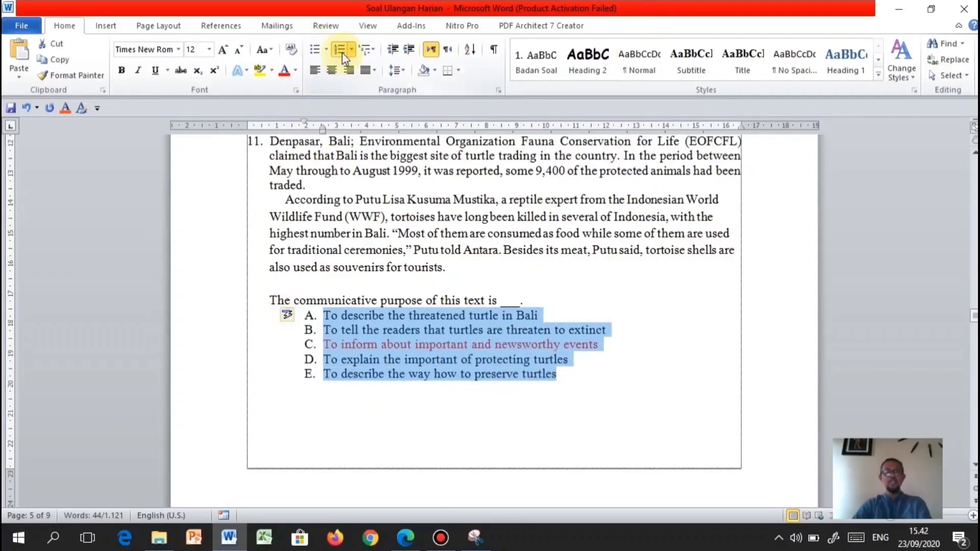
{"action": "left_click", "coordinate": [343, 52]}
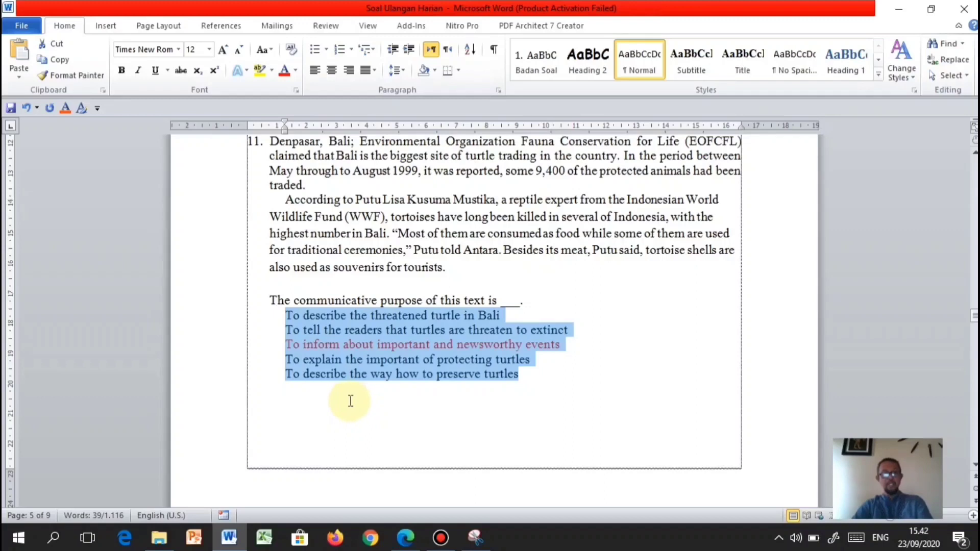
{"action": "key", "text": "ctrl+z"}
Paste the five choices as question 15's options in Microsoft Forms and mark "To inform about important and newsworthy events" as the correct answer
{"action": "left_click", "coordinate": [406, 538]}
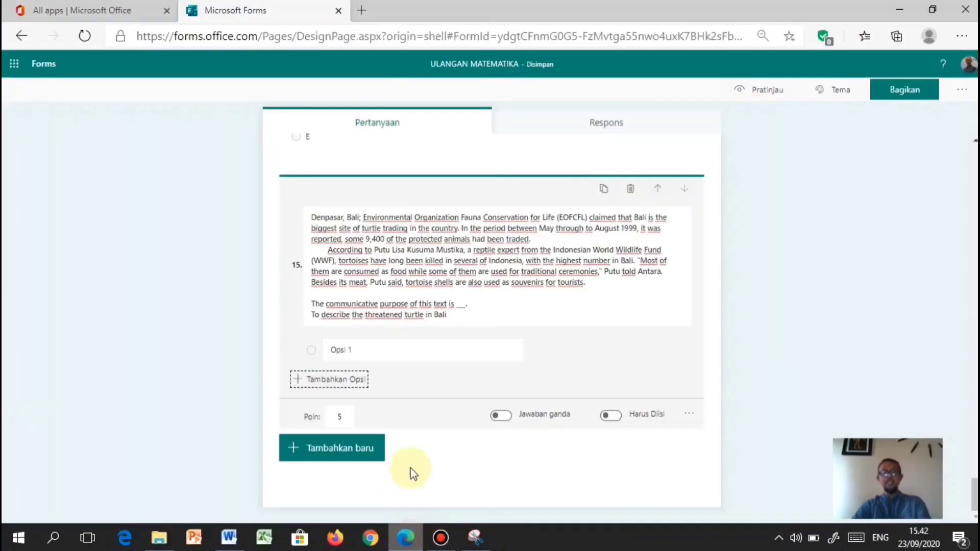
{"action": "left_click", "coordinate": [369, 350]}
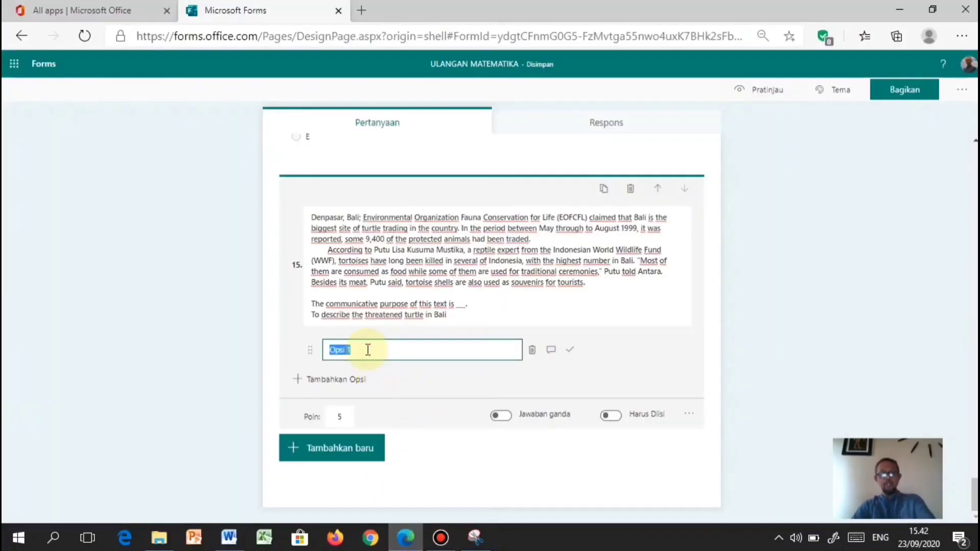
{"action": "key", "text": "ctrl+v"}
{"action": "left_click", "coordinate": [466, 411]}
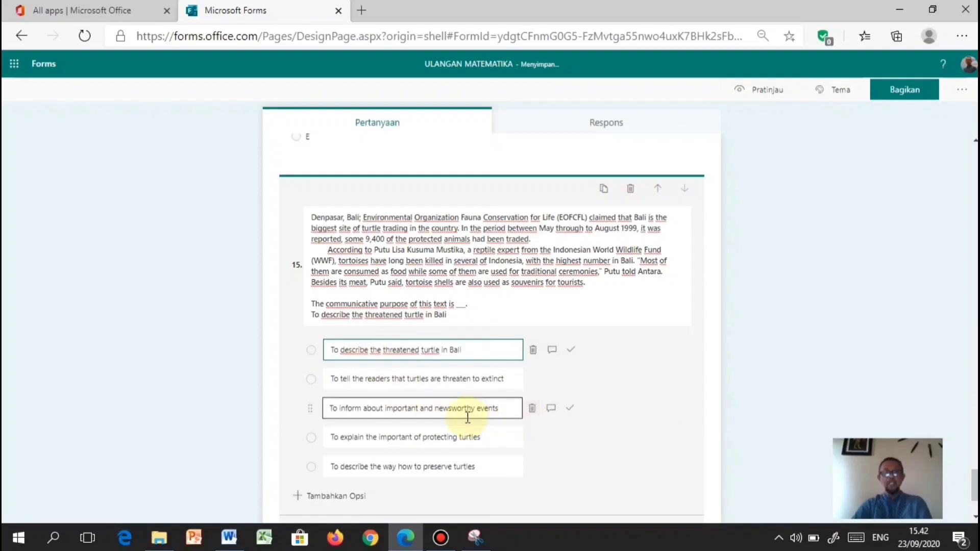
{"action": "left_click", "coordinate": [570, 412]}
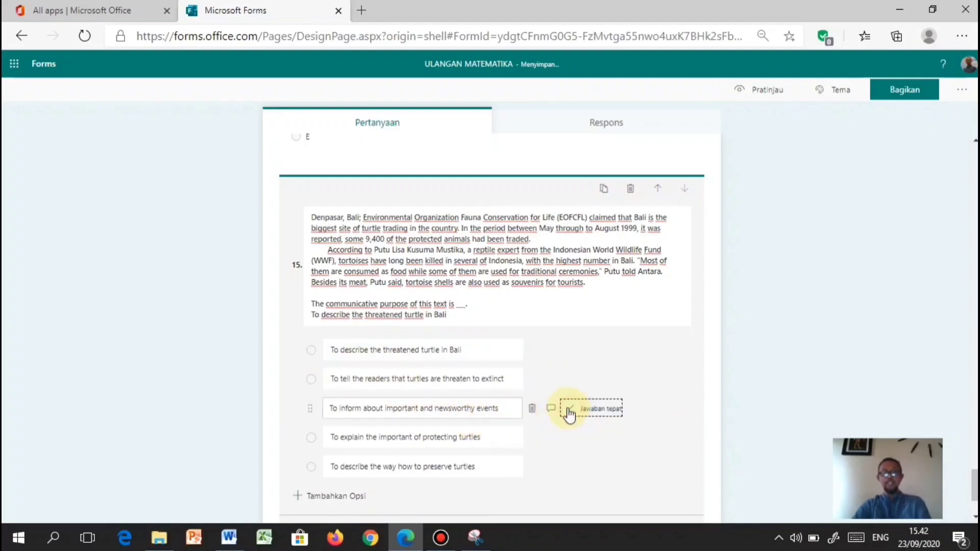
Add a new multiple-choice question 16 after question 15
{"action": "scroll", "coordinate": [306, 449], "scroll_direction": "down", "scroll_amount": 2}
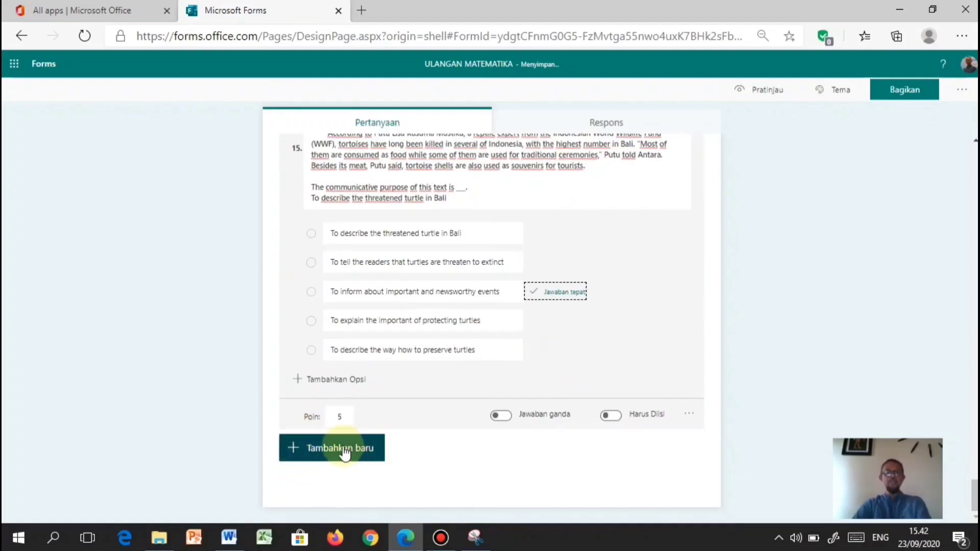
{"action": "left_click", "coordinate": [346, 453]}
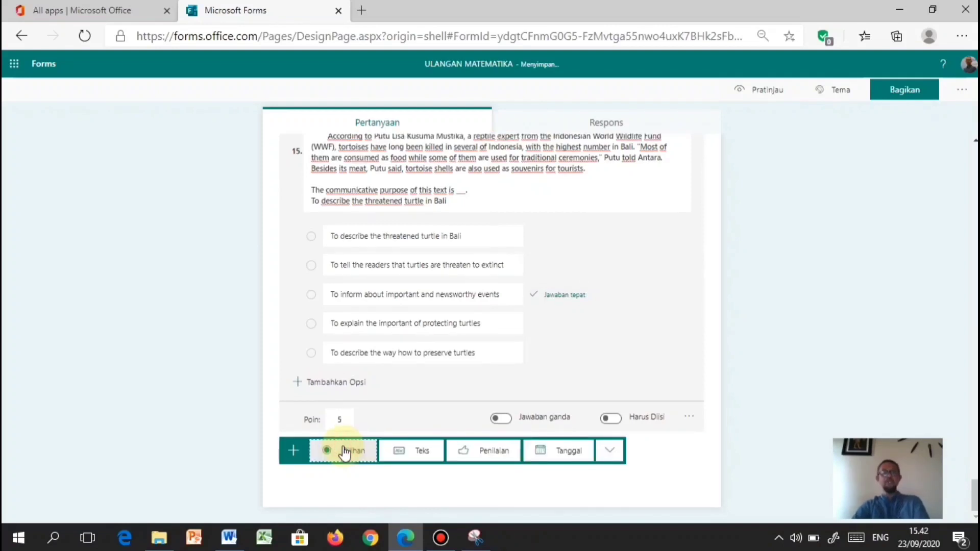
{"action": "left_click", "coordinate": [345, 453]}
Copy question 12's text beginning "Ancaman dari luar" from Word into question 16 in Microsoft Forms and delete that question's second option
{"action": "left_click", "coordinate": [228, 542]}
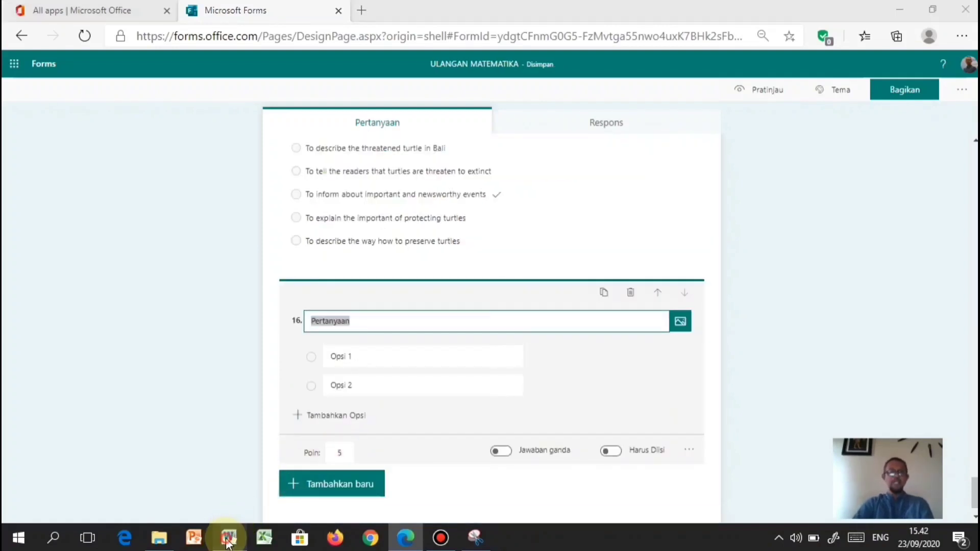
{"action": "scroll", "coordinate": [295, 363], "scroll_direction": "down", "scroll_amount": 10}
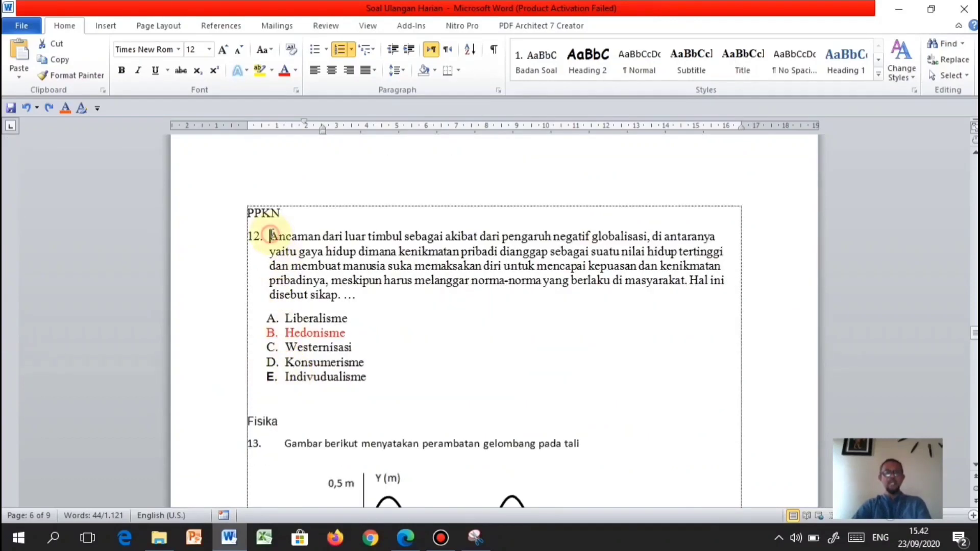
{"action": "left_click_drag", "start_coordinate": [270, 236], "coordinate": [371, 291]}
{"action": "key", "text": "ctrl+c"}
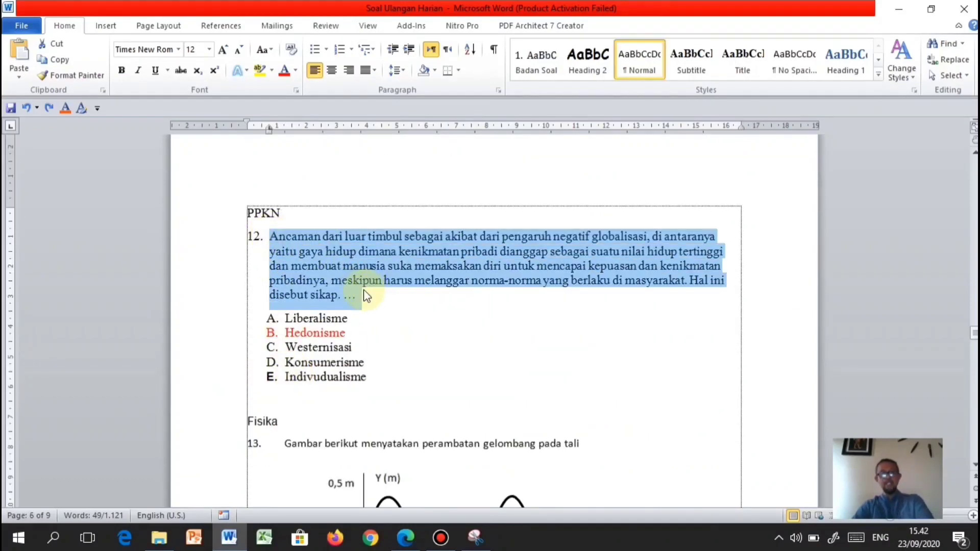
{"action": "left_click", "coordinate": [405, 538]}
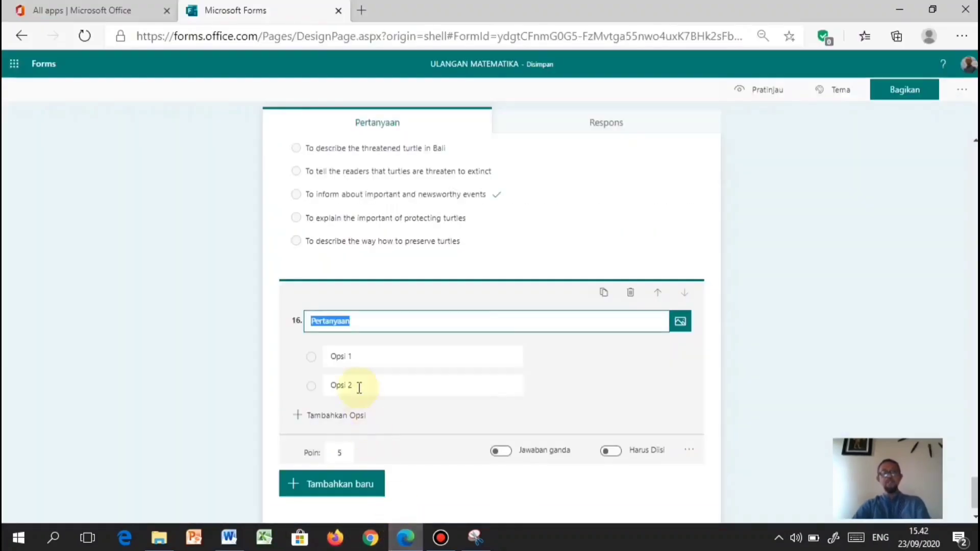
{"action": "key", "text": "ctrl+v"}
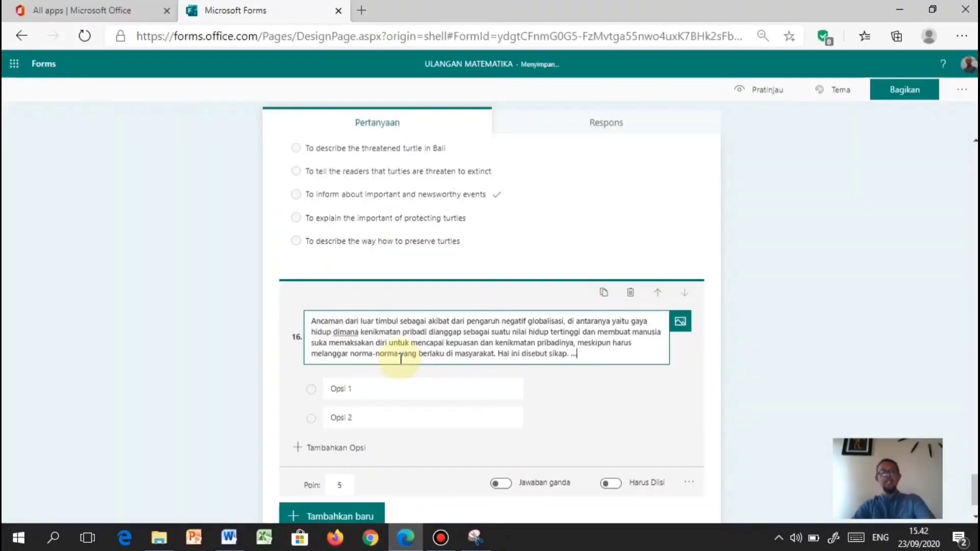
{"action": "left_click", "coordinate": [394, 391]}
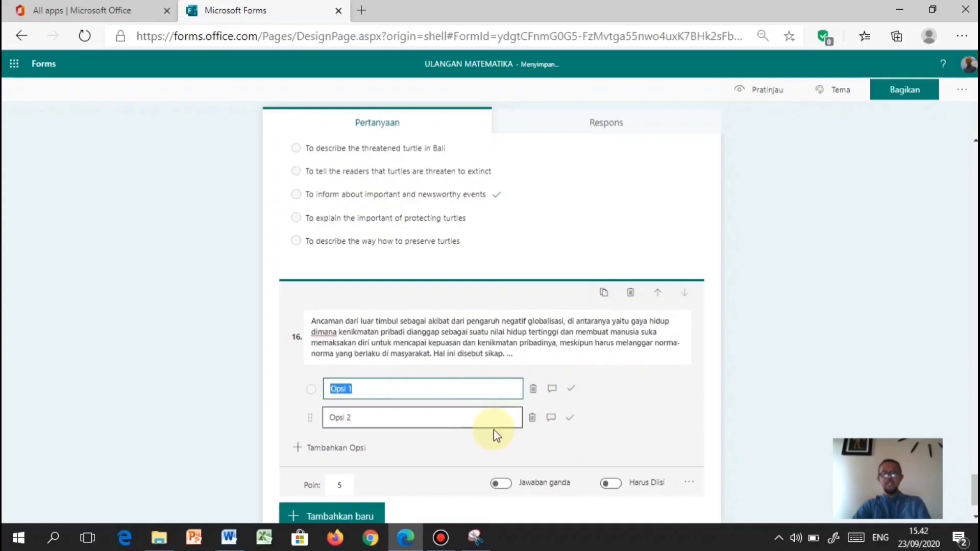
{"action": "left_click", "coordinate": [532, 417]}
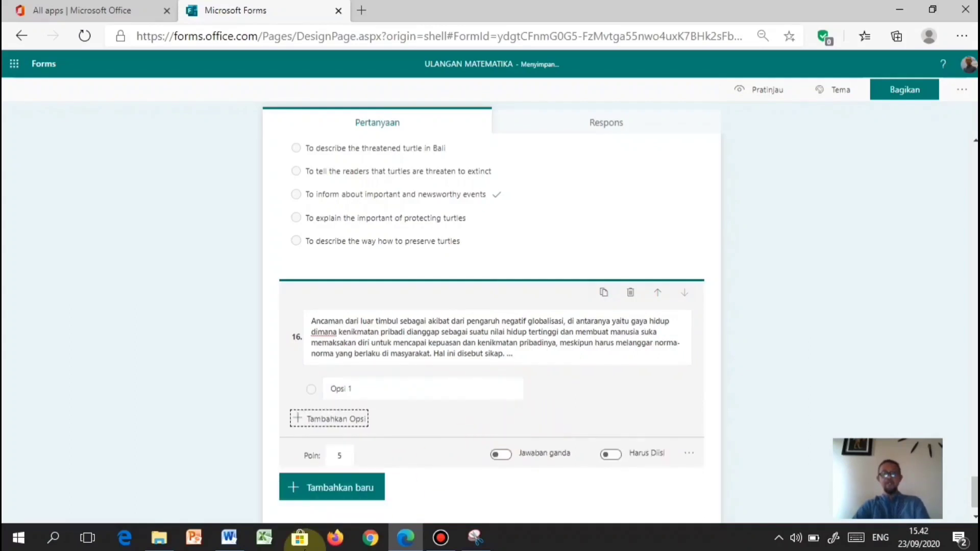
Copy question 12's five lettered answer choices from Word and paste them as question 16's options in Microsoft Forms
{"action": "left_click", "coordinate": [229, 537]}
{"action": "left_click_drag", "start_coordinate": [287, 319], "coordinate": [360, 375]}
{"action": "key", "text": "ctrl+c"}
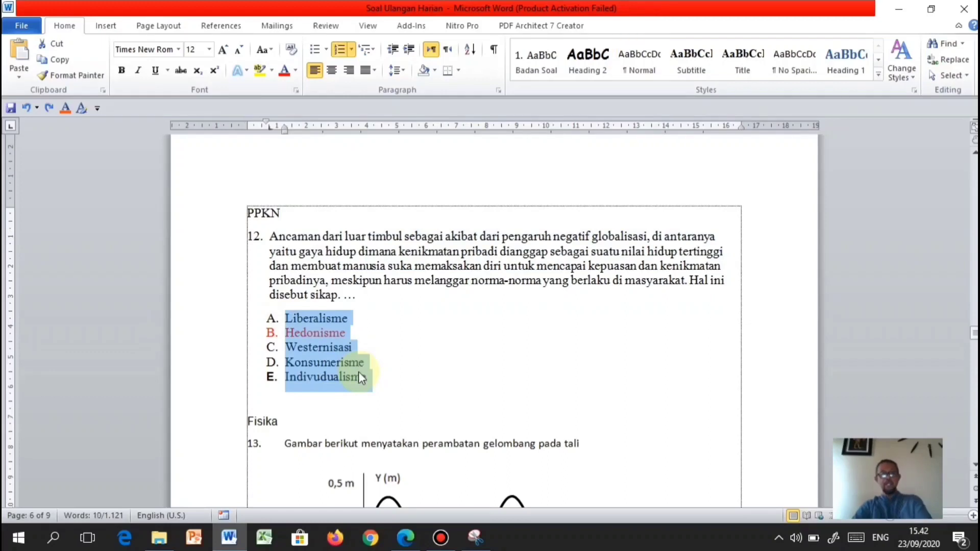
{"action": "left_click", "coordinate": [407, 541]}
{"action": "left_click", "coordinate": [386, 388]}
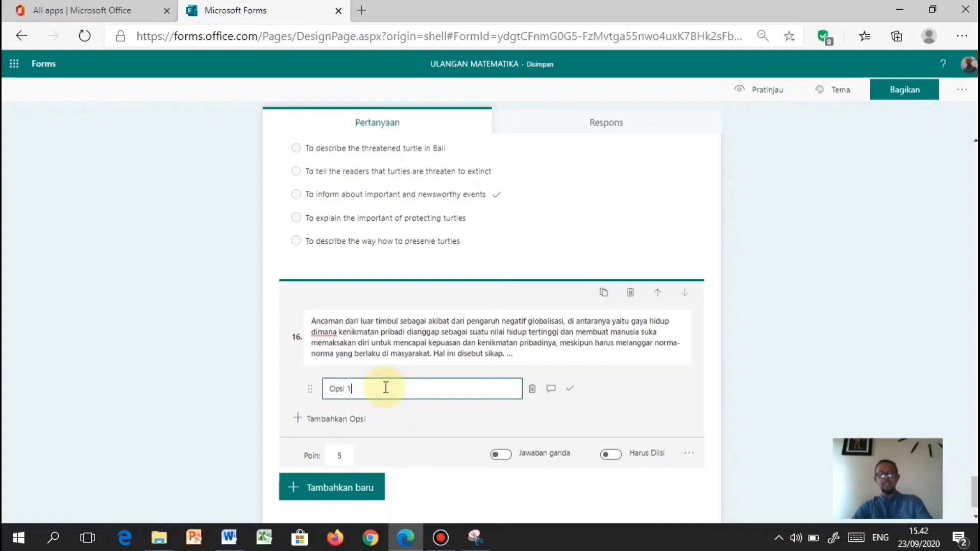
{"action": "left_click_drag", "start_coordinate": [384, 388], "coordinate": [316, 391]}
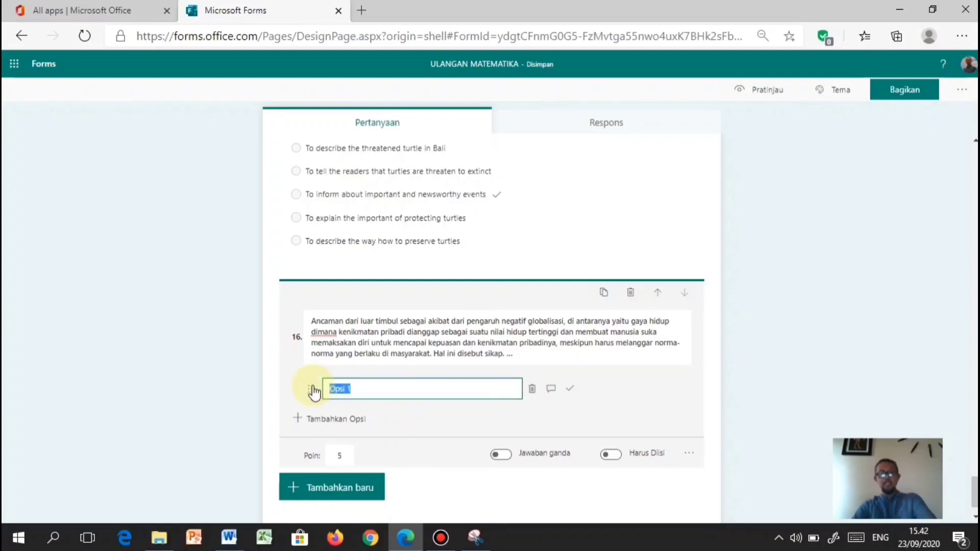
{"action": "type", "text": "A. Liberalisme B. Hedonisme C. Westernisasi D. Konsumerisme E. Individualisme"}
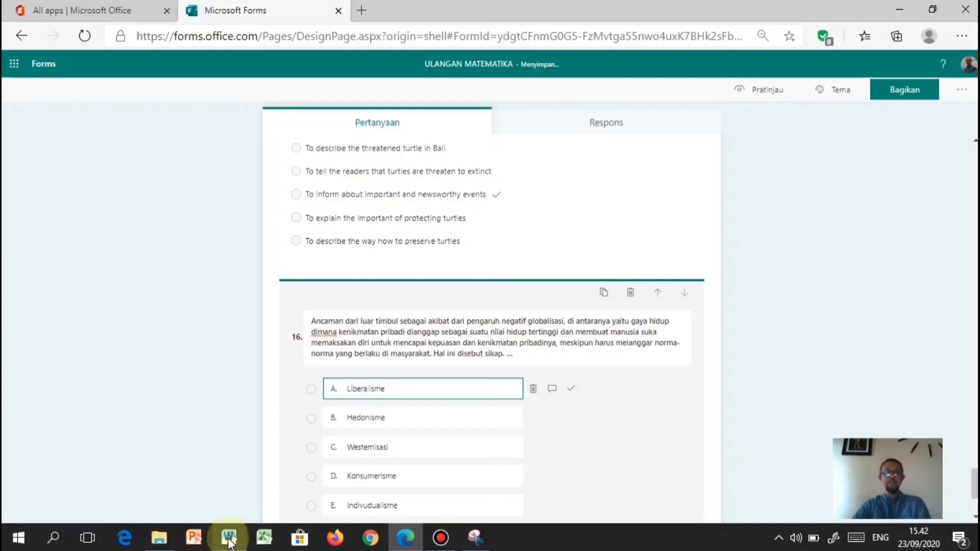
Delete question 16's Hedonisme option and remove the letter prefixes from the Liberalisme and Westernisasi options
{"action": "left_click", "coordinate": [532, 418]}
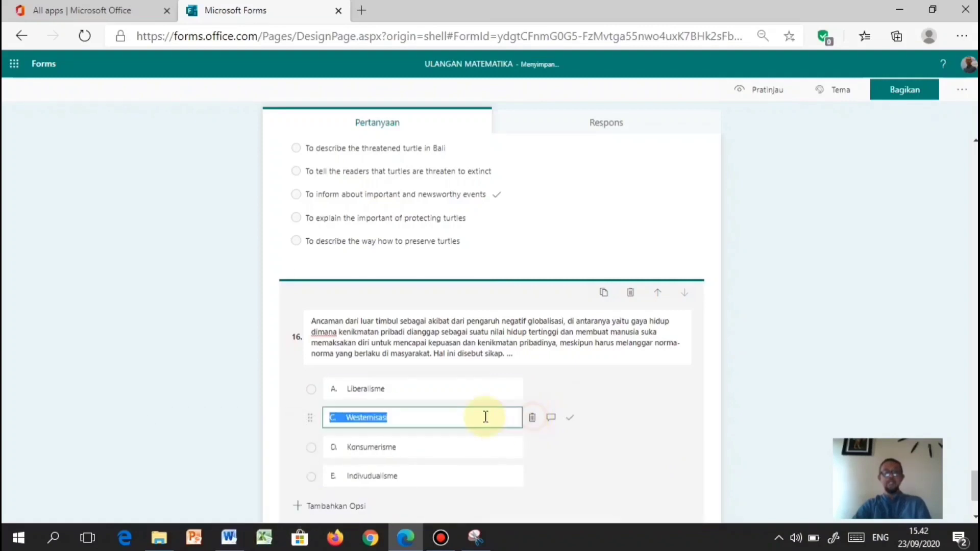
{"action": "left_click_drag", "start_coordinate": [346, 389], "coordinate": [431, 427]}
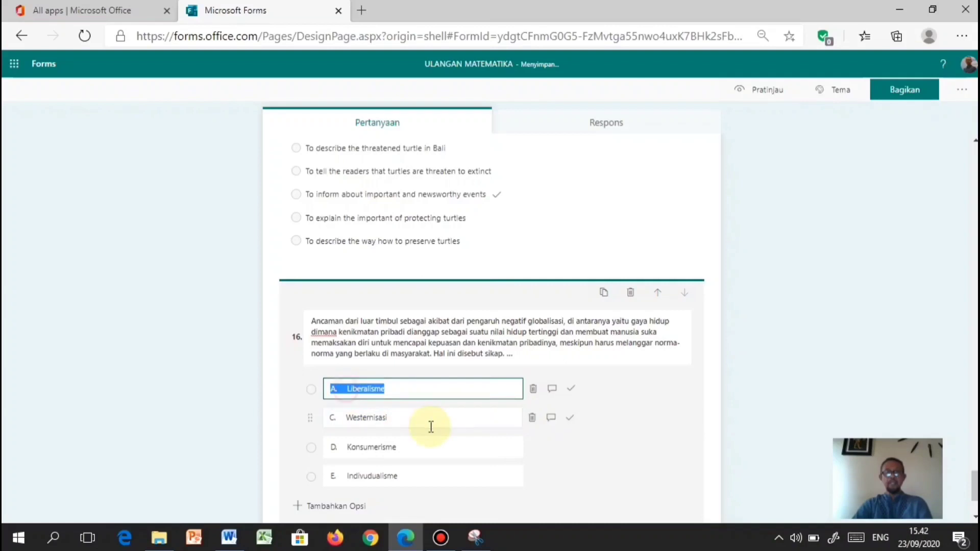
{"action": "key", "text": "BackSpace"}
{"action": "left_click", "coordinate": [340, 424]}
{"action": "triple_click", "coordinate": [348, 418]}
{"action": "key", "text": "BackSpace"}
{"action": "key", "text": "BackSpace"}
Delete question 16's Konsumerisme, Indivudualisme and Westernisasi options and clear the remaining option's text
{"action": "left_click", "coordinate": [352, 448]}
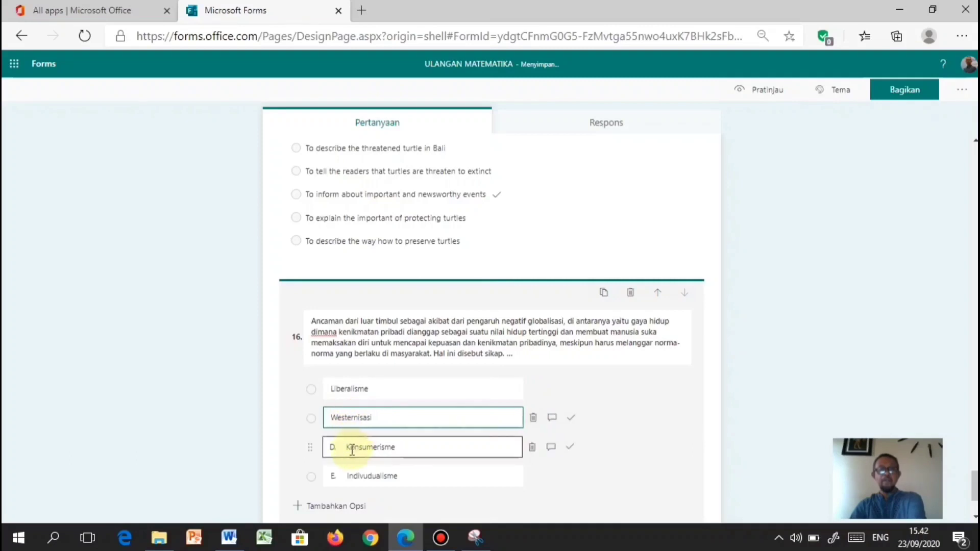
{"action": "left_click", "coordinate": [531, 449]}
{"action": "left_click", "coordinate": [531, 449]}
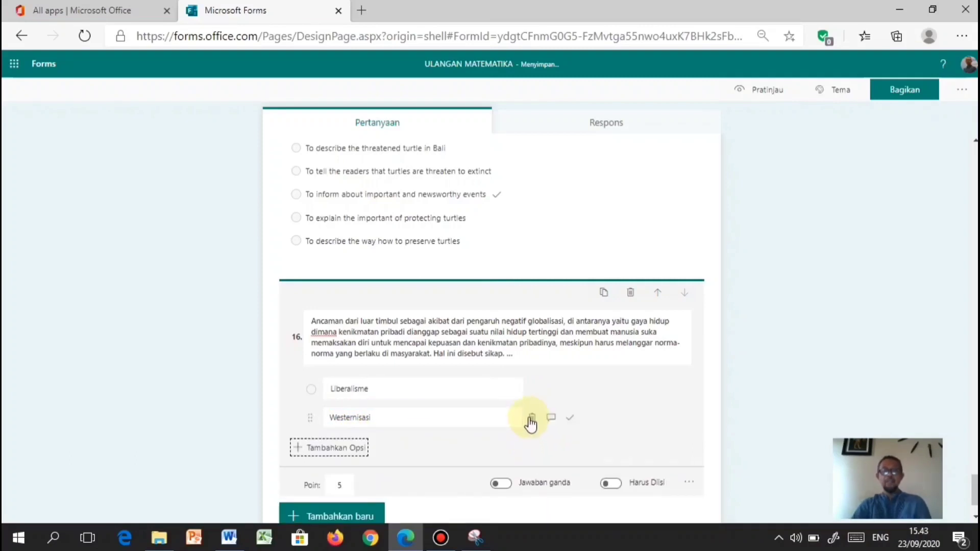
{"action": "left_click", "coordinate": [531, 417]}
{"action": "left_click_drag", "start_coordinate": [425, 393], "coordinate": [313, 398]}
{"action": "key", "text": "BackSpace"}
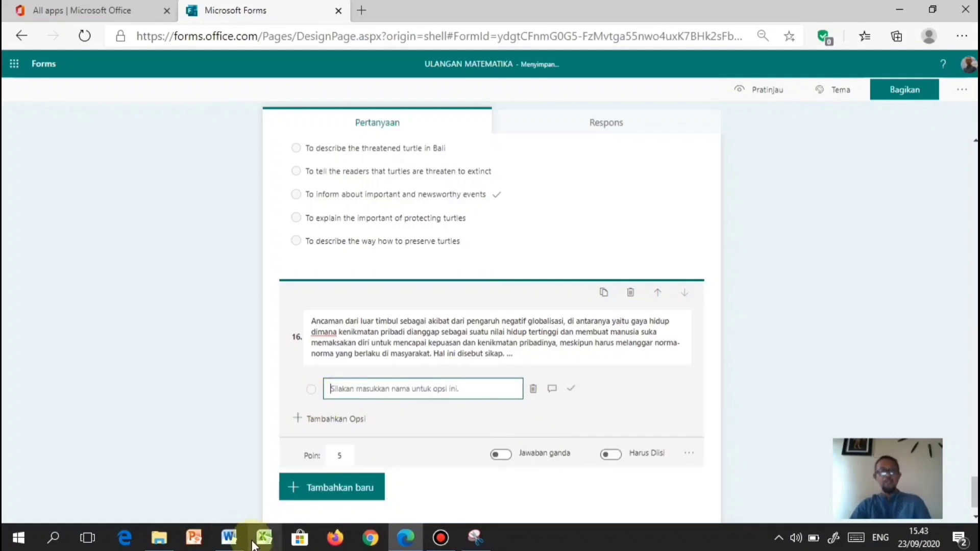
Copy question 12's answer choices without their lettering from Word into question 16's options in Microsoft Forms, restoring the lettering in Word
{"action": "left_click", "coordinate": [229, 537]}
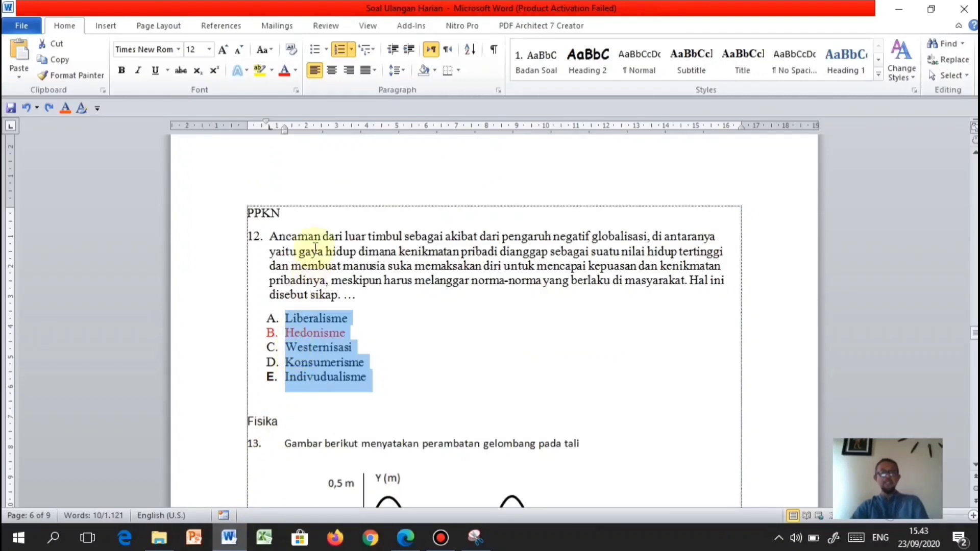
{"action": "left_click", "coordinate": [335, 53]}
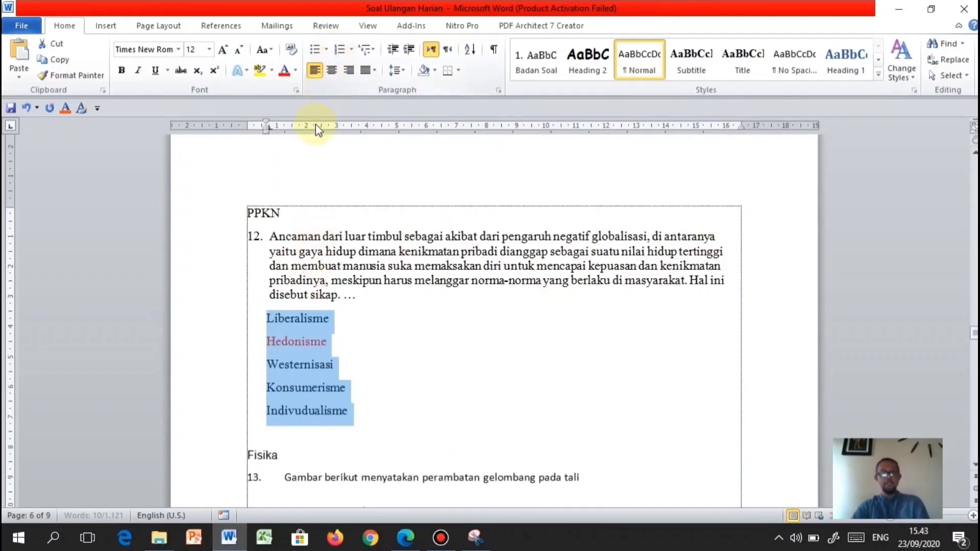
{"action": "left_click", "coordinate": [295, 151]}
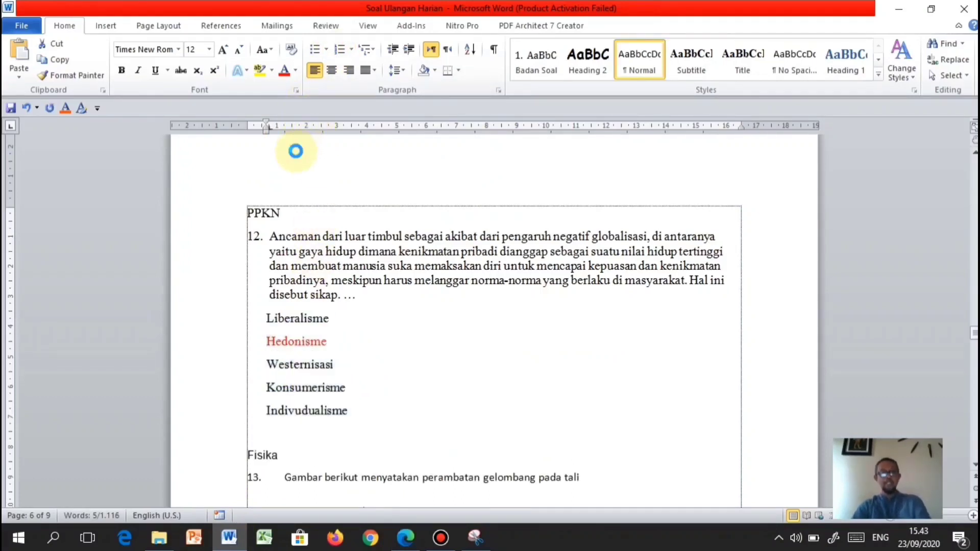
{"action": "key", "text": "ctrl+z"}
{"action": "left_click", "coordinate": [405, 537]}
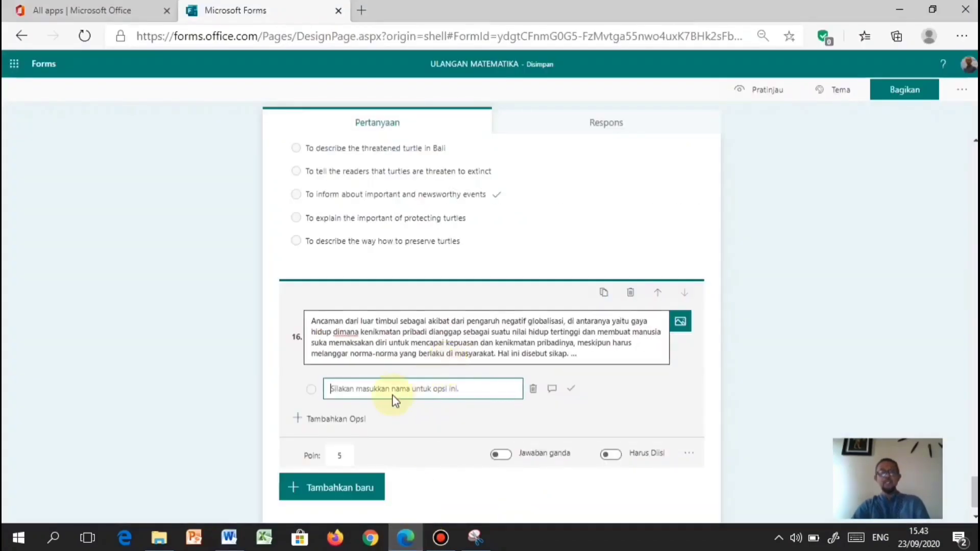
{"action": "key", "text": "ctrl+v"}
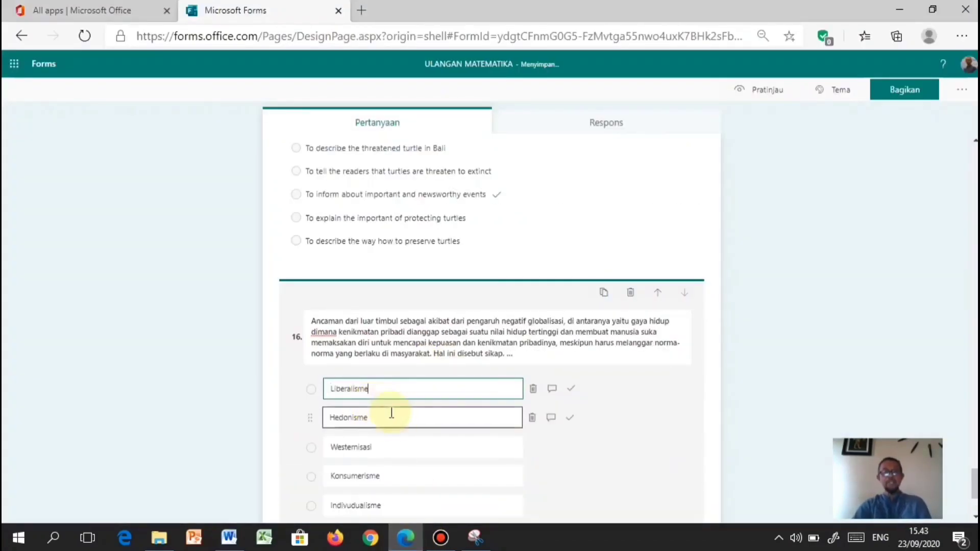
Check question 12's answer in Word and mark Hedonisme as the correct answer of question 16 in Microsoft Forms
{"action": "scroll", "coordinate": [429, 388], "scroll_direction": "down", "scroll_amount": 2}
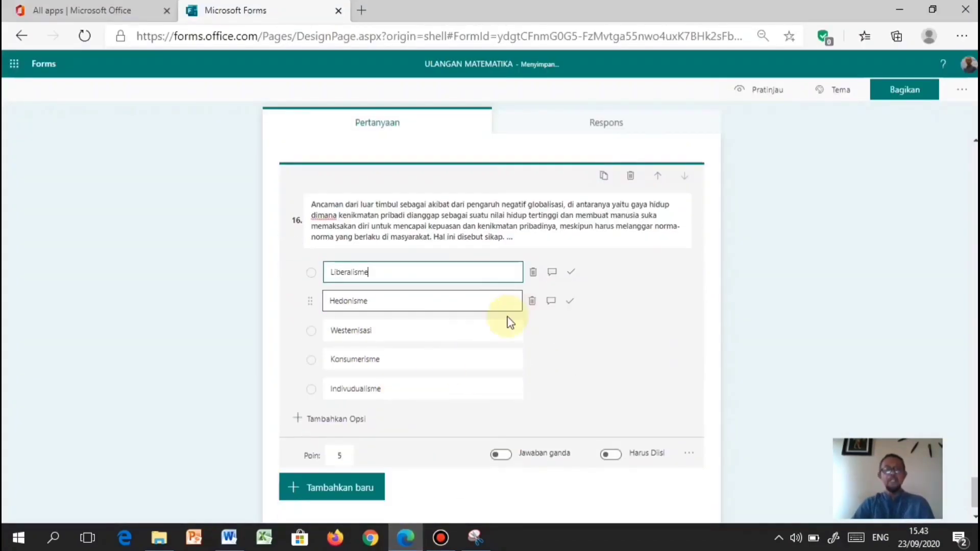
{"action": "left_click", "coordinate": [230, 541]}
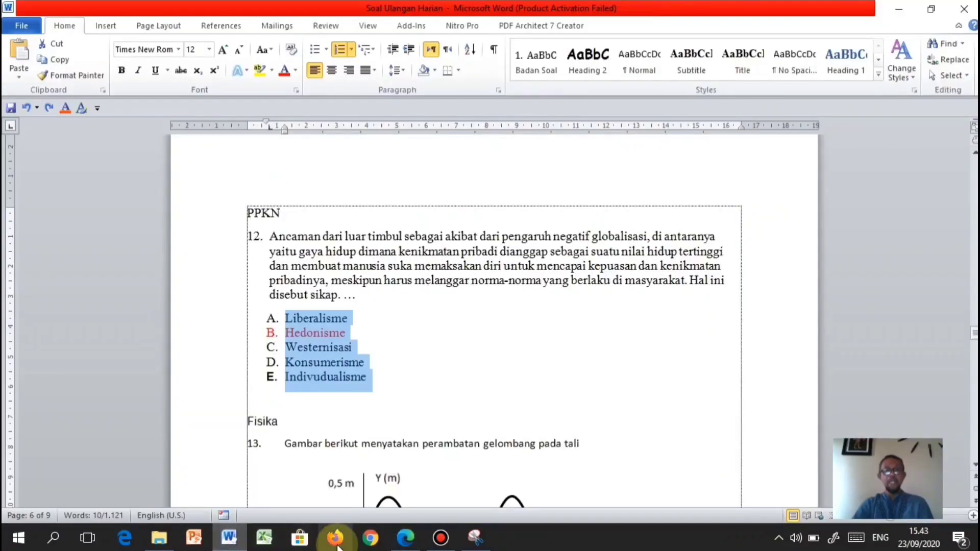
{"action": "left_click", "coordinate": [406, 538]}
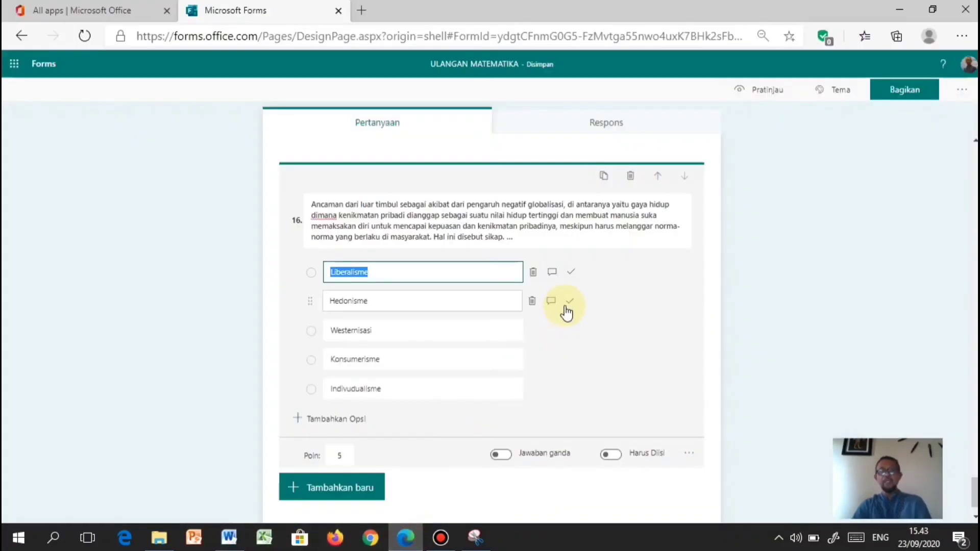
{"action": "left_click", "coordinate": [569, 306]}
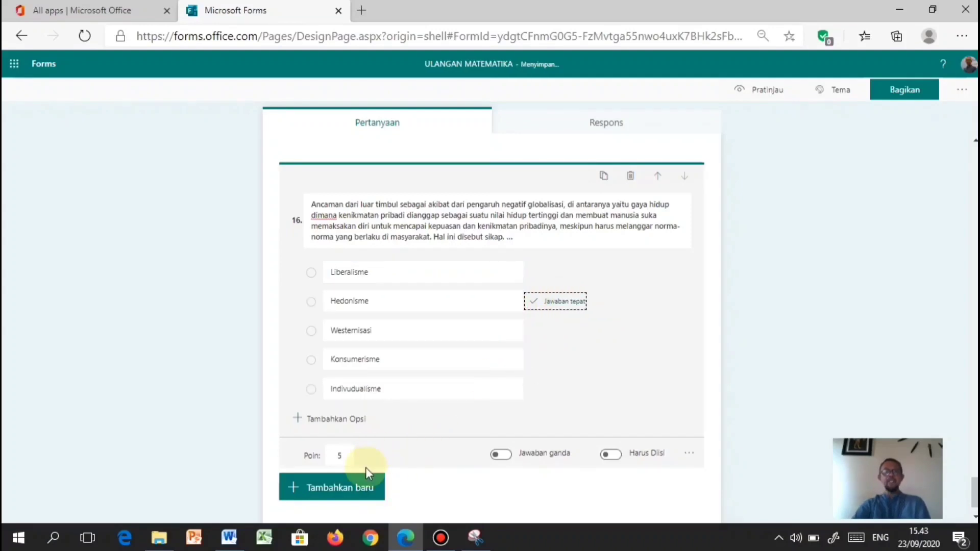
Add choice question 17 in Microsoft Forms and select question 13's opening sentence about the wave picture in Word
{"action": "left_click", "coordinate": [350, 490]}
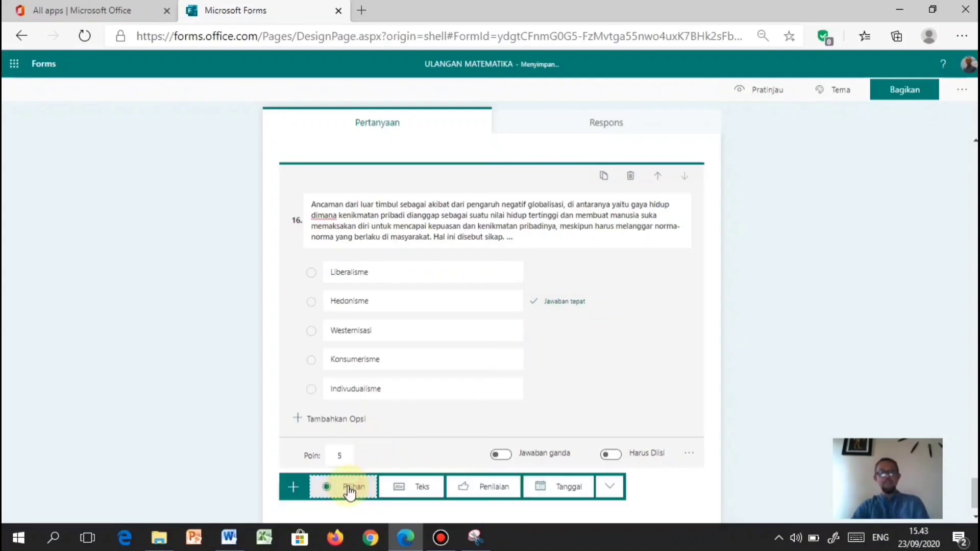
{"action": "left_click", "coordinate": [349, 490]}
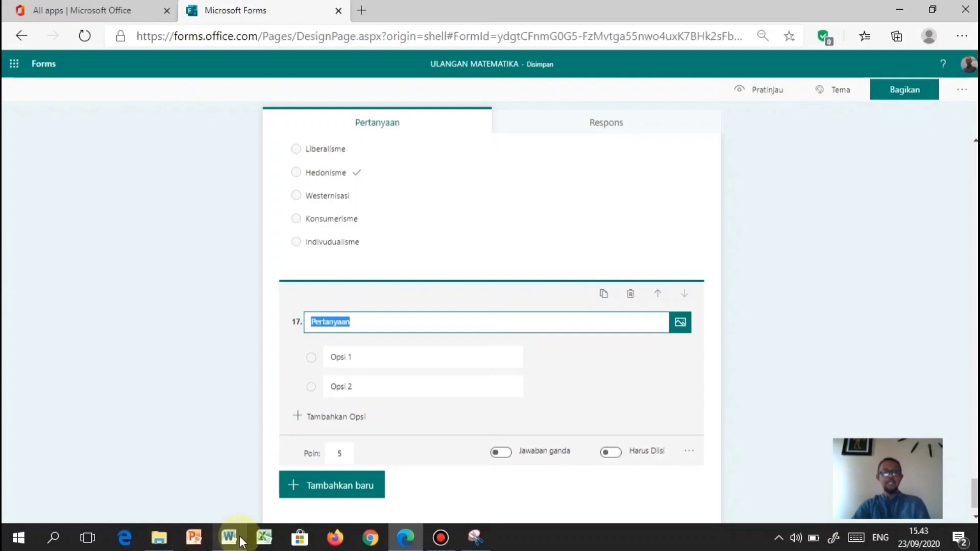
{"action": "left_click", "coordinate": [229, 537]}
{"action": "scroll", "coordinate": [358, 344], "scroll_direction": "down", "scroll_amount": 6}
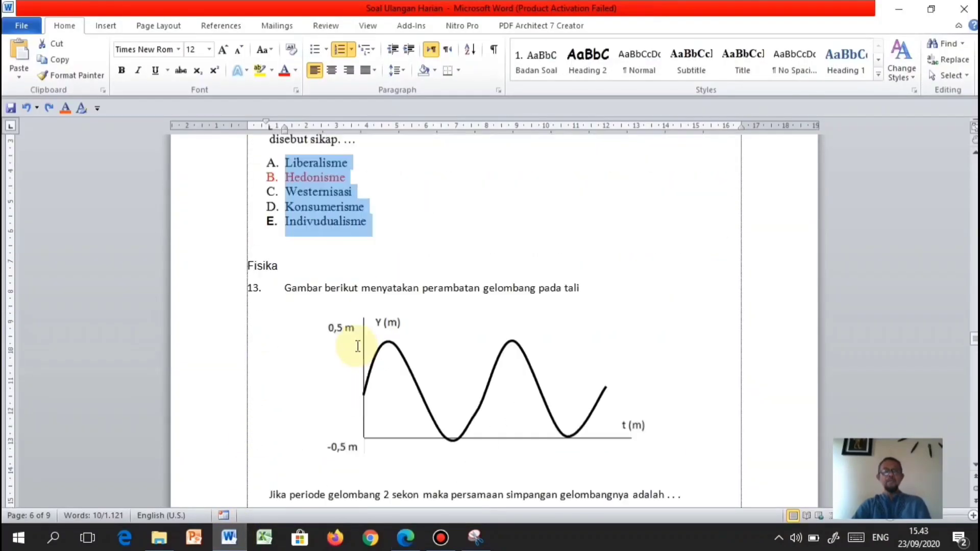
{"action": "scroll", "coordinate": [359, 347], "scroll_direction": "down", "scroll_amount": 4}
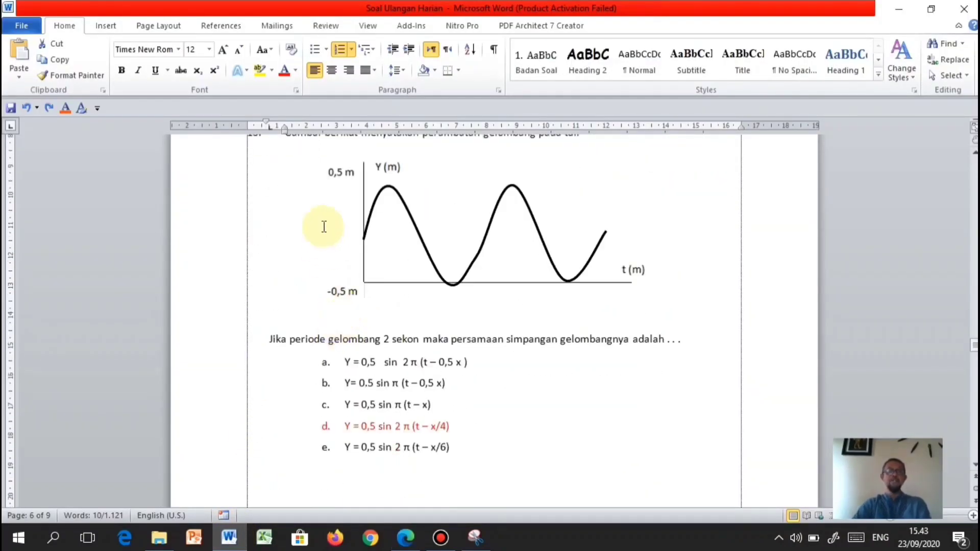
{"action": "scroll", "coordinate": [321, 247], "scroll_direction": "up", "scroll_amount": 4}
{"action": "left_click_drag", "start_coordinate": [285, 249], "coordinate": [584, 257]}
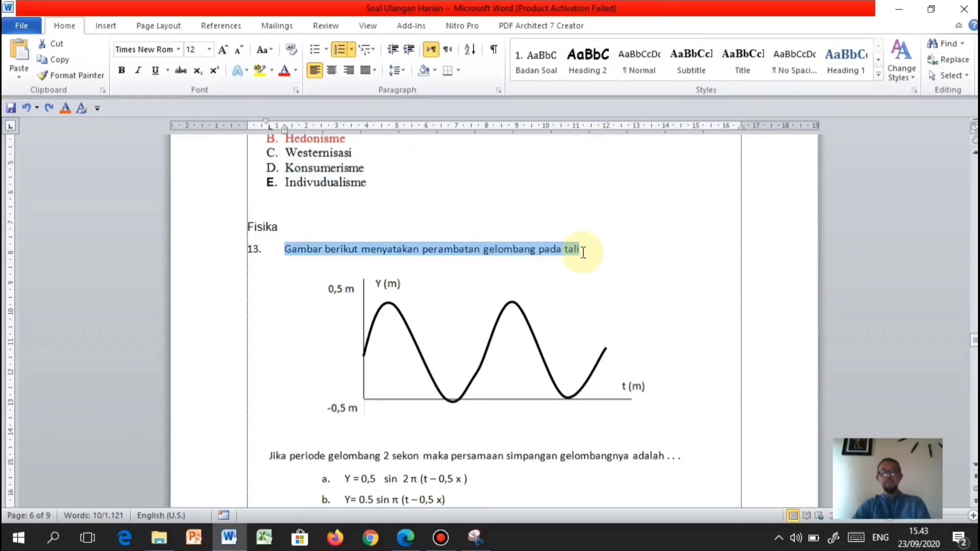
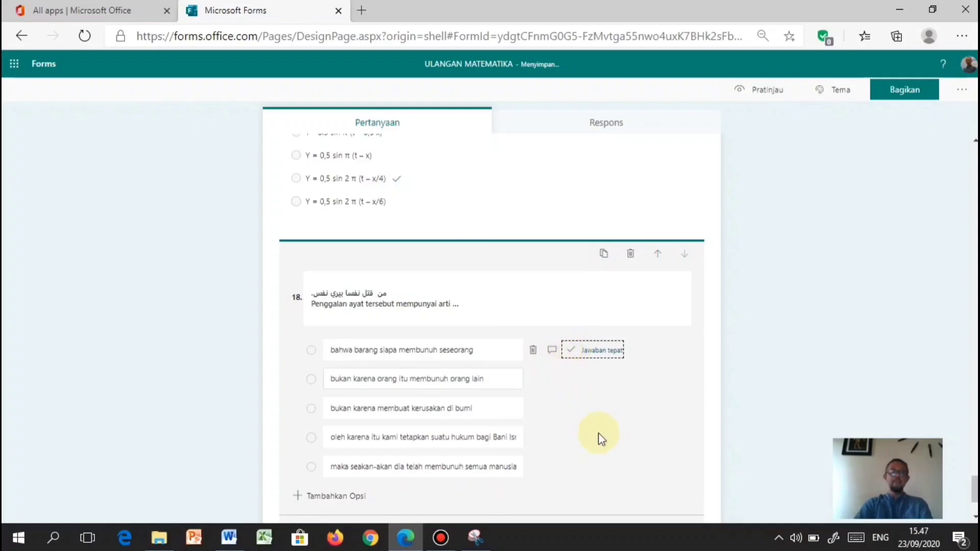
Copy question 15's Japanese sentence かぜを( )、頭がいたいです, without its number, from the Word document
{"action": "scroll", "coordinate": [466, 427], "scroll_direction": "down", "scroll_amount": 2}
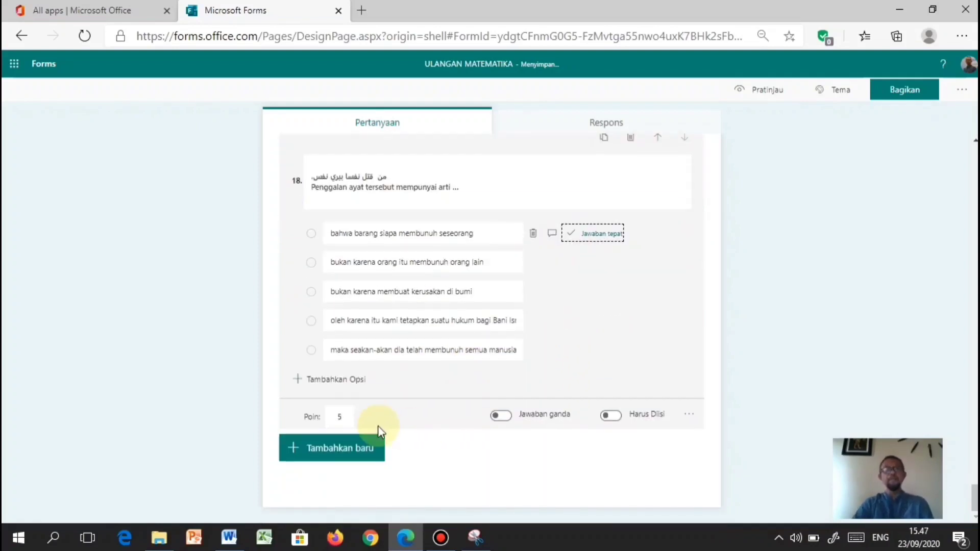
{"action": "left_click", "coordinate": [229, 536]}
{"action": "scroll", "coordinate": [301, 391], "scroll_direction": "down", "scroll_amount": 5}
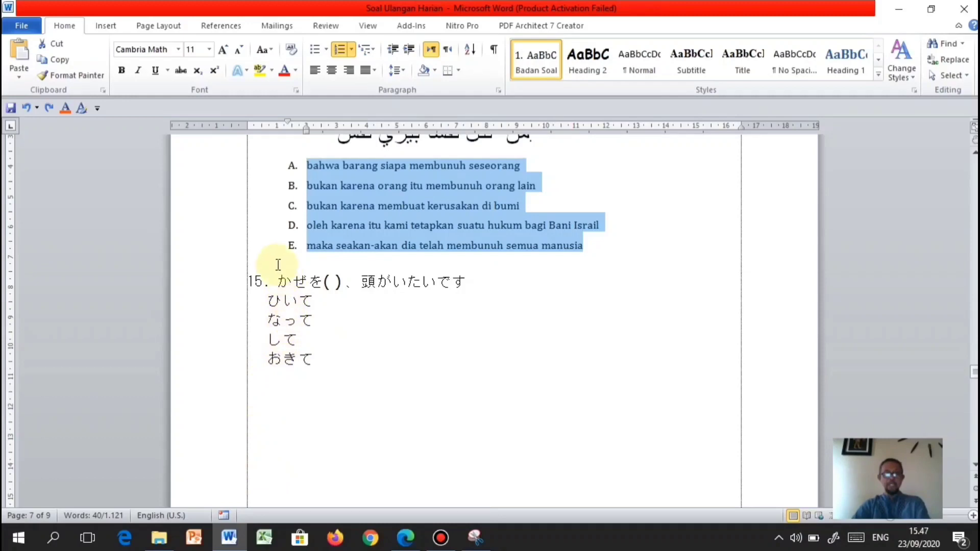
{"action": "left_click_drag", "start_coordinate": [273, 282], "coordinate": [385, 309]}
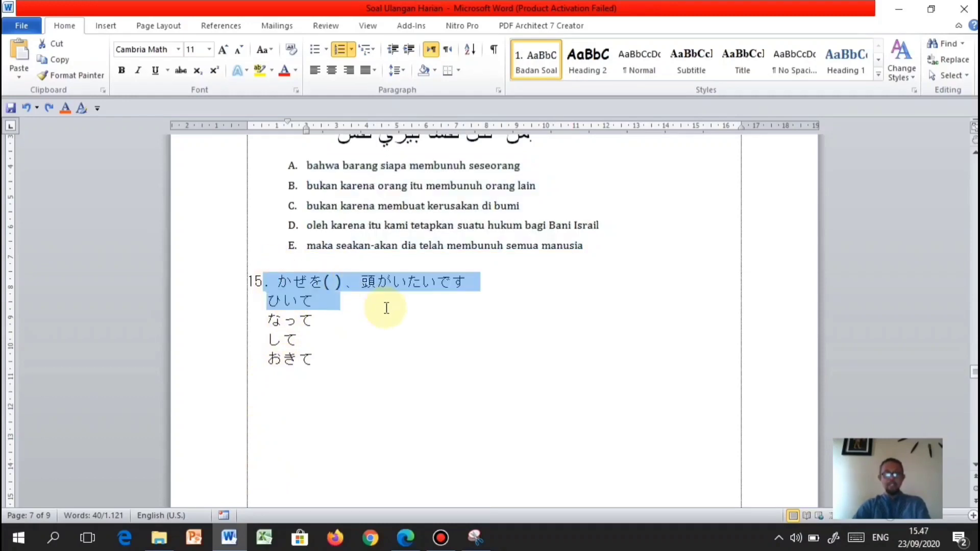
{"action": "left_click", "coordinate": [234, 295]}
{"action": "left_click_drag", "start_coordinate": [277, 282], "coordinate": [451, 279]}
{"action": "key", "text": "ctrl+c"}
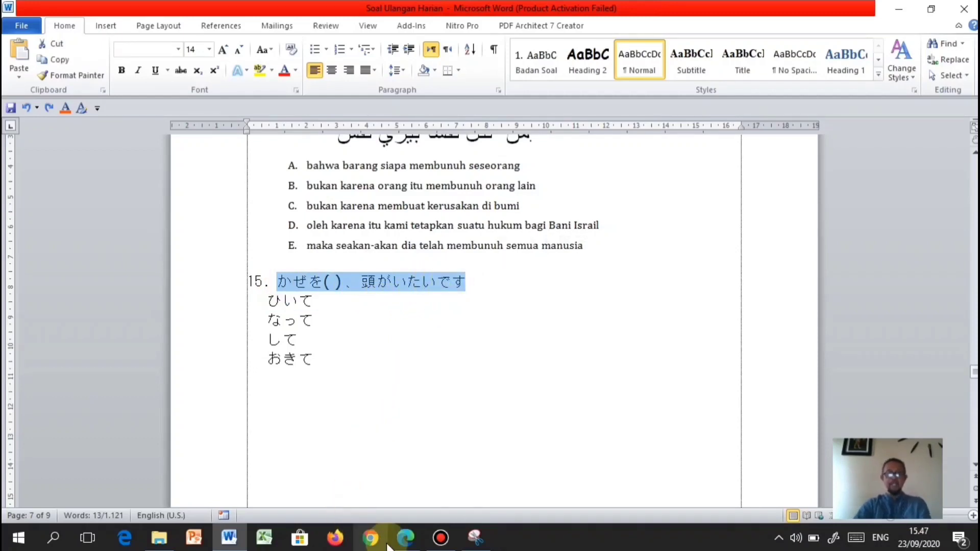
Add choice question 19 in Microsoft Forms and paste the copied Japanese sentence as its question text
{"action": "left_click", "coordinate": [405, 537]}
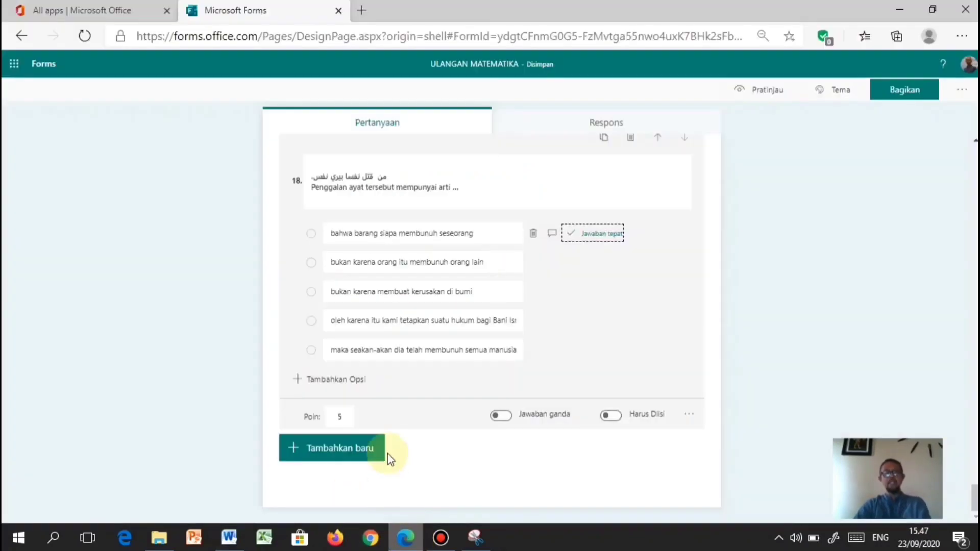
{"action": "left_click", "coordinate": [359, 452]}
{"action": "left_click", "coordinate": [350, 452]}
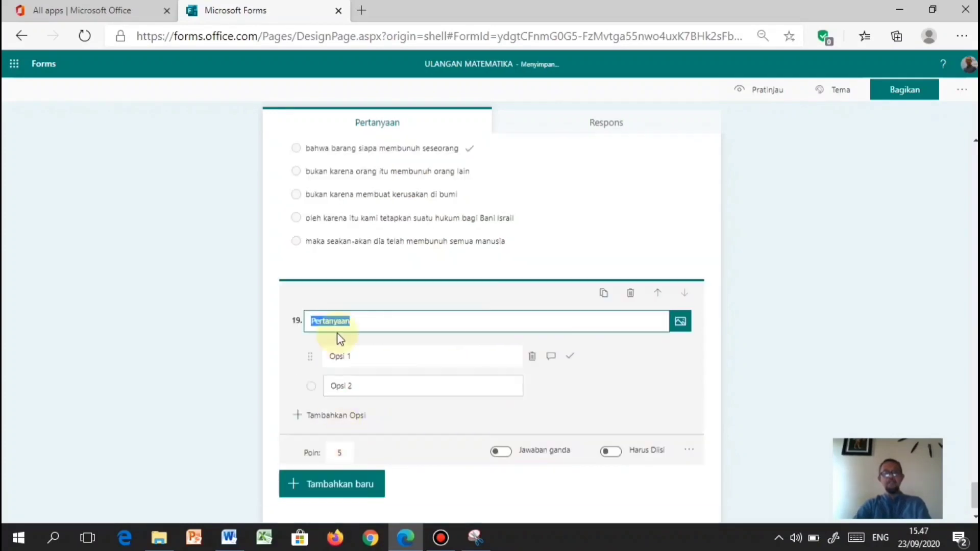
{"action": "key", "text": "ctrl+v"}
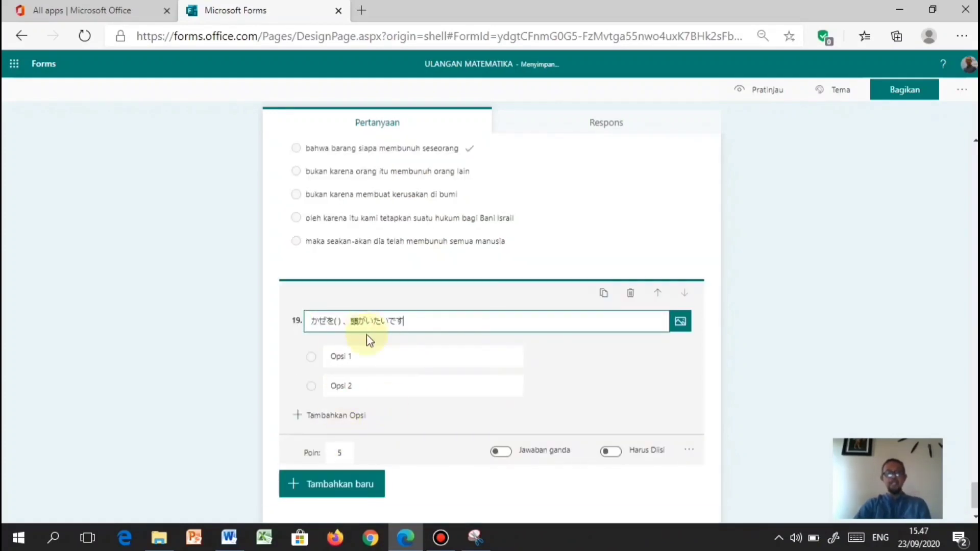
Delete question 19's second option and select the text of the remaining option
{"action": "left_click", "coordinate": [532, 385]}
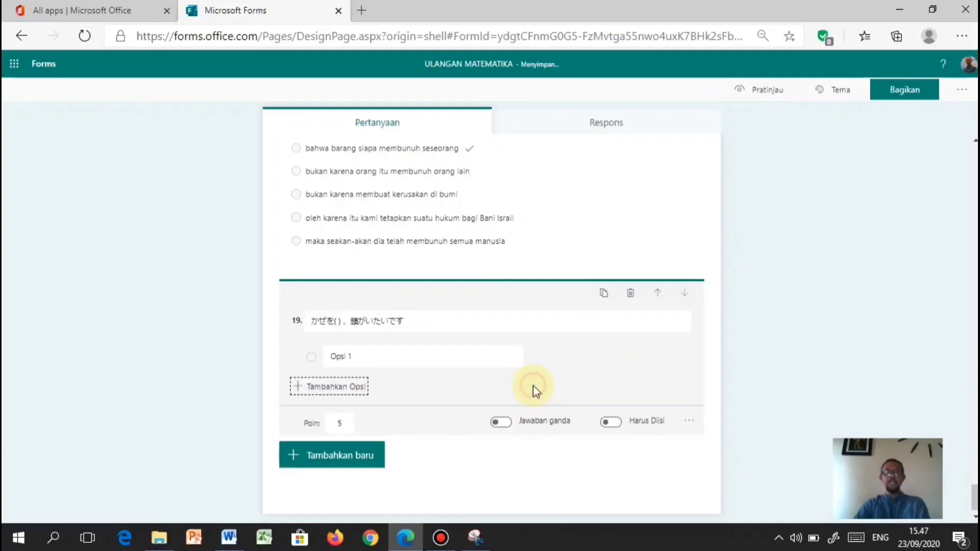
{"action": "left_click", "coordinate": [409, 352]}
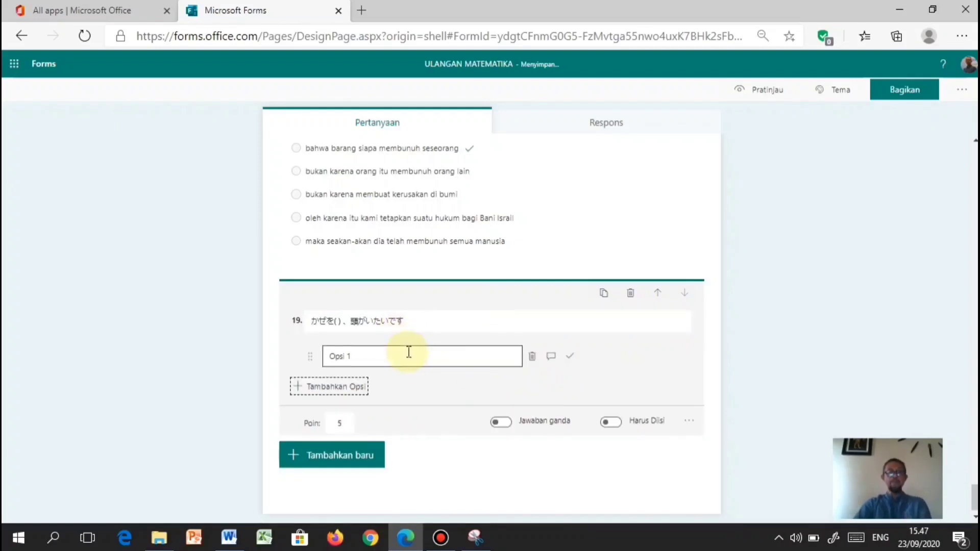
{"action": "left_click", "coordinate": [406, 360]}
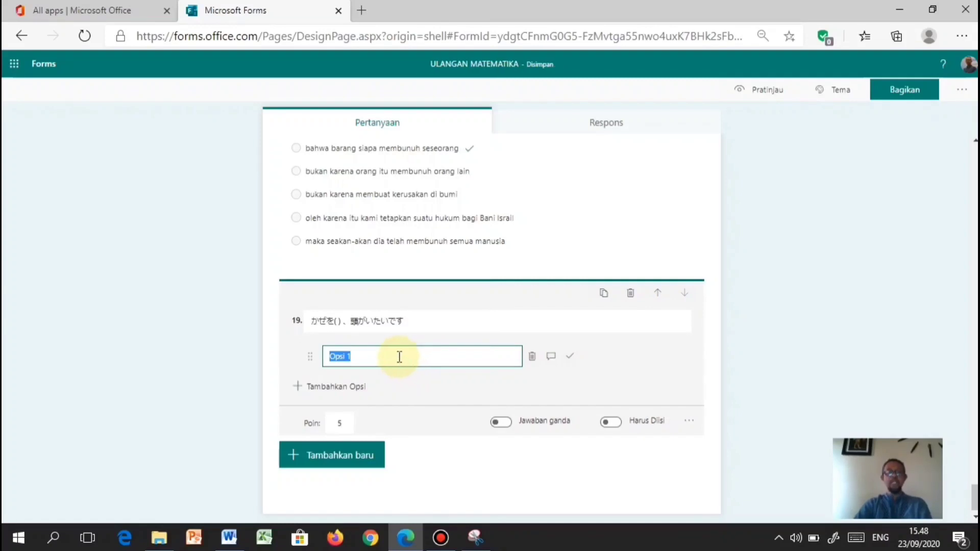
Copy question 15's four answer choices from Word into question 19's options in Microsoft Forms and mark なって as the correct answer
{"action": "left_click", "coordinate": [229, 538]}
{"action": "left_click_drag", "start_coordinate": [263, 300], "coordinate": [324, 354]}
{"action": "key", "text": "ctrl+c"}
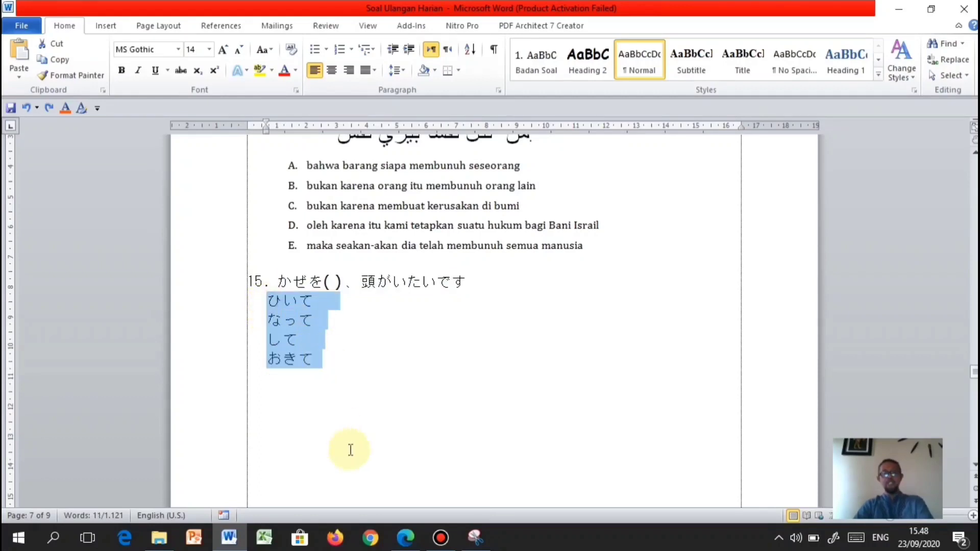
{"action": "left_click", "coordinate": [408, 537]}
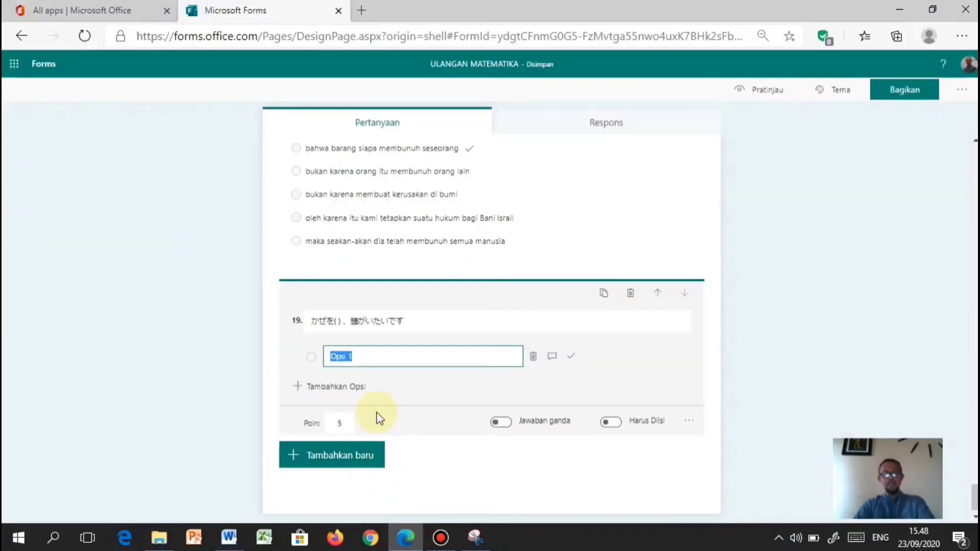
{"action": "key", "text": "ctrl+v"}
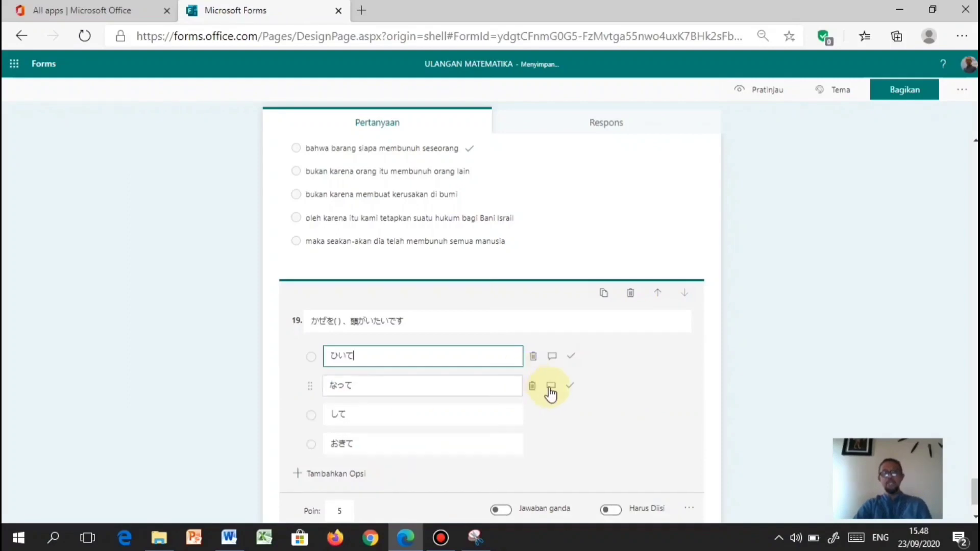
{"action": "left_click", "coordinate": [568, 357]}
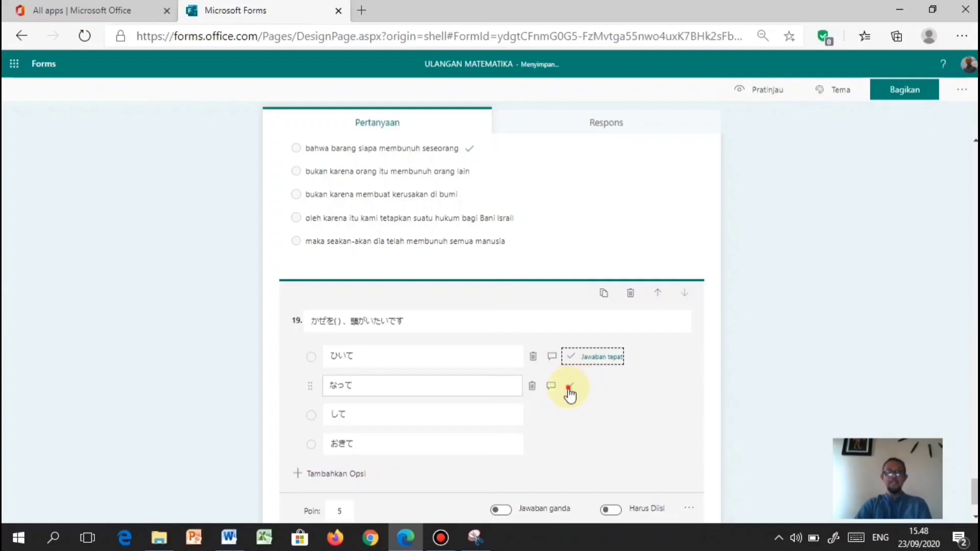
{"action": "left_click", "coordinate": [568, 387]}
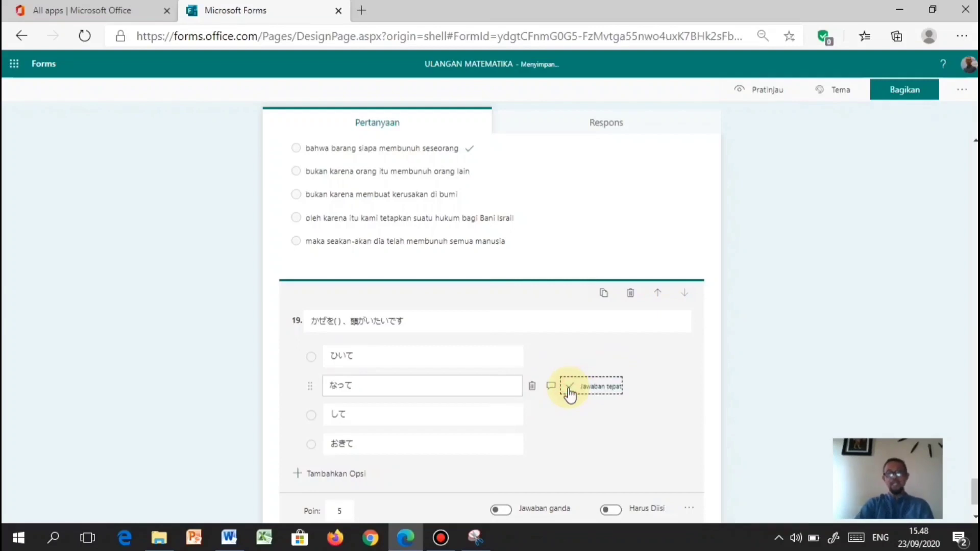
Review the quiz questions already entered, going back through question 15 to question 9 and forward to question 11
{"action": "scroll", "coordinate": [547, 365], "scroll_direction": "up", "scroll_amount": 20}
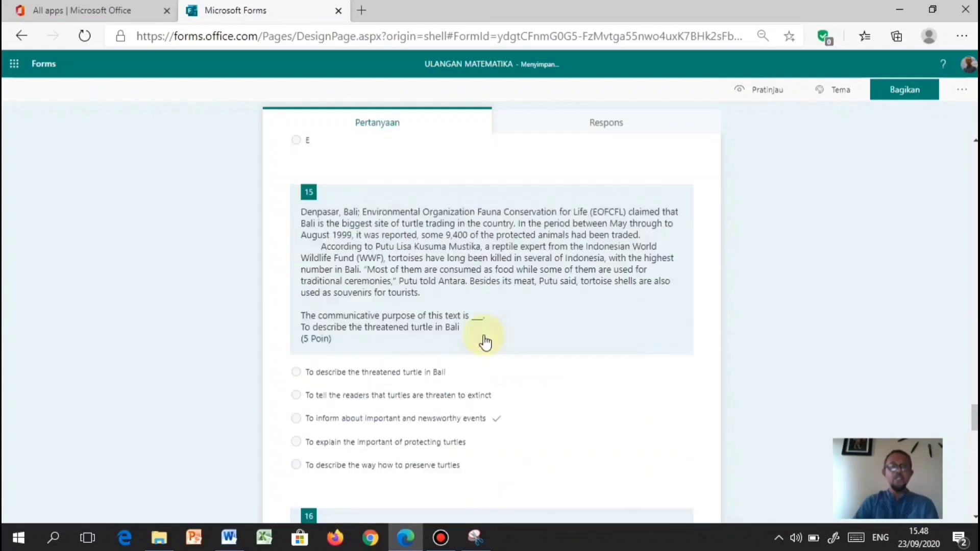
{"action": "scroll", "coordinate": [485, 341], "scroll_direction": "up", "scroll_amount": 15}
{"action": "scroll", "coordinate": [485, 341], "scroll_direction": "up", "scroll_amount": 15}
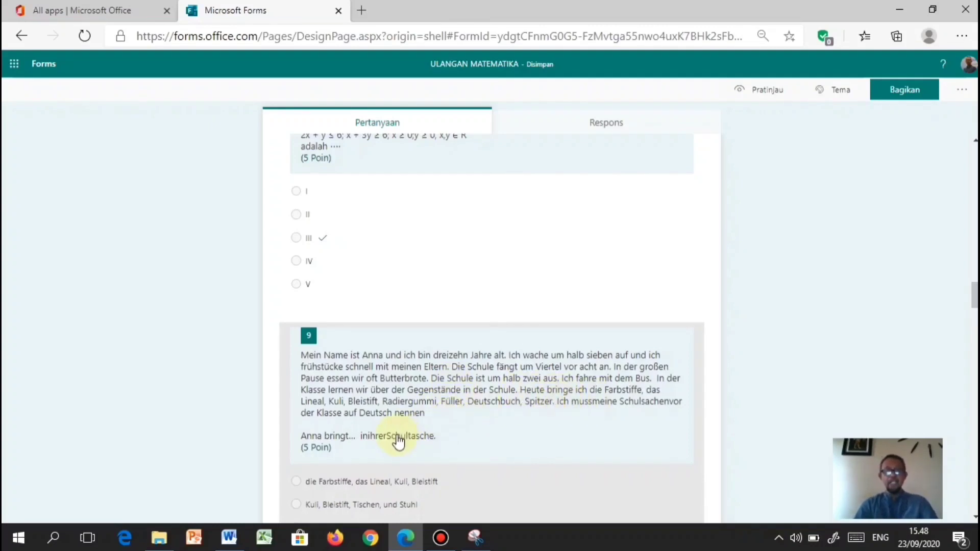
{"action": "scroll", "coordinate": [345, 403], "scroll_direction": "up", "scroll_amount": 3}
{"action": "scroll", "coordinate": [350, 407], "scroll_direction": "down", "scroll_amount": 5}
{"action": "scroll", "coordinate": [372, 357], "scroll_direction": "down", "scroll_amount": 8}
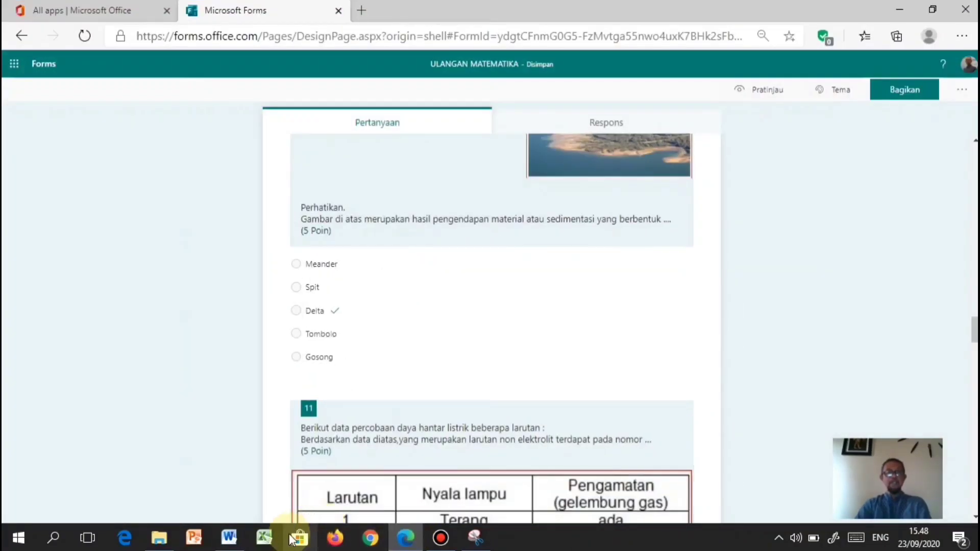
Select the text of Geografi question 16, without its number, under the MULTIPLE ANSWERS heading in Word
{"action": "left_click", "coordinate": [229, 538]}
{"action": "scroll", "coordinate": [296, 389], "scroll_direction": "down", "scroll_amount": 10}
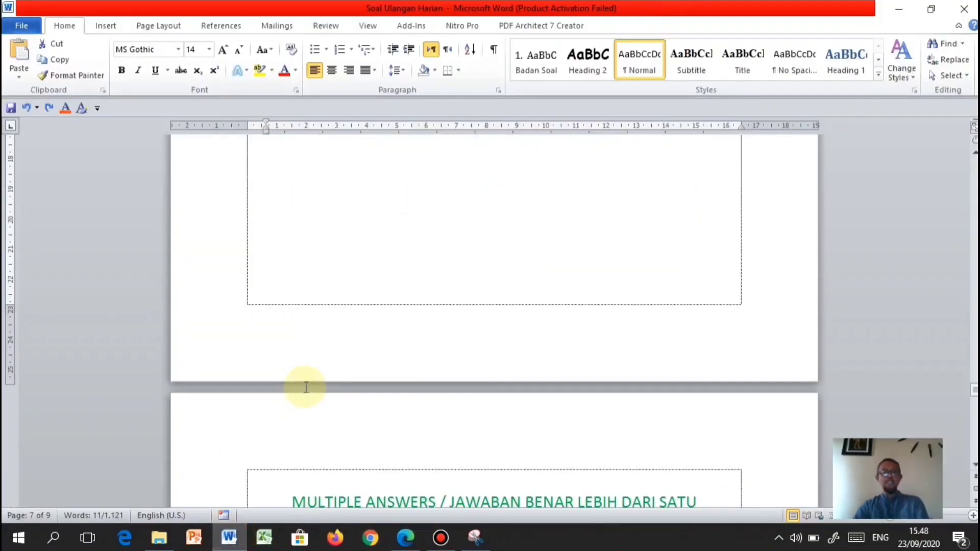
{"action": "scroll", "coordinate": [308, 387], "scroll_direction": "up", "scroll_amount": 1}
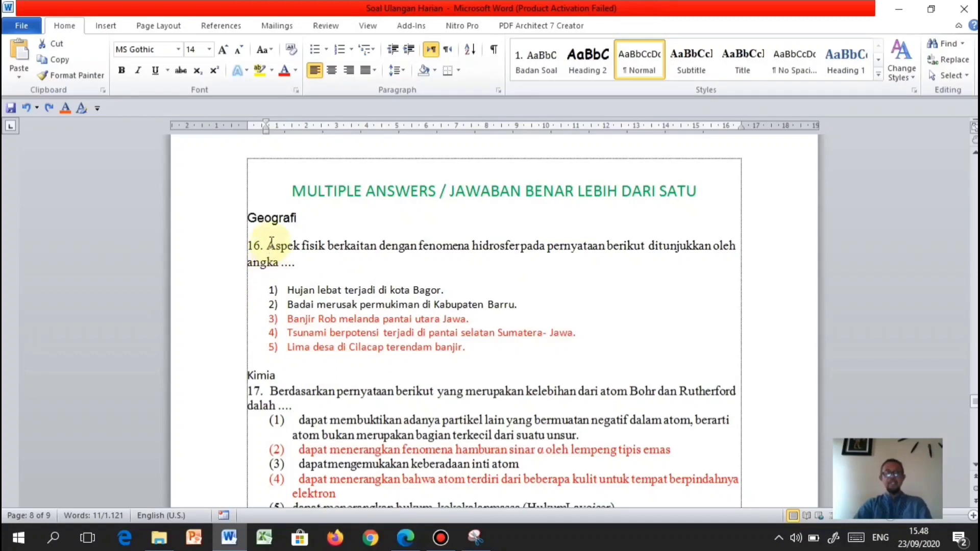
{"action": "left_click_drag", "start_coordinate": [276, 252], "coordinate": [294, 262]}
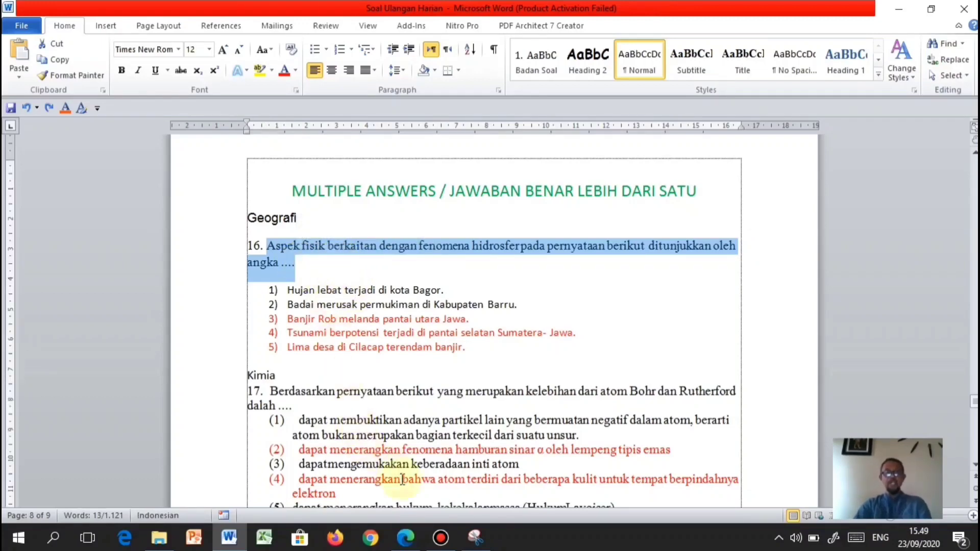
Switch to Microsoft Forms and add a new choice question after question 19
{"action": "left_click", "coordinate": [405, 537]}
{"action": "scroll", "coordinate": [369, 382], "scroll_direction": "down", "scroll_amount": 3}
{"action": "scroll", "coordinate": [368, 382], "scroll_direction": "down", "scroll_amount": 20}
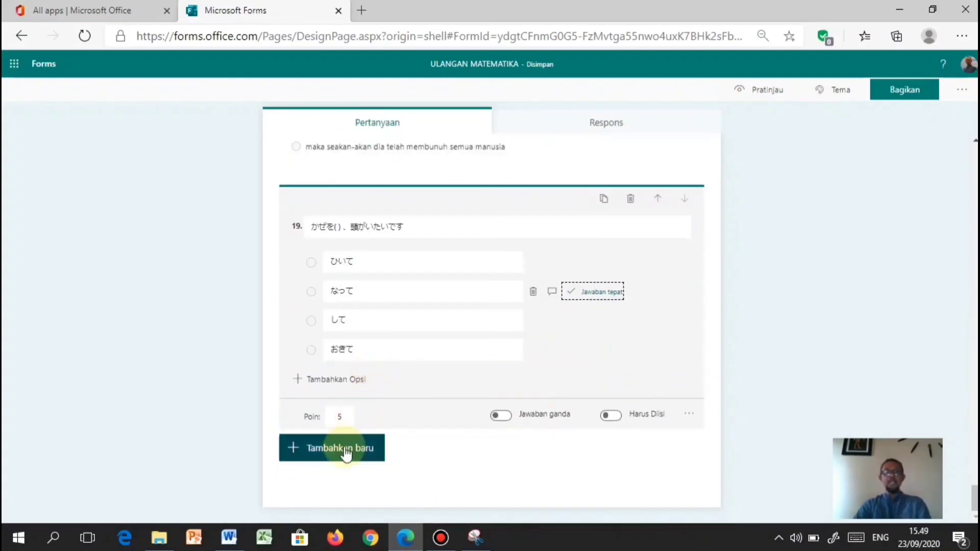
{"action": "left_click", "coordinate": [346, 453]}
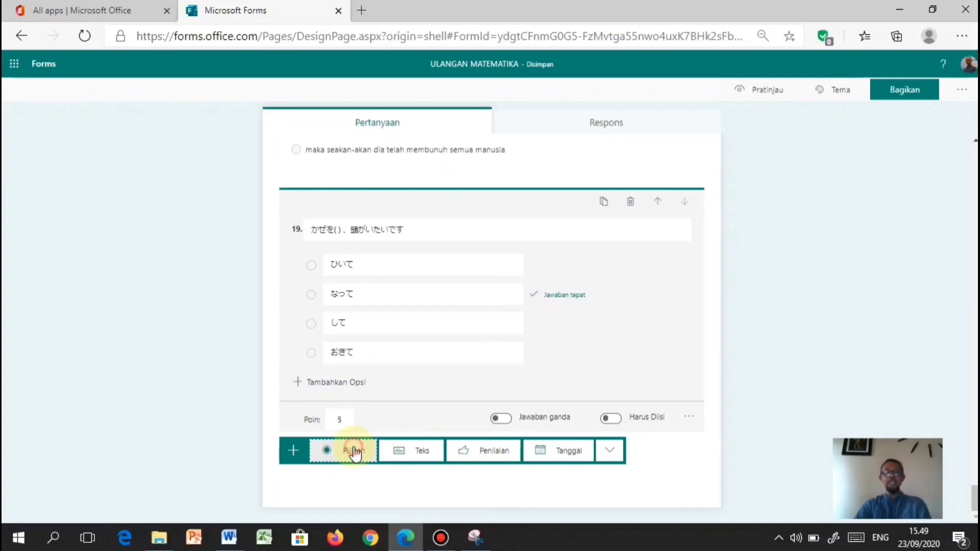
{"action": "left_click", "coordinate": [354, 452]}
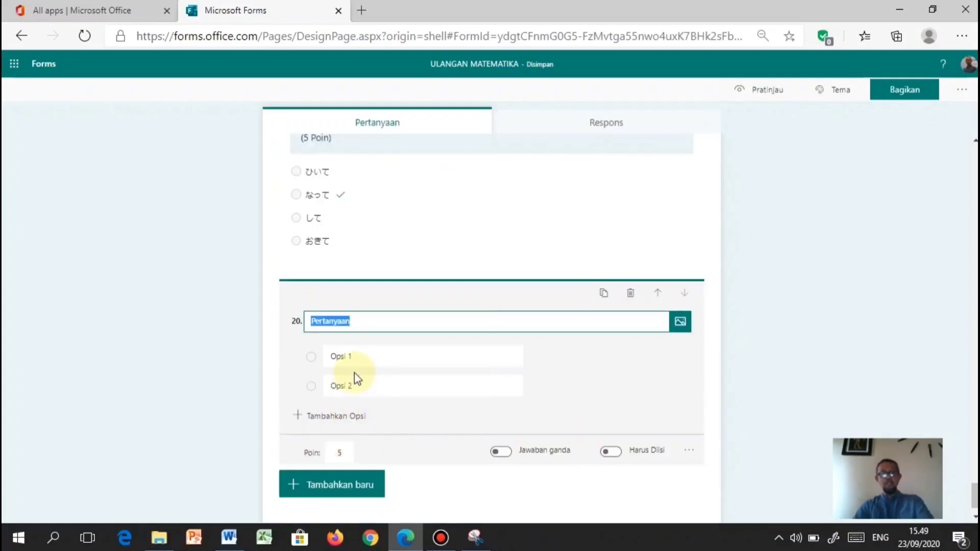
Fill question 20's title with the text of Geografi question 16 from Word and delete its second option
{"action": "left_click", "coordinate": [231, 539]}
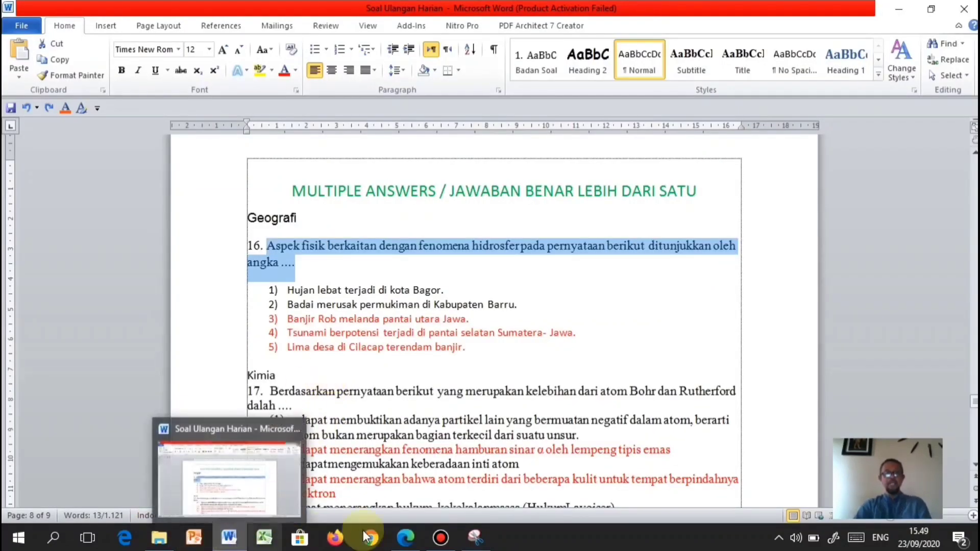
{"action": "left_click", "coordinate": [406, 538]}
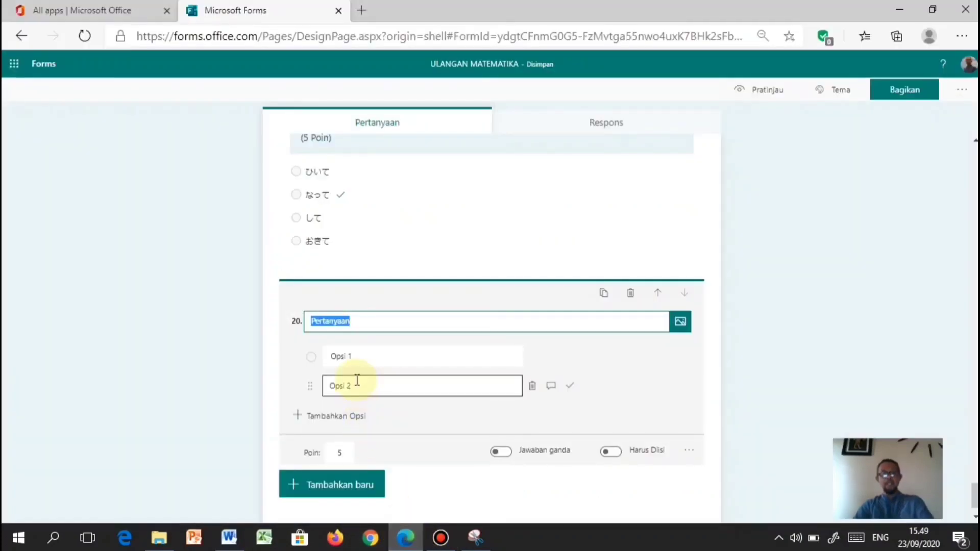
{"action": "type", "text": "Aspek fisik berkaitan dengan fenomena hidrosfer pada pernyataan berikut ditunjukkan oleh angka ...."}
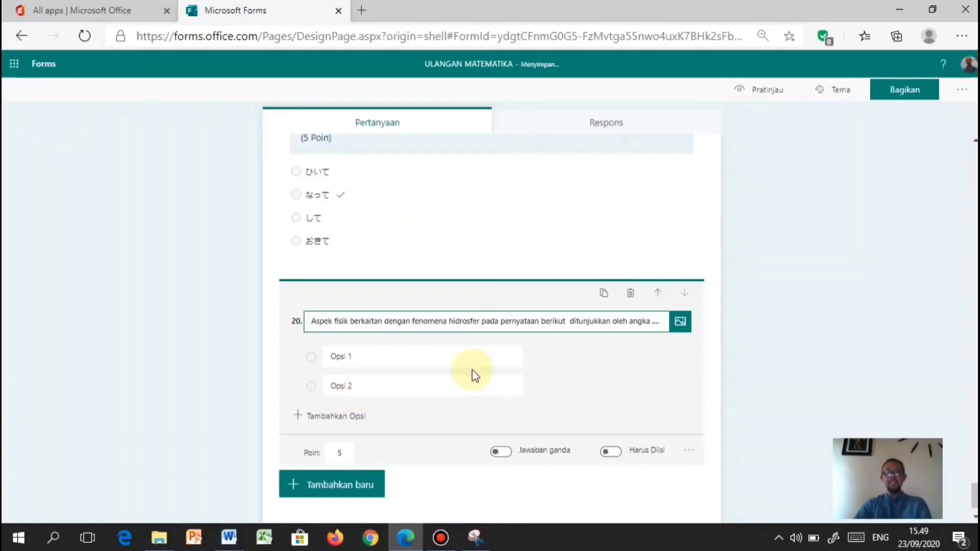
{"action": "mouse_move", "coordinate": [486, 376]}
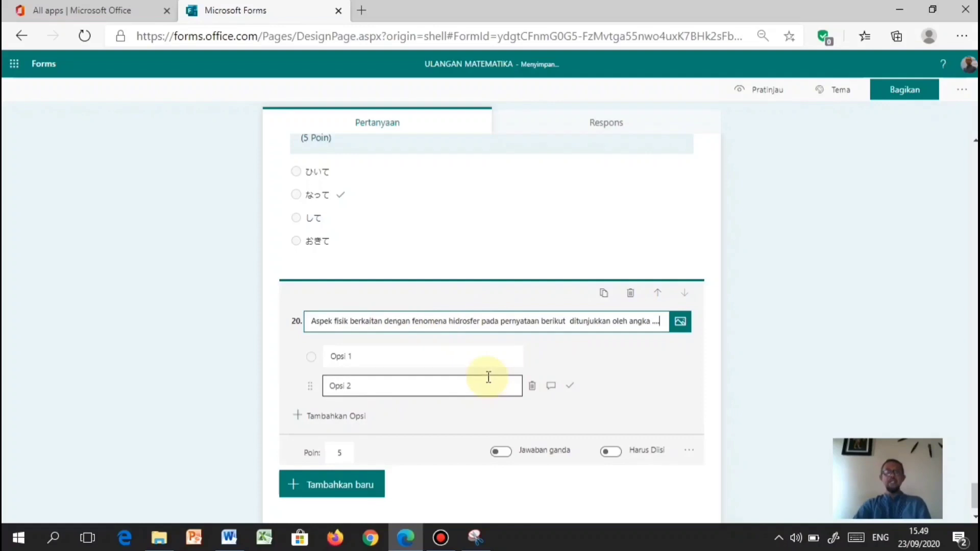
{"action": "left_click", "coordinate": [532, 384]}
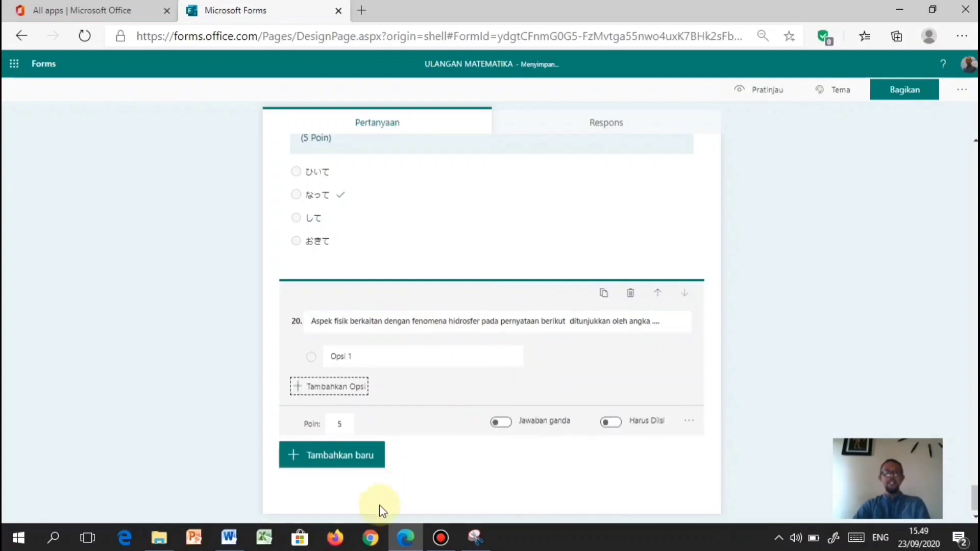
Copy question 16's five numbered answer choices from Word into question 20's options in Microsoft Forms
{"action": "left_click", "coordinate": [235, 545]}
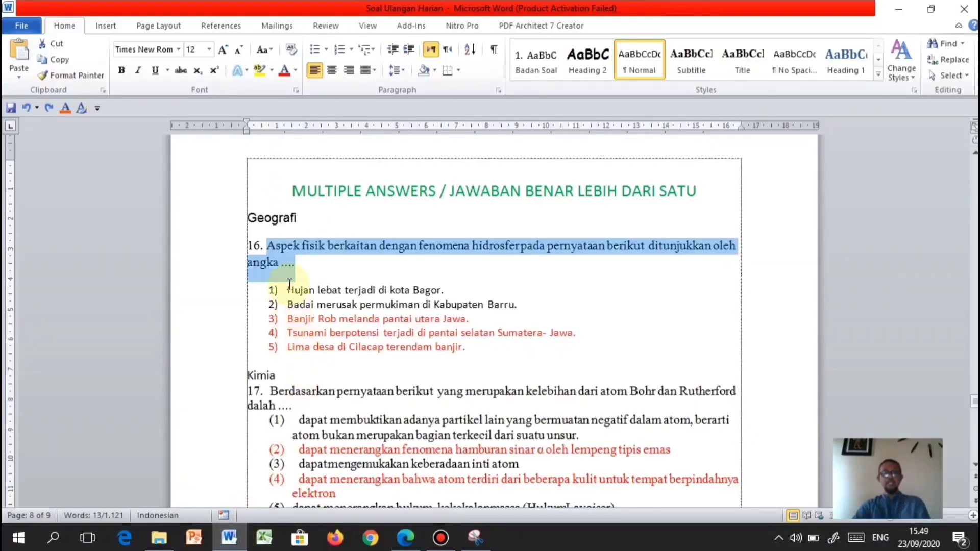
{"action": "left_click_drag", "start_coordinate": [288, 290], "coordinate": [466, 348]}
{"action": "key", "text": "ctrl+c"}
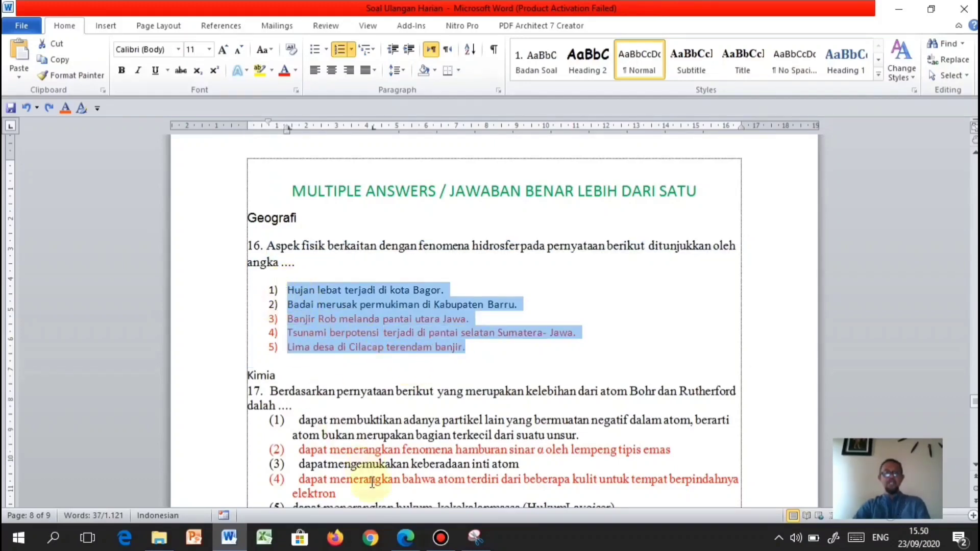
{"action": "left_click", "coordinate": [405, 537]}
{"action": "left_click", "coordinate": [352, 354]}
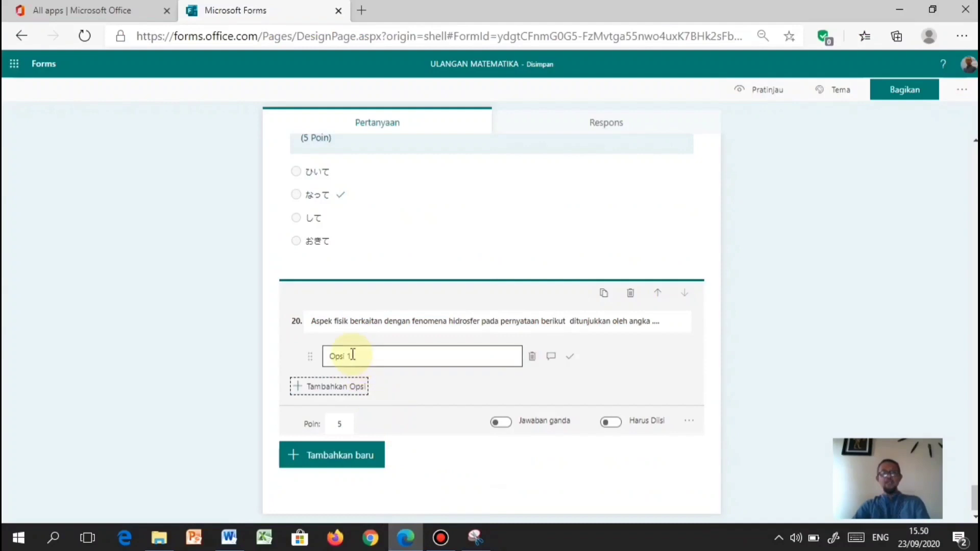
{"action": "type", "text": "1) Hujan lebat terjadi di kota Bagor. 2) Badai merusak permukiman di Kabupaten Barru. 3) Banjir Rob melanda pantai utara Jawa. 4) Tsunami berpotensi terjadi di pantai selatan Sumatera. 5) Lima desa di Cilacap terendam banjir."}
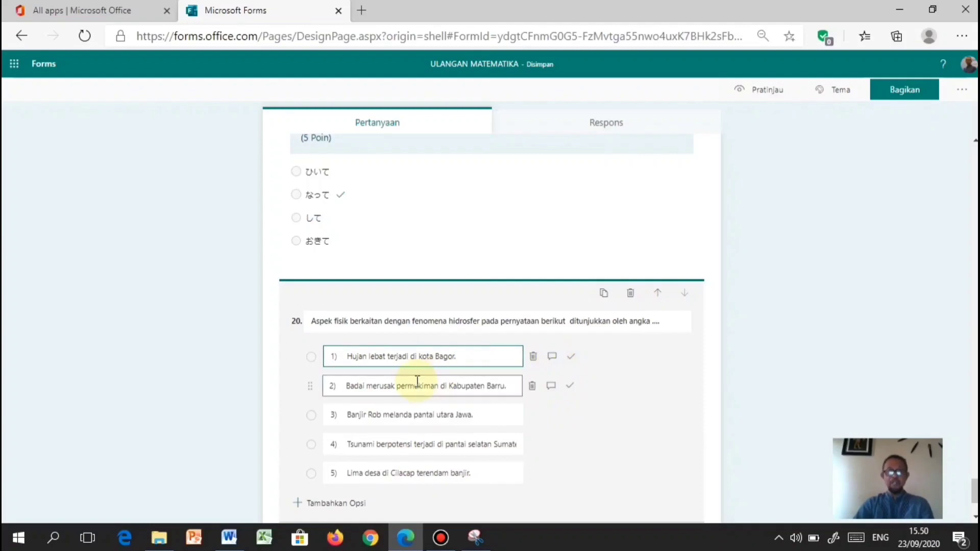
Delete all five numbered options from question 20
{"action": "left_click", "coordinate": [531, 360]}
{"action": "left_click", "coordinate": [531, 360]}
{"action": "left_click", "coordinate": [531, 360]}
{"action": "left_click", "coordinate": [531, 359]}
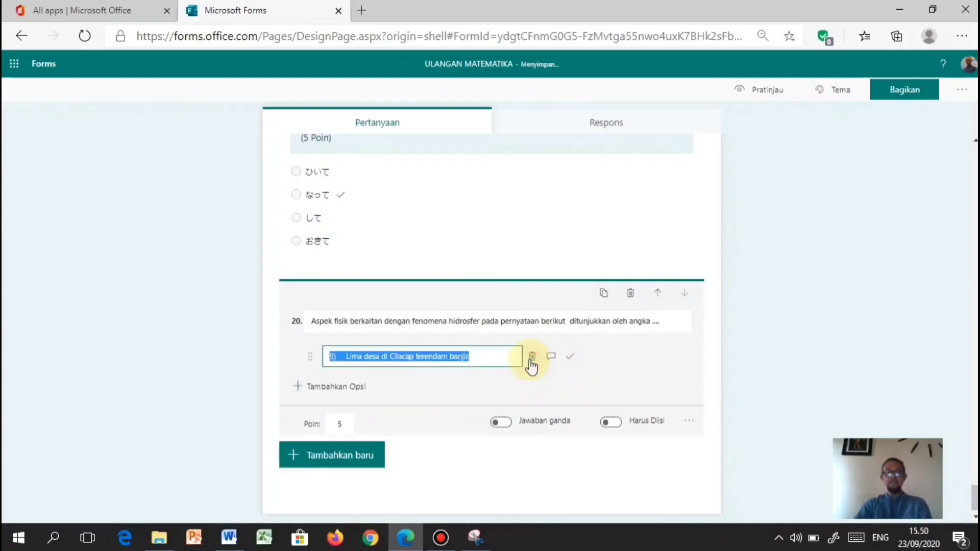
{"action": "left_click", "coordinate": [530, 358]}
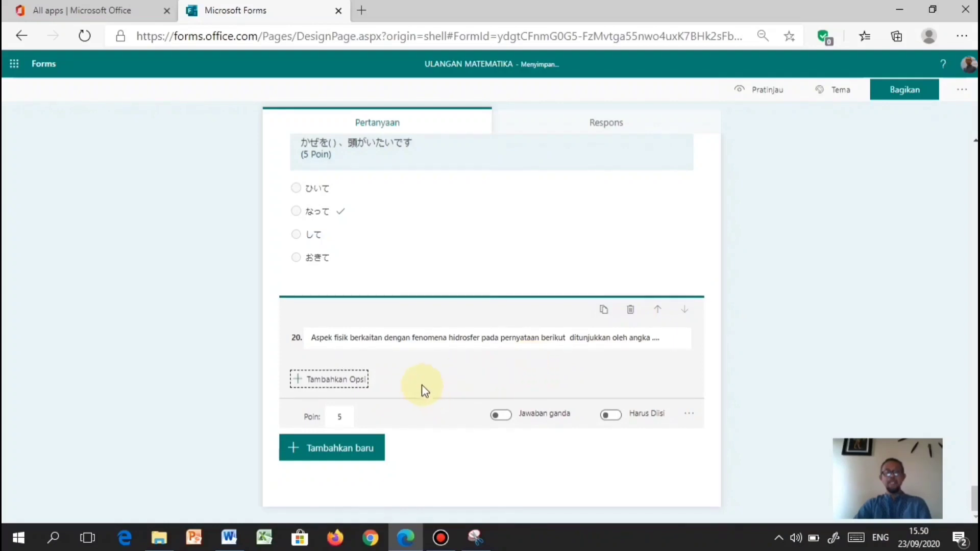
Remove the automatic numbering from question 16's five answer choices in Word
{"action": "left_click", "coordinate": [236, 540]}
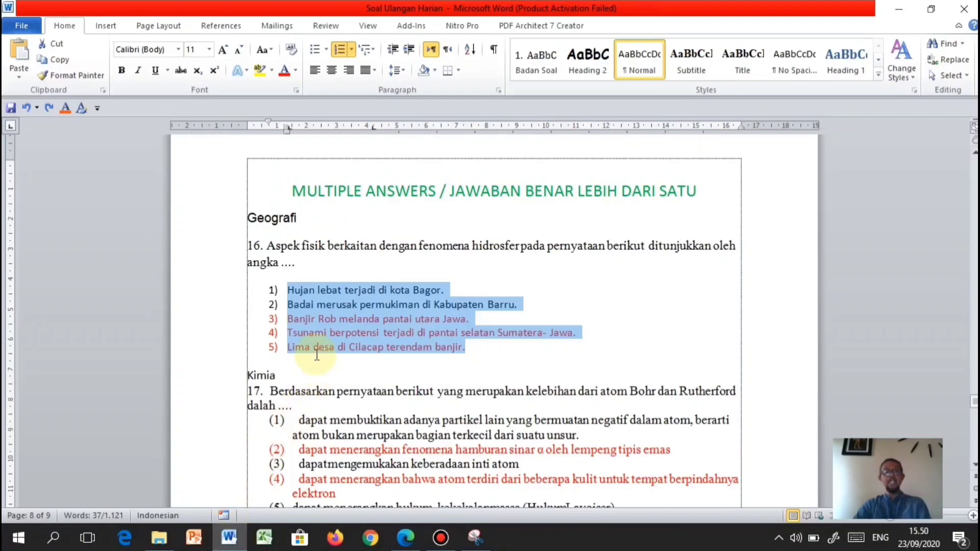
{"action": "left_click", "coordinate": [342, 50]}
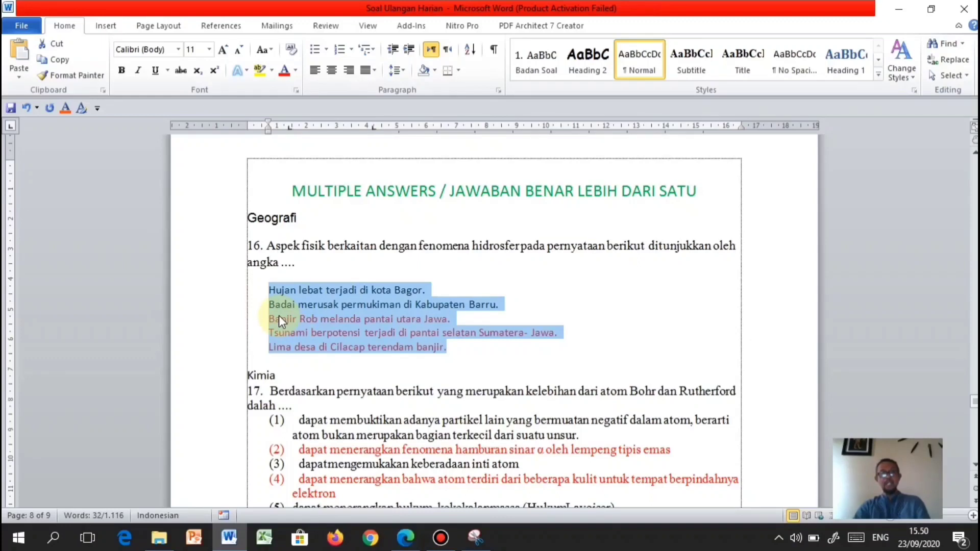
{"action": "key", "text": "ctrl+z"}
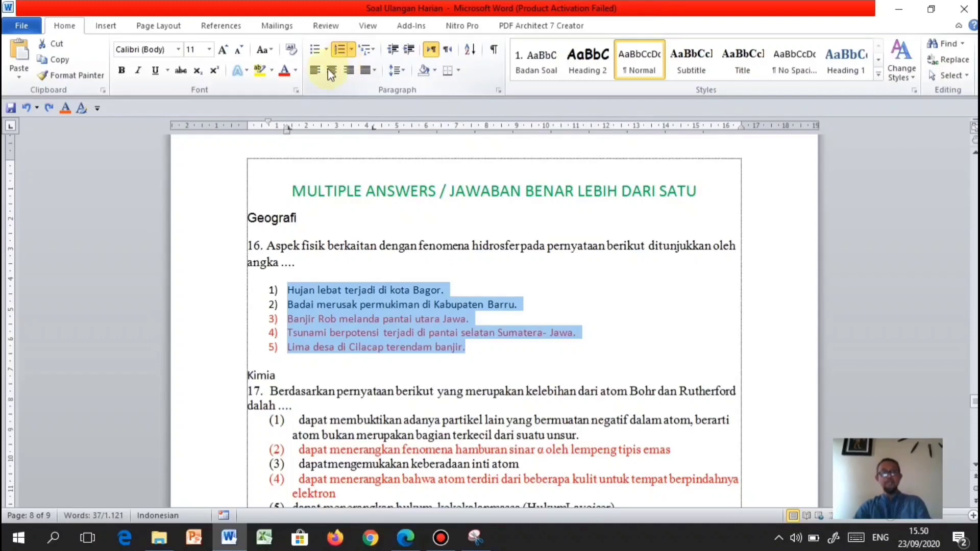
{"action": "left_click", "coordinate": [337, 51]}
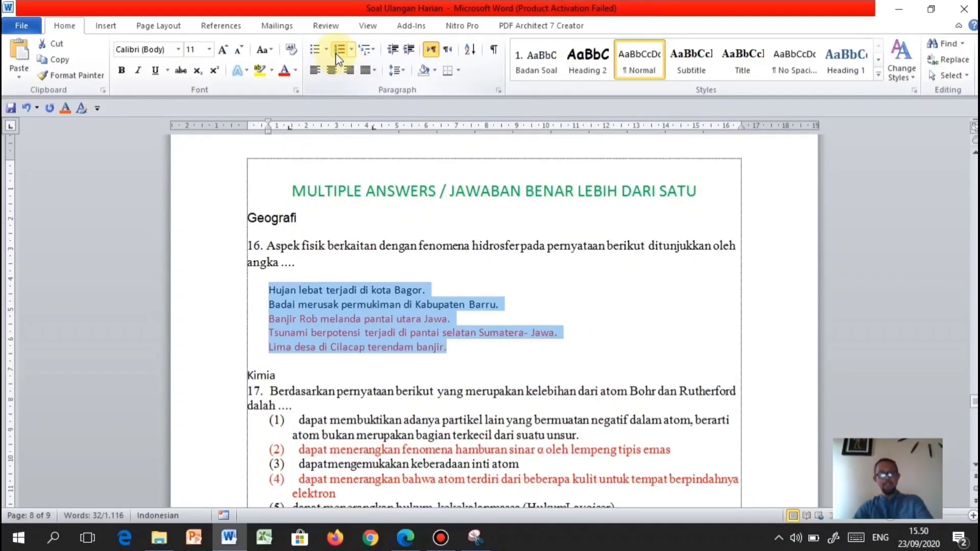
Add an option to question 20 in Microsoft Forms and paste the five unnumbered choices from Word into it
{"action": "left_click", "coordinate": [405, 537]}
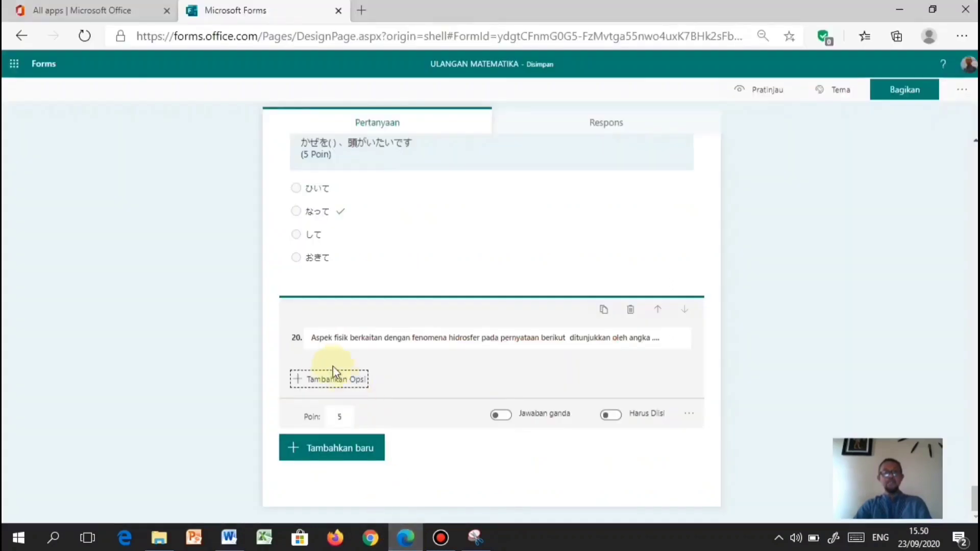
{"action": "left_click", "coordinate": [333, 376]}
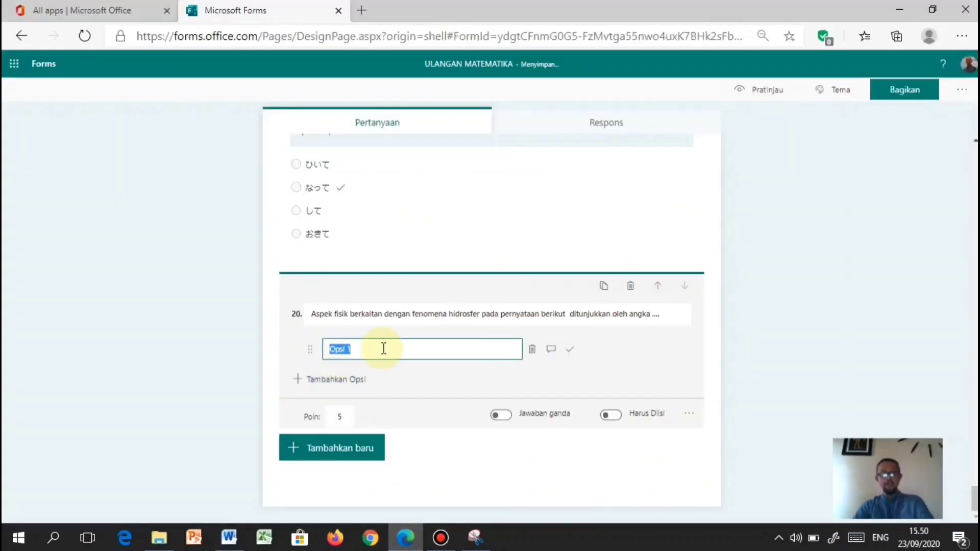
{"action": "key", "text": "ctrl+v"}
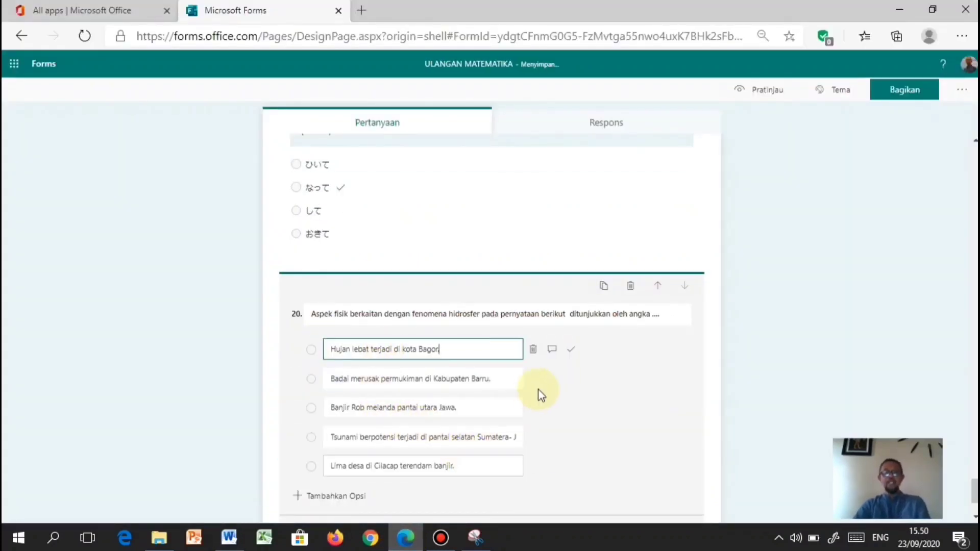
Allow multiple answers for question 20 and mark the Banjir Rob, Tsunami and Lima desa options as correct
{"action": "scroll", "coordinate": [546, 404], "scroll_direction": "down", "scroll_amount": 2}
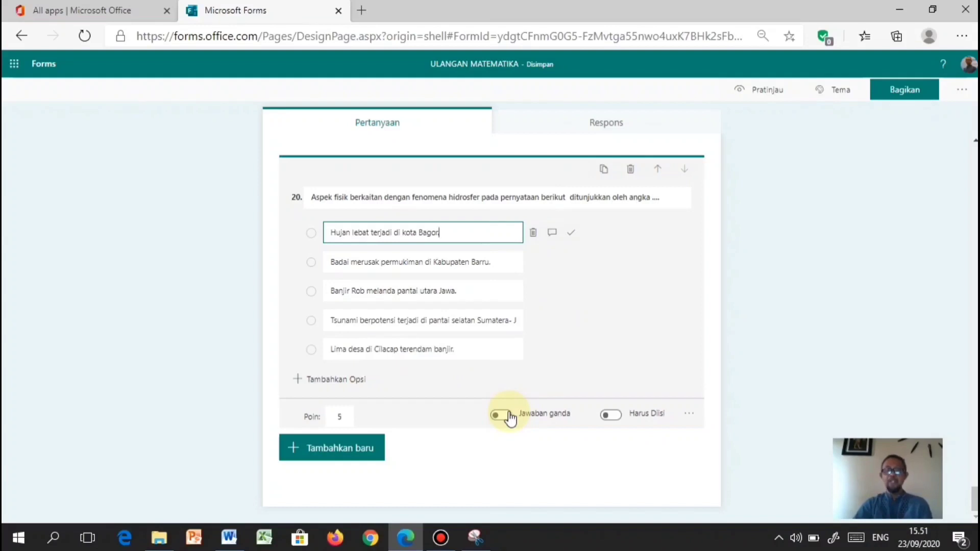
{"action": "left_click", "coordinate": [509, 416]}
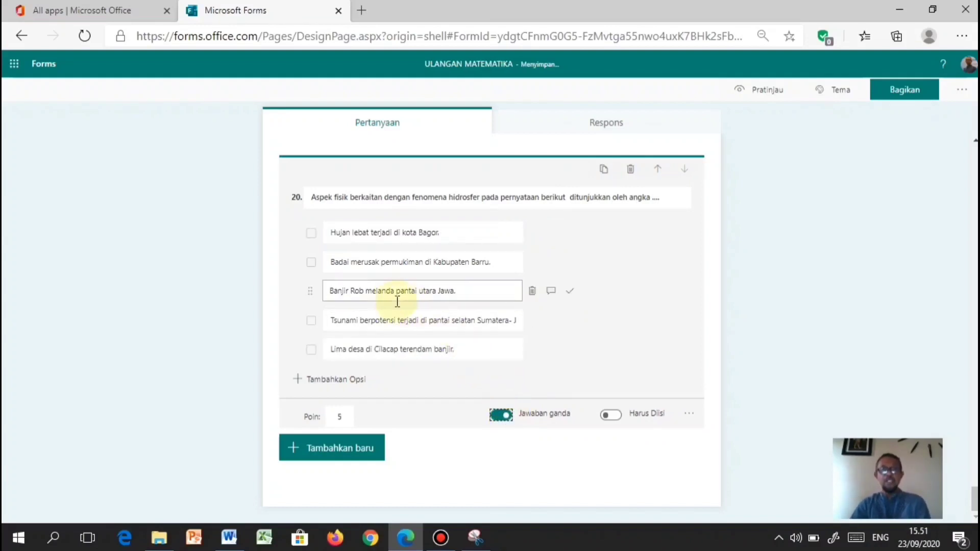
{"action": "left_click", "coordinate": [568, 295]}
{"action": "left_click", "coordinate": [567, 321]}
{"action": "left_click", "coordinate": [569, 352]}
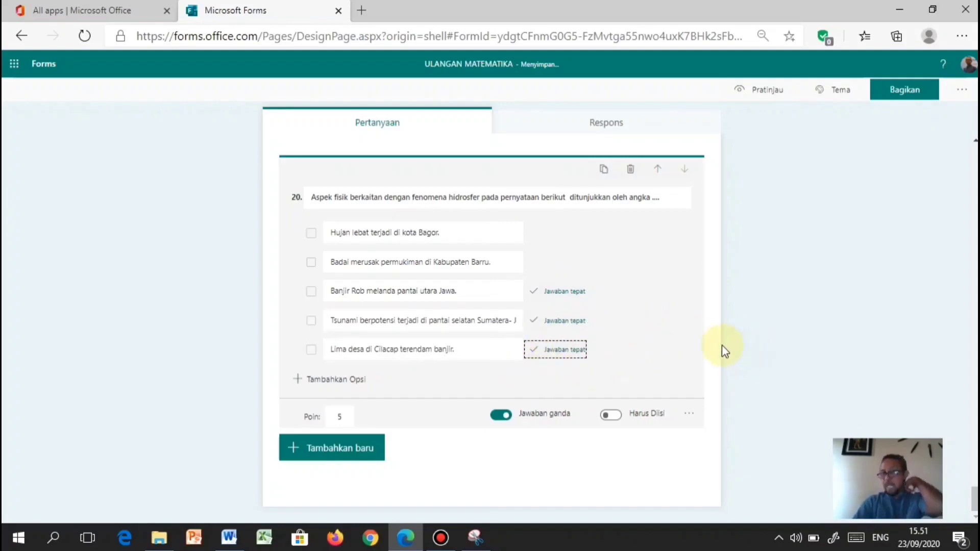
{"action": "left_click", "coordinate": [389, 298]}
{"action": "left_click", "coordinate": [340, 233]}
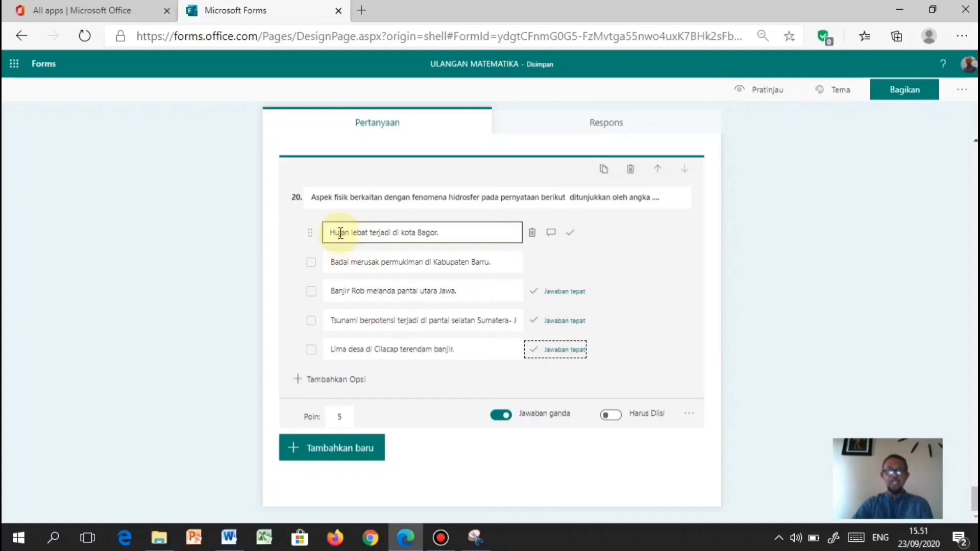
{"action": "left_click", "coordinate": [373, 319]}
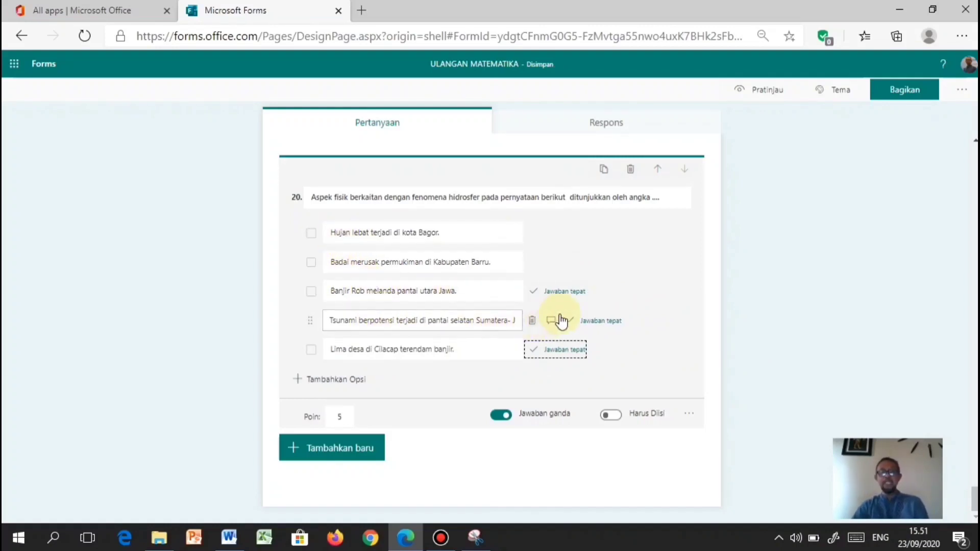
{"action": "left_click", "coordinate": [458, 356]}
{"action": "left_click", "coordinate": [293, 290]}
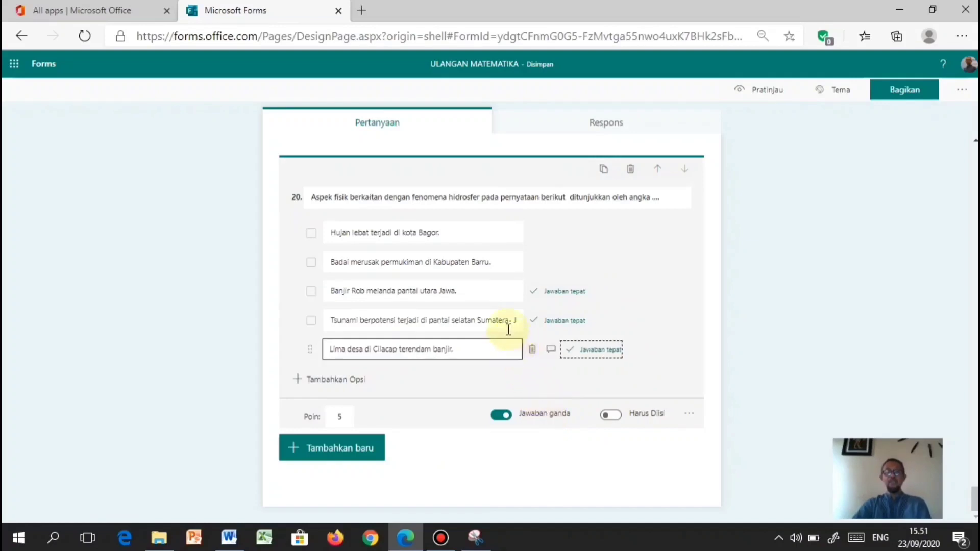
Add choice question 21 and fill its title with the text of Kimia question 17, without its number, from Word
{"action": "left_click", "coordinate": [340, 448]}
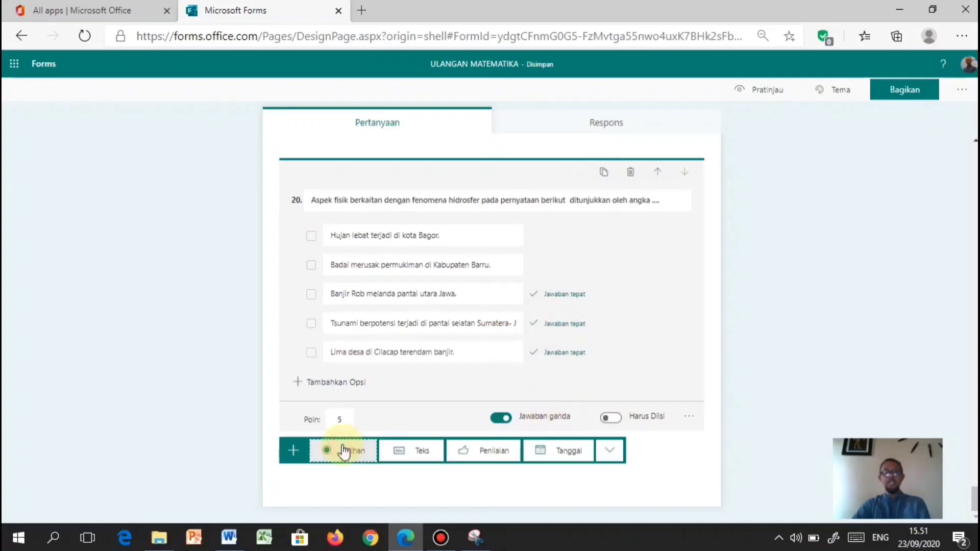
{"action": "left_click", "coordinate": [342, 451]}
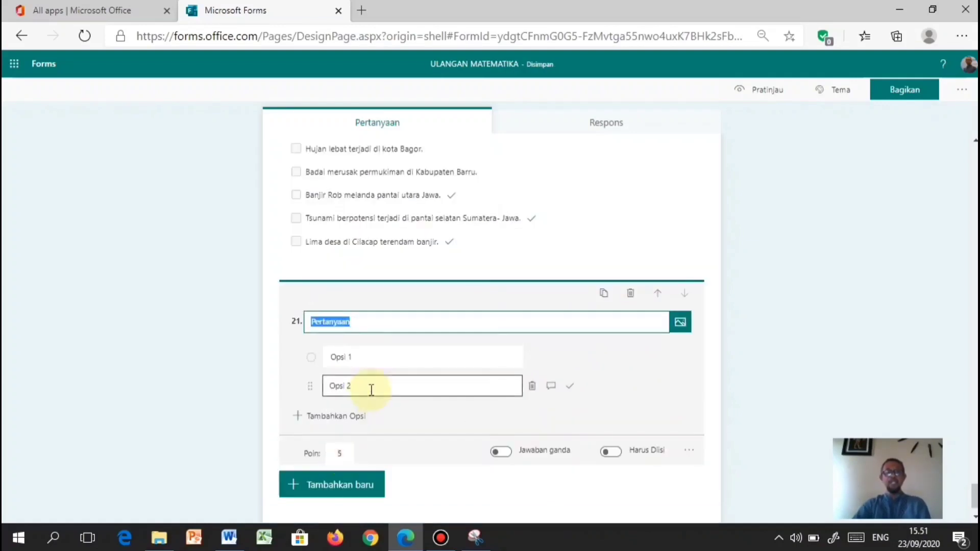
{"action": "left_click", "coordinate": [230, 538]}
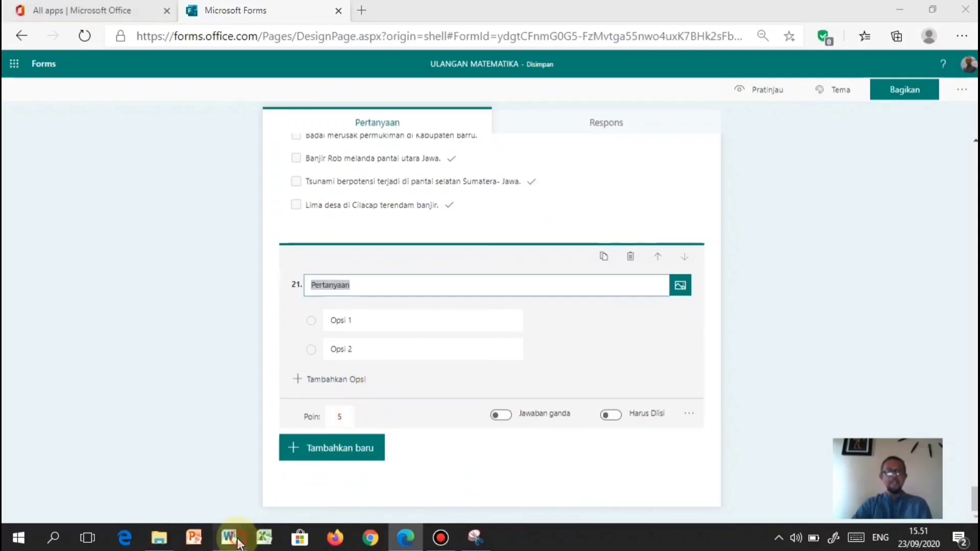
{"action": "scroll", "coordinate": [352, 354], "scroll_direction": "down", "scroll_amount": 1}
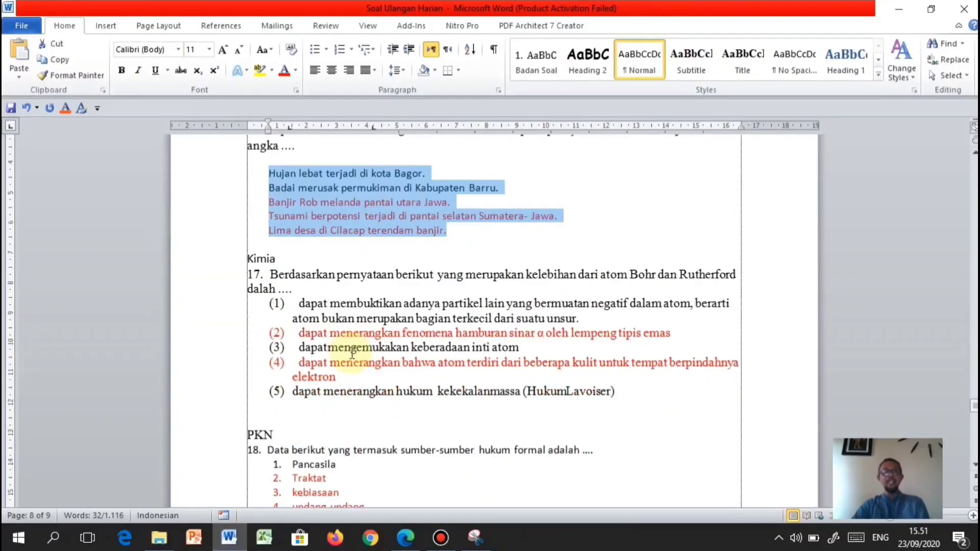
{"action": "left_click", "coordinate": [273, 274]}
{"action": "mouse_move", "coordinate": [290, 281]}
{"action": "left_mouse_down"}
{"action": "mouse_move", "coordinate": [284, 291]}
{"action": "mouse_move", "coordinate": [305, 290]}
{"action": "left_mouse_up"}
{"action": "key", "text": "ctrl+c"}
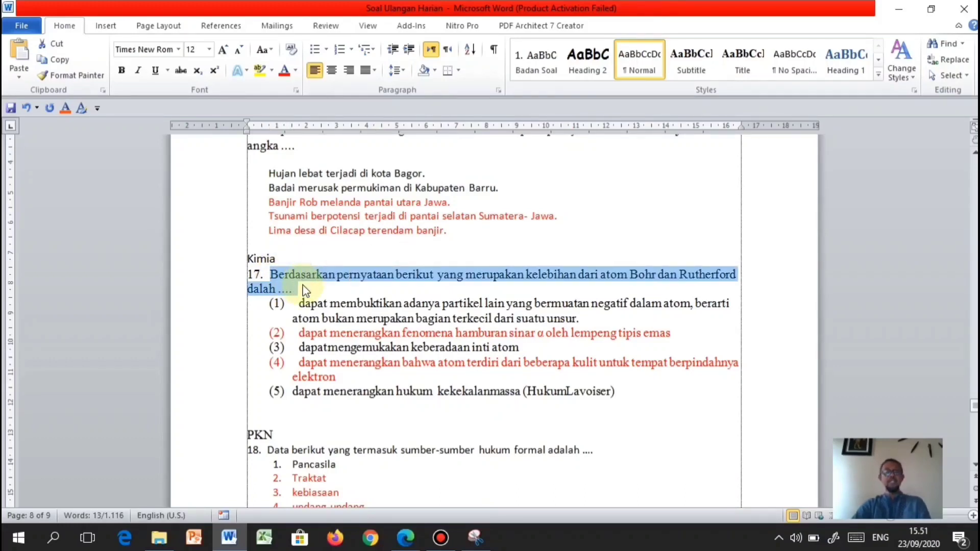
{"action": "left_click", "coordinate": [406, 538]}
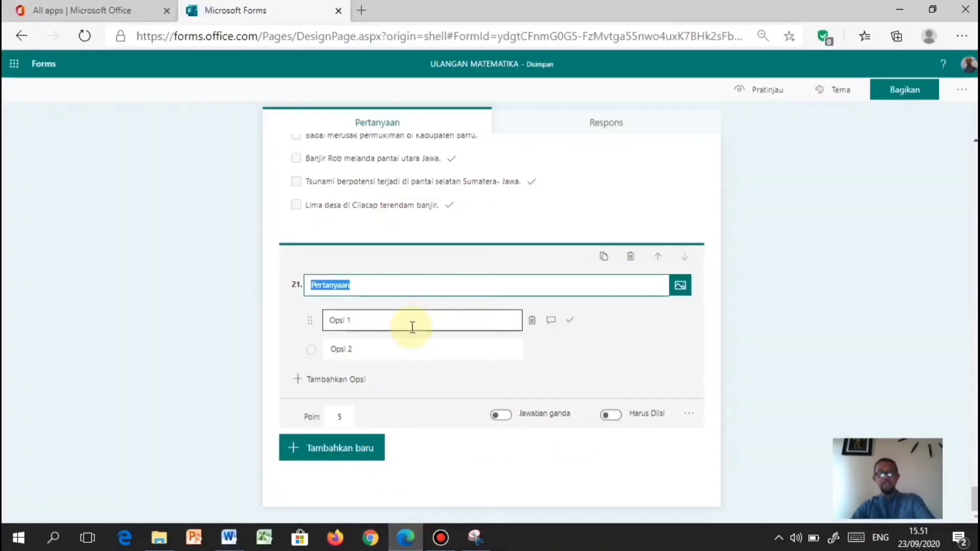
{"action": "key", "text": "ctrl+v"}
Remove Opsi 2 from question 21 and fill its choices with Kimia question 17's five answers from Word, stripped of their numbering
{"action": "left_click", "coordinate": [532, 349]}
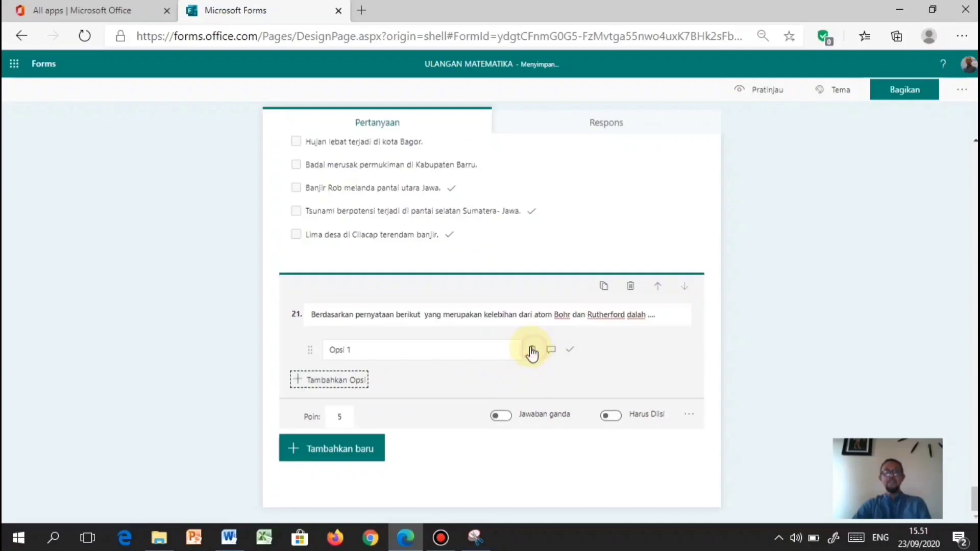
{"action": "left_click", "coordinate": [396, 351]}
{"action": "left_click", "coordinate": [244, 542]}
{"action": "left_click_drag", "start_coordinate": [299, 303], "coordinate": [617, 392]}
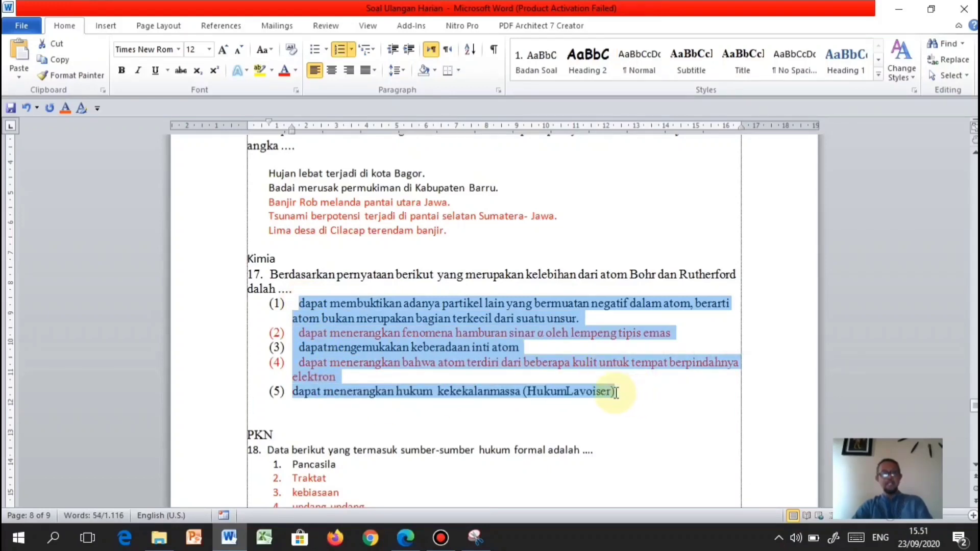
{"action": "left_click", "coordinate": [340, 49]}
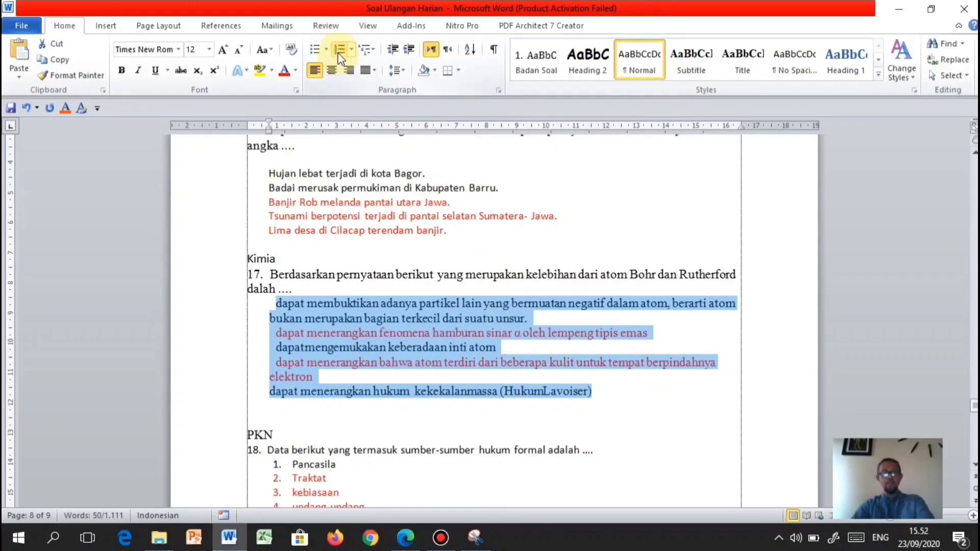
{"action": "left_click", "coordinate": [406, 538]}
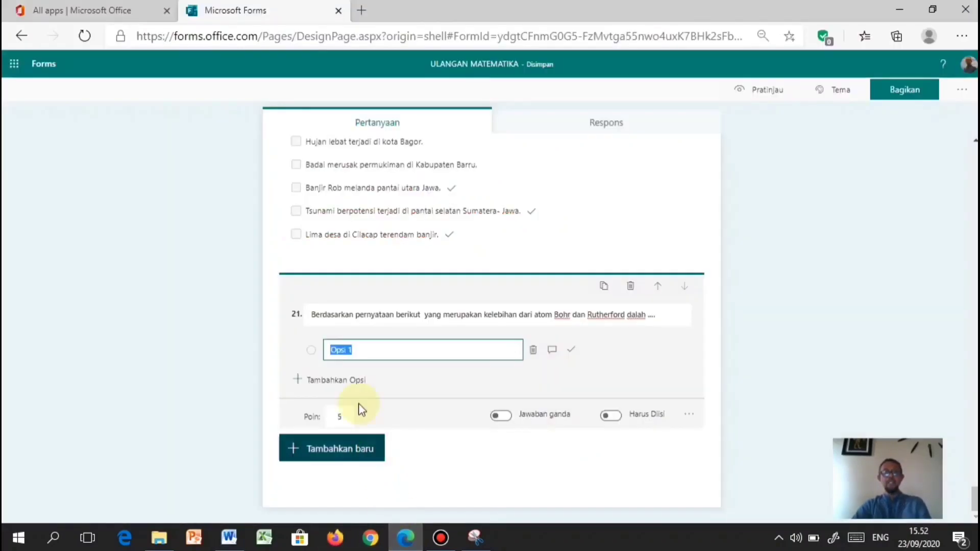
{"action": "key", "text": "ctrl+v"}
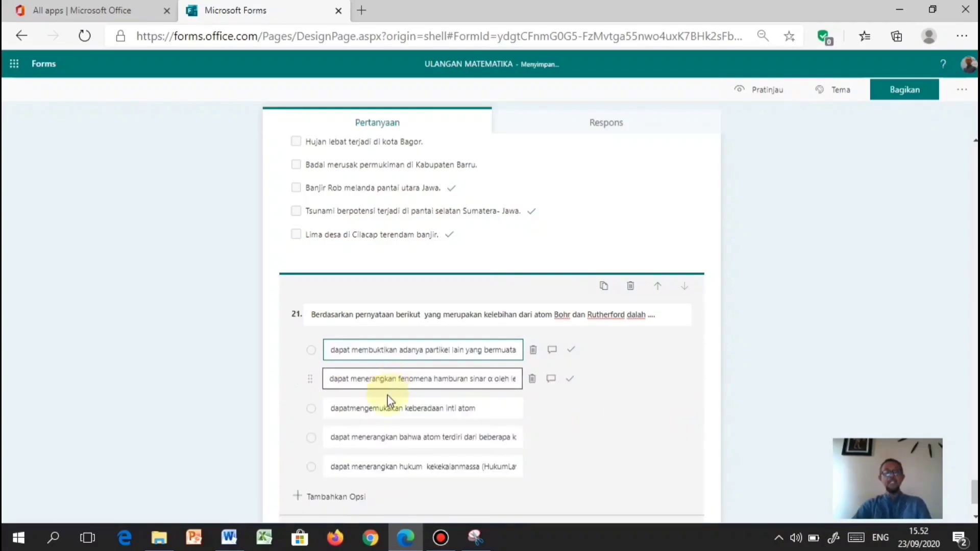
Undo the numbering removal for question 17 in Word, and try to mark question 21's second and fourth choices as correct in Forms
{"action": "left_click", "coordinate": [234, 542]}
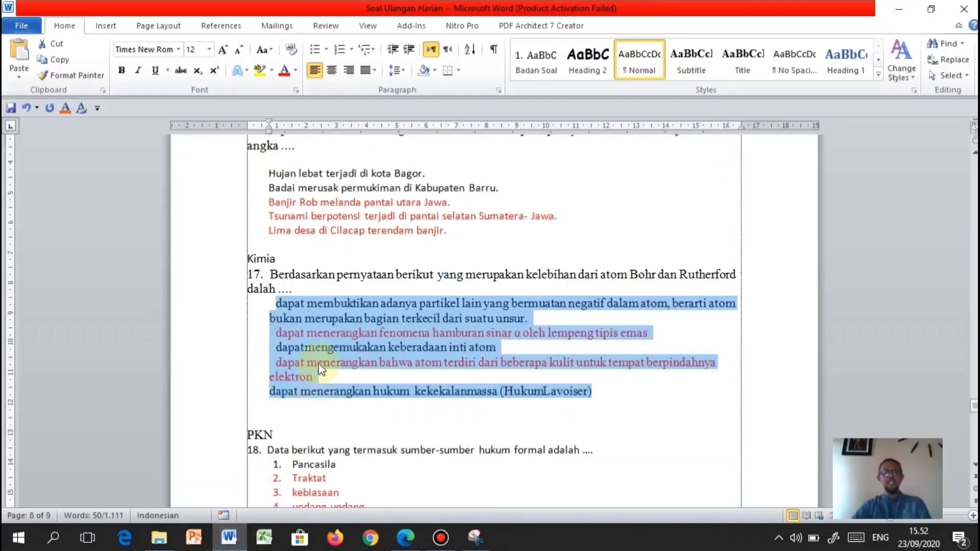
{"action": "key", "text": "ctrl+z"}
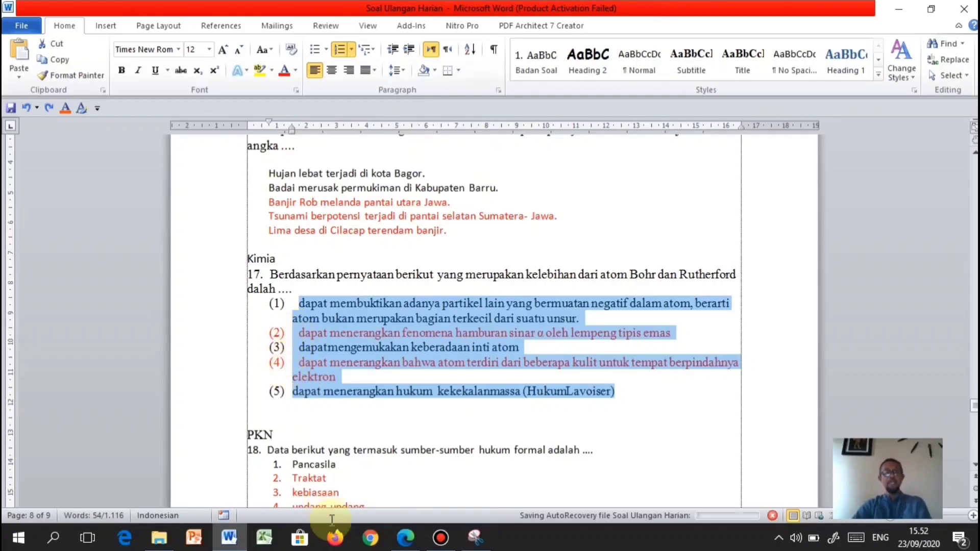
{"action": "left_click", "coordinate": [401, 536]}
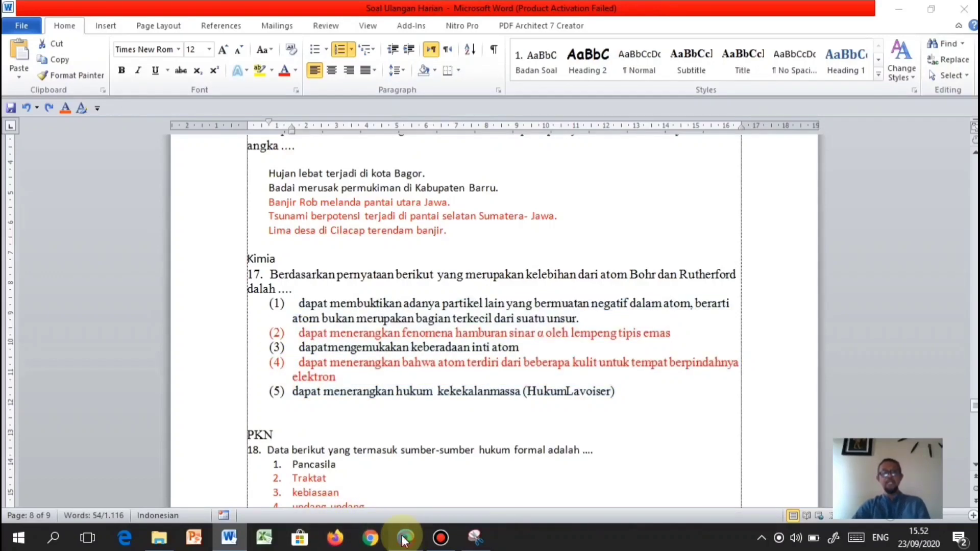
{"action": "left_click", "coordinate": [569, 380]}
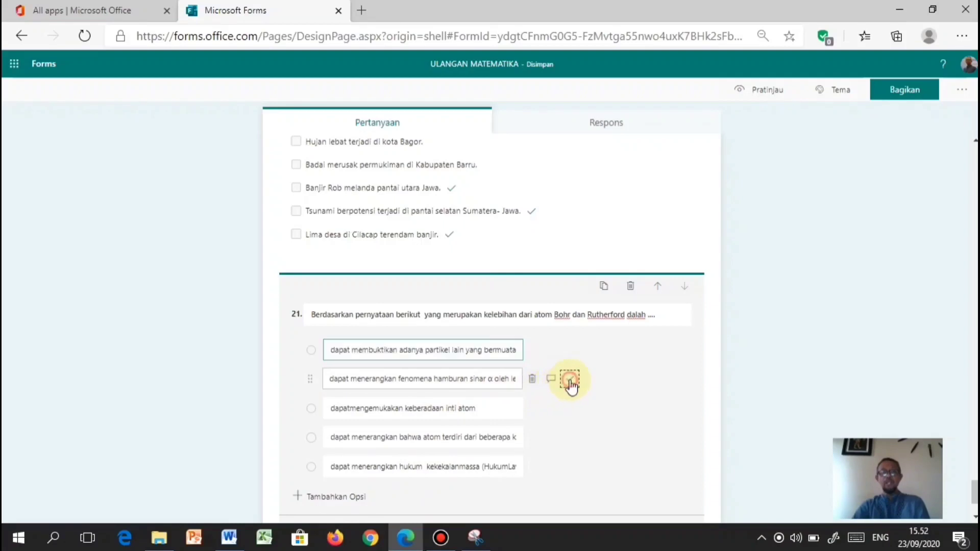
{"action": "left_click", "coordinate": [569, 438]}
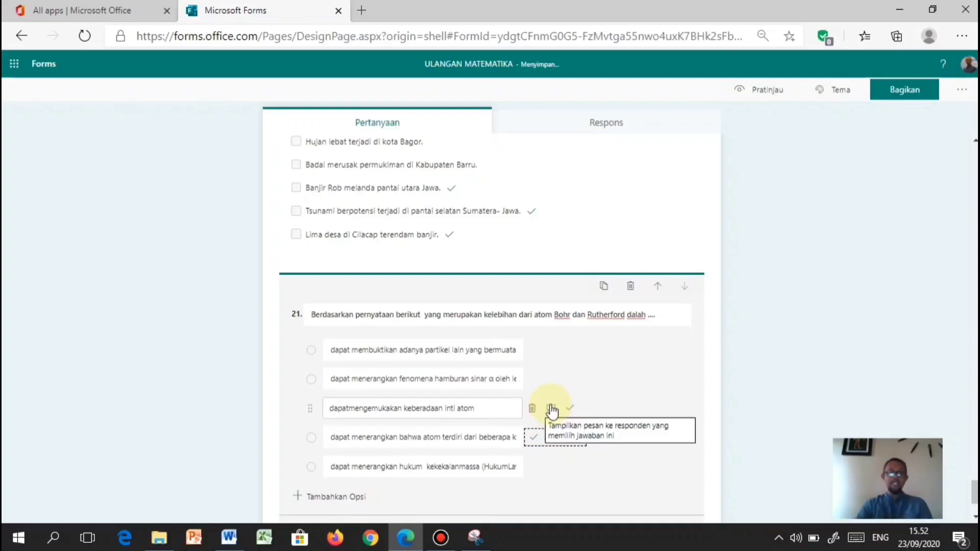
Add choice question 22 and fill its title with the text of PKN question 18, without its number, from Word
{"action": "scroll", "coordinate": [408, 449], "scroll_direction": "down", "scroll_amount": 2}
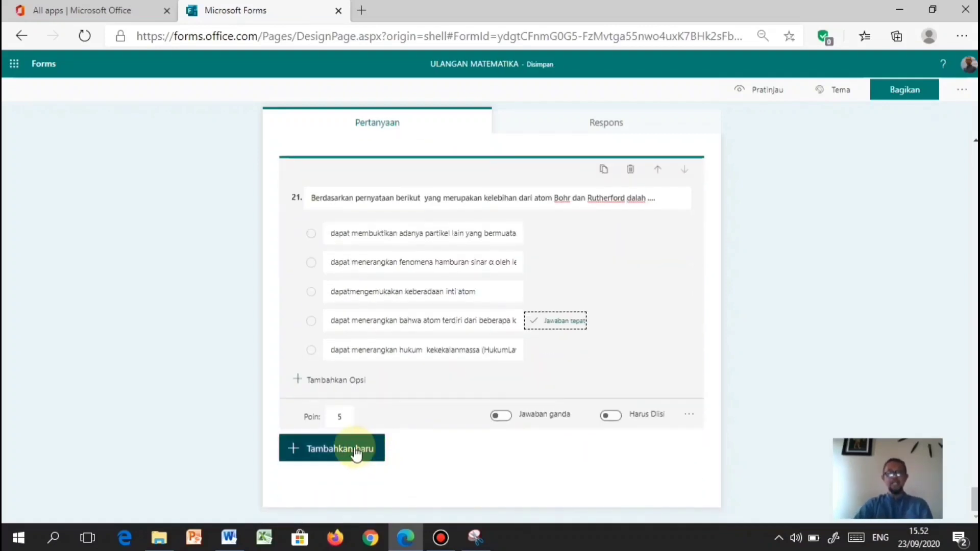
{"action": "left_click", "coordinate": [356, 453]}
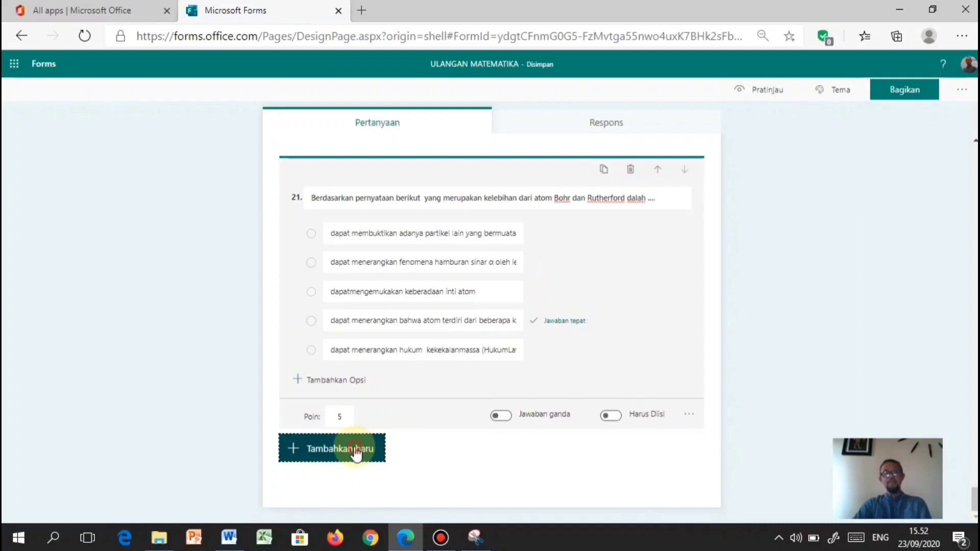
{"action": "left_click", "coordinate": [350, 453]}
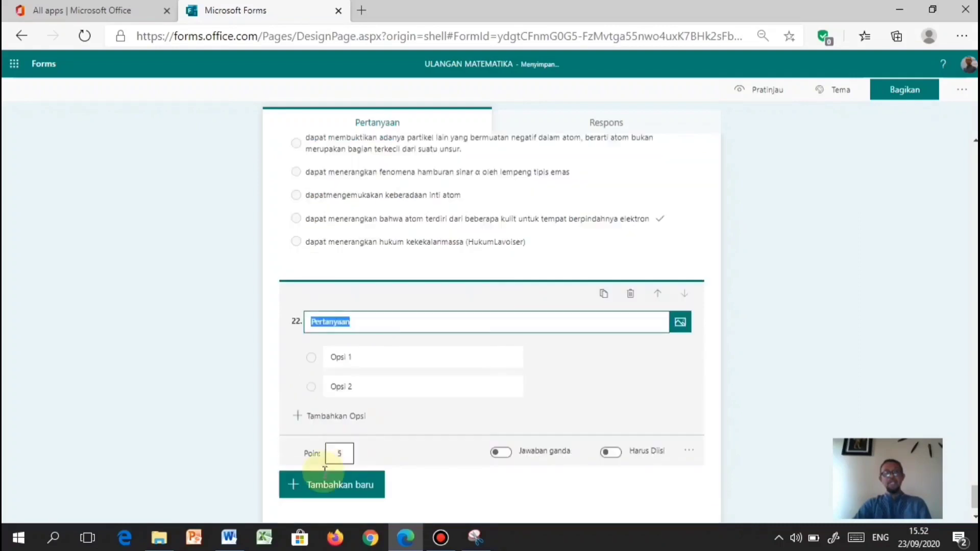
{"action": "left_click", "coordinate": [230, 538]}
{"action": "scroll", "coordinate": [370, 375], "scroll_direction": "down", "scroll_amount": 3}
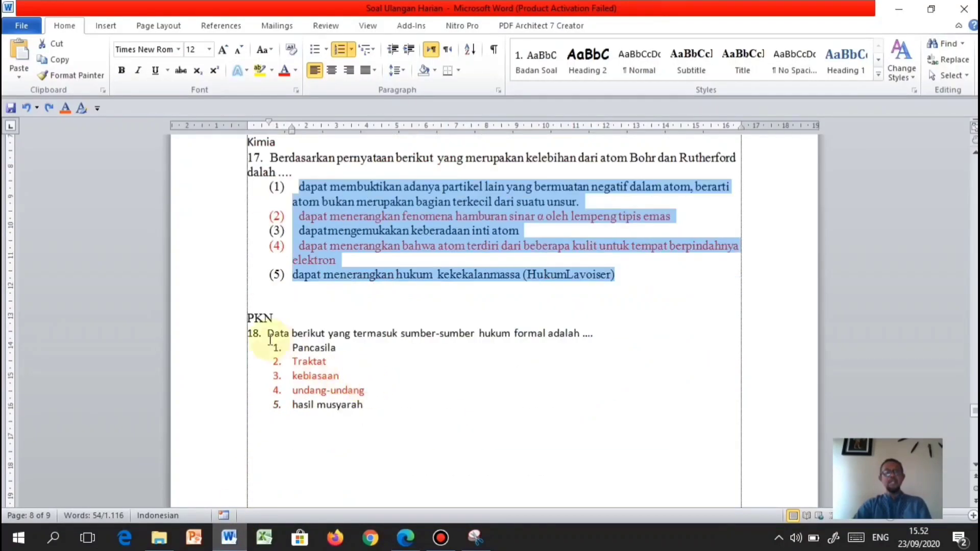
{"action": "left_click_drag", "start_coordinate": [269, 335], "coordinate": [532, 336]}
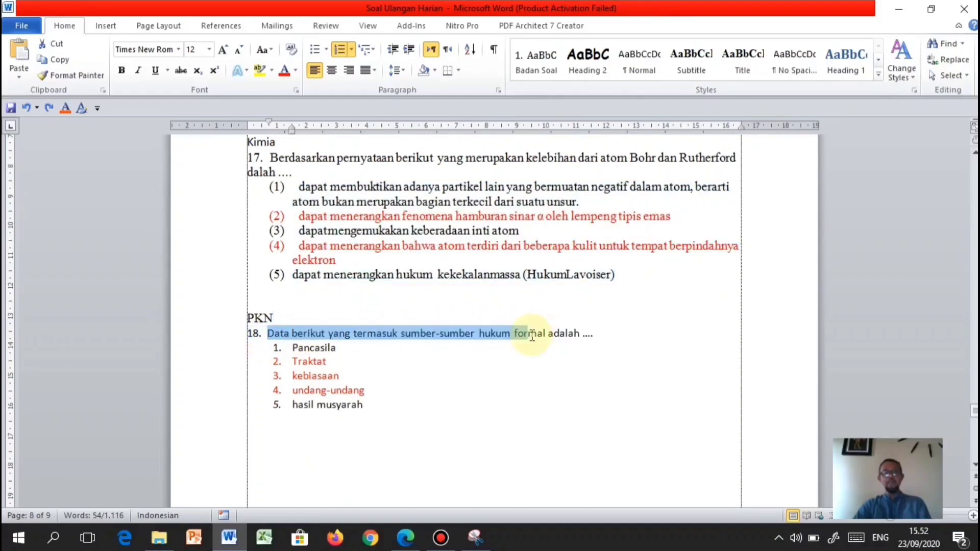
{"action": "left_click_drag", "start_coordinate": [569, 333], "coordinate": [592, 342]}
{"action": "key", "text": "ctrl+c"}
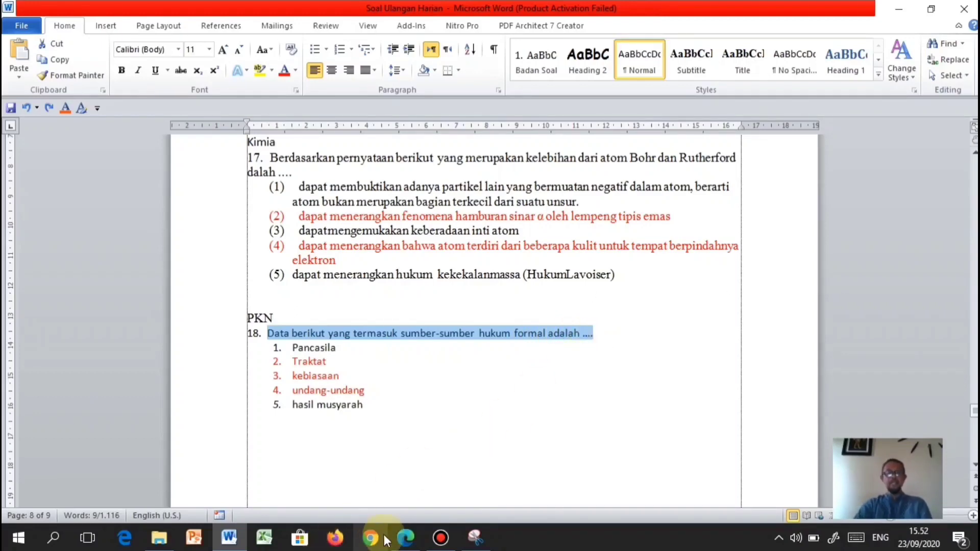
{"action": "left_click", "coordinate": [407, 540]}
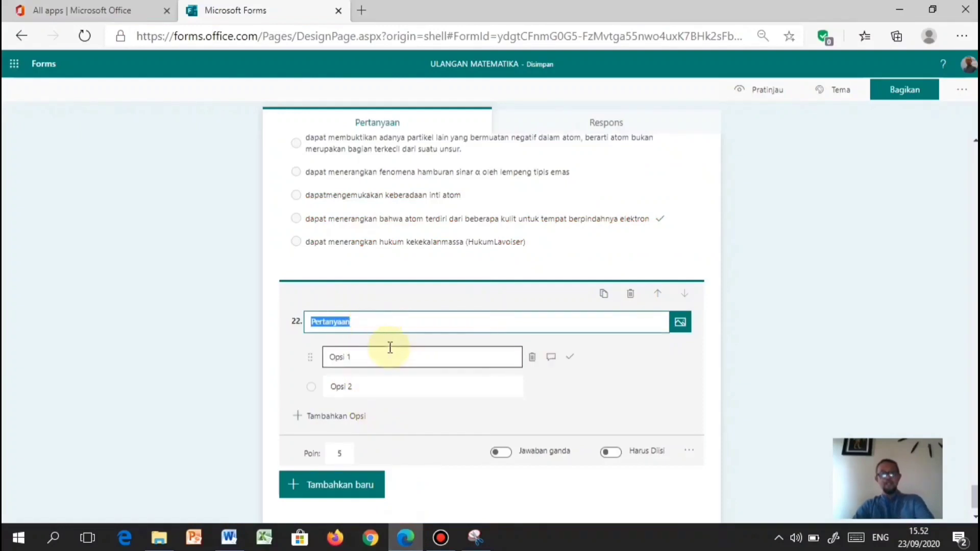
{"action": "key", "text": "ctrl+v"}
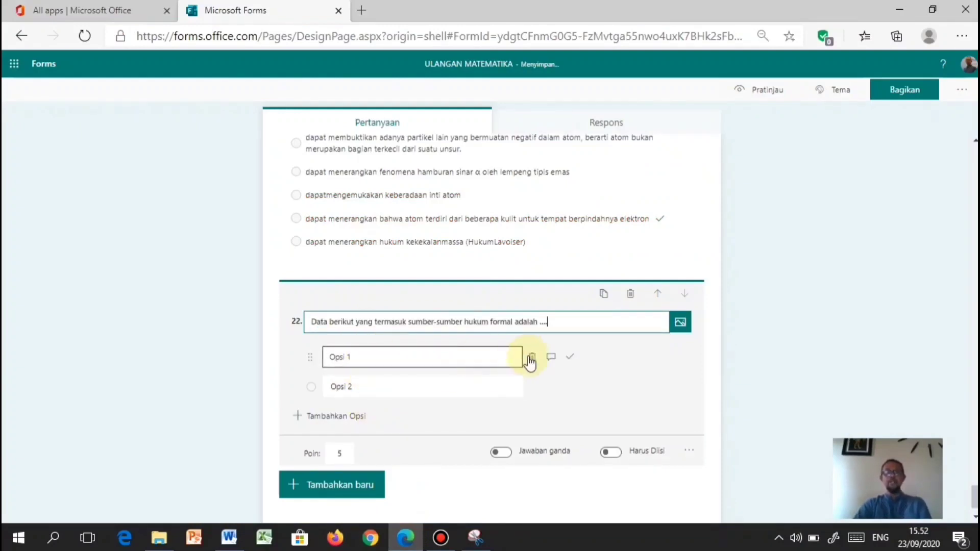
Remove Opsi 1 from question 22 and paste PKN question 18's five choices from Word, stripped of their numbering, as its options
{"action": "left_click", "coordinate": [531, 358]}
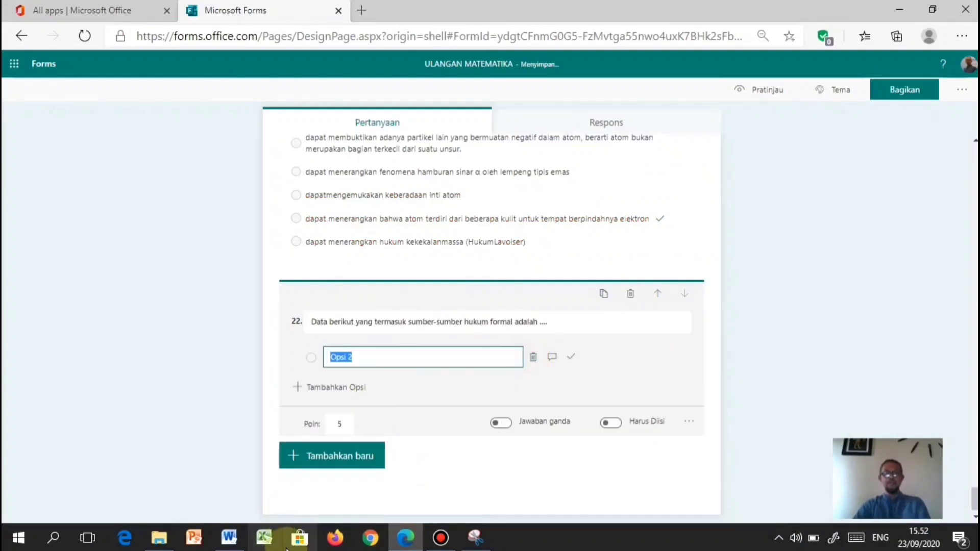
{"action": "left_click", "coordinate": [233, 546]}
{"action": "left_click_drag", "start_coordinate": [293, 349], "coordinate": [376, 403]}
{"action": "key", "text": "ctrl+c"}
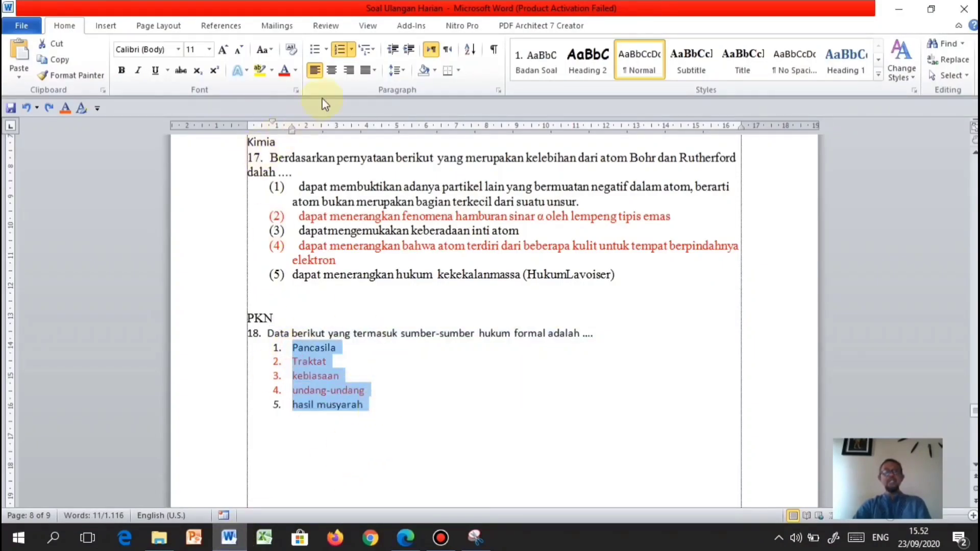
{"action": "left_click", "coordinate": [340, 50]}
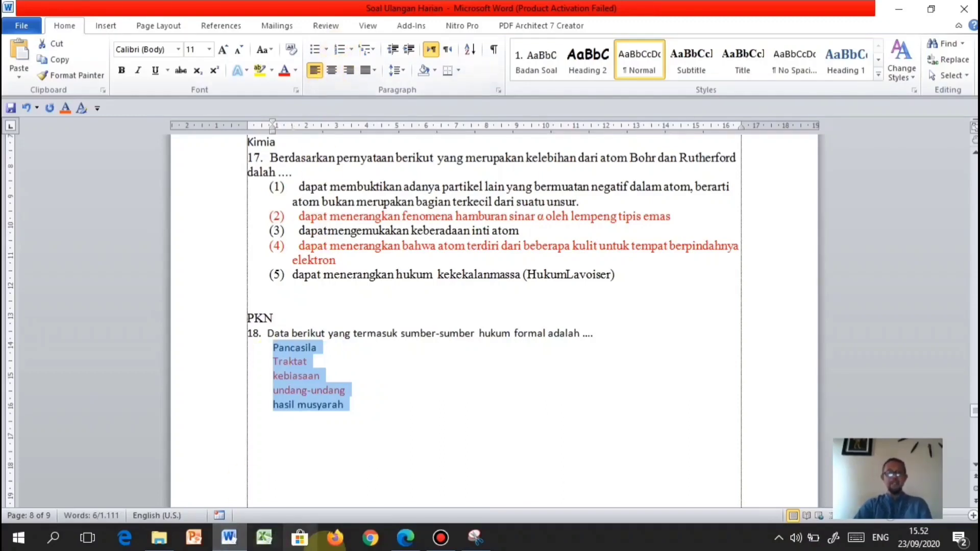
{"action": "left_click", "coordinate": [404, 540]}
{"action": "key", "text": "ctrl+v"}
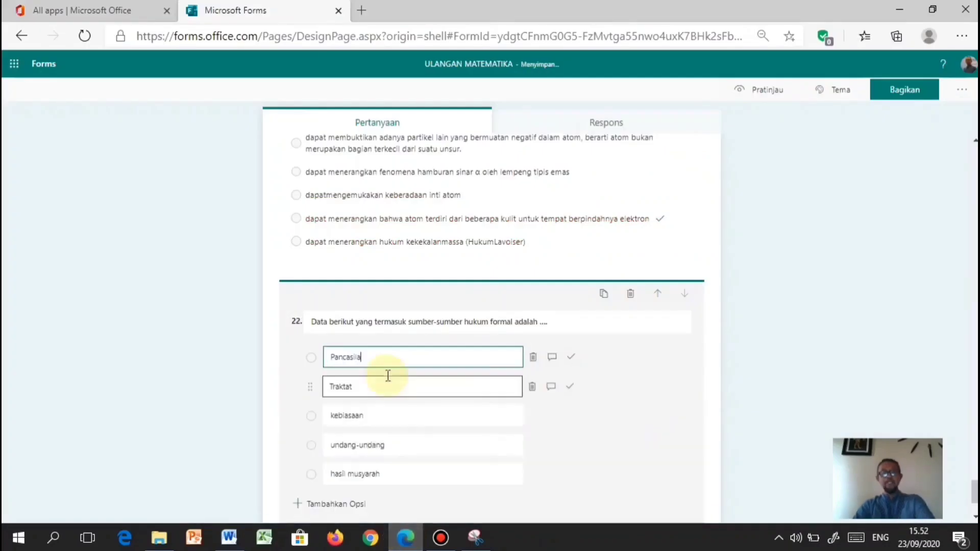
Check question 18's red answers in Word and try to mark Traktat, kebiasaan and undang-undang as correct in question 22
{"action": "left_click", "coordinate": [234, 543]}
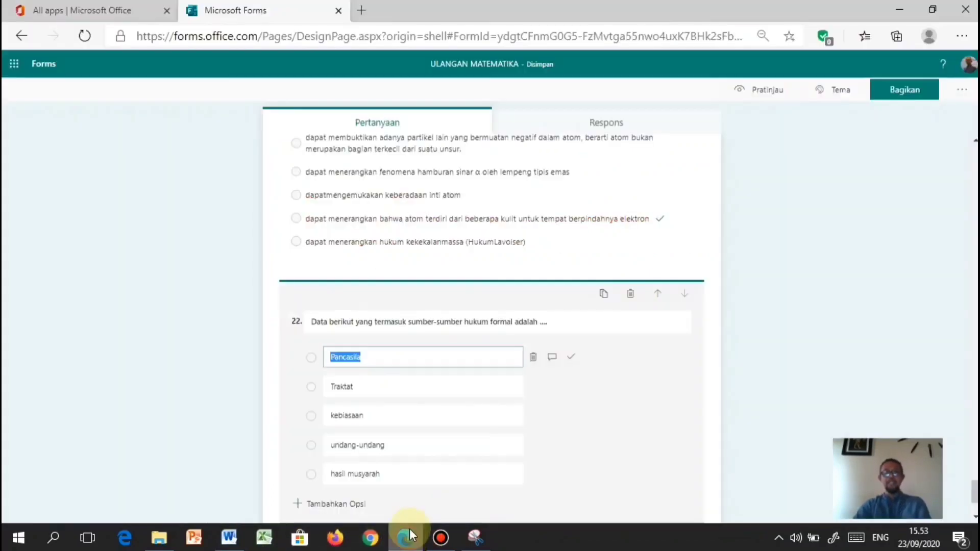
{"action": "left_click", "coordinate": [405, 538]}
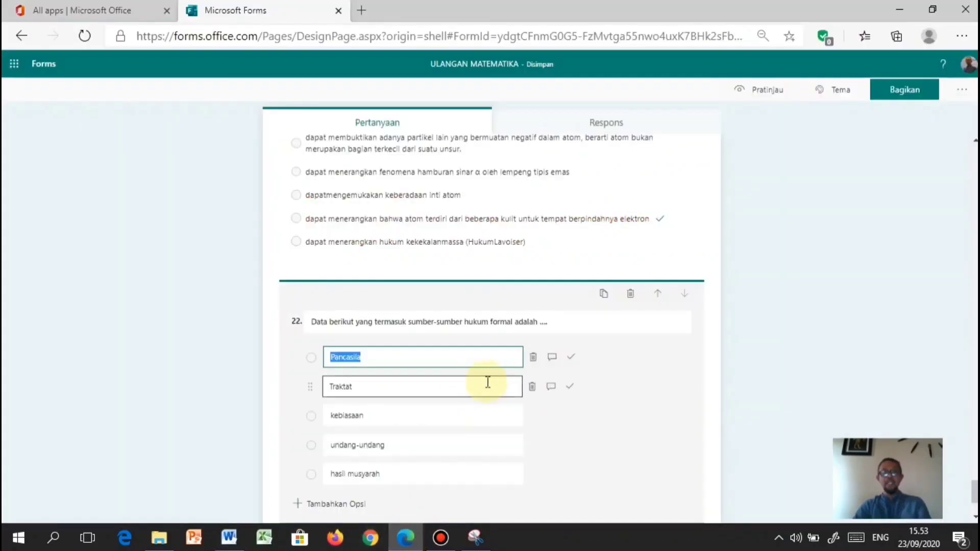
{"action": "left_click", "coordinate": [569, 386]}
{"action": "left_click", "coordinate": [571, 417]}
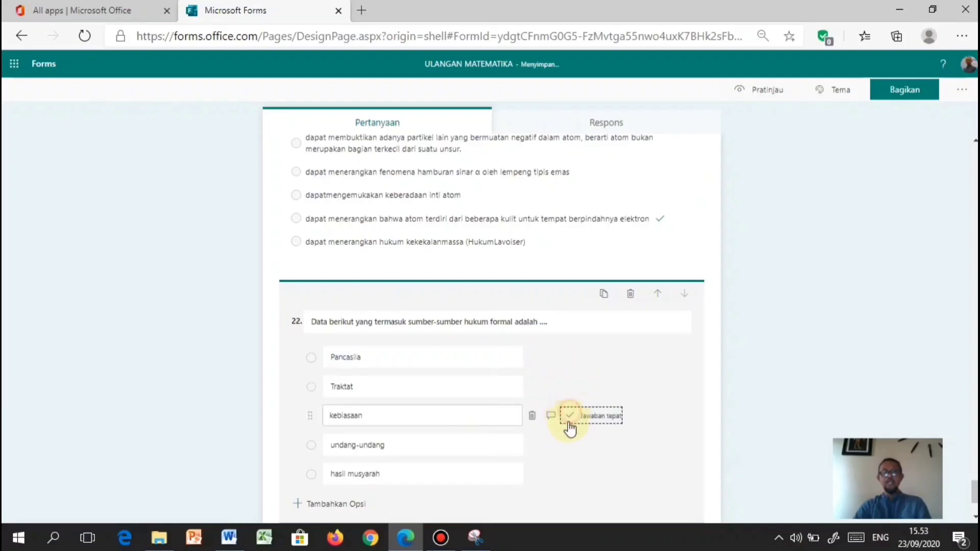
{"action": "left_click", "coordinate": [567, 446]}
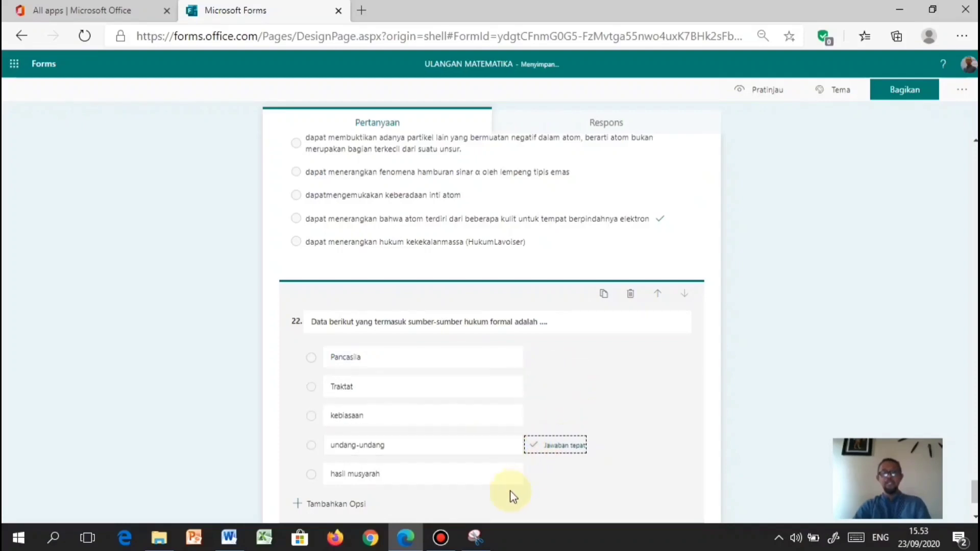
{"action": "scroll", "coordinate": [529, 480], "scroll_direction": "down", "scroll_amount": 3}
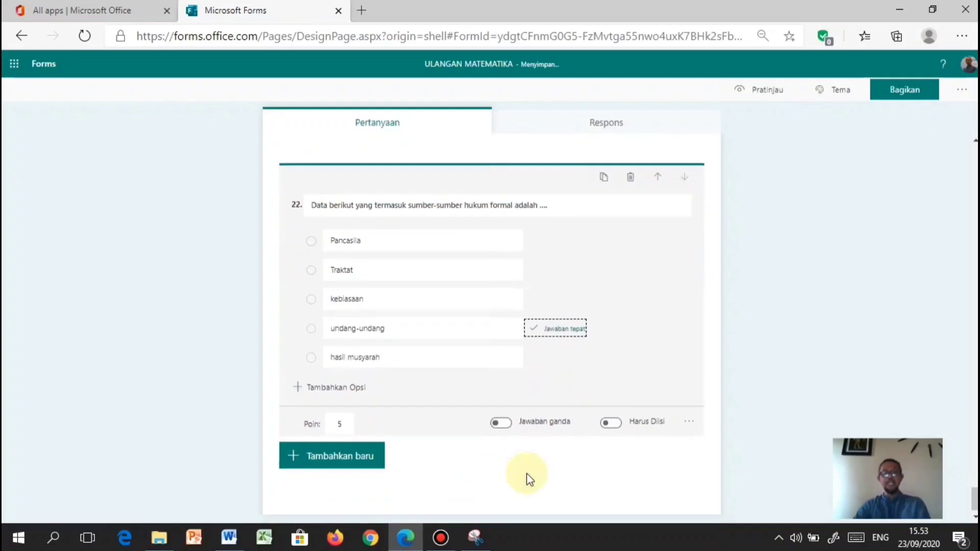
Look through the Word document below PKN question 18 for further questions, and return to Microsoft Forms
{"action": "left_click", "coordinate": [231, 538]}
{"action": "scroll", "coordinate": [342, 390], "scroll_direction": "down", "scroll_amount": 10}
{"action": "scroll", "coordinate": [350, 394], "scroll_direction": "up", "scroll_amount": 8}
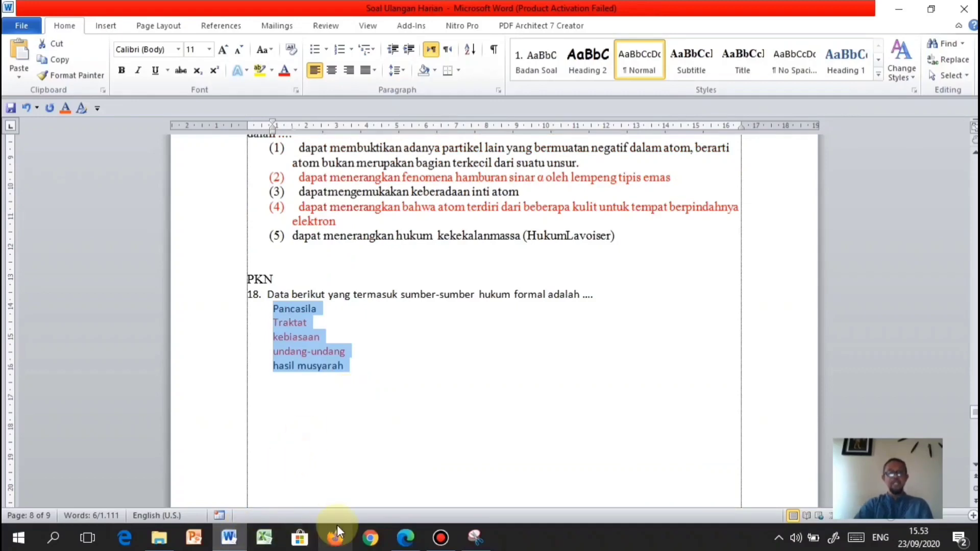
{"action": "left_click", "coordinate": [485, 384]}
{"action": "left_click", "coordinate": [406, 538]}
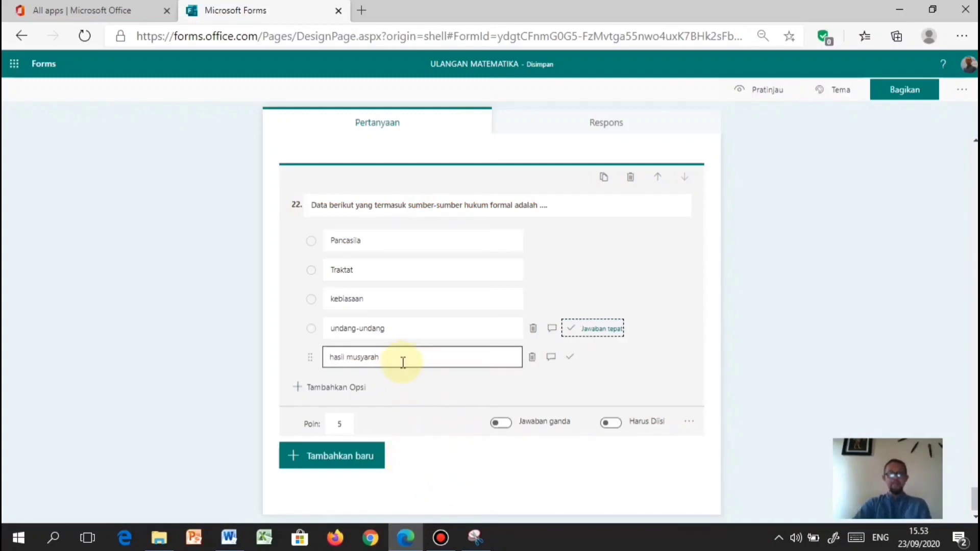
Add text question 23 and attach the image essay-1 uploaded from the Gambar soal folder
{"action": "scroll", "coordinate": [388, 401], "scroll_direction": "down", "scroll_amount": 1}
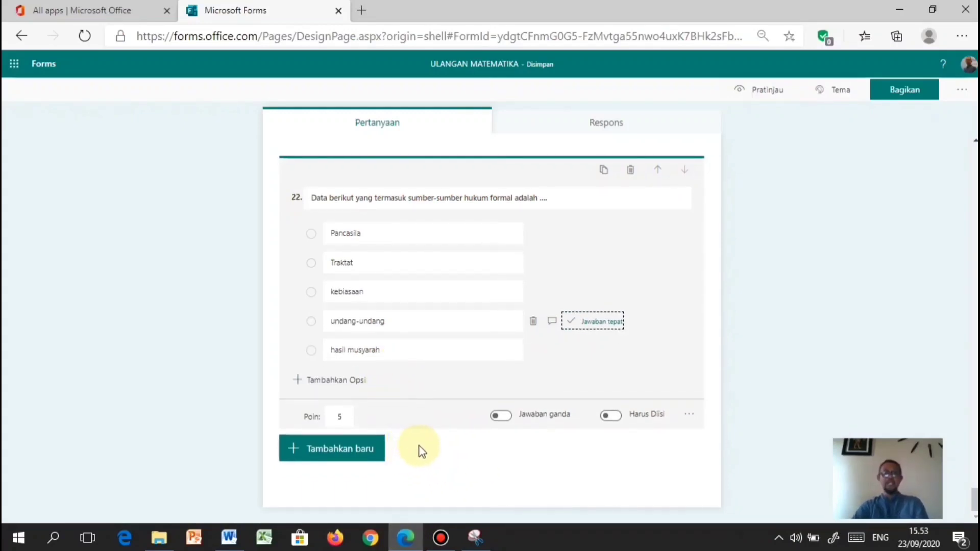
{"action": "left_click", "coordinate": [359, 452]}
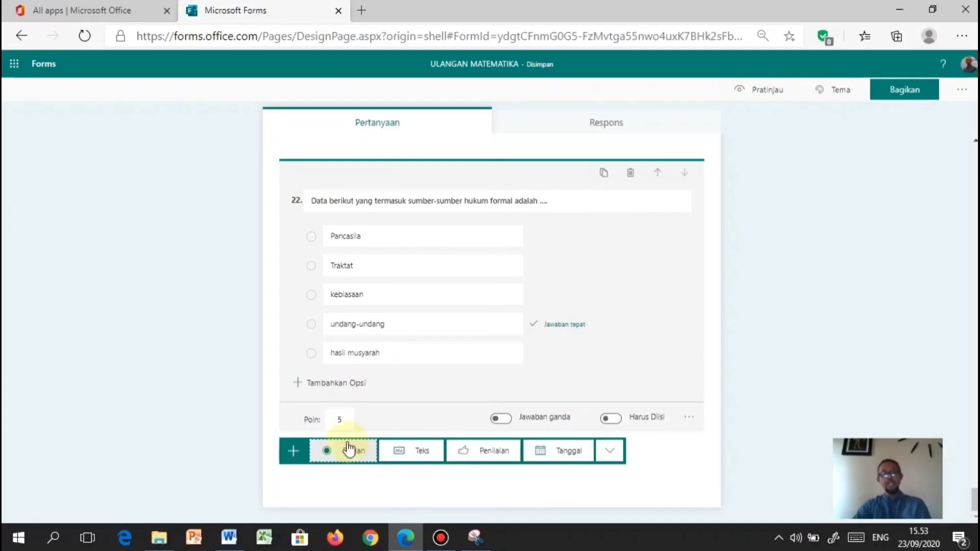
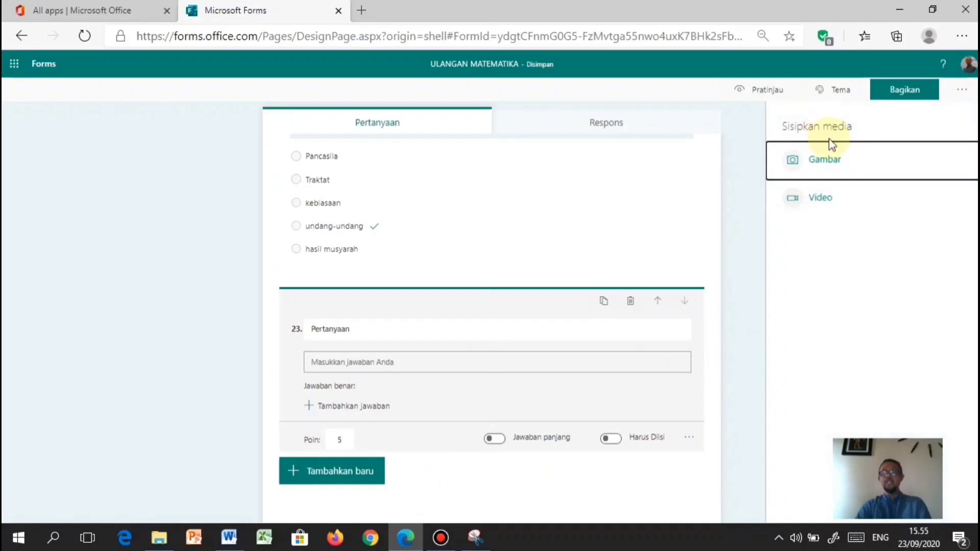
{"action": "left_click", "coordinate": [826, 161]}
{"action": "left_click", "coordinate": [857, 154]}
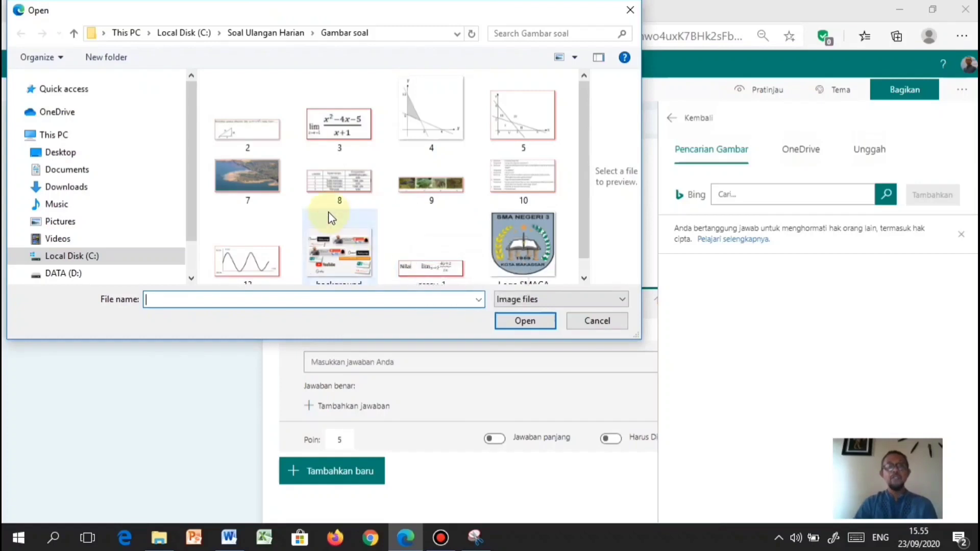
{"action": "scroll", "coordinate": [332, 206], "scroll_direction": "down", "scroll_amount": 1}
{"action": "left_click", "coordinate": [432, 252]}
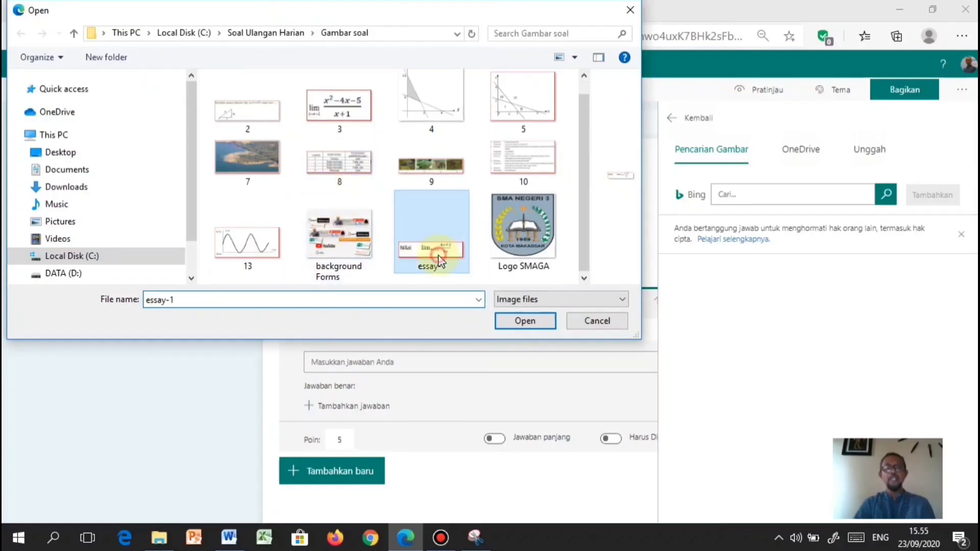
{"action": "left_click", "coordinate": [527, 327]}
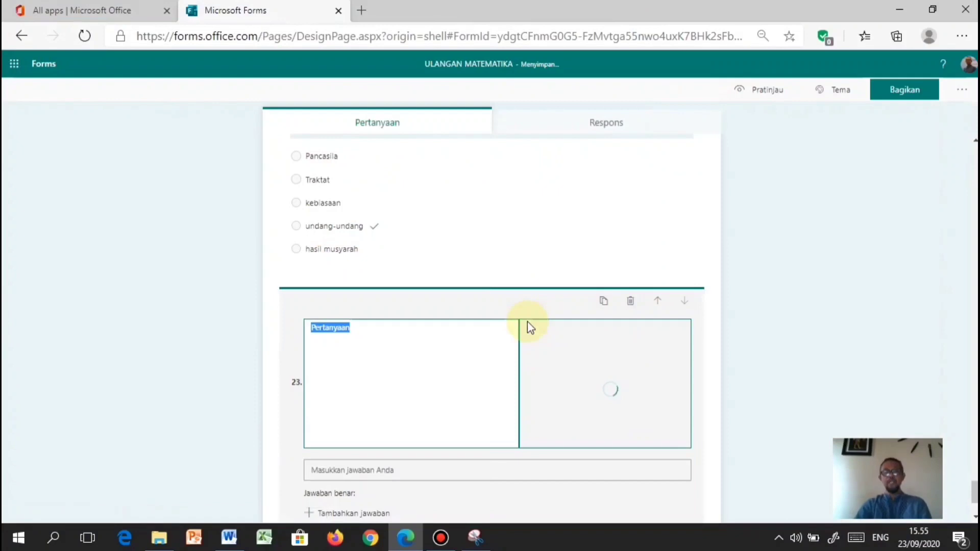
Check question 19's answers in Word, then add 10/4 and 5/2 as correct answers to question 23 in Microsoft Forms
{"action": "scroll", "coordinate": [475, 375], "scroll_direction": "down", "scroll_amount": 3}
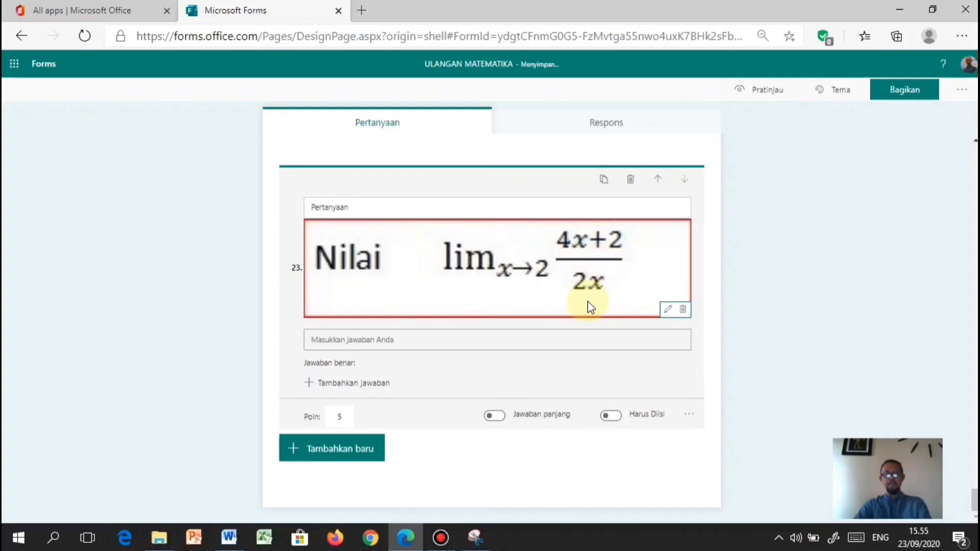
{"action": "left_click", "coordinate": [341, 382]}
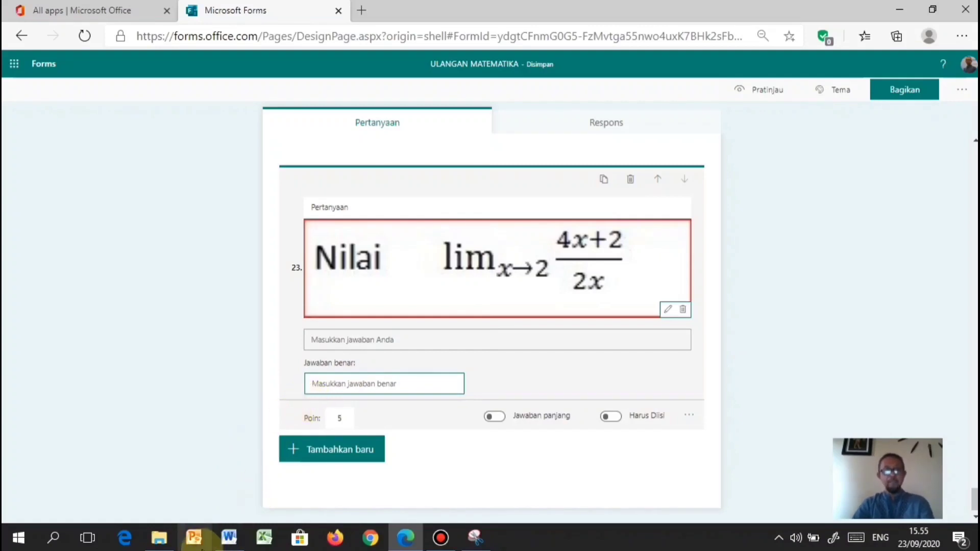
{"action": "left_click", "coordinate": [229, 537]}
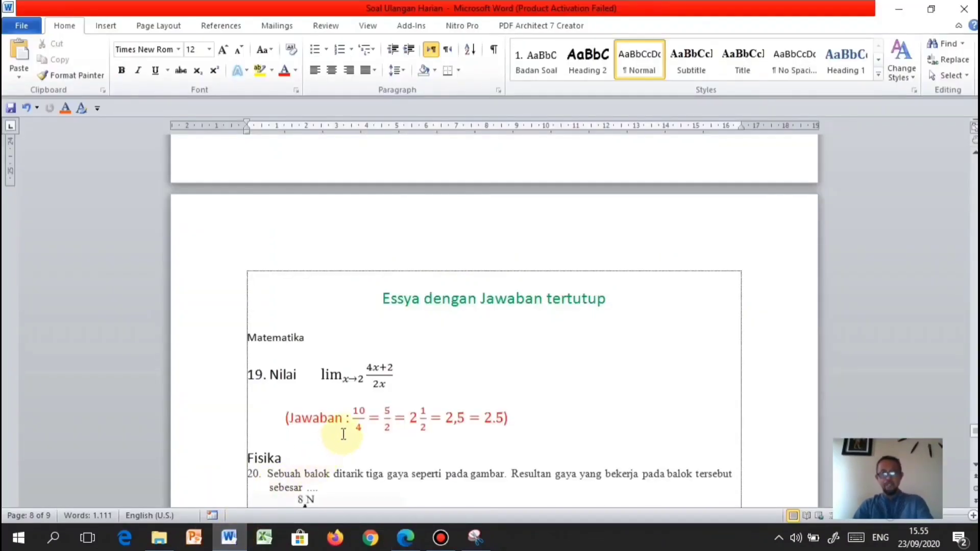
{"action": "left_click", "coordinate": [405, 536]}
{"action": "left_click", "coordinate": [336, 384]}
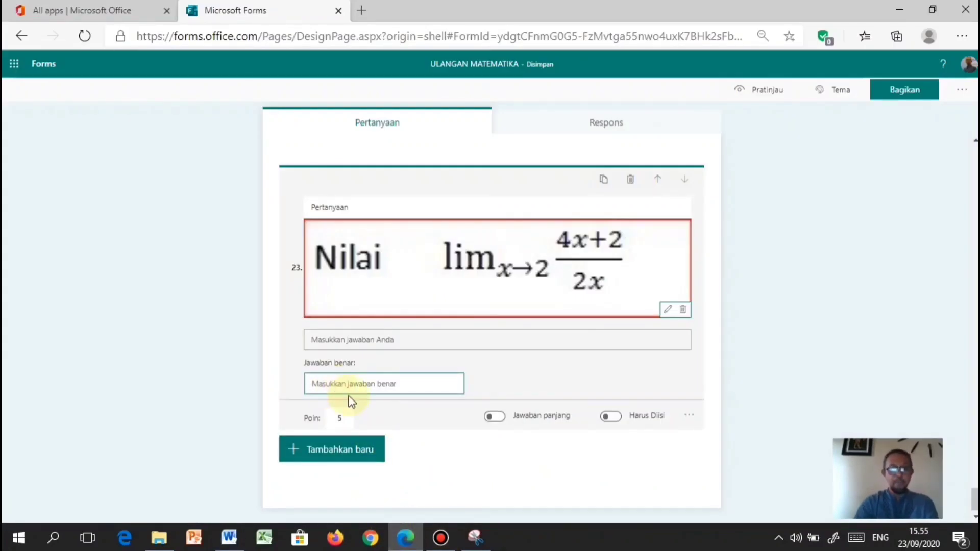
{"action": "type", "text": "10/4"}
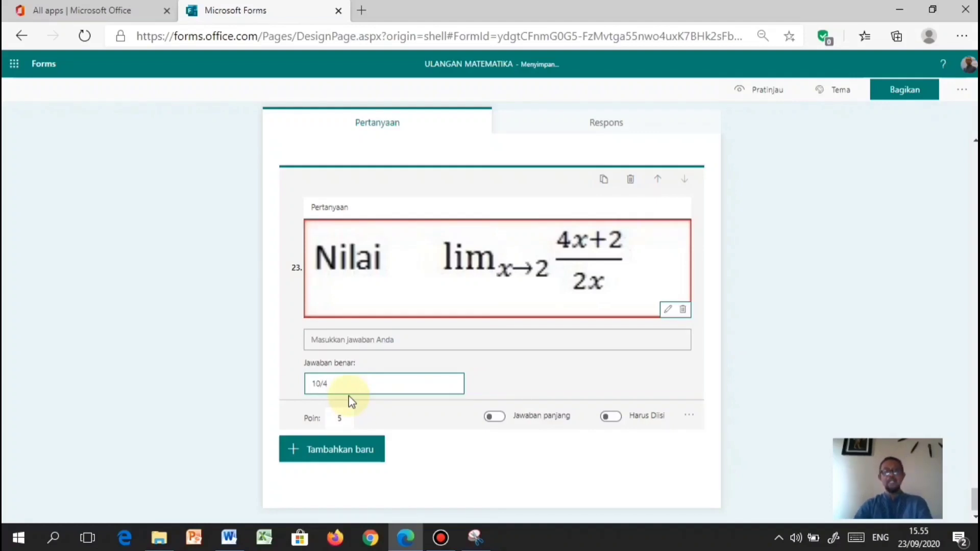
{"action": "left_click", "coordinate": [499, 384]}
{"action": "left_click", "coordinate": [396, 391]}
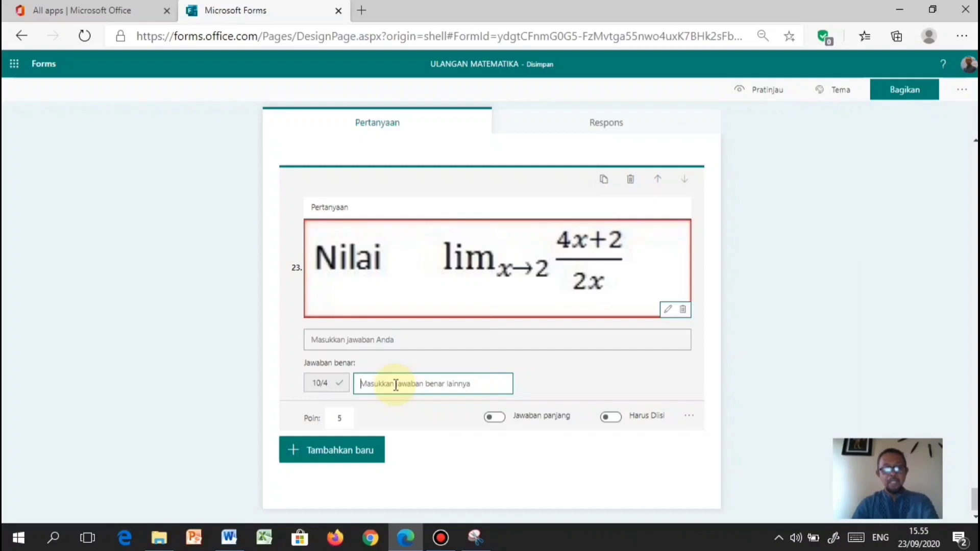
{"action": "type", "text": "5/2"}
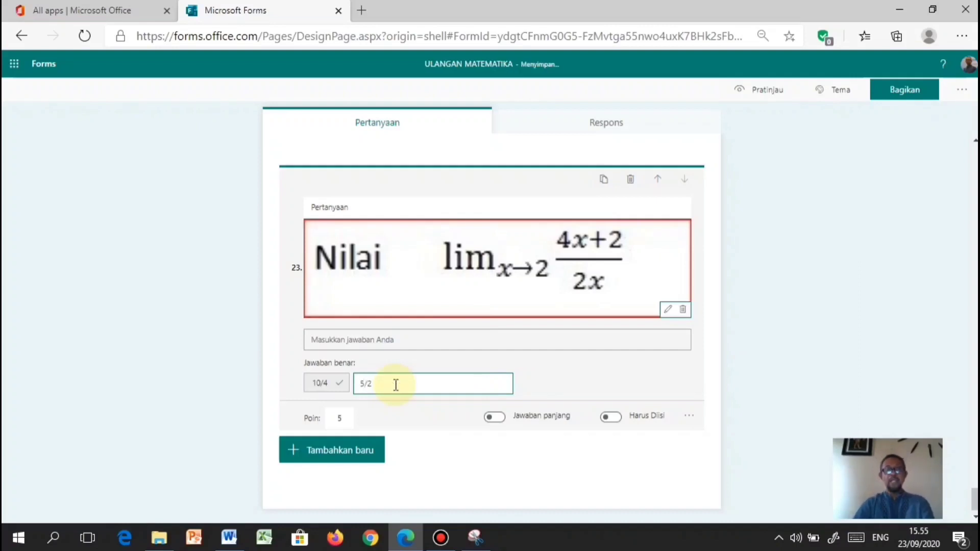
{"action": "left_click", "coordinate": [595, 384]}
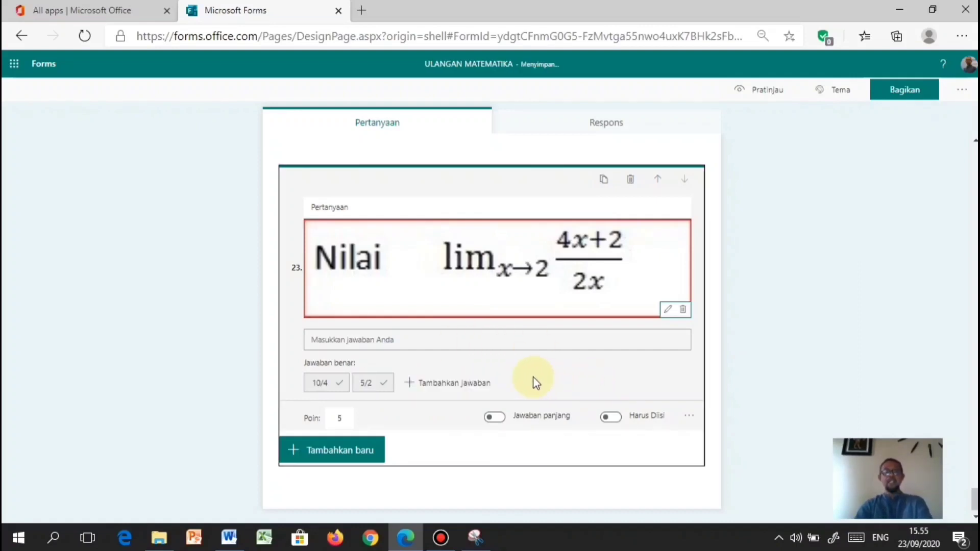
Add 2. 1/2, 2,5 and 2.5 as further correct answers to question 23
{"action": "left_click", "coordinate": [439, 387]}
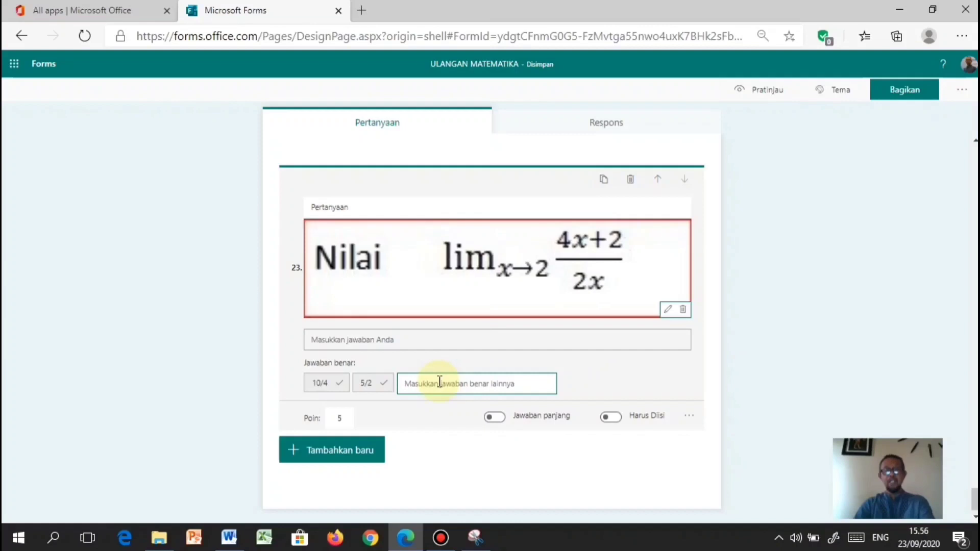
{"action": "type", "text": "2. 1/2"}
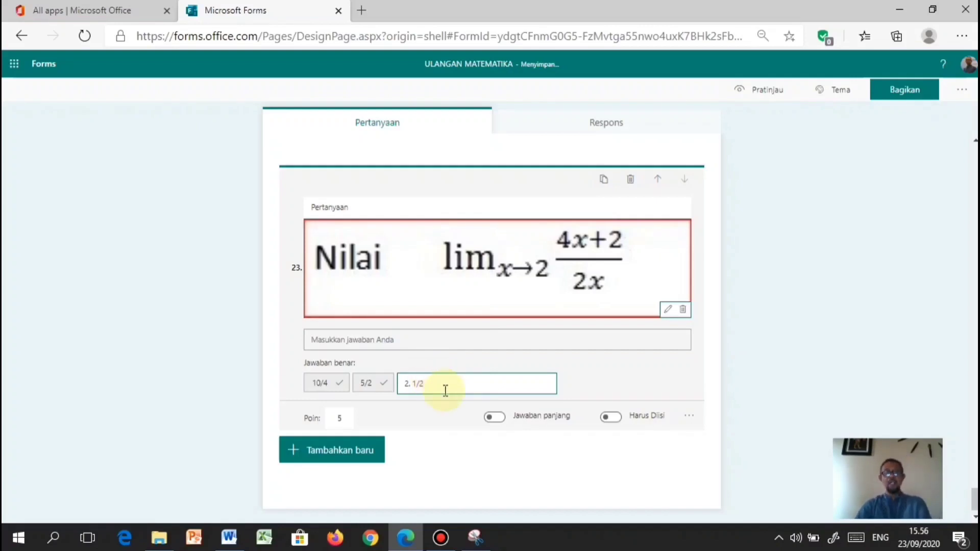
{"action": "left_click", "coordinate": [614, 384]}
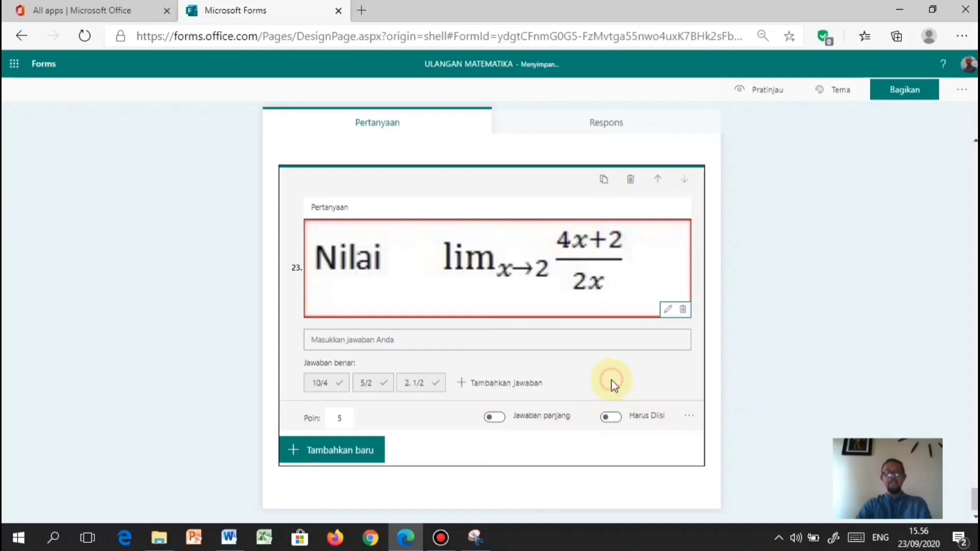
{"action": "left_click", "coordinate": [487, 383]}
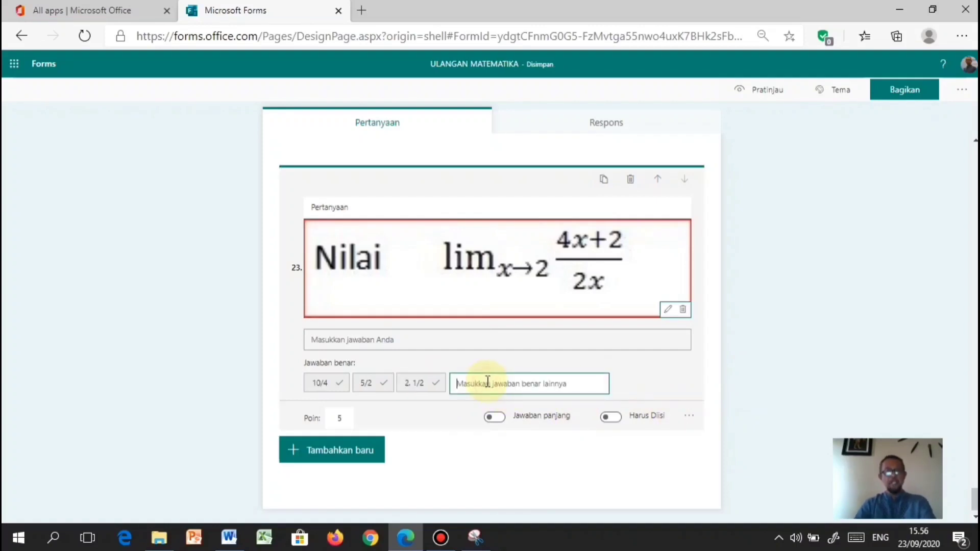
{"action": "type", "text": "2,5"}
{"action": "left_click", "coordinate": [660, 381]}
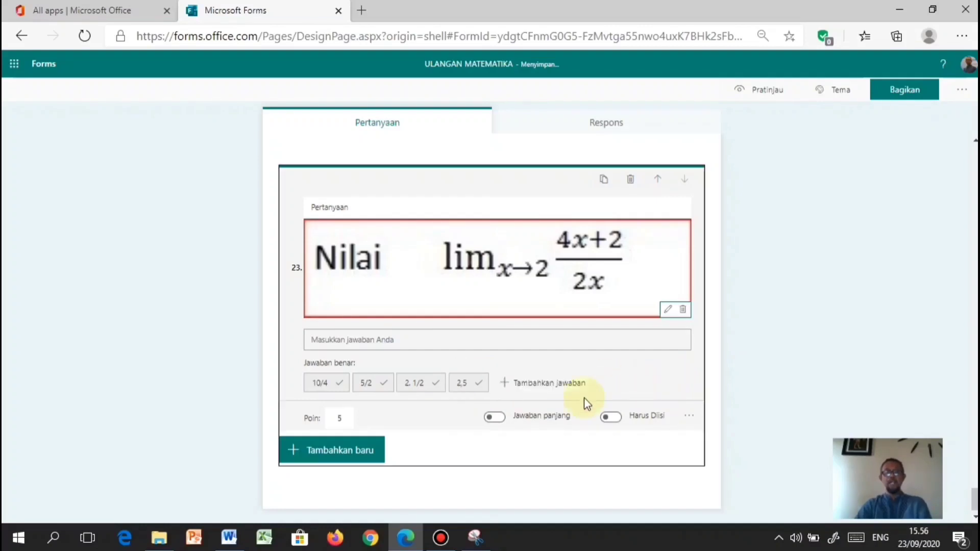
{"action": "left_click", "coordinate": [546, 385]}
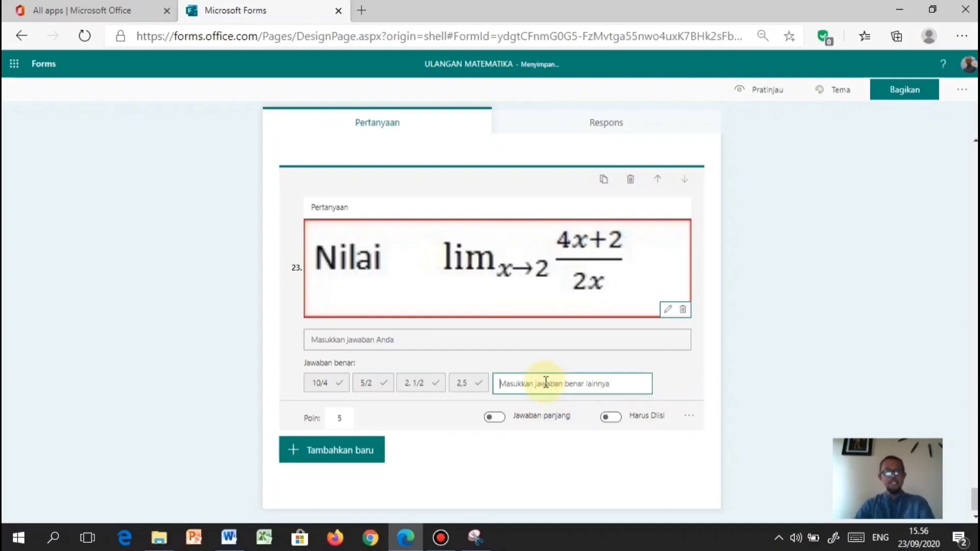
{"action": "type", "text": "2"}
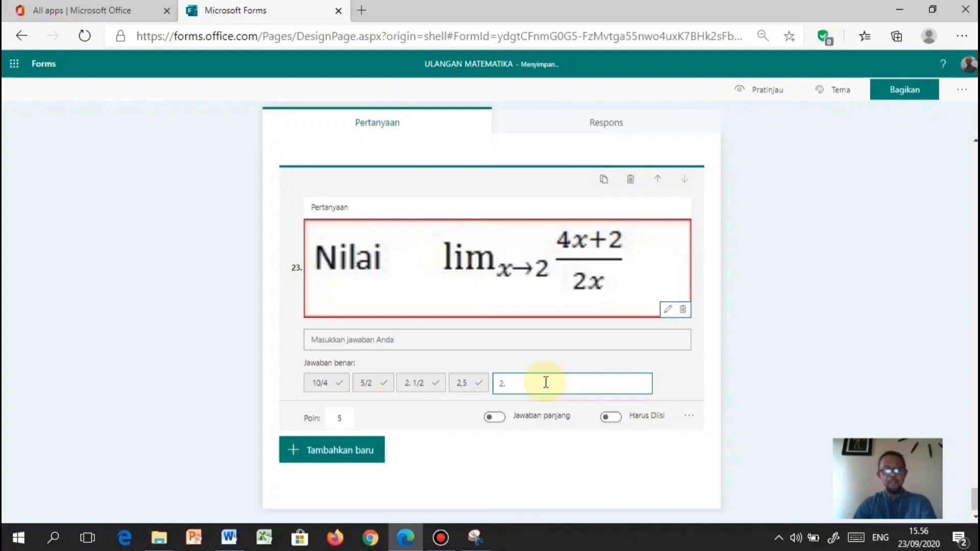
{"action": "type", "text": ",5"}
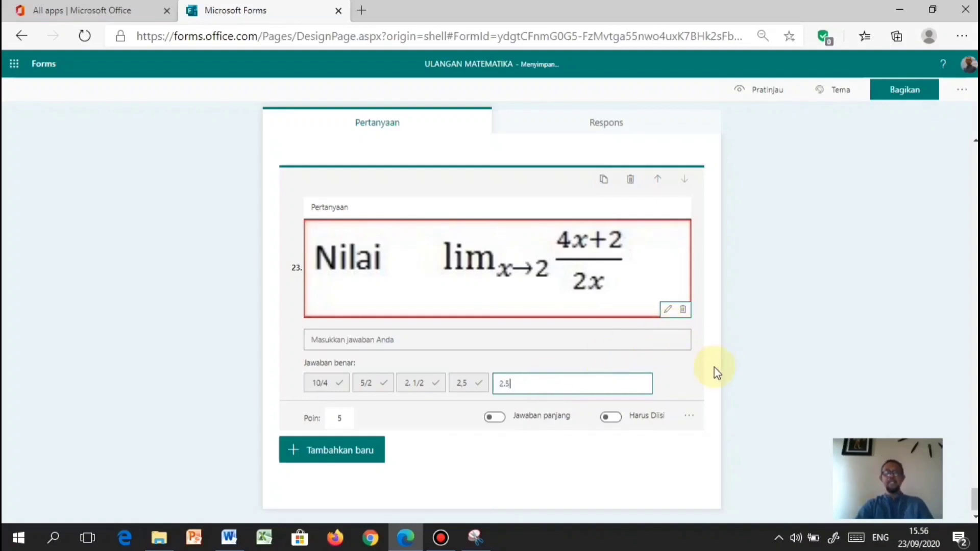
{"action": "left_click", "coordinate": [684, 383]}
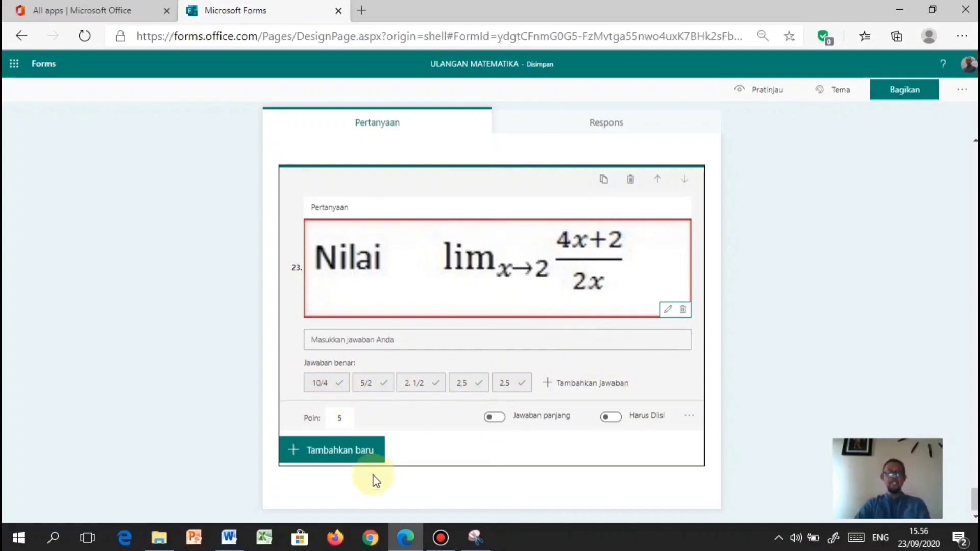
Add text question 24 and paste Fisika question 20's text from Word as its question, without the leading period and space
{"action": "left_click", "coordinate": [340, 455]}
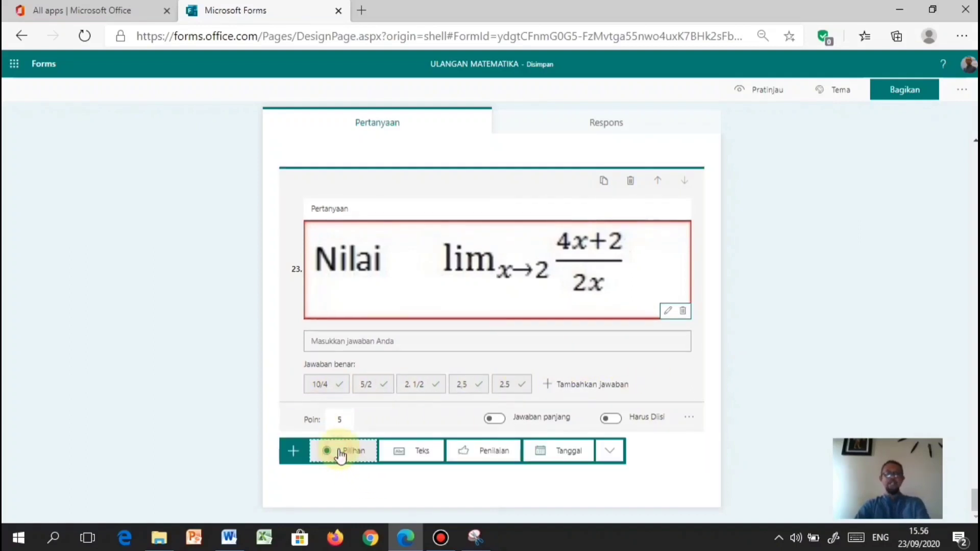
{"action": "left_click", "coordinate": [422, 451]}
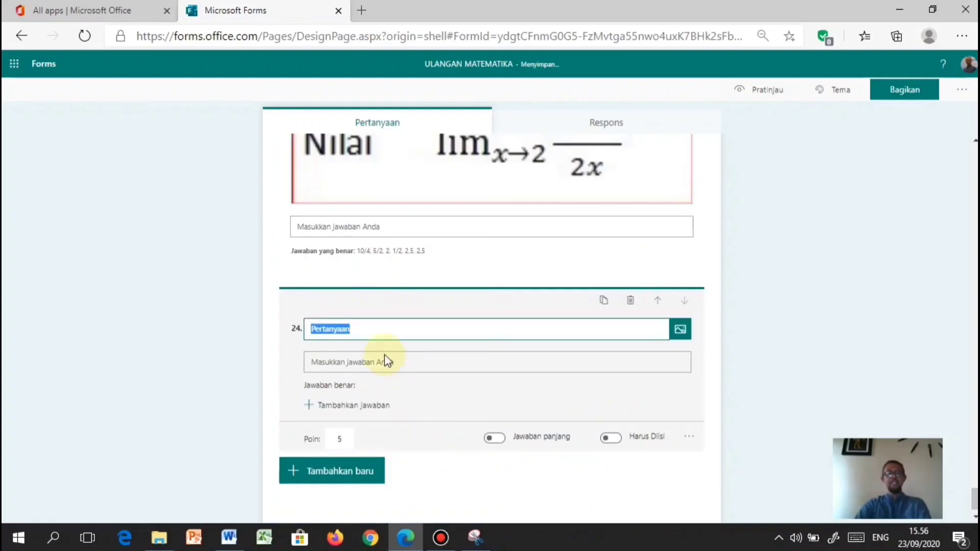
{"action": "left_click", "coordinate": [229, 538]}
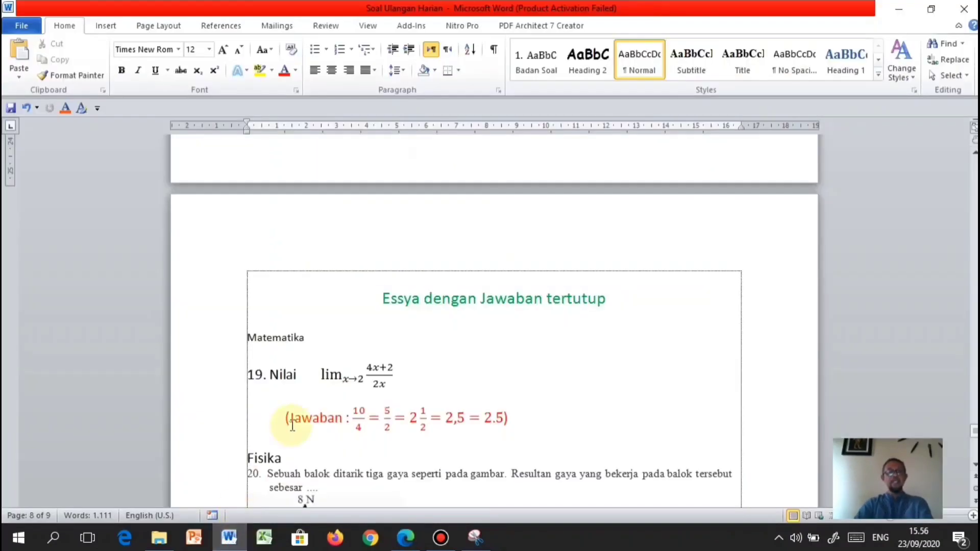
{"action": "scroll", "coordinate": [292, 426], "scroll_direction": "down", "scroll_amount": 6}
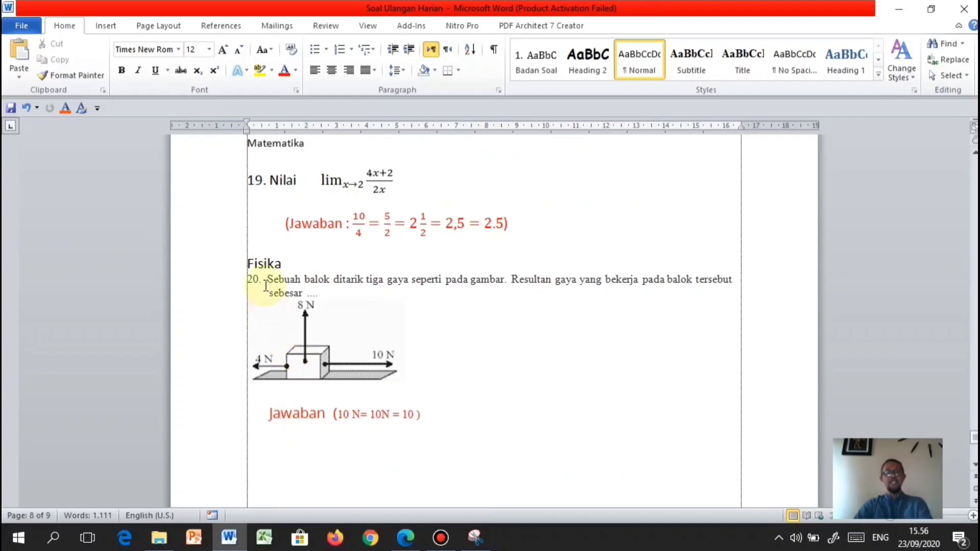
{"action": "left_click_drag", "start_coordinate": [274, 280], "coordinate": [318, 292]}
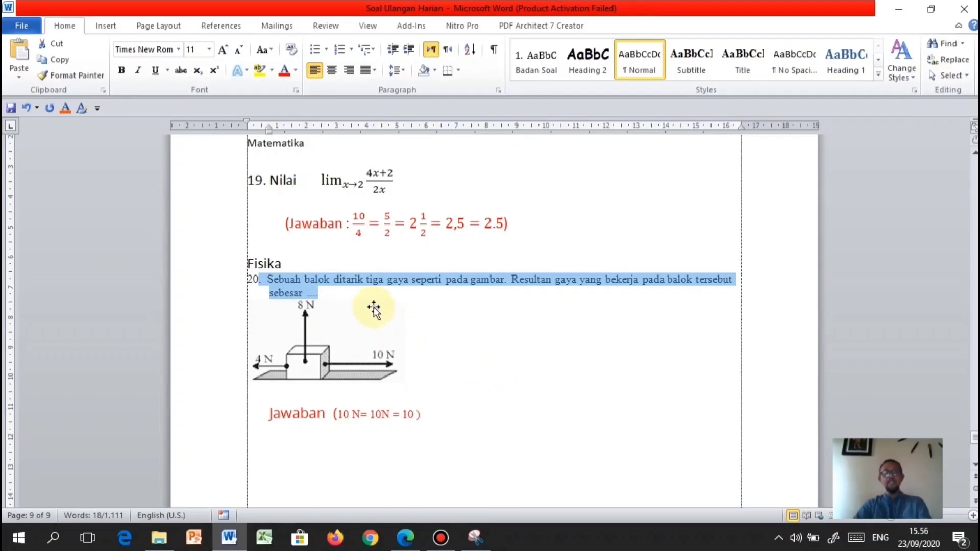
{"action": "left_click", "coordinate": [406, 538]}
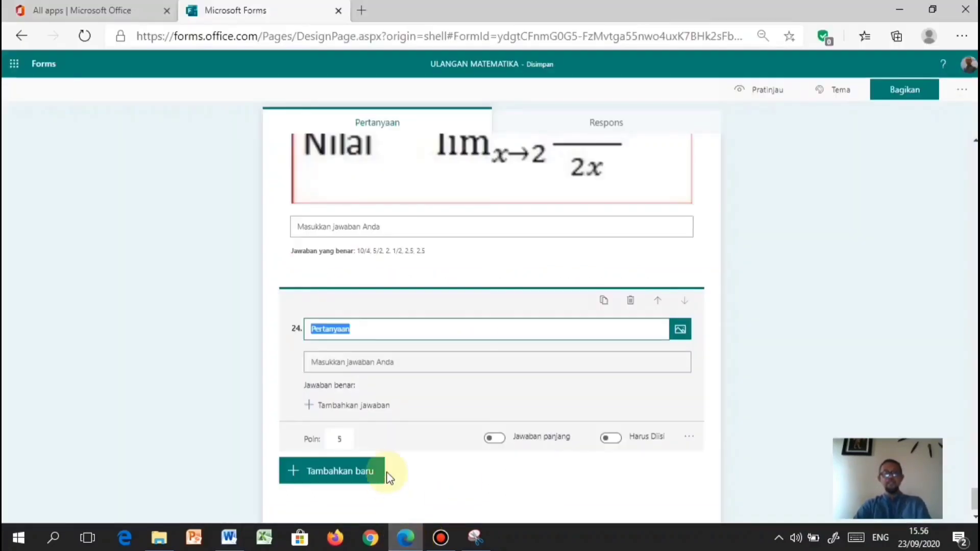
{"action": "key", "text": "ctrl+v"}
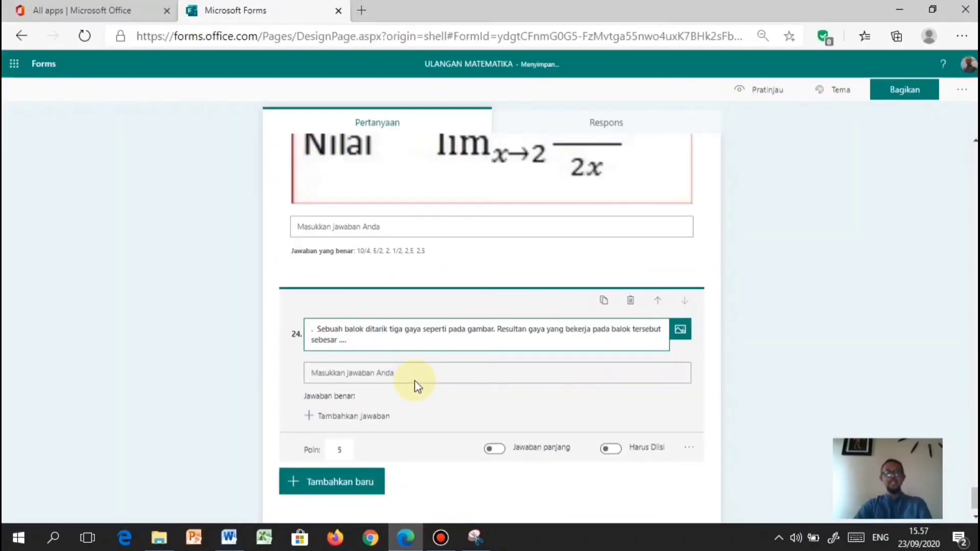
{"action": "left_click", "coordinate": [317, 329]}
{"action": "key", "text": "BackSpace"}
{"action": "key", "text": "BackSpace"}
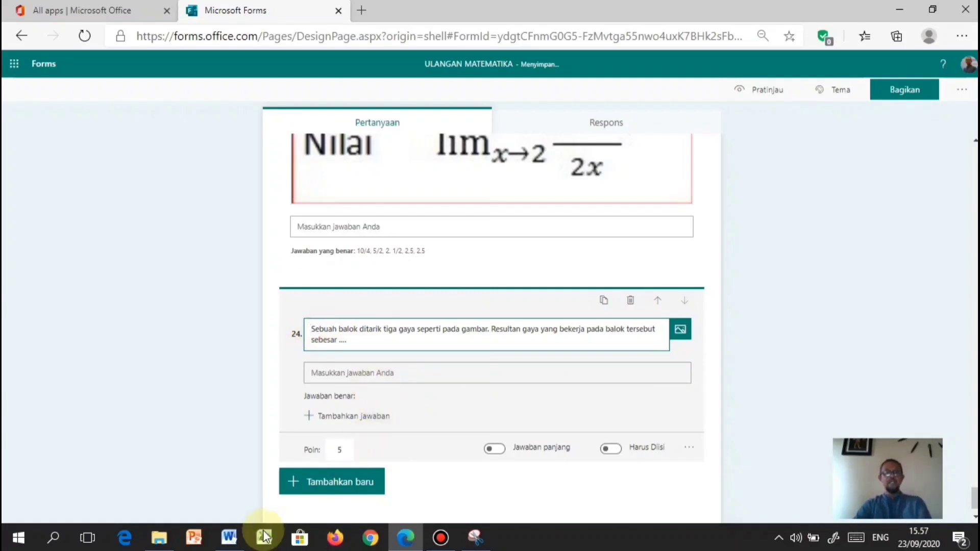
Capture the block diagram with the 8 N, 4 N and 10 N forces from Word question 20 using Snipping Tool
{"action": "left_click", "coordinate": [229, 538]}
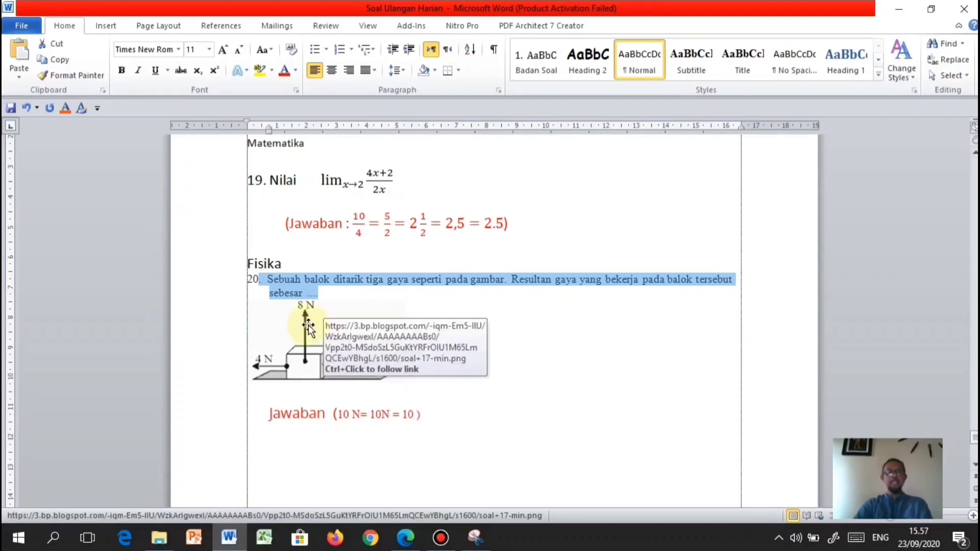
{"action": "left_click", "coordinate": [450, 329]}
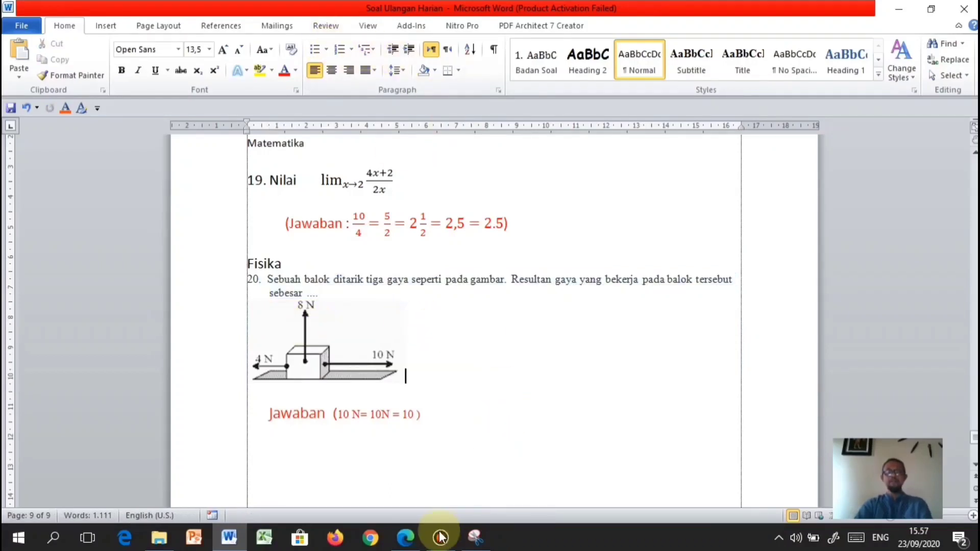
{"action": "left_click", "coordinate": [475, 537]}
{"action": "left_click", "coordinate": [219, 276]}
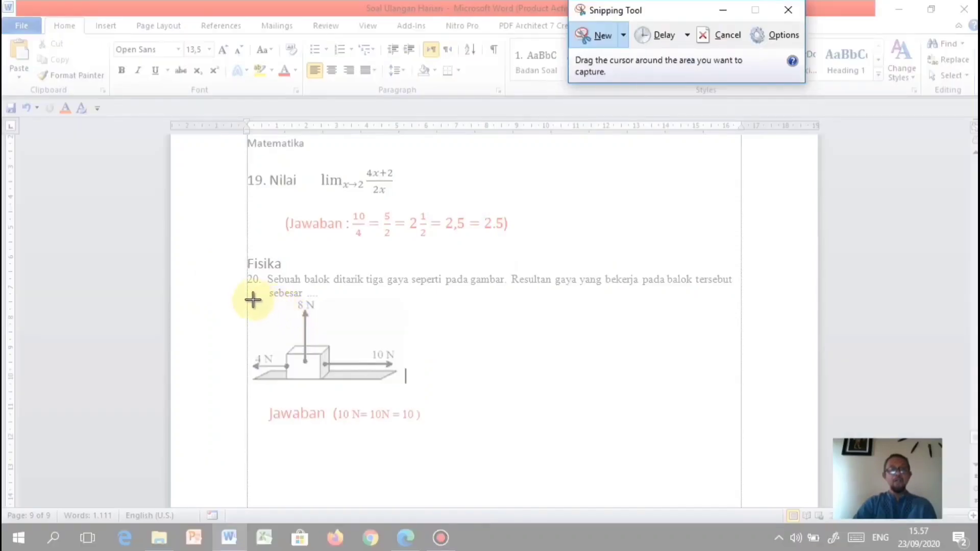
{"action": "left_click_drag", "start_coordinate": [247, 299], "coordinate": [401, 391]}
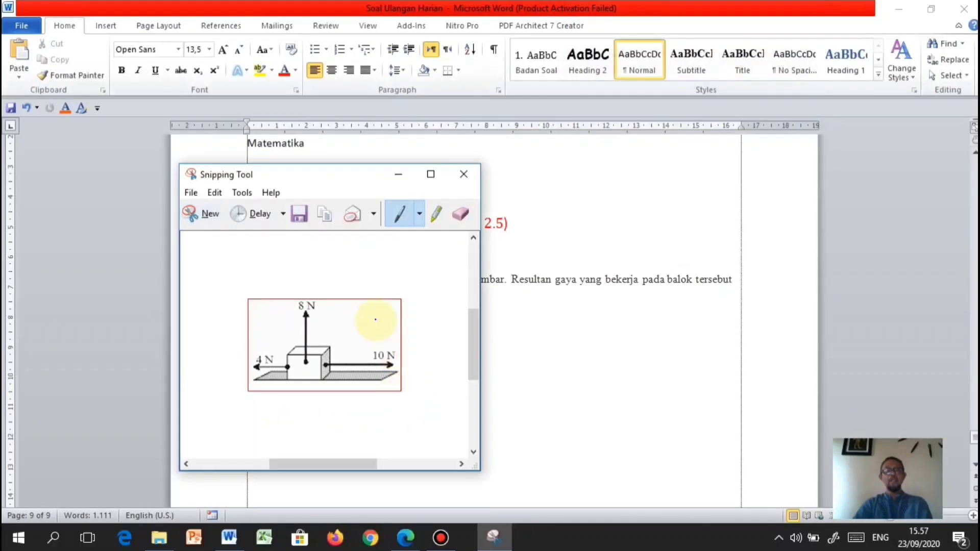
Save the captured diagram as JPEG file essay-2 in the Gambar soal folder and return to Microsoft Forms
{"action": "left_click", "coordinate": [307, 213]}
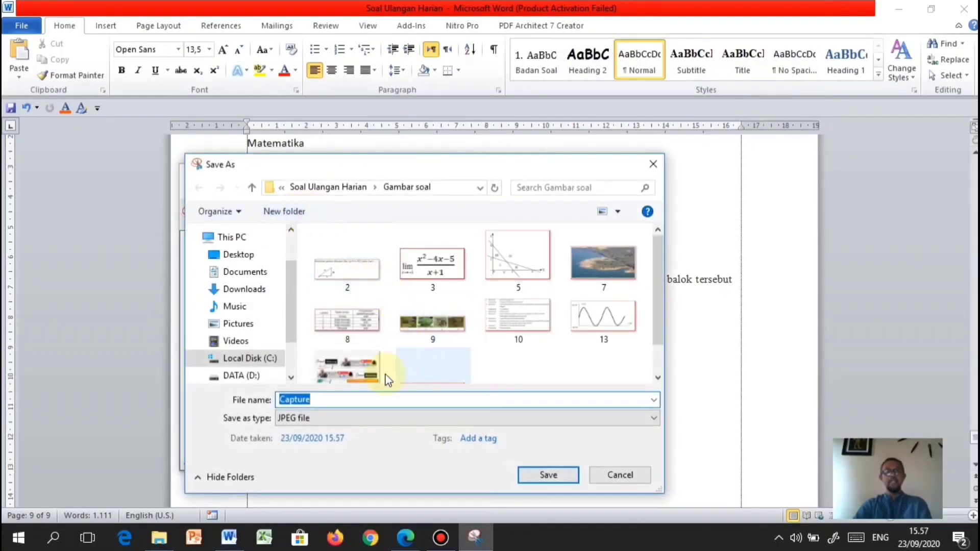
{"action": "scroll", "coordinate": [431, 343], "scroll_direction": "down", "scroll_amount": 1}
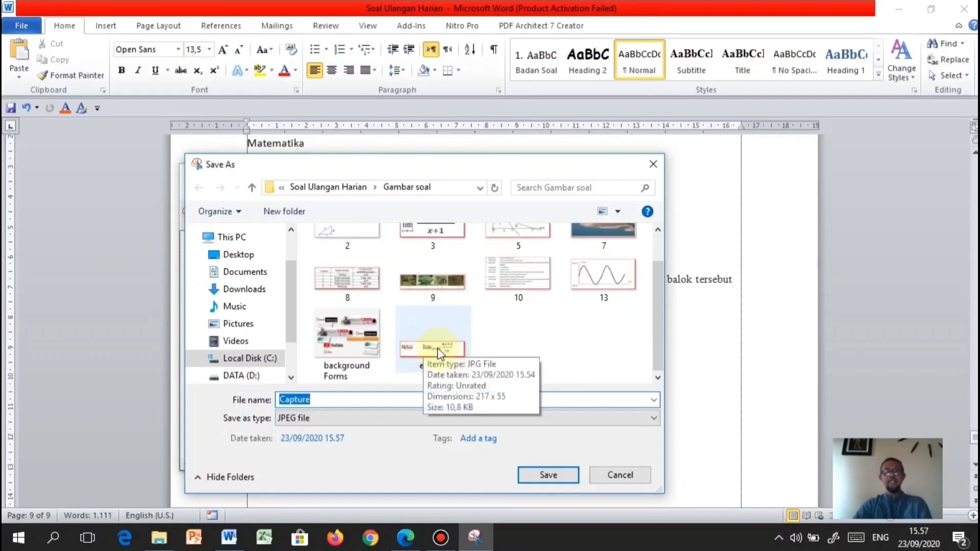
{"action": "left_click", "coordinate": [437, 348]}
{"action": "left_click", "coordinate": [366, 397]}
{"action": "left_click", "coordinate": [363, 399]}
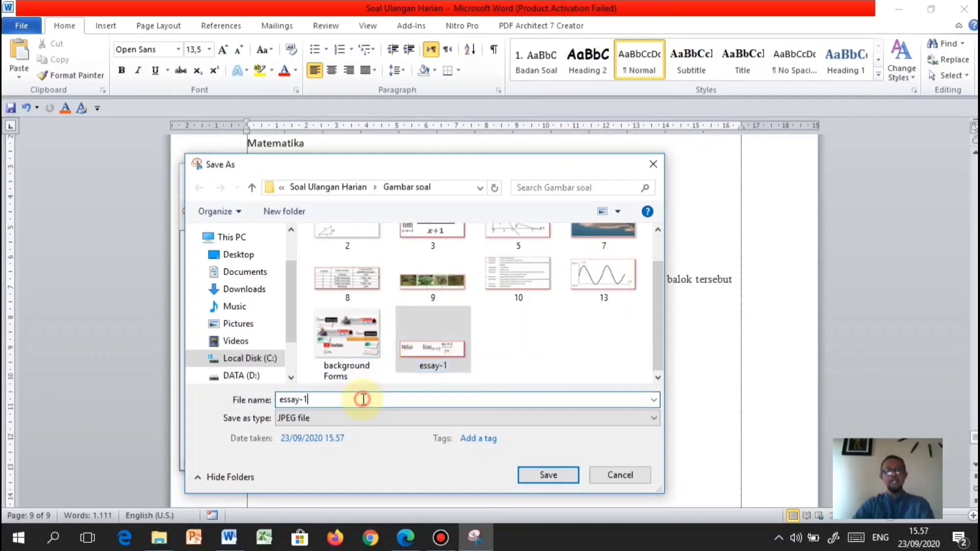
{"action": "key", "text": "BackSpace"}
{"action": "type", "text": "2"}
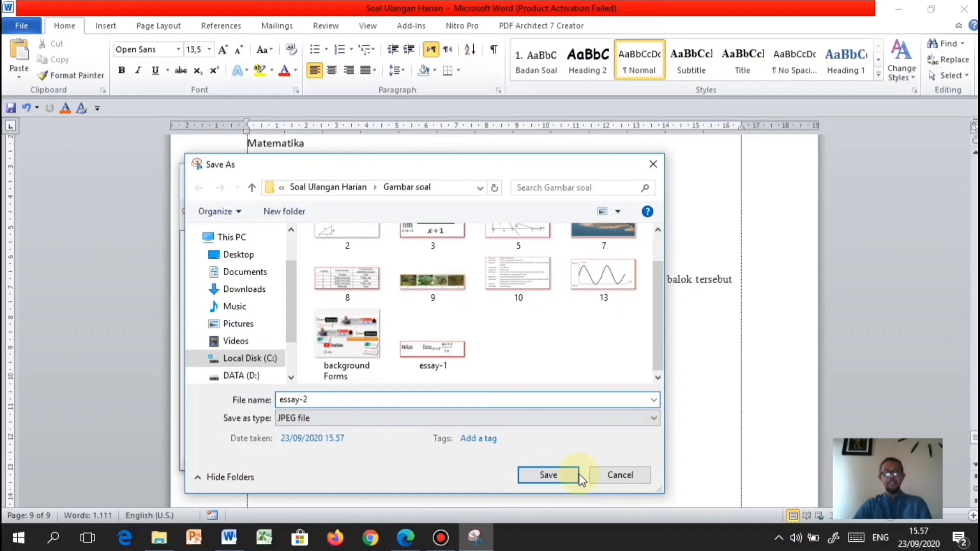
{"action": "left_click", "coordinate": [558, 474]}
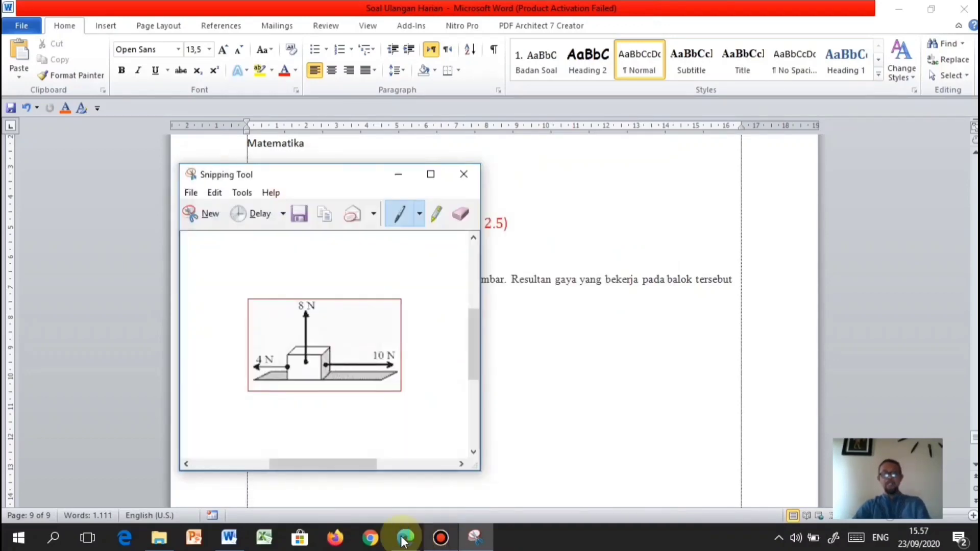
{"action": "left_click", "coordinate": [405, 539]}
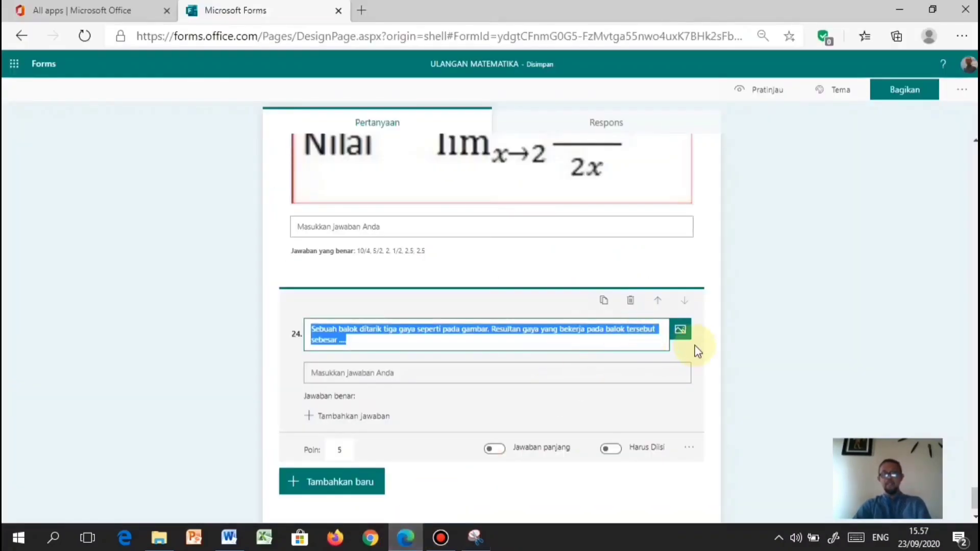
Insert the image essay-2 from the Gambar soal folder into question 24
{"action": "left_click", "coordinate": [682, 329]}
{"action": "left_click", "coordinate": [807, 172]}
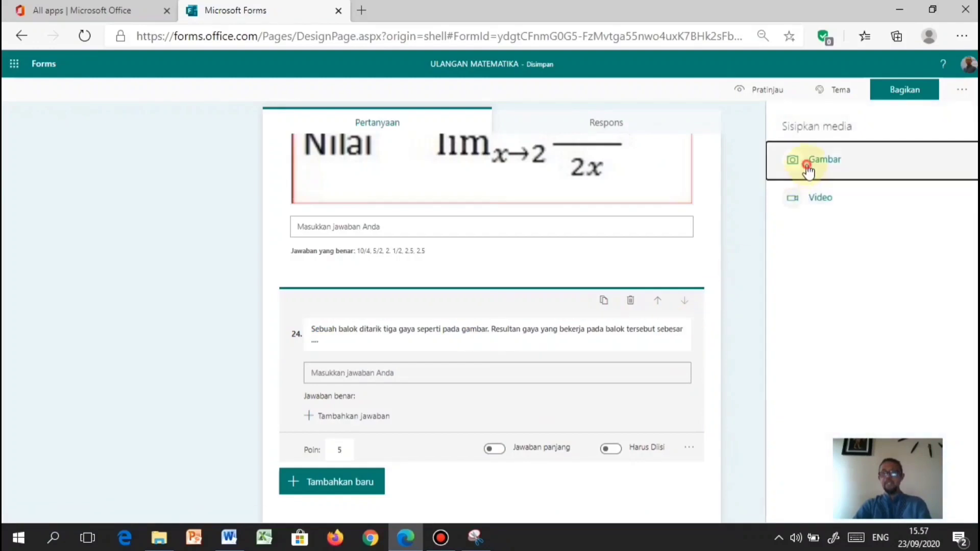
{"action": "left_click", "coordinate": [870, 149]}
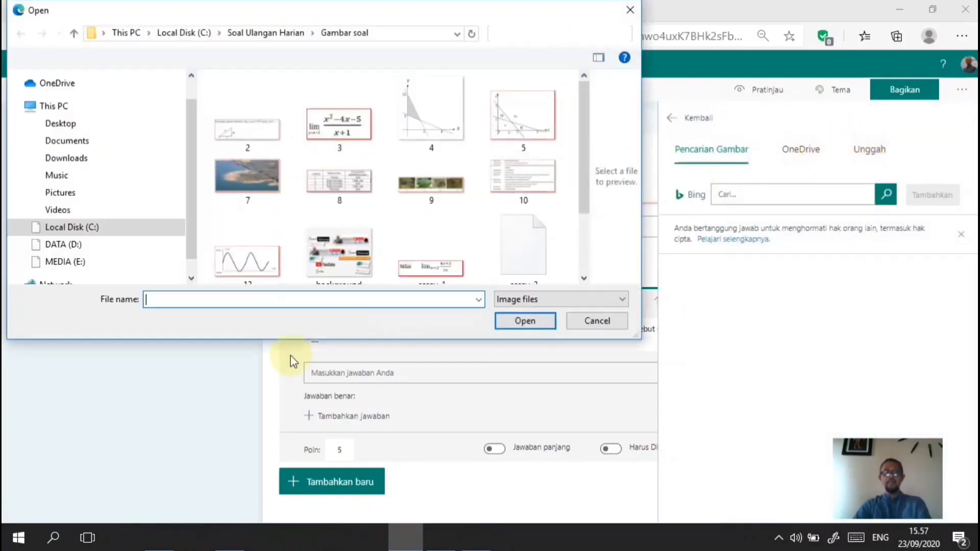
{"action": "scroll", "coordinate": [434, 256], "scroll_direction": "down", "scroll_amount": 2}
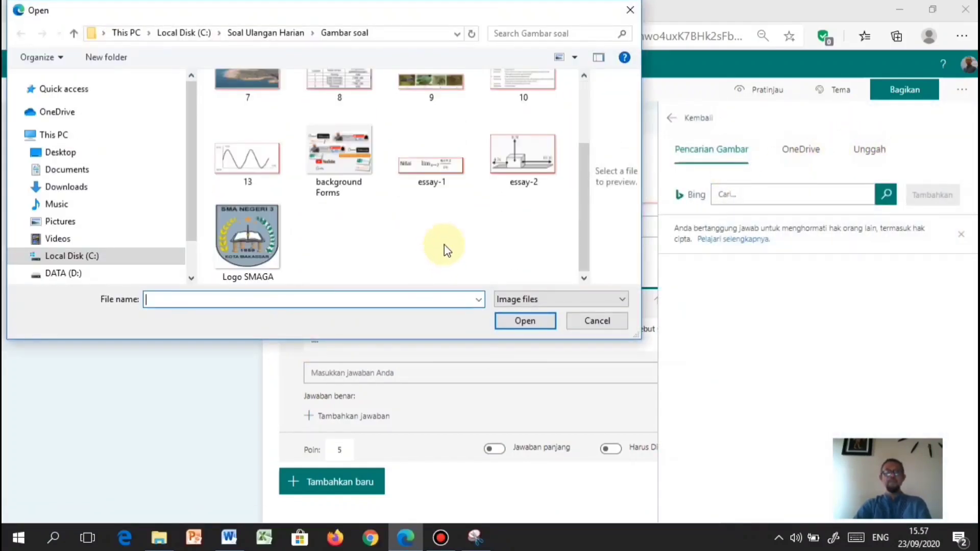
{"action": "left_click", "coordinate": [527, 171]}
{"action": "left_click", "coordinate": [525, 323]}
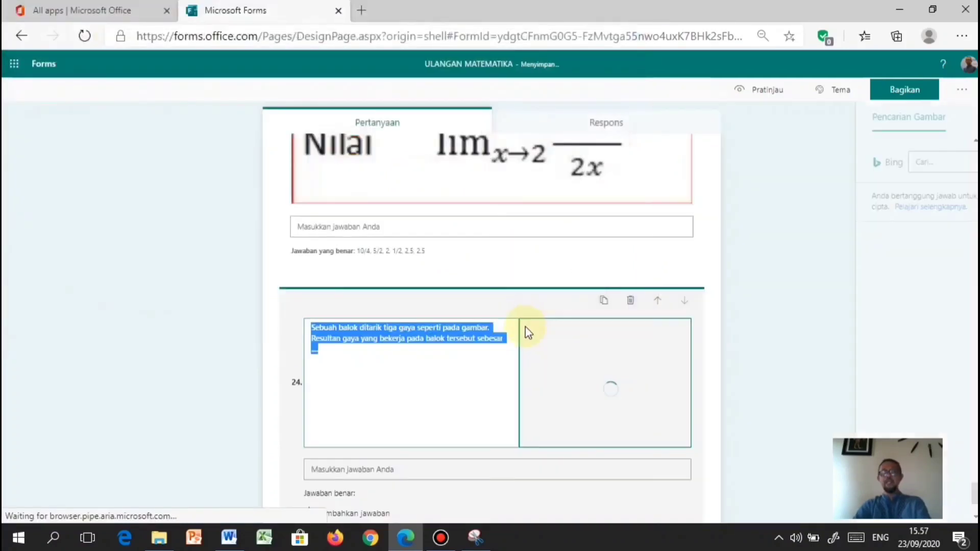
Check the answer to question 20 in the Word document and add 10 N as a correct answer to question 24
{"action": "scroll", "coordinate": [370, 429], "scroll_direction": "down", "scroll_amount": 2}
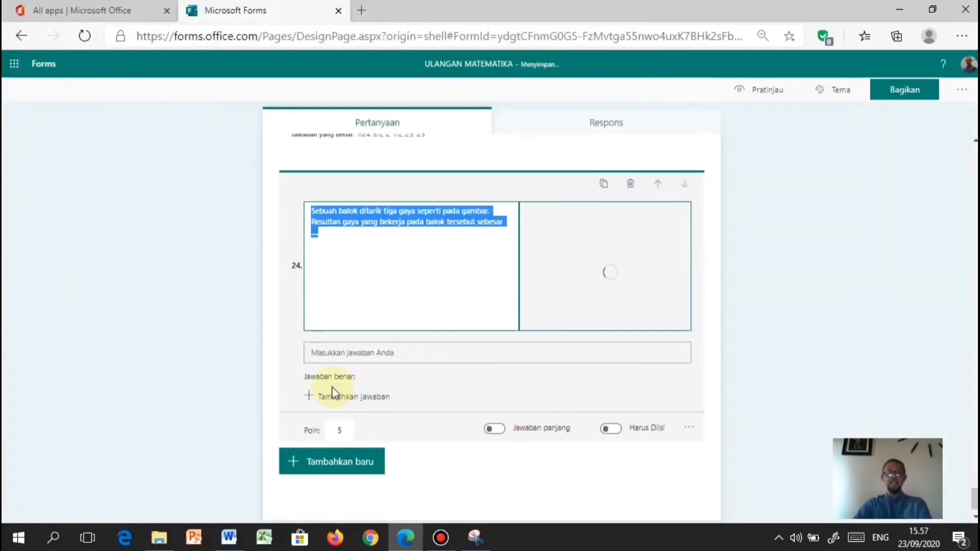
{"action": "left_click", "coordinate": [326, 403]}
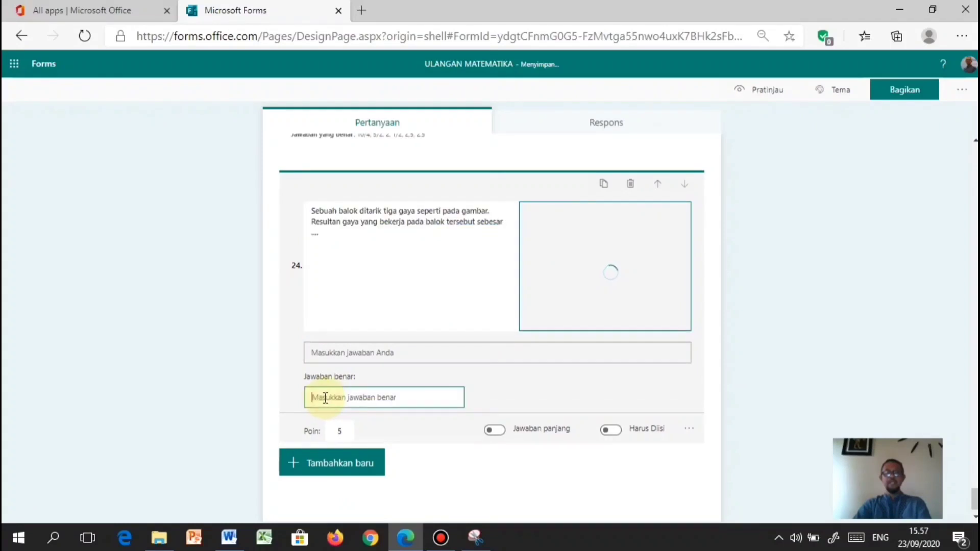
{"action": "left_click", "coordinate": [229, 537]}
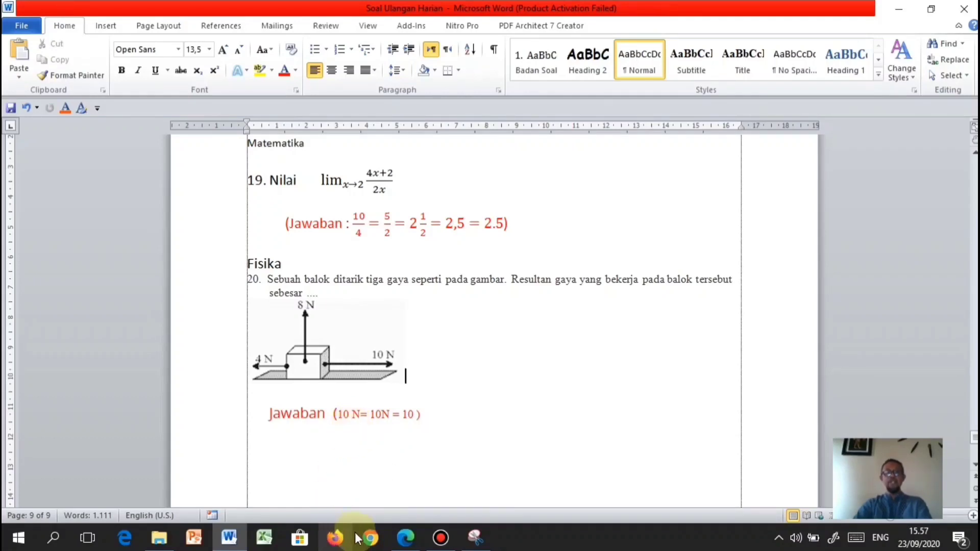
{"action": "left_click", "coordinate": [405, 539]}
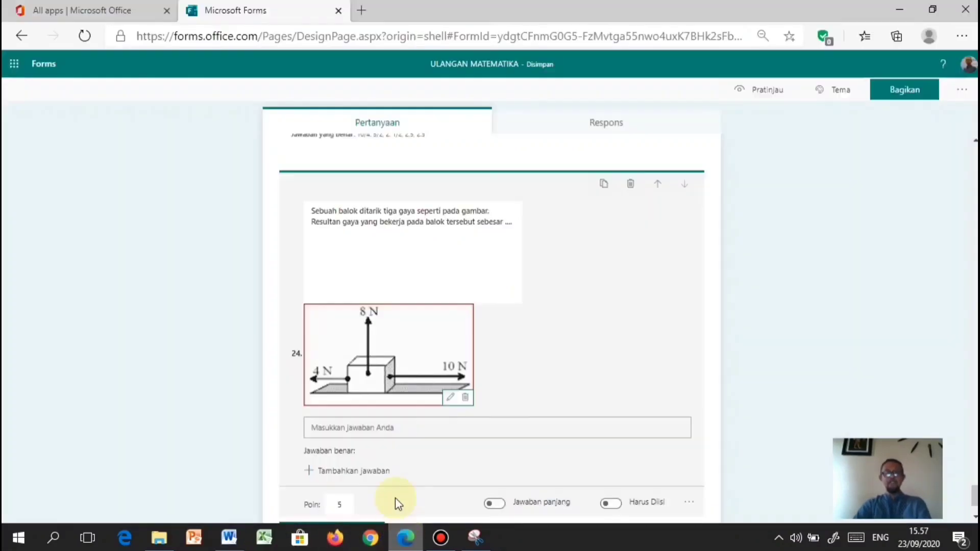
{"action": "left_click", "coordinate": [353, 472]}
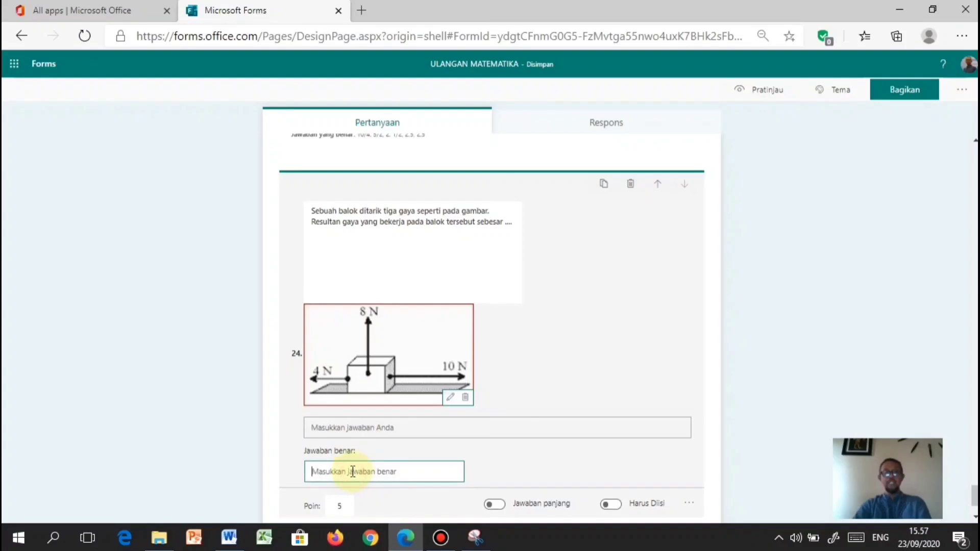
{"action": "type", "text": "10 N"}
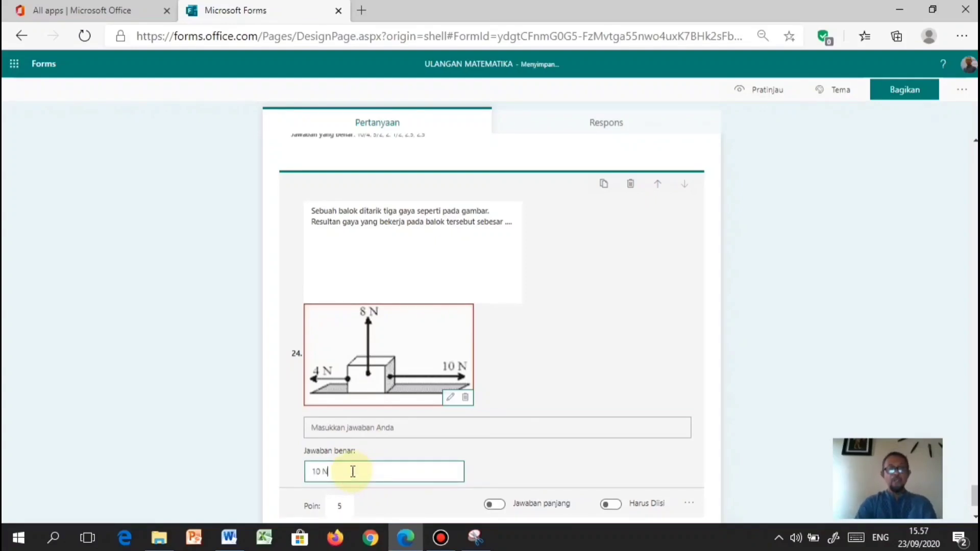
{"action": "left_click", "coordinate": [528, 467]}
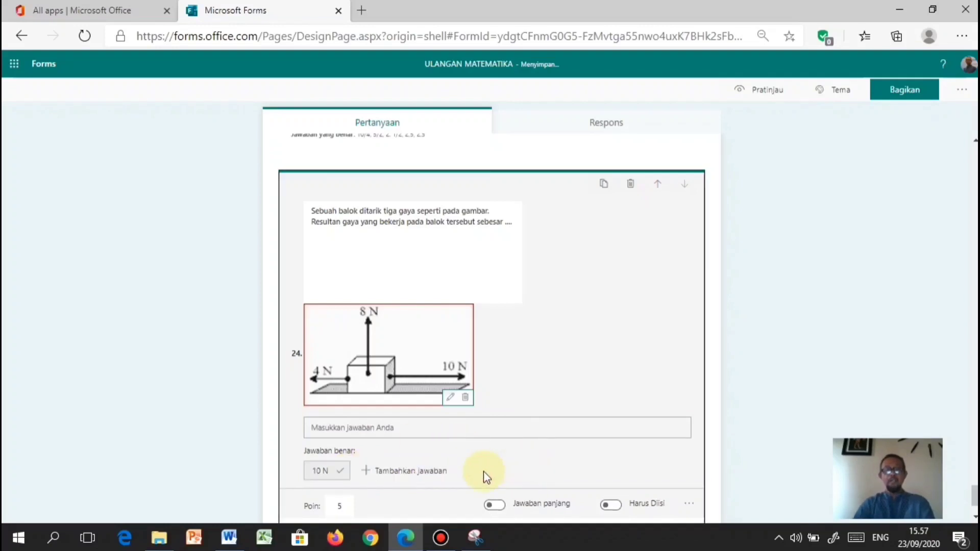
Add 10N and 10 as further correct answers to question 24
{"action": "left_click", "coordinate": [400, 472]}
{"action": "type", "text": "1"}
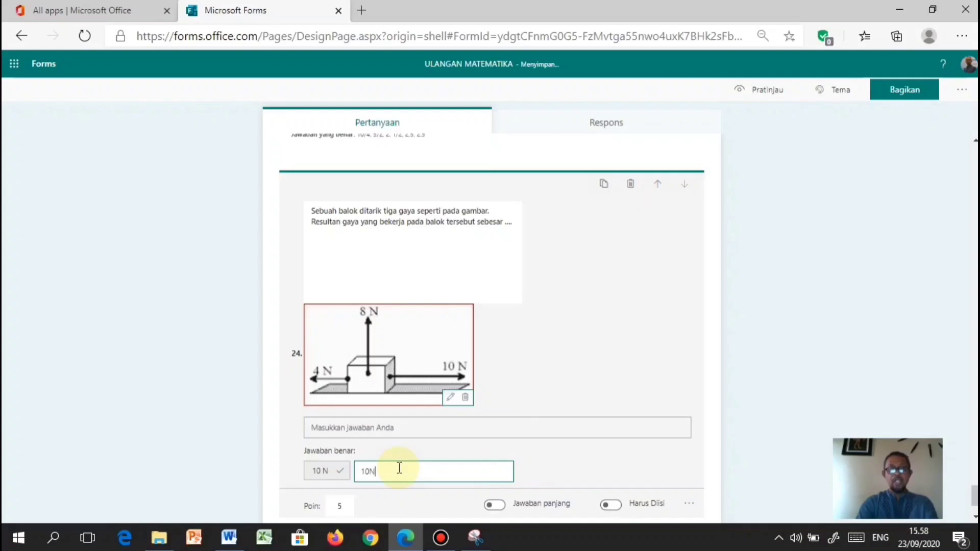
{"action": "type", "text": "0N"}
{"action": "left_click", "coordinate": [573, 461]}
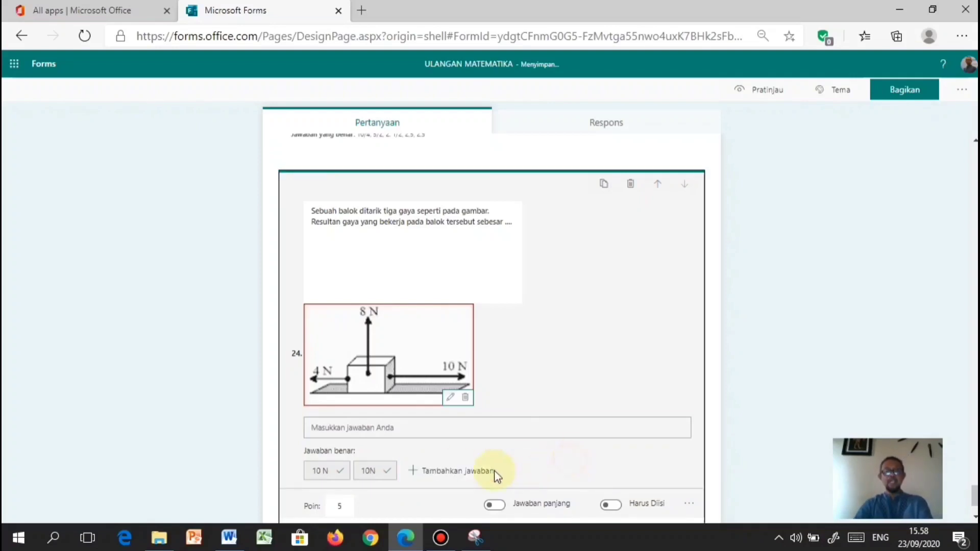
{"action": "left_click", "coordinate": [443, 472]}
{"action": "type", "text": "1"}
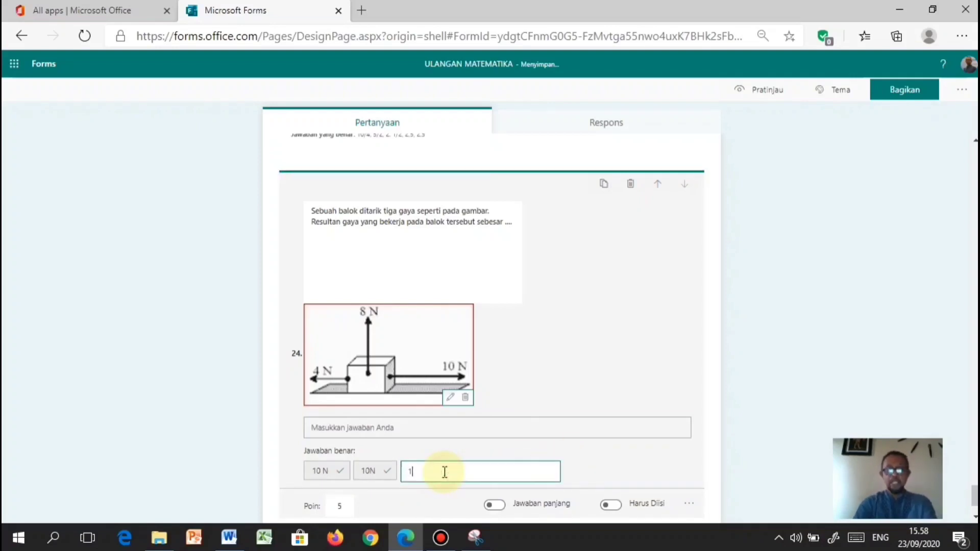
{"action": "type", "text": "0"}
{"action": "left_click", "coordinate": [655, 456]}
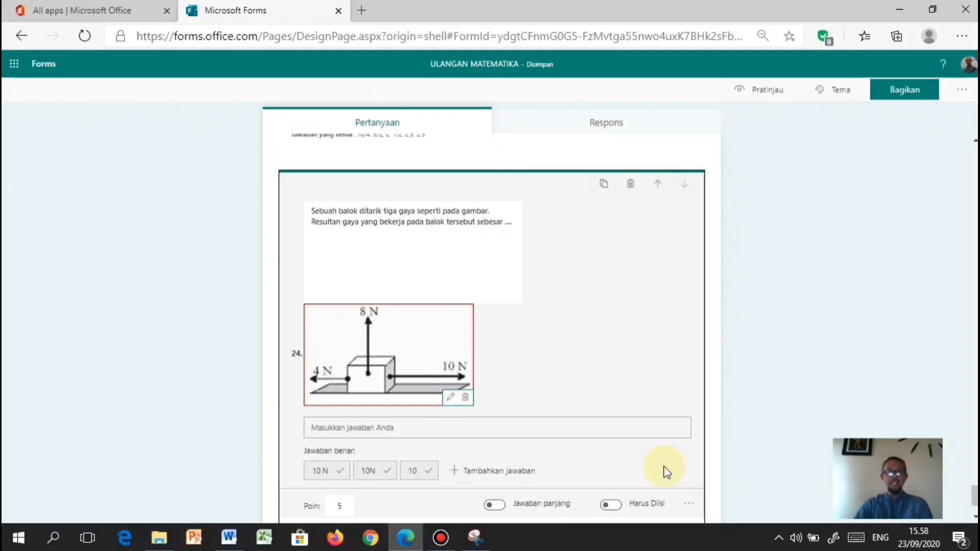
Review the finished questions from 24 back to the quiz heading and check the total points there
{"action": "scroll", "coordinate": [619, 464], "scroll_direction": "down", "scroll_amount": 2}
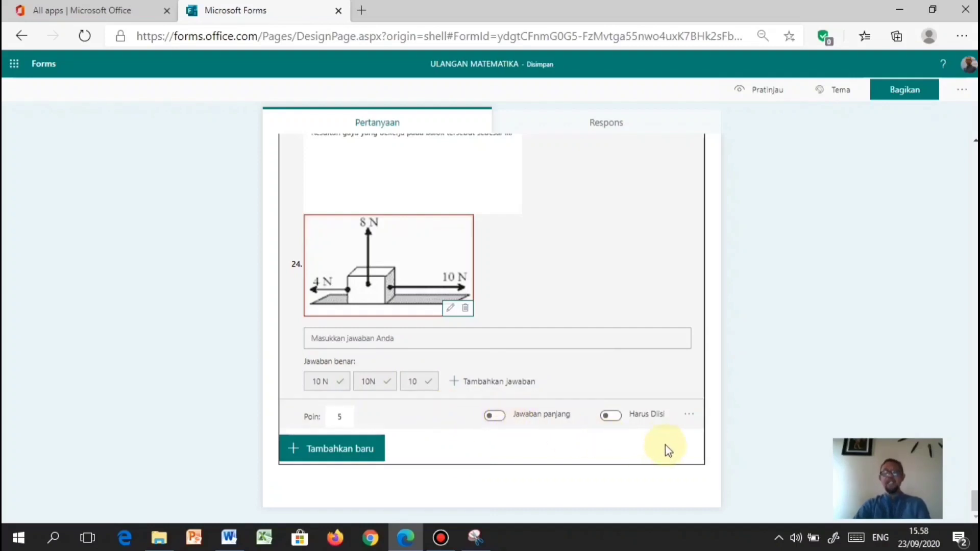
{"action": "scroll", "coordinate": [510, 378], "scroll_direction": "up", "scroll_amount": 6}
{"action": "left_click", "coordinate": [500, 300]}
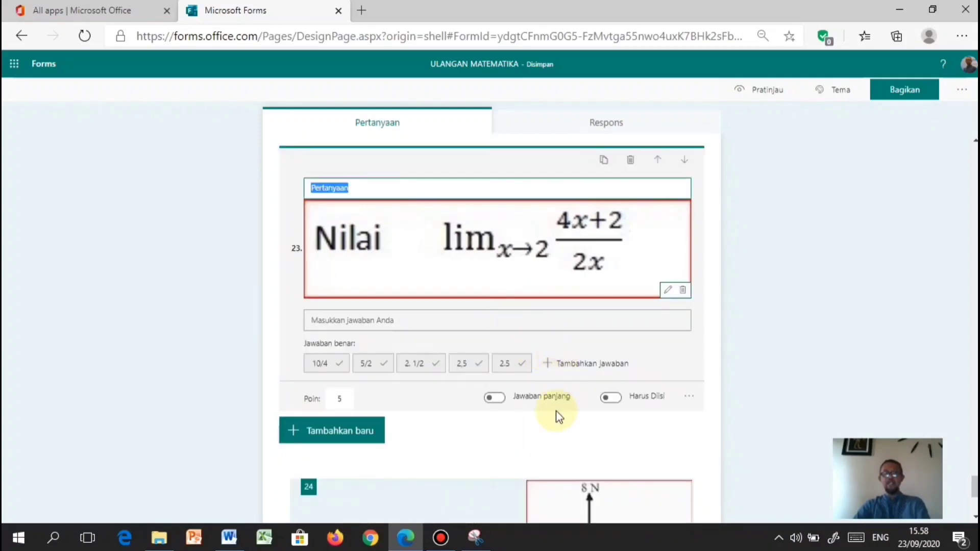
{"action": "scroll", "coordinate": [463, 312], "scroll_direction": "up", "scroll_amount": 2}
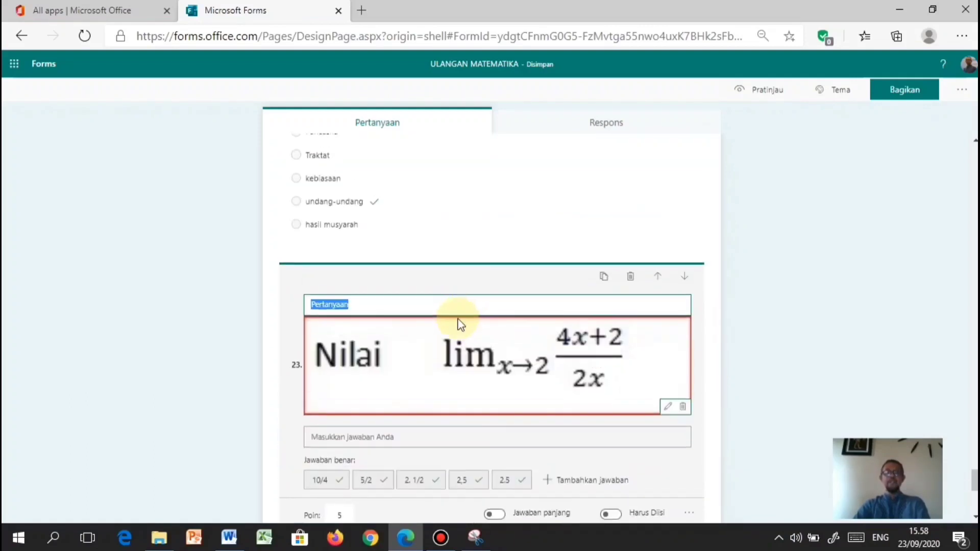
{"action": "scroll", "coordinate": [461, 332], "scroll_direction": "down", "scroll_amount": 7}
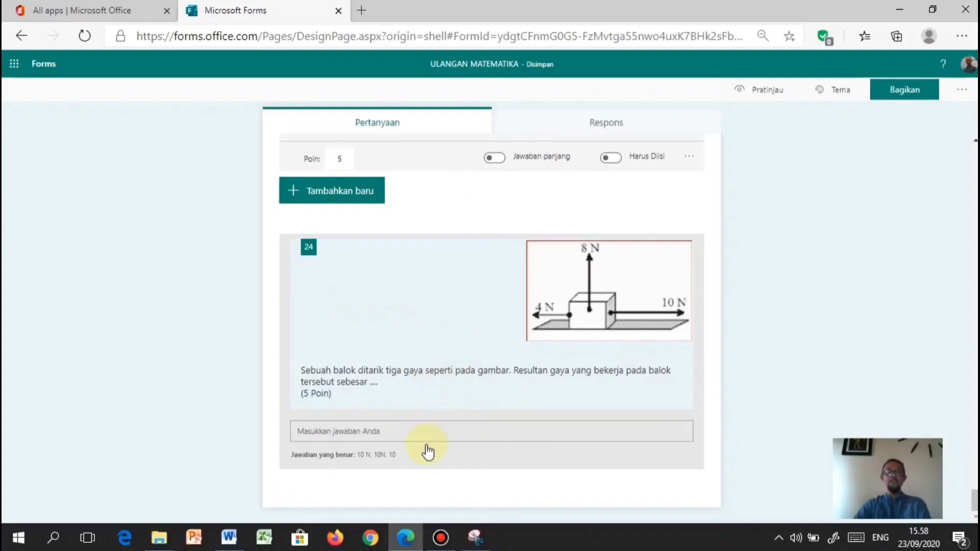
{"action": "scroll", "coordinate": [428, 451], "scroll_direction": "up", "scroll_amount": 10}
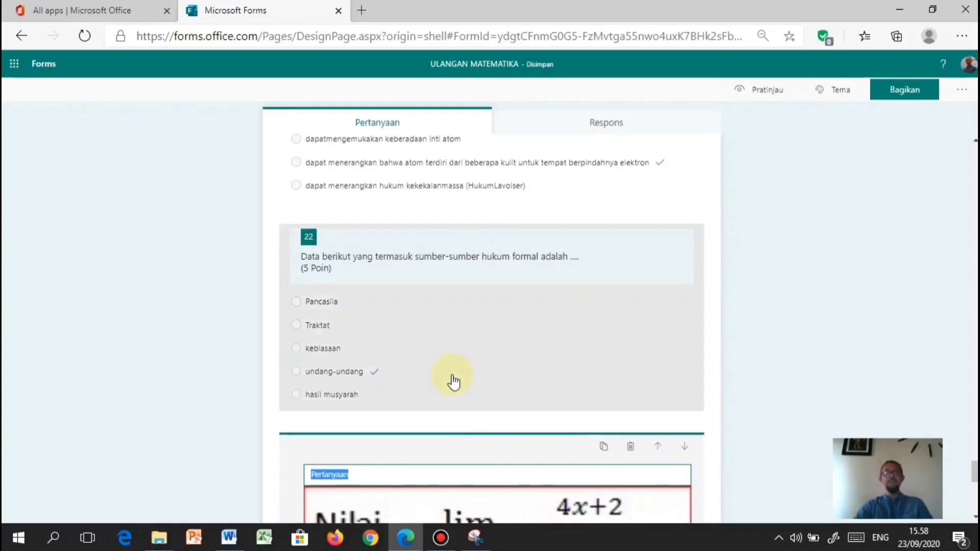
{"action": "scroll", "coordinate": [459, 376], "scroll_direction": "up", "scroll_amount": 20}
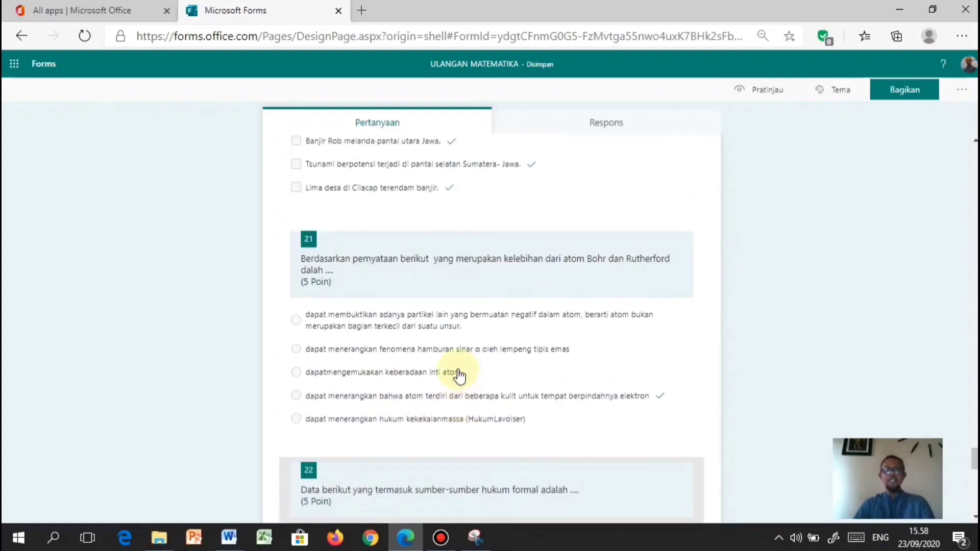
{"action": "scroll", "coordinate": [485, 381], "scroll_direction": "up", "scroll_amount": 20}
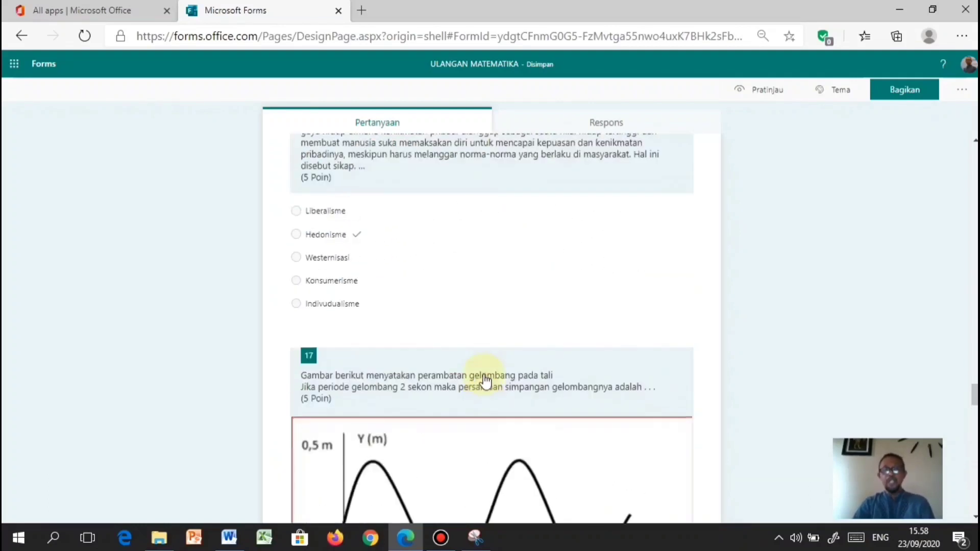
{"action": "scroll", "coordinate": [485, 381], "scroll_direction": "up", "scroll_amount": 20}
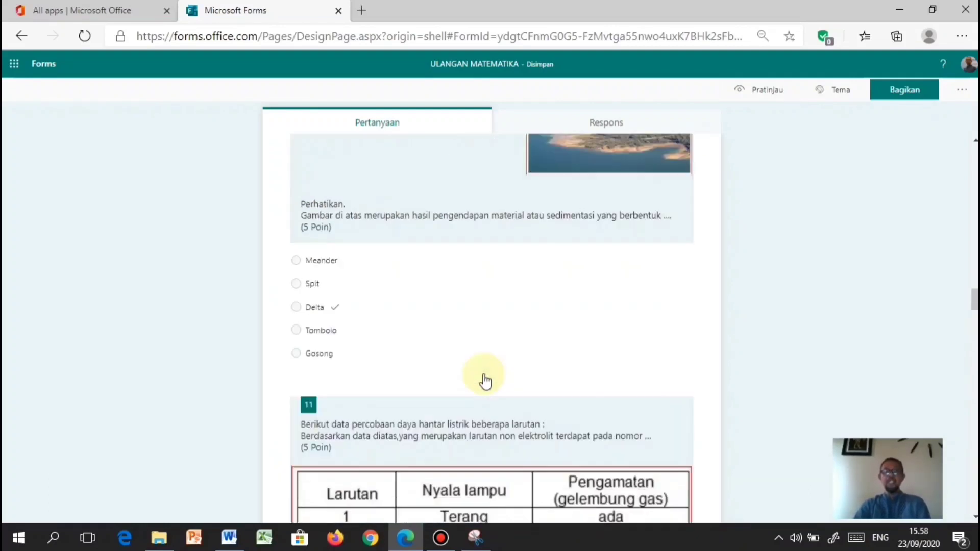
{"action": "scroll", "coordinate": [485, 381], "scroll_direction": "up", "scroll_amount": 10}
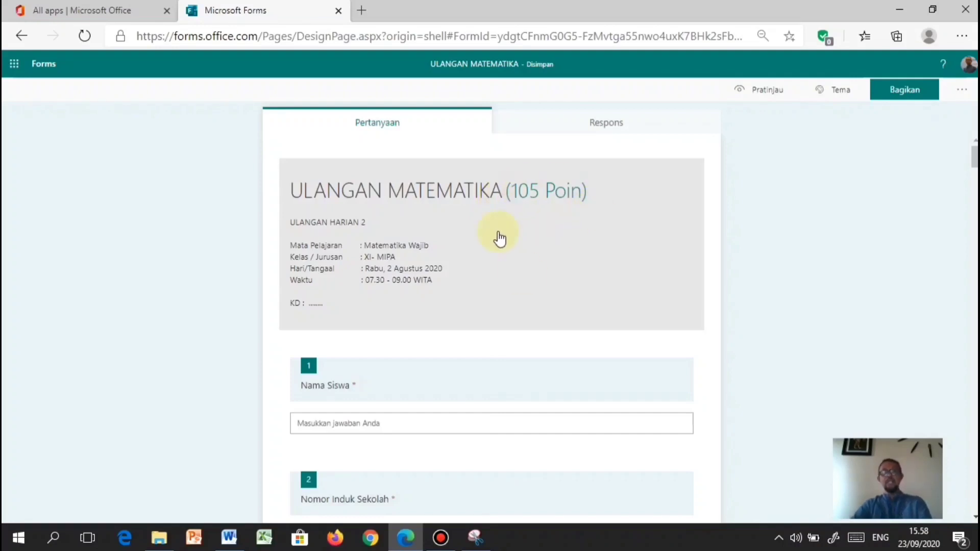
Review the points and marked answers of the quiz questions from the student data fields onward
{"action": "scroll", "coordinate": [448, 226], "scroll_direction": "down", "scroll_amount": 5}
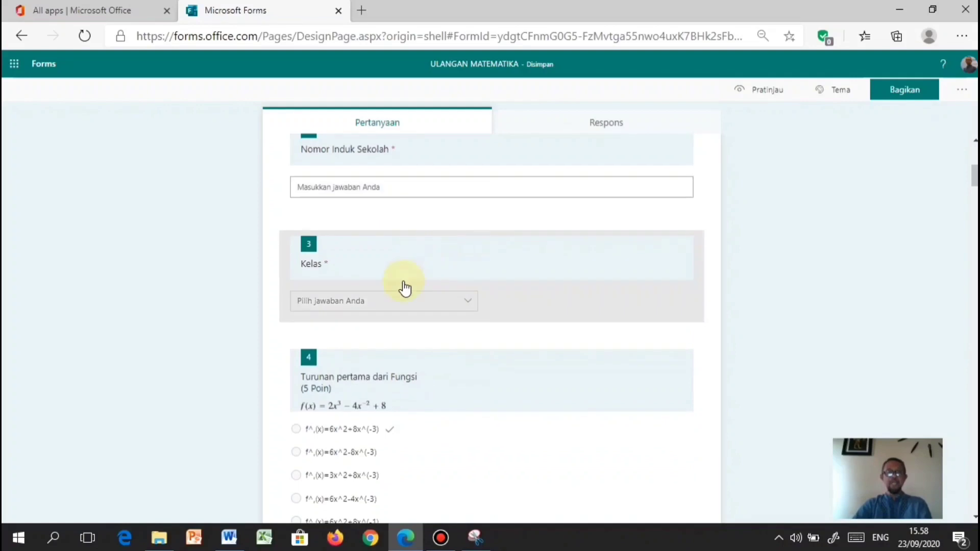
{"action": "scroll", "coordinate": [405, 288], "scroll_direction": "down", "scroll_amount": 4}
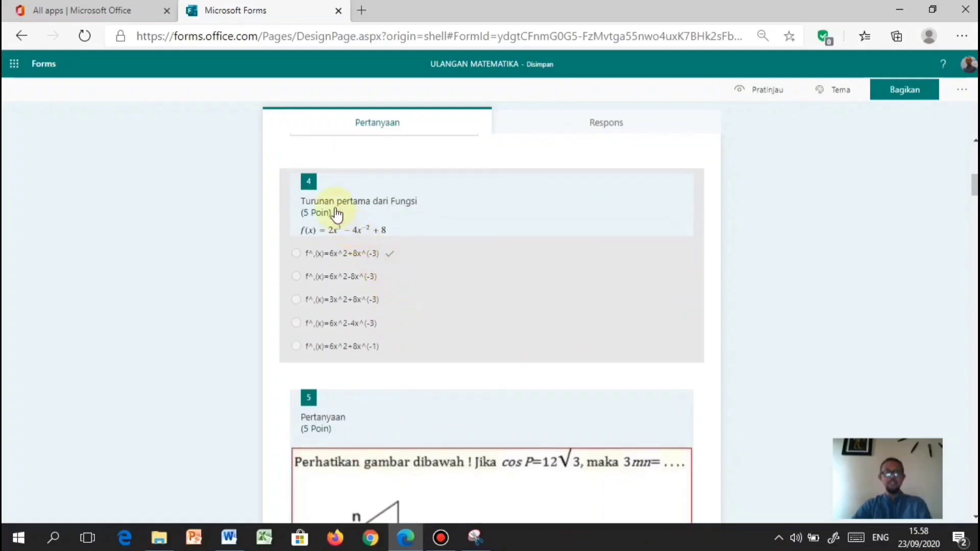
{"action": "scroll", "coordinate": [337, 214], "scroll_direction": "down", "scroll_amount": 8}
{"action": "scroll", "coordinate": [325, 276], "scroll_direction": "down", "scroll_amount": 18}
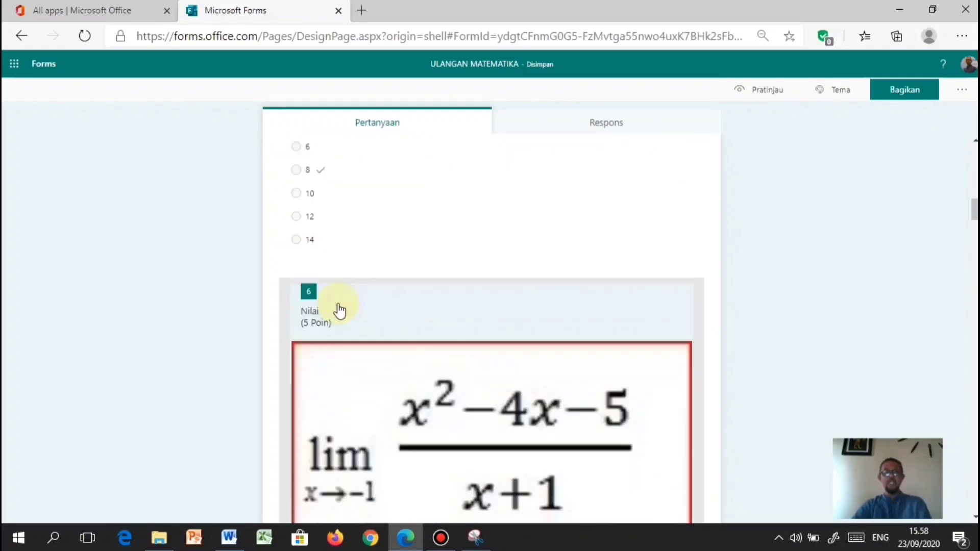
{"action": "scroll", "coordinate": [397, 376], "scroll_direction": "down", "scroll_amount": 18}
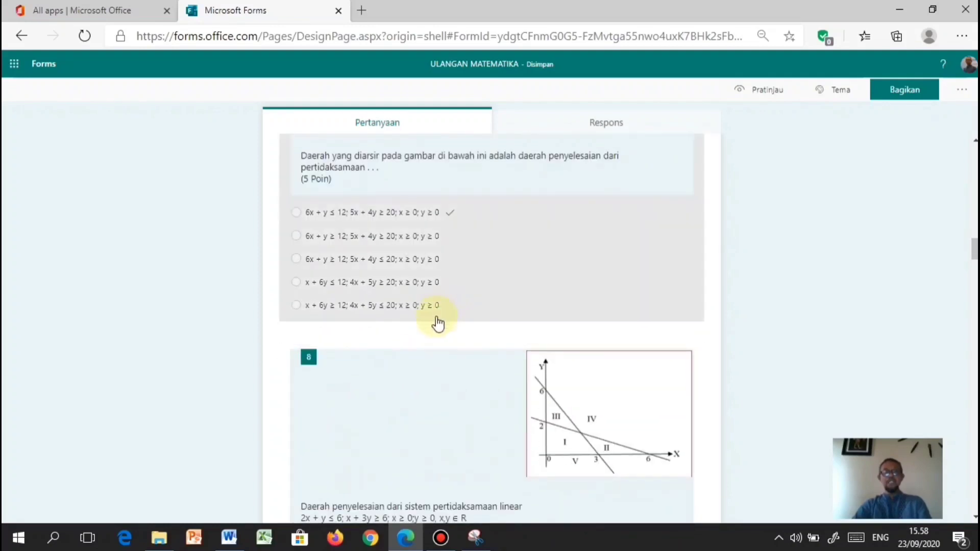
{"action": "scroll", "coordinate": [438, 366], "scroll_direction": "down", "scroll_amount": 9}
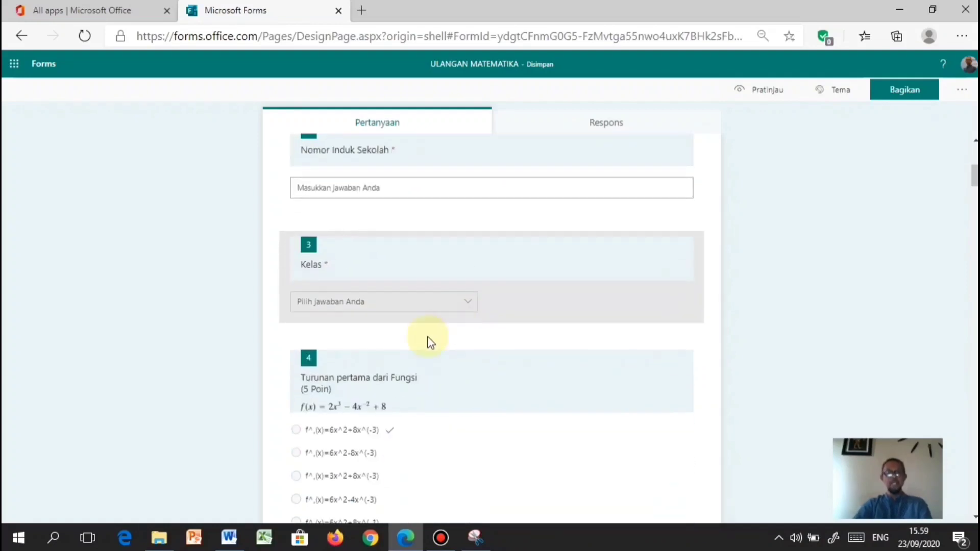
{"action": "scroll", "coordinate": [428, 342], "scroll_direction": "down", "scroll_amount": 8}
{"action": "scroll", "coordinate": [380, 386], "scroll_direction": "down", "scroll_amount": 20}
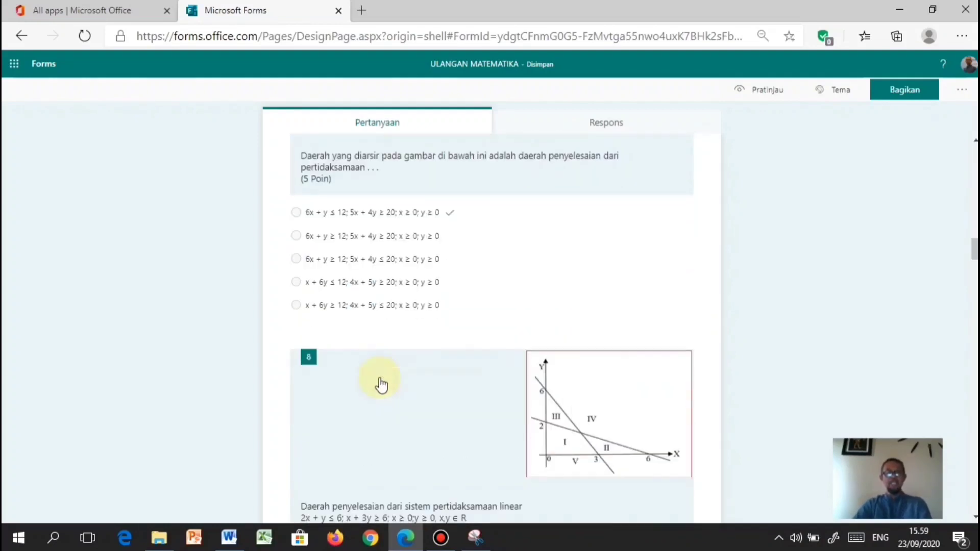
{"action": "scroll", "coordinate": [381, 385], "scroll_direction": "down", "scroll_amount": 20}
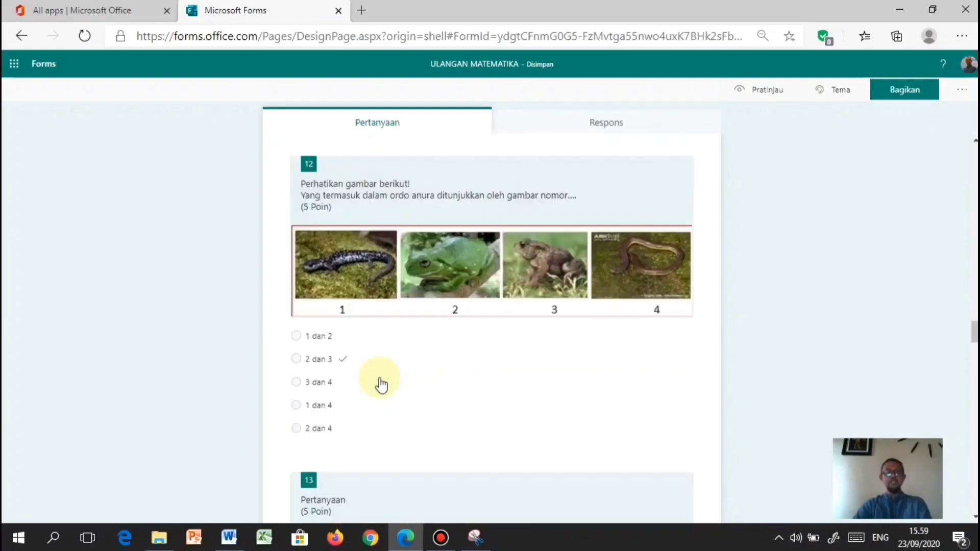
{"action": "scroll", "coordinate": [381, 385], "scroll_direction": "down", "scroll_amount": 20}
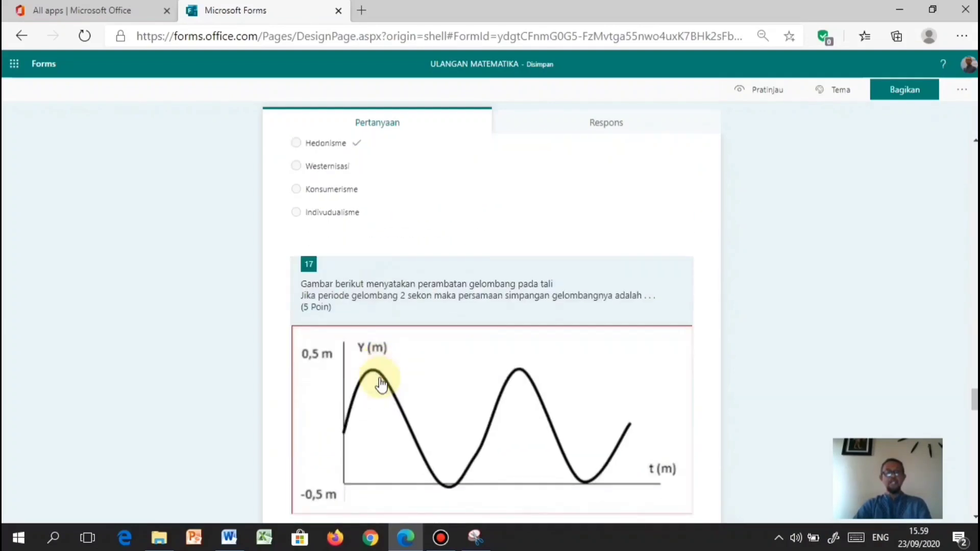
Set the points of question 23, the limit question, to 2.5
{"action": "scroll", "coordinate": [380, 386], "scroll_direction": "down", "scroll_amount": 20}
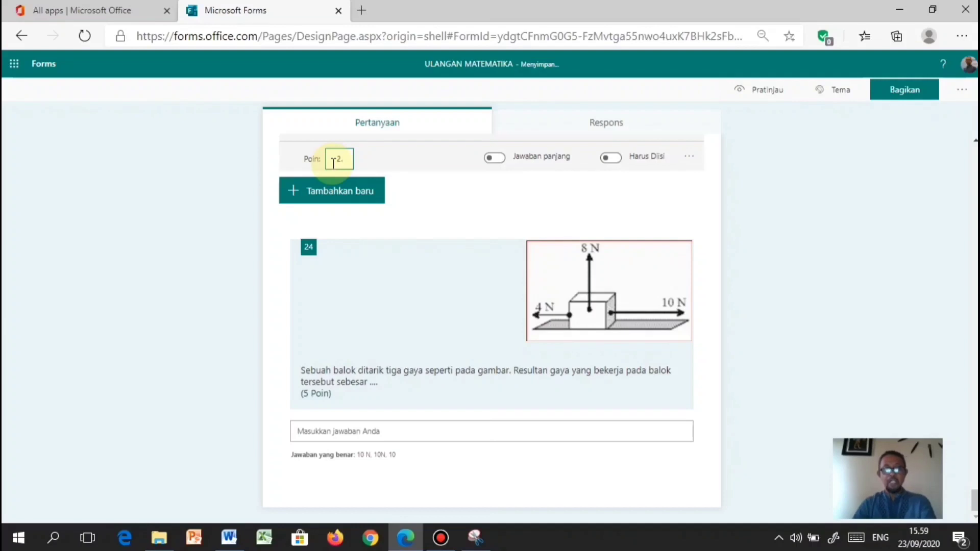
{"action": "left_click", "coordinate": [794, 353]}
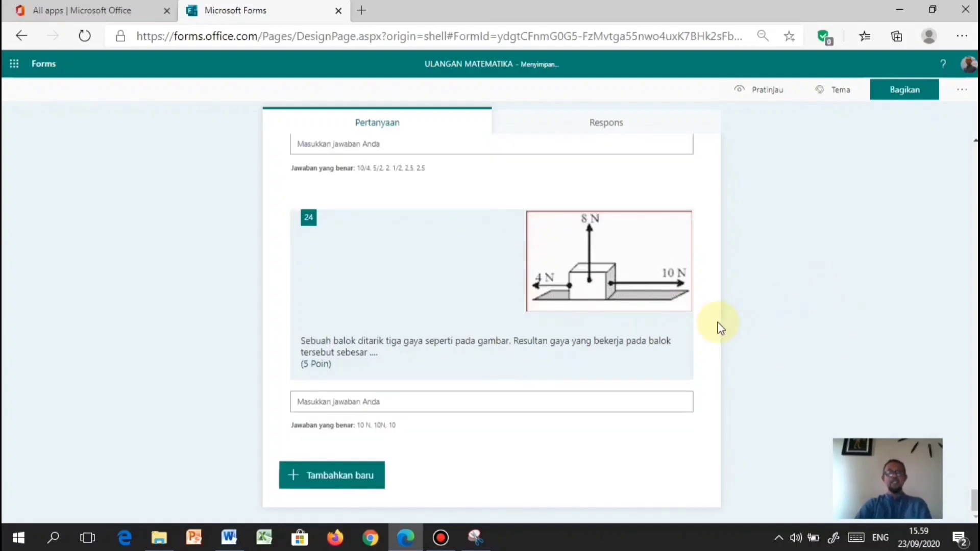
{"action": "scroll", "coordinate": [526, 351], "scroll_direction": "up", "scroll_amount": 6}
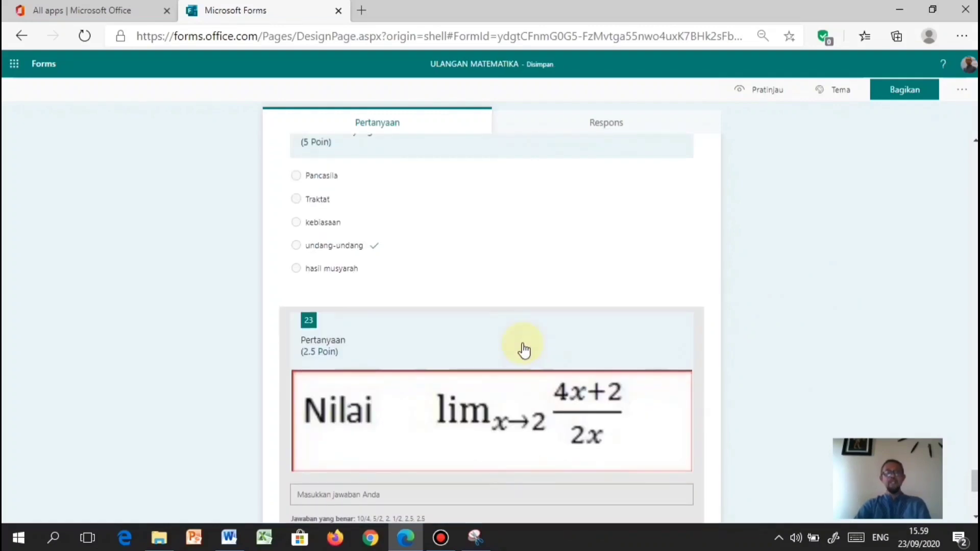
Set the points of question 24, the question about three forces on a block, to 2.5
{"action": "scroll", "coordinate": [525, 350], "scroll_direction": "down", "scroll_amount": 5}
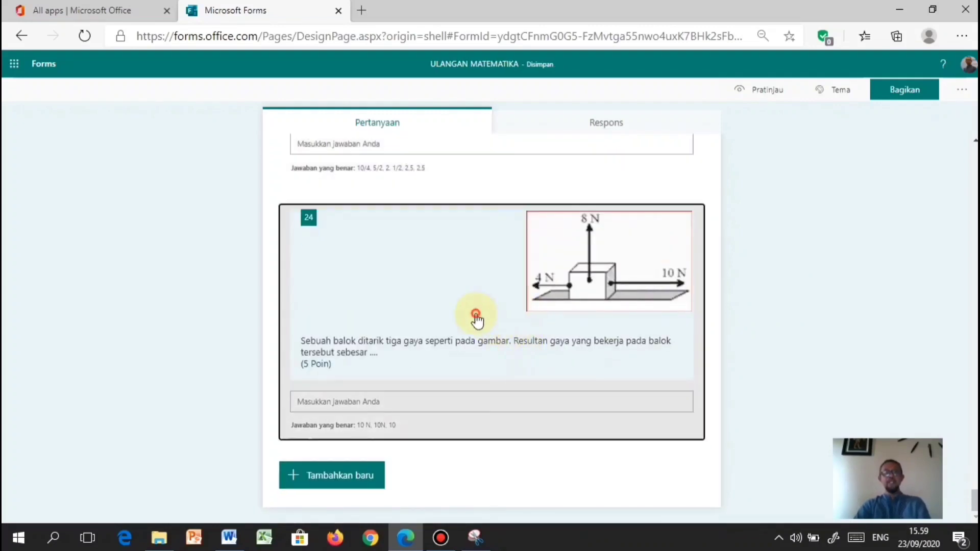
{"action": "left_click", "coordinate": [475, 317]}
{"action": "scroll", "coordinate": [444, 326], "scroll_direction": "up", "scroll_amount": 4}
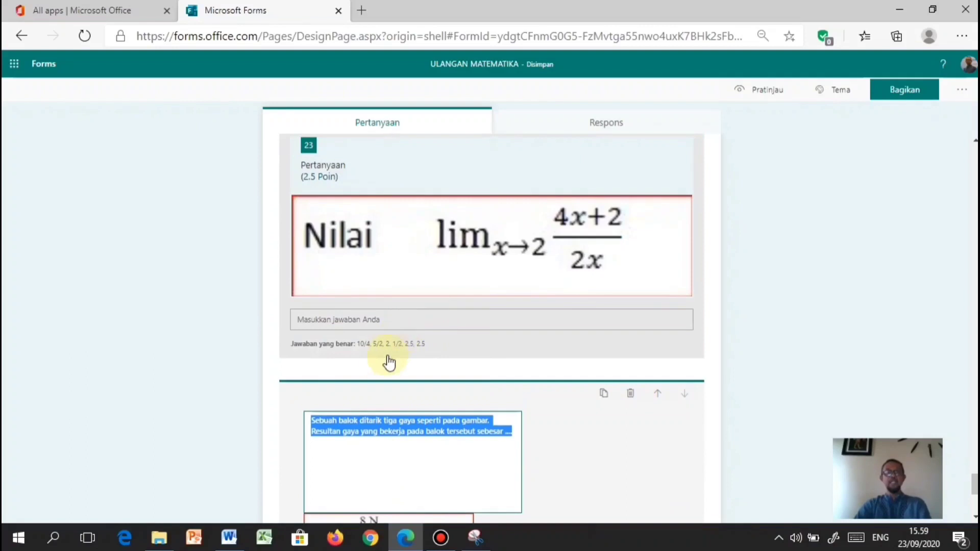
{"action": "scroll", "coordinate": [390, 361], "scroll_direction": "down", "scroll_amount": 2}
{"action": "scroll", "coordinate": [381, 375], "scroll_direction": "down", "scroll_amount": 3}
{"action": "left_click", "coordinate": [339, 417]}
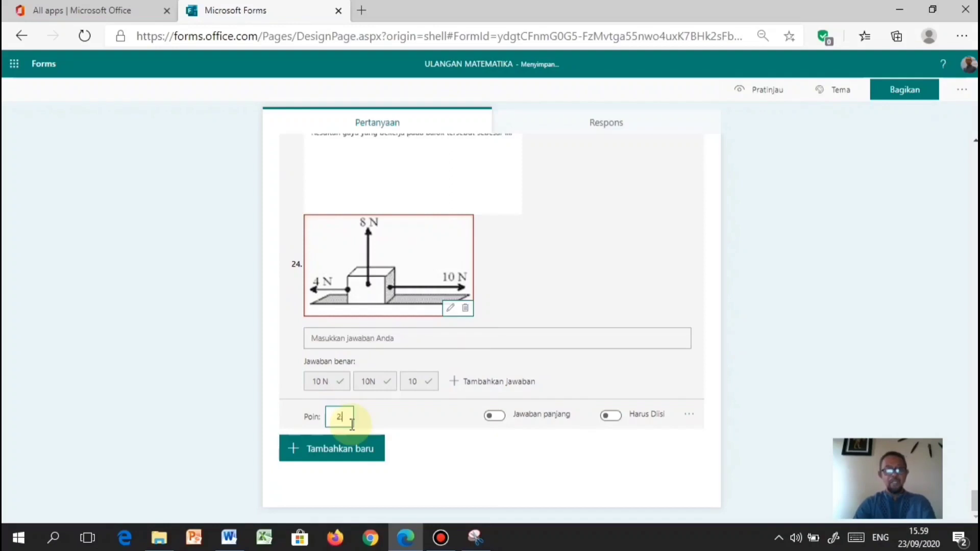
{"action": "type", "text": "2.5"}
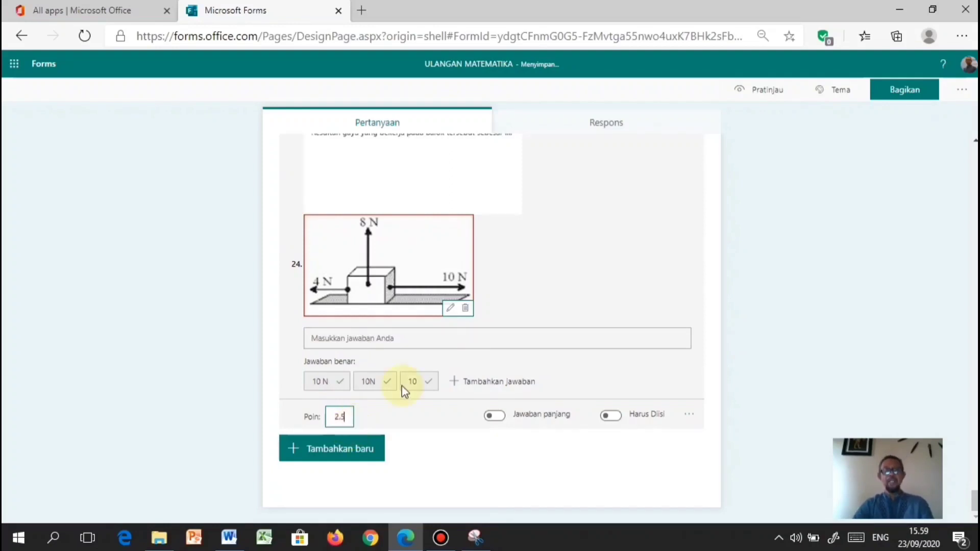
{"action": "left_click", "coordinate": [740, 268]}
Upload an image file from the computer to sit beside the ULANGAN MATEMATIKA quiz title
{"action": "scroll", "coordinate": [805, 246], "scroll_direction": "up", "scroll_amount": 15}
{"action": "scroll", "coordinate": [805, 249], "scroll_direction": "up", "scroll_amount": 20}
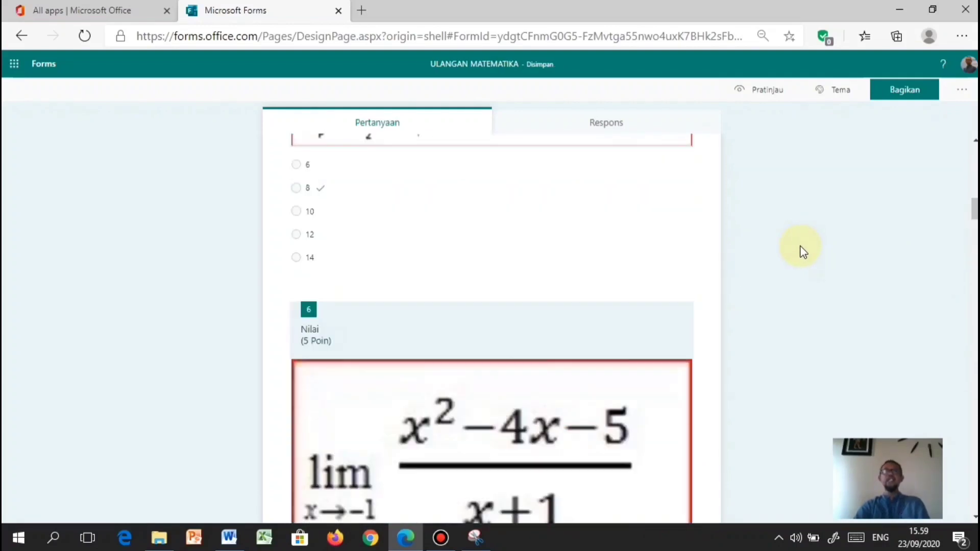
{"action": "scroll", "coordinate": [802, 250], "scroll_direction": "up", "scroll_amount": 12}
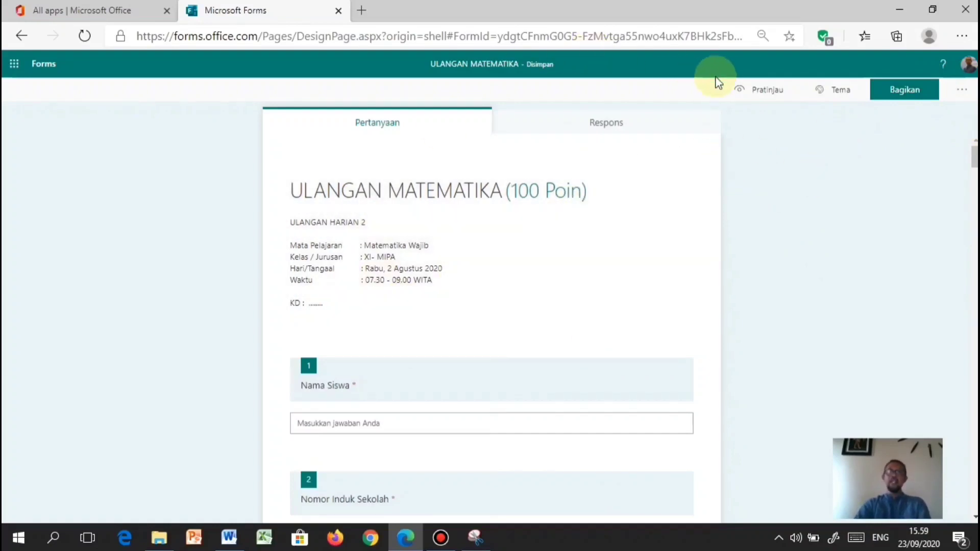
{"action": "left_click", "coordinate": [569, 189]}
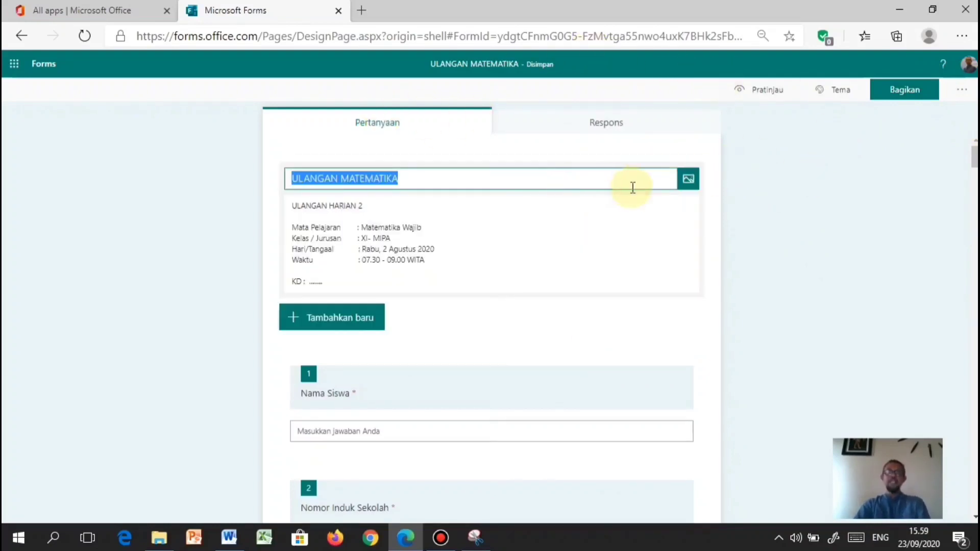
{"action": "left_click", "coordinate": [688, 179]}
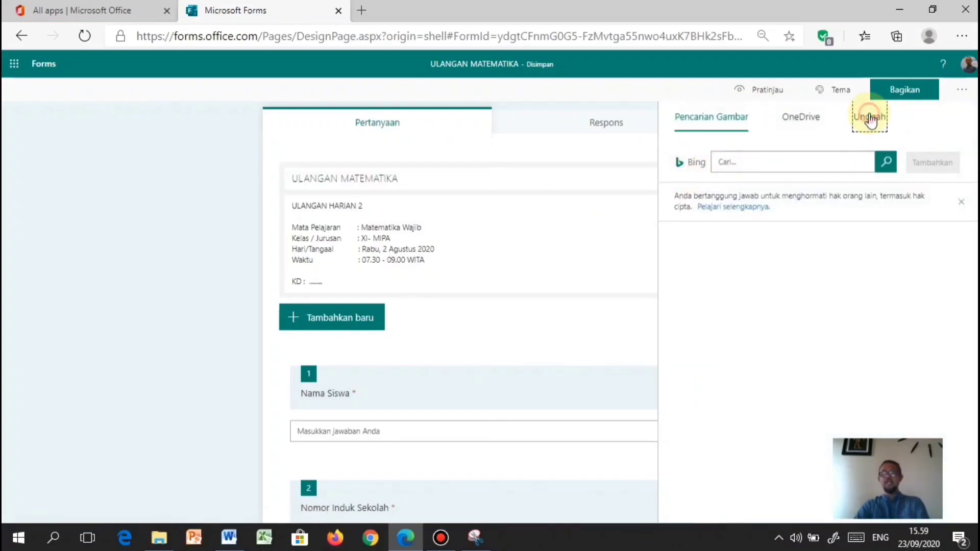
{"action": "left_click", "coordinate": [870, 119]}
{"action": "left_click", "coordinate": [248, 236]}
{"action": "left_click", "coordinate": [528, 321]}
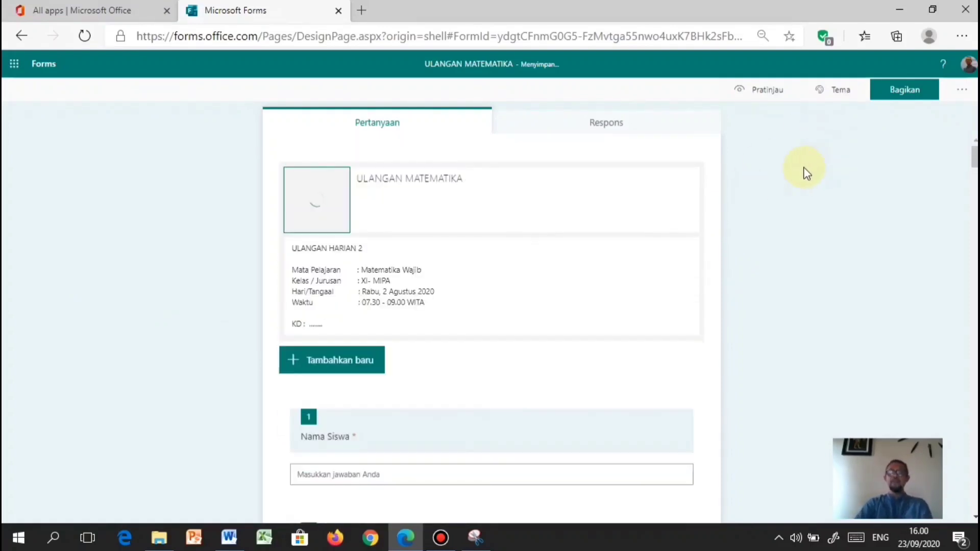
Try the light green and chemistry lab themes, and apply the theme with a bus on a city street
{"action": "left_click", "coordinate": [839, 91]}
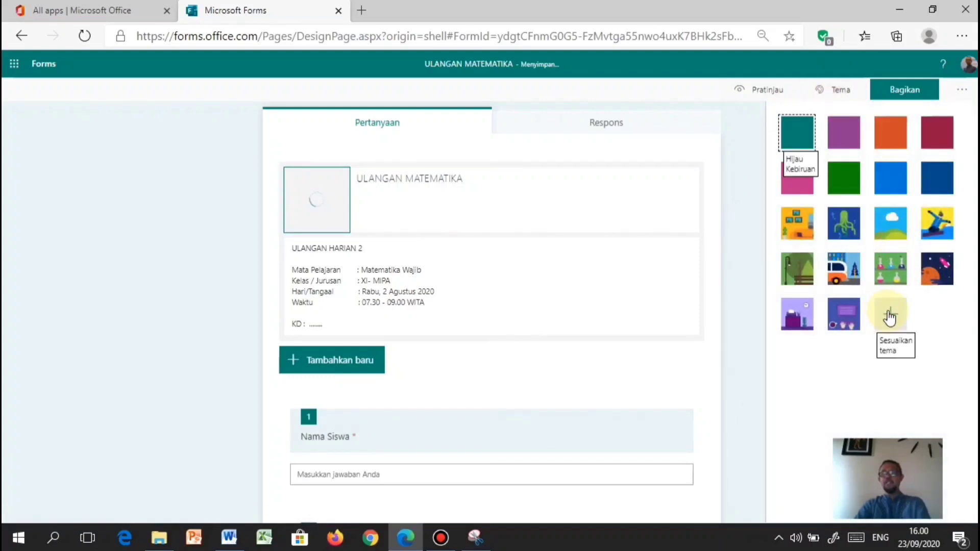
{"action": "left_click", "coordinate": [889, 316]}
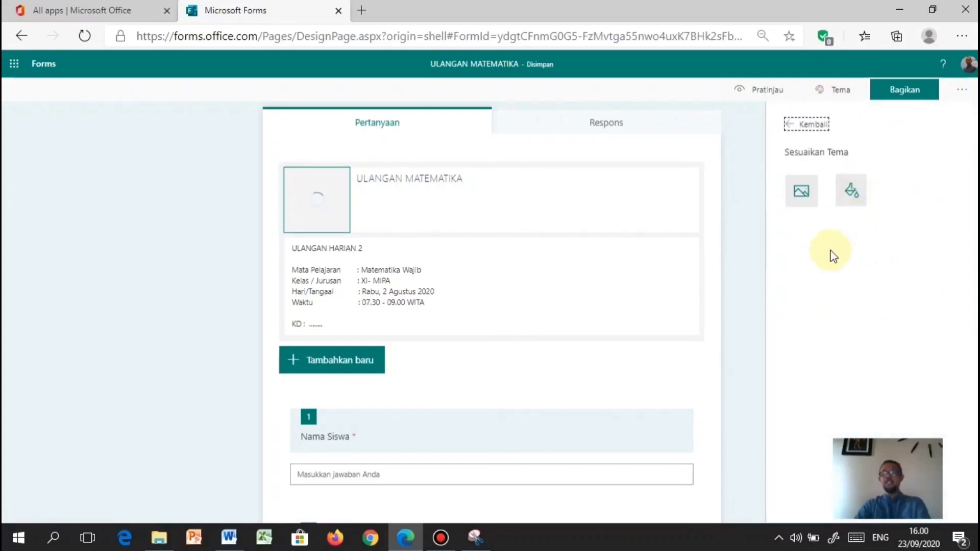
{"action": "left_click", "coordinate": [812, 128]}
{"action": "left_click", "coordinate": [844, 184]}
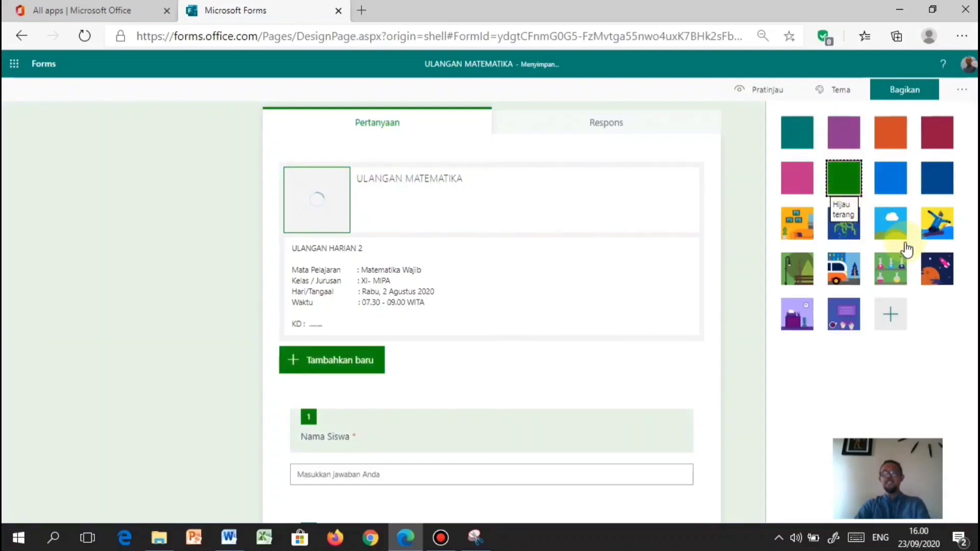
{"action": "left_click", "coordinate": [893, 268]}
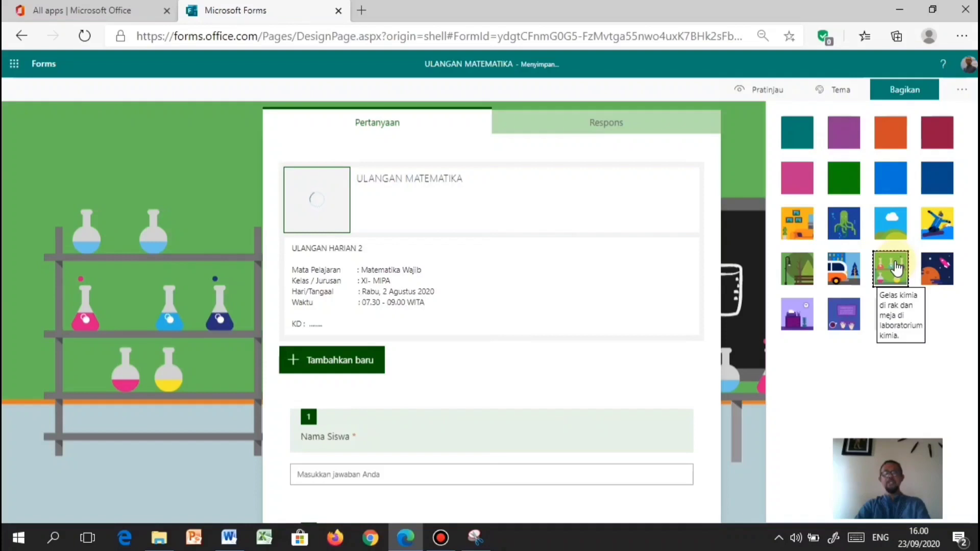
{"action": "left_click", "coordinate": [843, 268]}
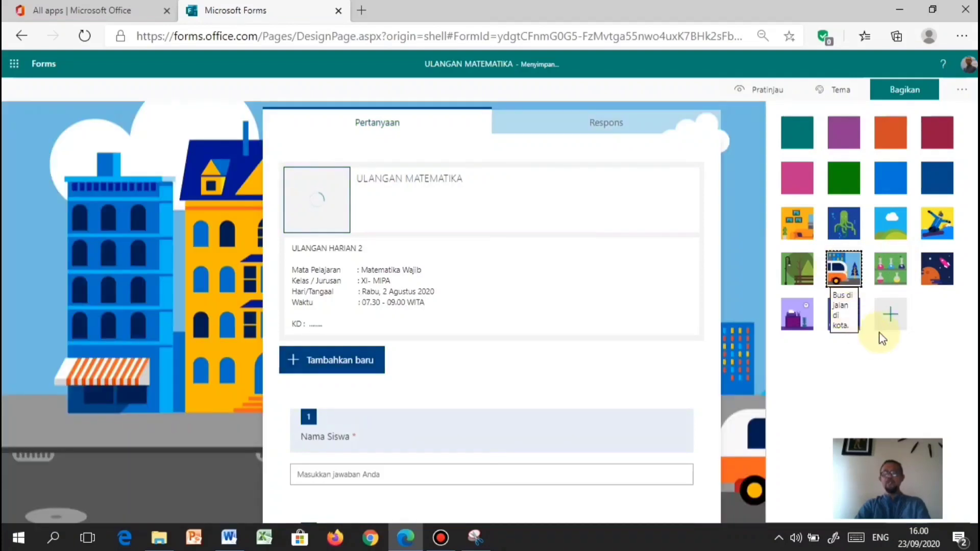
Try to upload the image background Forms from the Gambar soal folder as a custom theme background
{"action": "left_click", "coordinate": [891, 314]}
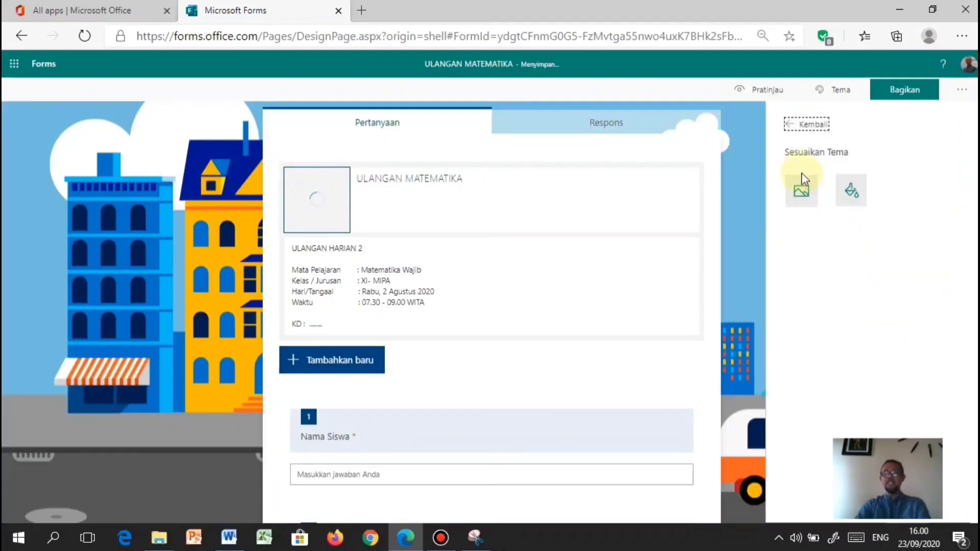
{"action": "left_click", "coordinate": [803, 191]}
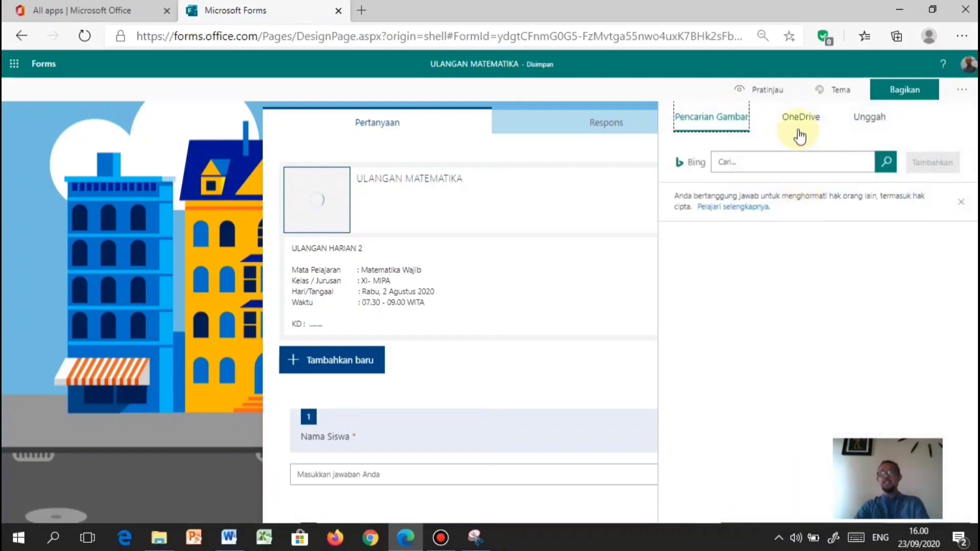
{"action": "left_click", "coordinate": [867, 121]}
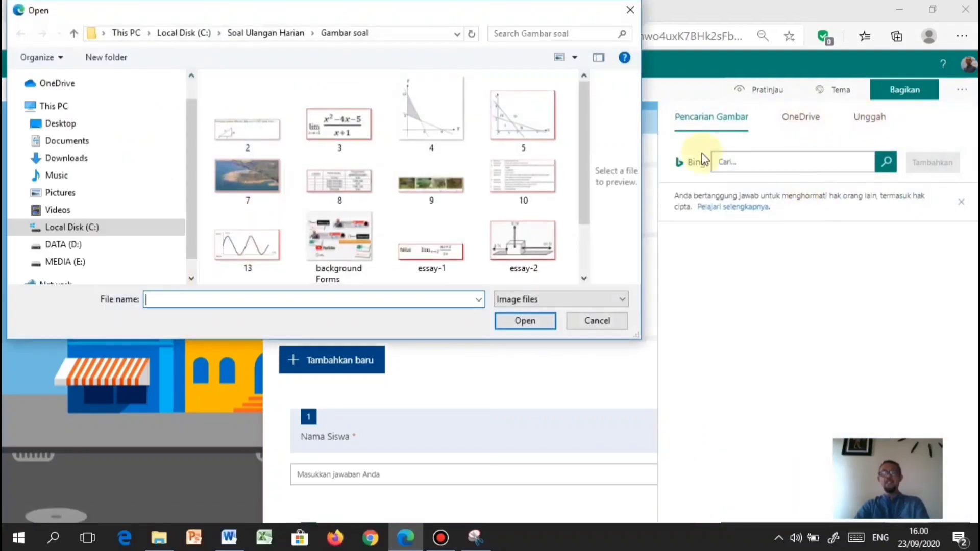
{"action": "scroll", "coordinate": [377, 236], "scroll_direction": "up", "scroll_amount": 1}
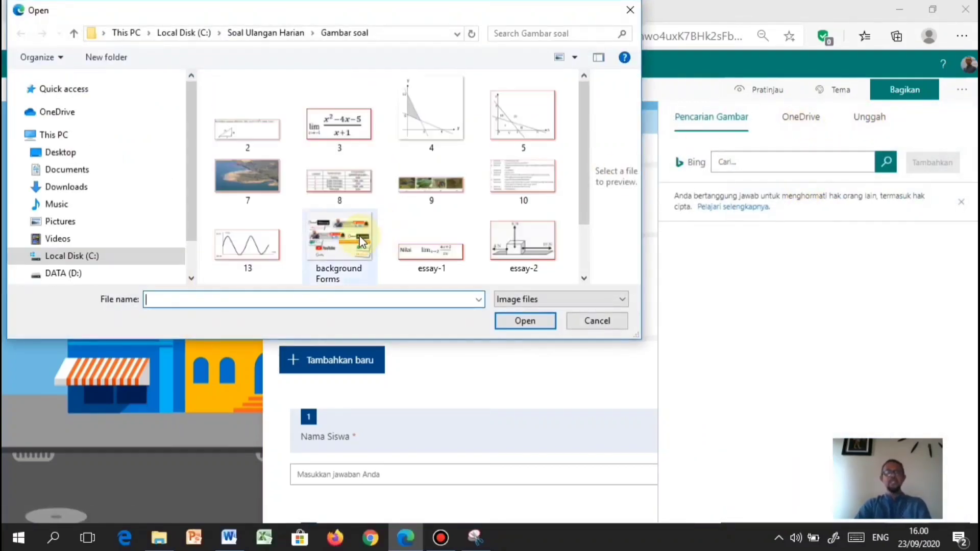
{"action": "left_click", "coordinate": [357, 236]}
{"action": "left_click", "coordinate": [525, 321]}
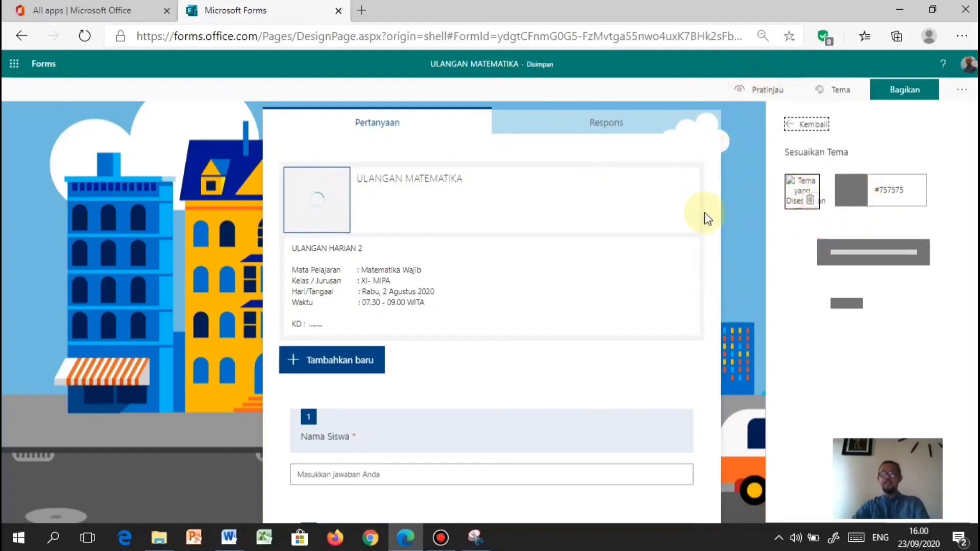
Preview the quiz in computer view and examine its layout from the heading through question 20
{"action": "scroll", "coordinate": [712, 335], "scroll_direction": "down", "scroll_amount": 5}
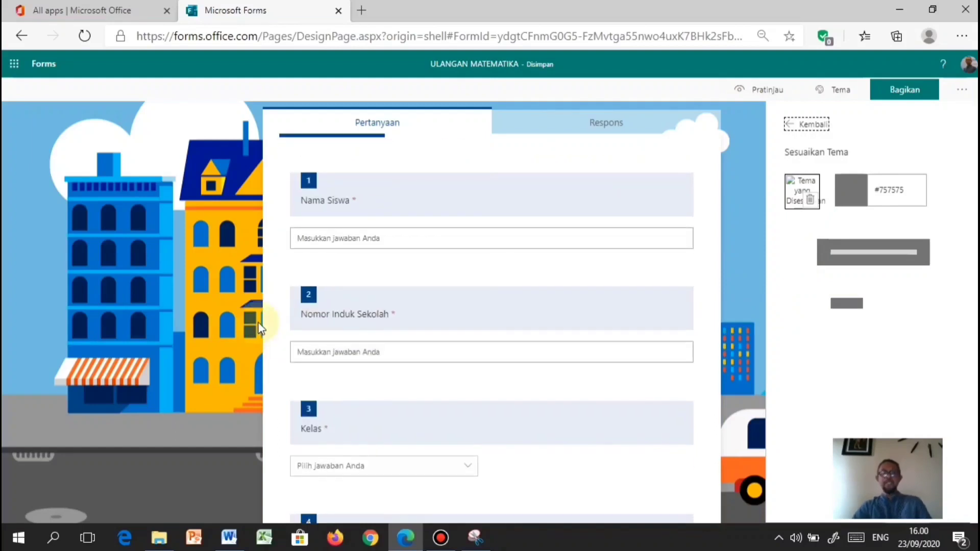
{"action": "scroll", "coordinate": [281, 317], "scroll_direction": "up", "scroll_amount": 5}
{"action": "left_click", "coordinate": [763, 90]}
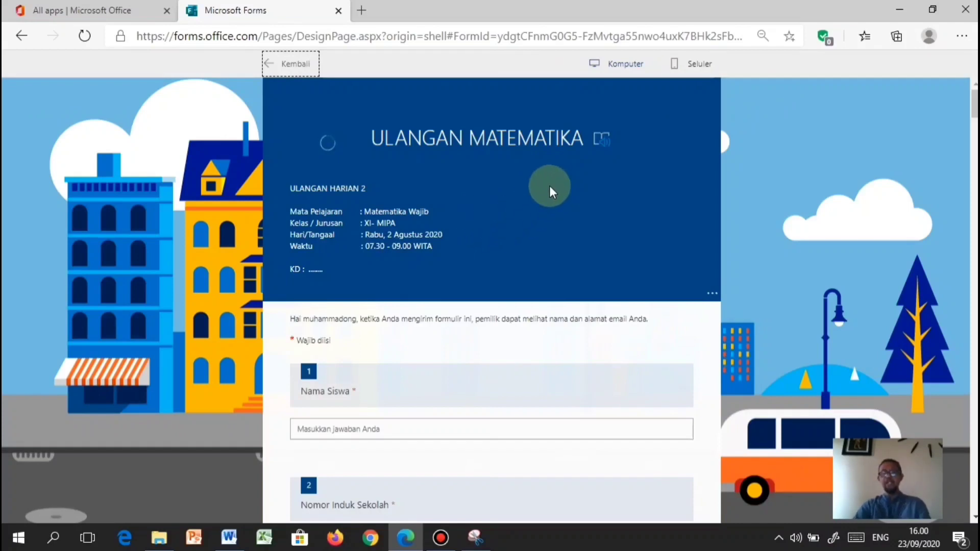
{"action": "scroll", "coordinate": [565, 157], "scroll_direction": "down", "scroll_amount": 5}
{"action": "scroll", "coordinate": [565, 153], "scroll_direction": "up", "scroll_amount": 5}
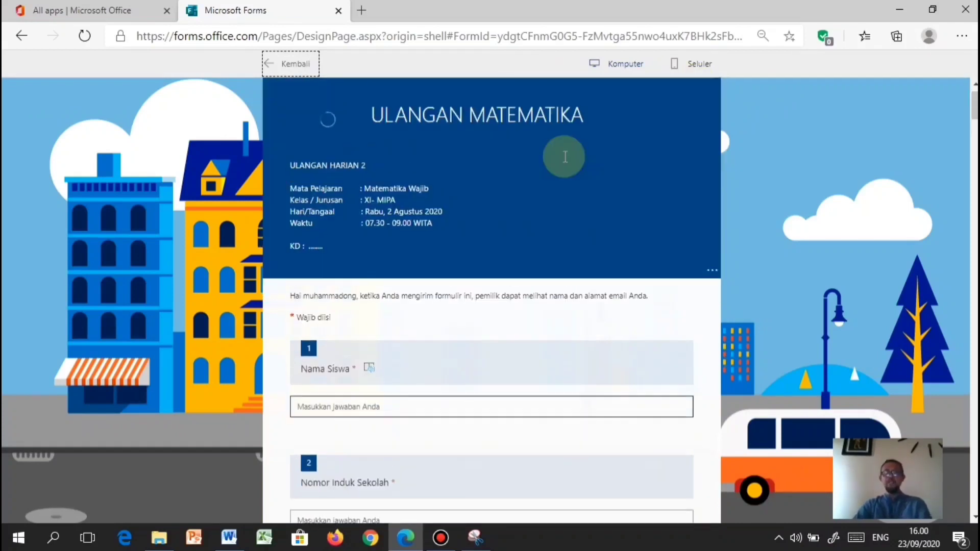
{"action": "scroll", "coordinate": [564, 201], "scroll_direction": "down", "scroll_amount": 6}
{"action": "scroll", "coordinate": [562, 212], "scroll_direction": "down", "scroll_amount": 5}
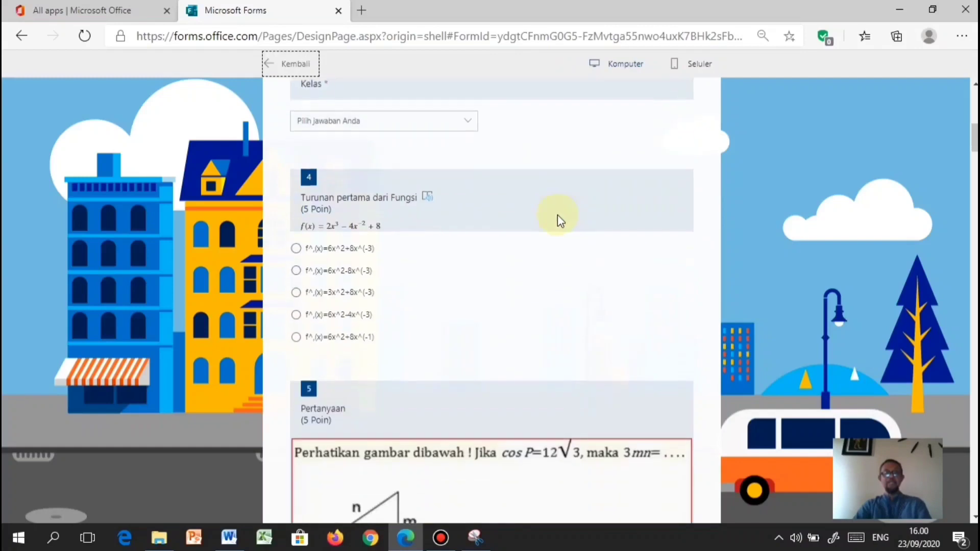
{"action": "scroll", "coordinate": [555, 224], "scroll_direction": "down", "scroll_amount": 14}
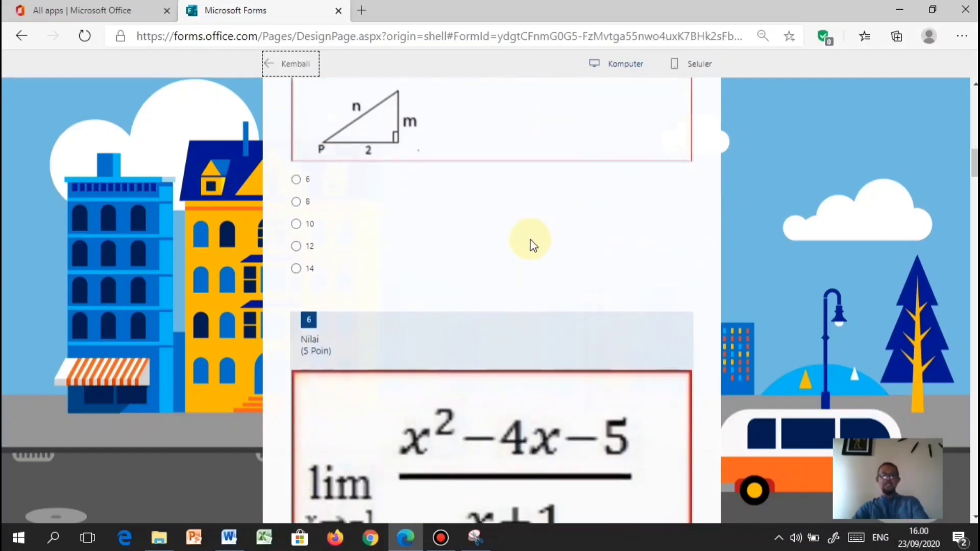
{"action": "scroll", "coordinate": [528, 247], "scroll_direction": "down", "scroll_amount": 17}
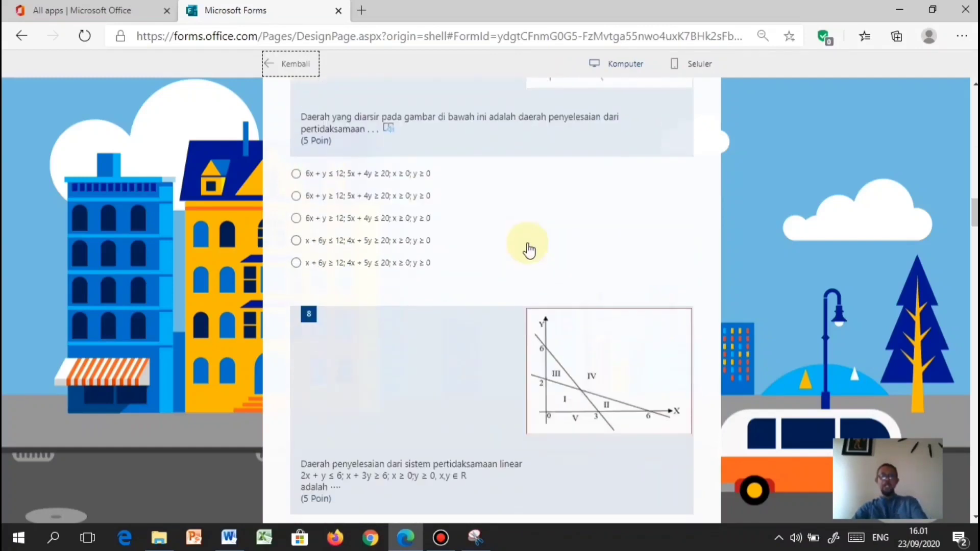
{"action": "scroll", "coordinate": [529, 249], "scroll_direction": "down", "scroll_amount": 18}
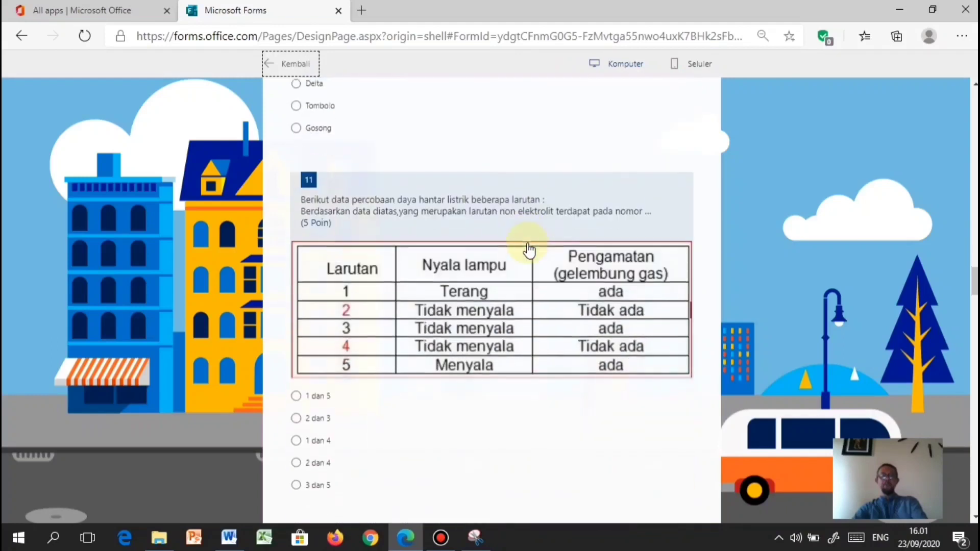
{"action": "scroll", "coordinate": [529, 249], "scroll_direction": "down", "scroll_amount": 18}
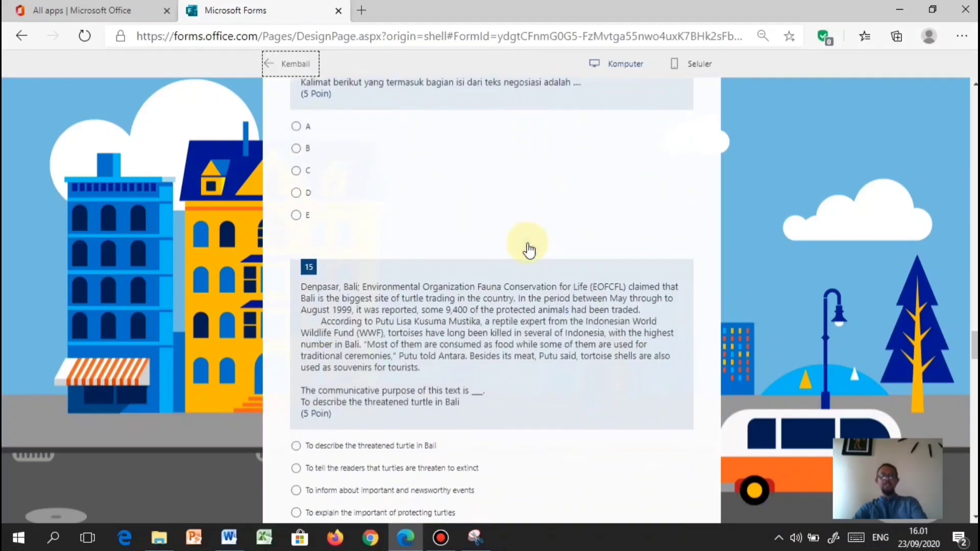
{"action": "scroll", "coordinate": [529, 249], "scroll_direction": "down", "scroll_amount": 9}
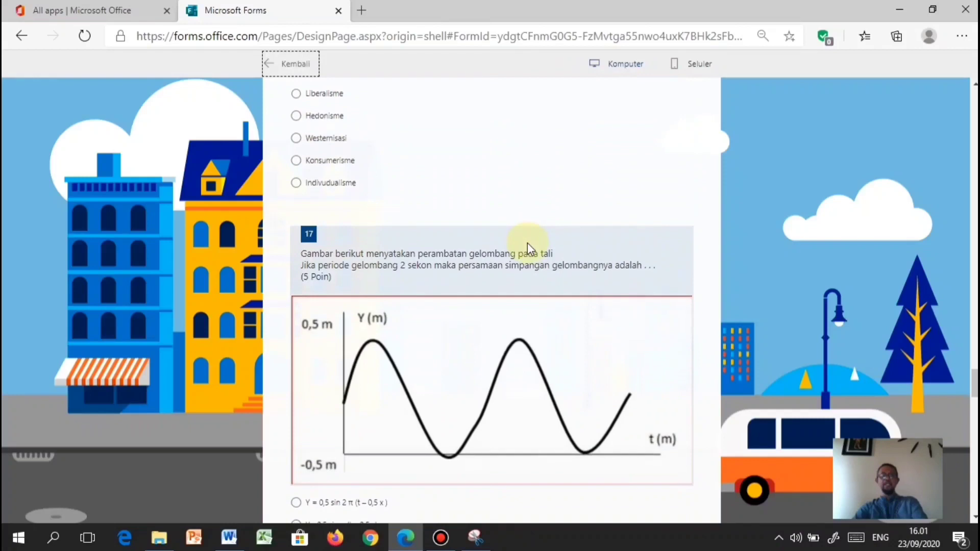
{"action": "scroll", "coordinate": [528, 243], "scroll_direction": "down", "scroll_amount": 5}
{"action": "scroll", "coordinate": [528, 243], "scroll_direction": "up", "scroll_amount": 3}
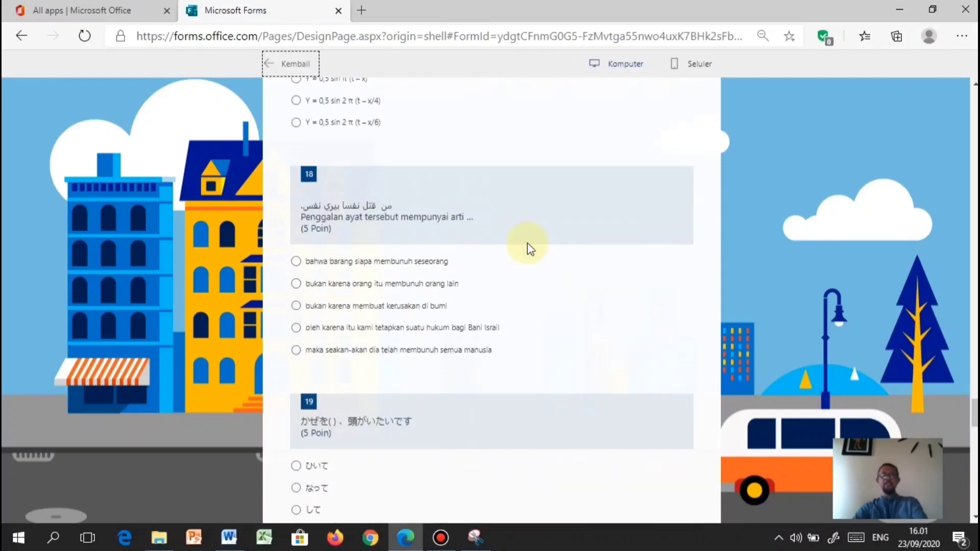
{"action": "scroll", "coordinate": [528, 243], "scroll_direction": "down", "scroll_amount": 12}
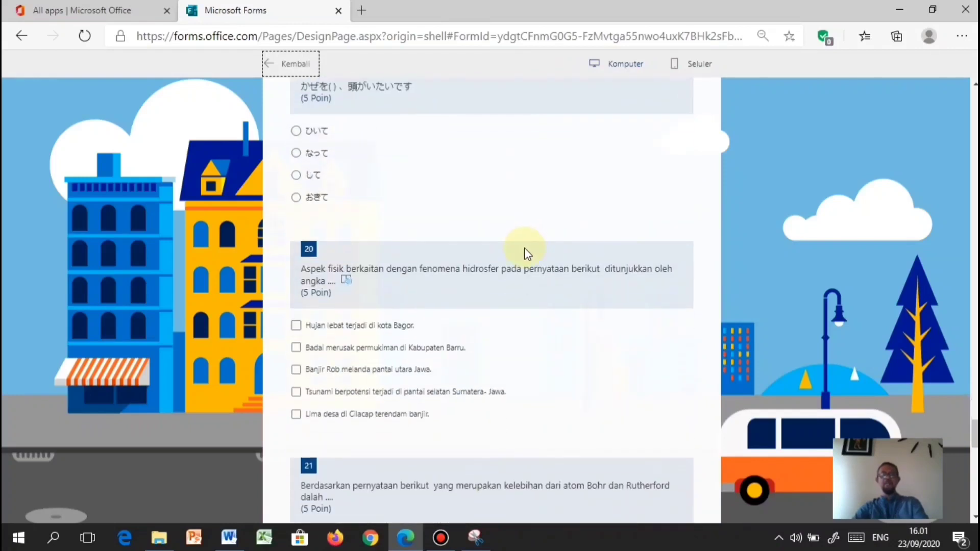
Test the multiple-answer question 20 in the preview by ticking Badai merusak permukiman di Kabupaten Barru
{"action": "scroll", "coordinate": [518, 256], "scroll_direction": "down", "scroll_amount": 1}
{"action": "scroll", "coordinate": [518, 256], "scroll_direction": "up", "scroll_amount": 2}
{"action": "scroll", "coordinate": [517, 257], "scroll_direction": "down", "scroll_amount": 1}
{"action": "scroll", "coordinate": [517, 256], "scroll_direction": "up", "scroll_amount": 1}
{"action": "scroll", "coordinate": [516, 258], "scroll_direction": "down", "scroll_amount": 3}
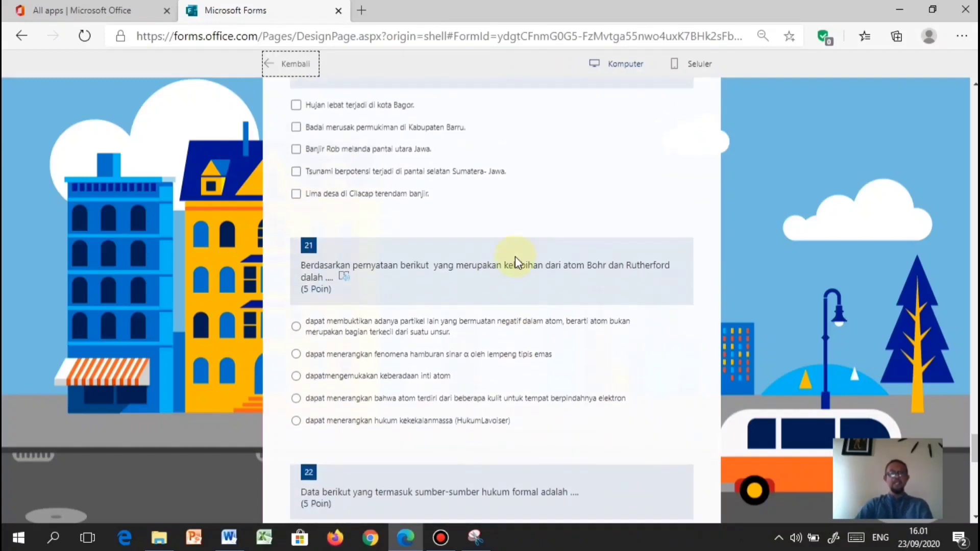
{"action": "scroll", "coordinate": [511, 267], "scroll_direction": "up", "scroll_amount": 4}
{"action": "scroll", "coordinate": [512, 269], "scroll_direction": "up", "scroll_amount": 2}
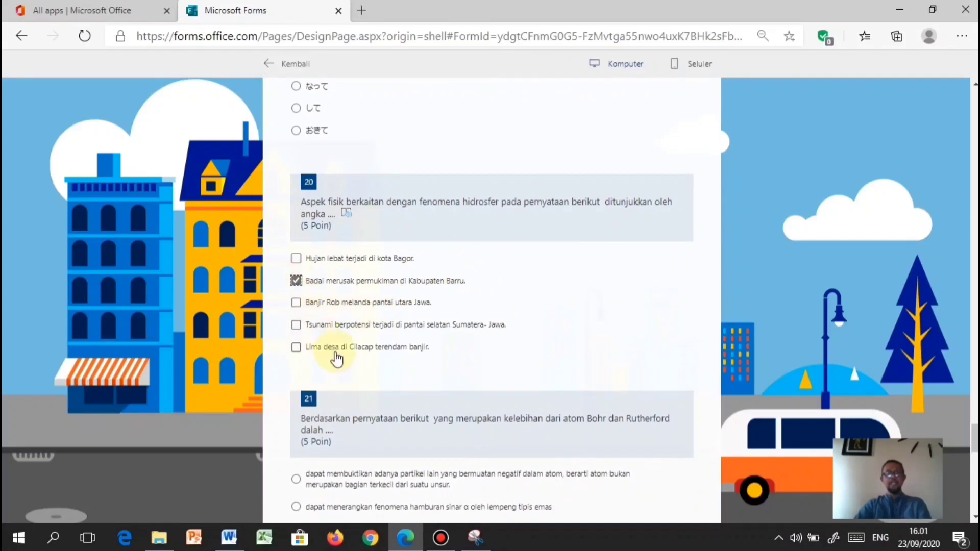
Test question 22 in the preview by selecting Traktat, and return to editing the quiz
{"action": "scroll", "coordinate": [337, 365], "scroll_direction": "down", "scroll_amount": 8}
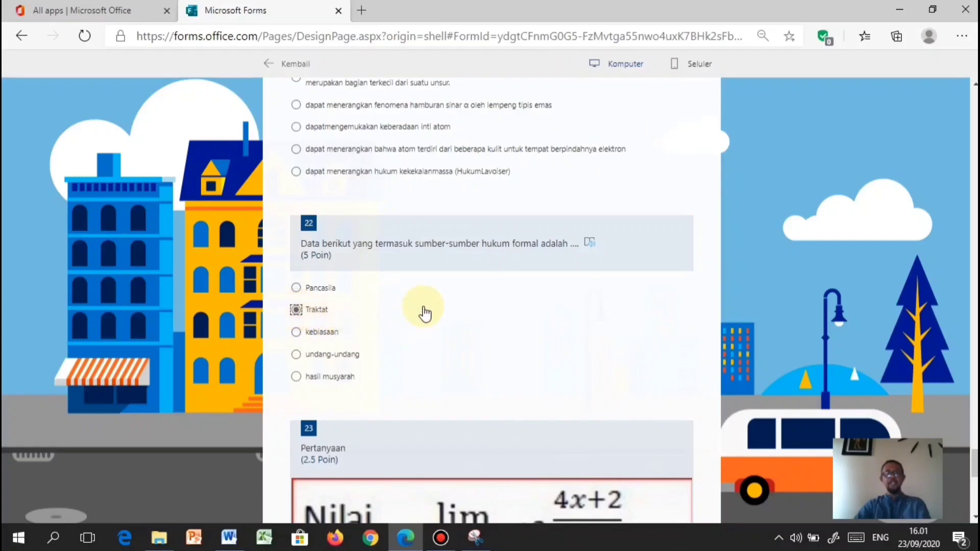
{"action": "scroll", "coordinate": [389, 350], "scroll_direction": "down", "scroll_amount": 4}
{"action": "scroll", "coordinate": [375, 350], "scroll_direction": "up", "scroll_amount": 2}
{"action": "scroll", "coordinate": [376, 350], "scroll_direction": "up", "scroll_amount": 2}
{"action": "scroll", "coordinate": [363, 345], "scroll_direction": "down", "scroll_amount": 1}
{"action": "scroll", "coordinate": [361, 345], "scroll_direction": "up", "scroll_amount": 3}
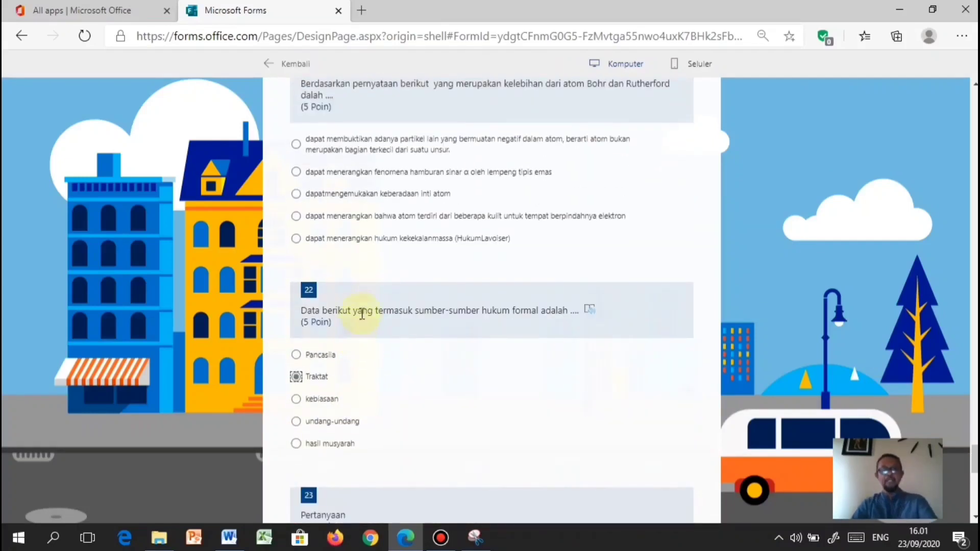
{"action": "left_click", "coordinate": [298, 68]}
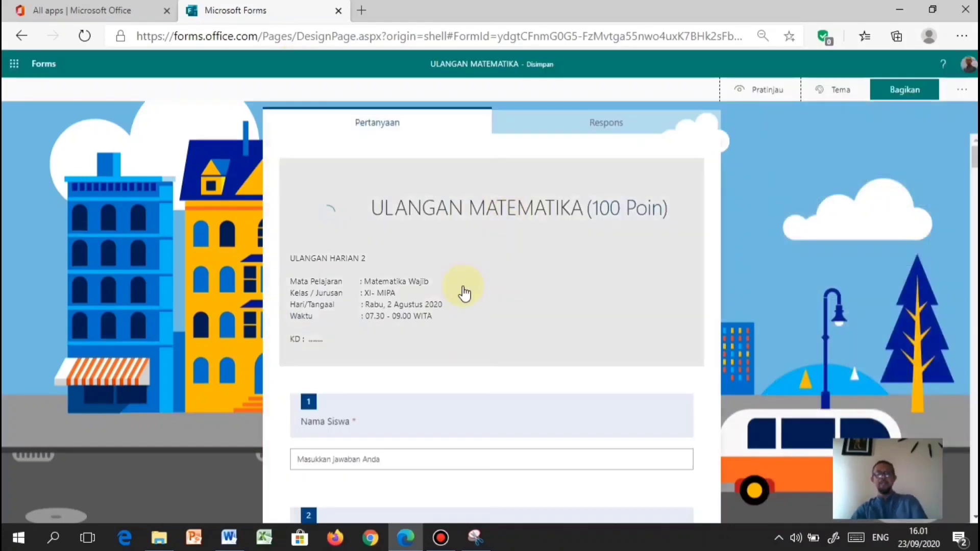
Allow multiple answers for question 22 about the sumber-sumber hukum formal
{"action": "scroll", "coordinate": [470, 308], "scroll_direction": "down", "scroll_amount": 15}
{"action": "scroll", "coordinate": [499, 328], "scroll_direction": "down", "scroll_amount": 20}
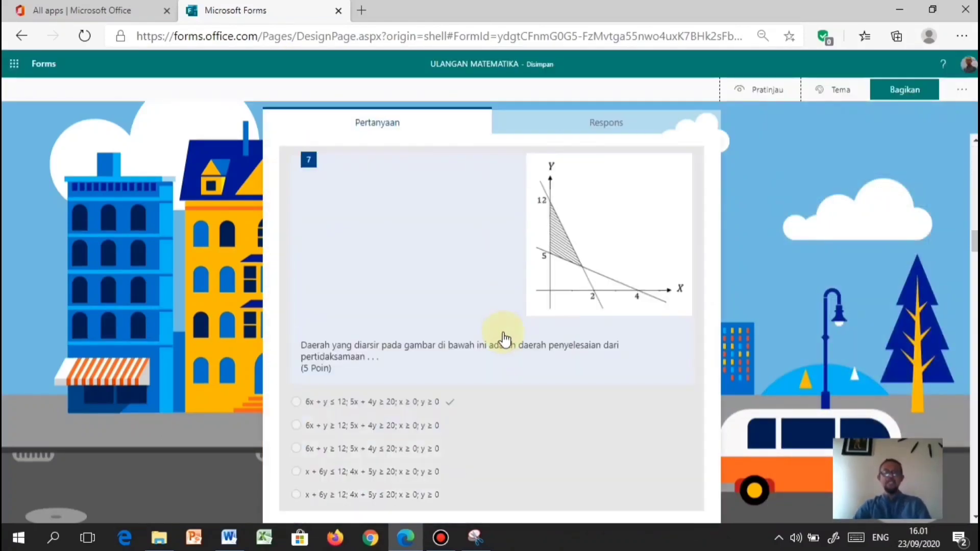
{"action": "scroll", "coordinate": [504, 397], "scroll_direction": "down", "scroll_amount": 20}
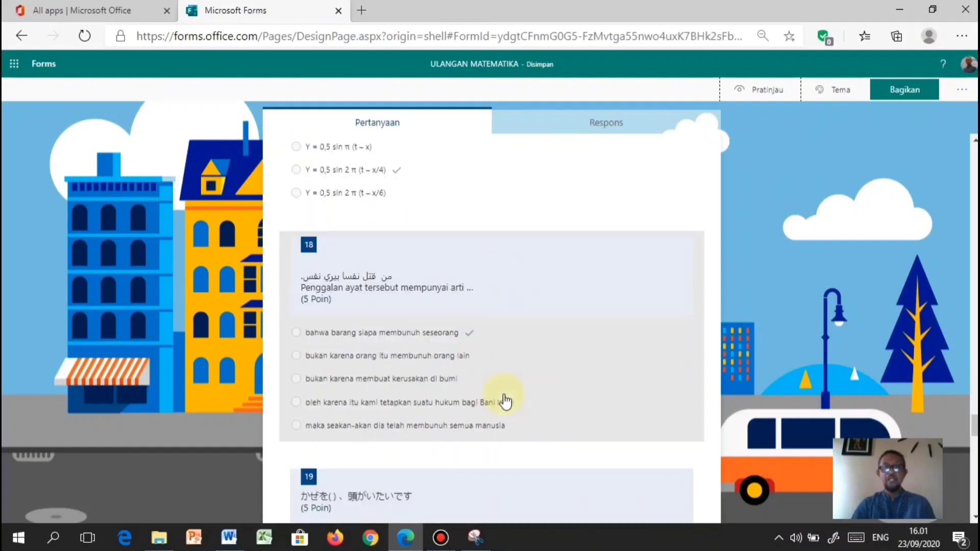
{"action": "scroll", "coordinate": [506, 410], "scroll_direction": "up", "scroll_amount": 10}
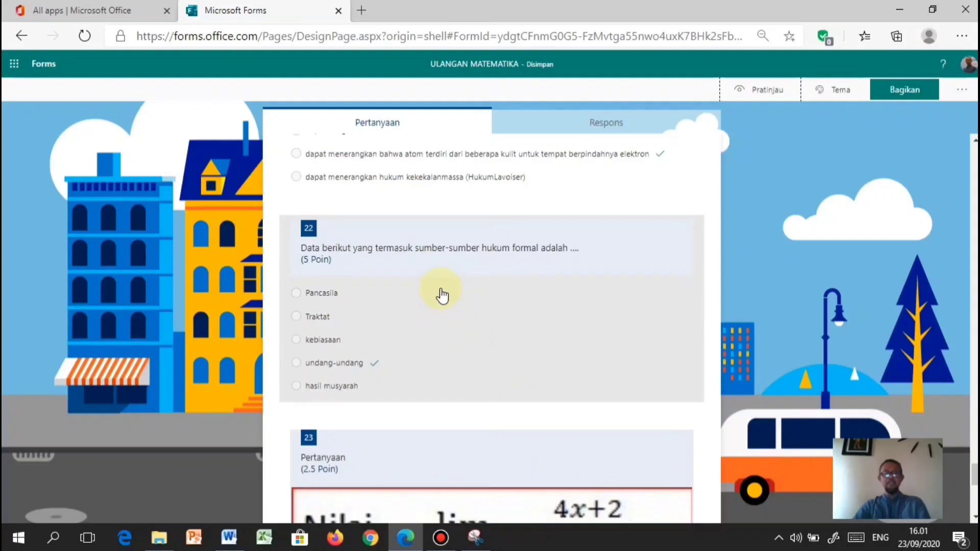
{"action": "left_click", "coordinate": [442, 295]}
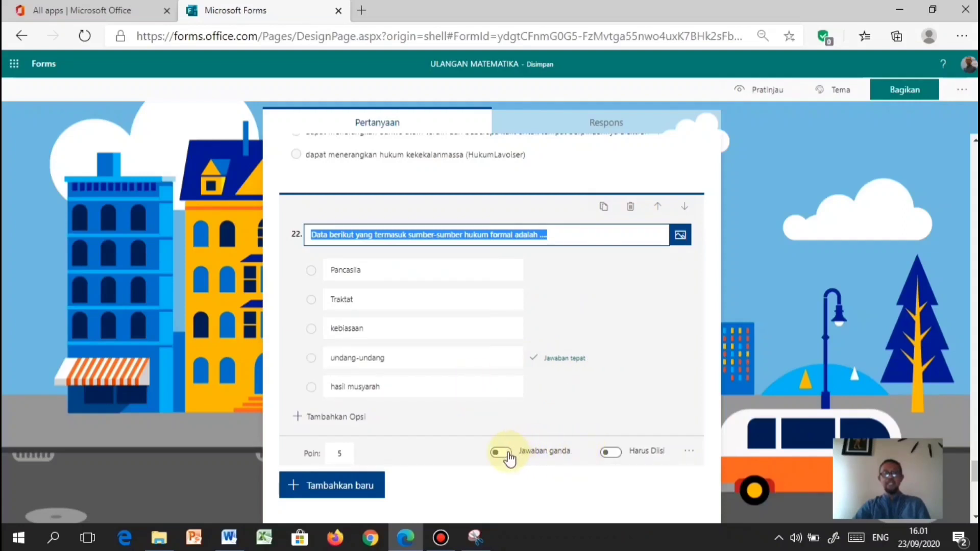
{"action": "left_click", "coordinate": [502, 452]}
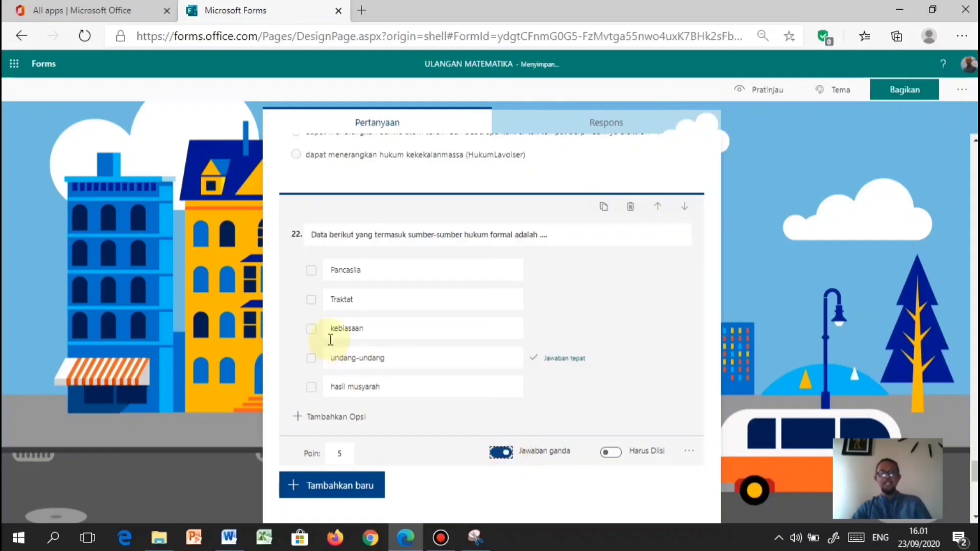
Compare quiz question 22 with the Word document Soal Ulangan Harian and examine its section of questions with more than one correct answer
{"action": "scroll", "coordinate": [332, 357], "scroll_direction": "down", "scroll_amount": 3}
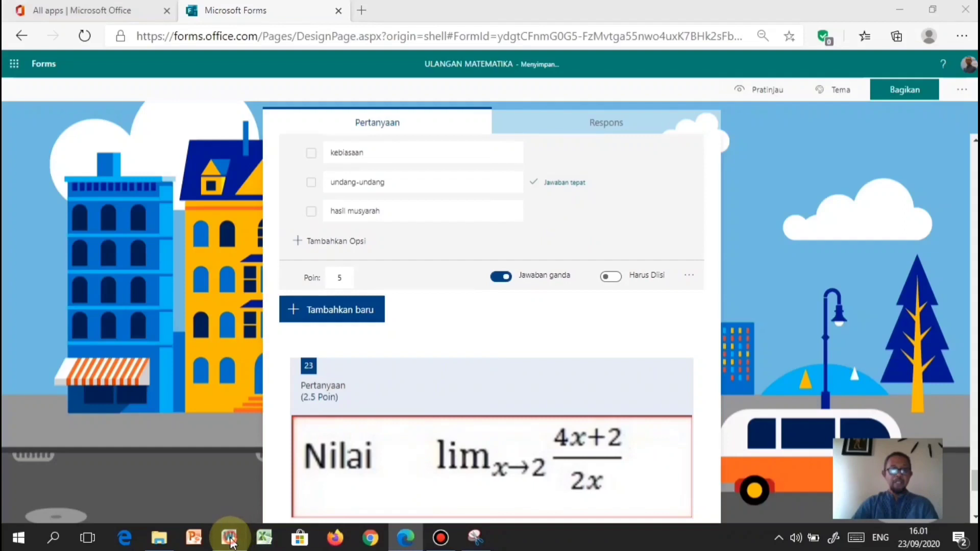
{"action": "left_click", "coordinate": [228, 537]}
{"action": "scroll", "coordinate": [336, 313], "scroll_direction": "up", "scroll_amount": 10}
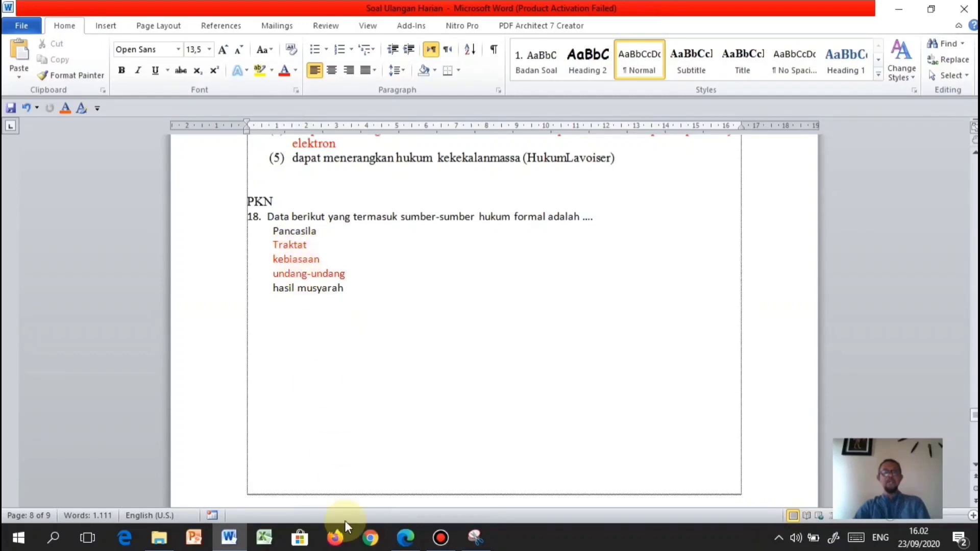
{"action": "left_click", "coordinate": [406, 536]}
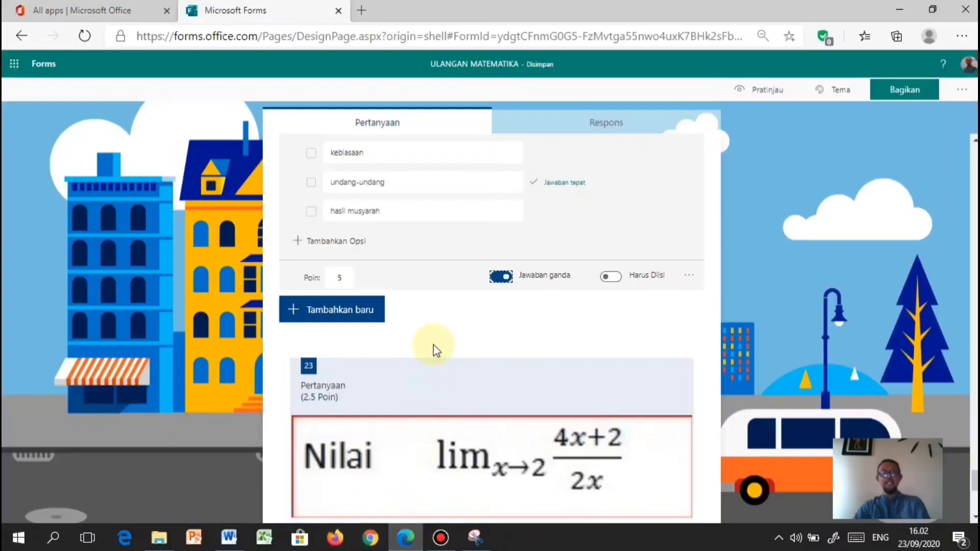
{"action": "scroll", "coordinate": [437, 351], "scroll_direction": "up", "scroll_amount": 8}
{"action": "scroll", "coordinate": [437, 337], "scroll_direction": "down", "scroll_amount": 7}
{"action": "scroll", "coordinate": [436, 337], "scroll_direction": "down", "scroll_amount": 2}
{"action": "scroll", "coordinate": [435, 335], "scroll_direction": "up", "scroll_amount": 4}
{"action": "left_click", "coordinate": [230, 536]}
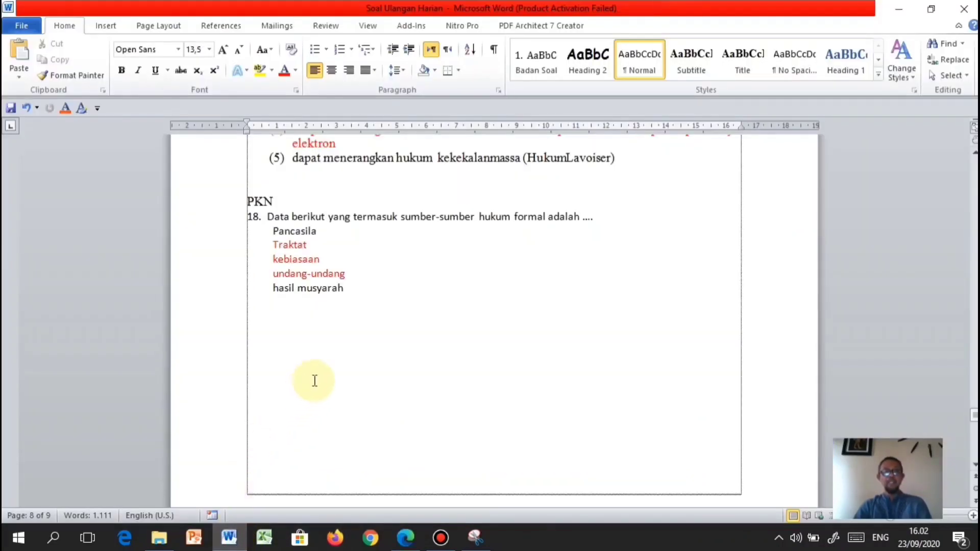
{"action": "scroll", "coordinate": [315, 380], "scroll_direction": "down", "scroll_amount": 7}
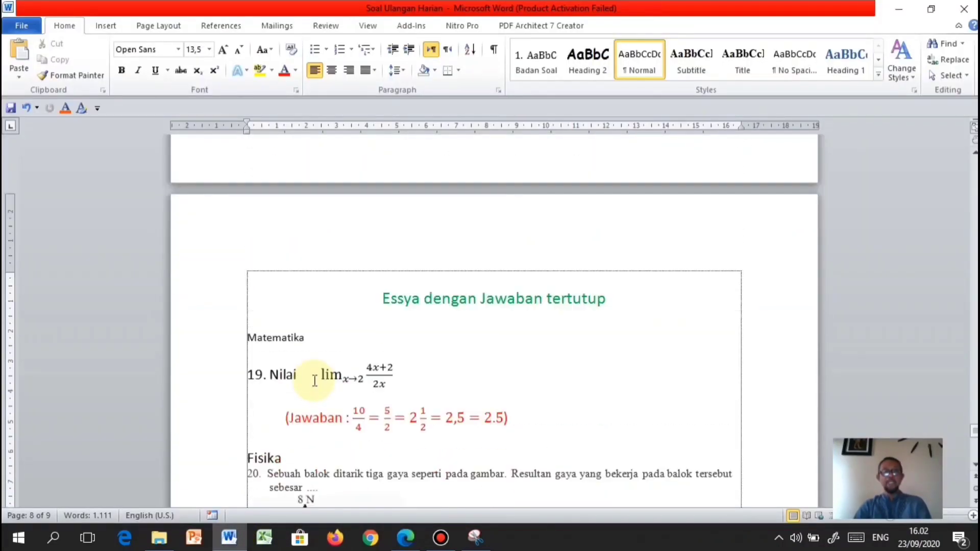
{"action": "scroll", "coordinate": [315, 381], "scroll_direction": "down", "scroll_amount": 1}
{"action": "scroll", "coordinate": [315, 380], "scroll_direction": "up", "scroll_amount": 15}
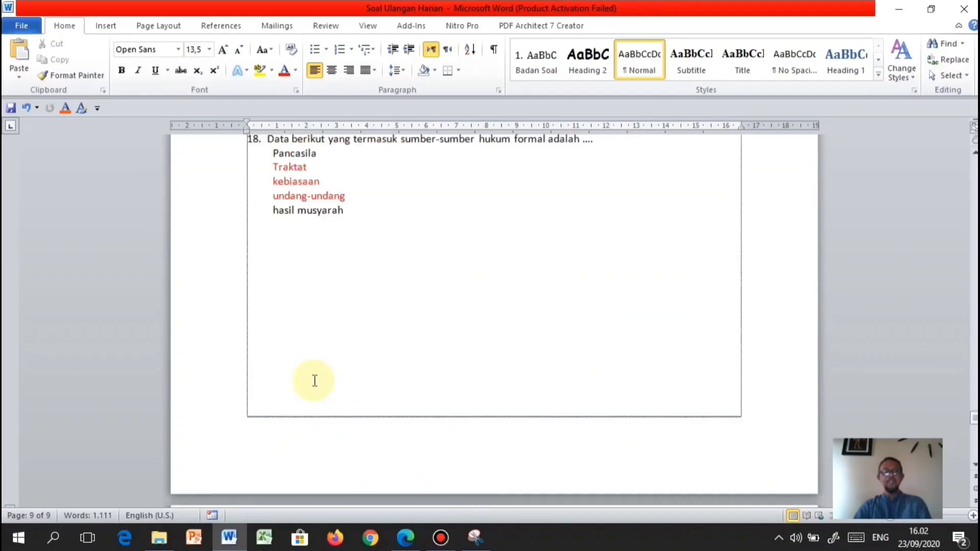
{"action": "scroll", "coordinate": [314, 381], "scroll_direction": "up", "scroll_amount": 6}
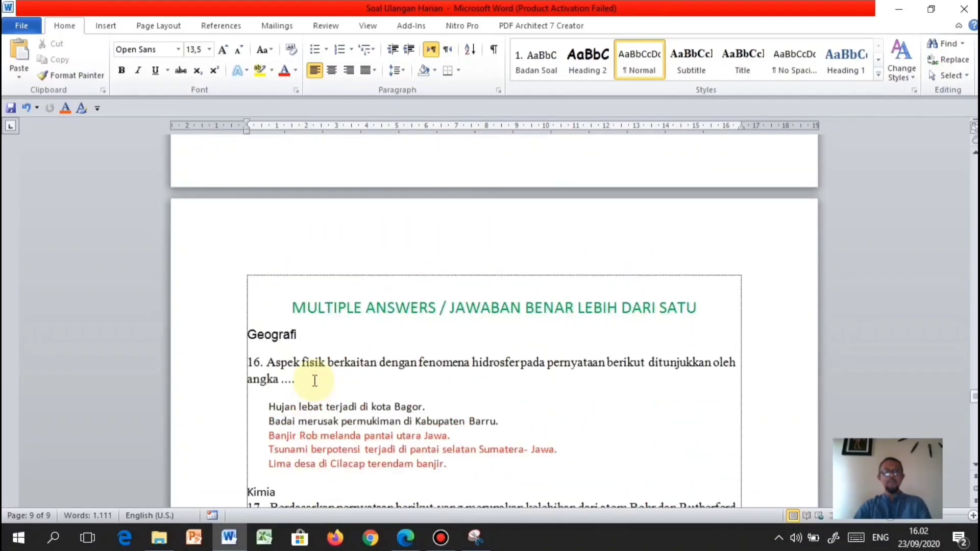
Check the correct answers marked for quiz question 20 in Forms against the red options of question 16 in the Word document
{"action": "left_click", "coordinate": [405, 537]}
{"action": "scroll", "coordinate": [337, 337], "scroll_direction": "up", "scroll_amount": 10}
{"action": "scroll", "coordinate": [360, 331], "scroll_direction": "up", "scroll_amount": 15}
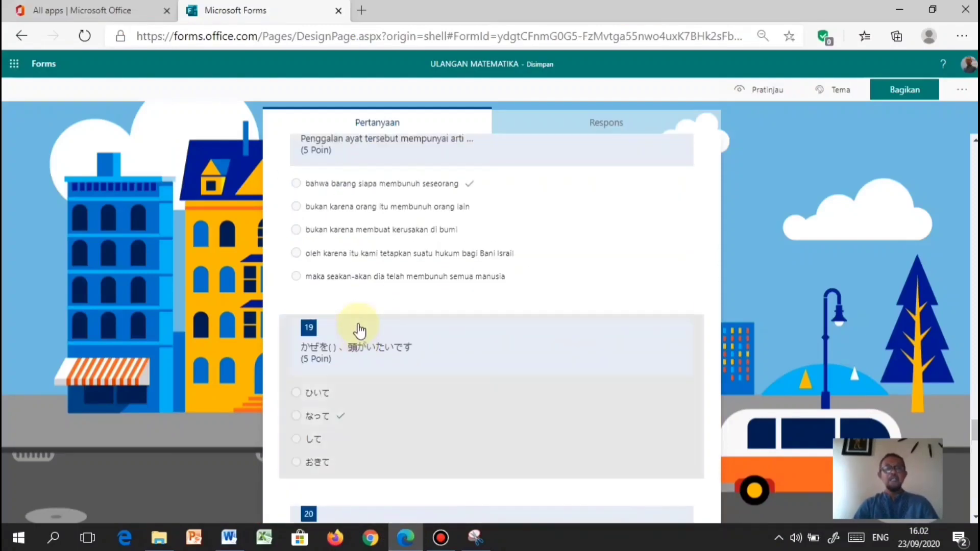
{"action": "scroll", "coordinate": [360, 331], "scroll_direction": "up", "scroll_amount": 3}
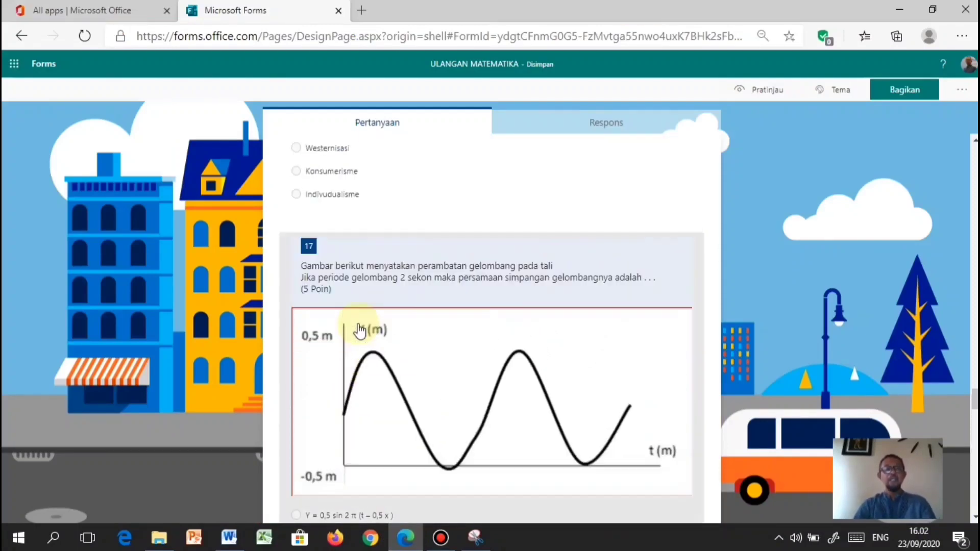
{"action": "scroll", "coordinate": [360, 331], "scroll_direction": "down", "scroll_amount": 6}
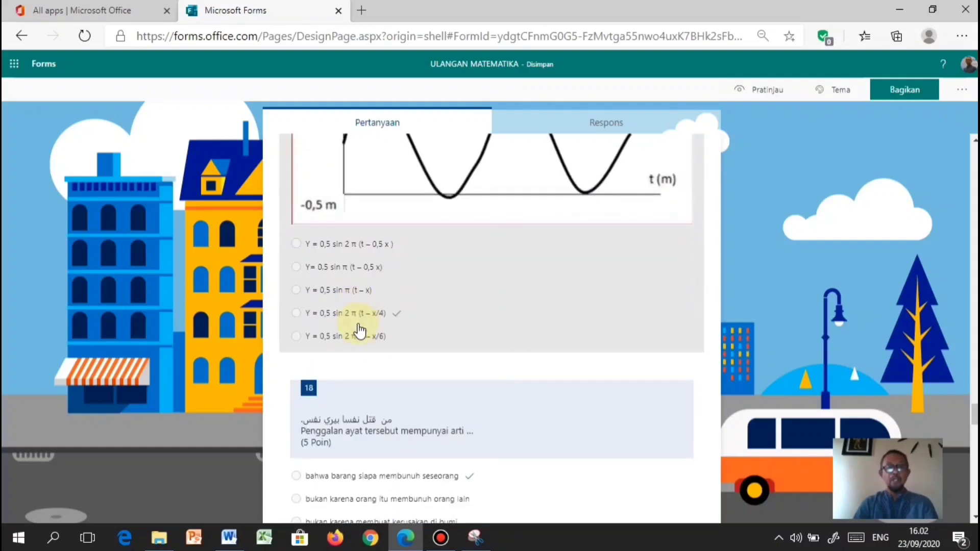
{"action": "scroll", "coordinate": [360, 331], "scroll_direction": "down", "scroll_amount": 7}
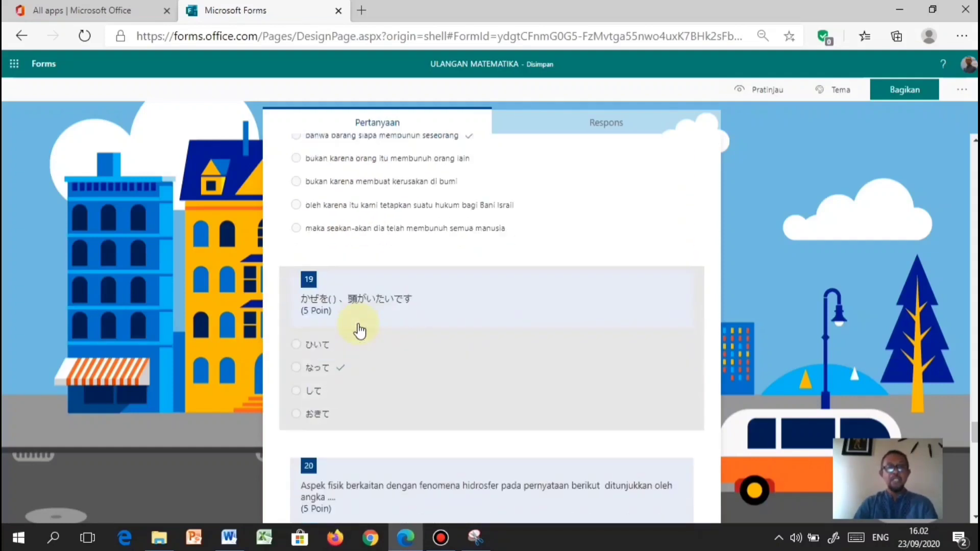
{"action": "scroll", "coordinate": [360, 331], "scroll_direction": "down", "scroll_amount": 3}
{"action": "scroll", "coordinate": [360, 331], "scroll_direction": "down", "scroll_amount": 2}
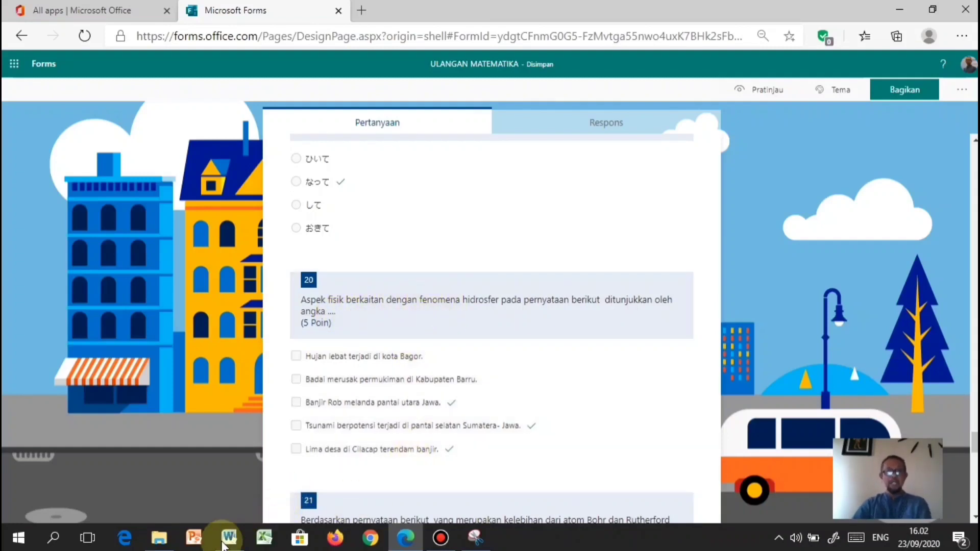
{"action": "left_click", "coordinate": [229, 538]}
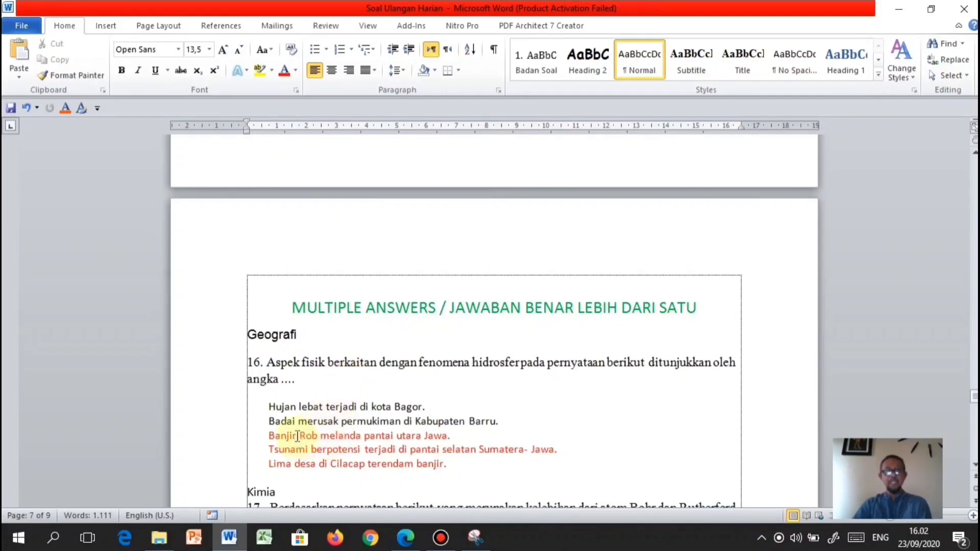
Switch back to Forms and allow multiple answers for question 21 about the Bohr and Rutherford atom
{"action": "left_click", "coordinate": [406, 539]}
{"action": "scroll", "coordinate": [351, 457], "scroll_direction": "down", "scroll_amount": 4}
{"action": "scroll", "coordinate": [526, 460], "scroll_direction": "down", "scroll_amount": 1}
{"action": "left_click", "coordinate": [491, 360]}
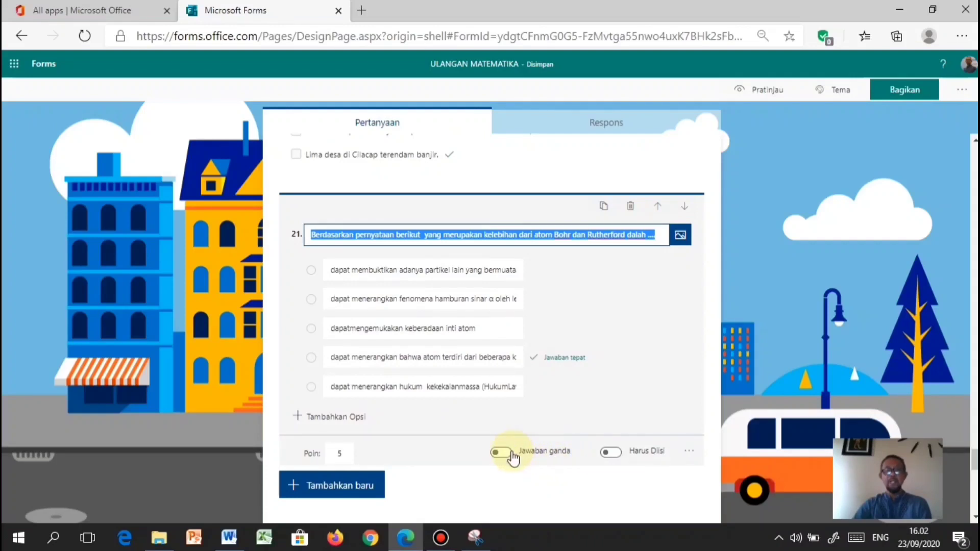
{"action": "left_click", "coordinate": [502, 453]}
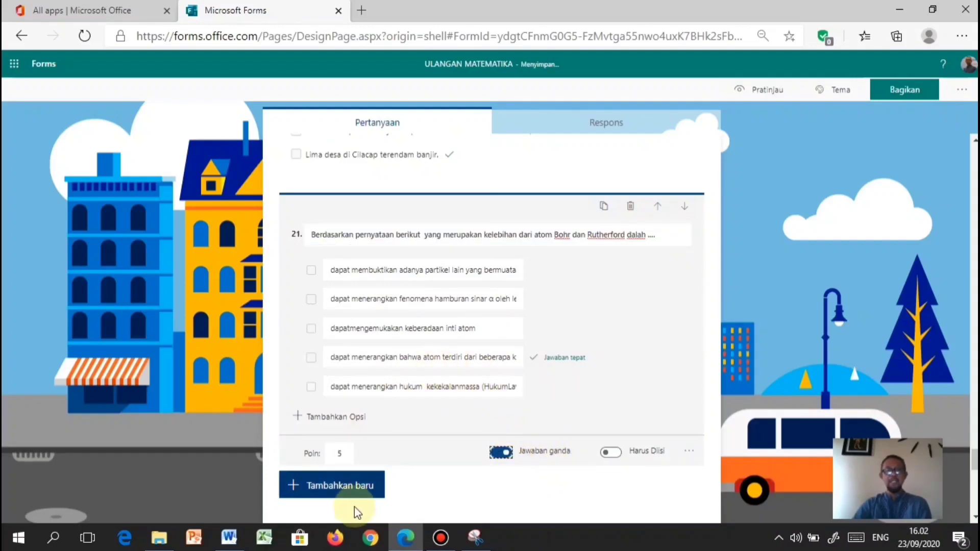
Following the answer key in Word, mark the hamburan sinar α option of question 21 as correct too, keeping the beberapa kulit option correct
{"action": "left_click", "coordinate": [229, 542]}
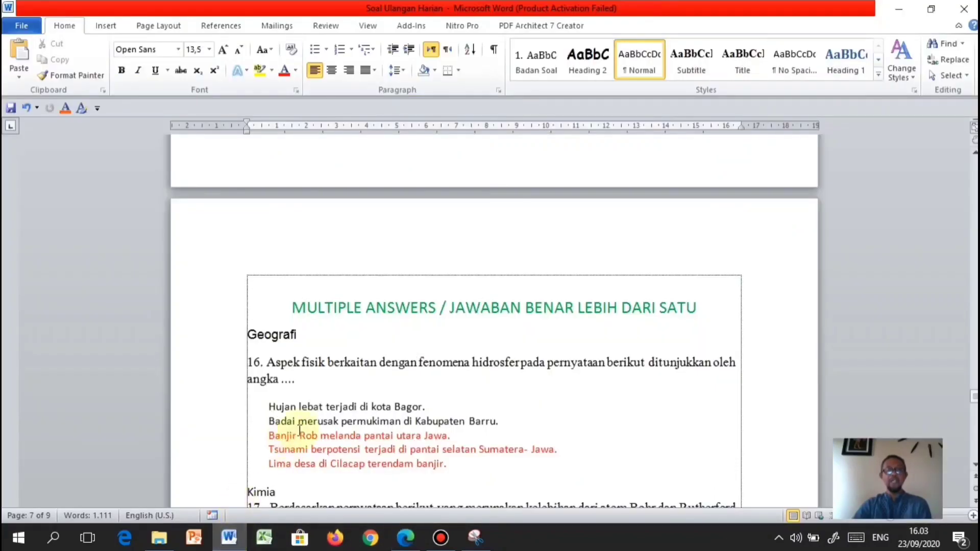
{"action": "scroll", "coordinate": [300, 431], "scroll_direction": "down", "scroll_amount": 4}
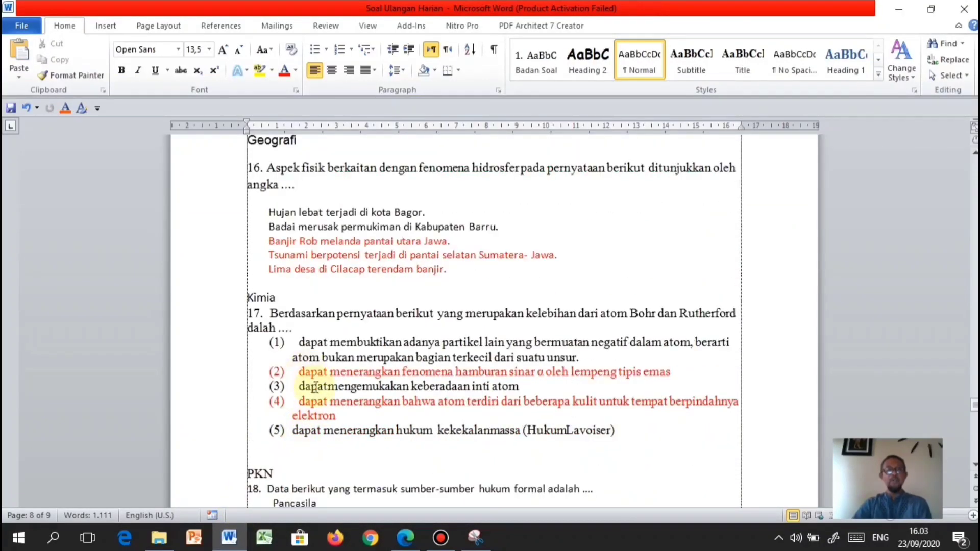
{"action": "left_click", "coordinate": [408, 542]}
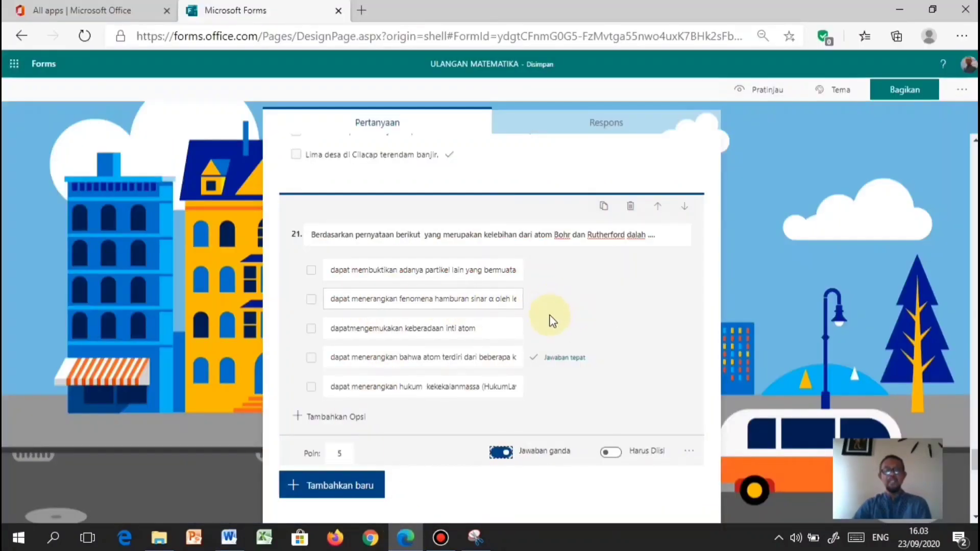
{"action": "left_click", "coordinate": [570, 359]}
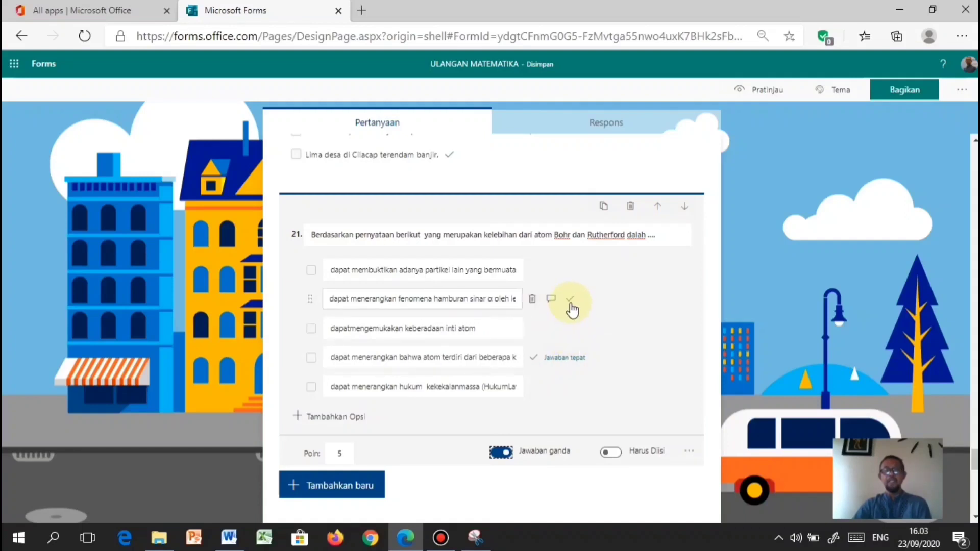
{"action": "left_click", "coordinate": [570, 304]}
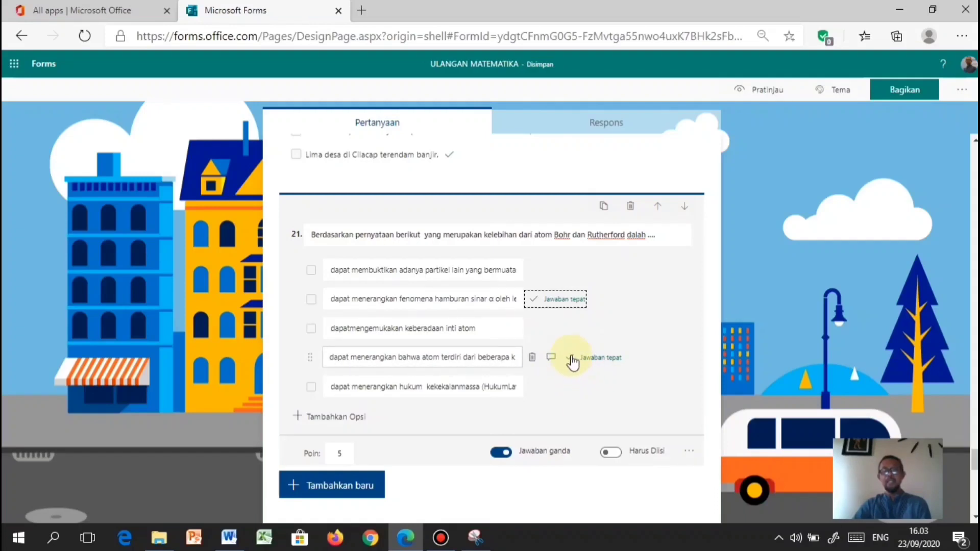
{"action": "left_click", "coordinate": [572, 359]}
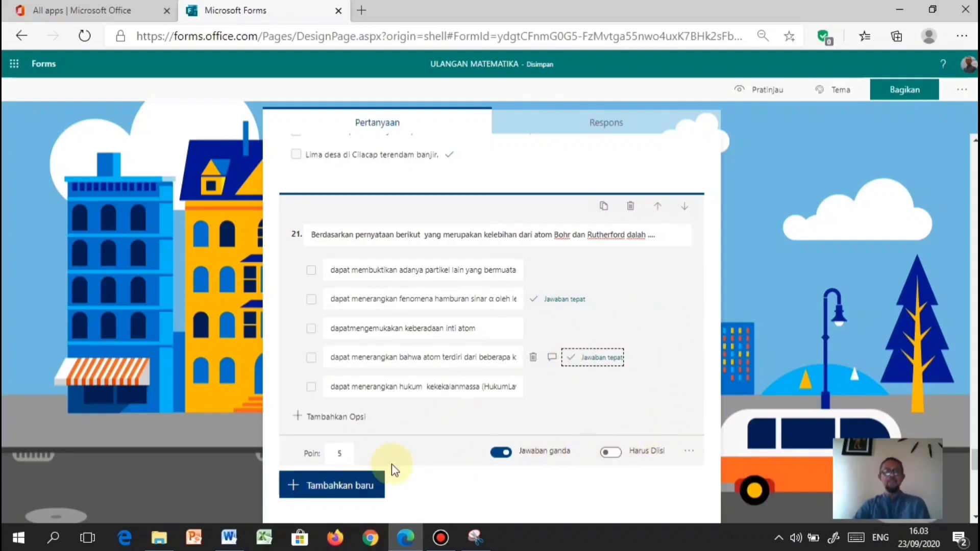
Mark Traktat and kebiasaan as correct answers of question 22, following the red options of question 18 in the Word document
{"action": "scroll", "coordinate": [396, 464], "scroll_direction": "down", "scroll_amount": 4}
{"action": "scroll", "coordinate": [400, 463], "scroll_direction": "down", "scroll_amount": 1}
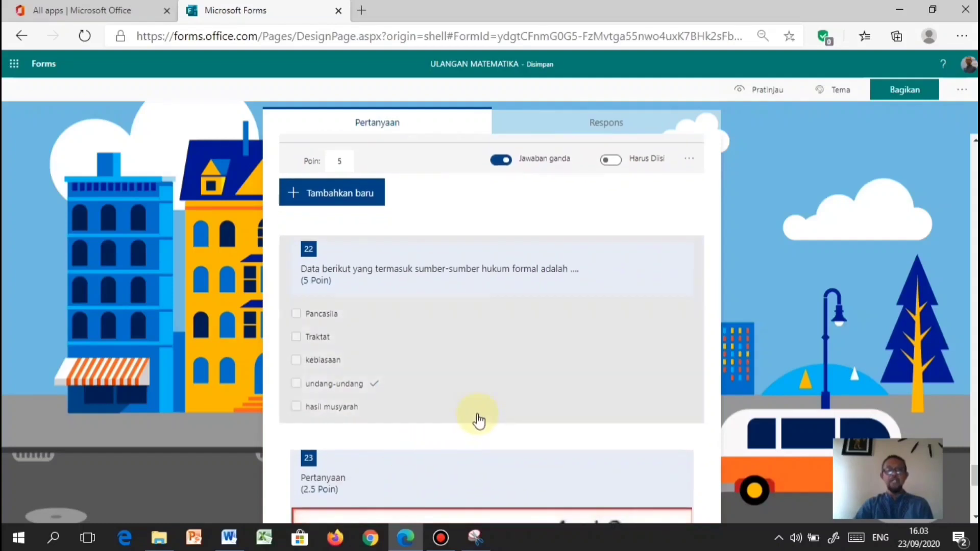
{"action": "left_click", "coordinate": [449, 378]}
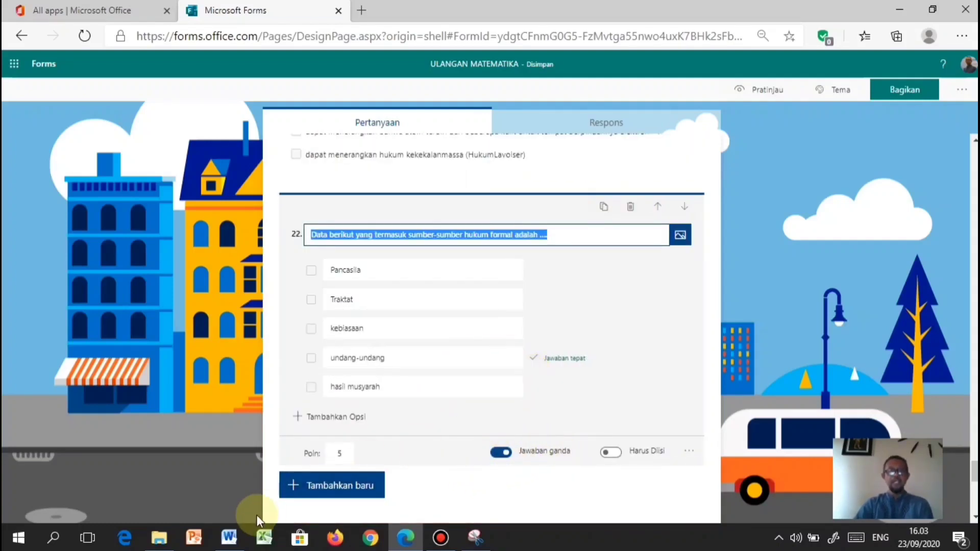
{"action": "left_click", "coordinate": [231, 541]}
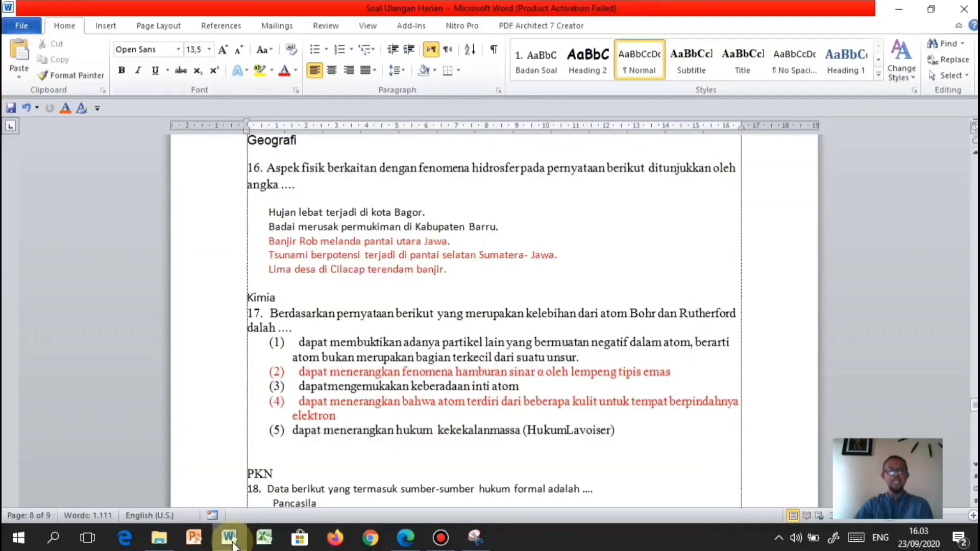
{"action": "scroll", "coordinate": [357, 398], "scroll_direction": "down", "scroll_amount": 3}
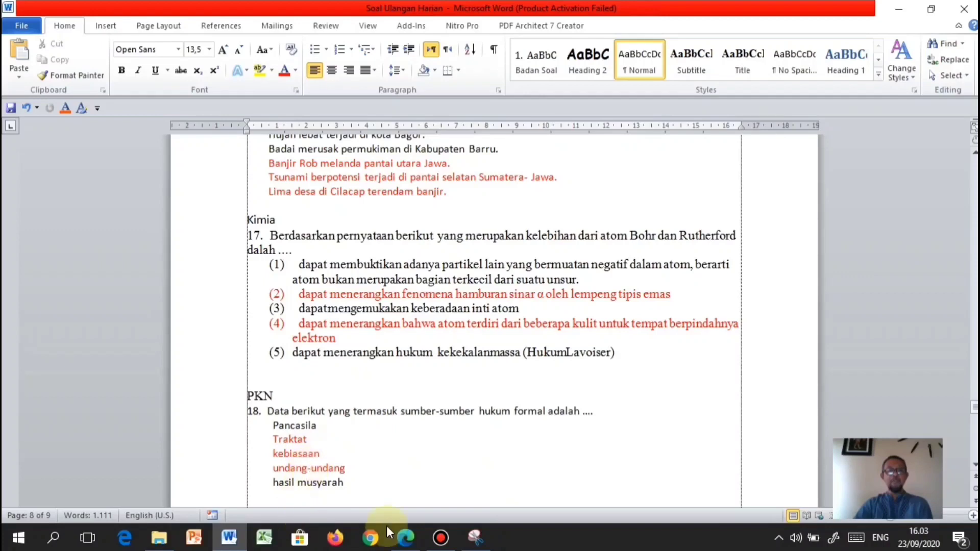
{"action": "left_click", "coordinate": [418, 541]}
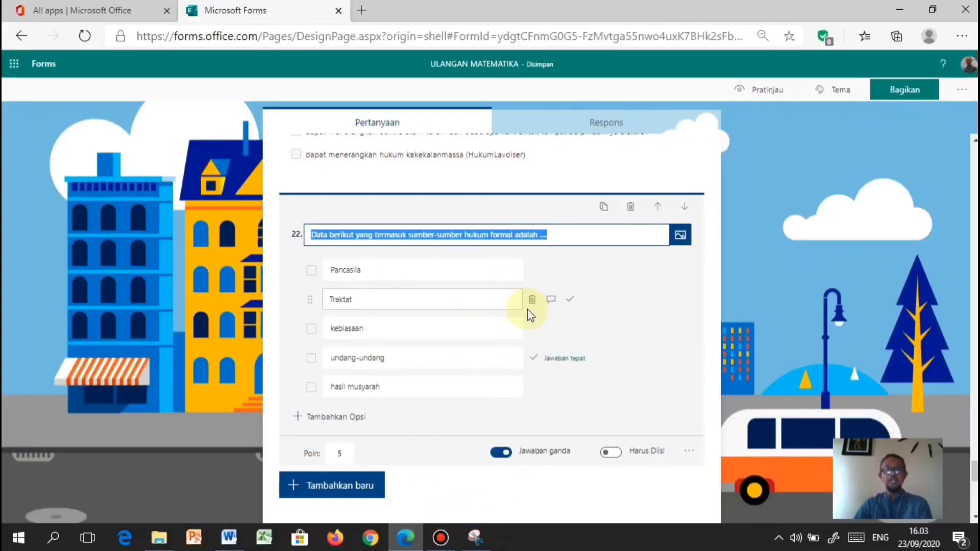
{"action": "left_click", "coordinate": [570, 301]}
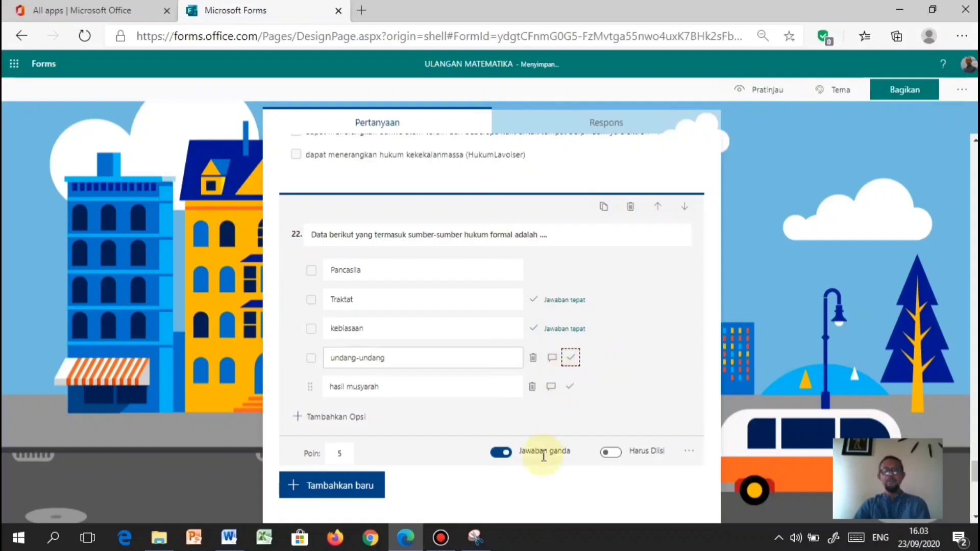
Open the quiz preview and look through the questions in the computer layout, starting from the Nama Siswa field
{"action": "scroll", "coordinate": [466, 445], "scroll_direction": "down", "scroll_amount": 5}
{"action": "scroll", "coordinate": [467, 444], "scroll_direction": "up", "scroll_amount": 20}
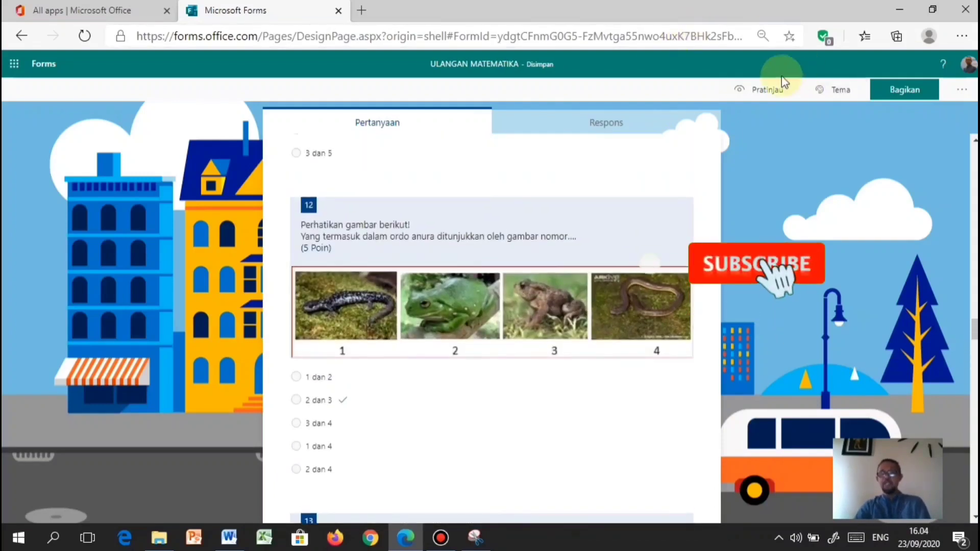
{"action": "left_click", "coordinate": [768, 90]}
{"action": "scroll", "coordinate": [590, 178], "scroll_direction": "down", "scroll_amount": 20}
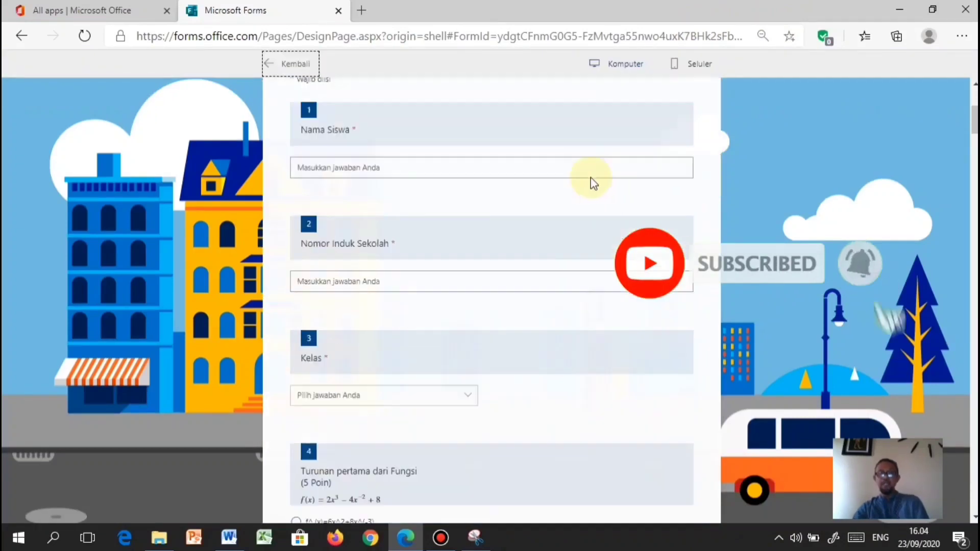
{"action": "scroll", "coordinate": [503, 292], "scroll_direction": "down", "scroll_amount": 20}
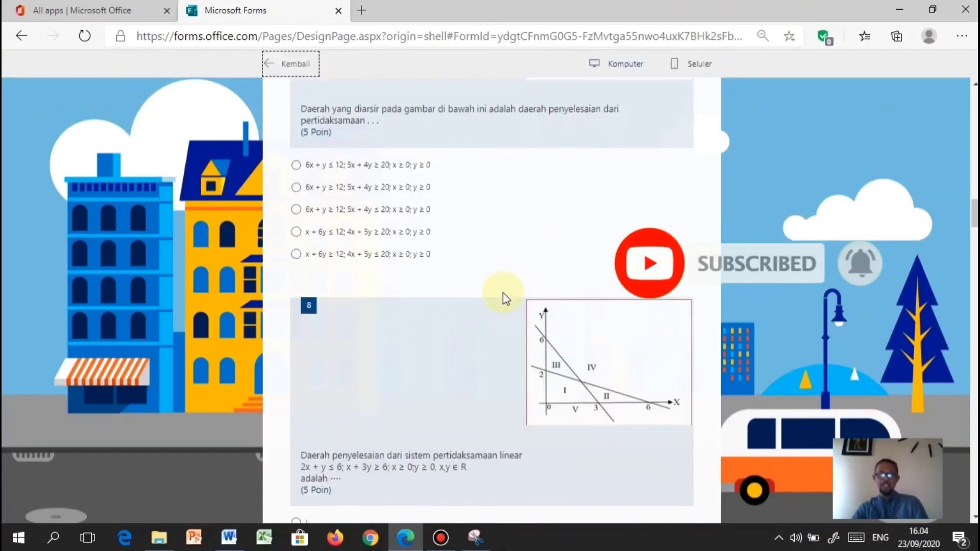
{"action": "scroll", "coordinate": [503, 293], "scroll_direction": "down", "scroll_amount": 20}
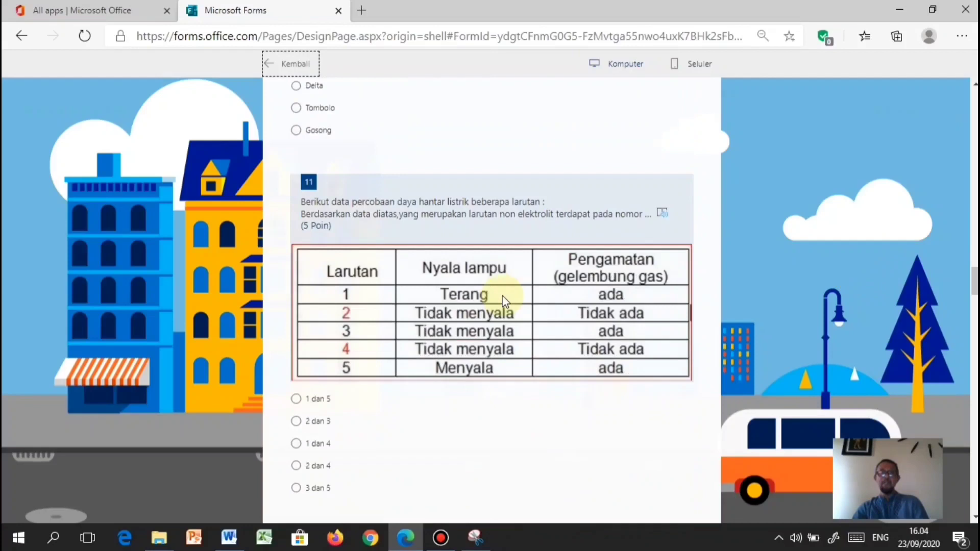
{"action": "scroll", "coordinate": [503, 295], "scroll_direction": "down", "scroll_amount": 15}
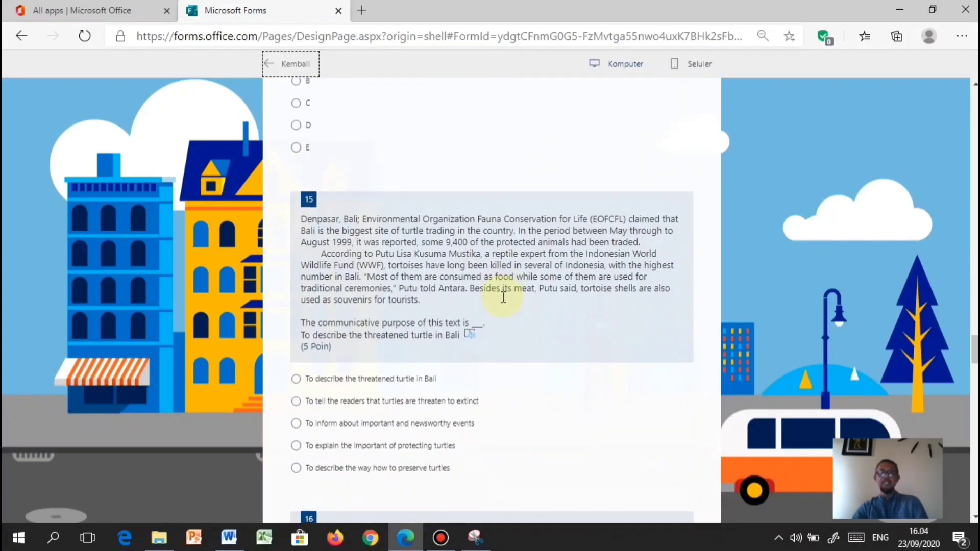
Switch the preview to the mobile layout and look through the quiz down to question 24 and the submit button
{"action": "left_click", "coordinate": [683, 74]}
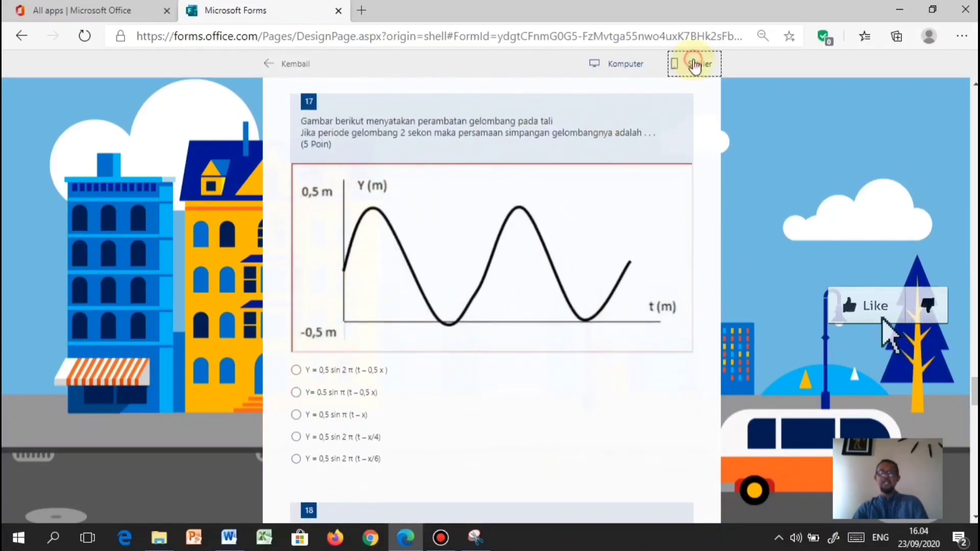
{"action": "scroll", "coordinate": [550, 164], "scroll_direction": "up", "scroll_amount": 1}
{"action": "scroll", "coordinate": [549, 166], "scroll_direction": "down", "scroll_amount": 20}
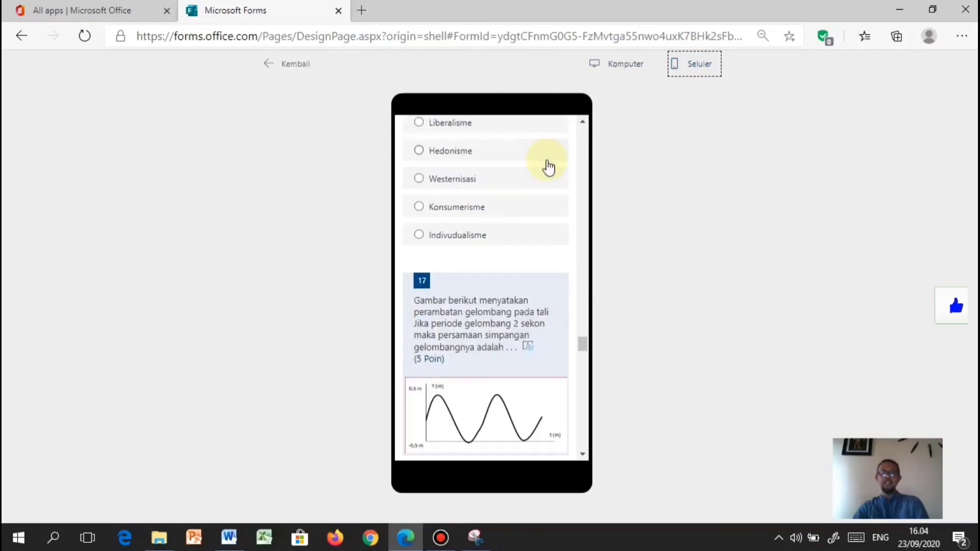
{"action": "scroll", "coordinate": [549, 166], "scroll_direction": "down", "scroll_amount": 20}
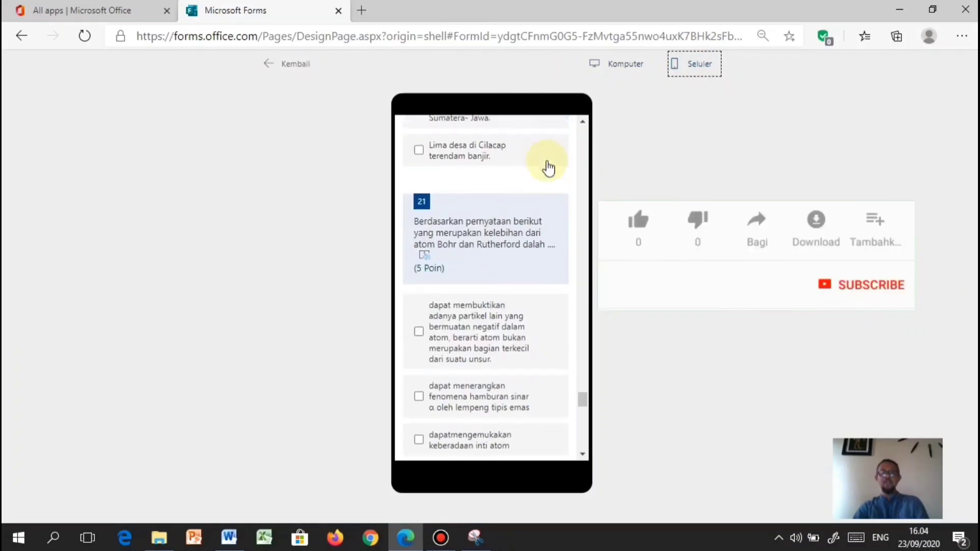
{"action": "scroll", "coordinate": [545, 174], "scroll_direction": "down", "scroll_amount": 6}
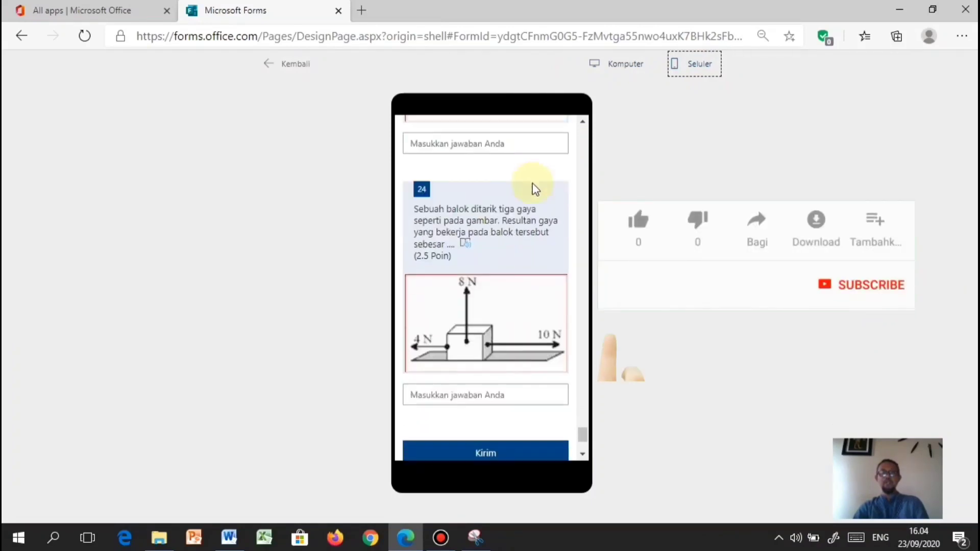
Review the multiple-answer questions 20 to 22 and the questions before them in the mobile preview
{"action": "scroll", "coordinate": [506, 285], "scroll_direction": "up", "scroll_amount": 5}
{"action": "scroll", "coordinate": [492, 308], "scroll_direction": "up", "scroll_amount": 15}
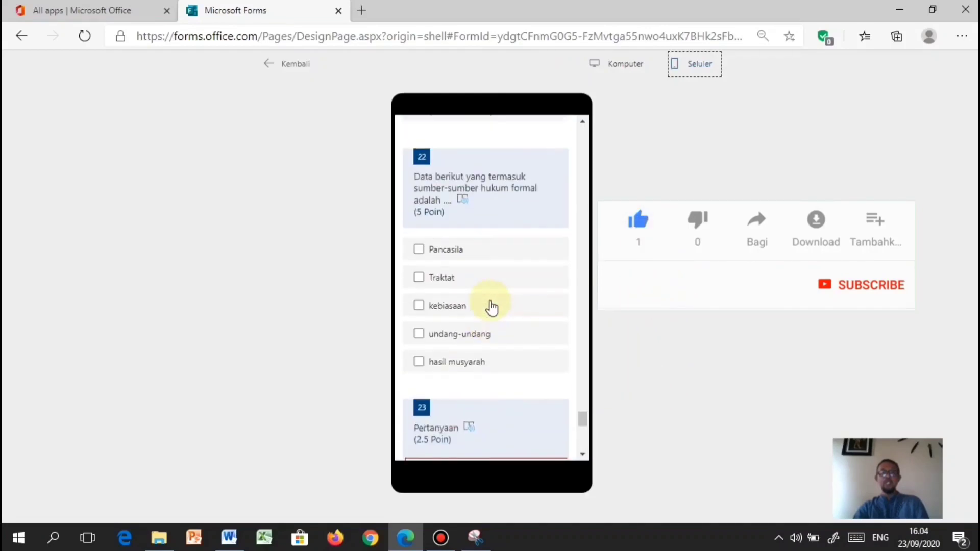
{"action": "scroll", "coordinate": [492, 308], "scroll_direction": "up", "scroll_amount": 15}
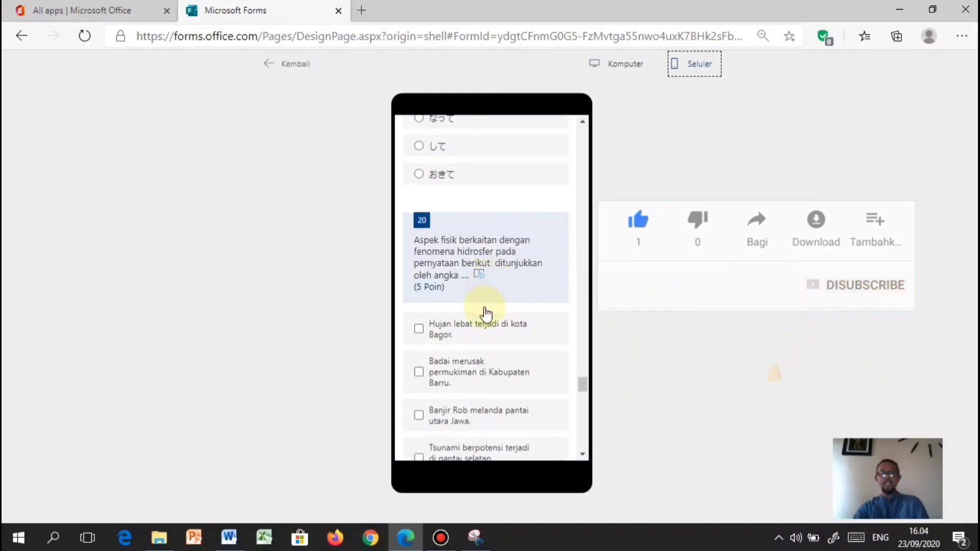
{"action": "scroll", "coordinate": [488, 313], "scroll_direction": "down", "scroll_amount": 8}
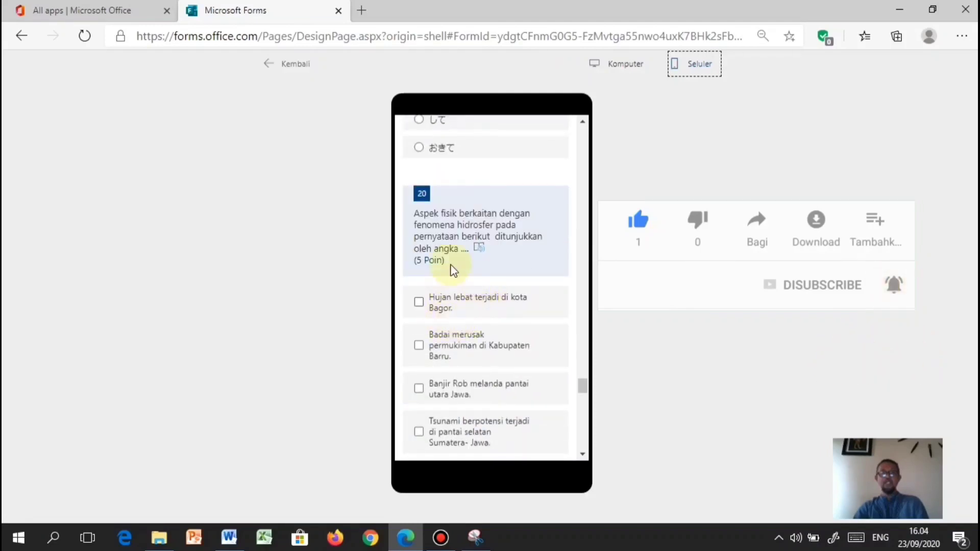
{"action": "scroll", "coordinate": [443, 304], "scroll_direction": "down", "scroll_amount": 10}
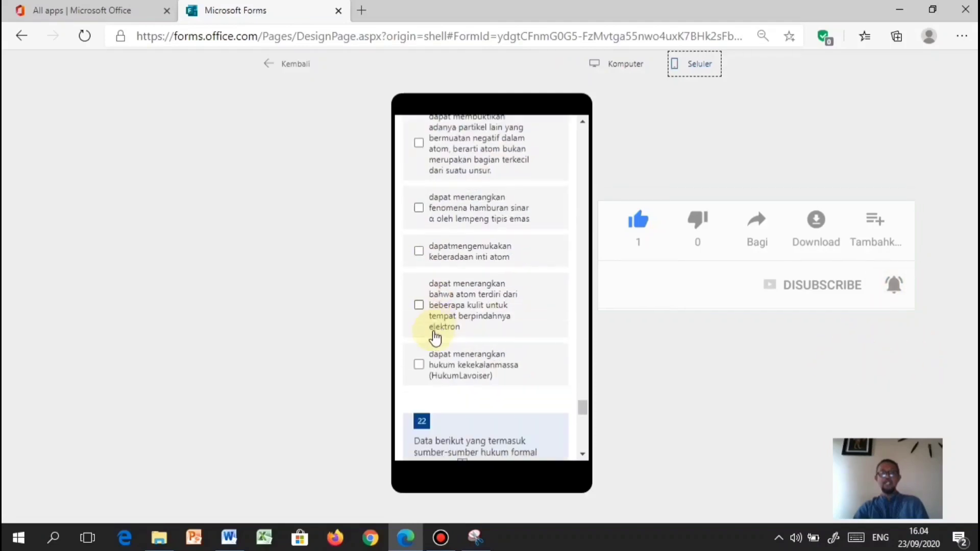
{"action": "scroll", "coordinate": [435, 338], "scroll_direction": "down", "scroll_amount": 6}
{"action": "scroll", "coordinate": [437, 337], "scroll_direction": "up", "scroll_amount": 8}
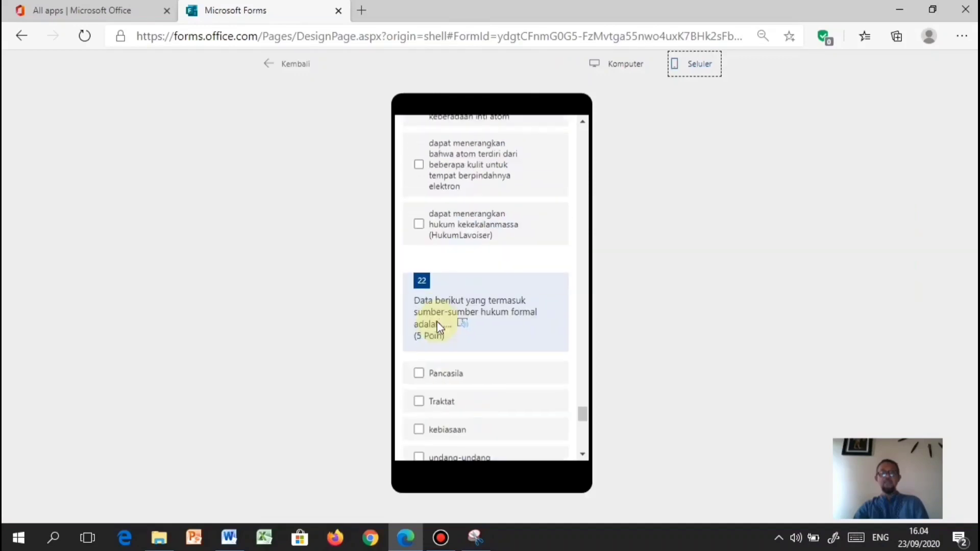
{"action": "scroll", "coordinate": [440, 306], "scroll_direction": "up", "scroll_amount": 15}
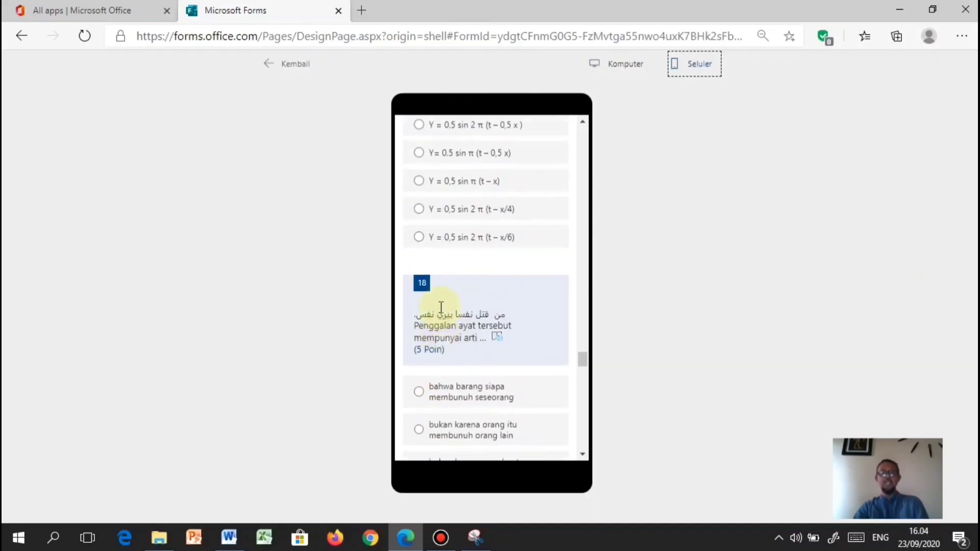
{"action": "scroll", "coordinate": [439, 271], "scroll_direction": "up", "scroll_amount": 5}
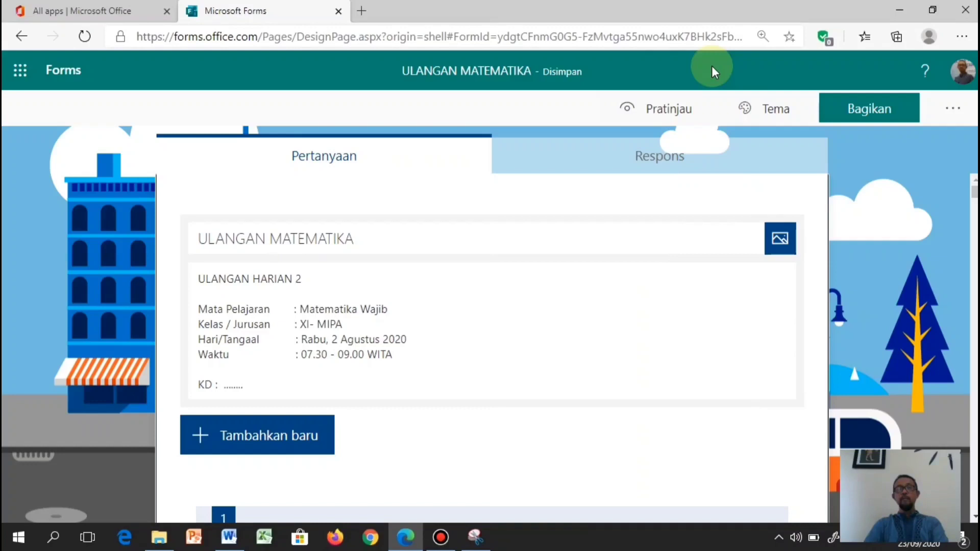
Review the quiz in the form editor from its description through question 7, checking the question images and marked correct answers
{"action": "scroll", "coordinate": [560, 271], "scroll_direction": "down", "scroll_amount": 2}
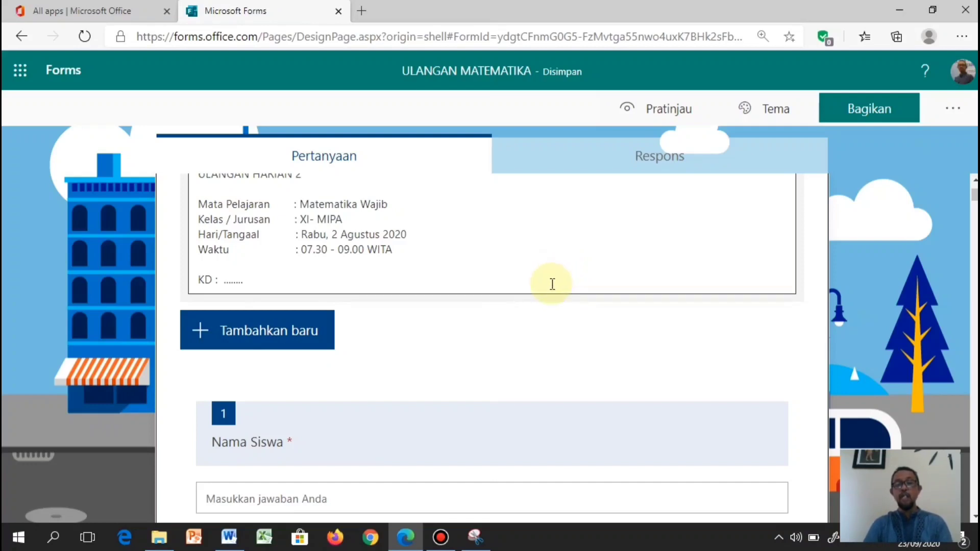
{"action": "scroll", "coordinate": [553, 284], "scroll_direction": "down", "scroll_amount": 7}
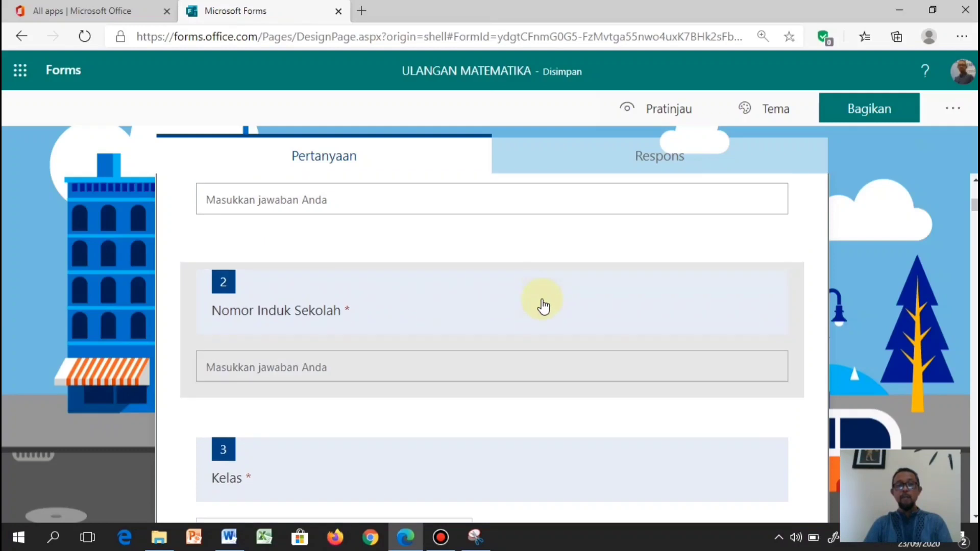
{"action": "scroll", "coordinate": [538, 304], "scroll_direction": "down", "scroll_amount": 7}
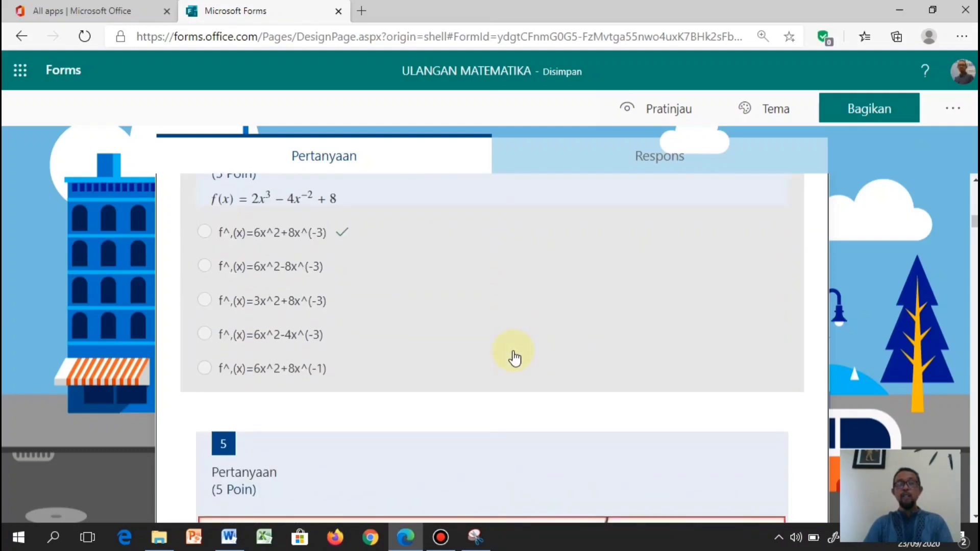
{"action": "scroll", "coordinate": [515, 359], "scroll_direction": "down", "scroll_amount": 4}
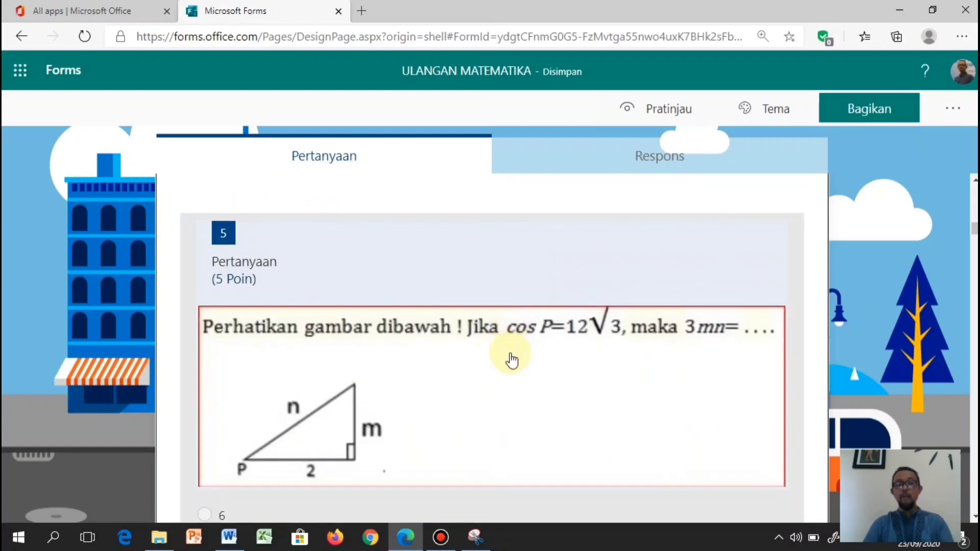
{"action": "scroll", "coordinate": [512, 360], "scroll_direction": "down", "scroll_amount": 4}
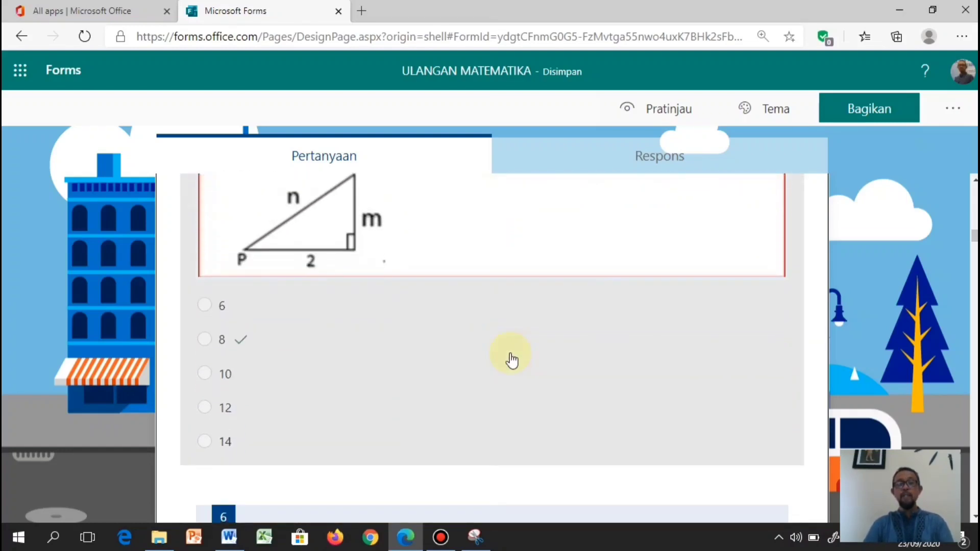
{"action": "scroll", "coordinate": [512, 360], "scroll_direction": "down", "scroll_amount": 5}
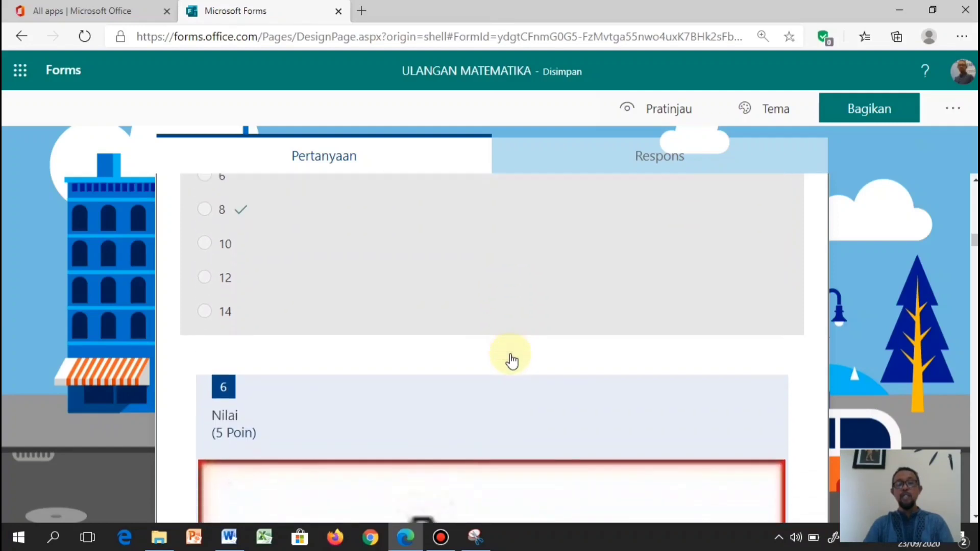
{"action": "scroll", "coordinate": [511, 360], "scroll_direction": "down", "scroll_amount": 4}
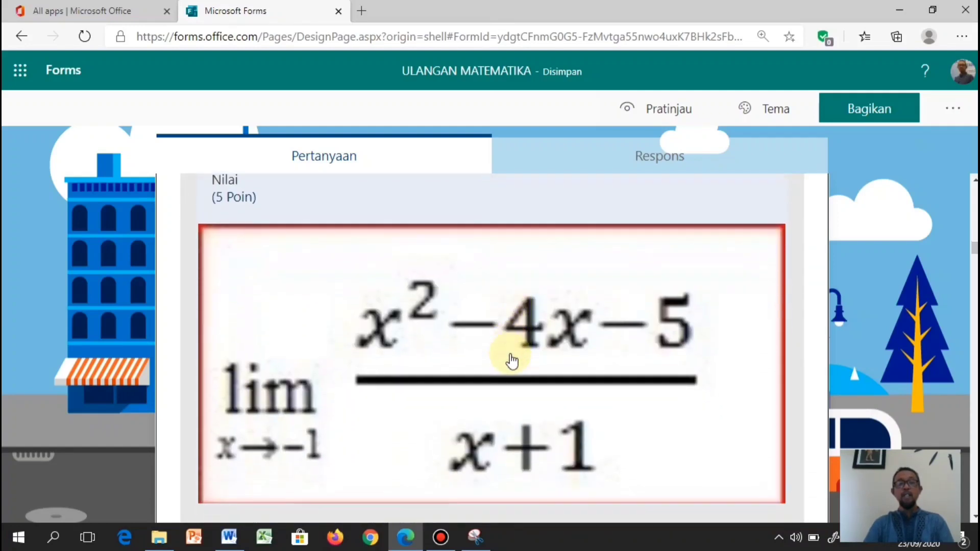
{"action": "scroll", "coordinate": [511, 360], "scroll_direction": "down", "scroll_amount": 2}
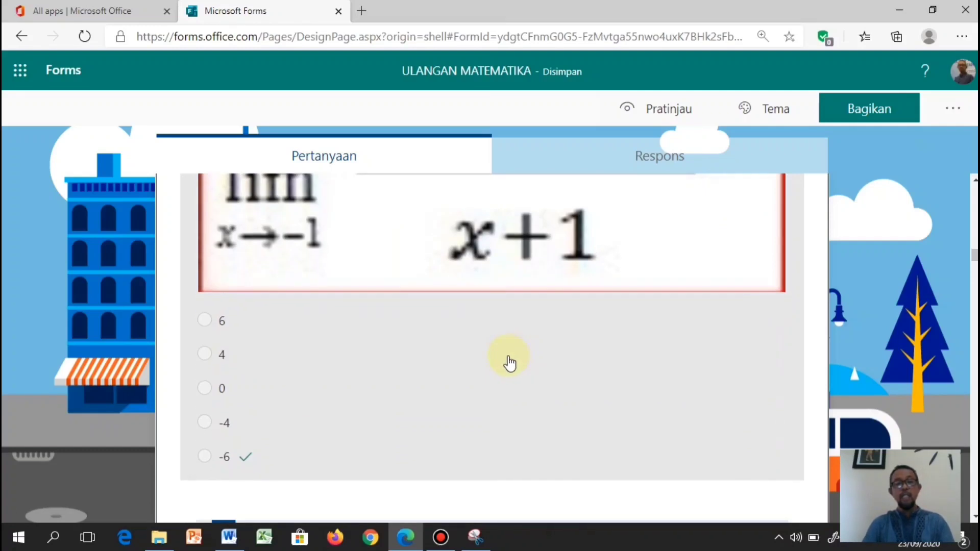
{"action": "scroll", "coordinate": [510, 363], "scroll_direction": "down", "scroll_amount": 5}
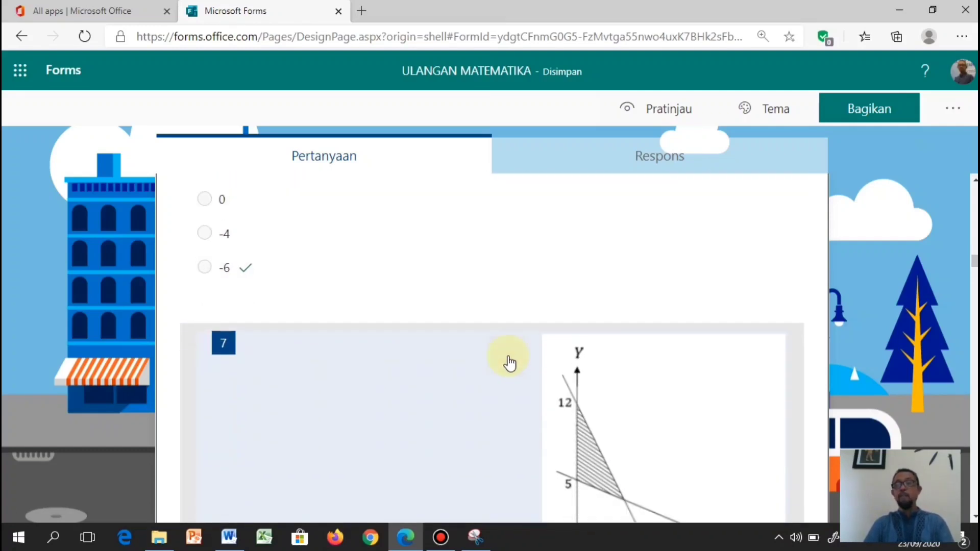
{"action": "scroll", "coordinate": [510, 363], "scroll_direction": "down", "scroll_amount": 3}
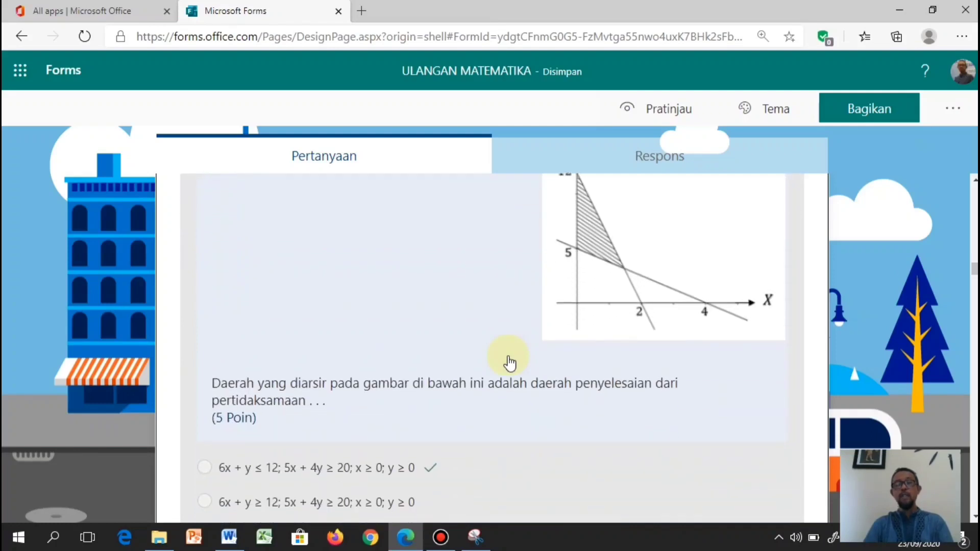
{"action": "scroll", "coordinate": [510, 363], "scroll_direction": "down", "scroll_amount": 2}
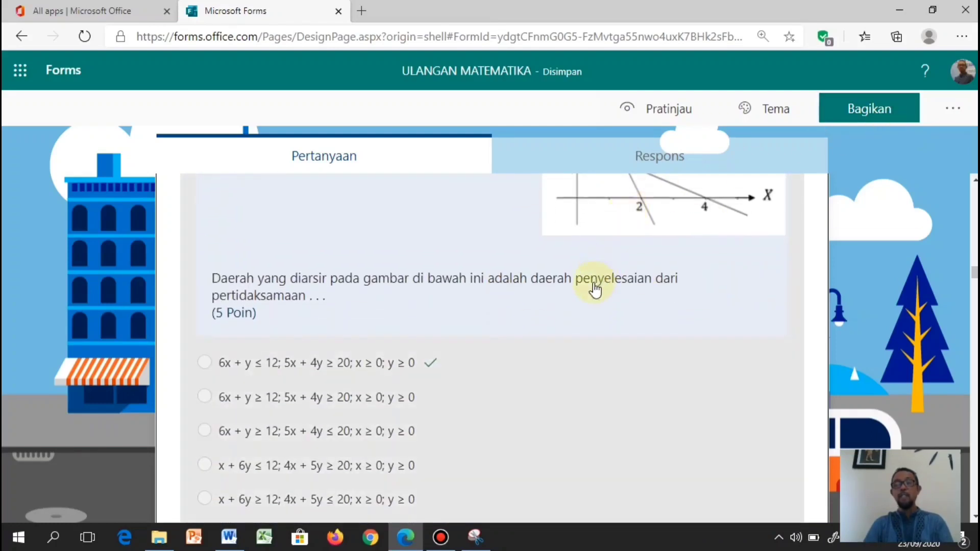